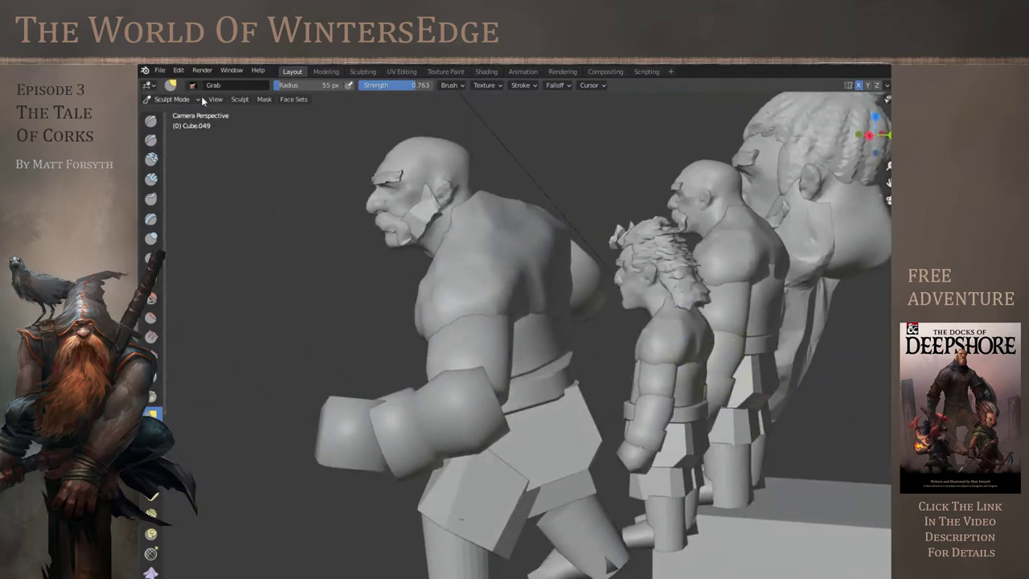
# Return to Object Mode and join the hunched giant's head and facial pieces into a single object
pyautogui.click(190, 100)
pyautogui.click(184, 115)
pyautogui.click(760, 249)
pyautogui.keyDown('shift'); pyautogui.click(704, 222); pyautogui.keyUp('shift')
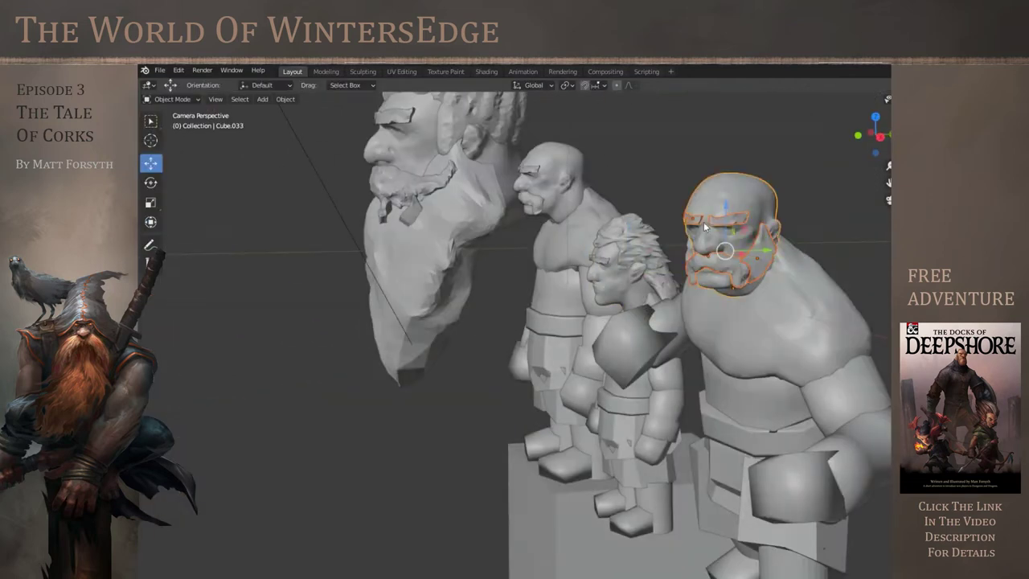
pyautogui.click(286, 100)
pyautogui.click(321, 209)
# Tilt the hunched giant's head in local orientation and shift it back against the neck
pyautogui.moveTo(497, 240); pyautogui.dragTo(578, 248)
pyautogui.click(150, 182)
pyautogui.click(534, 85)
pyautogui.click(554, 133)
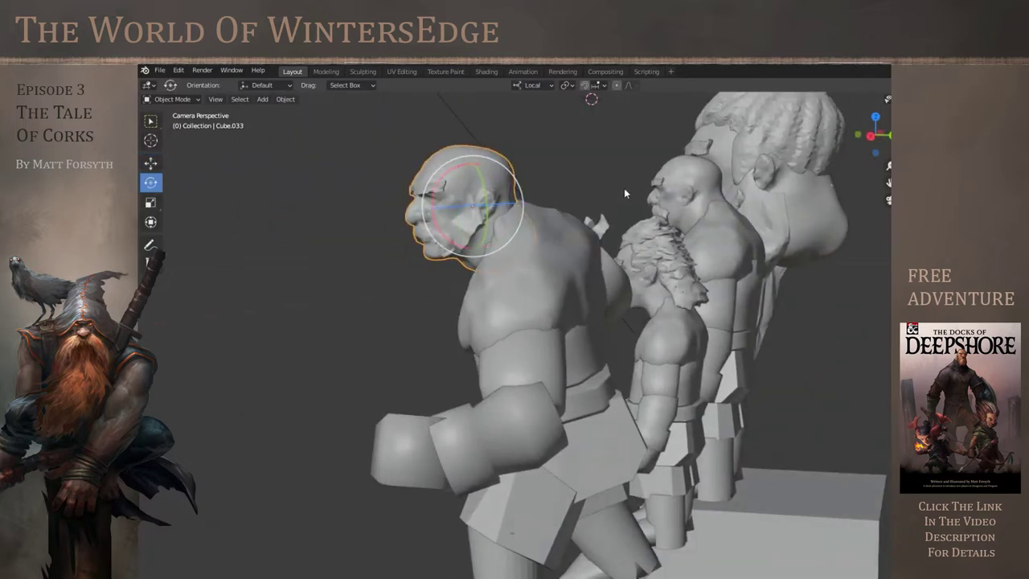
pyautogui.moveTo(417, 222); pyautogui.dragTo(413, 228)
pyautogui.hotkey('ctrl', 'z')
pyautogui.moveTo(443, 181)
pyautogui.mouseDown()
pyautogui.moveTo(434, 194)
pyautogui.moveTo(459, 173)
pyautogui.mouseUp()
pyautogui.click(151, 163)
pyautogui.moveTo(514, 196); pyautogui.dragTo(507, 199)
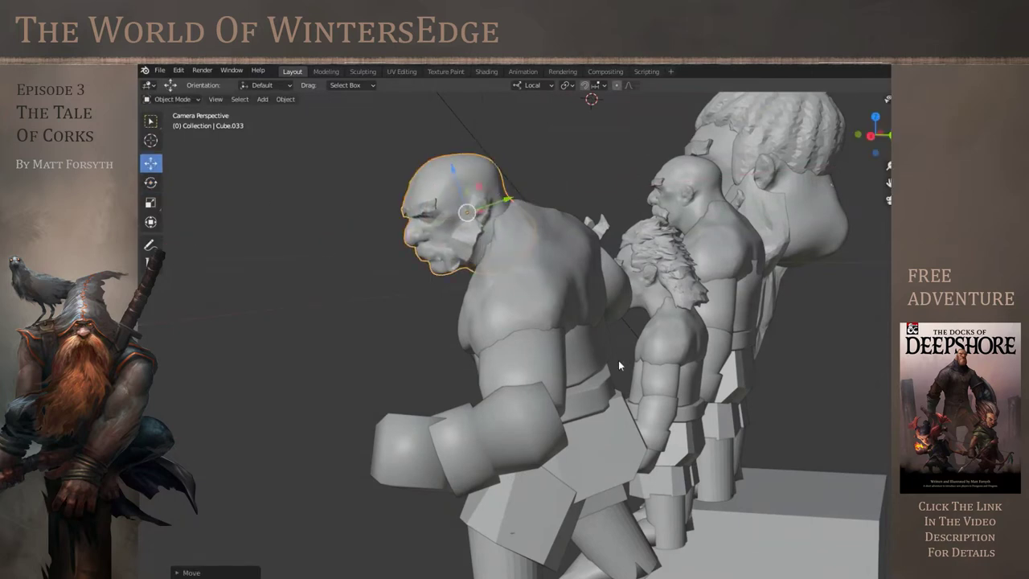
# Select the whole long-haired figure and move it along the global axes to stand beside the hunched giant
pyautogui.click(679, 346)
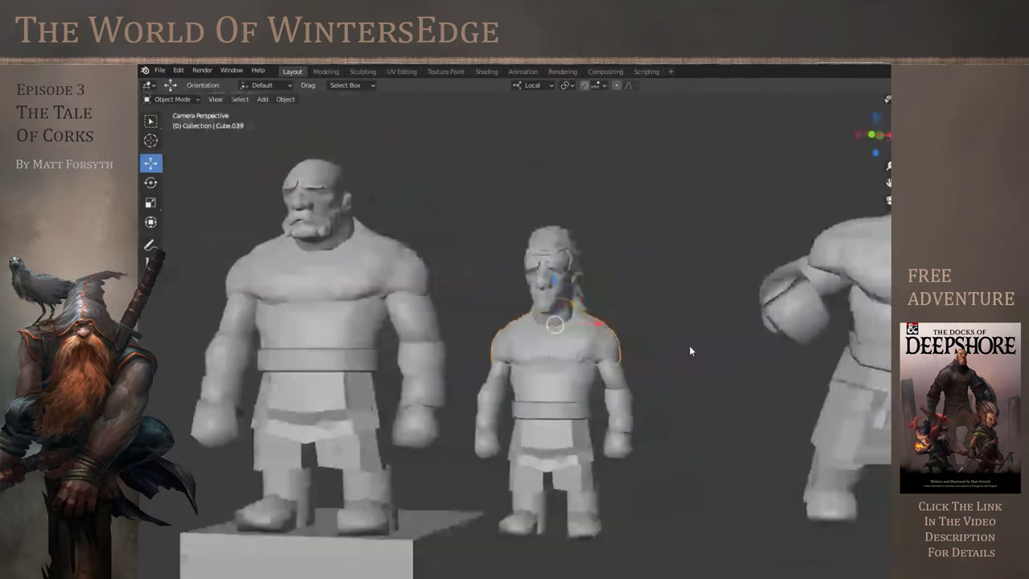
pyautogui.press('w')
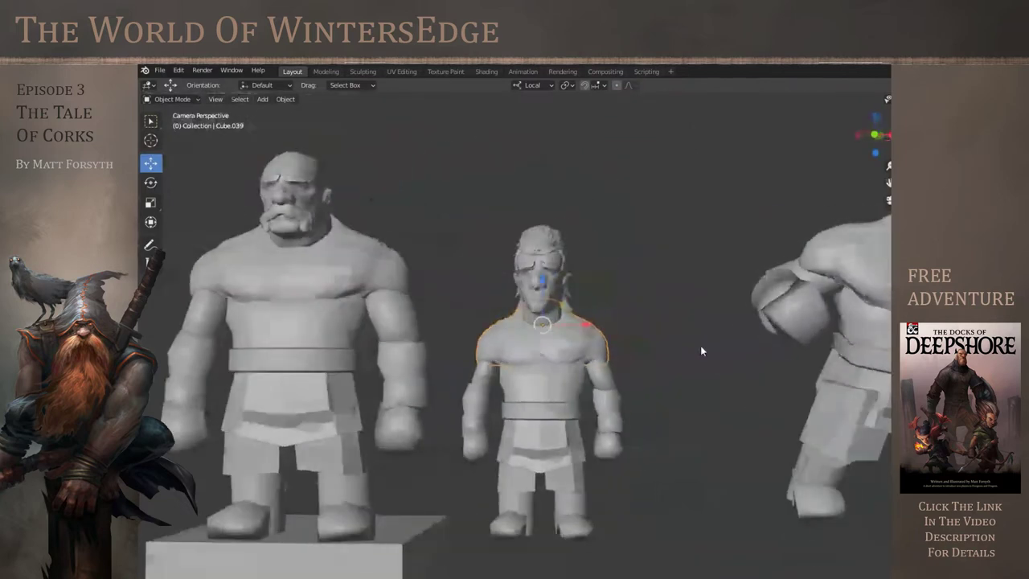
pyautogui.moveTo(449, 203); pyautogui.dragTo(625, 548)
pyautogui.click(151, 163)
pyautogui.click(532, 85)
pyautogui.click(513, 123)
pyautogui.moveTo(583, 410); pyautogui.dragTo(788, 406)
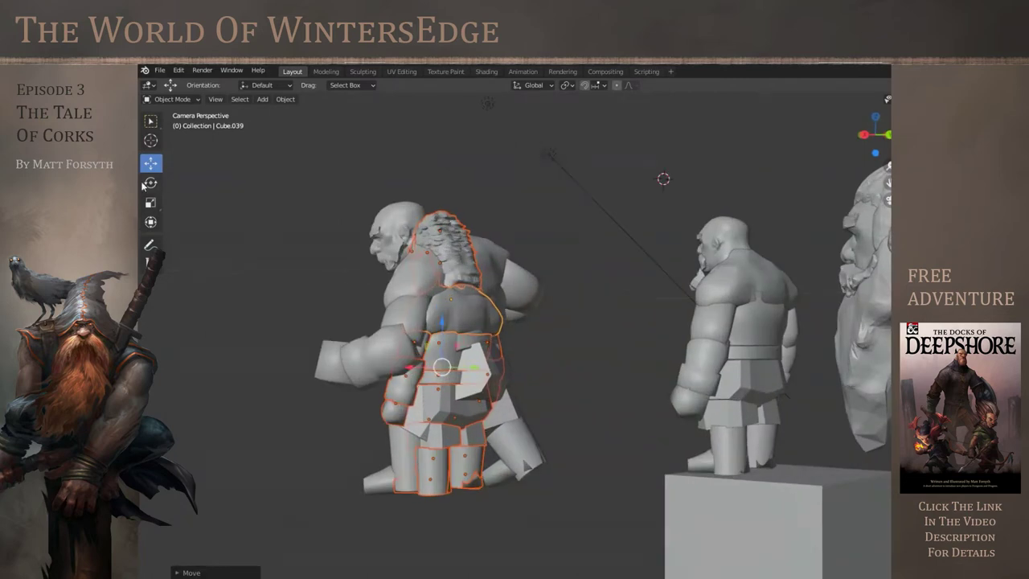
# Rotate the long-haired figure to face away from the giant's side and adjust its position
pyautogui.click(150, 182)
pyautogui.moveTo(419, 366); pyautogui.dragTo(447, 369)
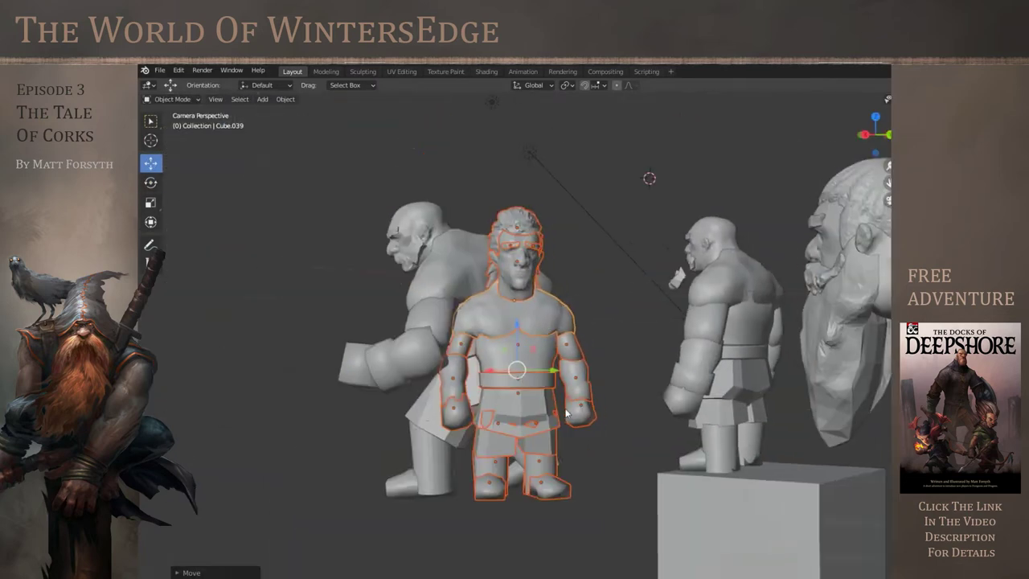
pyautogui.moveTo(566, 410); pyautogui.dragTo(653, 421)
# Resize the long-haired figure and lower it to the giant's foot level
pyautogui.click(150, 203)
pyautogui.click(151, 165)
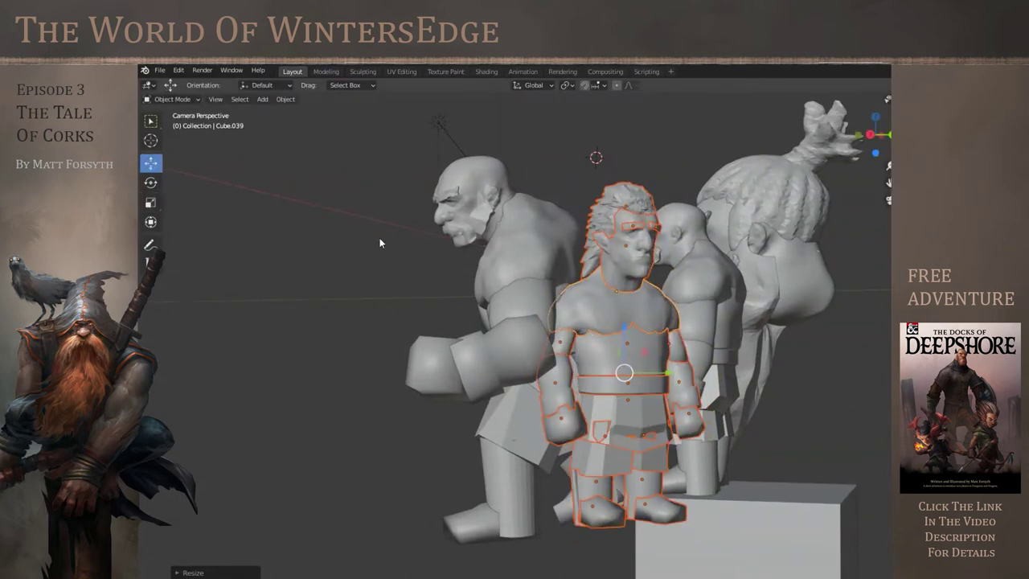
pyautogui.moveTo(616, 328); pyautogui.dragTo(603, 356)
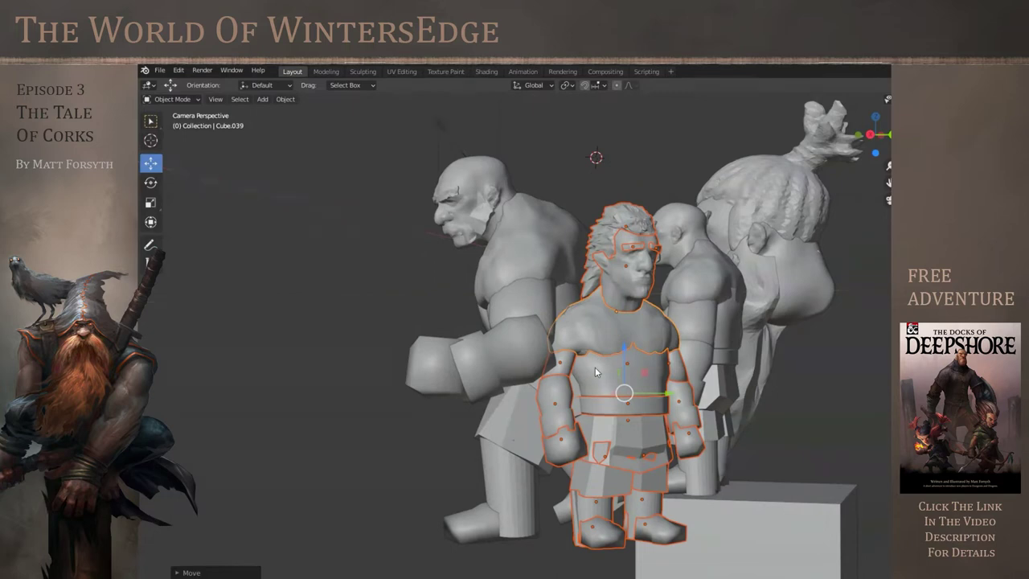
# Select the long-haired figure's head, hair and facial pieces and join them into one object
pyautogui.scroll(1, 523, 328)
pyautogui.click(675, 262)
pyautogui.scroll(3, 721, 255)
pyautogui.keyDown('shift'); pyautogui.click(708, 121); pyautogui.keyUp('shift')
pyautogui.keyDown('shift'); pyautogui.click(757, 123); pyautogui.keyUp('shift')
pyautogui.click(604, 136)
pyautogui.click(286, 100)
pyautogui.click(333, 207)
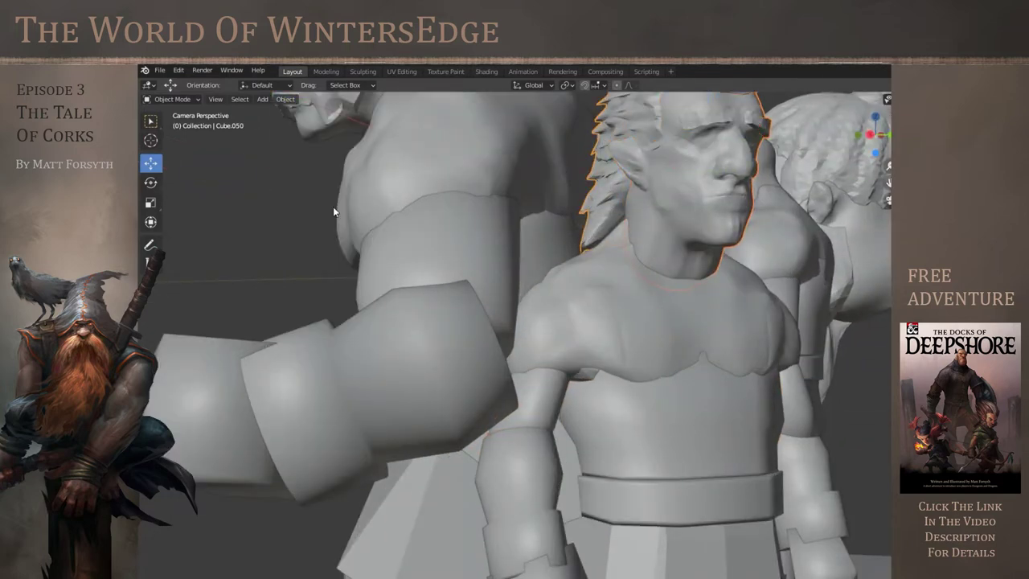
# Rotate the long-haired figure's right upper arm in local orientation and reposition it at the shoulder
pyautogui.click(158, 187)
pyautogui.scroll(-3, 597, 255)
pyautogui.click(550, 86)
pyautogui.click(534, 126)
pyautogui.moveTo(699, 259); pyautogui.dragTo(715, 291)
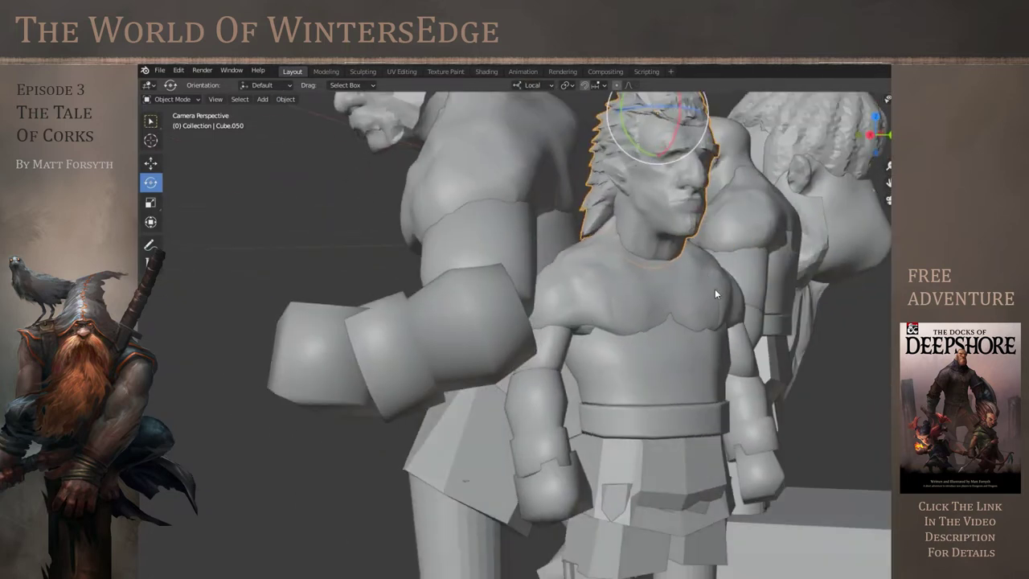
pyautogui.click(556, 349)
pyautogui.moveTo(558, 352); pyautogui.dragTo(781, 405)
pyautogui.click(151, 165)
pyautogui.moveTo(694, 356); pyautogui.dragTo(727, 392)
pyautogui.moveTo(756, 406); pyautogui.dragTo(713, 428)
# Select the right forearm and hand and rotate them in global orientation to lie across the body
pyautogui.keyDown('shift'); pyautogui.click(476, 427); pyautogui.keyUp('shift')
pyautogui.keyDown('shift'); pyautogui.click(485, 481); pyautogui.keyUp('shift')
pyautogui.click(532, 84)
pyautogui.click(522, 115)
pyautogui.click(150, 182)
pyautogui.moveTo(463, 479); pyautogui.dragTo(484, 455)
pyautogui.moveTo(477, 404); pyautogui.dragTo(455, 421)
# Move the right forearm and hand up in front of the chest to meet the upper arm at the elbow
pyautogui.click(151, 164)
pyautogui.moveTo(523, 459); pyautogui.dragTo(661, 463)
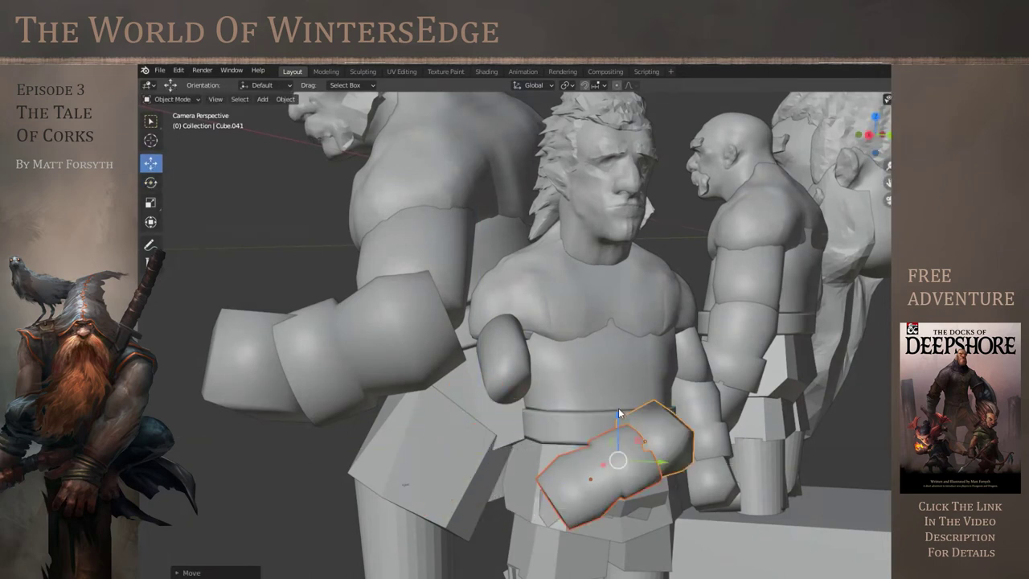
pyautogui.moveTo(618, 412); pyautogui.dragTo(619, 310)
pyautogui.moveTo(737, 402); pyautogui.dragTo(718, 404)
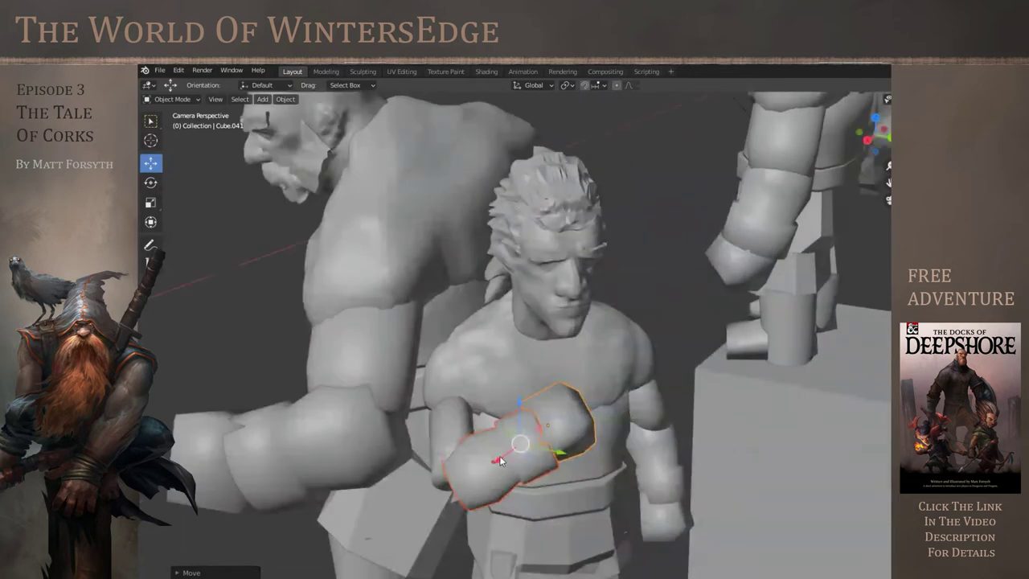
pyautogui.moveTo(497, 460); pyautogui.dragTo(527, 441)
pyautogui.moveTo(588, 432); pyautogui.dragTo(606, 436)
pyautogui.moveTo(565, 389); pyautogui.dragTo(582, 396)
# Rotate the right hand in local orientation and move it onto the end of the forearm
pyautogui.click(463, 399)
pyautogui.click(614, 415)
pyautogui.click(535, 85)
pyautogui.click(515, 135)
pyautogui.click(152, 184)
pyautogui.click(151, 164)
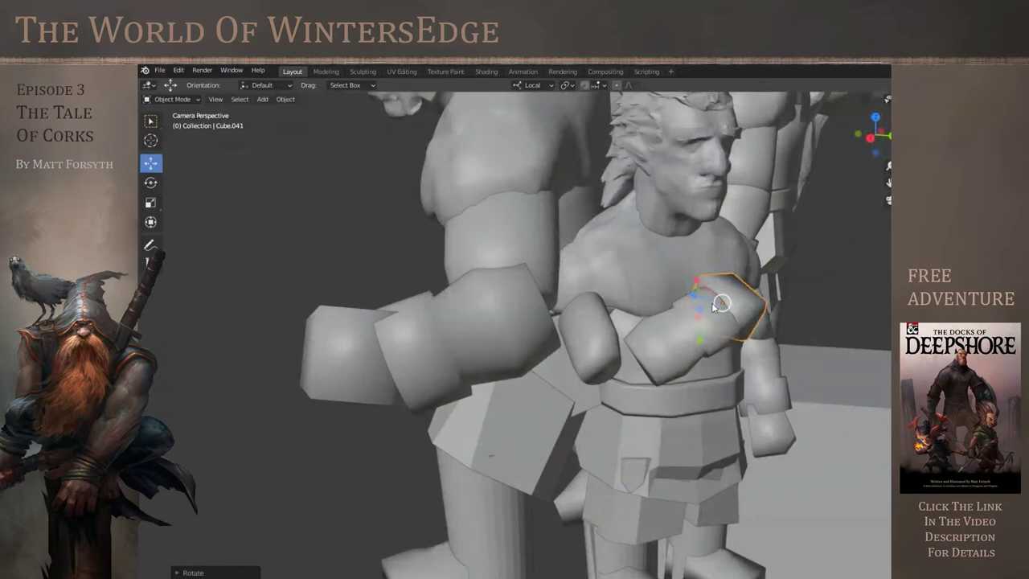
pyautogui.moveTo(699, 311); pyautogui.dragTo(693, 315)
# Rotate the right upper arm toward the folded forearm and move it into place between shoulder and elbow
pyautogui.moveTo(415, 300); pyautogui.dragTo(425, 303)
pyautogui.click(321, 321)
pyautogui.click(152, 184)
pyautogui.moveTo(330, 368); pyautogui.dragTo(374, 321)
pyautogui.click(151, 164)
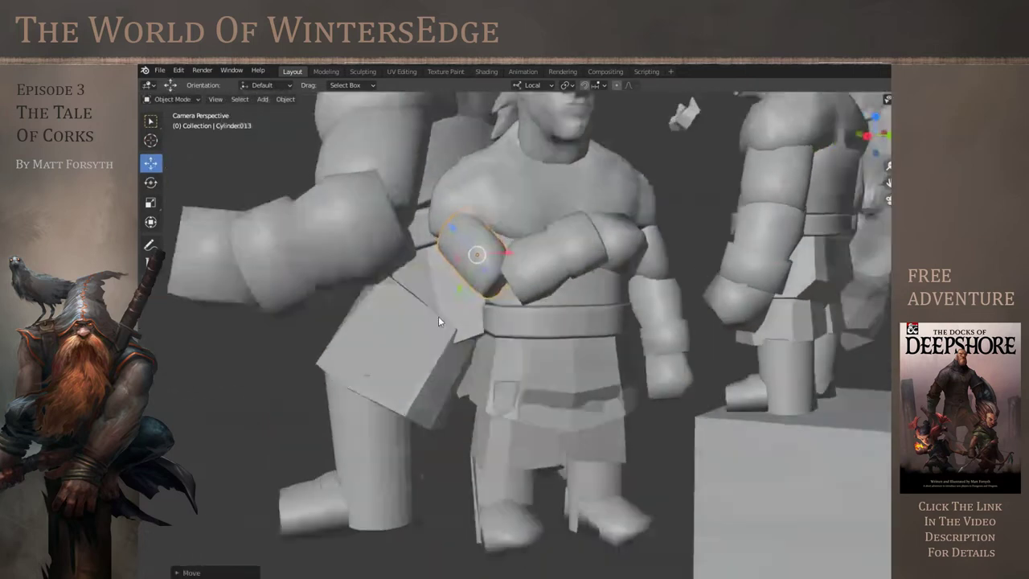
pyautogui.moveTo(584, 217); pyautogui.dragTo(590, 224)
pyautogui.moveTo(687, 297); pyautogui.dragTo(669, 319)
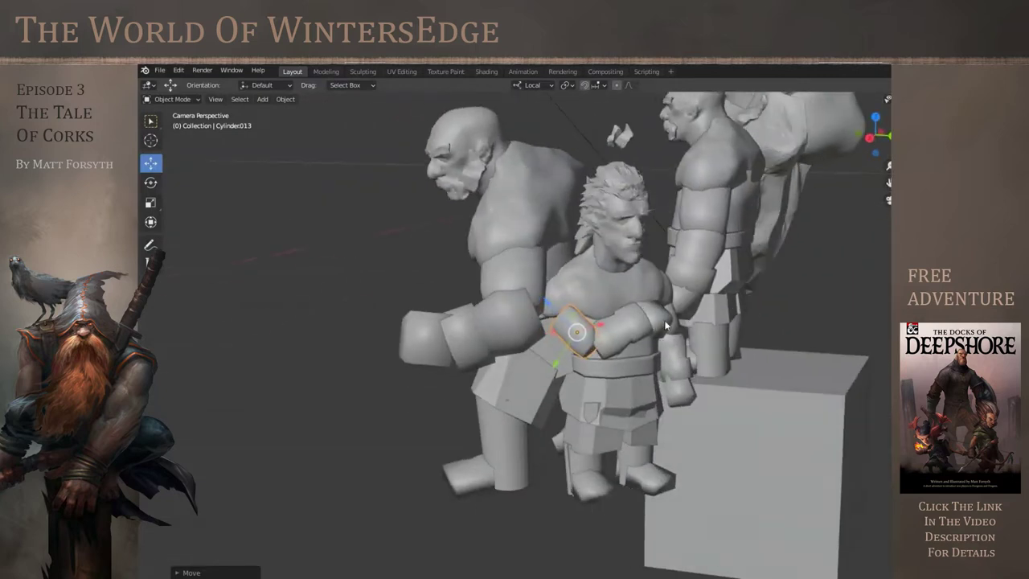
# Rotate the long-haired figure's head around its local axes
pyautogui.scroll(3, 597, 259)
pyautogui.click(723, 224)
pyautogui.click(151, 184)
pyautogui.moveTo(769, 137); pyautogui.dragTo(770, 123)
pyautogui.moveTo(756, 104)
pyautogui.mouseDown()
pyautogui.moveTo(766, 105)
pyautogui.moveTo(755, 104)
pyautogui.mouseUp()
pyautogui.moveTo(722, 144); pyautogui.dragTo(727, 150)
# Reposition the rotated head over the long-haired figure's neck and shoulders
pyautogui.click(151, 164)
pyautogui.moveTo(676, 266); pyautogui.dragTo(741, 309)
pyautogui.moveTo(860, 243); pyautogui.dragTo(867, 248)
pyautogui.moveTo(836, 305); pyautogui.dragTo(760, 261)
pyautogui.scroll(-3, 837, 304)
pyautogui.moveTo(837, 304); pyautogui.dragTo(758, 477)
pyautogui.scroll(3, 759, 478)
pyautogui.scroll(-2, 754, 481)
# Turn the long-haired figure's head further away from the giant and reseat it on the shoulders
pyautogui.click(706, 365)
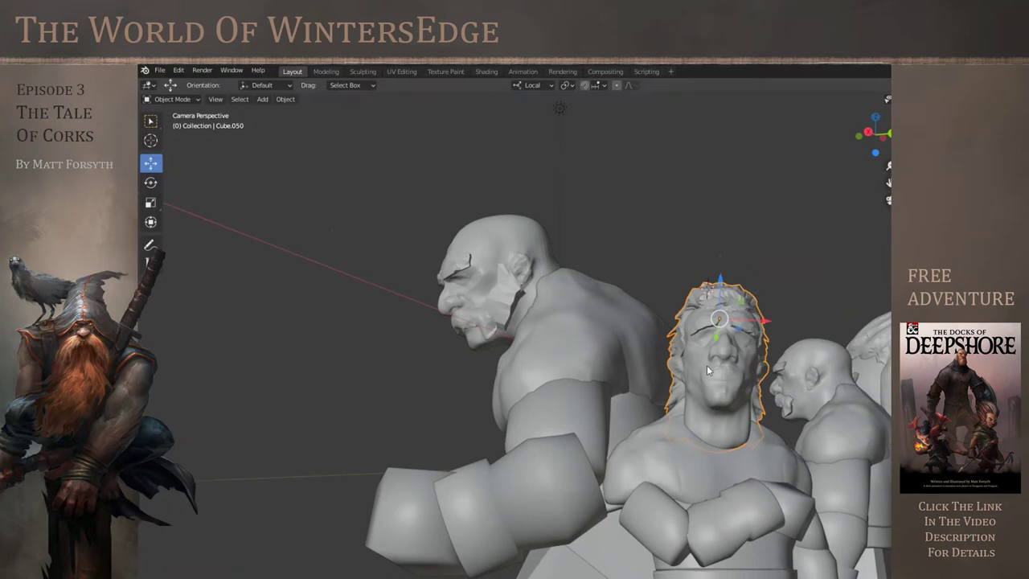
pyautogui.click(151, 184)
pyautogui.moveTo(713, 307); pyautogui.dragTo(867, 373)
pyautogui.click(152, 163)
pyautogui.moveTo(737, 339); pyautogui.dragTo(734, 341)
pyautogui.moveTo(754, 284); pyautogui.dragTo(753, 275)
pyautogui.moveTo(865, 410); pyautogui.dragTo(867, 465)
pyautogui.click(780, 362)
pyautogui.click(780, 363)
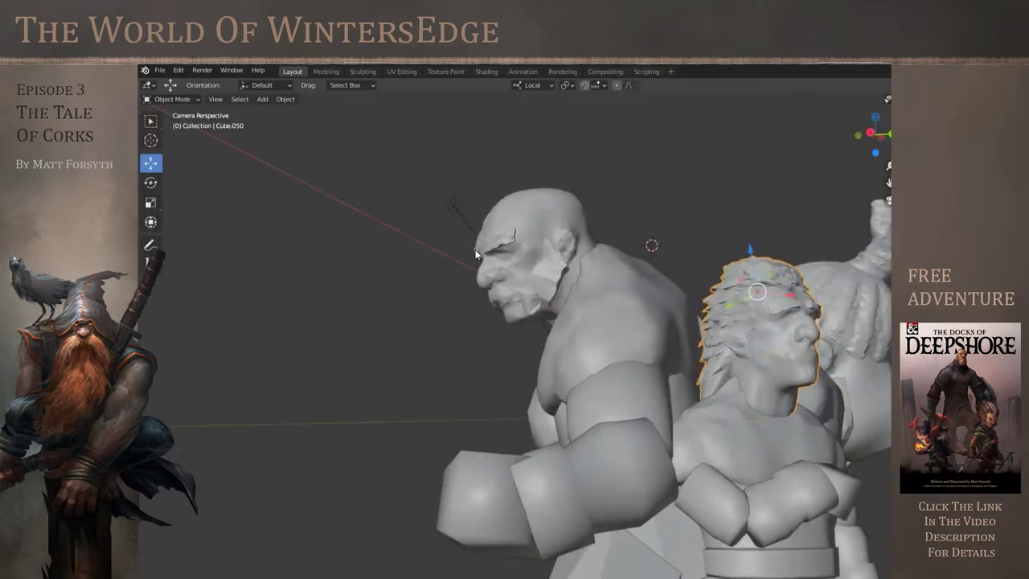
# Tilt the long-haired figure's head forward and shift it to sit in front of the shoulders
pyautogui.click(151, 183)
pyautogui.moveTo(788, 311); pyautogui.dragTo(785, 329)
pyautogui.click(151, 163)
pyautogui.moveTo(828, 452); pyautogui.dragTo(864, 455)
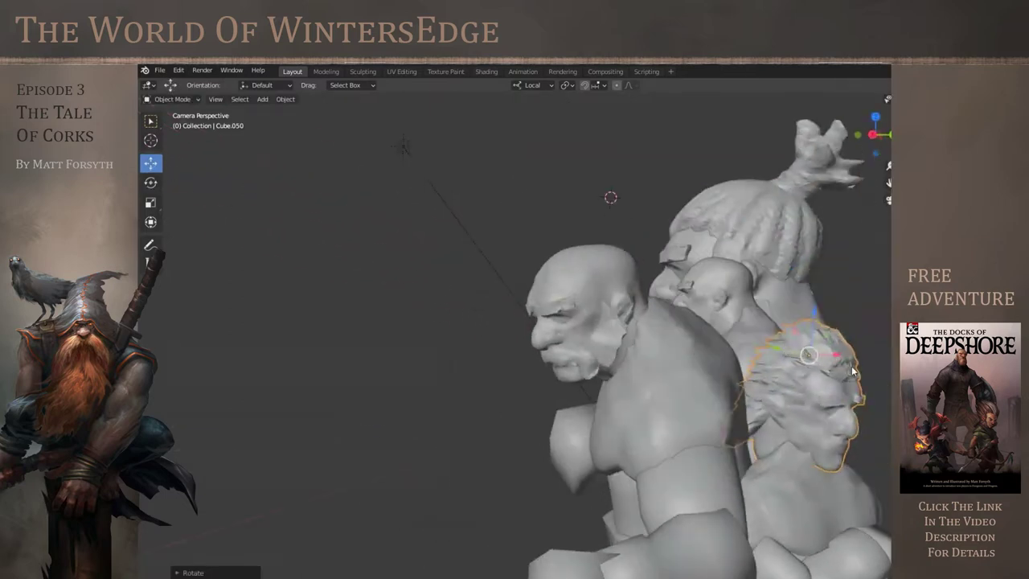
pyautogui.moveTo(846, 353); pyautogui.dragTo(880, 360)
pyautogui.moveTo(879, 324); pyautogui.dragTo(877, 339)
pyautogui.moveTo(882, 378); pyautogui.dragTo(847, 369)
# Rotate the long-haired figure's chest piece slightly and move it beneath the head
pyautogui.click(729, 422)
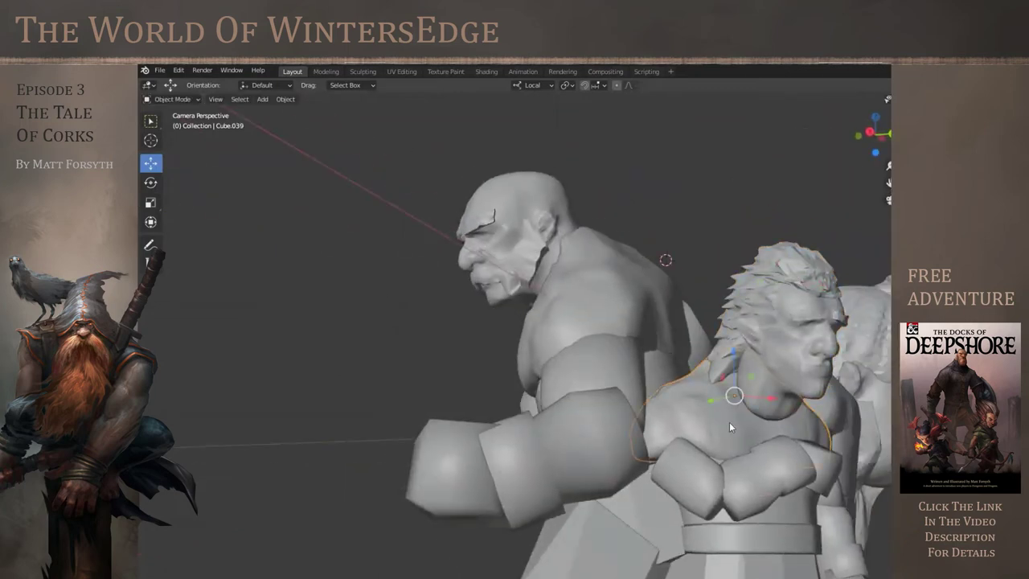
pyautogui.click(152, 183)
pyautogui.moveTo(755, 408); pyautogui.dragTo(757, 417)
pyautogui.click(152, 163)
pyautogui.moveTo(737, 469); pyautogui.dragTo(793, 471)
pyautogui.moveTo(872, 462); pyautogui.dragTo(864, 481)
pyautogui.moveTo(889, 487); pyautogui.dragTo(869, 493)
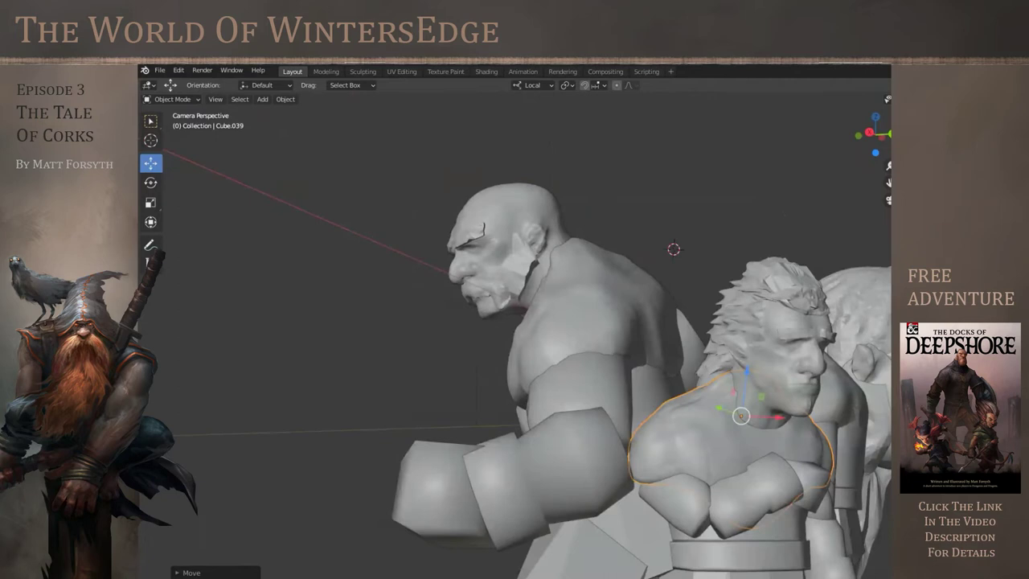
# Rotate the right upper arm to hang down and outward, and move it under the shoulder
pyautogui.click(683, 512)
pyautogui.hotkey('shift', 'space')
pyautogui.press('r')
pyautogui.moveTo(679, 508); pyautogui.dragTo(761, 532)
pyautogui.hotkey('shift', 'space')
pyautogui.press('g')
pyautogui.moveTo(870, 539); pyautogui.dragTo(772, 514)
pyautogui.moveTo(575, 443); pyautogui.dragTo(581, 468)
pyautogui.moveTo(558, 527); pyautogui.dragTo(576, 518)
pyautogui.moveTo(576, 518); pyautogui.dragTo(621, 502)
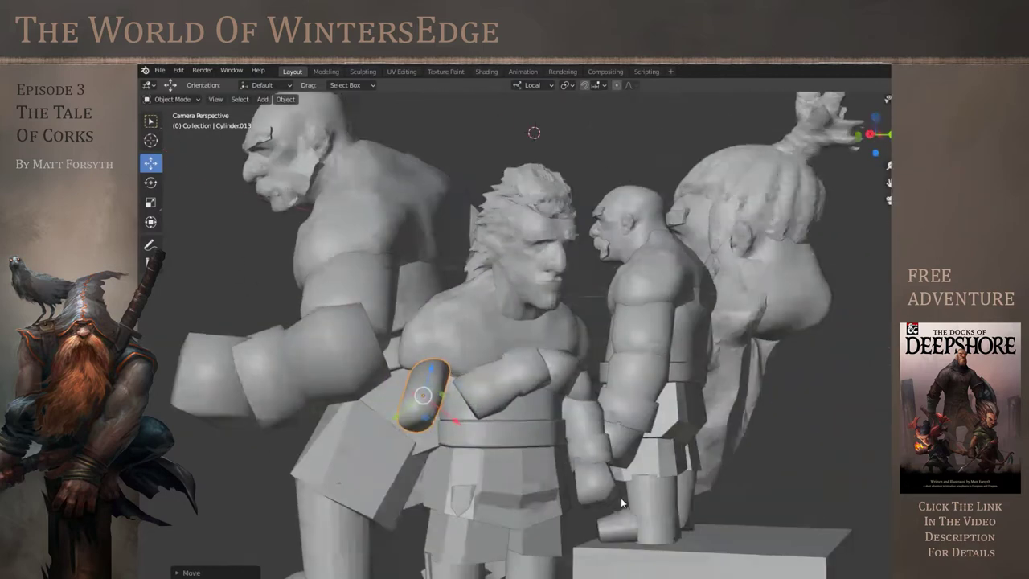
# Scale the right upper arm and move it back against the shoulder
pyautogui.hotkey('shift', 'space')
pyautogui.press('s')
pyautogui.moveTo(457, 402); pyautogui.dragTo(492, 406)
pyautogui.moveTo(493, 407); pyautogui.dragTo(512, 450)
pyautogui.click(152, 164)
pyautogui.moveTo(539, 455); pyautogui.dragTo(506, 431)
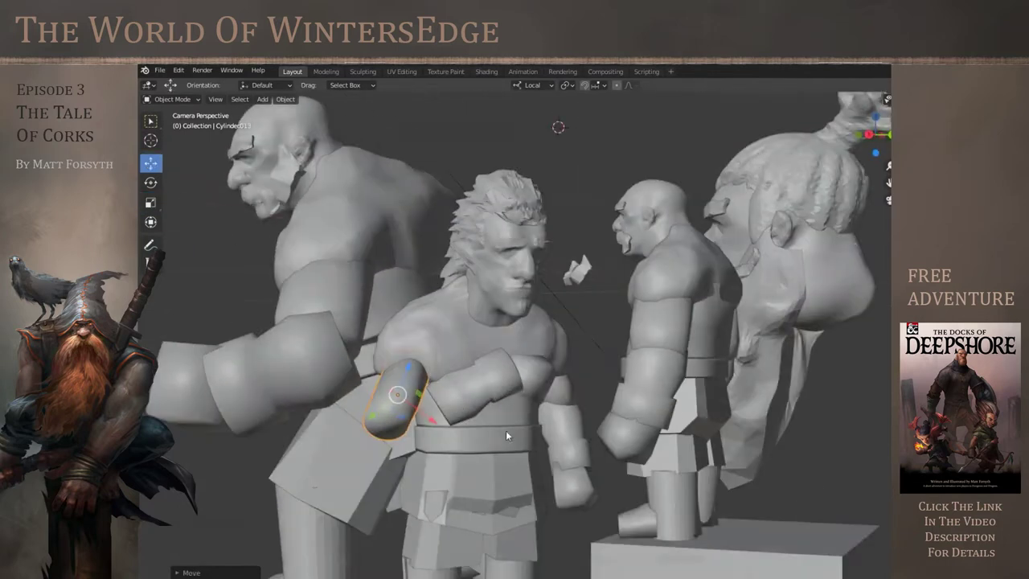
# Select the right forearm and hand and rotate them in global orientation to point forward
pyautogui.click(474, 382)
pyautogui.click(551, 85)
pyautogui.click(514, 122)
pyautogui.hotkey('shift', 'space')
pyautogui.press('r')
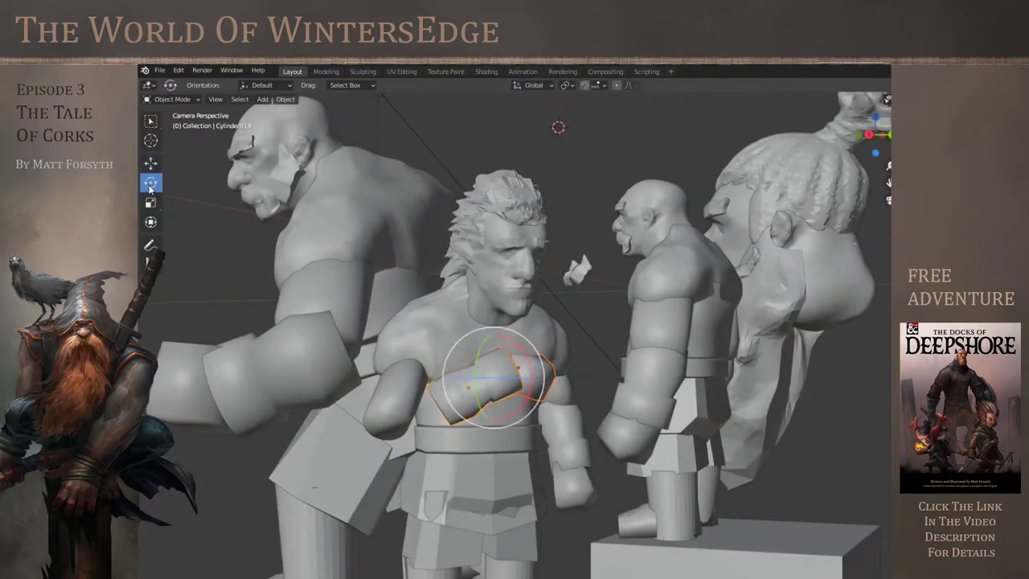
pyautogui.moveTo(527, 358); pyautogui.dragTo(503, 491)
# Move the right forearm and hand to connect with the lower end of the upper arm
pyautogui.click(152, 163)
pyautogui.moveTo(421, 463); pyautogui.dragTo(386, 480)
pyautogui.moveTo(388, 478); pyautogui.dragTo(546, 427)
pyautogui.moveTo(639, 365); pyautogui.dragTo(623, 367)
pyautogui.moveTo(623, 368); pyautogui.dragTo(750, 405)
pyautogui.moveTo(784, 405); pyautogui.dragTo(744, 406)
# Select the left upper arm, forearm and hand and rotate them outward from the body
pyautogui.click(620, 422)
pyautogui.moveTo(653, 481); pyautogui.dragTo(575, 467)
pyautogui.keyDown('shift'); pyautogui.click(500, 384); pyautogui.keyUp('shift')
pyautogui.keyDown('shift'); pyautogui.click(512, 469); pyautogui.keyUp('shift')
pyautogui.click(151, 182)
pyautogui.moveTo(491, 431); pyautogui.dragTo(513, 416)
pyautogui.moveTo(517, 487); pyautogui.dragTo(566, 505)
pyautogui.moveTo(579, 489); pyautogui.dragTo(595, 488)
# Move the raised left arm so that it joins the left shoulder
pyautogui.click(151, 164)
pyautogui.moveTo(573, 436); pyautogui.dragTo(610, 386)
pyautogui.moveTo(614, 433); pyautogui.dragTo(650, 443)
pyautogui.moveTo(563, 362); pyautogui.dragTo(511, 459)
pyautogui.moveTo(572, 446); pyautogui.dragTo(564, 445)
pyautogui.moveTo(565, 474); pyautogui.dragTo(566, 418)
pyautogui.moveTo(524, 387); pyautogui.dragTo(478, 376)
pyautogui.moveTo(473, 250); pyautogui.dragTo(471, 256)
pyautogui.moveTo(483, 366); pyautogui.dragTo(588, 369)
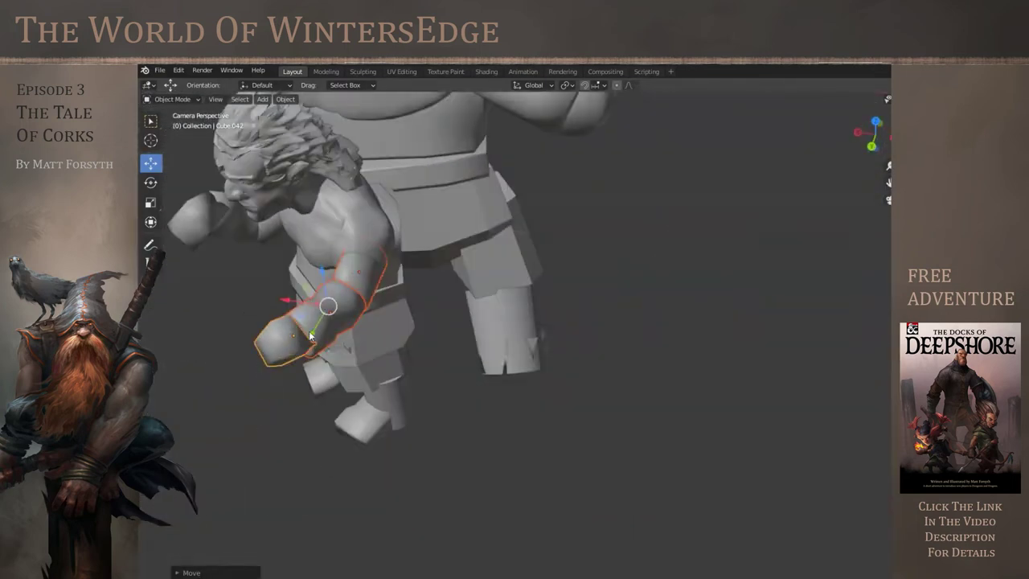
# Rotate the smaller figure's left forearm and hand to point upward, and move them to join the upper arm
pyautogui.click(150, 181)
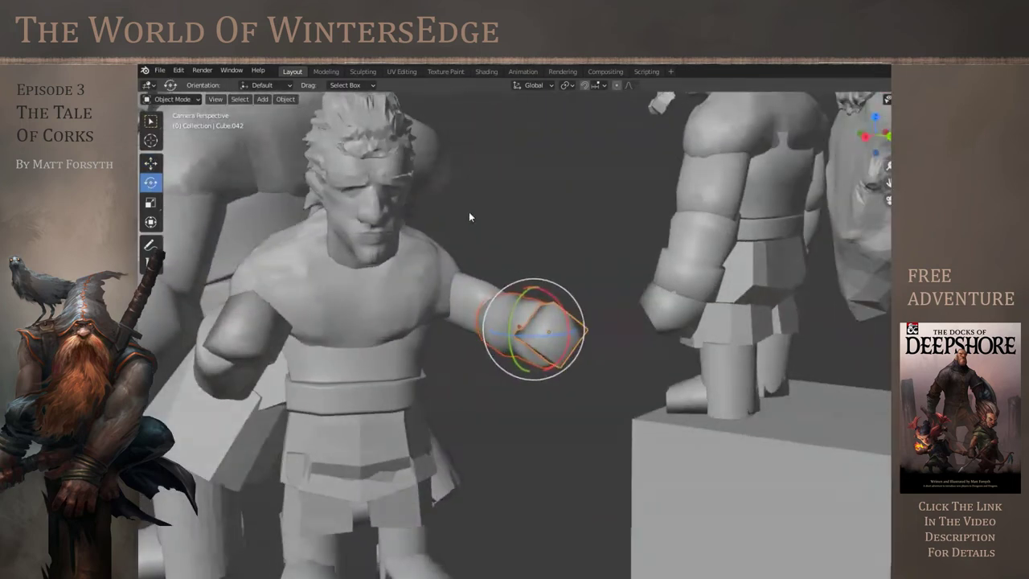
pyautogui.moveTo(523, 288)
pyautogui.mouseDown()
pyautogui.moveTo(525, 258)
pyautogui.moveTo(527, 270)
pyautogui.mouseUp()
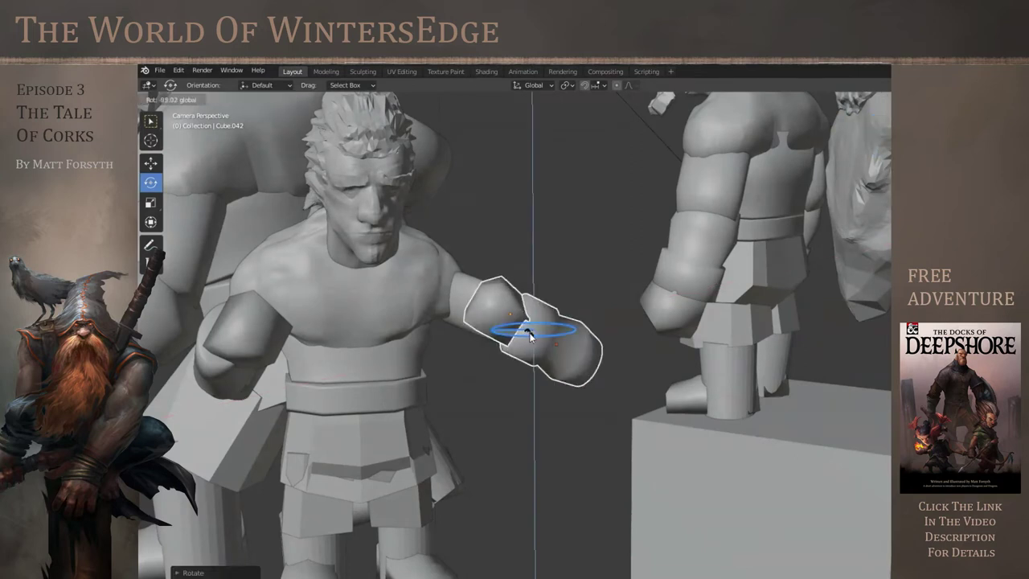
pyautogui.moveTo(567, 318); pyautogui.dragTo(569, 338)
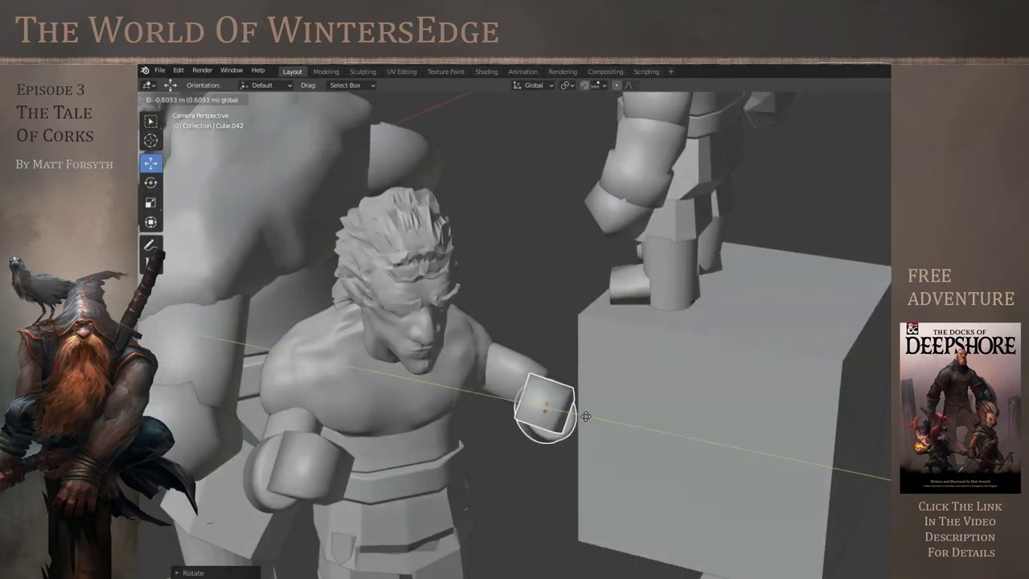
pyautogui.moveTo(586, 416); pyautogui.dragTo(589, 411)
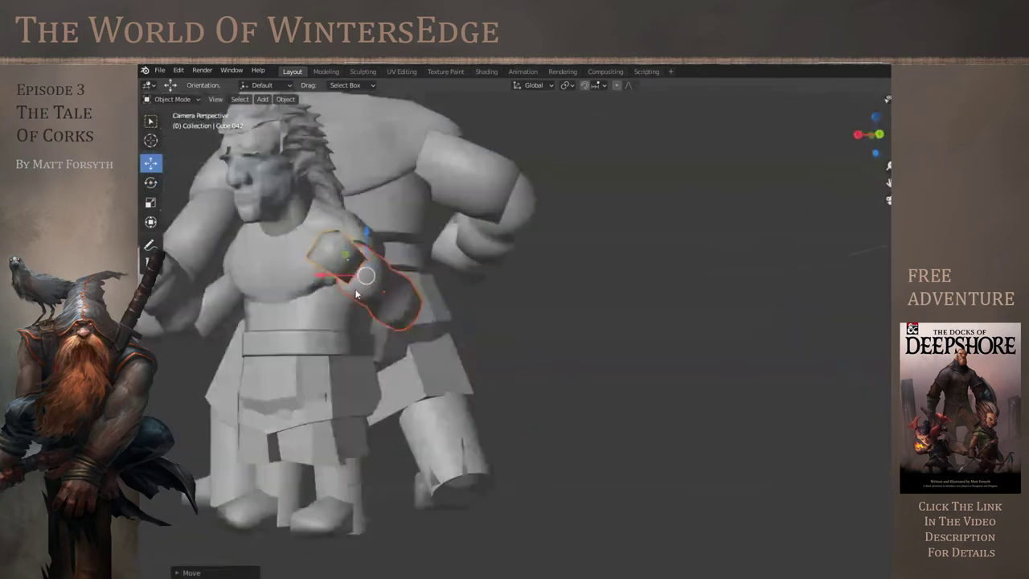
pyautogui.moveTo(329, 241); pyautogui.dragTo(302, 235)
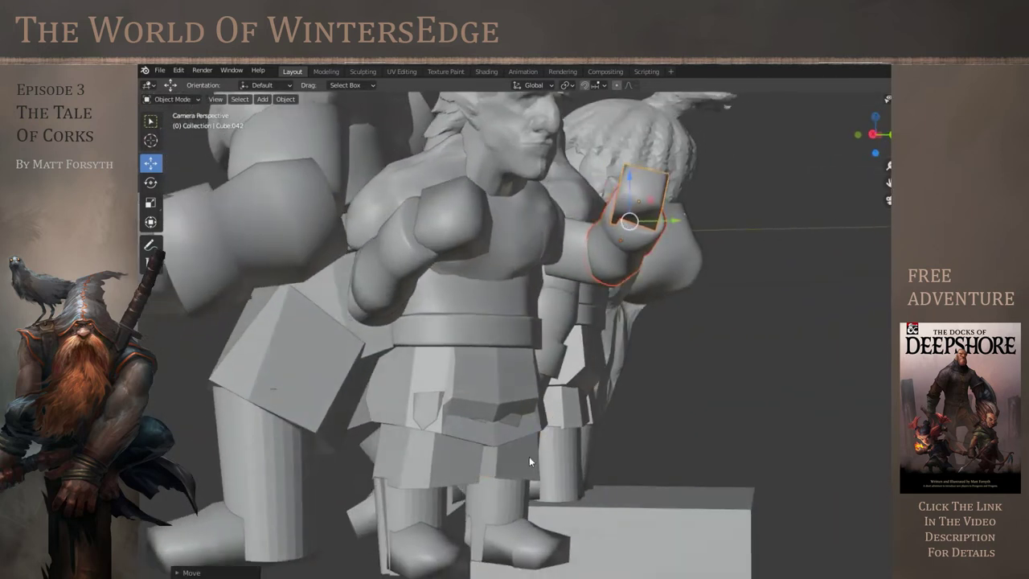
# Reposition the smaller figure's left thigh cloth piece and rotate it outward in local orientation
pyautogui.click(529, 456)
pyautogui.press('g')
pyautogui.click(418, 347)
pyautogui.click(547, 430)
pyautogui.click(526, 86)
pyautogui.click(519, 126)
pyautogui.click(151, 183)
pyautogui.moveTo(550, 396); pyautogui.dragTo(546, 392)
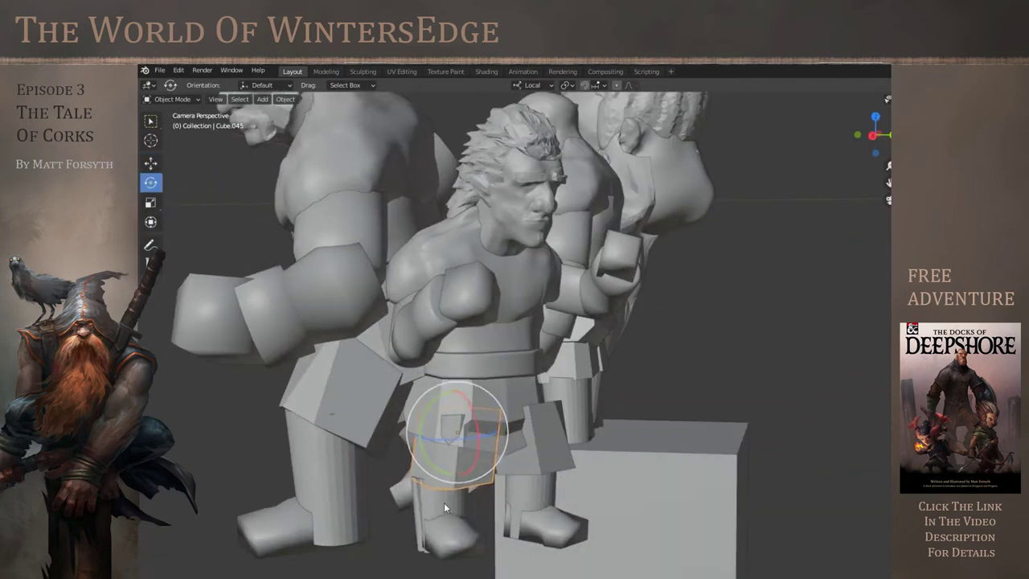
# Select the smaller figure's right lower leg and foot and rotate them in global orientation
pyautogui.click(445, 507)
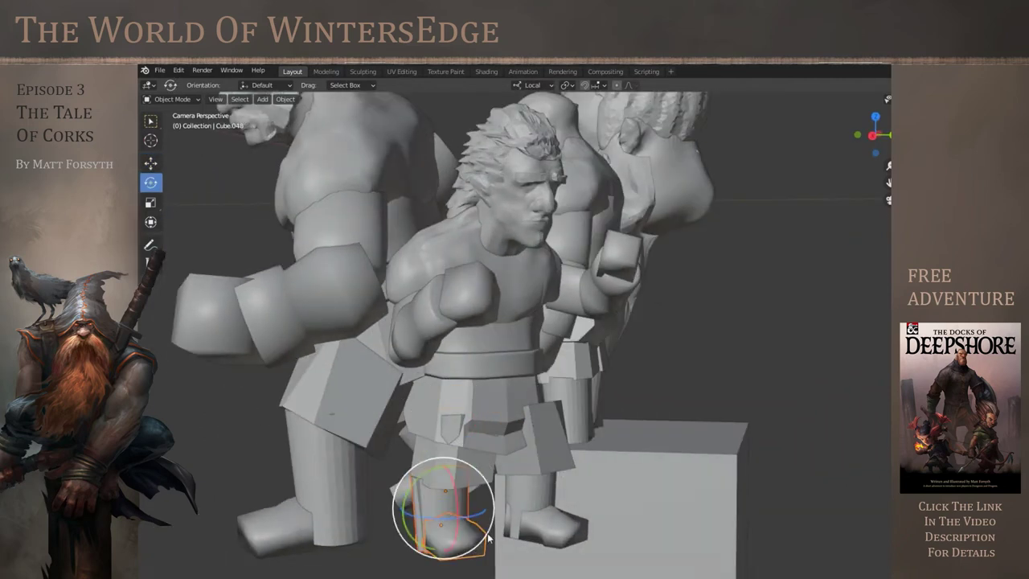
pyautogui.click(534, 85)
pyautogui.click(529, 121)
pyautogui.click(486, 535)
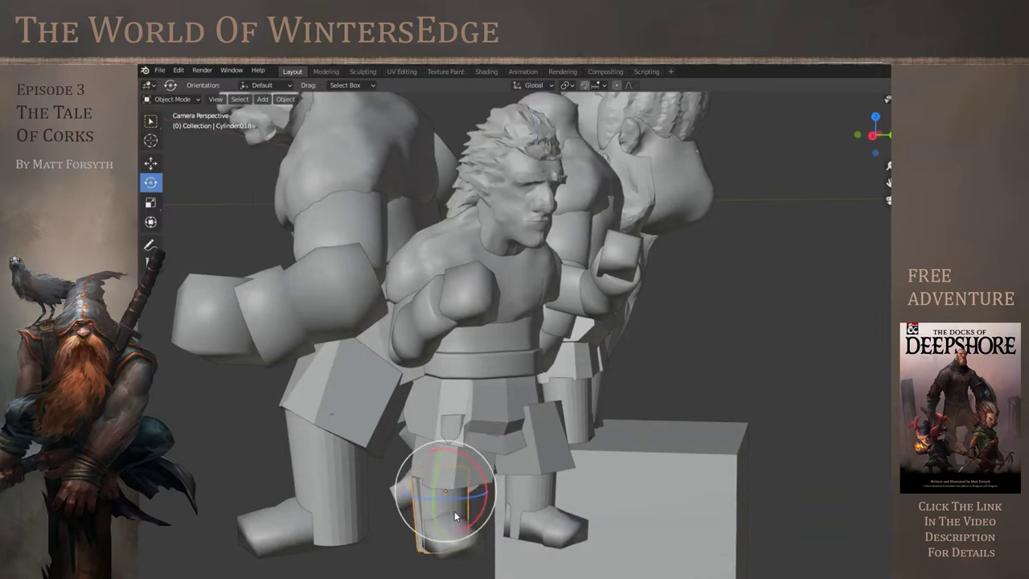
pyautogui.keyDown('shift'); pyautogui.click(465, 546); pyautogui.keyUp('shift')
pyautogui.moveTo(476, 517); pyautogui.dragTo(469, 520)
pyautogui.moveTo(476, 484); pyautogui.dragTo(481, 487)
# Box-select the standing figure, the block beneath him and the large bearded head, and move them away from the posed pair
pyautogui.scroll(-4, 585, 466)
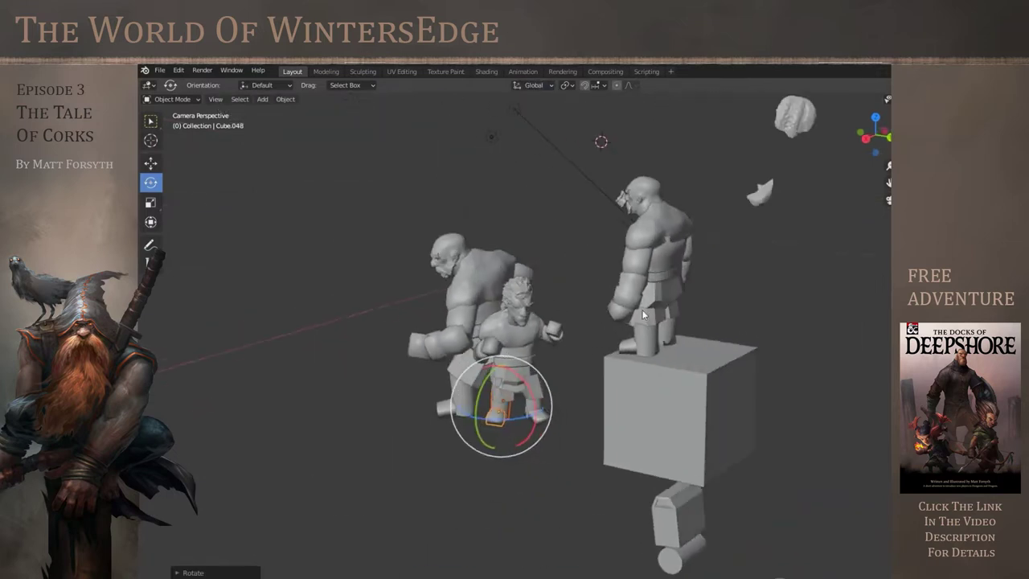
pyautogui.click(150, 122)
pyautogui.scroll(-2, 626, 127)
pyautogui.moveTo(611, 113); pyautogui.dragTo(861, 409)
pyautogui.click(151, 163)
pyautogui.scroll(2, 740, 218)
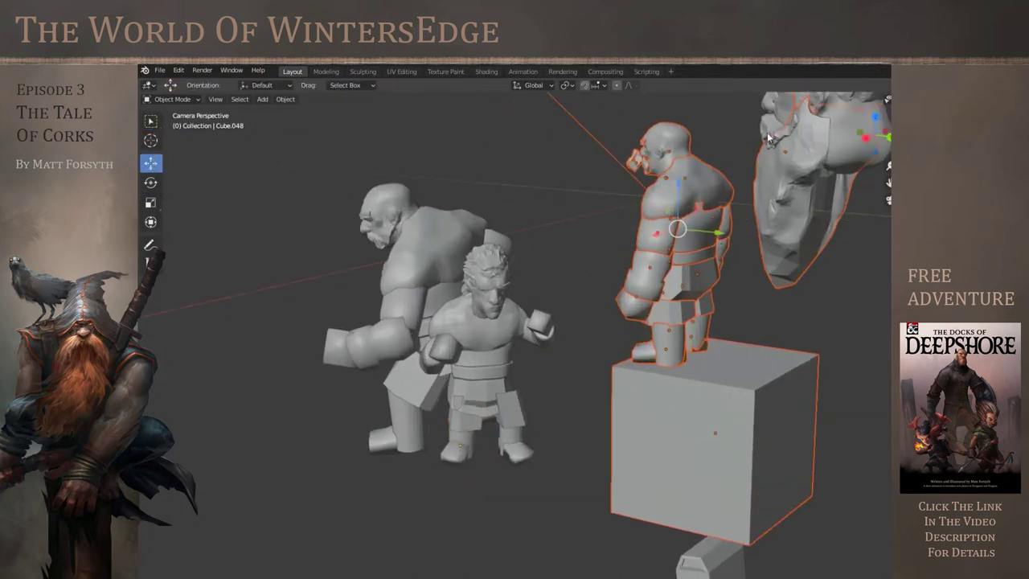
pyautogui.scroll(-4, 764, 117)
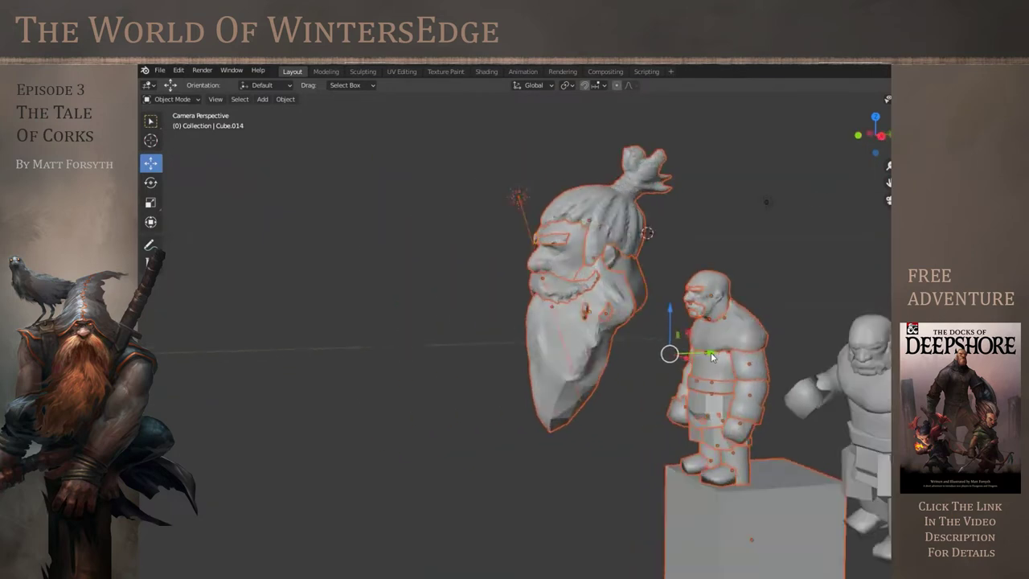
pyautogui.press('g')
pyautogui.press('Return')
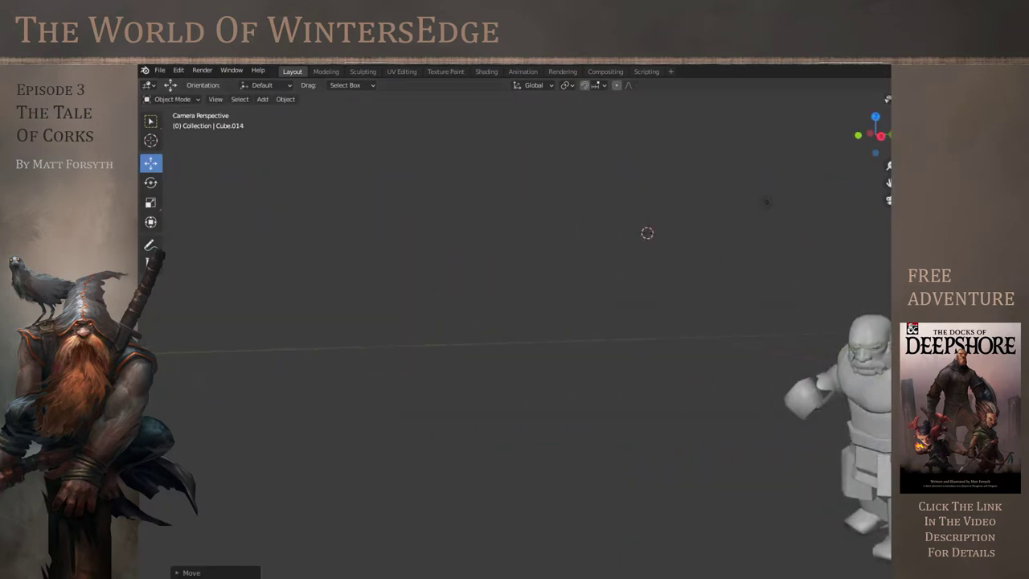
# Display the characters with their material colours, and tilt and reposition the smaller figure's head on the neck
pyautogui.scroll(6, 724, 394)
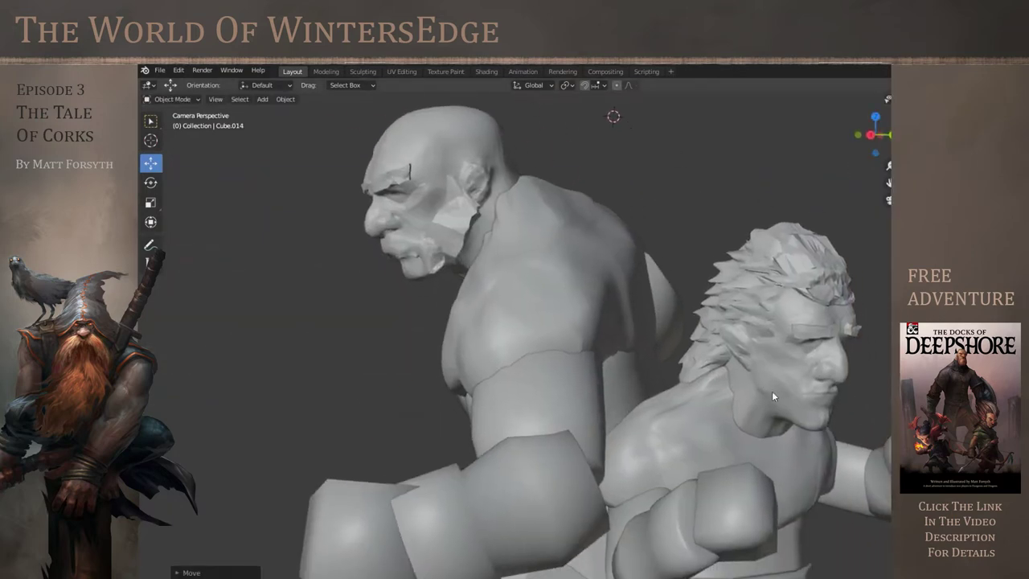
pyautogui.press('z')
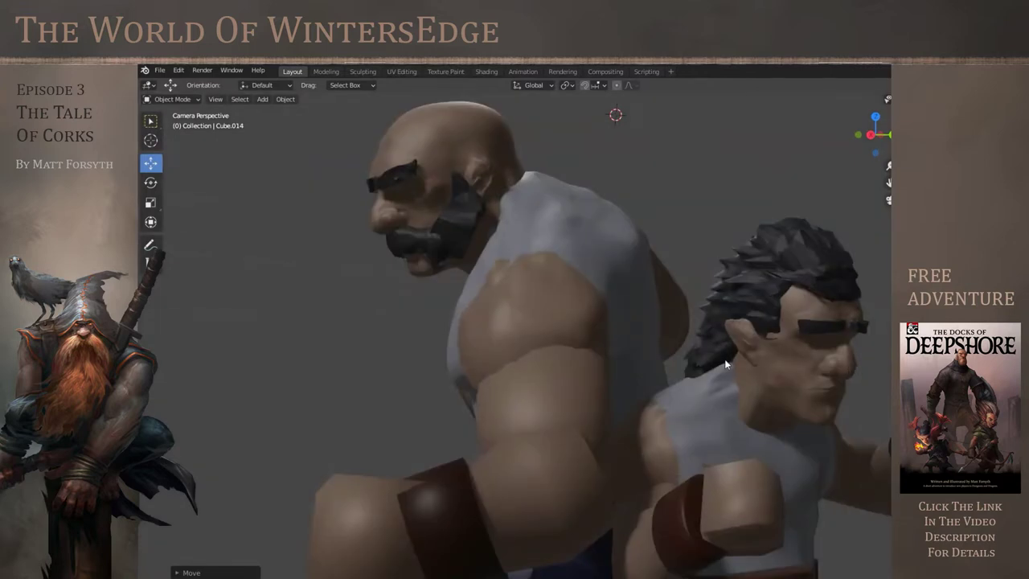
pyautogui.click(821, 332)
pyautogui.click(150, 183)
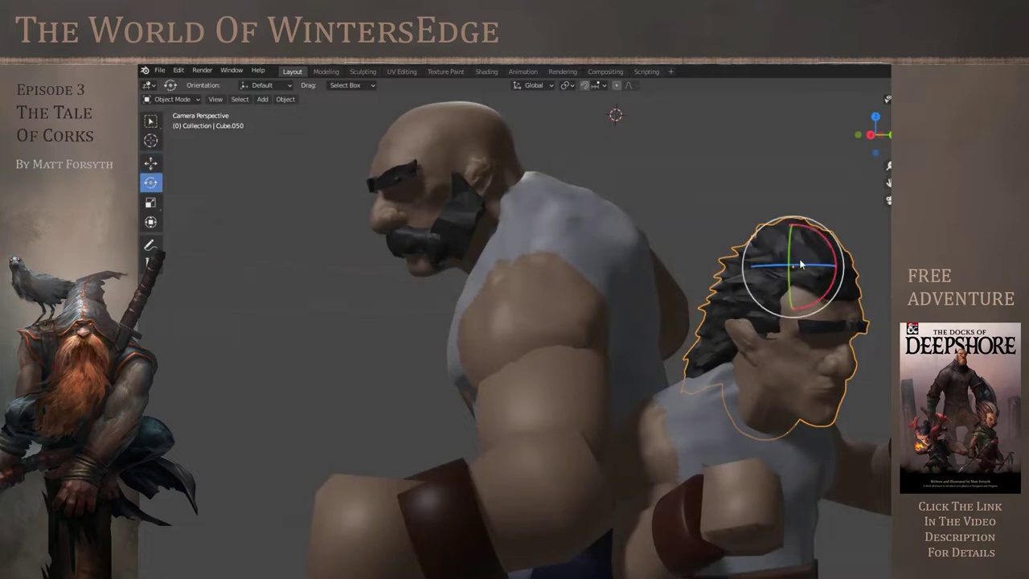
pyautogui.moveTo(823, 230); pyautogui.dragTo(863, 267)
pyautogui.click(150, 164)
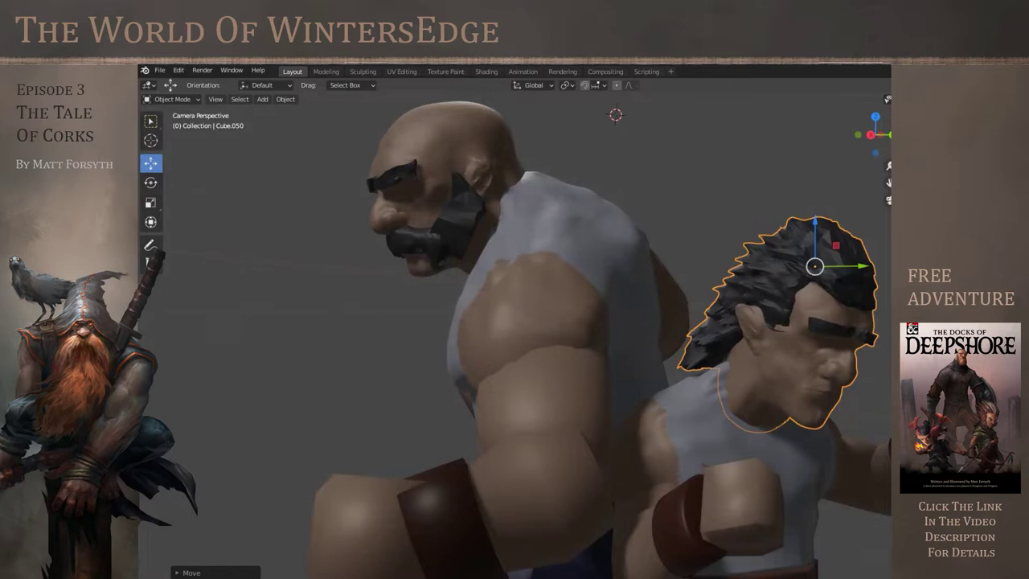
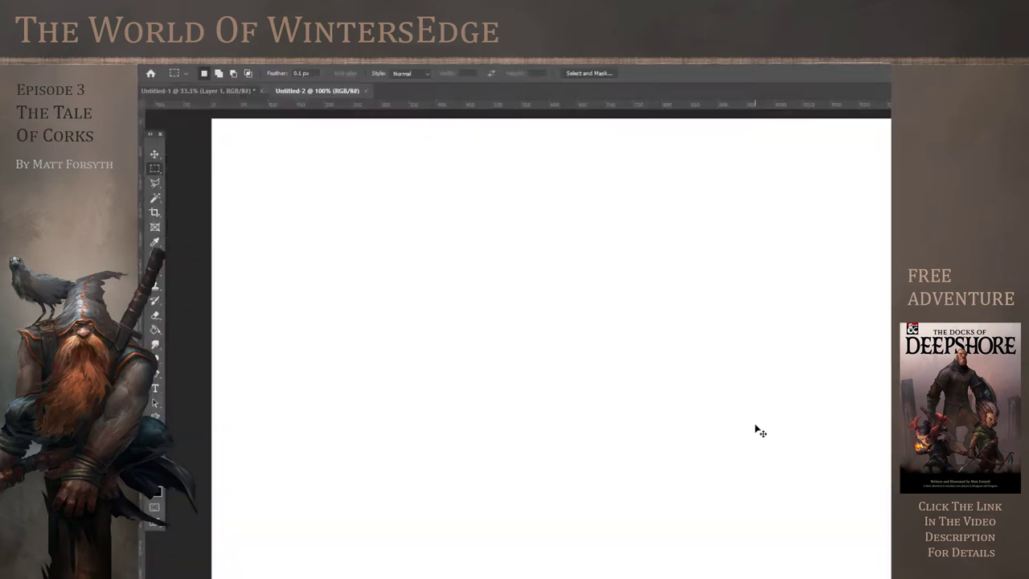
# In Photoshop, paste the captured pose into the blank document and resize the image to 3000 pixels wide
pyautogui.hotkey('ctrl', 'v')
pyautogui.click(198, 56)
pyautogui.click(246, 140)
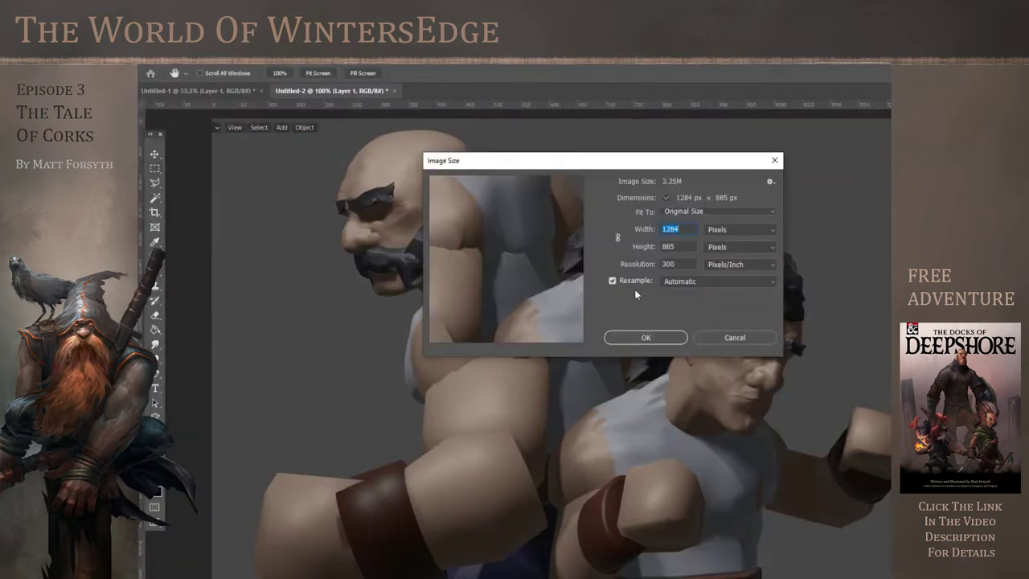
pyautogui.write('3000')
pyautogui.press('Return')
pyautogui.hotkey('ctrl', '0')
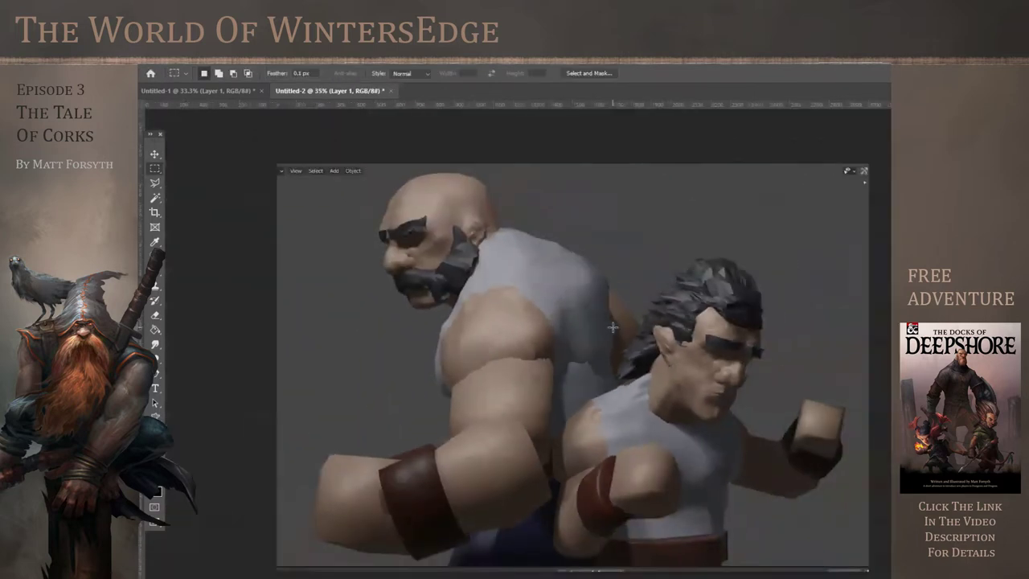
# Scale the pasted picture to about 86.49% and shift it toward the middle of the canvas
pyautogui.hotkey('ctrl', 't')
pyautogui.moveTo(868, 164); pyautogui.dragTo(788, 219)
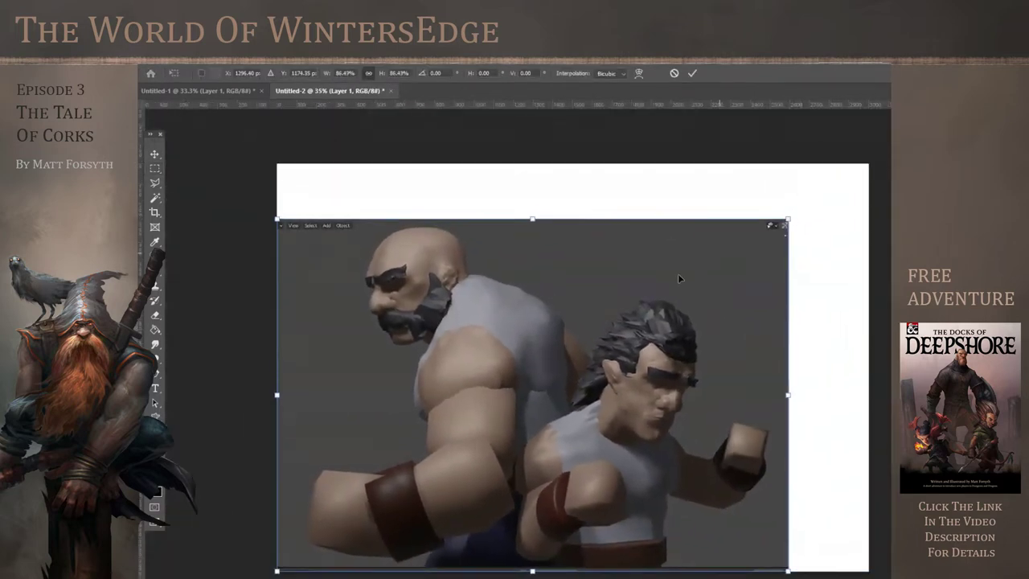
pyautogui.moveTo(664, 287); pyautogui.dragTo(716, 280)
pyautogui.press('Return')
# Delete both upper corners and the bottom strip of the pasted picture to remove the captured interface remnants
pyautogui.moveTo(304, 182); pyautogui.dragTo(409, 233)
pyautogui.press('Delete')
pyautogui.moveTo(778, 183); pyautogui.dragTo(860, 238)
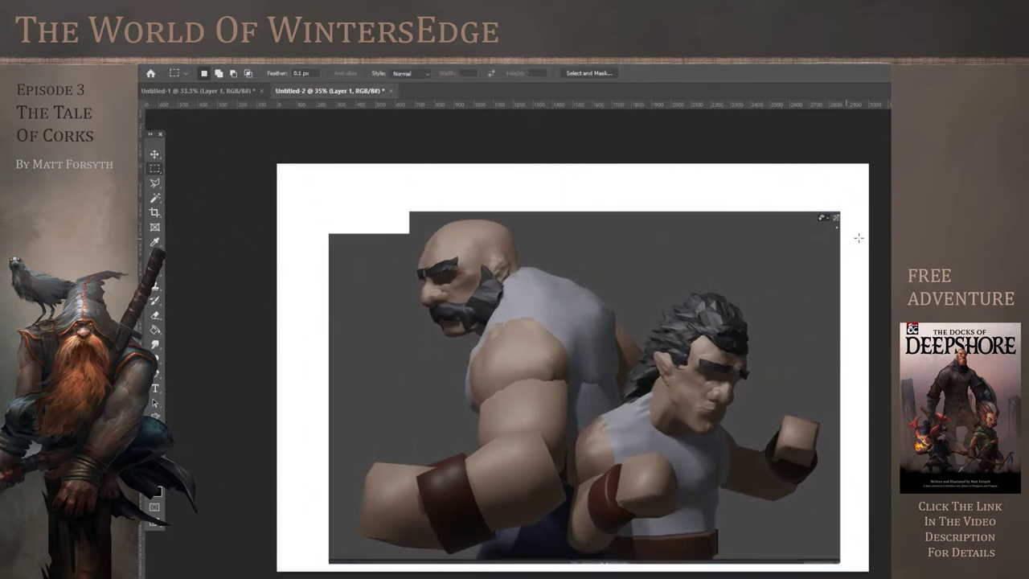
pyautogui.press('Delete')
pyautogui.moveTo(865, 572); pyautogui.dragTo(255, 554)
pyautogui.press('Delete')
pyautogui.hotkey('ctrl', 'd')
# Select the grey background around the two characters with the Magic Wand and delete it
pyautogui.press('w')
pyautogui.click(386, 337)
pyautogui.press('Delete')
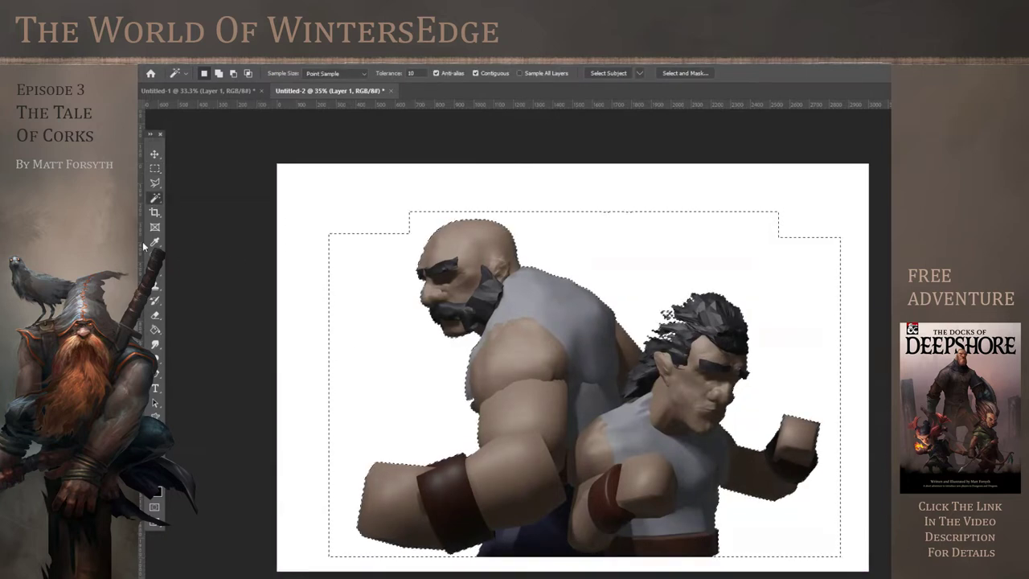
pyautogui.hotkey('ctrl', 'd')
# Outline the smaller figure with the lasso, then cut and paste him onto a separate layer
pyautogui.press('m')
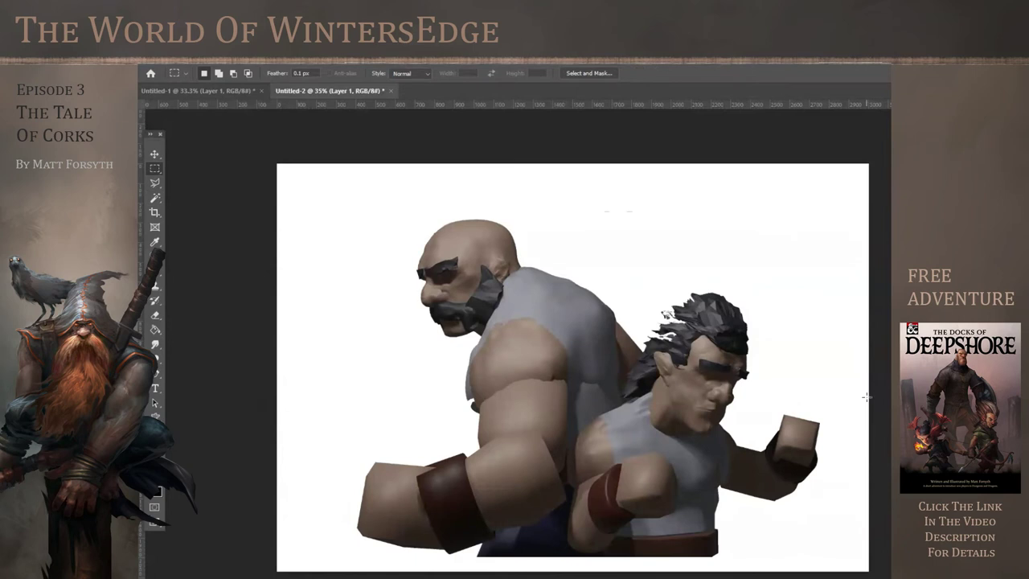
pyautogui.click(155, 184)
pyautogui.moveTo(679, 270)
pyautogui.mouseDown()
pyautogui.moveTo(641, 345)
pyautogui.moveTo(631, 408)
pyautogui.moveTo(595, 422)
pyautogui.moveTo(570, 464)
pyautogui.moveTo(574, 546)
pyautogui.moveTo(840, 563)
pyautogui.moveTo(747, 231)
pyautogui.moveTo(804, 286)
pyautogui.mouseUp()
pyautogui.hotkey('ctrl', 'x')
pyautogui.hotkey('ctrl', 'v')
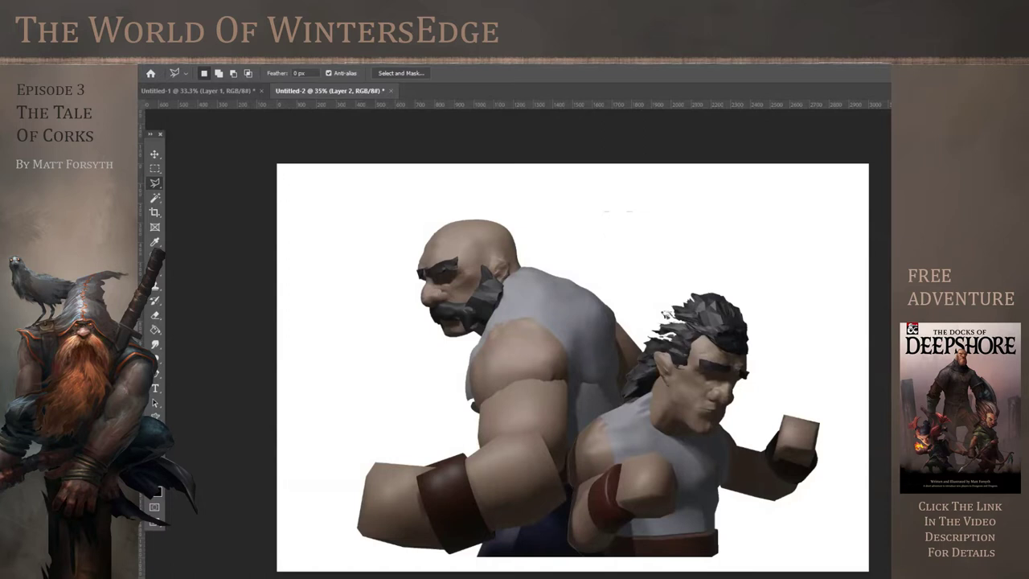
# Reshape the giant on his layer with the Liquify filter, using an enlarged Forward Warp brush
pyautogui.click(291, 66)
pyautogui.click(314, 163)
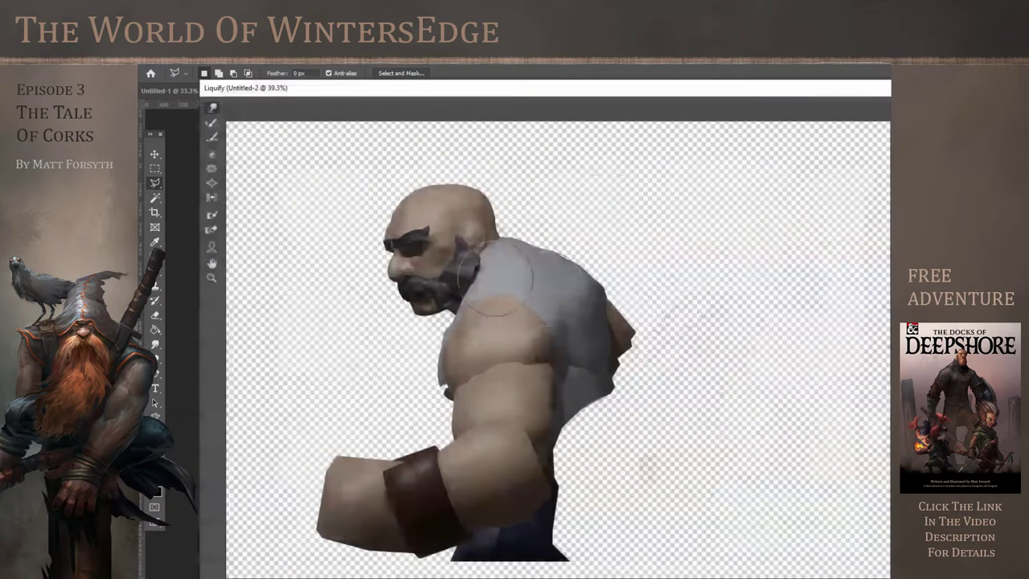
pyautogui.press(']')
pyautogui.press(']')
pyautogui.press(']')
pyautogui.press(']')
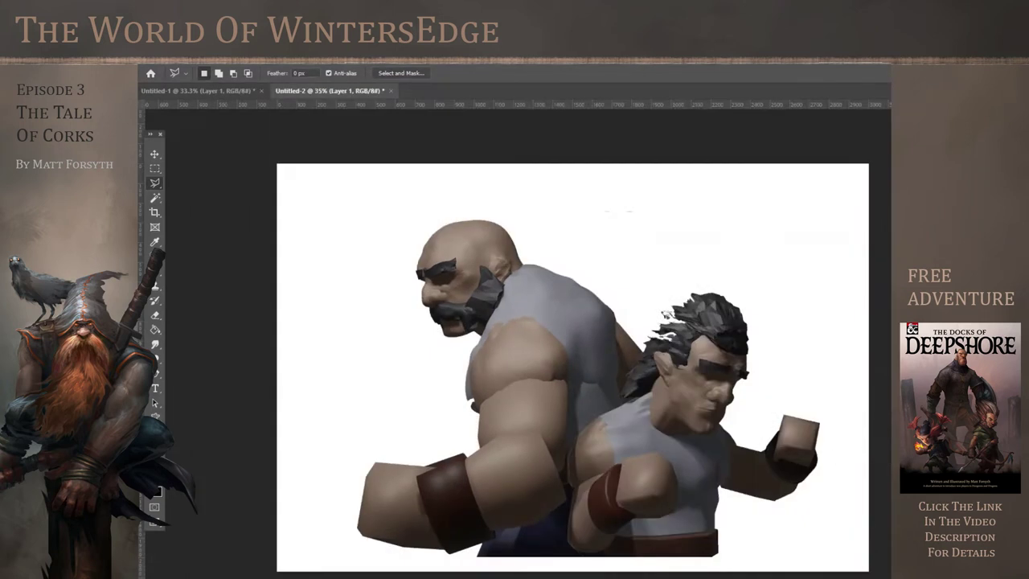
# Reshape the smaller figure on his own layer with the Liquify filter
pyautogui.click(291, 59)
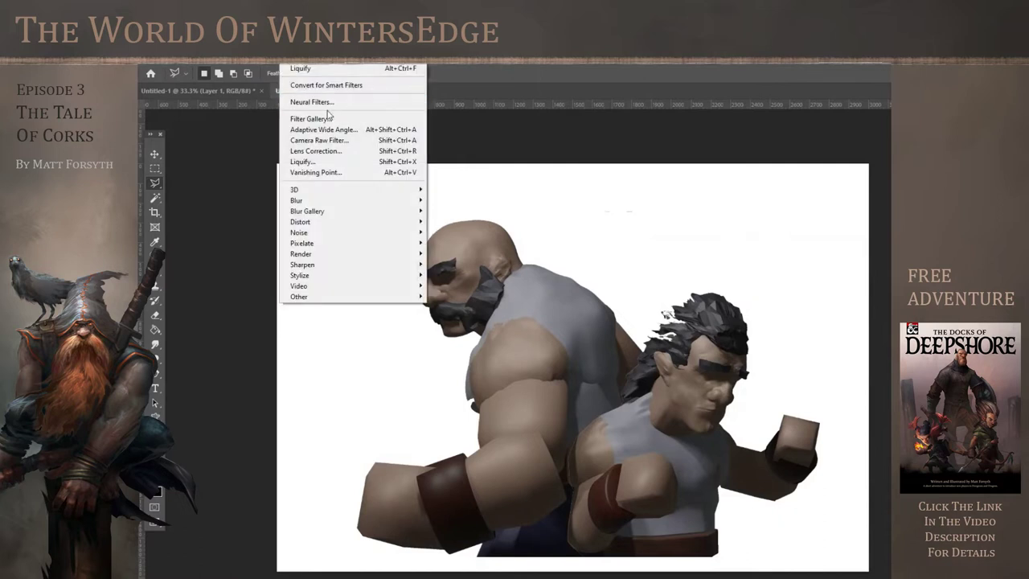
pyautogui.click(330, 164)
pyautogui.scroll(2, 572, 389)
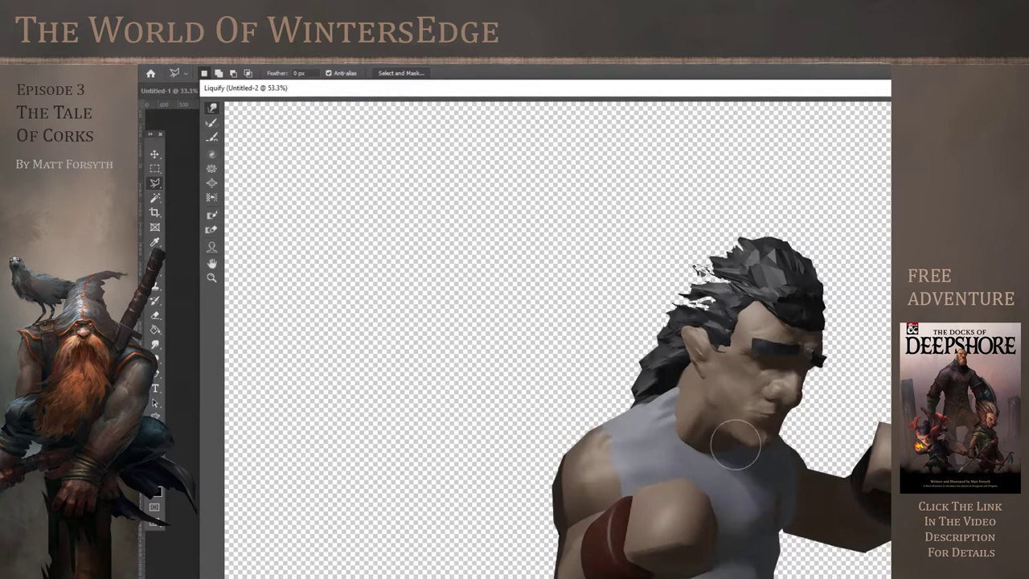
pyautogui.press('Return')
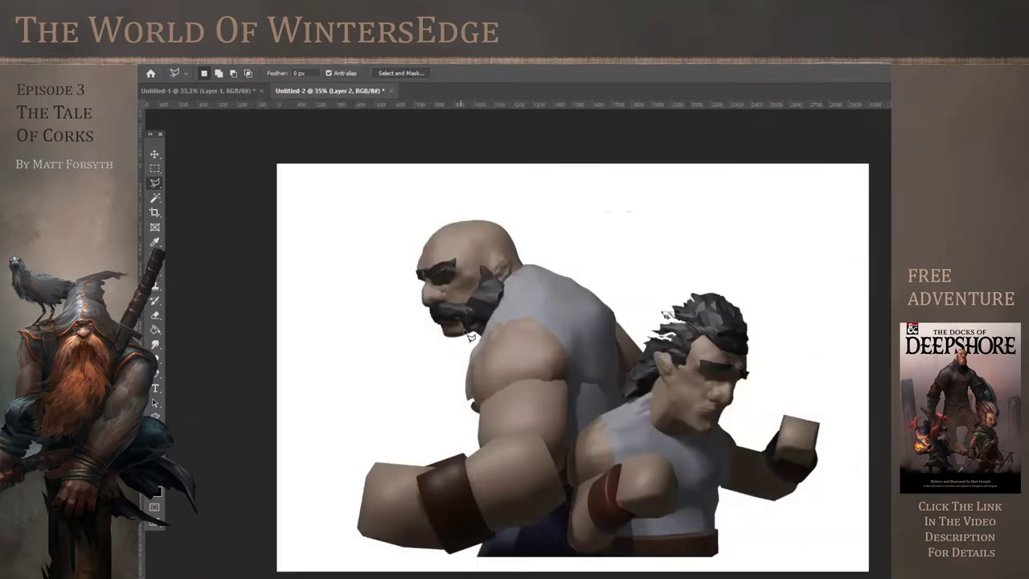
# Smudge the smaller figure's hair outward and backward with a bristly brush at 100% strength to form loose strands
pyautogui.click(155, 344)
pyautogui.click(207, 73)
pyautogui.moveTo(694, 322); pyautogui.dragTo(661, 309)
pyautogui.moveTo(679, 333)
pyautogui.mouseDown()
pyautogui.moveTo(651, 322)
pyautogui.moveTo(652, 331)
pyautogui.mouseUp()
pyautogui.moveTo(691, 308)
pyautogui.mouseDown()
pyautogui.moveTo(673, 296)
pyautogui.moveTo(708, 290)
pyautogui.moveTo(742, 305)
pyautogui.mouseUp()
pyautogui.moveTo(654, 341); pyautogui.dragTo(624, 385)
pyautogui.moveTo(738, 331)
pyautogui.mouseDown()
pyautogui.moveTo(751, 324)
pyautogui.moveTo(753, 349)
pyautogui.mouseUp()
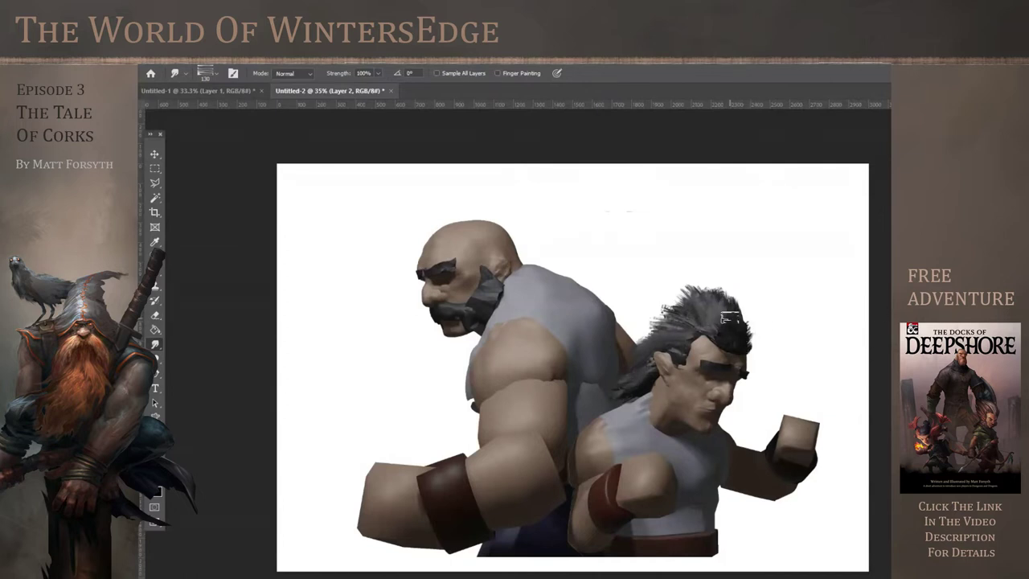
# Choose a different smudge brush and soften the edges of the smaller figure's eyebrows
pyautogui.moveTo(706, 383); pyautogui.dragTo(804, 376)
pyautogui.click(216, 74)
pyautogui.click(209, 109)
pyautogui.click(712, 392)
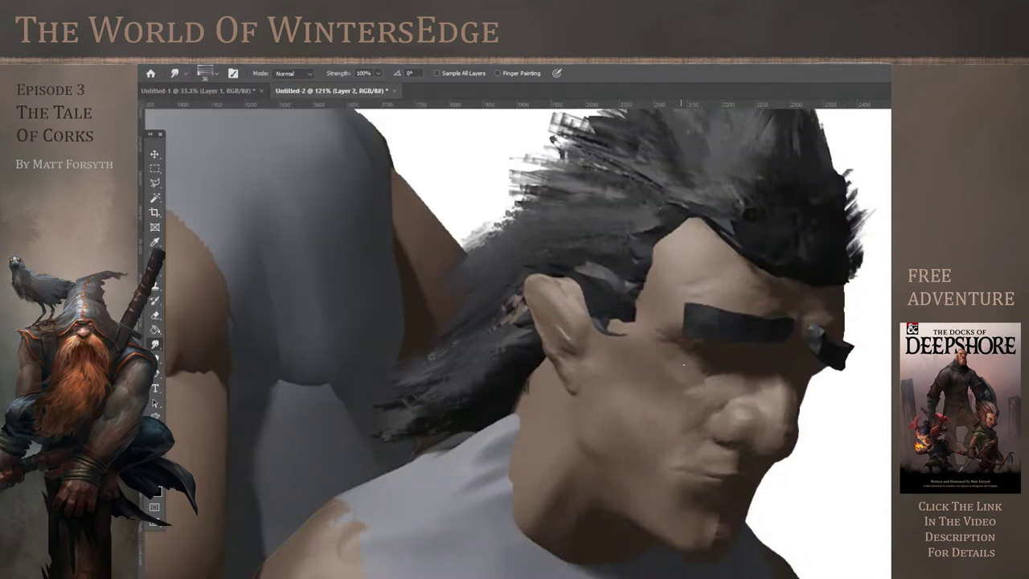
pyautogui.moveTo(735, 289)
pyautogui.mouseDown()
pyautogui.moveTo(785, 304)
pyautogui.moveTo(778, 293)
pyautogui.mouseUp()
pyautogui.moveTo(704, 310)
pyautogui.mouseDown()
pyautogui.moveTo(683, 306)
pyautogui.moveTo(685, 322)
pyautogui.moveTo(761, 318)
pyautogui.mouseUp()
pyautogui.moveTo(815, 340)
pyautogui.mouseDown()
pyautogui.moveTo(837, 366)
pyautogui.moveTo(854, 350)
pyautogui.moveTo(852, 374)
pyautogui.mouseUp()
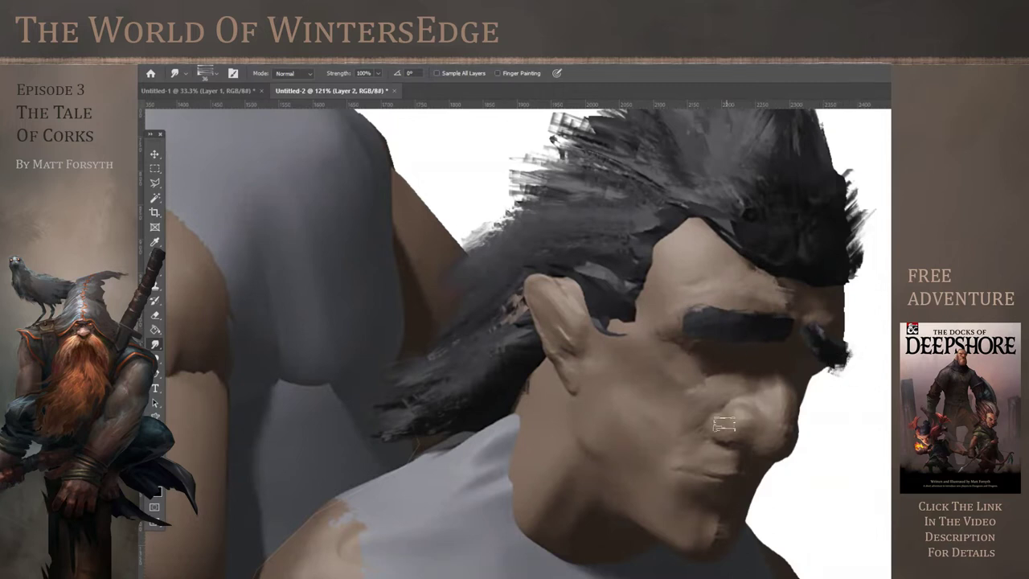
# Smudge the smaller figure's nose, hairline and jaw to blend the hard polygon edges into painted shapes
pyautogui.moveTo(724, 424)
pyautogui.mouseDown()
pyautogui.moveTo(726, 434)
pyautogui.moveTo(738, 427)
pyautogui.mouseUp()
pyautogui.moveTo(767, 392)
pyautogui.mouseDown()
pyautogui.moveTo(773, 376)
pyautogui.moveTo(780, 387)
pyautogui.mouseUp()
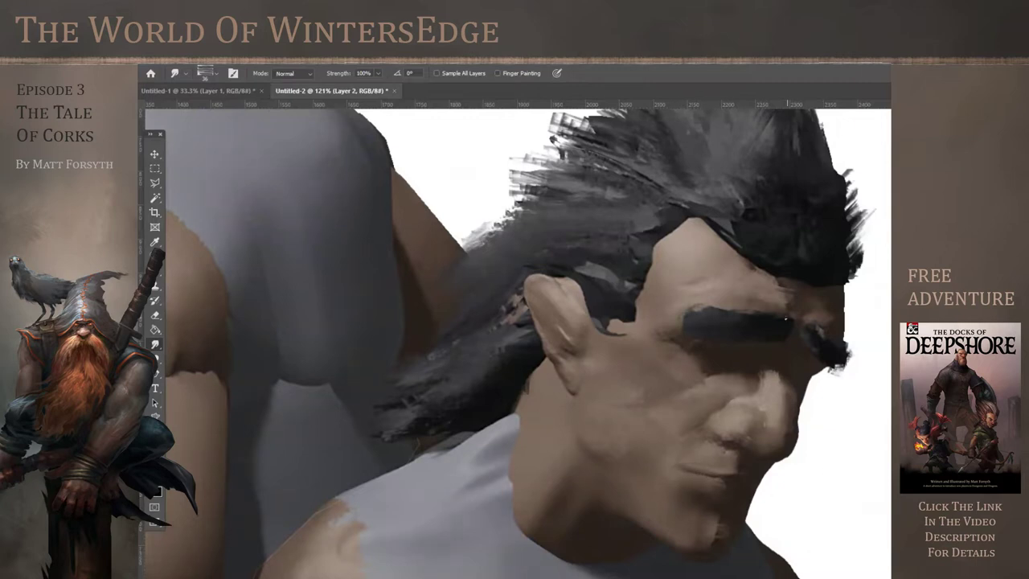
pyautogui.moveTo(726, 255)
pyautogui.mouseDown()
pyautogui.moveTo(689, 231)
pyautogui.moveTo(657, 240)
pyautogui.moveTo(645, 297)
pyautogui.moveTo(609, 322)
pyautogui.moveTo(621, 341)
pyautogui.moveTo(655, 298)
pyautogui.moveTo(598, 344)
pyautogui.moveTo(591, 324)
pyautogui.moveTo(556, 317)
pyautogui.moveTo(557, 308)
pyautogui.moveTo(585, 328)
pyautogui.mouseUp()
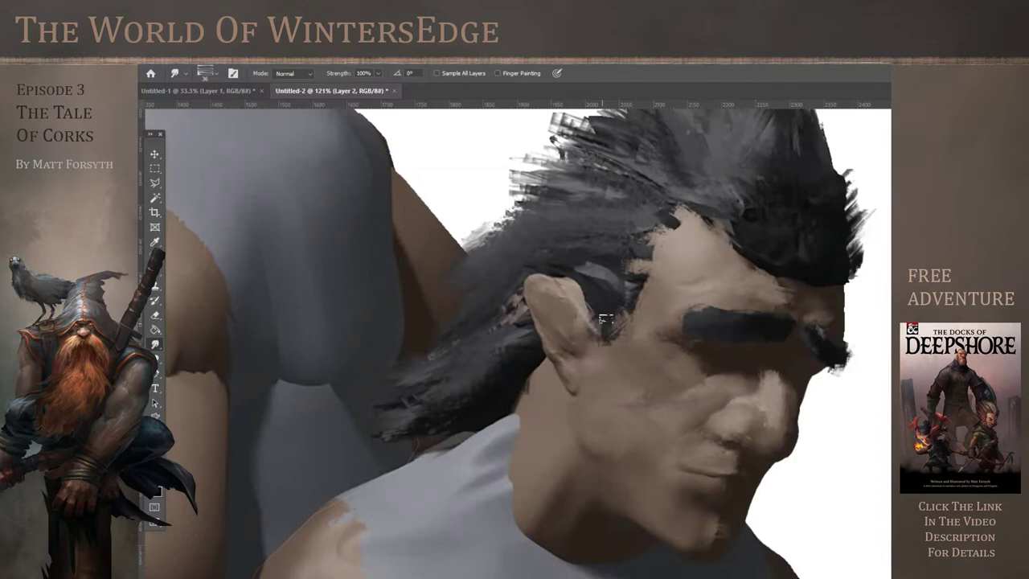
pyautogui.moveTo(598, 478)
pyautogui.mouseDown()
pyautogui.moveTo(558, 408)
pyautogui.moveTo(564, 399)
pyautogui.moveTo(561, 443)
pyautogui.moveTo(546, 410)
pyautogui.moveTo(542, 464)
pyautogui.moveTo(569, 500)
pyautogui.mouseUp()
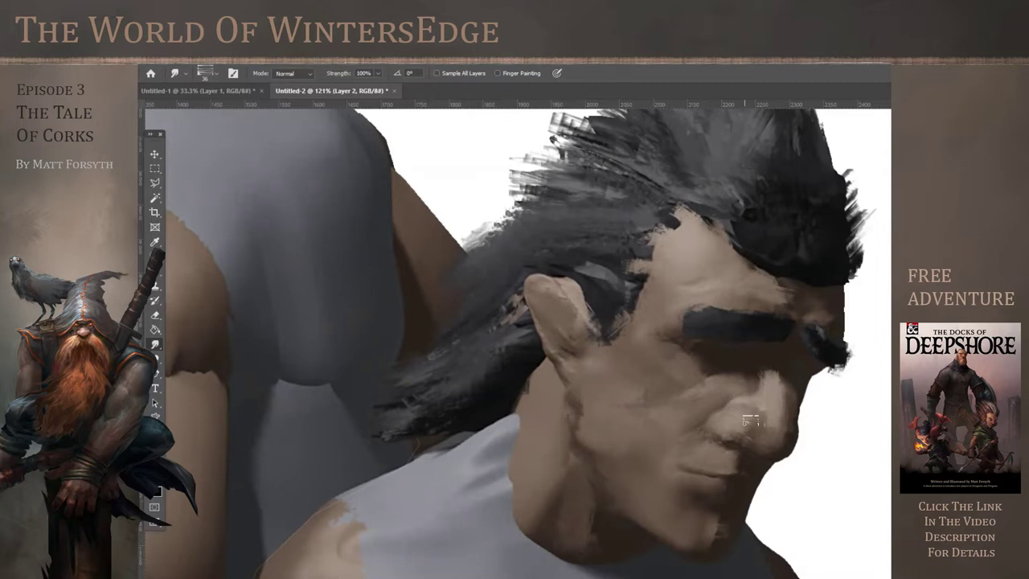
# Smudge the hair behind the smaller figure's ear and darken the inner ear with a bristly Burn brush at 40 px and 18% exposure
pyautogui.moveTo(507, 320); pyautogui.dragTo(512, 295)
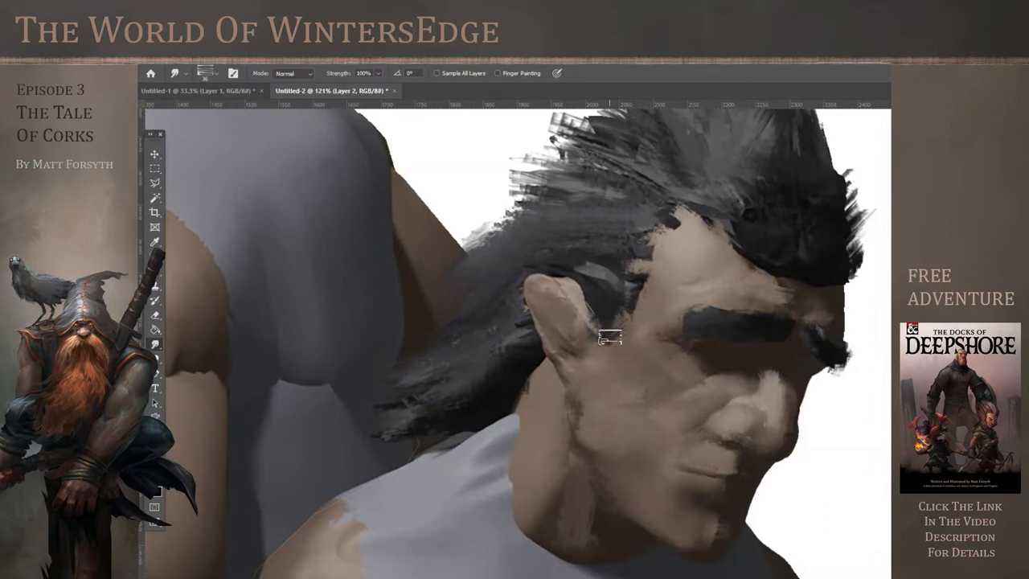
pyautogui.rightClick(155, 360)
pyautogui.click(201, 361)
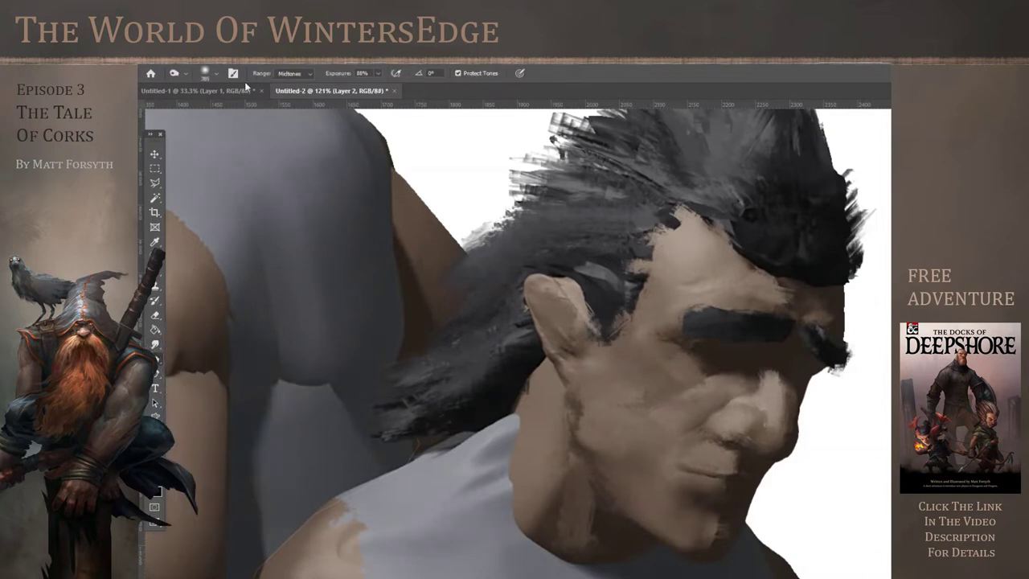
pyautogui.click(217, 74)
pyautogui.click(176, 177)
pyautogui.moveTo(635, 386); pyautogui.dragTo(651, 400)
pyautogui.click(378, 74)
pyautogui.click(655, 398)
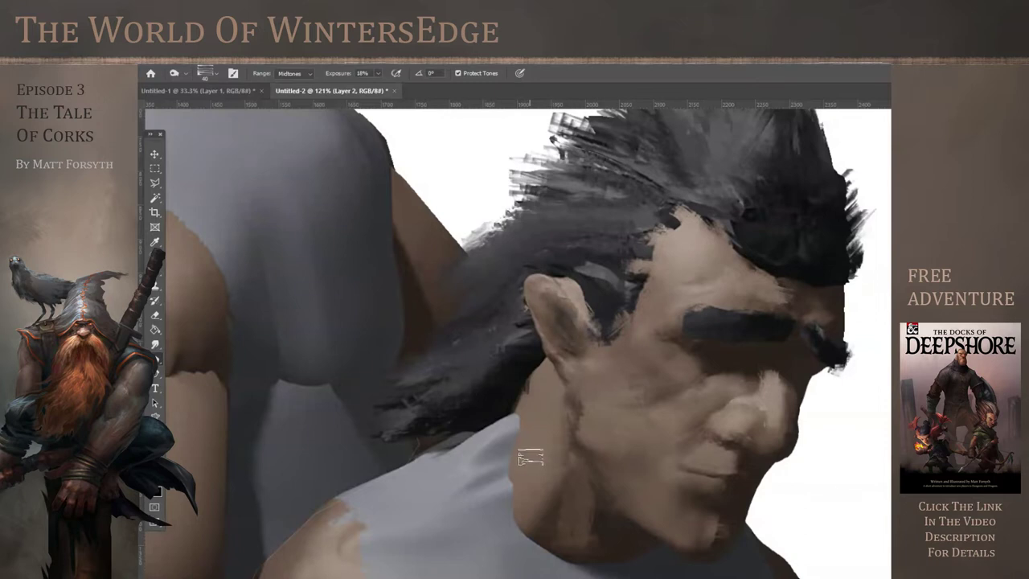
# Extend the smaller figure's neck over the shirt edge and smudge the nose and nostril into a more defined shape
pyautogui.moveTo(515, 475)
pyautogui.mouseDown()
pyautogui.moveTo(514, 443)
pyautogui.moveTo(416, 444)
pyautogui.moveTo(529, 412)
pyautogui.moveTo(492, 450)
pyautogui.moveTo(488, 438)
pyautogui.moveTo(509, 411)
pyautogui.moveTo(497, 451)
pyautogui.moveTo(519, 485)
pyautogui.moveTo(518, 517)
pyautogui.moveTo(554, 555)
pyautogui.mouseUp()
pyautogui.click(155, 345)
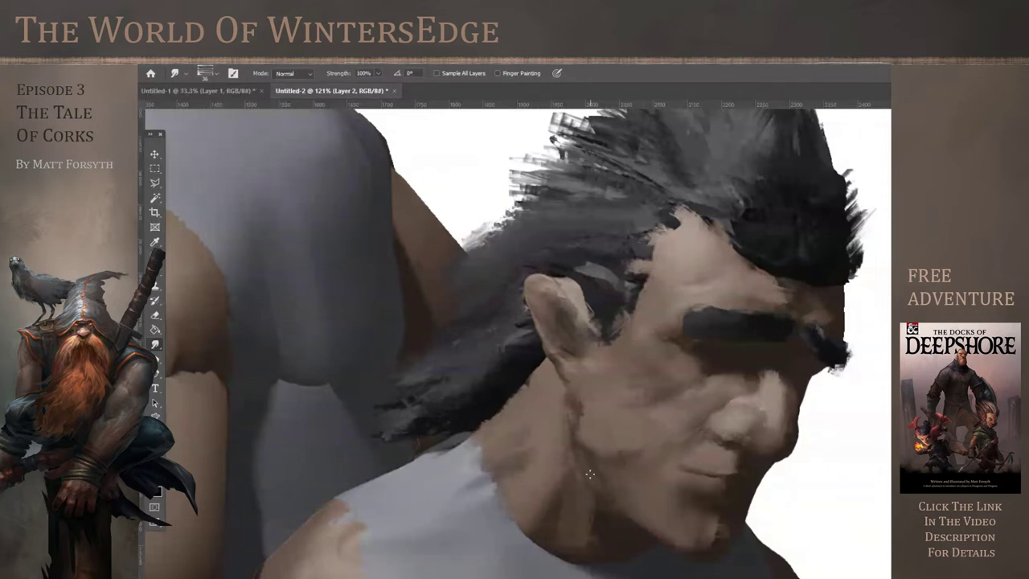
pyautogui.moveTo(738, 404); pyautogui.dragTo(723, 412)
pyautogui.moveTo(767, 415)
pyautogui.mouseDown()
pyautogui.moveTo(762, 440)
pyautogui.moveTo(733, 436)
pyautogui.moveTo(759, 448)
pyautogui.mouseUp()
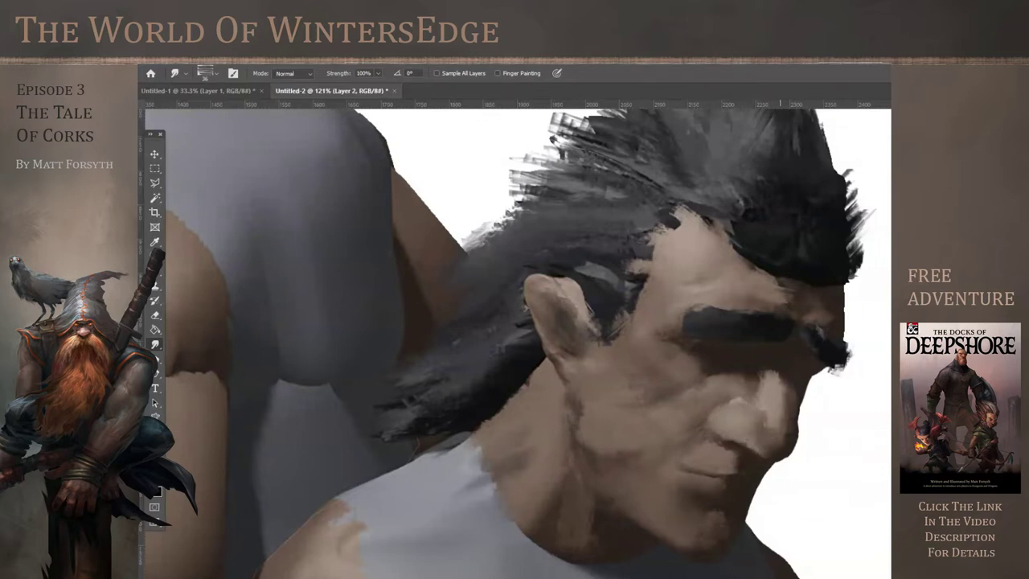
# Smudge the smaller figure's front hairline into irregular strands that break up over the forehead and temple
pyautogui.moveTo(825, 307)
pyautogui.mouseDown()
pyautogui.moveTo(826, 287)
pyautogui.moveTo(773, 261)
pyautogui.mouseUp()
pyautogui.moveTo(756, 264); pyautogui.dragTo(735, 237)
pyautogui.moveTo(838, 290); pyautogui.dragTo(848, 265)
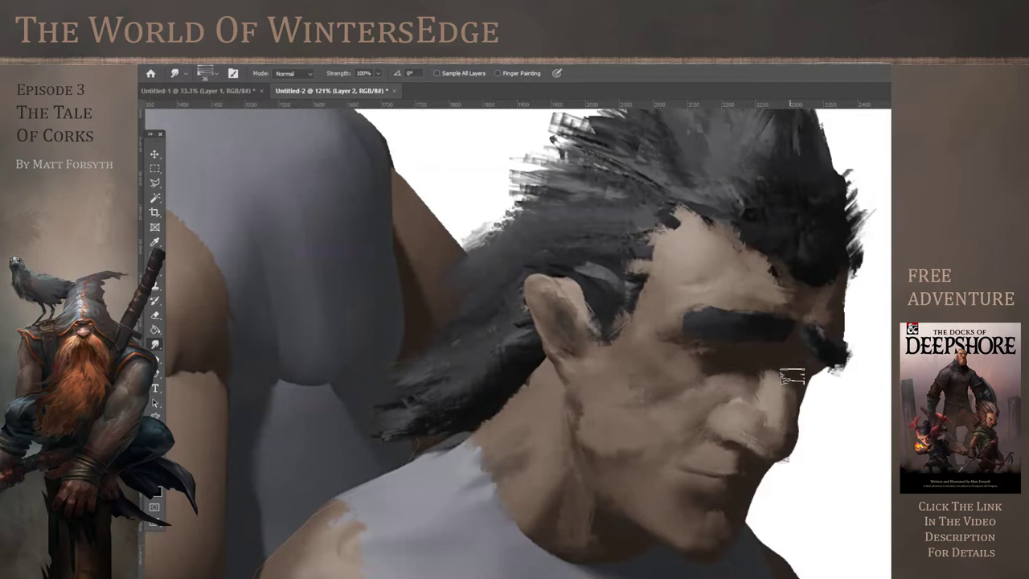
pyautogui.scroll(-5, 735, 390)
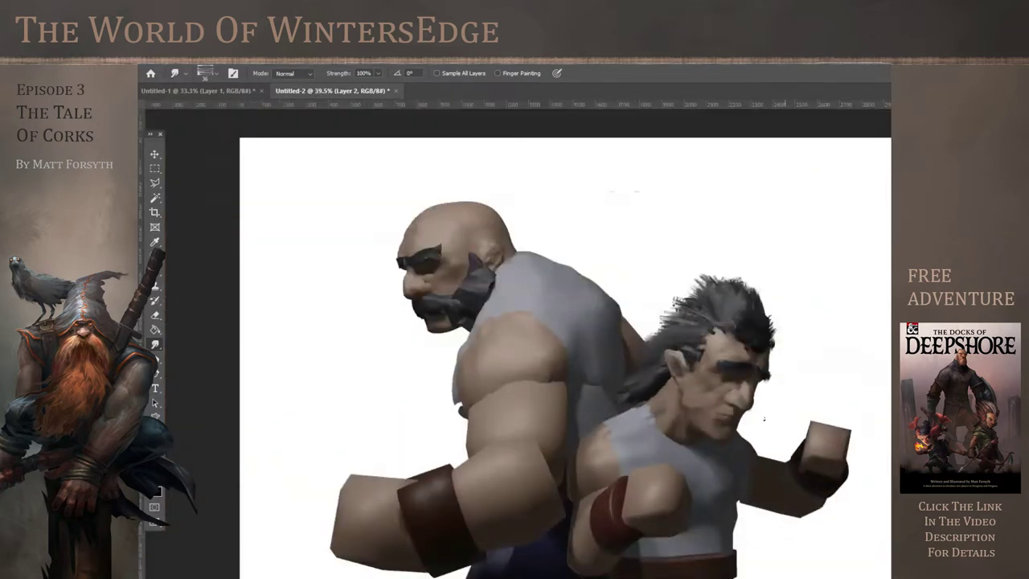
# Smudge the smaller figure's ear into a pointed tip with a hard round brush at 20 px
pyautogui.scroll(2, 612, 431)
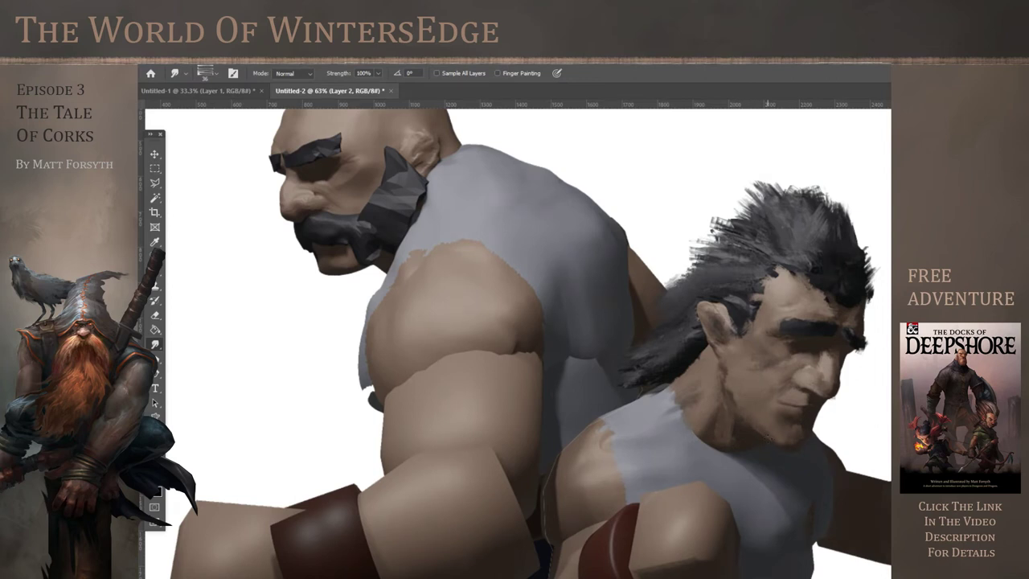
pyautogui.click(216, 76)
pyautogui.click(275, 313)
pyautogui.moveTo(210, 109); pyautogui.dragTo(205, 110)
pyautogui.click(622, 89)
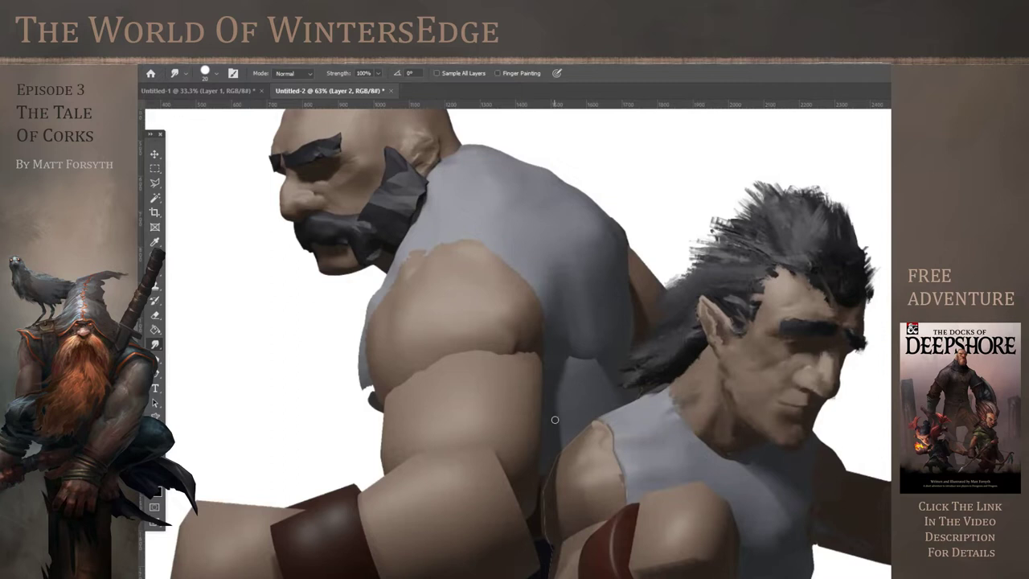
# Return to the bristly smudge brush at 50 px and rough in muscle shading on the smaller figure's near shoulder and far arm edges
pyautogui.click(216, 74)
pyautogui.click(175, 179)
pyautogui.click(212, 109)
pyautogui.click(564, 512)
pyautogui.moveTo(592, 519)
pyautogui.mouseDown()
pyautogui.moveTo(575, 495)
pyautogui.moveTo(567, 509)
pyautogui.moveTo(553, 478)
pyautogui.moveTo(558, 455)
pyautogui.moveTo(574, 444)
pyautogui.moveTo(584, 489)
pyautogui.moveTo(569, 509)
pyautogui.mouseUp()
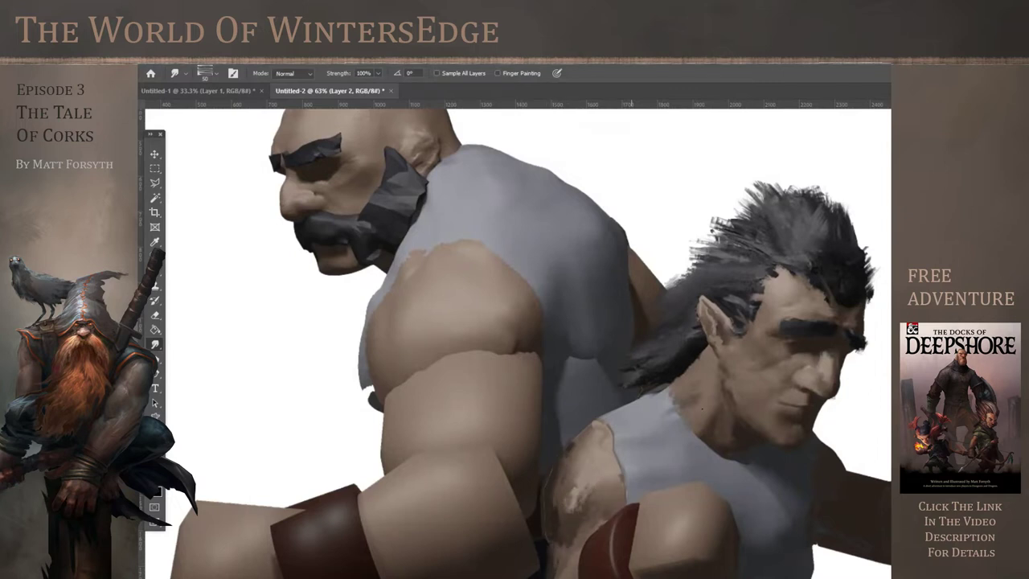
pyautogui.moveTo(844, 472); pyautogui.dragTo(868, 475)
pyautogui.moveTo(825, 541); pyautogui.dragTo(883, 557)
pyautogui.scroll(-4, 799, 427)
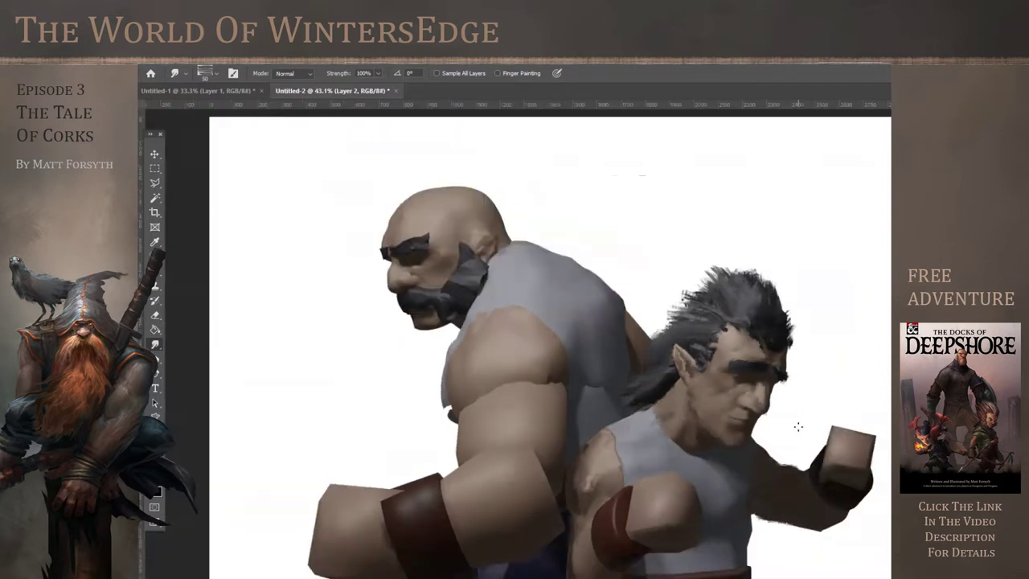
# Smudge skin over the smaller figure's two wristbands, shape knuckles on both blocky fists and add shirt folds beside the near fist
pyautogui.moveTo(588, 529)
pyautogui.mouseDown()
pyautogui.moveTo(605, 509)
pyautogui.moveTo(622, 563)
pyautogui.moveTo(624, 499)
pyautogui.mouseUp()
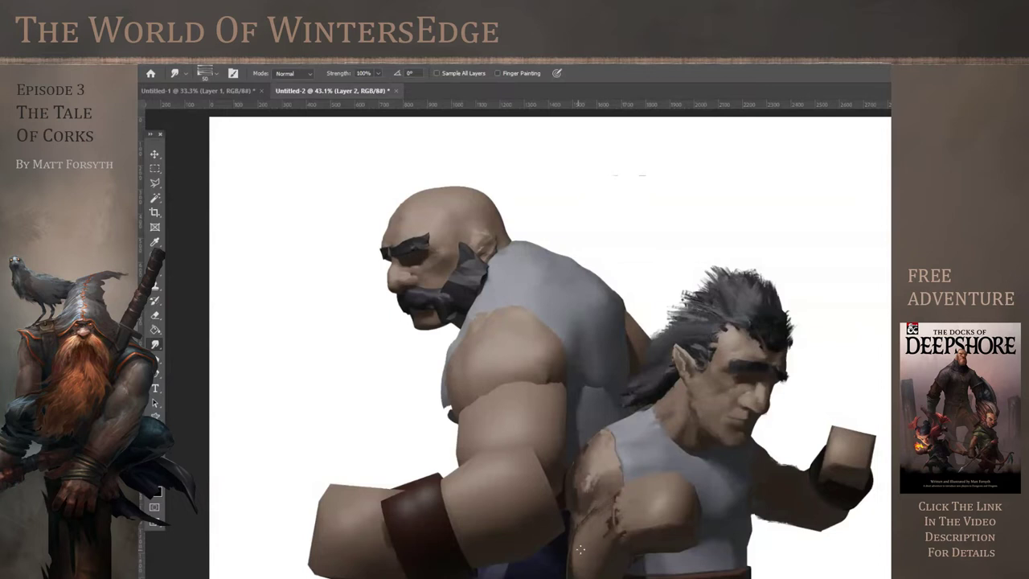
pyautogui.moveTo(591, 568); pyautogui.dragTo(600, 536)
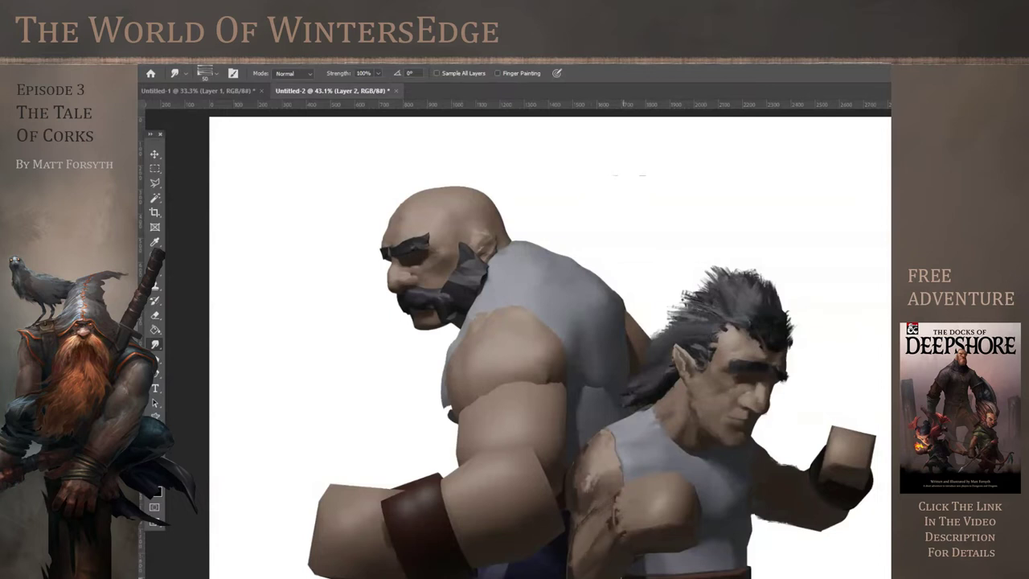
pyautogui.moveTo(697, 487); pyautogui.dragTo(702, 525)
pyautogui.moveTo(667, 461)
pyautogui.mouseDown()
pyautogui.moveTo(704, 469)
pyautogui.moveTo(697, 460)
pyautogui.mouseUp()
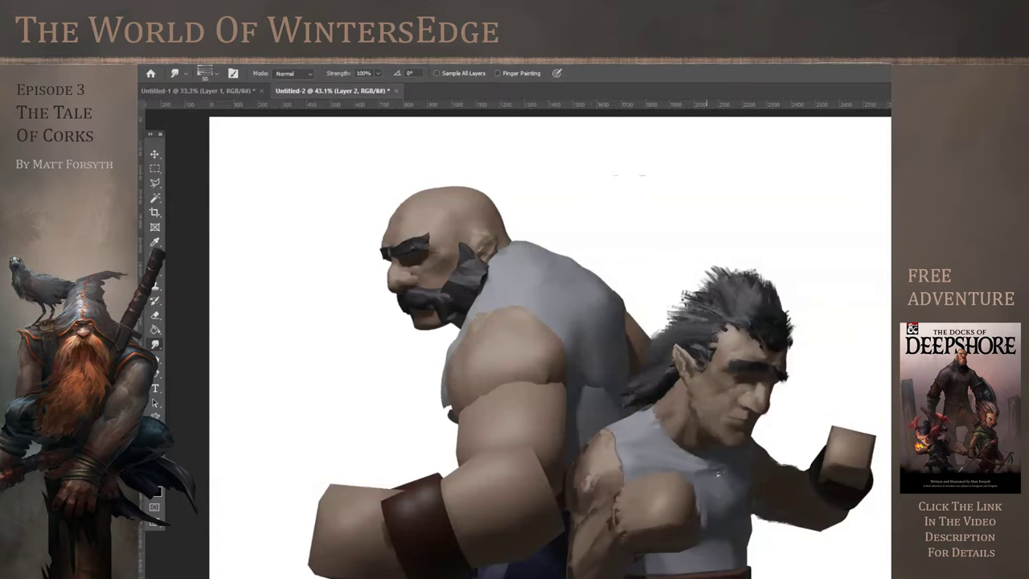
pyautogui.moveTo(706, 545)
pyautogui.mouseDown()
pyautogui.moveTo(723, 556)
pyautogui.moveTo(669, 512)
pyautogui.moveTo(682, 502)
pyautogui.moveTo(672, 519)
pyautogui.moveTo(666, 483)
pyautogui.mouseUp()
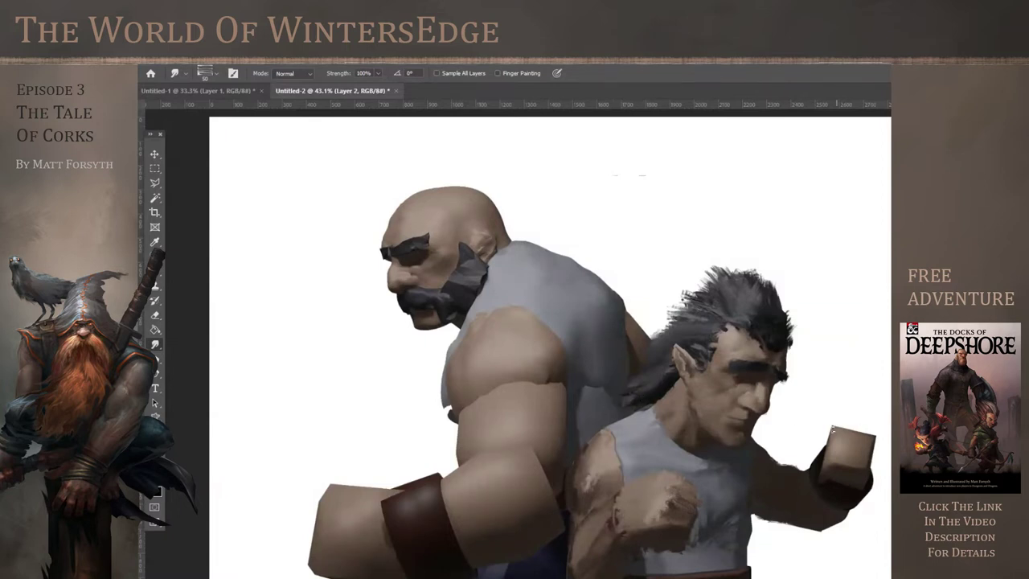
pyautogui.moveTo(875, 427)
pyautogui.mouseDown()
pyautogui.moveTo(848, 427)
pyautogui.moveTo(863, 459)
pyautogui.moveTo(873, 457)
pyautogui.moveTo(841, 446)
pyautogui.moveTo(839, 432)
pyautogui.moveTo(863, 470)
pyautogui.moveTo(825, 457)
pyautogui.moveTo(823, 435)
pyautogui.moveTo(845, 465)
pyautogui.mouseUp()
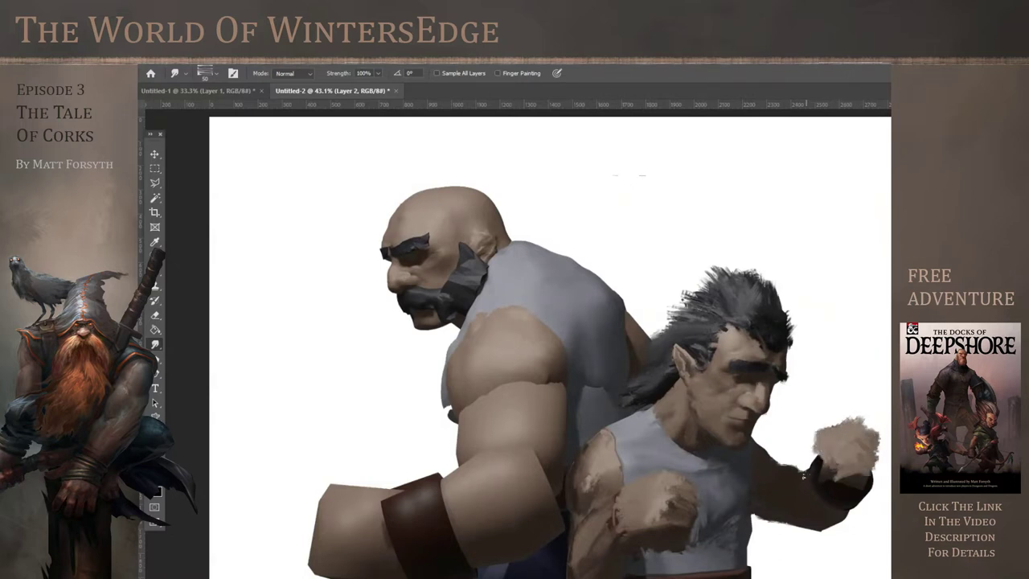
pyautogui.moveTo(848, 503)
pyautogui.mouseDown()
pyautogui.moveTo(822, 485)
pyautogui.moveTo(857, 494)
pyautogui.moveTo(871, 476)
pyautogui.moveTo(840, 440)
pyautogui.moveTo(839, 473)
pyautogui.moveTo(812, 488)
pyautogui.mouseUp()
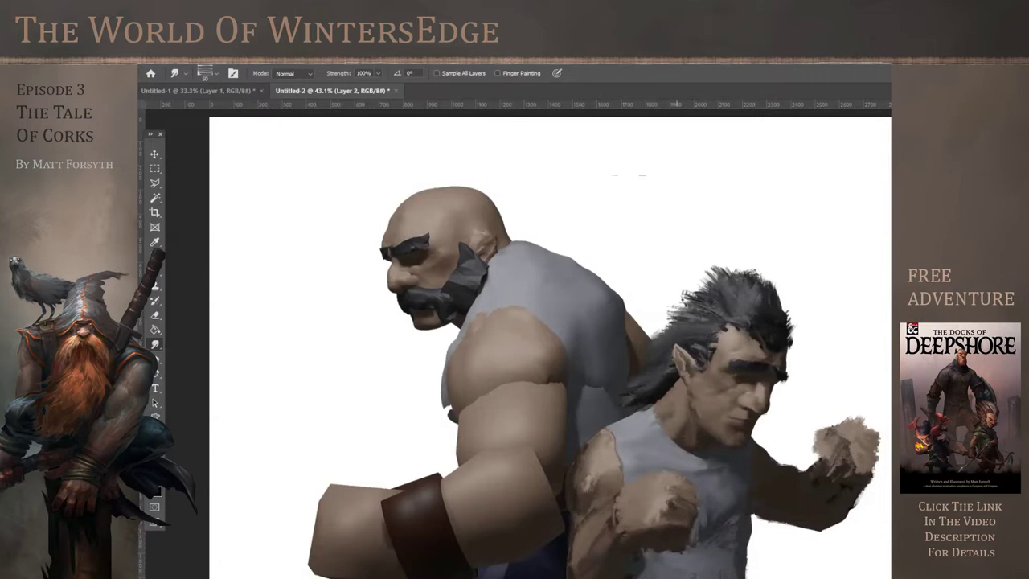
# Enlarge the smudge brush to 95 px and blend the smaller figure's belt and lower shirt down to the canvas edge
pyautogui.scroll(-3, 573, 365)
pyautogui.click(217, 74)
pyautogui.click(234, 110)
pyautogui.moveTo(610, 523)
pyautogui.mouseDown()
pyautogui.moveTo(641, 544)
pyautogui.moveTo(645, 526)
pyautogui.moveTo(667, 518)
pyautogui.moveTo(690, 552)
pyautogui.moveTo(616, 514)
pyautogui.moveTo(697, 546)
pyautogui.mouseUp()
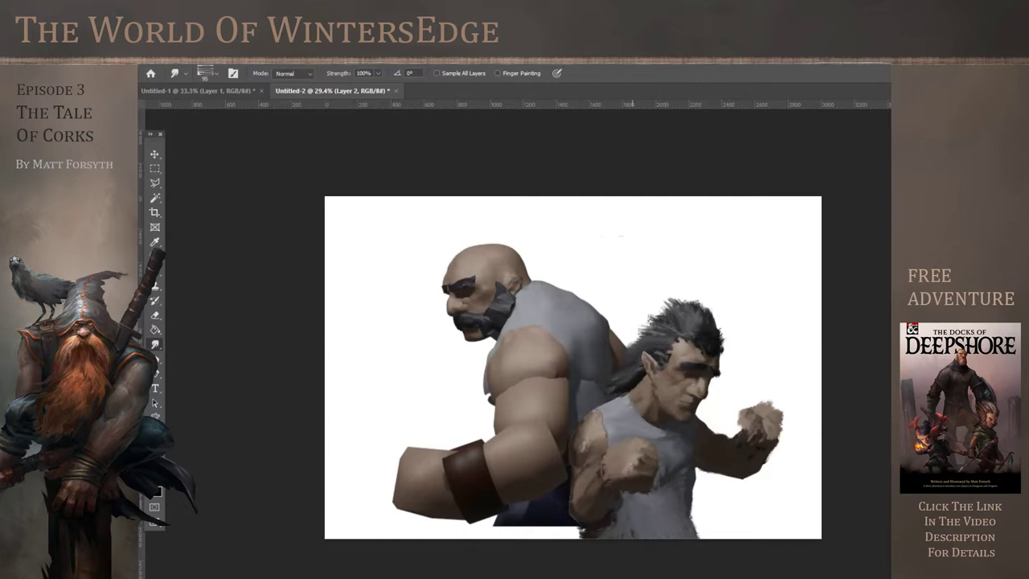
# Save the painting as a Photoshop file named boysofBlueport in the EPISODE3 folder
pyautogui.click(175, 60)
pyautogui.moveTo(159, 60)
pyautogui.click(177, 192)
pyautogui.click(426, 479)
pyautogui.write('boysofBlueport')
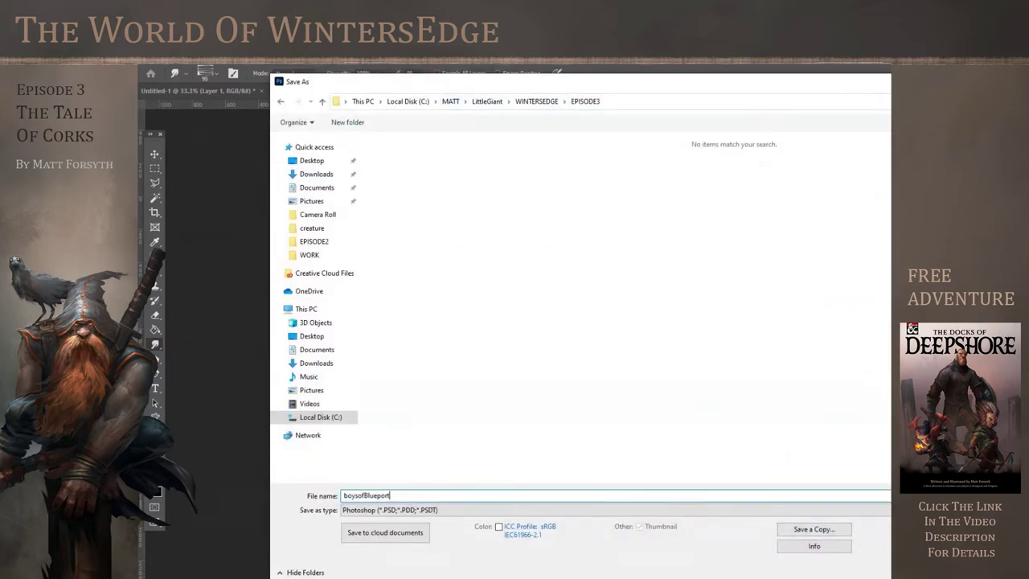
pyautogui.press('Return')
pyautogui.press('Return')
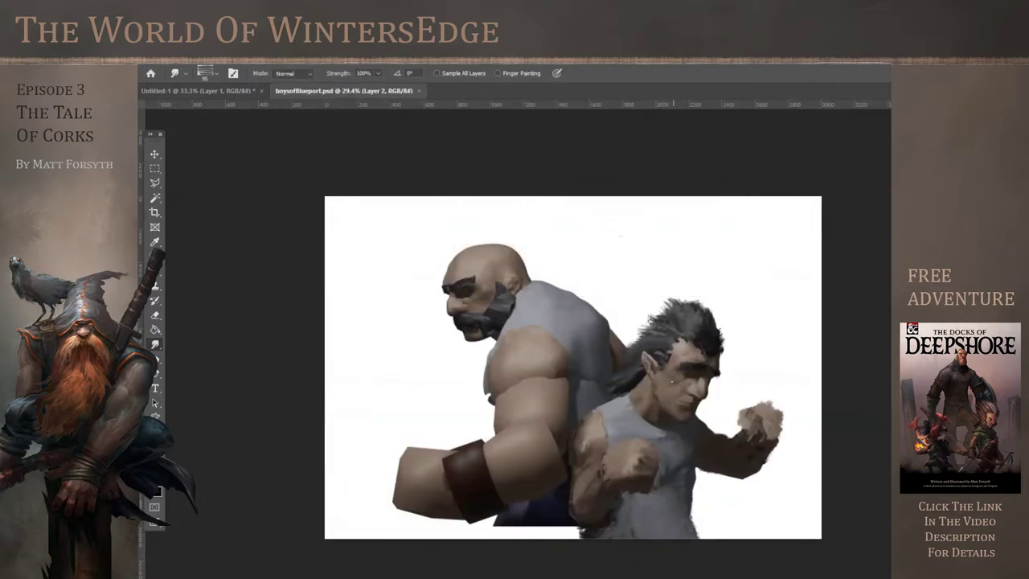
# On the giant's layer, smudge the forehead, moustache and sideburn with a bristly brush at 59 px, undoing the last stray stroke
pyautogui.scroll(3, 557, 330)
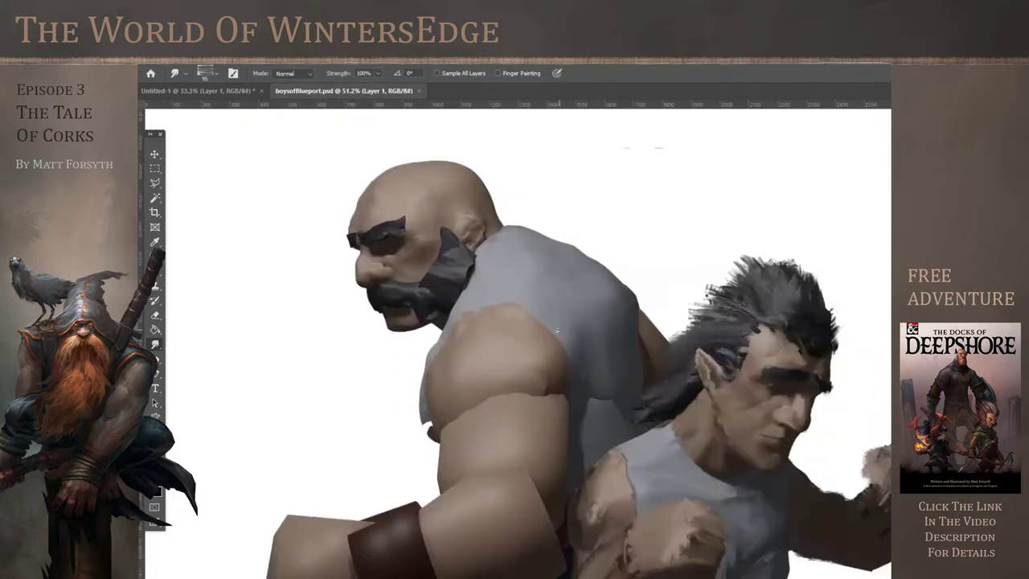
pyautogui.click(217, 74)
pyautogui.click(594, 69)
pyautogui.moveTo(398, 189); pyautogui.dragTo(400, 201)
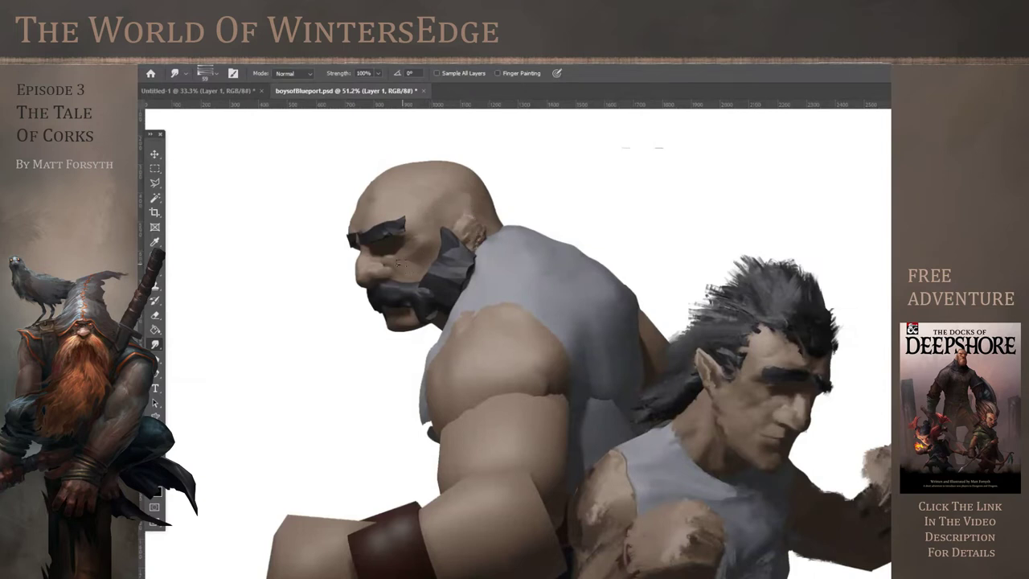
pyautogui.moveTo(380, 296)
pyautogui.mouseDown()
pyautogui.moveTo(426, 307)
pyautogui.moveTo(434, 277)
pyautogui.moveTo(452, 288)
pyautogui.moveTo(465, 256)
pyautogui.moveTo(447, 225)
pyautogui.mouseUp()
pyautogui.moveTo(444, 296)
pyautogui.mouseDown()
pyautogui.moveTo(472, 291)
pyautogui.moveTo(473, 278)
pyautogui.mouseUp()
pyautogui.hotkey('ctrl', 'z')
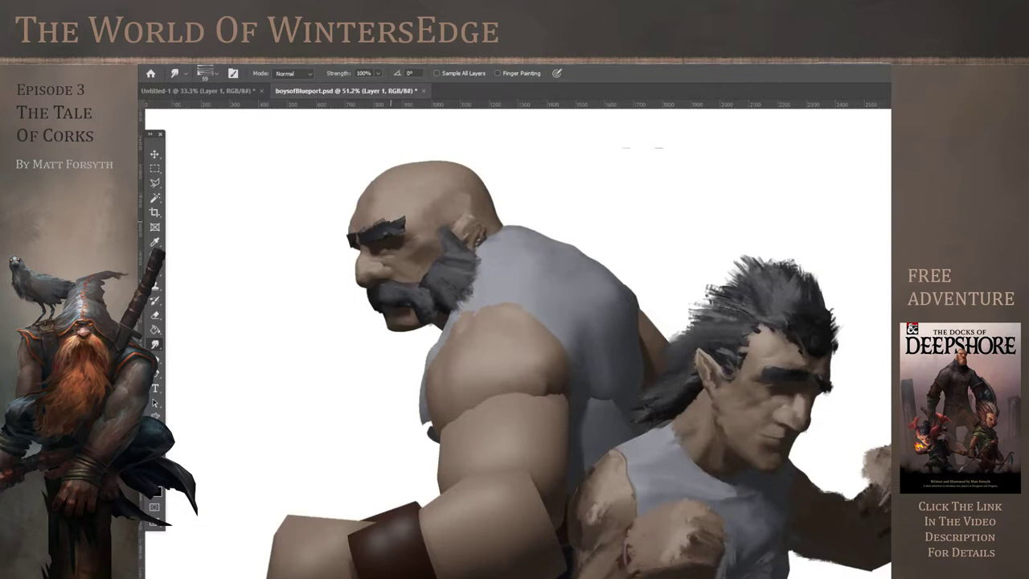
# Pull the giant's eyebrows out into loose hairs and smudge the eye area, cheek and nose into painted shapes
pyautogui.moveTo(397, 228); pyautogui.dragTo(333, 238)
pyautogui.scroll(3, 354, 276)
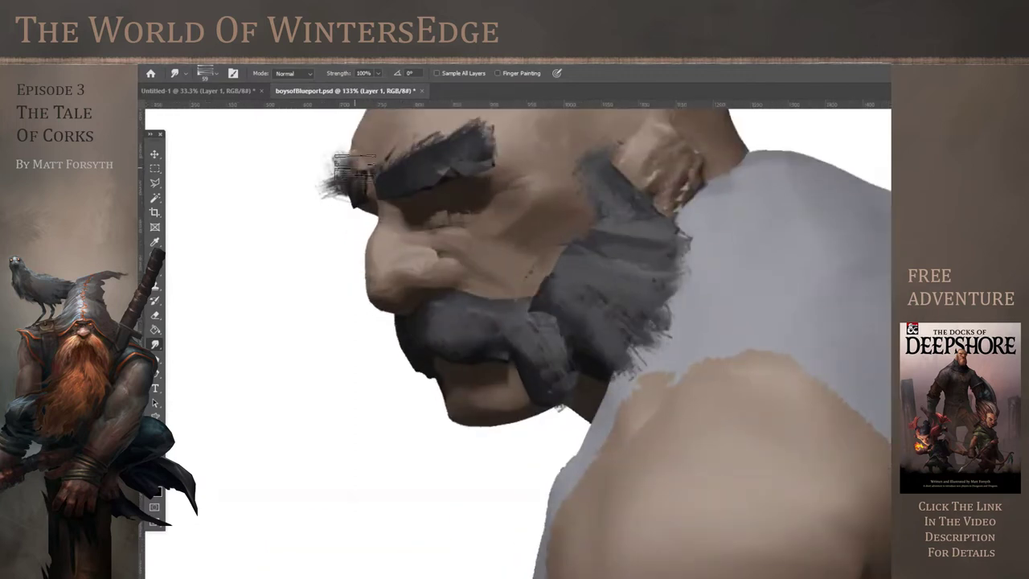
pyautogui.moveTo(405, 237); pyautogui.dragTo(444, 217)
pyautogui.moveTo(373, 269); pyautogui.dragTo(366, 244)
pyautogui.moveTo(420, 278)
pyautogui.mouseDown()
pyautogui.moveTo(436, 263)
pyautogui.moveTo(471, 280)
pyautogui.moveTo(494, 269)
pyautogui.mouseUp()
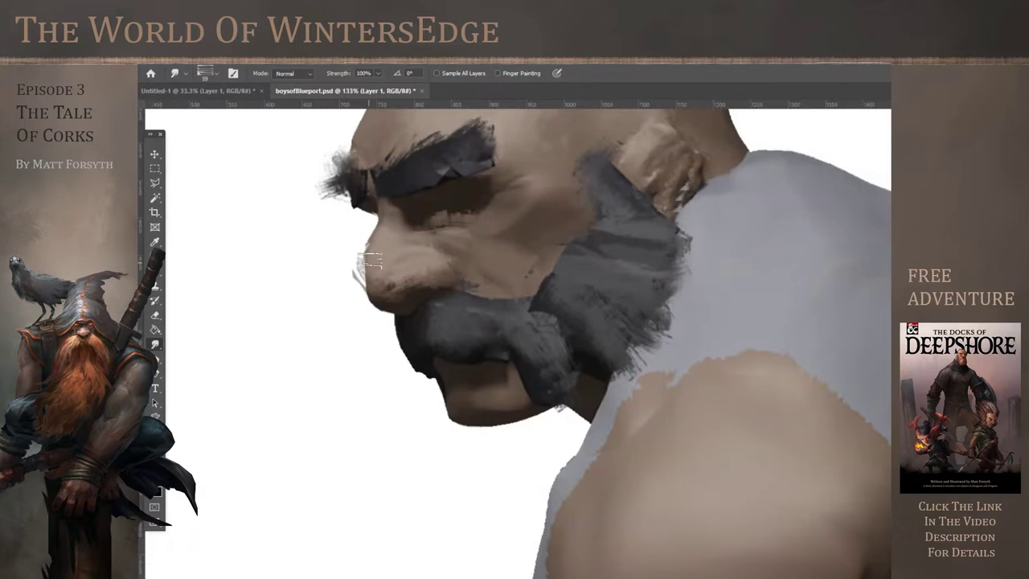
pyautogui.moveTo(374, 272); pyautogui.dragTo(362, 278)
# Drag moustache hairs down over the giant's mouth and soften the lower lip and chin
pyautogui.moveTo(441, 338); pyautogui.dragTo(435, 358)
pyautogui.moveTo(460, 338); pyautogui.dragTo(473, 364)
pyautogui.moveTo(487, 323); pyautogui.dragTo(492, 354)
pyautogui.moveTo(500, 320); pyautogui.dragTo(523, 347)
pyautogui.moveTo(411, 337); pyautogui.dragTo(399, 364)
pyautogui.moveTo(452, 389)
pyautogui.mouseDown()
pyautogui.moveTo(442, 412)
pyautogui.moveTo(519, 406)
pyautogui.moveTo(505, 393)
pyautogui.mouseUp()
# Clean up the edge between the giant's shoulder and shirt and smudge folds across the shirt's shoulder and back
pyautogui.moveTo(716, 358)
pyautogui.mouseDown()
pyautogui.moveTo(616, 427)
pyautogui.moveTo(779, 345)
pyautogui.moveTo(864, 271)
pyautogui.mouseUp()
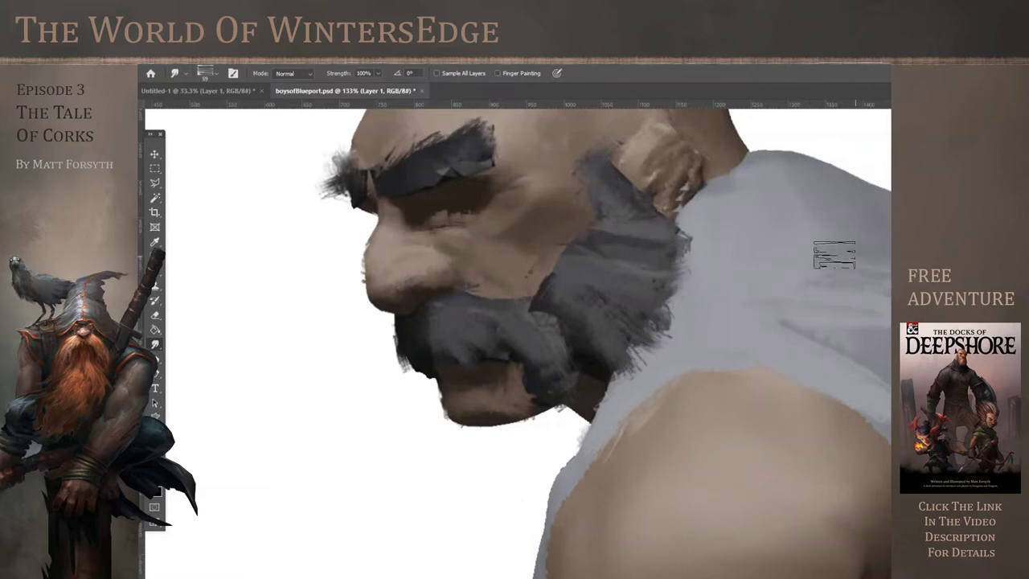
pyautogui.scroll(-4, 751, 253)
pyautogui.scroll(2, 752, 253)
pyautogui.moveTo(751, 253); pyautogui.dragTo(512, 280)
pyautogui.moveTo(507, 229)
pyautogui.mouseDown()
pyautogui.moveTo(495, 249)
pyautogui.moveTo(539, 229)
pyautogui.mouseUp()
pyautogui.moveTo(631, 256)
pyautogui.mouseDown()
pyautogui.moveTo(671, 316)
pyautogui.moveTo(664, 346)
pyautogui.mouseUp()
# Enlarge the smudge brush to 120 px and model muscle planes on the giant's shoulder and upper arm
pyautogui.click(217, 74)
pyautogui.moveTo(237, 110); pyautogui.dragTo(245, 111)
pyautogui.moveTo(654, 321)
pyautogui.mouseDown()
pyautogui.moveTo(659, 300)
pyautogui.moveTo(638, 386)
pyautogui.mouseUp()
pyautogui.moveTo(558, 441)
pyautogui.mouseDown()
pyautogui.moveTo(516, 443)
pyautogui.moveTo(466, 402)
pyautogui.mouseUp()
pyautogui.moveTo(452, 450)
pyautogui.mouseDown()
pyautogui.moveTo(471, 378)
pyautogui.moveTo(476, 490)
pyautogui.moveTo(552, 552)
pyautogui.moveTo(587, 421)
pyautogui.moveTo(673, 490)
pyautogui.moveTo(681, 551)
pyautogui.moveTo(685, 379)
pyautogui.moveTo(740, 376)
pyautogui.moveTo(809, 422)
pyautogui.mouseUp()
pyautogui.scroll(-4, 833, 272)
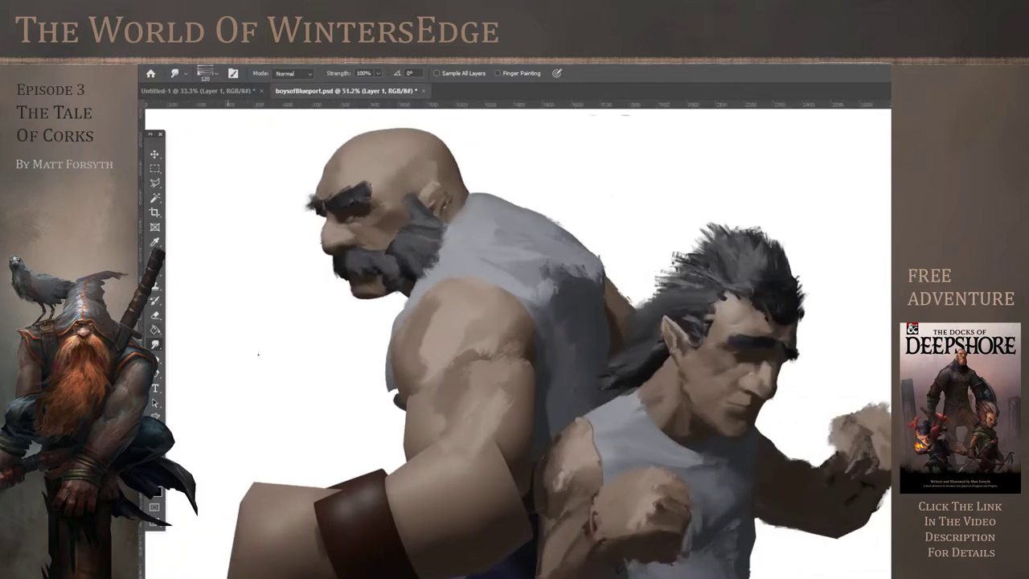
# Smudge muscle forms into the giant's elbow and forearm, and break up the wristband and the upper edge of the fist
pyautogui.moveTo(395, 398)
pyautogui.mouseDown()
pyautogui.moveTo(412, 406)
pyautogui.moveTo(410, 439)
pyautogui.moveTo(408, 410)
pyautogui.mouseUp()
pyautogui.moveTo(412, 470)
pyautogui.mouseDown()
pyautogui.moveTo(482, 534)
pyautogui.moveTo(450, 555)
pyautogui.moveTo(520, 469)
pyautogui.moveTo(533, 345)
pyautogui.mouseUp()
pyautogui.moveTo(325, 499)
pyautogui.mouseDown()
pyautogui.moveTo(353, 491)
pyautogui.moveTo(360, 516)
pyautogui.moveTo(354, 470)
pyautogui.moveTo(257, 485)
pyautogui.mouseUp()
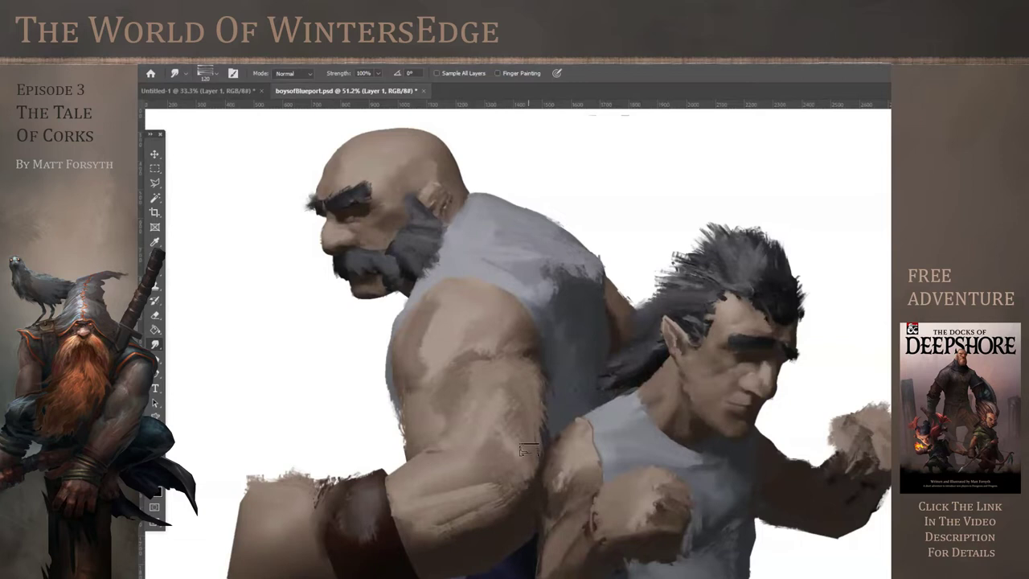
# Smudge the giant's dark trousers beneath the arm and rough in fingers and shading on his blocky fist
pyautogui.keyDown('ctrl'); pyautogui.moveTo(618, 395); pyautogui.dragTo(539, 414); pyautogui.keyUp('ctrl')
pyautogui.scroll(1, 572, 370)
pyautogui.moveTo(496, 569)
pyautogui.mouseDown()
pyautogui.moveTo(481, 577)
pyautogui.moveTo(578, 577)
pyautogui.mouseUp()
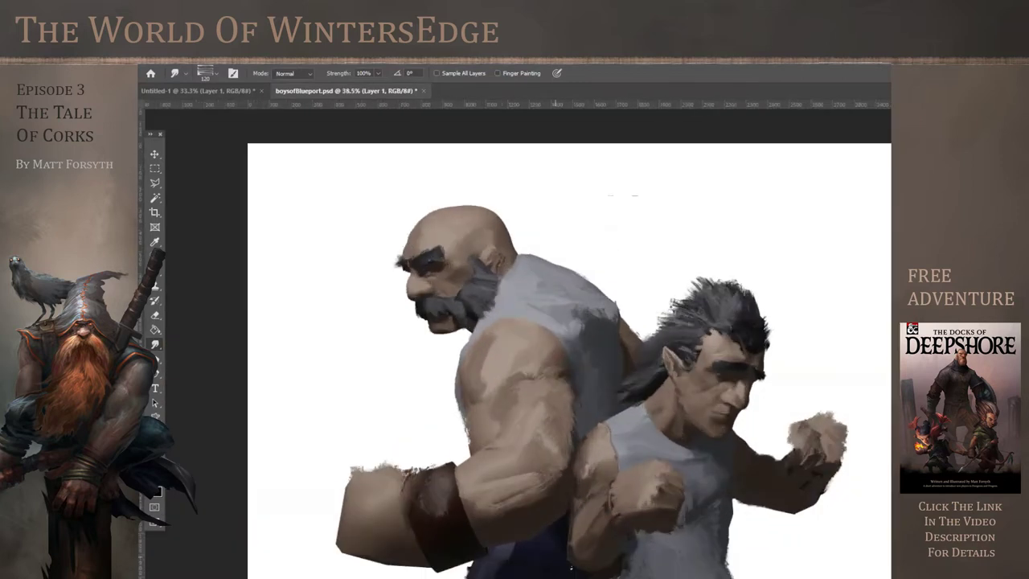
pyautogui.moveTo(357, 488); pyautogui.dragTo(344, 489)
pyautogui.moveTo(372, 520)
pyautogui.mouseDown()
pyautogui.moveTo(344, 534)
pyautogui.moveTo(416, 558)
pyautogui.mouseUp()
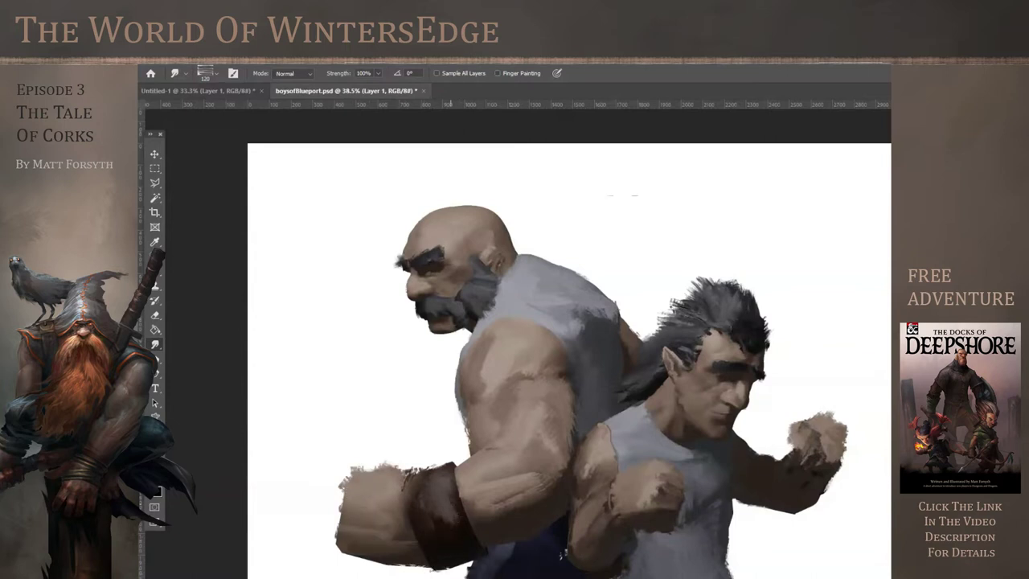
pyautogui.scroll(-1, 405, 423)
pyautogui.scroll(1, 404, 423)
# Smooth the giant's fist outline, wristband and shirt armhole edge by smudging with the Hard Round Pressure Size brush at 83 px
pyautogui.click(217, 75)
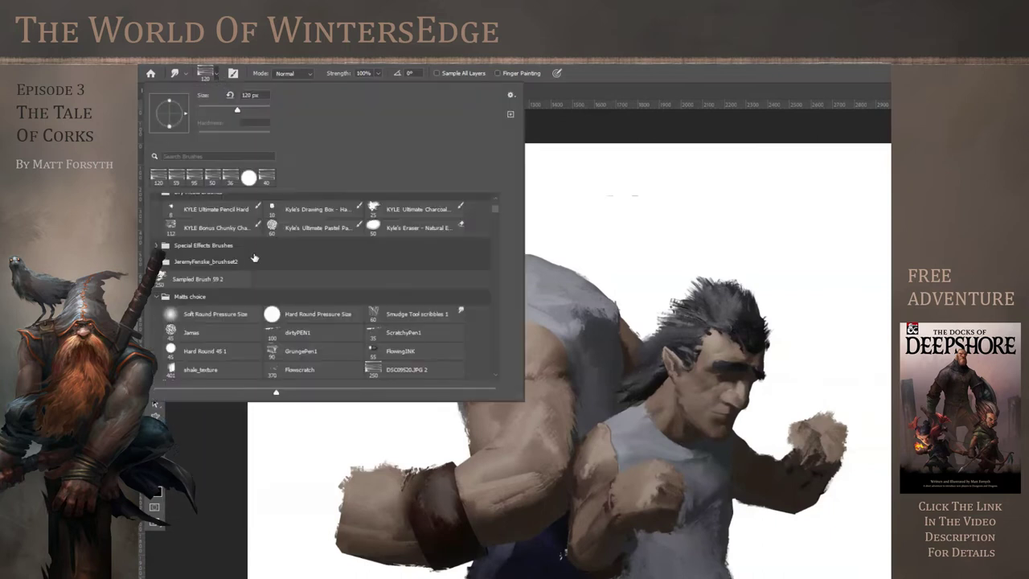
pyautogui.click(287, 313)
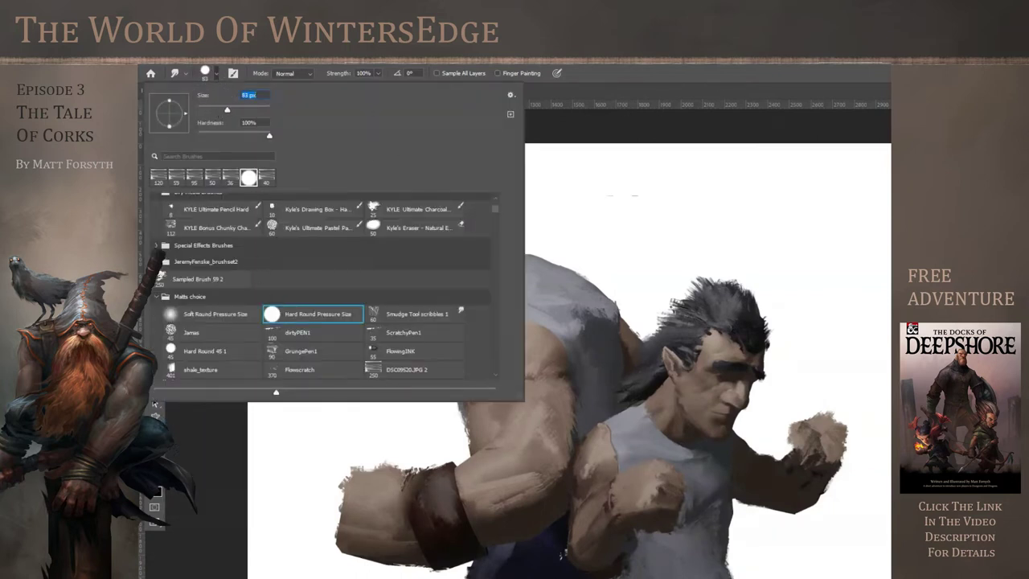
pyautogui.click(725, 102)
pyautogui.moveTo(353, 486)
pyautogui.mouseDown()
pyautogui.moveTo(345, 538)
pyautogui.moveTo(337, 515)
pyautogui.moveTo(353, 475)
pyautogui.moveTo(490, 465)
pyautogui.mouseUp()
pyautogui.moveTo(405, 573); pyautogui.dragTo(460, 570)
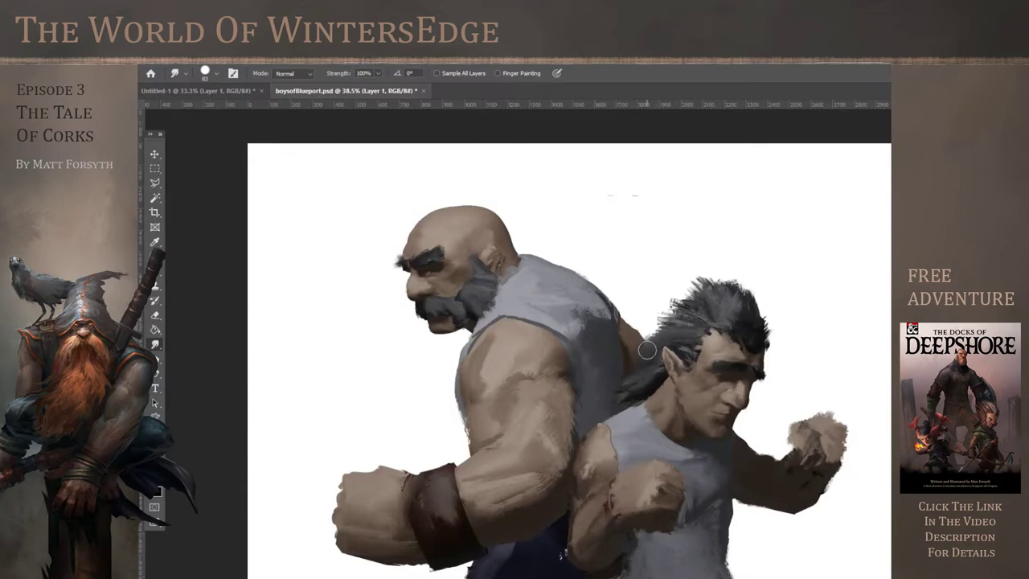
# Smudge the giant's shirt, elbow and fist with a textured scratch brush to break up their smooth shading
pyautogui.click(217, 73)
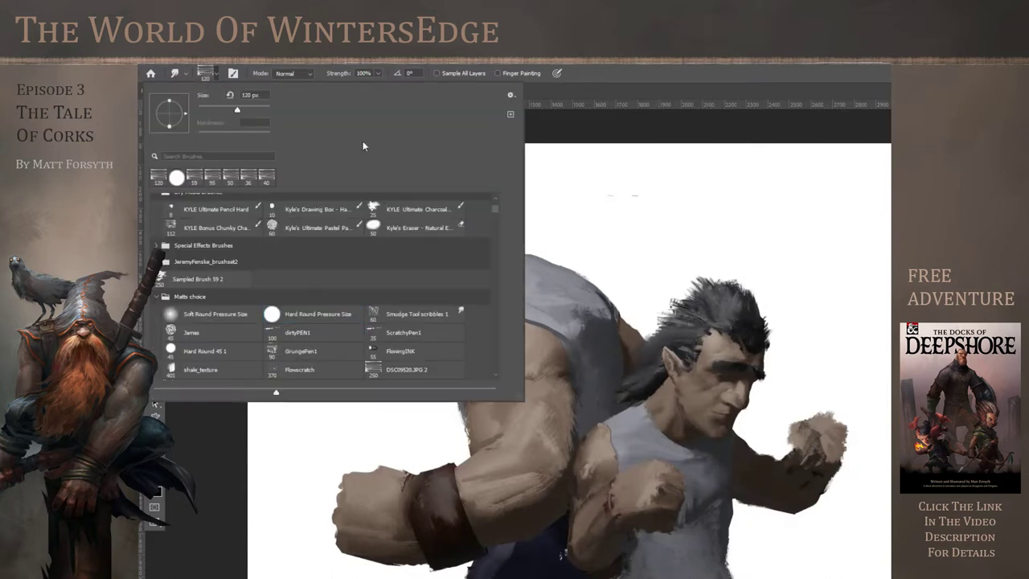
pyautogui.click(590, 94)
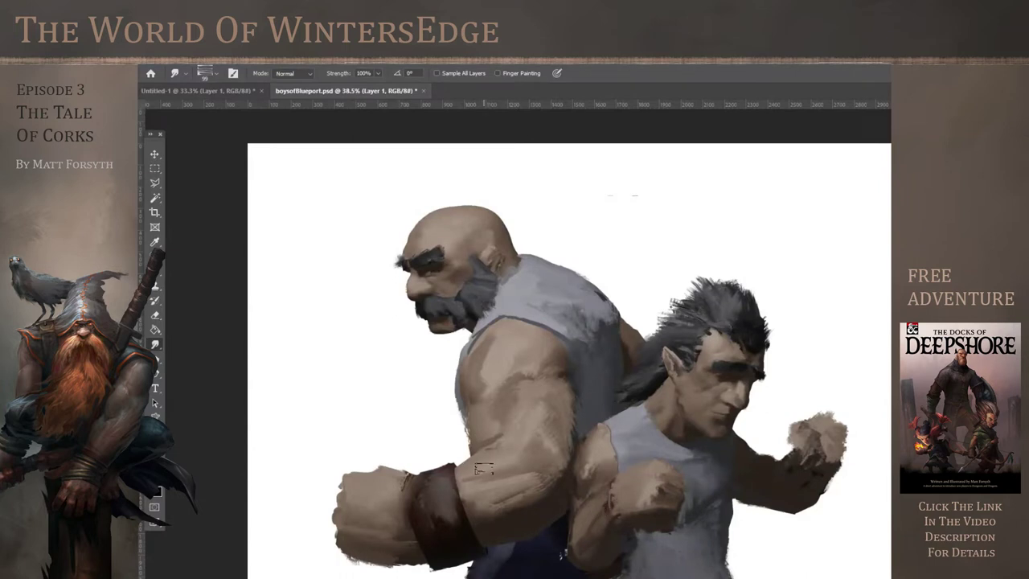
pyautogui.scroll(-4, 356, 446)
pyautogui.scroll(3, 322, 491)
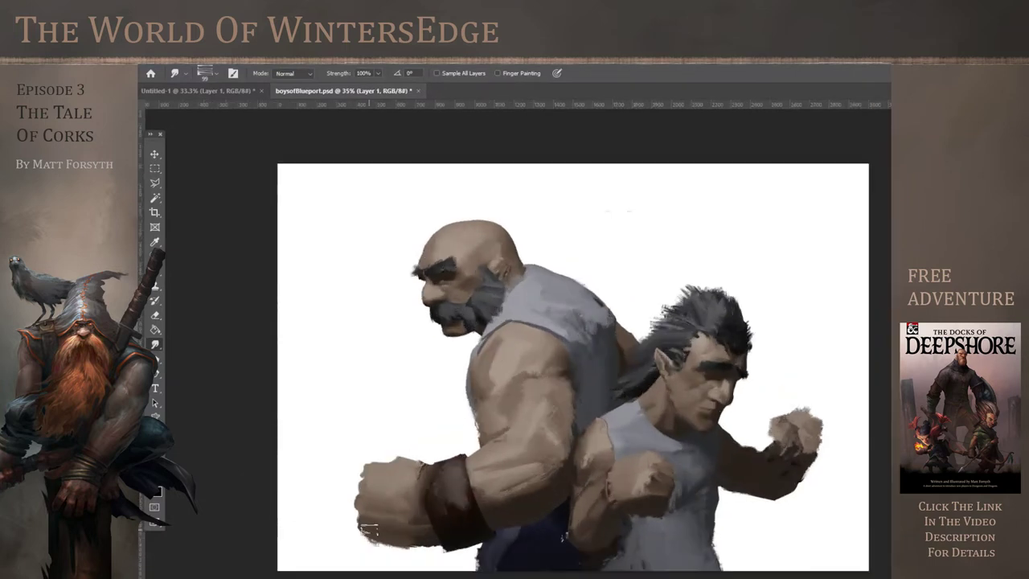
pyautogui.scroll(-1, 361, 497)
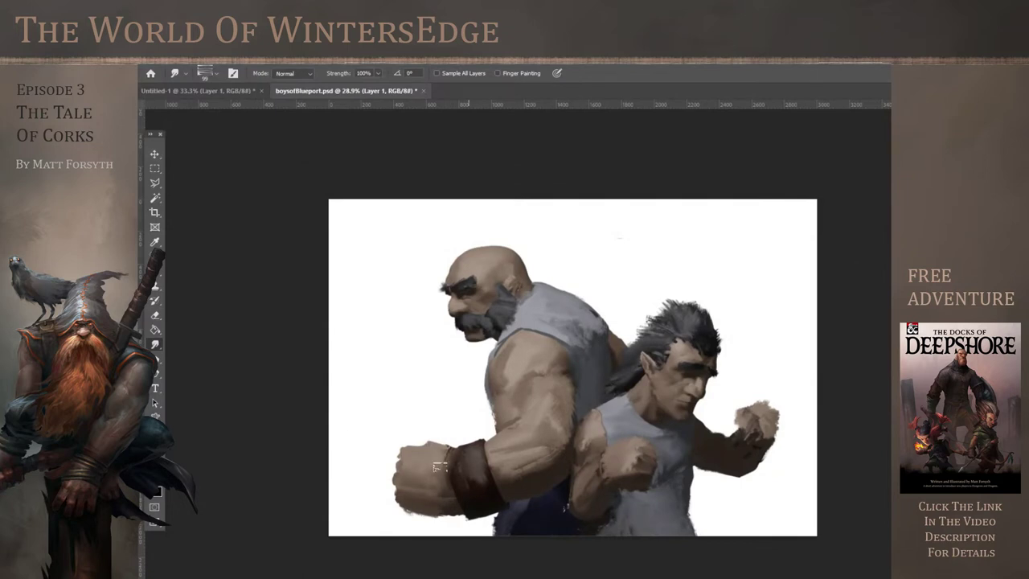
# Refine the giant's scalp shading above the ear and his shirt's armhole edge by smudging with small hard round and textured brushes
pyautogui.scroll(4, 450, 337)
pyautogui.click(212, 74)
pyautogui.click(286, 317)
pyautogui.click(650, 75)
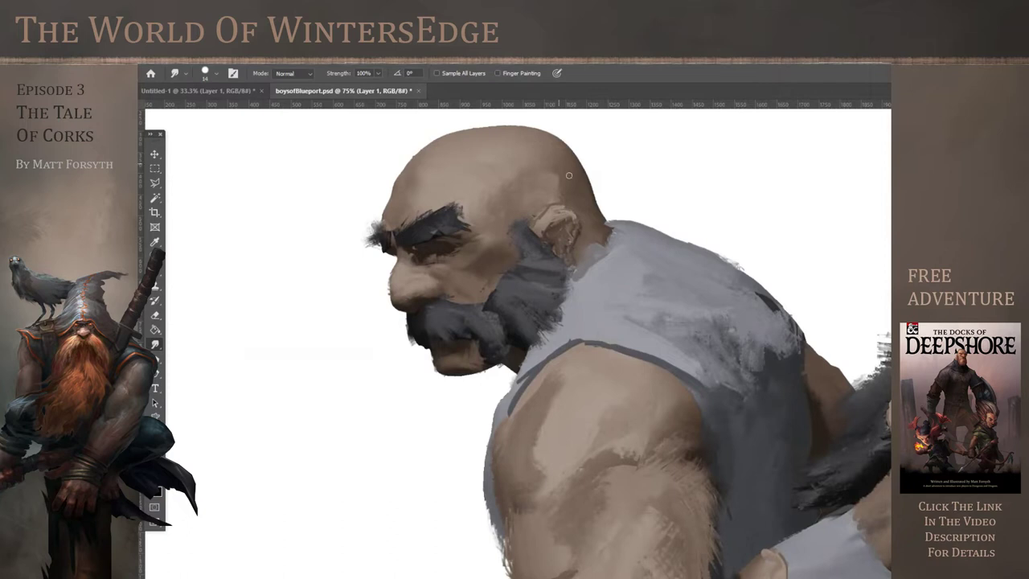
pyautogui.click(216, 73)
pyautogui.click(177, 177)
pyautogui.moveTo(566, 179); pyautogui.dragTo(550, 177)
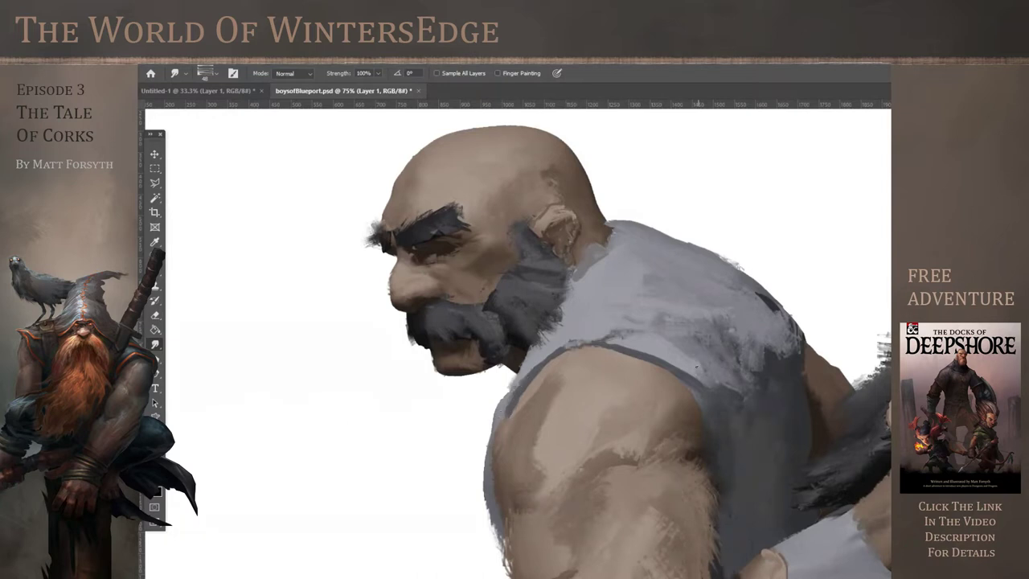
pyautogui.moveTo(697, 367); pyautogui.dragTo(554, 442)
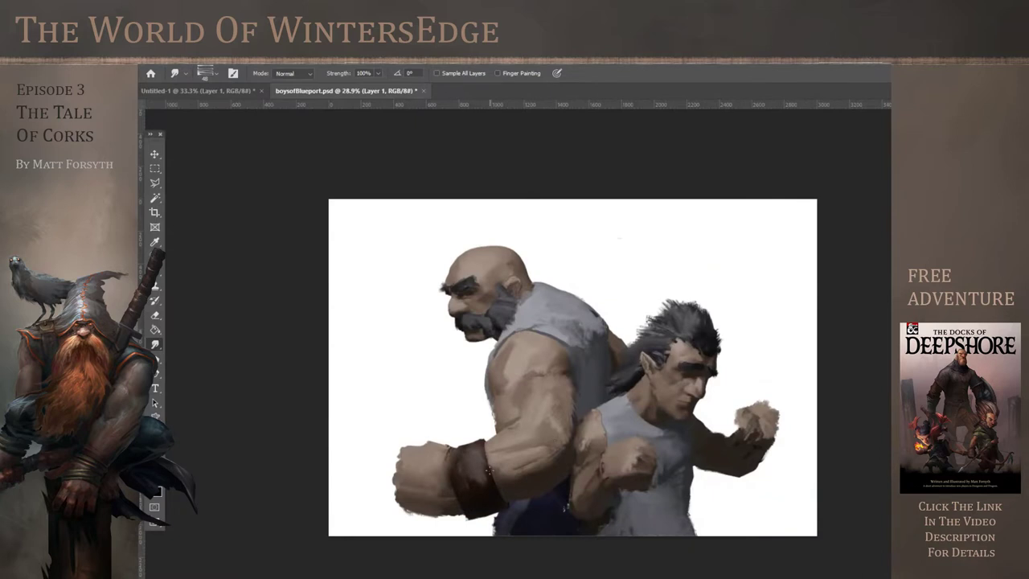
# Paint the white background black on Layer 3 using a soft round brush at 1011 px and 100% opacity
pyautogui.click(157, 288)
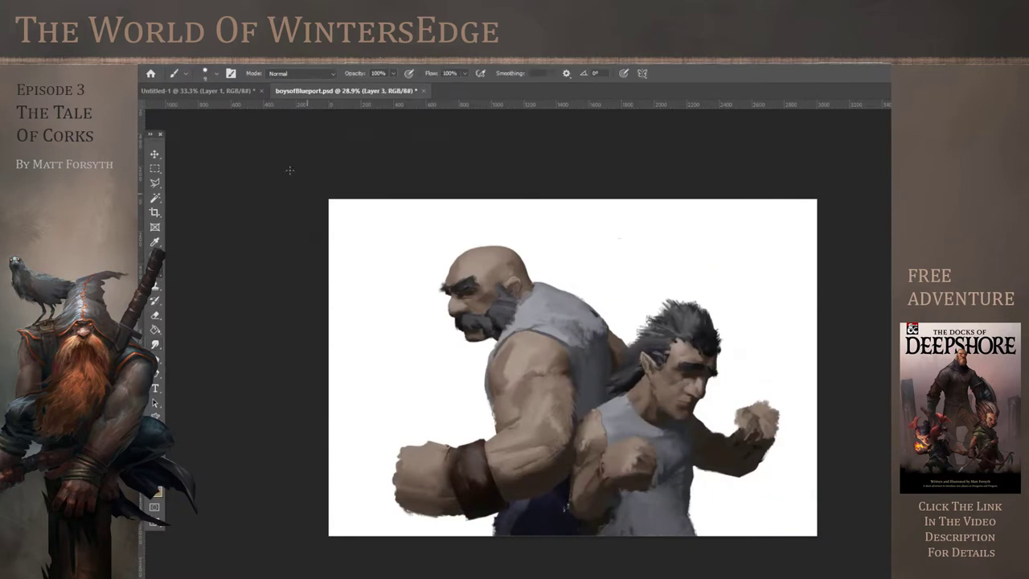
pyautogui.click(212, 73)
pyautogui.click(221, 321)
pyautogui.click(264, 110)
pyautogui.moveTo(599, 346)
pyautogui.mouseDown()
pyautogui.moveTo(728, 508)
pyautogui.moveTo(666, 312)
pyautogui.moveTo(522, 291)
pyautogui.moveTo(378, 479)
pyautogui.moveTo(494, 309)
pyautogui.moveTo(338, 211)
pyautogui.moveTo(310, 459)
pyautogui.mouseUp()
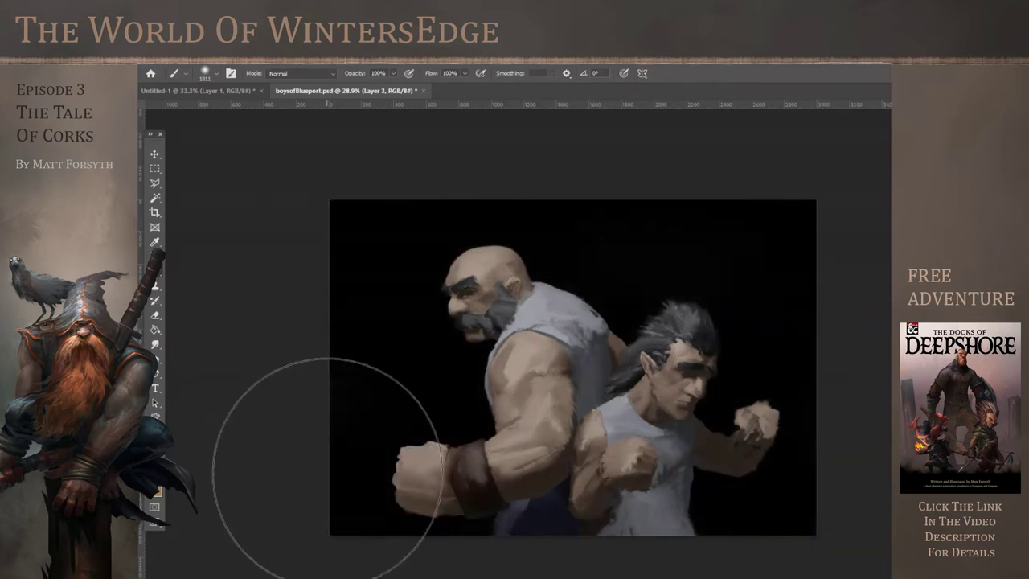
# Pick a blue-grey foreground colour and ready the Brush tool on Layer 4 for the background glow
pyautogui.click(155, 316)
pyautogui.click(156, 491)
pyautogui.click(720, 292)
pyautogui.click(957, 274)
pyautogui.click(155, 271)
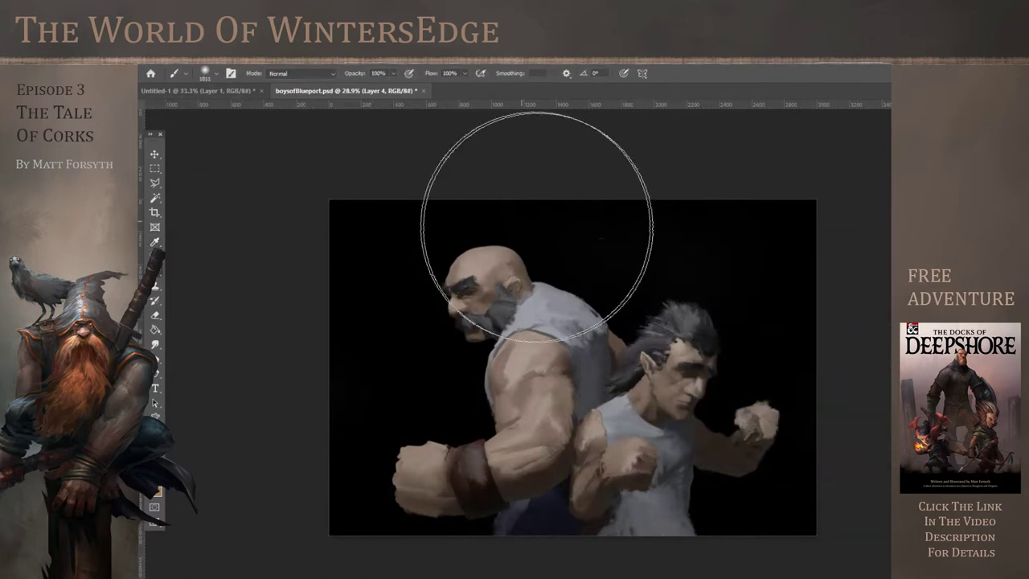
# Paint a faint glow behind the figures with a 2520 px soft brush at 10% opacity, undoing the last stroke
pyautogui.click(393, 73)
pyautogui.moveTo(394, 87); pyautogui.dragTo(347, 87)
pyautogui.click(216, 74)
pyautogui.moveTo(263, 109); pyautogui.dragTo(265, 109)
pyautogui.moveTo(600, 208)
pyautogui.mouseDown()
pyautogui.moveTo(732, 215)
pyautogui.moveTo(475, 235)
pyautogui.moveTo(415, 164)
pyautogui.mouseUp()
pyautogui.moveTo(658, 324)
pyautogui.mouseDown()
pyautogui.moveTo(579, 489)
pyautogui.moveTo(611, 394)
pyautogui.mouseUp()
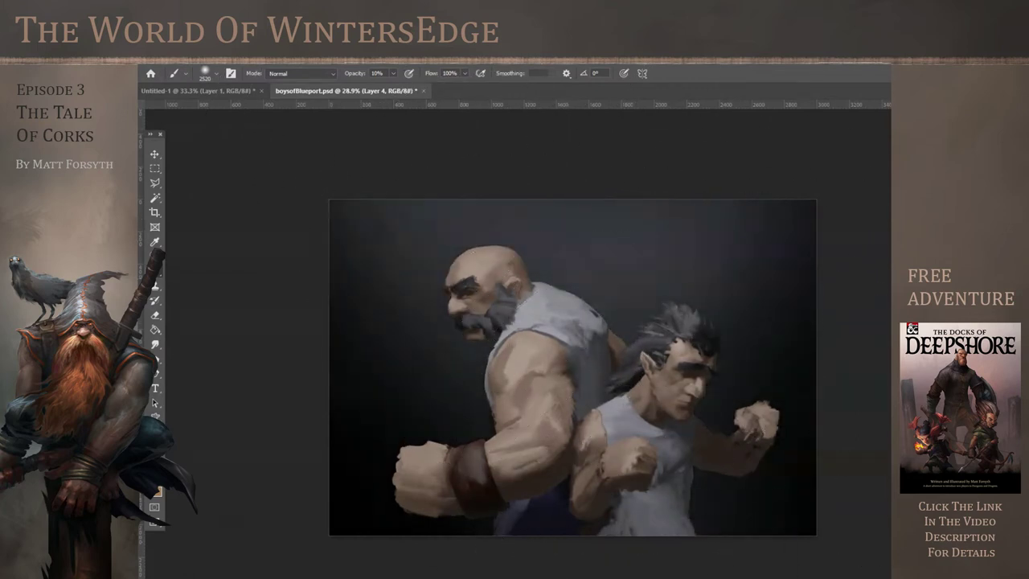
pyautogui.hotkey('ctrl', 'z')
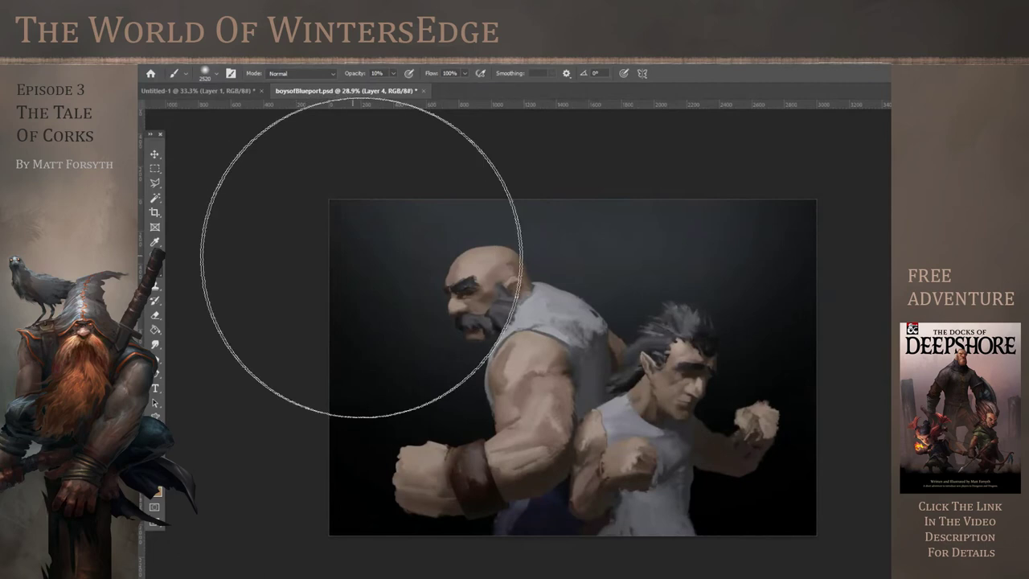
# Save the painting with its dark background and make the giant's layer, Layer 1, active
pyautogui.click(156, 169)
pyautogui.scroll(-5, 626, 457)
pyautogui.scroll(5, 625, 458)
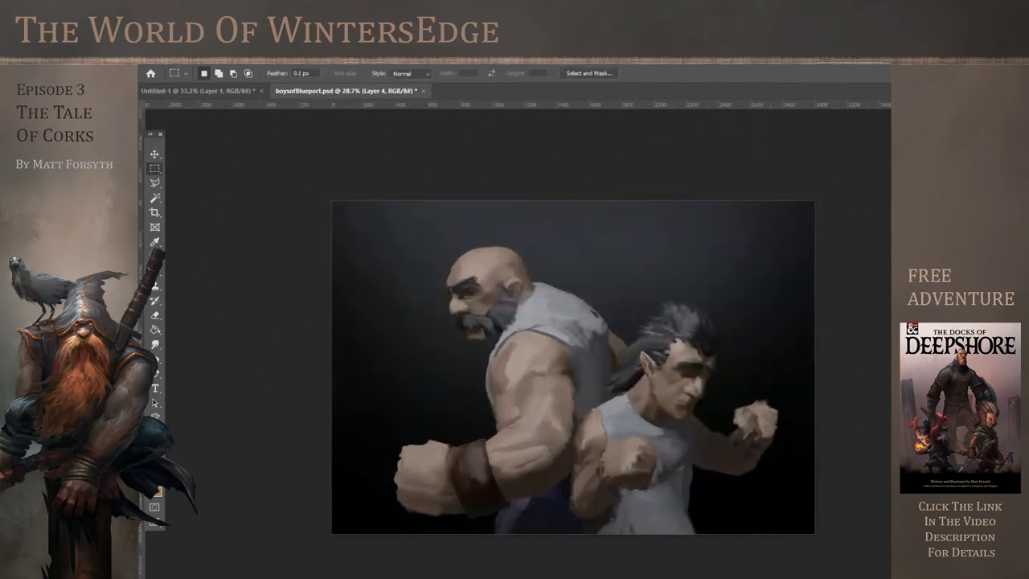
pyautogui.click(161, 58)
pyautogui.click(198, 183)
pyautogui.keyDown('alt'); pyautogui.scroll(2, 567, 368); pyautogui.keyUp('alt')
pyautogui.hotkey('ctrl', 'e')
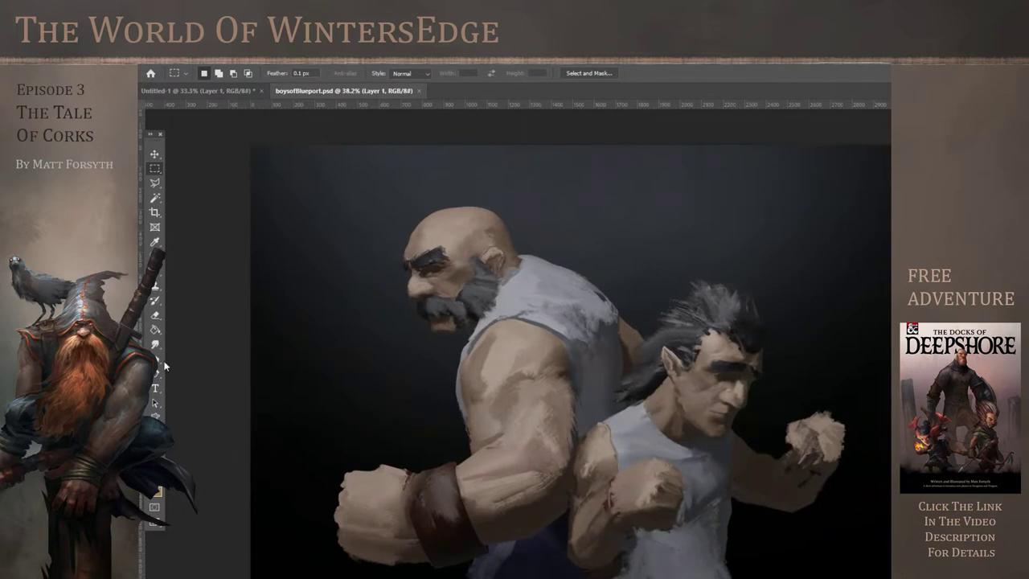
# Lighten the giant's shirt and upper arm using the Dodge tool on Midtones at 21% exposure
pyautogui.click(161, 360)
pyautogui.click(193, 358)
pyautogui.click(213, 75)
pyautogui.click(177, 179)
pyautogui.moveTo(558, 286)
pyautogui.mouseDown()
pyautogui.moveTo(515, 306)
pyautogui.moveTo(479, 360)
pyautogui.mouseUp()
pyautogui.moveTo(498, 395)
pyautogui.mouseDown()
pyautogui.moveTo(499, 431)
pyautogui.moveTo(489, 434)
pyautogui.moveTo(524, 436)
pyautogui.moveTo(523, 420)
pyautogui.mouseUp()
# Switch the Dodge tool to a 117 px textured brush and brighten the giant's forearm, fist, shirt shoulder and scalp
pyautogui.click(214, 76)
pyautogui.click(290, 216)
pyautogui.moveTo(493, 489); pyautogui.dragTo(529, 483)
pyautogui.moveTo(345, 516); pyautogui.dragTo(401, 522)
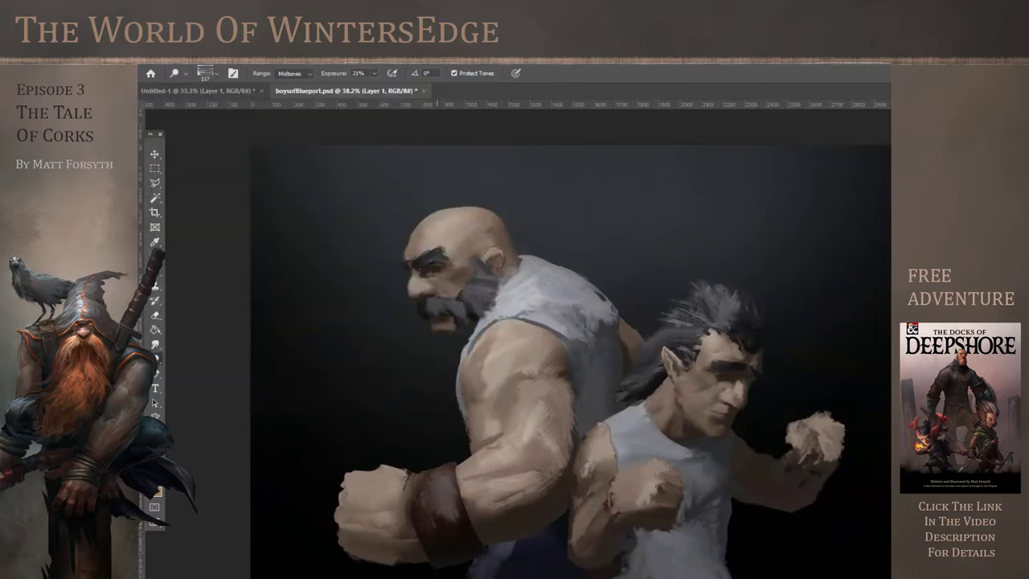
pyautogui.moveTo(519, 323)
pyautogui.mouseDown()
pyautogui.moveTo(553, 314)
pyautogui.moveTo(573, 288)
pyautogui.mouseUp()
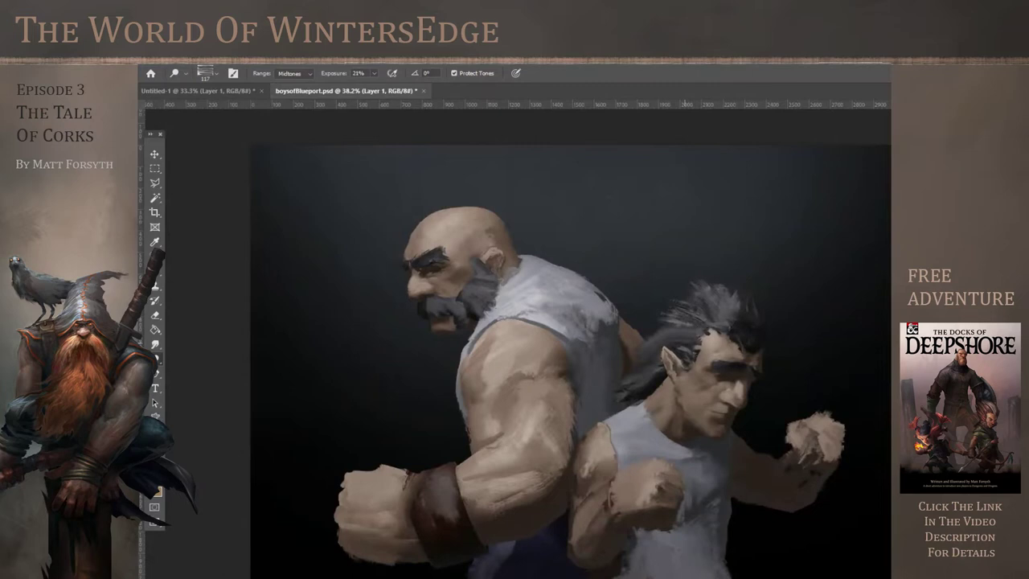
pyautogui.moveTo(445, 216); pyautogui.dragTo(467, 210)
# Reduce the dodge brush to 23 px and add fine highlights to the giant's arm muscles and shirt neckline
pyautogui.click(214, 75)
pyautogui.click(554, 72)
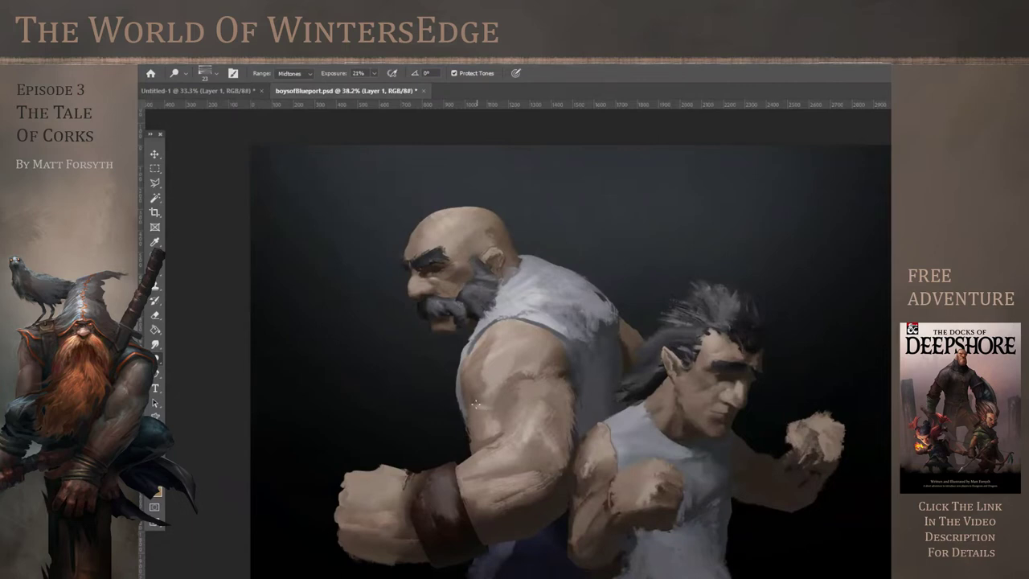
pyautogui.moveTo(512, 314); pyautogui.dragTo(476, 332)
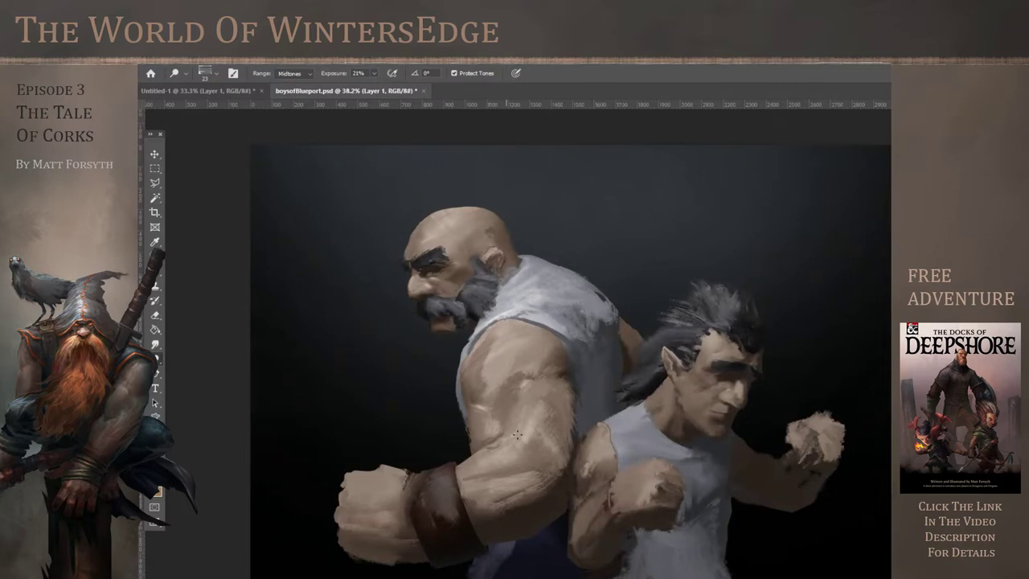
pyautogui.moveTo(504, 308); pyautogui.dragTo(525, 294)
# Dodge highlights into the long-haired man's hair, forehead, shirt neckline, near fist and arm on Layer 2
pyautogui.scroll(2, 423, 411)
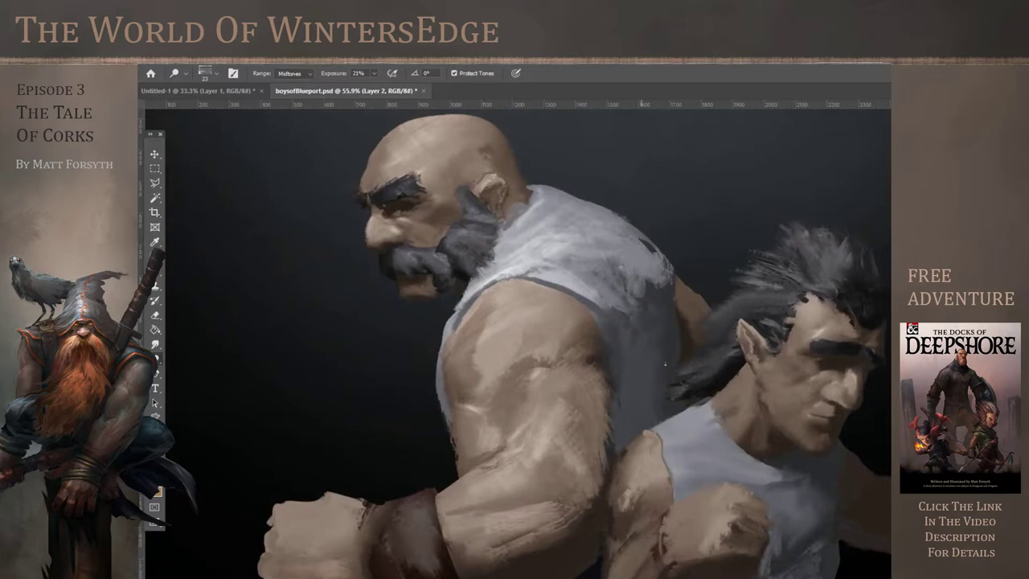
pyautogui.moveTo(784, 303); pyautogui.dragTo(820, 297)
pyautogui.moveTo(732, 452); pyautogui.dragTo(698, 417)
pyautogui.moveTo(653, 466)
pyautogui.mouseDown()
pyautogui.moveTo(744, 494)
pyautogui.moveTo(760, 514)
pyautogui.mouseUp()
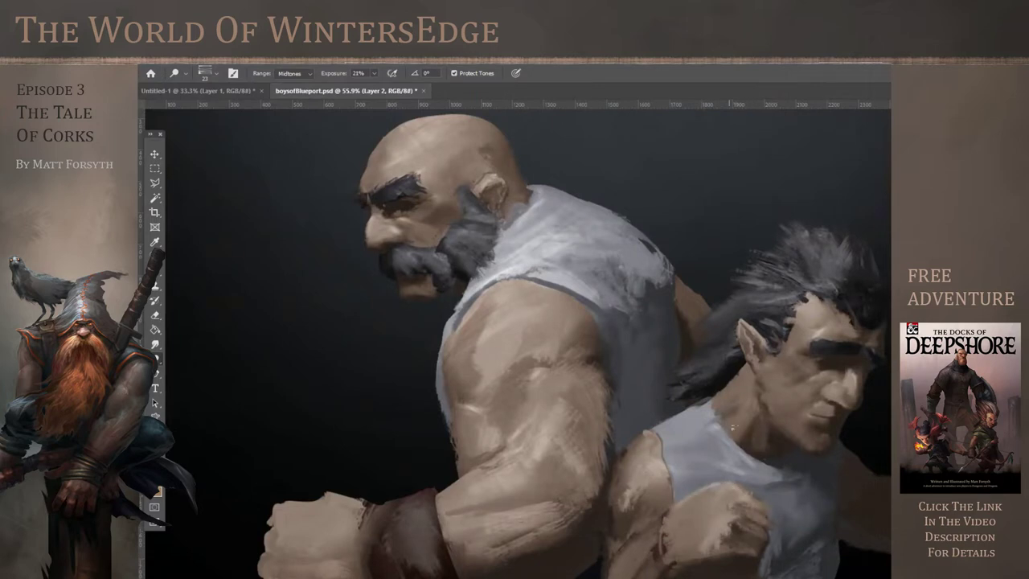
pyautogui.moveTo(624, 555); pyautogui.dragTo(650, 528)
# Enlarge the dodge brush to 40 px and brighten the long-haired man's far arm and lower shirt
pyautogui.click(217, 74)
pyautogui.click(212, 111)
pyautogui.click(869, 499)
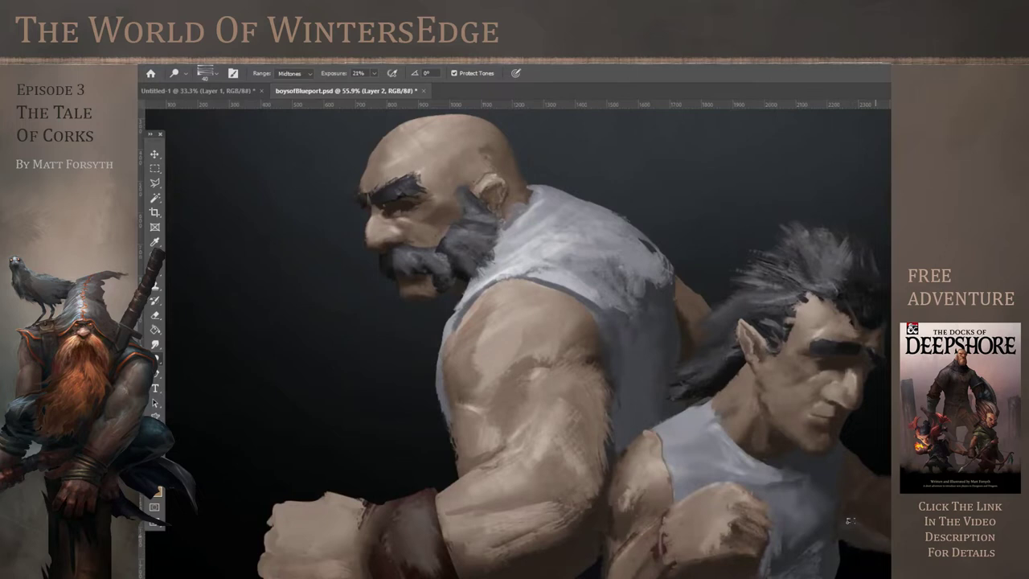
pyautogui.scroll(-2, 817, 541)
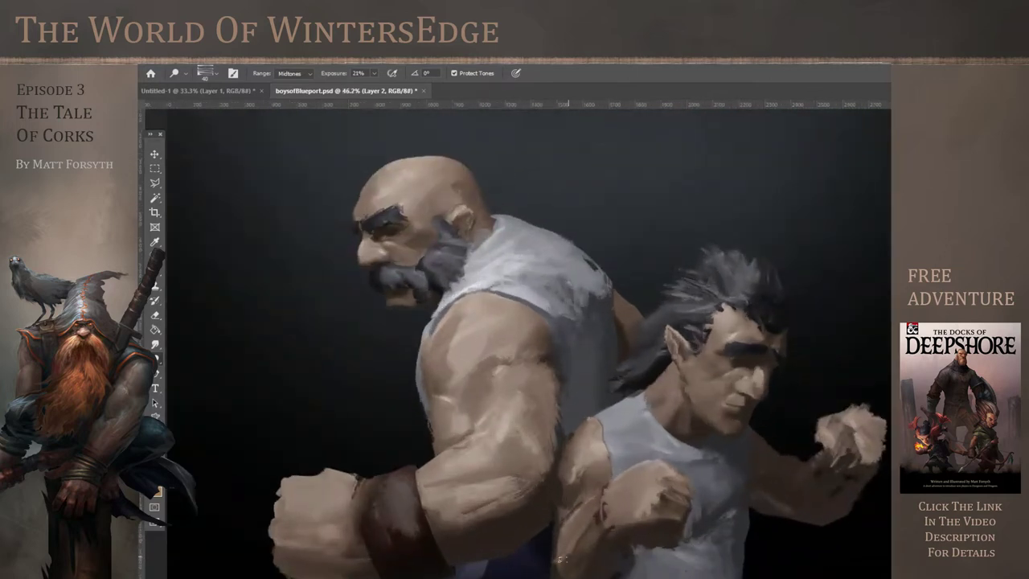
pyautogui.scroll(-4, 673, 491)
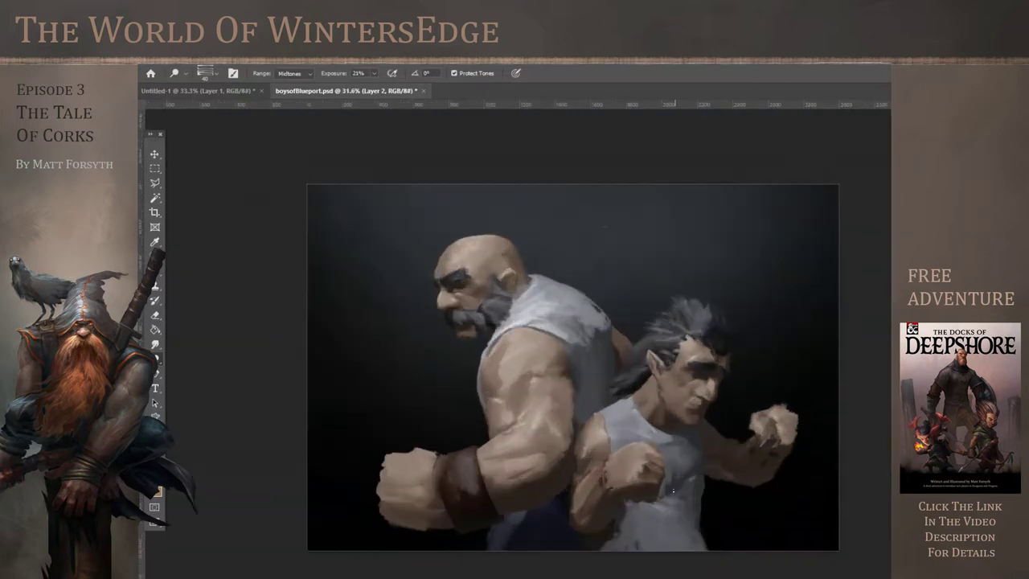
pyautogui.moveTo(714, 508); pyautogui.dragTo(692, 540)
# Save the painting with the dodged highlights on both figures
pyautogui.scroll(-3, 602, 428)
pyautogui.click(152, 58)
pyautogui.click(183, 182)
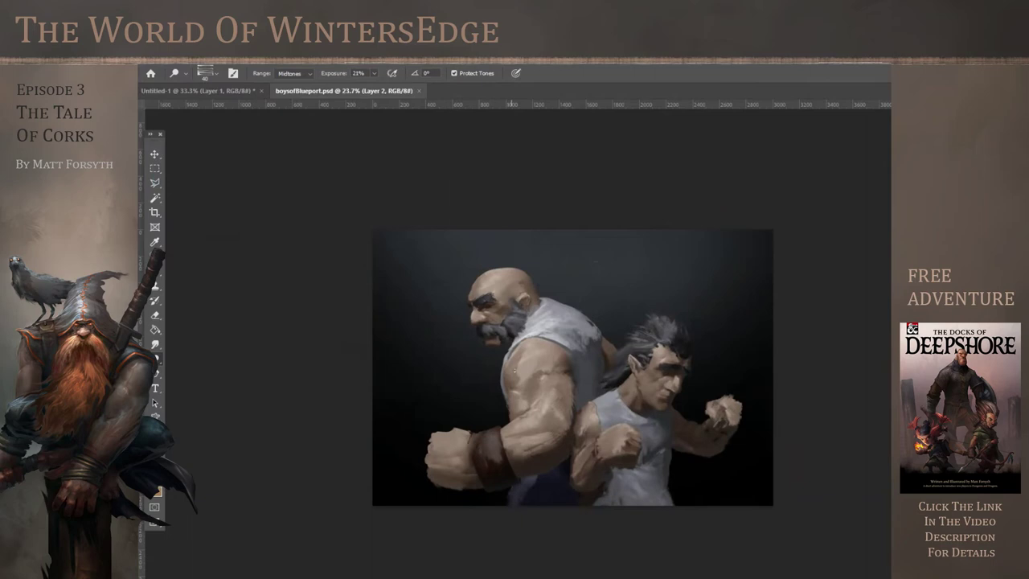
# Dodge extra highlights onto the giant's upper arm and shoulder on Layer 1, and save the document
pyautogui.scroll(8, 574, 367)
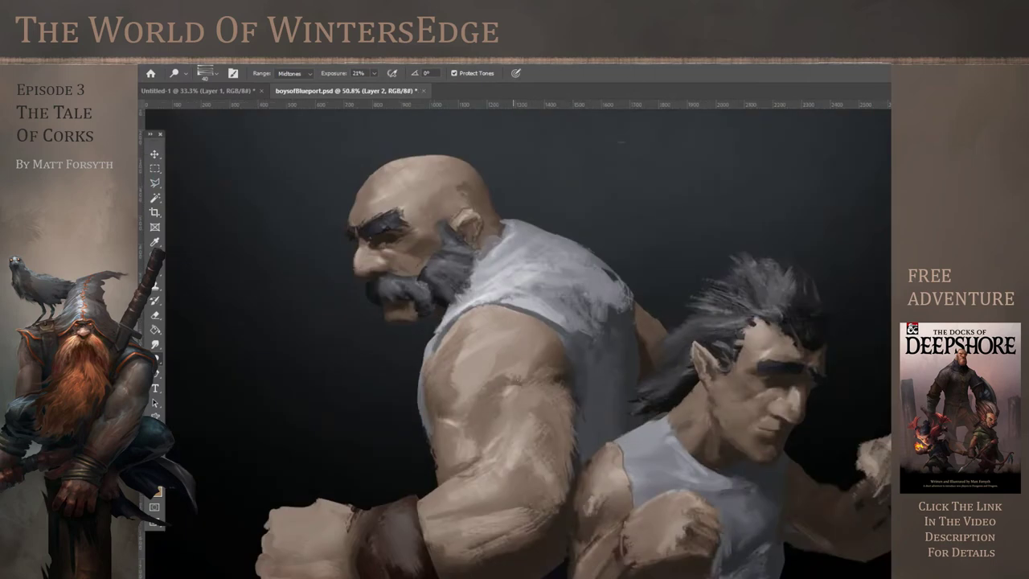
pyautogui.moveTo(522, 387); pyautogui.dragTo(538, 367)
pyautogui.moveTo(472, 318); pyautogui.dragTo(526, 323)
pyautogui.scroll(-8, 571, 367)
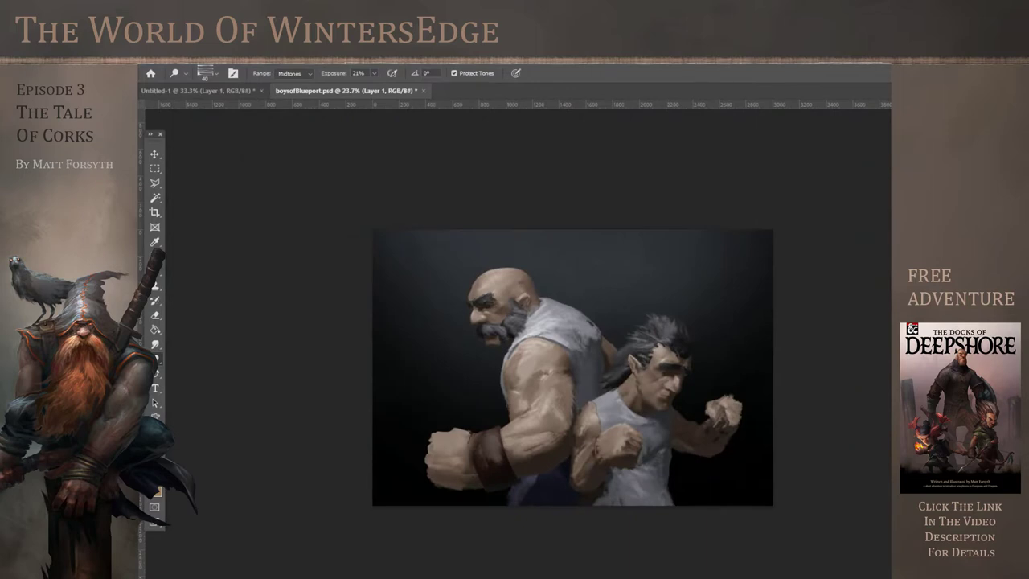
pyautogui.click(160, 58)
pyautogui.click(160, 183)
pyautogui.press('Return')
# Darken a duplicate of the giant's layer with a brightness adjustment
pyautogui.click(200, 57)
pyautogui.moveTo(224, 87)
pyautogui.click(328, 97)
pyautogui.moveTo(917, 353); pyautogui.dragTo(924, 367)
pyautogui.press('Return')
# Erase the darkened copy over the giant's lit shoulder, arm and fist with a soft 417 px eraser
pyautogui.press('e')
pyautogui.click(216, 73)
pyautogui.click(723, 79)
pyautogui.moveTo(502, 290)
pyautogui.mouseDown()
pyautogui.moveTo(476, 291)
pyautogui.moveTo(575, 291)
pyautogui.moveTo(501, 395)
pyautogui.moveTo(354, 499)
pyautogui.mouseUp()
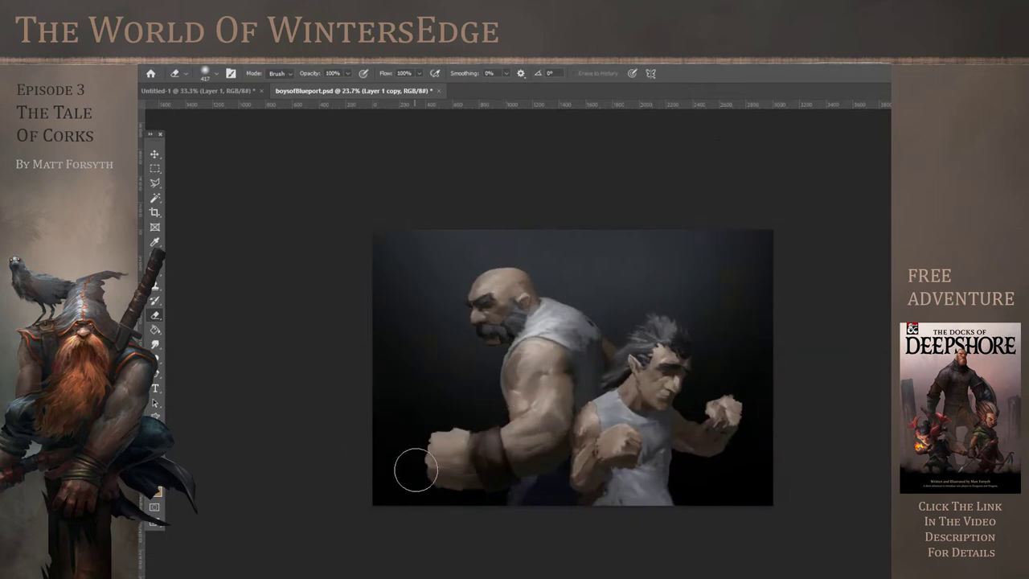
pyautogui.moveTo(574, 405); pyautogui.dragTo(548, 408)
pyautogui.moveTo(534, 346)
pyautogui.mouseDown()
pyautogui.moveTo(544, 333)
pyautogui.moveTo(536, 341)
pyautogui.mouseUp()
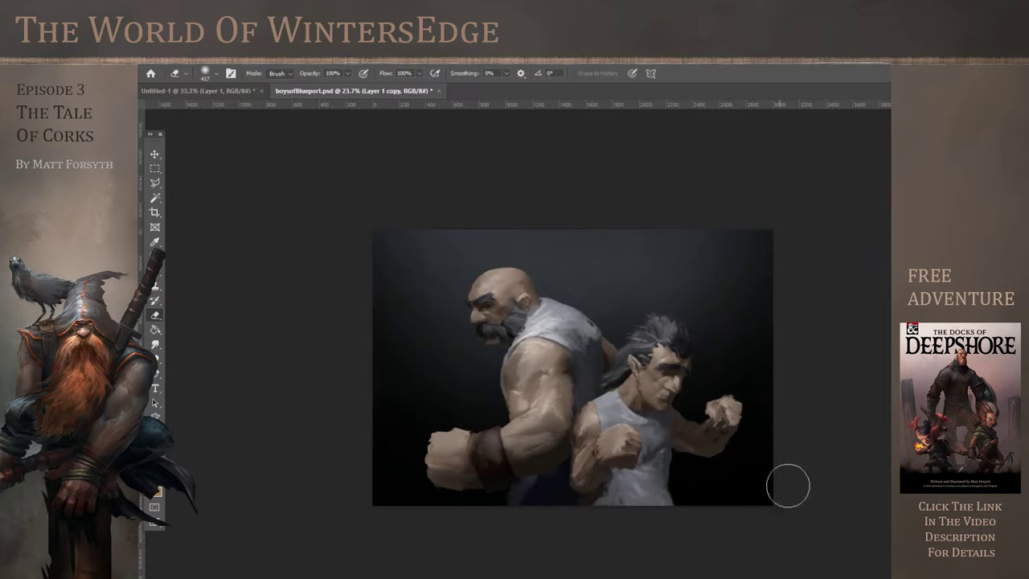
# Duplicate the long-haired man's layer and darken the copy with a brightness adjustment
pyautogui.click(901, 458)
pyautogui.click(901, 458)
pyautogui.rightClick(901, 474)
pyautogui.click(900, 241)
pyautogui.press('Return')
pyautogui.click(195, 57)
pyautogui.moveTo(233, 87)
pyautogui.click(321, 95)
pyautogui.press('5')
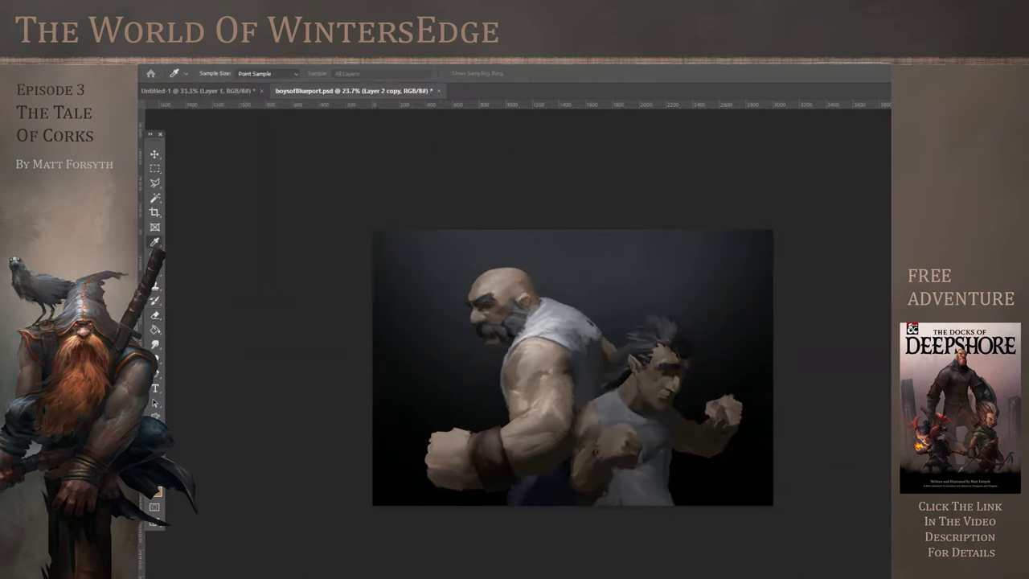
# Erase the darkened copy over the long-haired man's lit face, shirt and fists with the soft 417 px eraser
pyautogui.press('e')
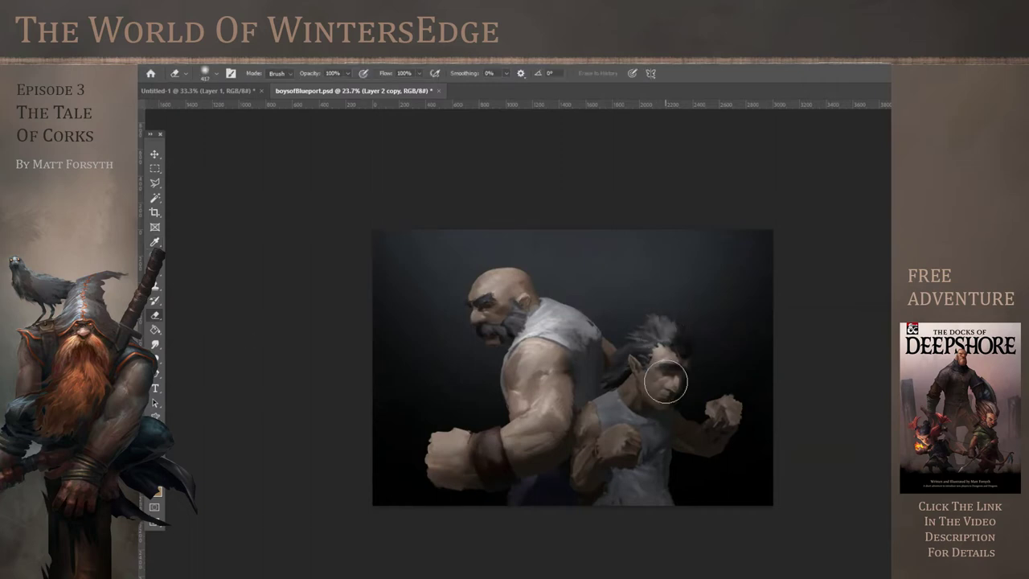
pyautogui.moveTo(613, 405); pyautogui.dragTo(656, 484)
pyautogui.click(720, 407)
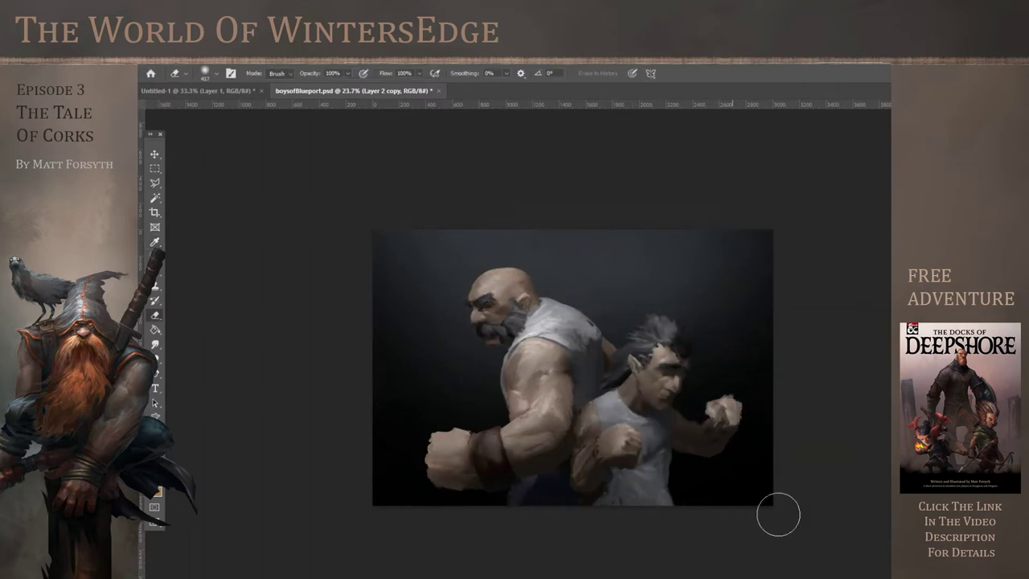
pyautogui.click(693, 354)
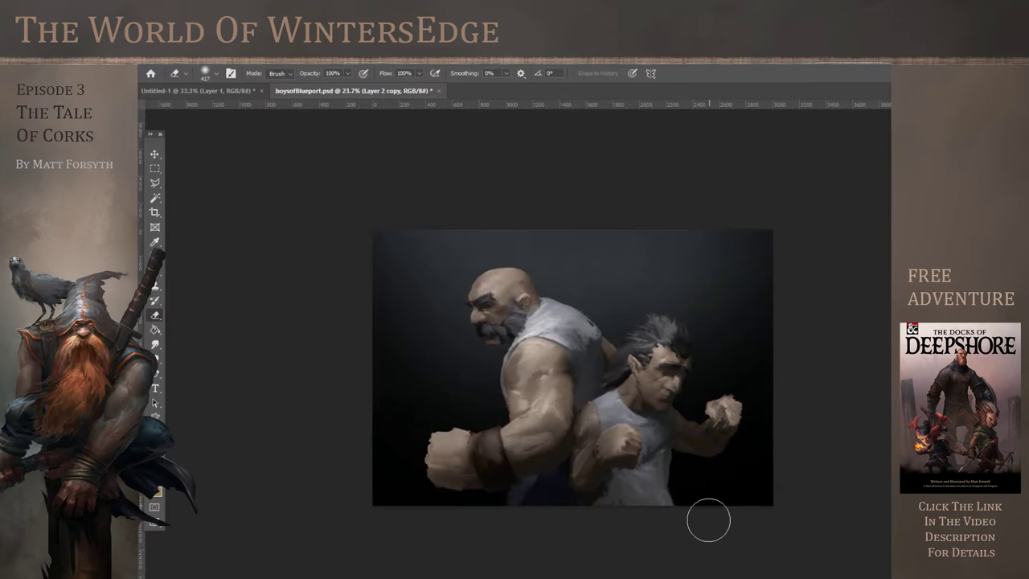
# Shift the long-haired man's shaded Layer 2 copy toward a warmer, redder tone with a colour adjustment
pyautogui.scroll(-2, 722, 443)
pyautogui.scroll(3, 477, 480)
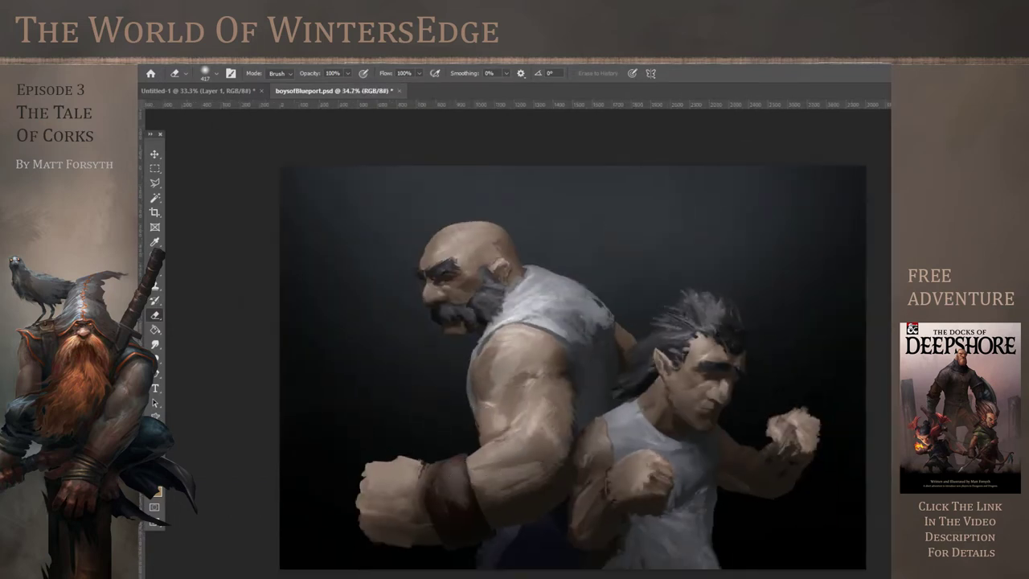
pyautogui.click(196, 58)
pyautogui.moveTo(246, 87)
pyautogui.click(362, 156)
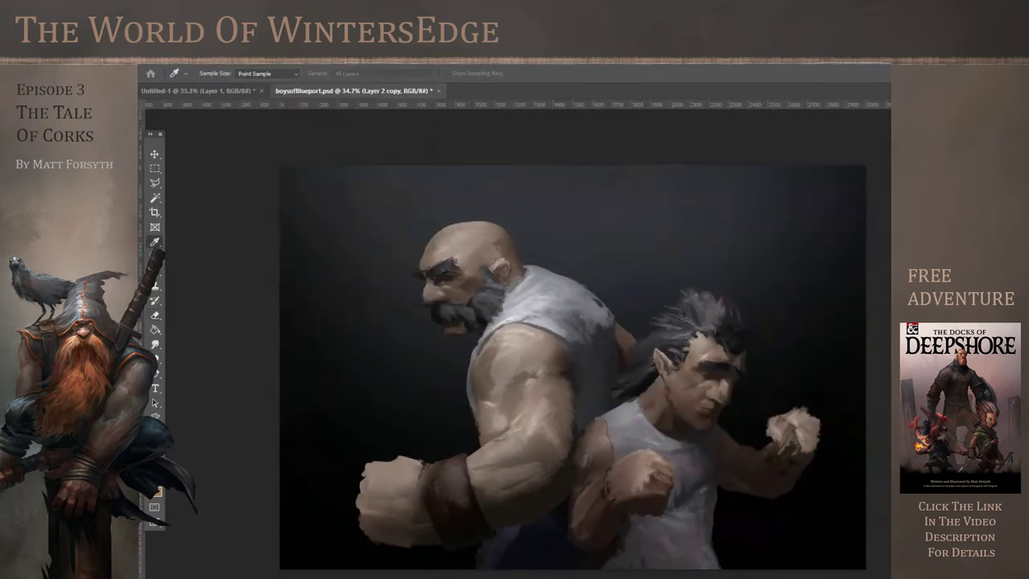
pyautogui.press('e')
# Warm the giant's shaded Layer 1 copy with the same colour adjustment and save the document
pyautogui.hotkey('alt', '[')
pyautogui.click(201, 57)
pyautogui.click(366, 153)
pyautogui.press('Return')
pyautogui.scroll(-4, 573, 365)
pyautogui.click(157, 58)
pyautogui.click(170, 182)
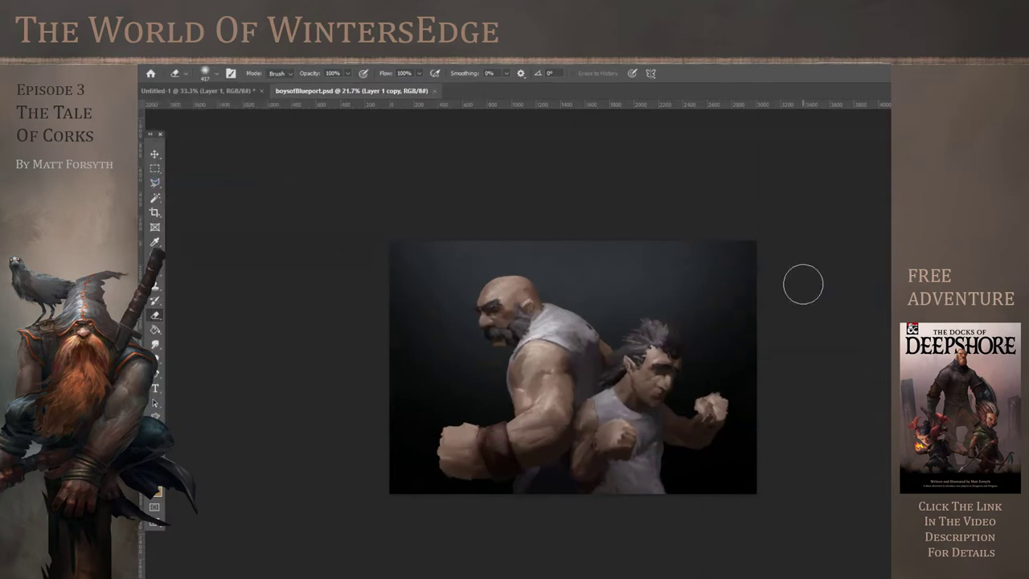
# Create a new layer for the giant's colour accents and choose a red foreground colour
pyautogui.hotkey('ctrl', 'alt', 'shift', 'n')
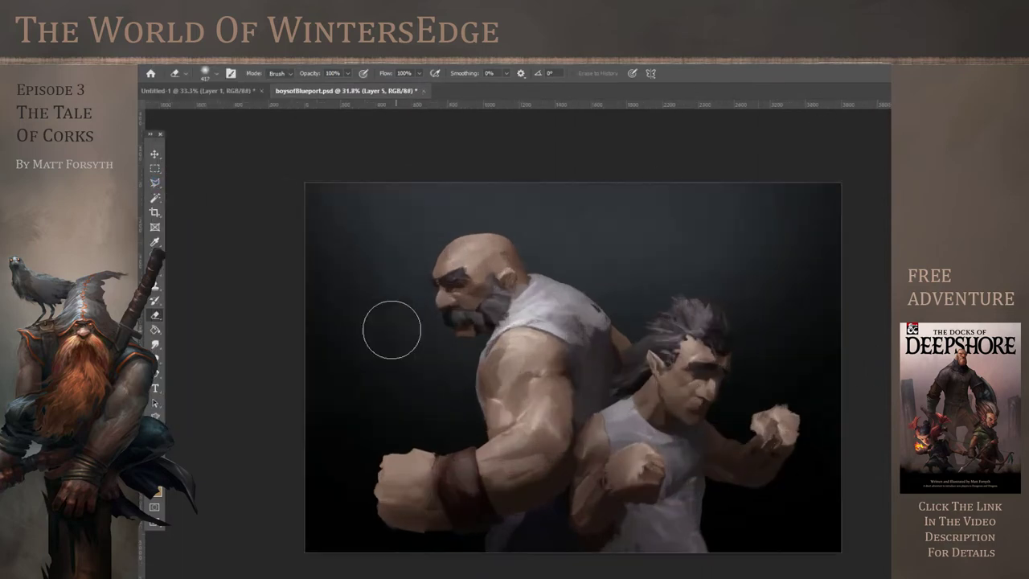
pyautogui.scroll(5, 513, 340)
pyautogui.click(155, 491)
pyautogui.click(854, 408)
pyautogui.moveTo(793, 340)
pyautogui.mouseDown()
pyautogui.moveTo(822, 298)
pyautogui.moveTo(839, 327)
pyautogui.mouseUp()
pyautogui.press('Return')
# Paint soft red tints on the giant's nose, cheek and ear with the Soft Round brush at 127 px and 10% opacity, and deselect
pyautogui.click(216, 75)
pyautogui.moveTo(228, 111); pyautogui.dragTo(245, 115)
pyautogui.click(384, 73)
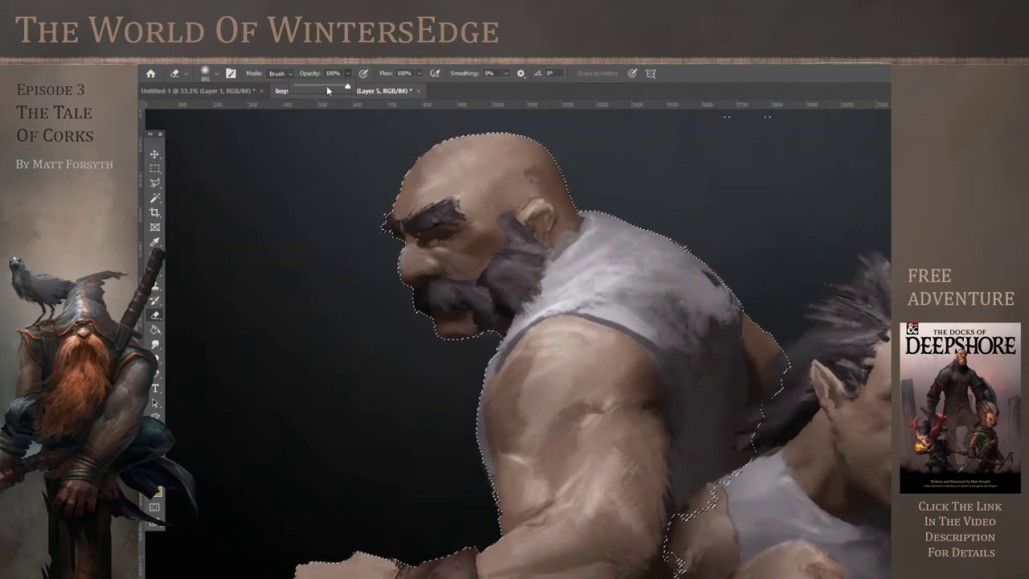
pyautogui.press('b')
pyautogui.click(211, 74)
pyautogui.click(238, 109)
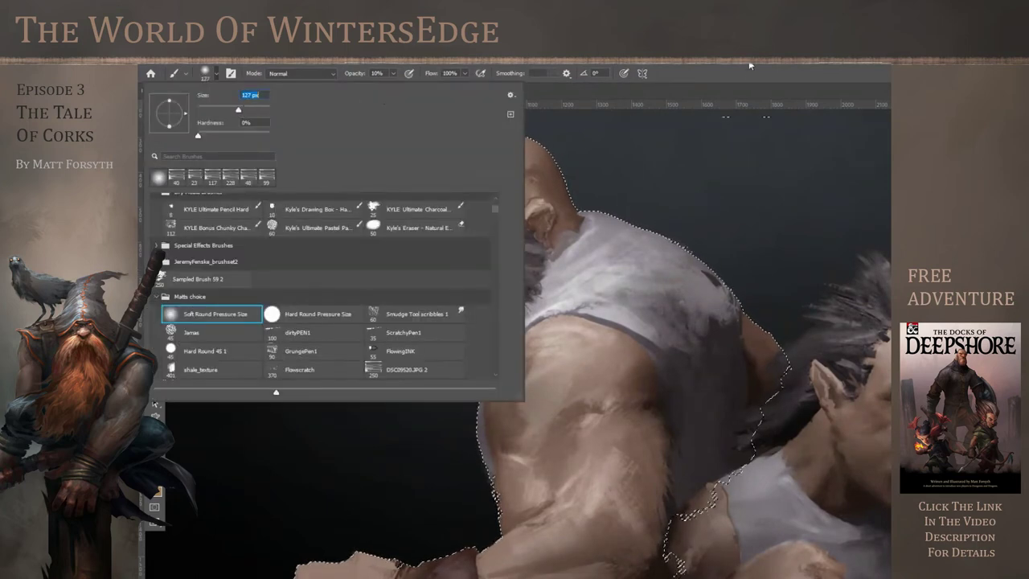
pyautogui.click(750, 66)
pyautogui.moveTo(502, 247); pyautogui.dragTo(476, 243)
pyautogui.moveTo(533, 213); pyautogui.dragTo(543, 211)
pyautogui.moveTo(431, 260); pyautogui.dragTo(434, 254)
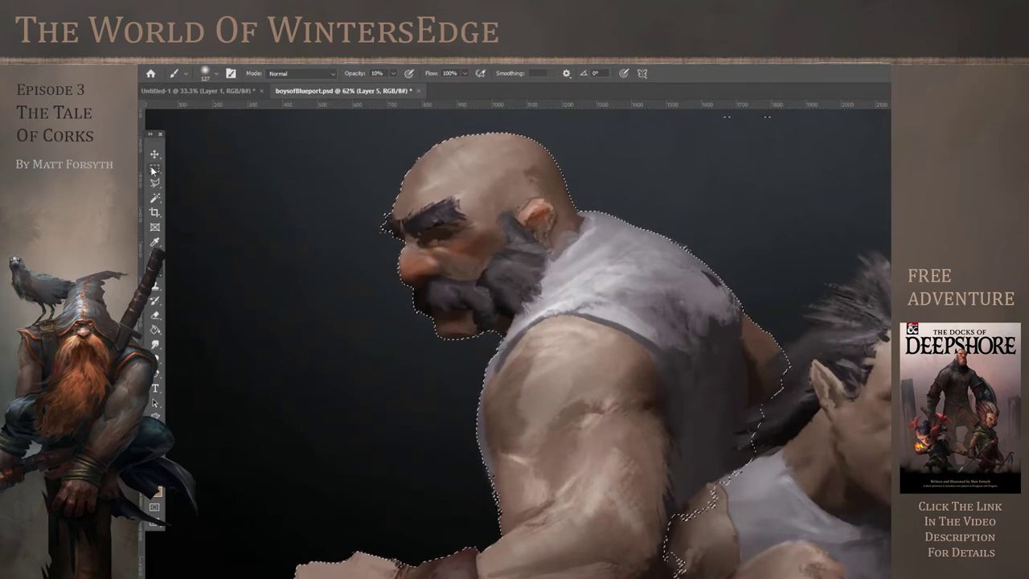
pyautogui.press('m')
pyautogui.hotkey('ctrl', 'd')
pyautogui.hotkey('ctrl', '0')
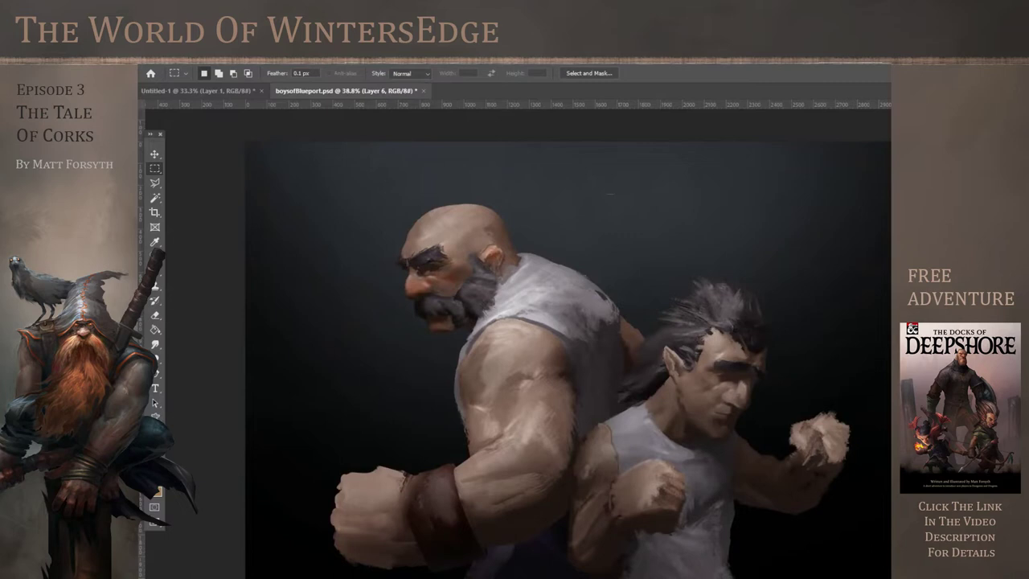
# Reselect the giant's outline on a new layer, pick a dark colour and set the soft brush to 50 px
pyautogui.scroll(4, 428, 262)
pyautogui.hotkey('ctrl', 'shift', 'd')
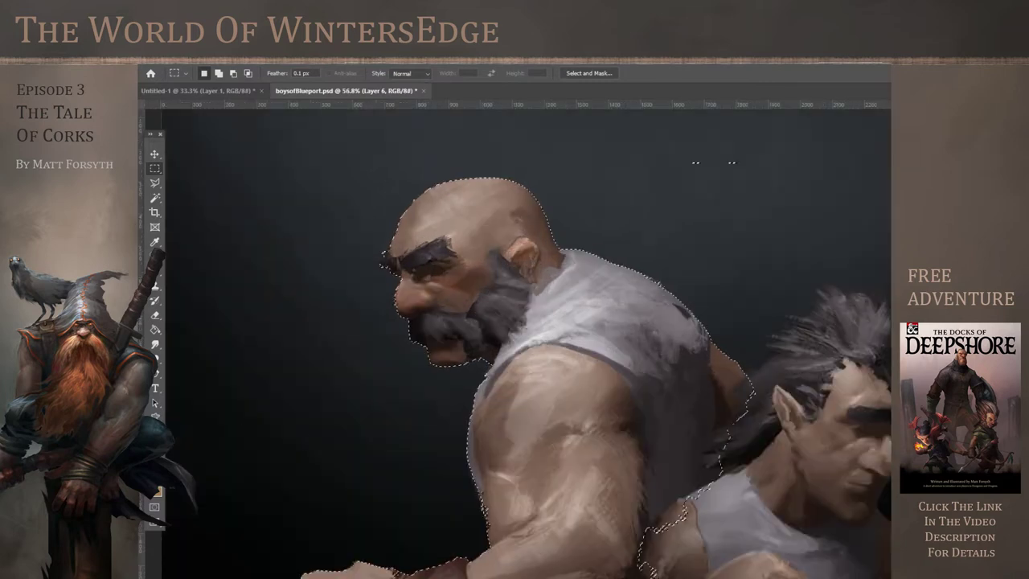
pyautogui.click(153, 488)
pyautogui.click(855, 326)
pyautogui.click(729, 358)
pyautogui.press('Return')
pyautogui.press('b')
pyautogui.click(212, 73)
pyautogui.moveTo(228, 109); pyautogui.dragTo(216, 110)
pyautogui.click(685, 73)
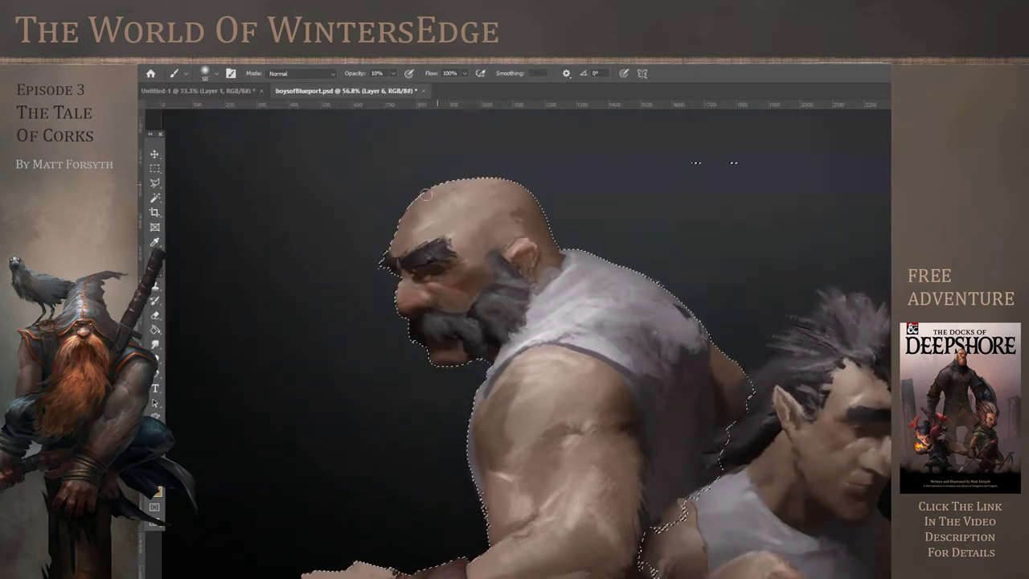
# Paint dark hair over the giant's scalp and chin at 100% brush opacity, and deselect
pyautogui.press('0')
pyautogui.moveTo(415, 198)
pyautogui.mouseDown()
pyautogui.moveTo(463, 194)
pyautogui.moveTo(488, 200)
pyautogui.moveTo(477, 205)
pyautogui.moveTo(484, 232)
pyautogui.moveTo(500, 224)
pyautogui.moveTo(507, 238)
pyautogui.moveTo(546, 231)
pyautogui.moveTo(528, 228)
pyautogui.moveTo(537, 193)
pyautogui.moveTo(500, 198)
pyautogui.moveTo(490, 181)
pyautogui.moveTo(517, 176)
pyautogui.moveTo(471, 197)
pyautogui.moveTo(428, 192)
pyautogui.mouseUp()
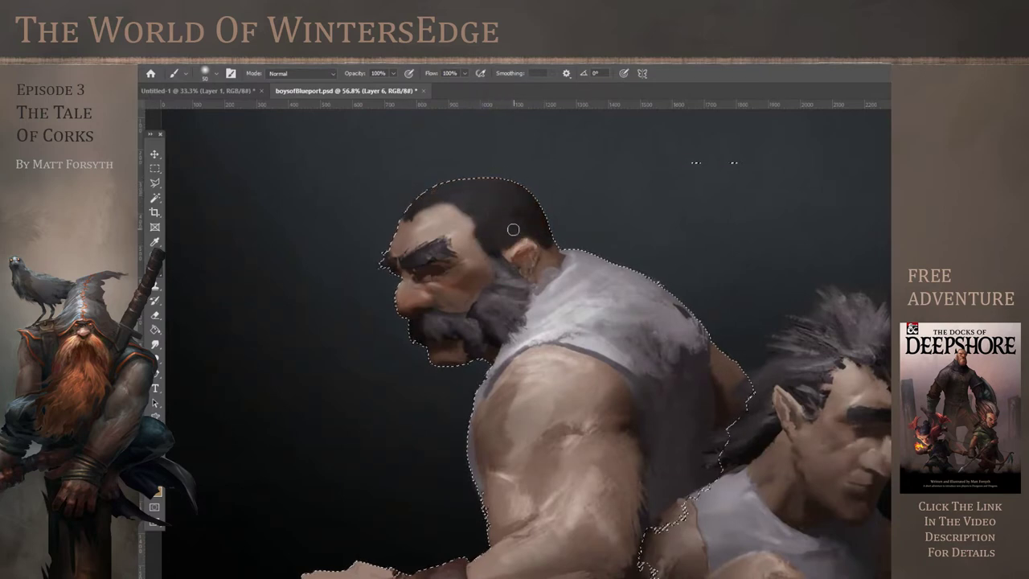
pyautogui.moveTo(458, 349)
pyautogui.mouseDown()
pyautogui.moveTo(440, 356)
pyautogui.moveTo(447, 379)
pyautogui.mouseUp()
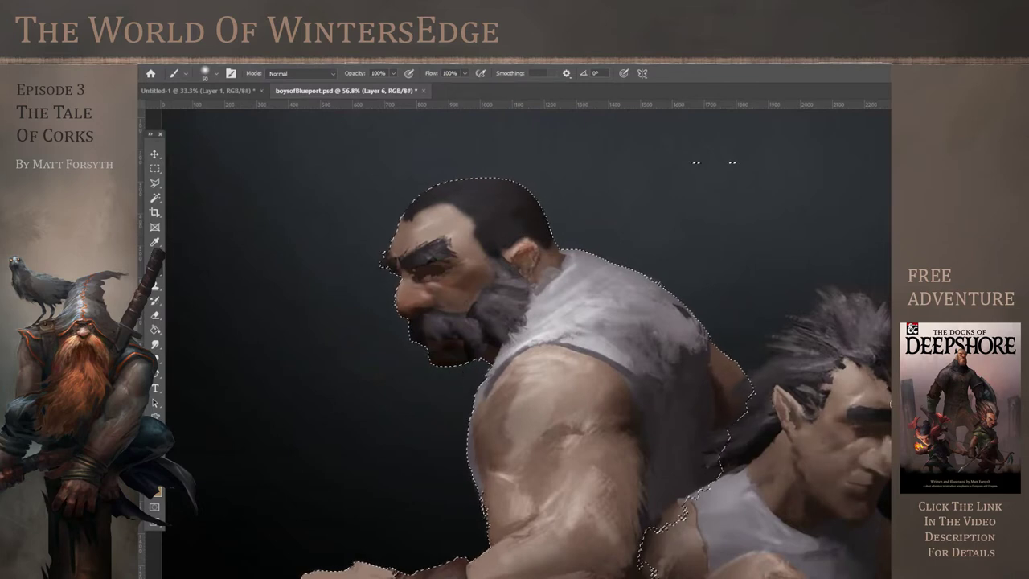
pyautogui.click(156, 169)
pyautogui.click(863, 317)
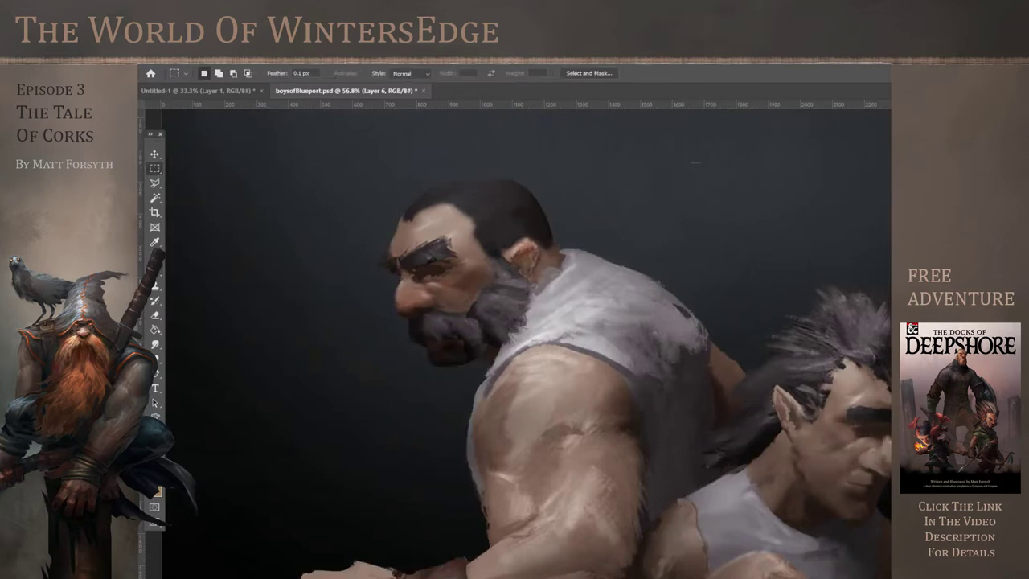
# Fade the giant's hair layer to translucent stubble and set the Smudge tool to Hard Round Pressure Size at 29 px
pyautogui.hotkey('ctrl', ',')
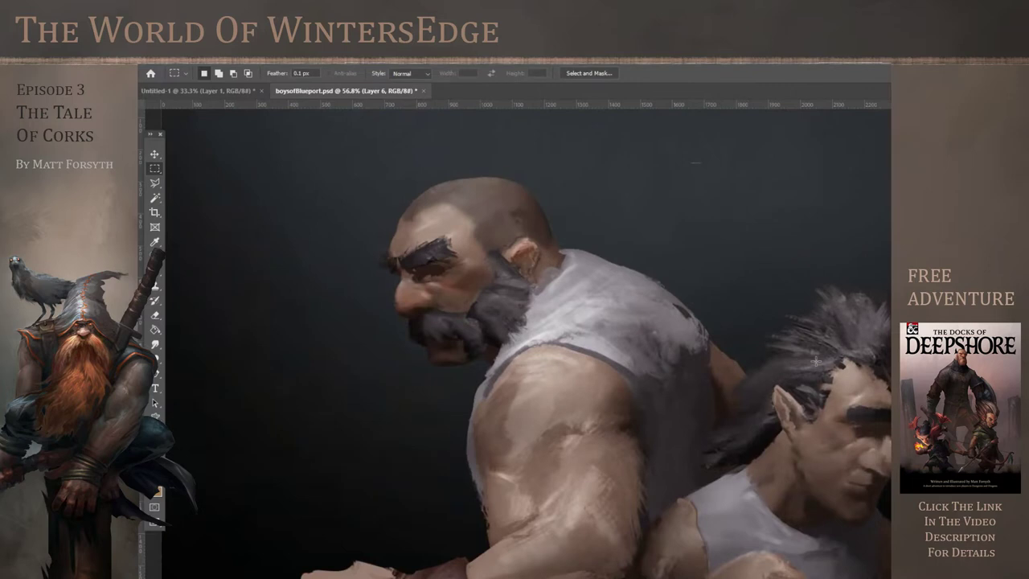
pyautogui.click(154, 345)
pyautogui.click(208, 76)
pyautogui.click(299, 315)
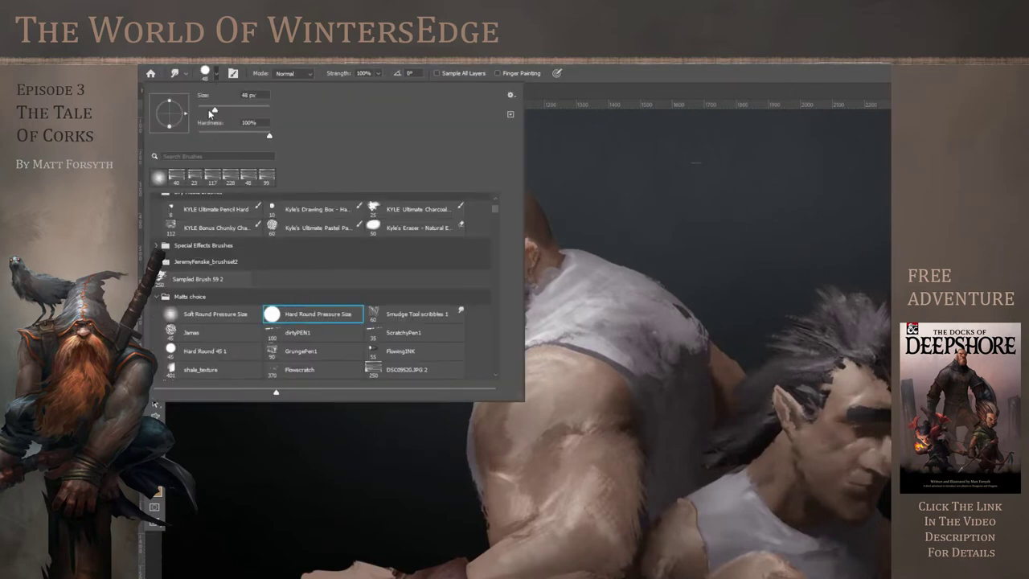
pyautogui.moveTo(213, 112); pyautogui.dragTo(208, 112)
pyautogui.click(414, 224)
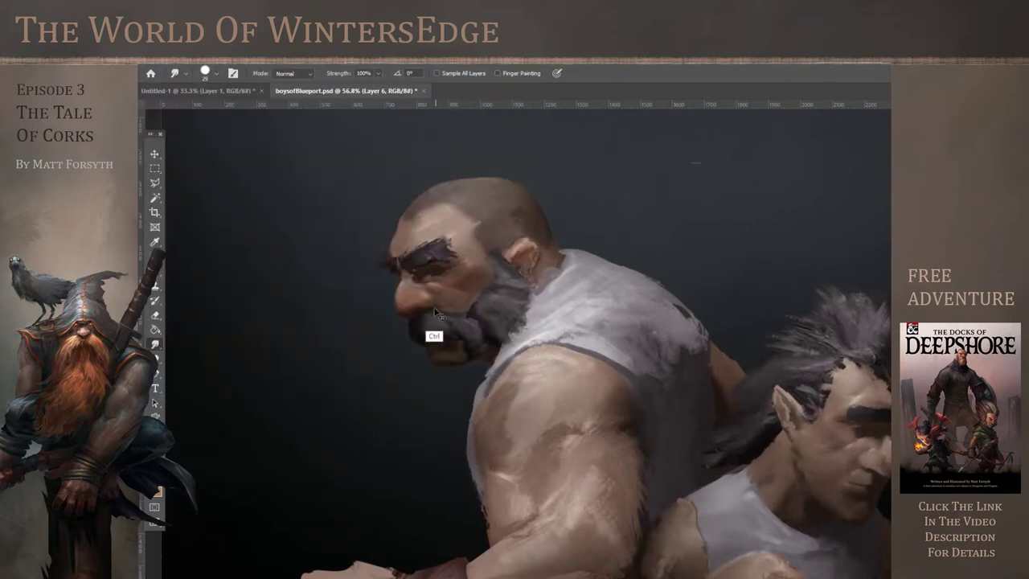
# Lighten the stubble on the giant's chin with the soft 161 px eraser at 60% opacity, and save the document
pyautogui.press('e')
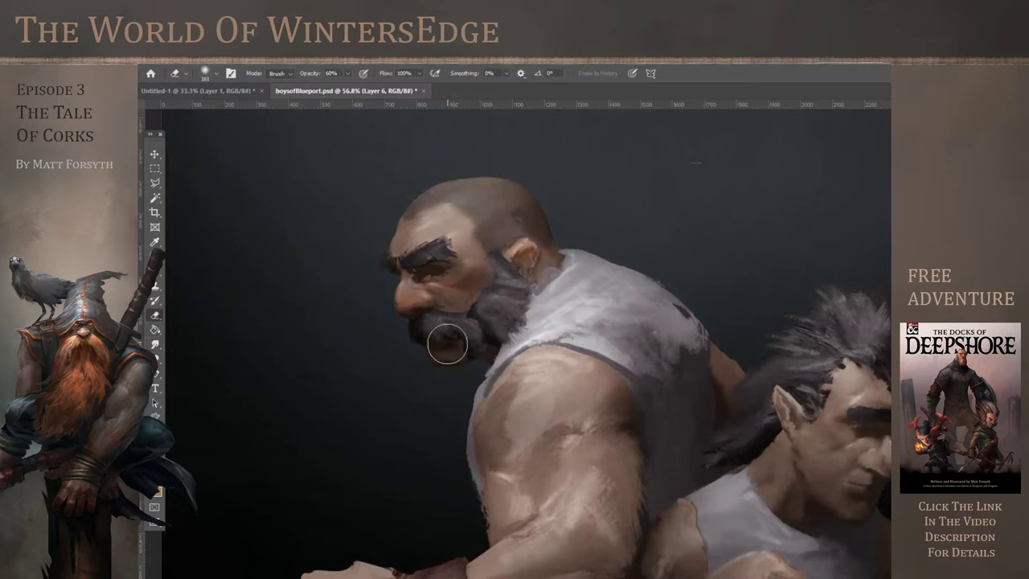
pyautogui.scroll(-2, 454, 286)
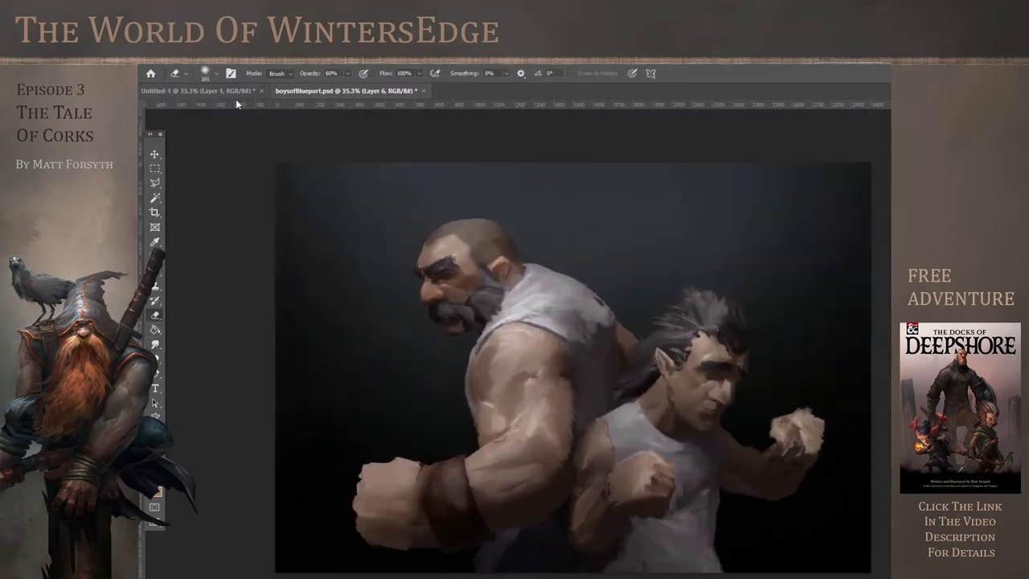
pyautogui.hotkey('ctrl', 'z')
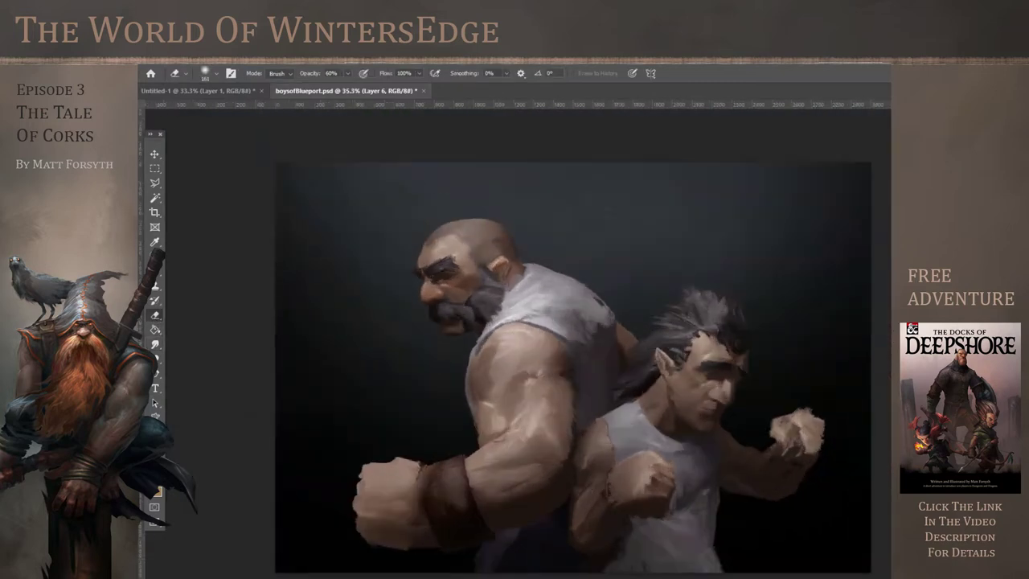
pyautogui.hotkey('ctrl', 'shift', 'z')
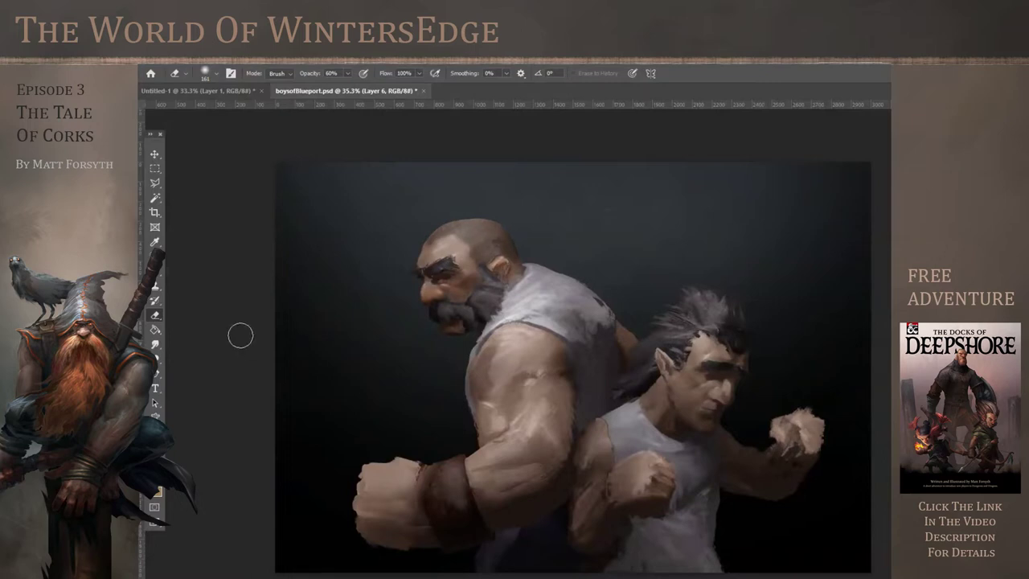
pyautogui.click(158, 59)
pyautogui.click(195, 182)
# Paint dark stubble along the long-haired man's jaw and sideburn on a new layer, confined to his outline
pyautogui.moveTo(628, 381); pyautogui.dragTo(820, 458)
pyautogui.hotkey('alt', ']')
pyautogui.hotkey('ctrl', 'shift', 'alt', 'n')
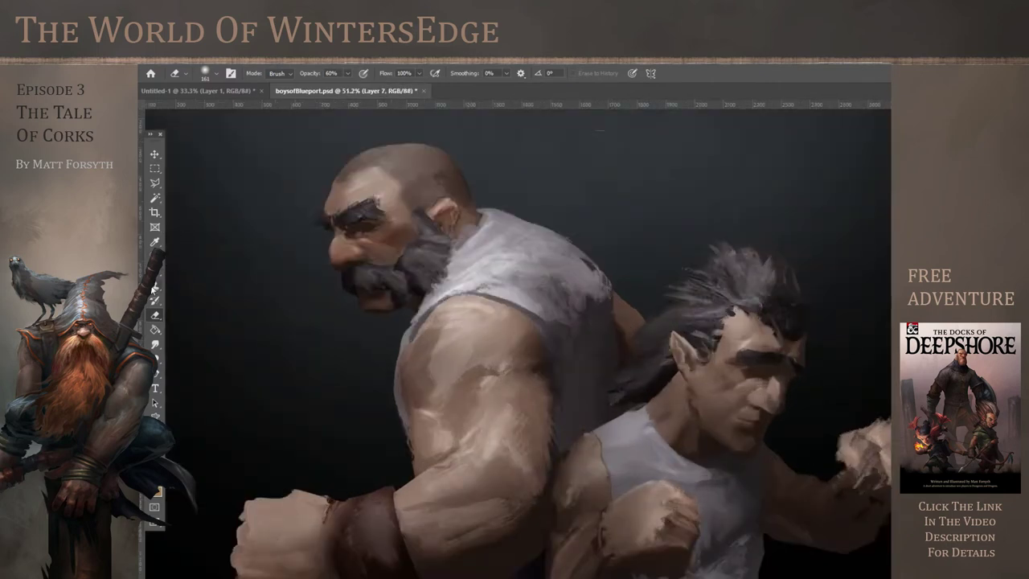
pyautogui.click(154, 299)
pyautogui.scroll(2, 828, 358)
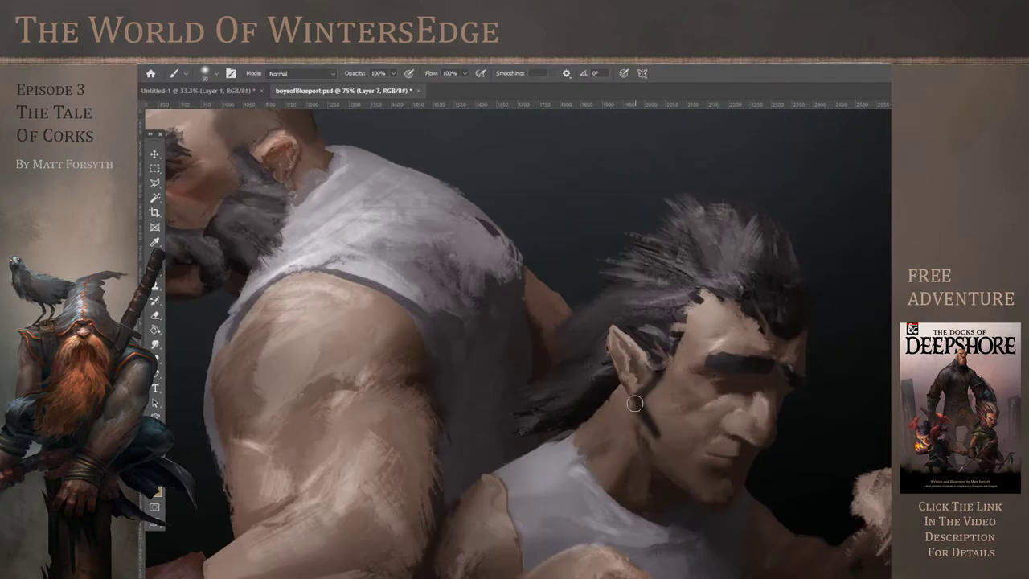
pyautogui.moveTo(649, 427); pyautogui.dragTo(701, 499)
pyautogui.keyDown('ctrl'); pyautogui.click(904, 440); pyautogui.keyUp('ctrl')
pyautogui.moveTo(652, 397); pyautogui.dragTo(653, 439)
pyautogui.moveTo(655, 379)
pyautogui.mouseDown()
pyautogui.moveTo(658, 434)
pyautogui.moveTo(684, 455)
pyautogui.moveTo(684, 445)
pyautogui.moveTo(726, 447)
pyautogui.moveTo(714, 472)
pyautogui.moveTo(676, 462)
pyautogui.moveTo(714, 501)
pyautogui.moveTo(725, 477)
pyautogui.mouseUp()
pyautogui.click(899, 441)
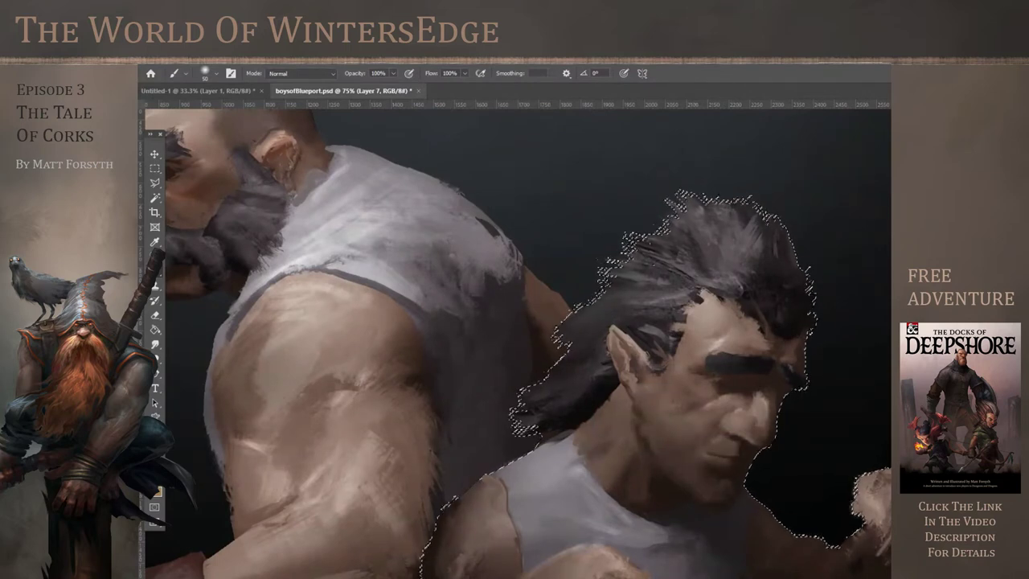
# Create another layer with the long-haired man selected, choose a strong red and set the brush opacity to 17%
pyautogui.hotkey('ctrl', 'shift', 'alt', 'n')
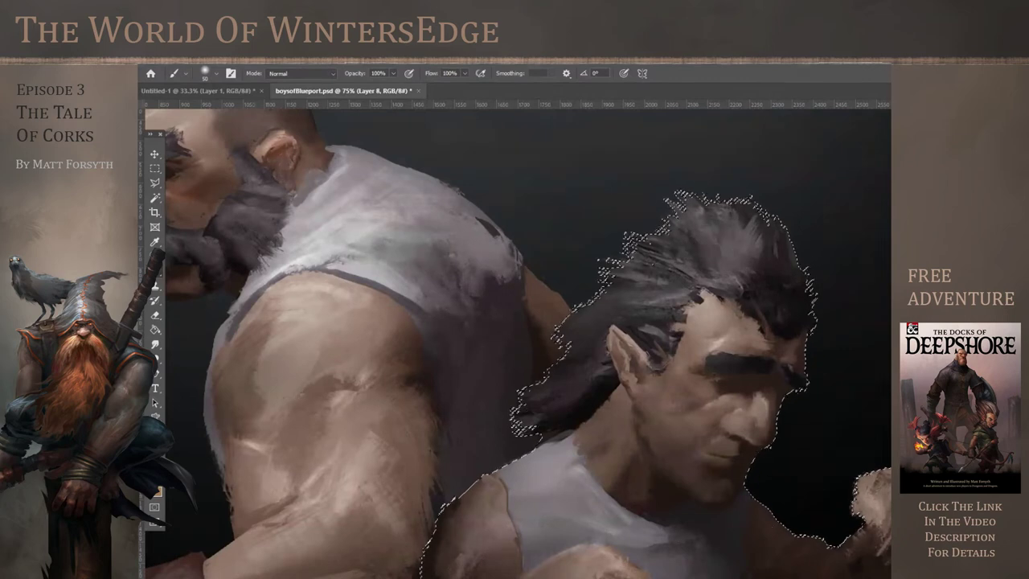
pyautogui.click(153, 491)
pyautogui.click(847, 407)
pyautogui.click(836, 335)
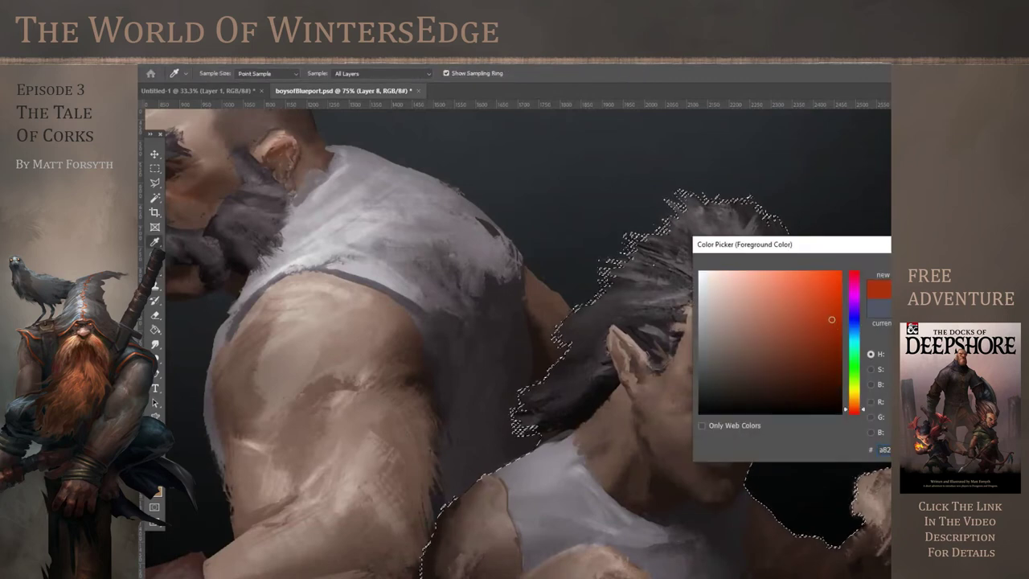
pyautogui.press('Return')
pyautogui.click(393, 73)
pyautogui.click(350, 87)
# Tint the long-haired man's nose, cheek and ear red with the soft 50 px brush, and deselect
pyautogui.moveTo(751, 429); pyautogui.dragTo(771, 425)
pyautogui.moveTo(722, 386); pyautogui.dragTo(715, 418)
pyautogui.moveTo(636, 359)
pyautogui.mouseDown()
pyautogui.moveTo(620, 338)
pyautogui.moveTo(642, 373)
pyautogui.mouseUp()
pyautogui.moveTo(708, 409); pyautogui.dragTo(678, 366)
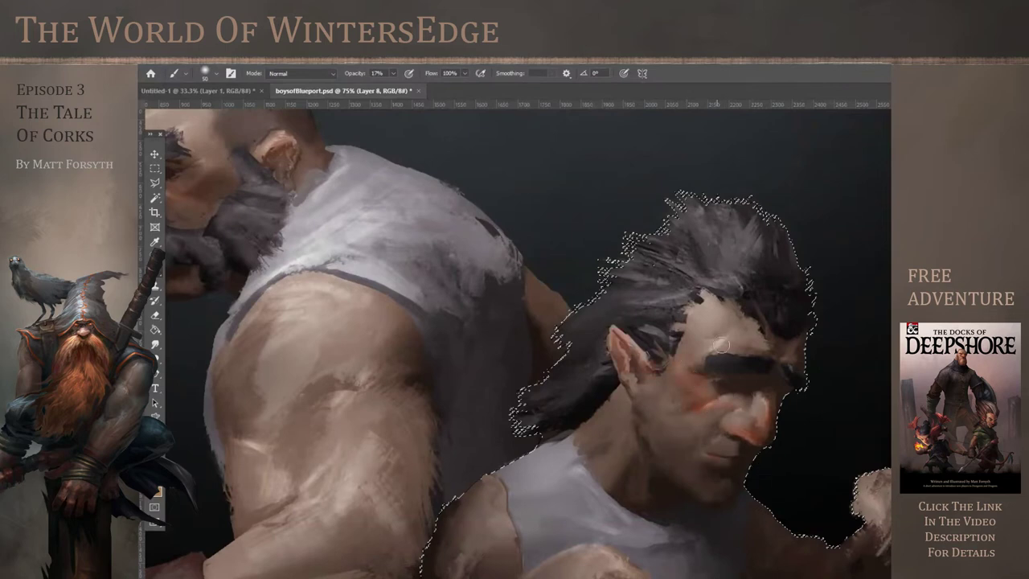
pyautogui.hotkey('ctrl', '0')
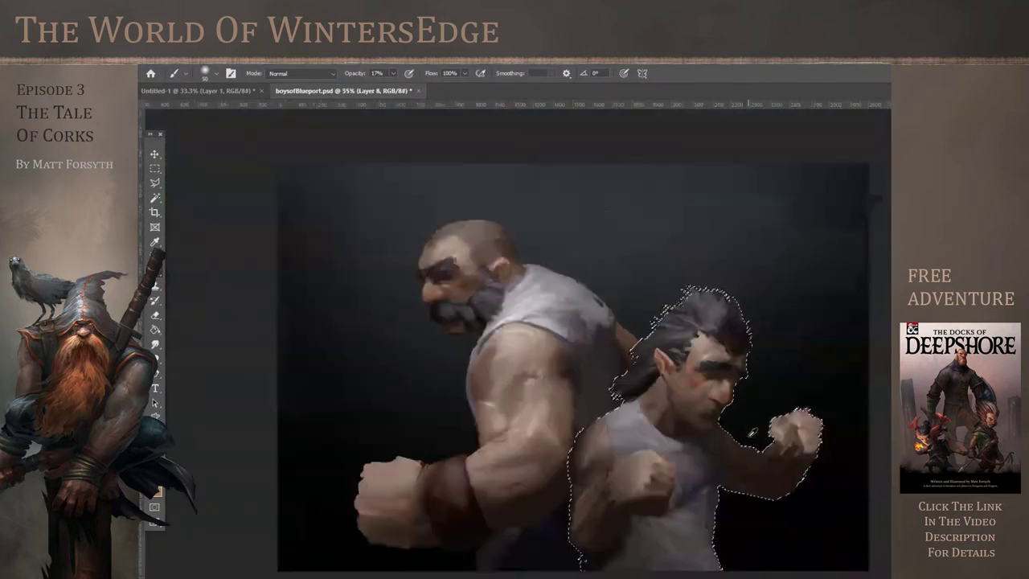
pyautogui.hotkey('ctrl', '+')
pyautogui.click(155, 168)
pyautogui.click(210, 178)
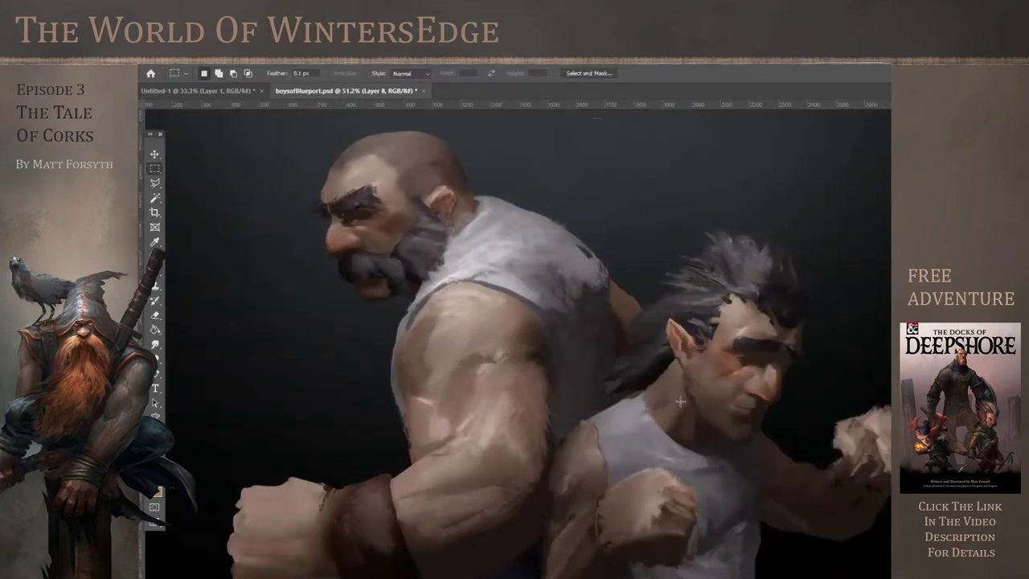
# Tint the long-haired man's knuckles and elbows red on a new layer within his outline, and deselect
pyautogui.scroll(-2, 680, 401)
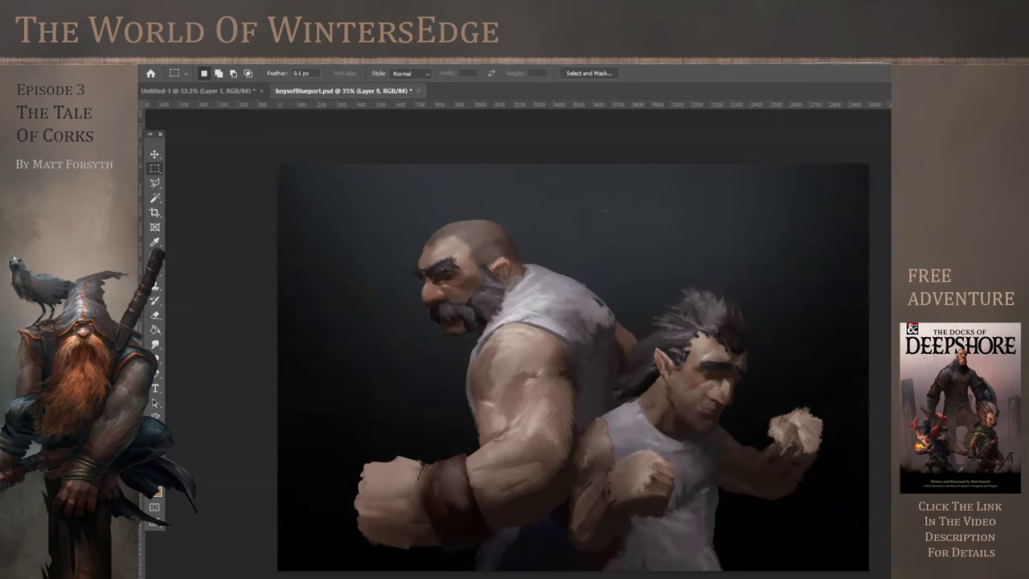
pyautogui.hotkey('ctrl', 'z')
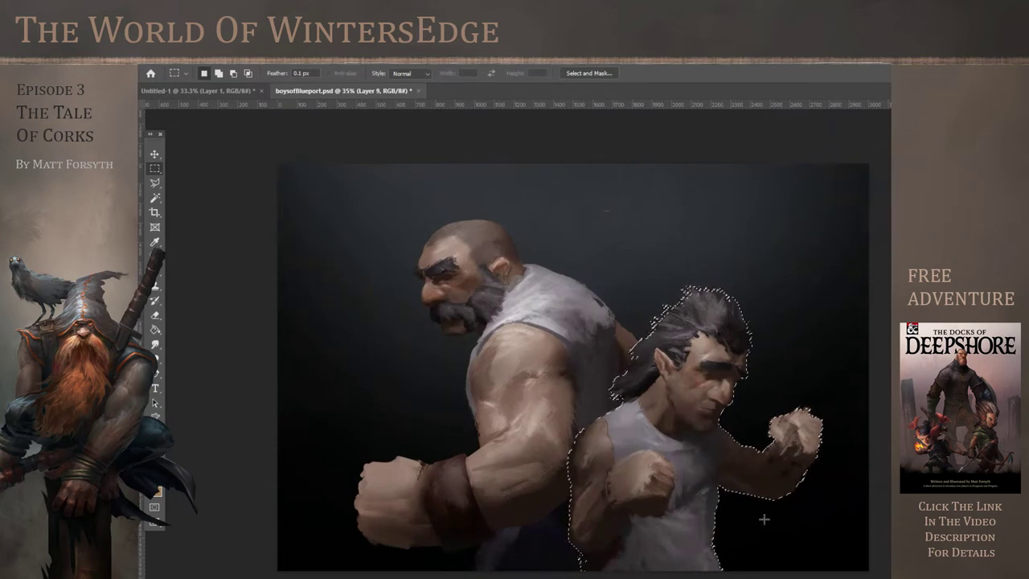
pyautogui.press('b')
pyautogui.click(216, 74)
pyautogui.moveTo(804, 422); pyautogui.dragTo(809, 446)
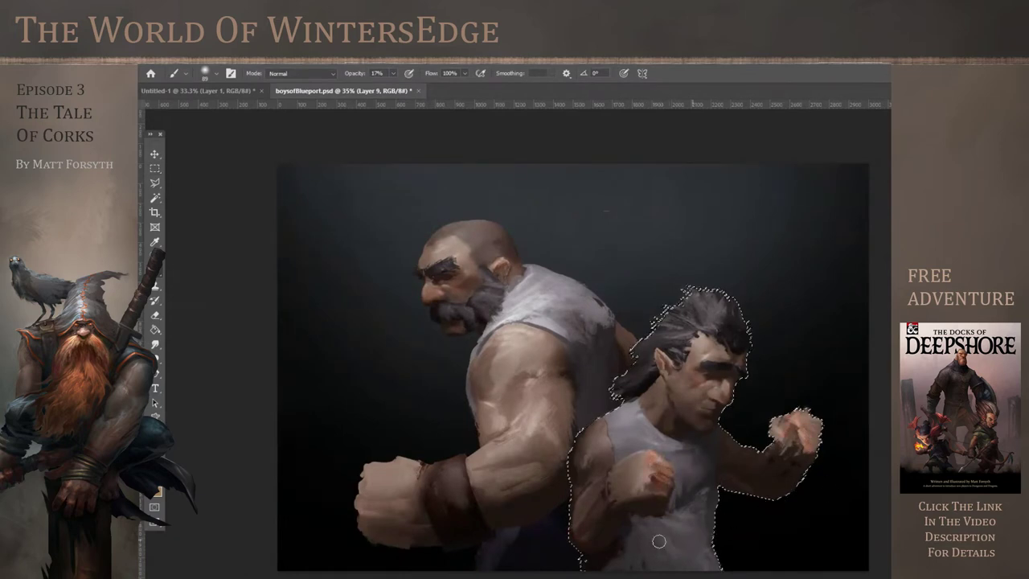
pyautogui.hotkey('ctrl', 'd')
pyautogui.press('m')
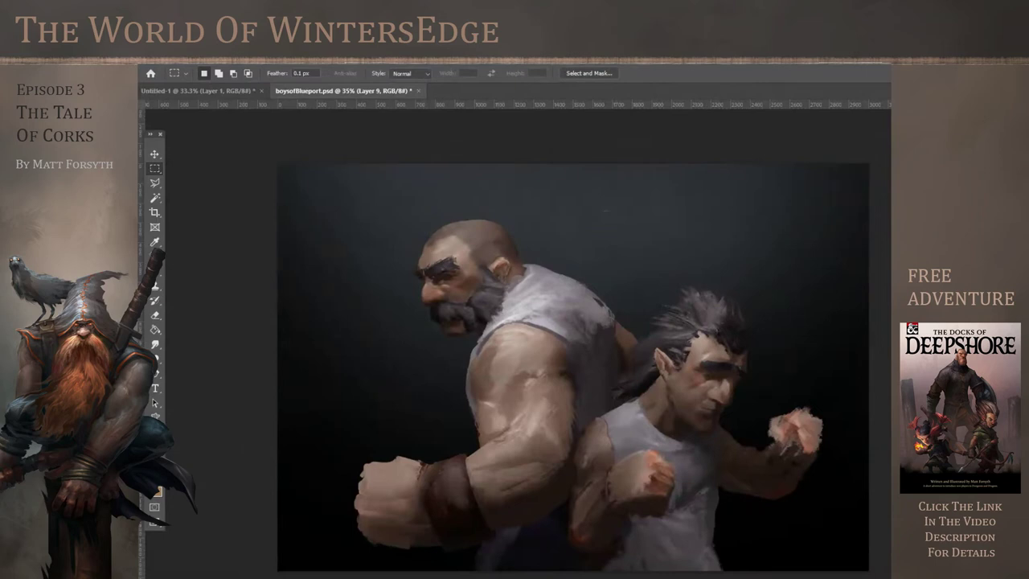
# Tint the giant's fist and elbow red on a new layer with the soft 171 px brush at 17% opacity, and save the document
pyautogui.hotkey('ctrl', 'alt', 'shift', 'n')
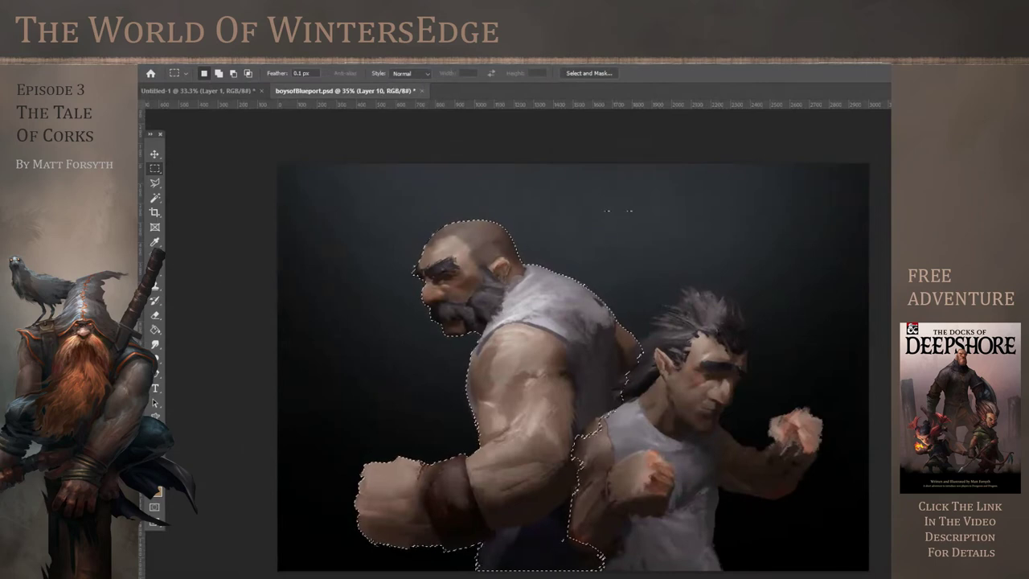
pyautogui.press('b')
pyautogui.click(216, 73)
pyautogui.click(171, 315)
pyautogui.click(377, 464)
pyautogui.moveTo(377, 464); pyautogui.dragTo(342, 541)
pyautogui.moveTo(569, 488); pyautogui.dragTo(541, 487)
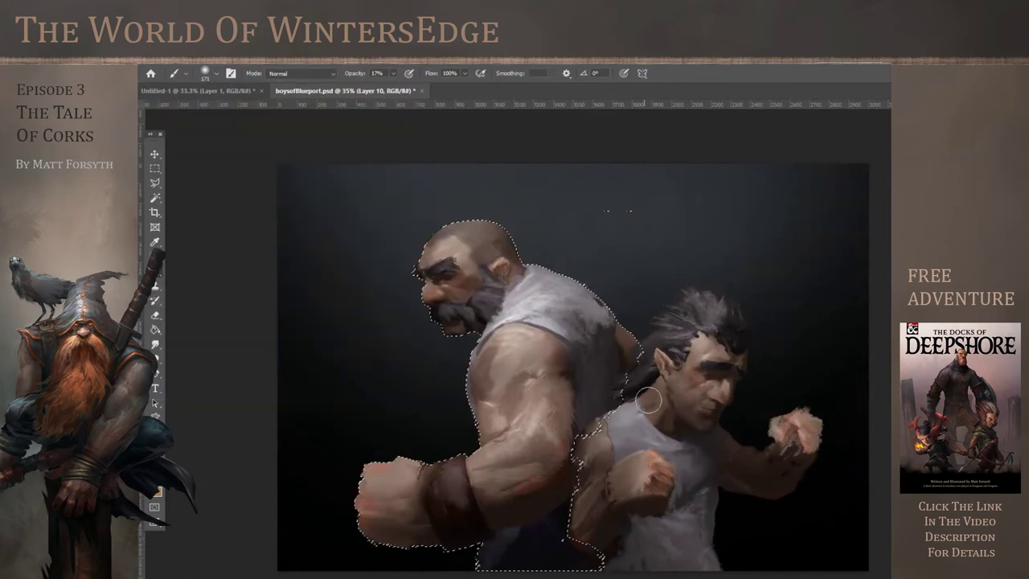
pyautogui.press('m')
pyautogui.click(243, 208)
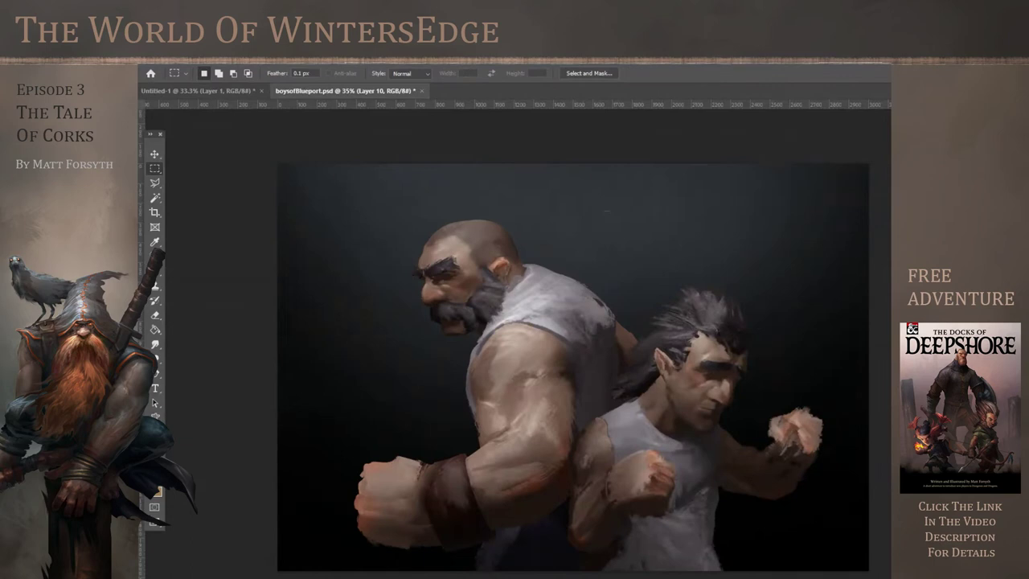
pyautogui.scroll(-2, 805, 542)
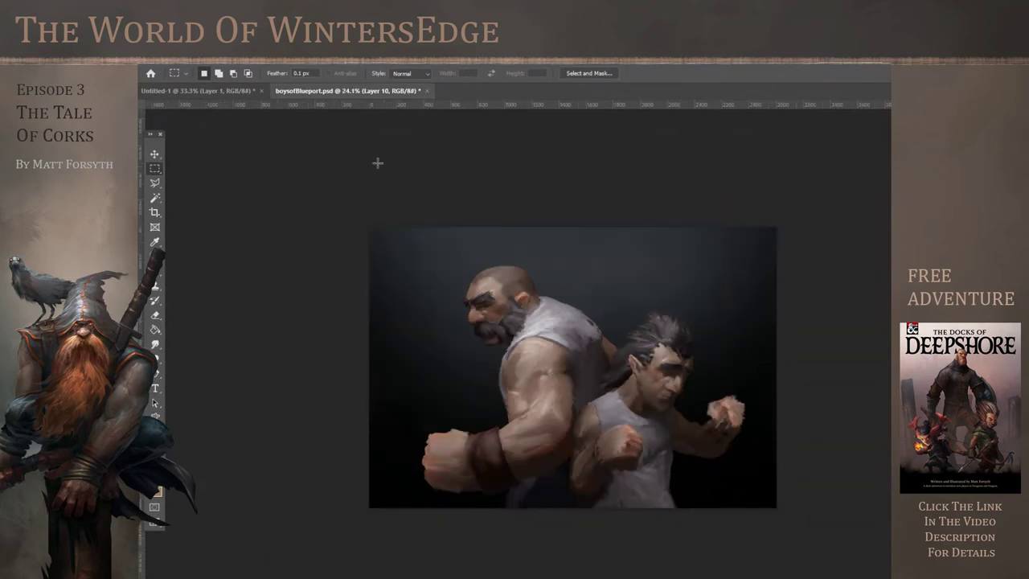
pyautogui.click(157, 61)
pyautogui.click(187, 180)
# Create a new layer, sample a colour from the giant's face and set the brush to Hard Round Pressure Size, 17 px
pyautogui.scroll(2, 521, 365)
pyautogui.scroll(2, 521, 353)
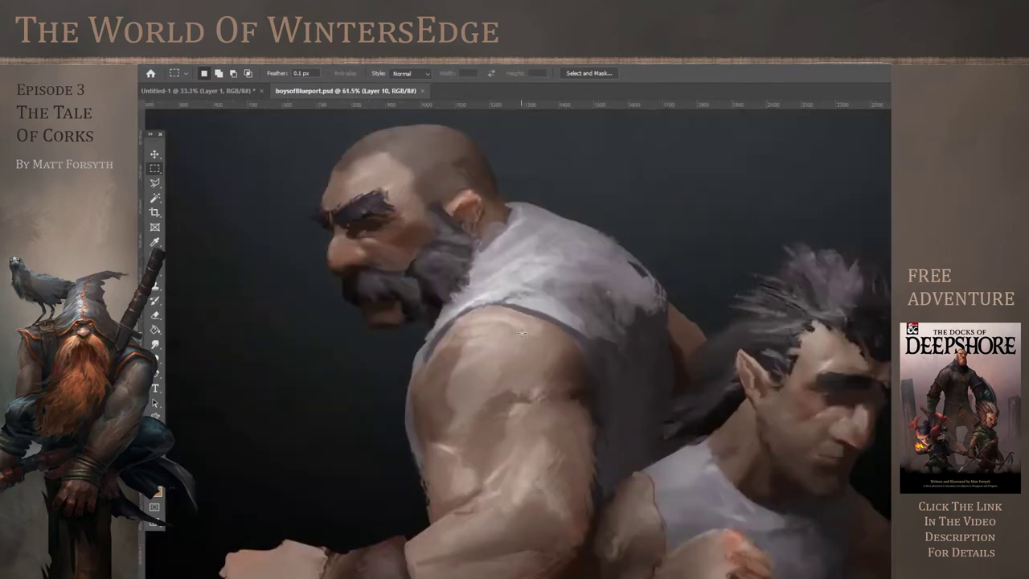
pyautogui.scroll(5, 349, 207)
pyautogui.hotkey('ctrl', 'alt', 'shift', 'n')
pyautogui.click(155, 242)
pyautogui.click(294, 312)
pyautogui.click(159, 272)
pyautogui.click(214, 74)
pyautogui.click(273, 314)
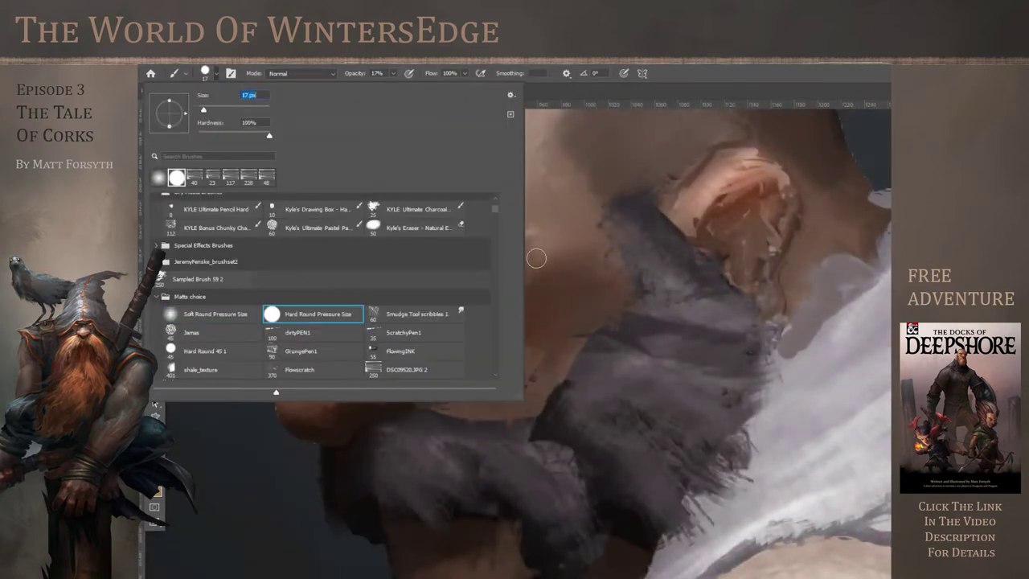
pyautogui.press('Return')
# Paint detail into the giant's eye beneath the brow and blend it with the 29 px Smudge tool at 100% strength
pyautogui.moveTo(384, 263); pyautogui.dragTo(423, 260)
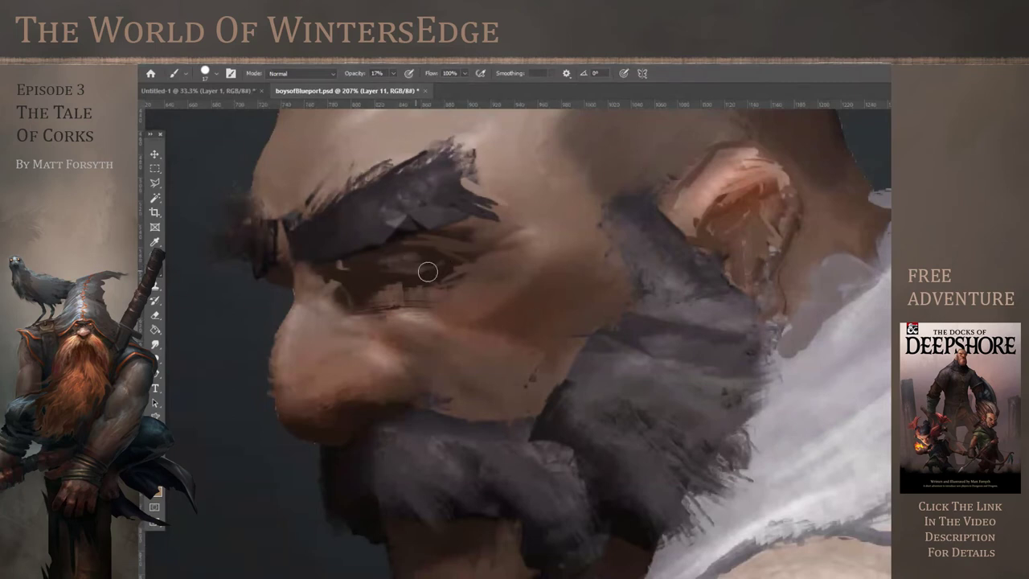
pyautogui.click(155, 344)
pyautogui.moveTo(360, 290)
pyautogui.mouseDown()
pyautogui.moveTo(379, 264)
pyautogui.moveTo(381, 290)
pyautogui.moveTo(414, 260)
pyautogui.moveTo(473, 281)
pyautogui.mouseUp()
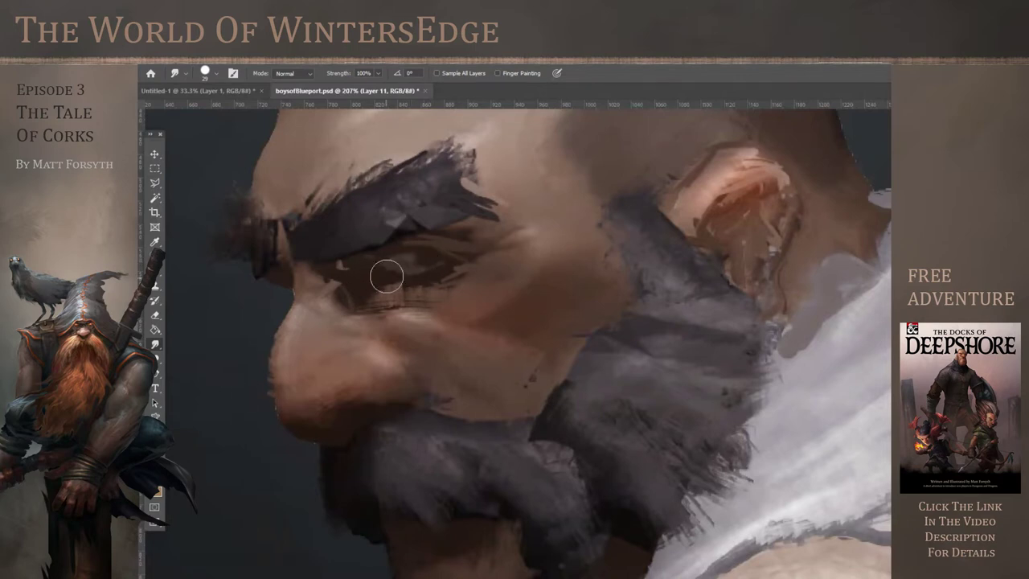
pyautogui.scroll(-9, 432, 375)
pyautogui.scroll(6, 426, 257)
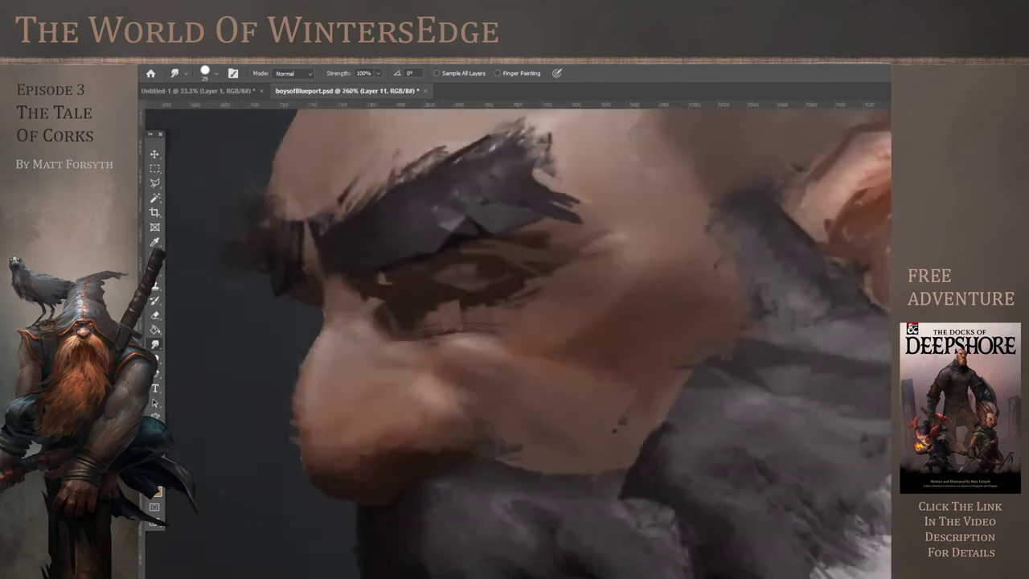
pyautogui.scroll(-5, 619, 402)
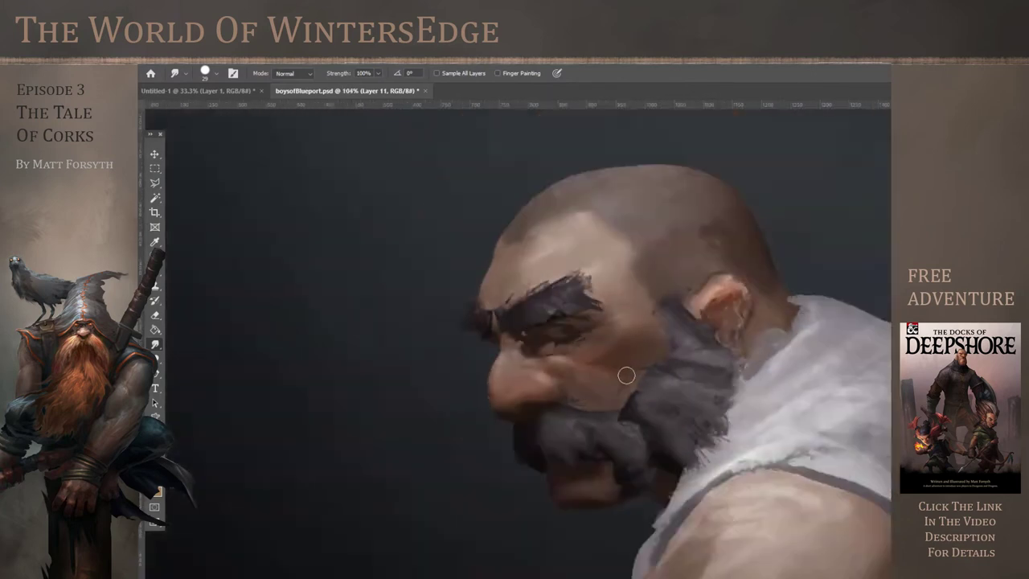
# Add another layer and paint detail around the long-haired man's eyes with the hard 17 px brush at 17% opacity
pyautogui.scroll(3, 376, 419)
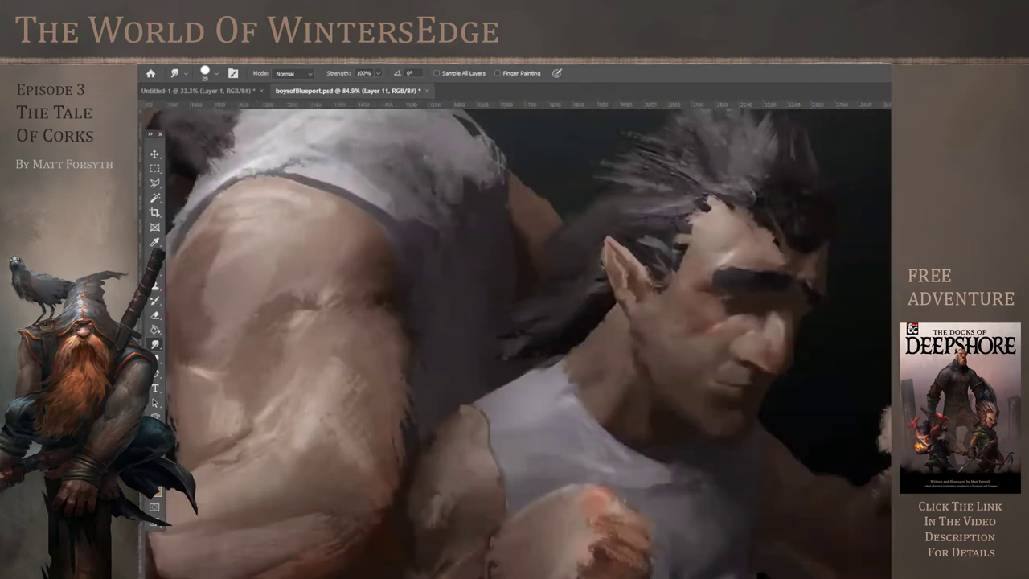
pyautogui.hotkey('ctrl', 'alt', 'shift', 'e')
pyautogui.scroll(-3, 731, 423)
pyautogui.scroll(5, 744, 390)
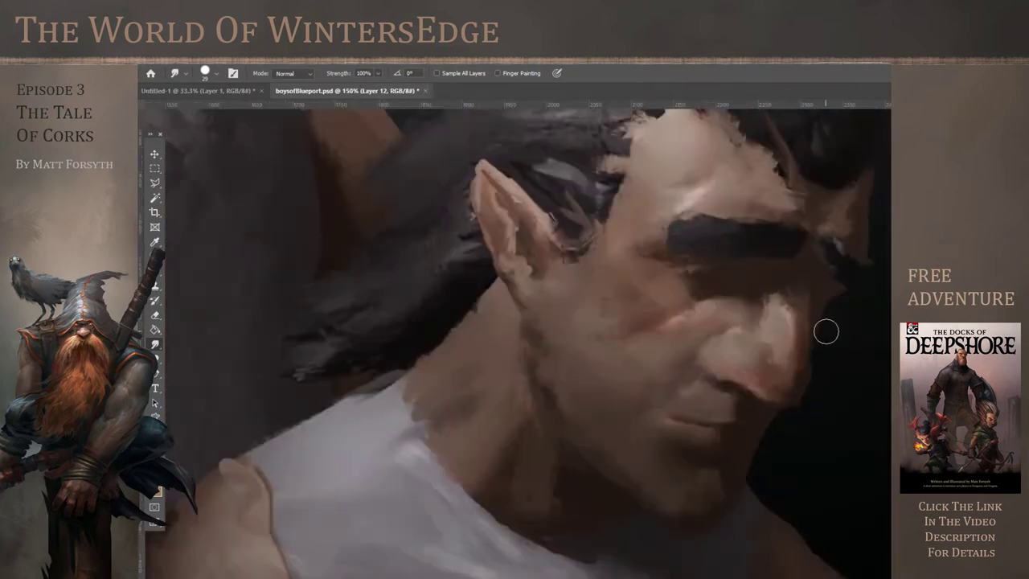
pyautogui.press('b')
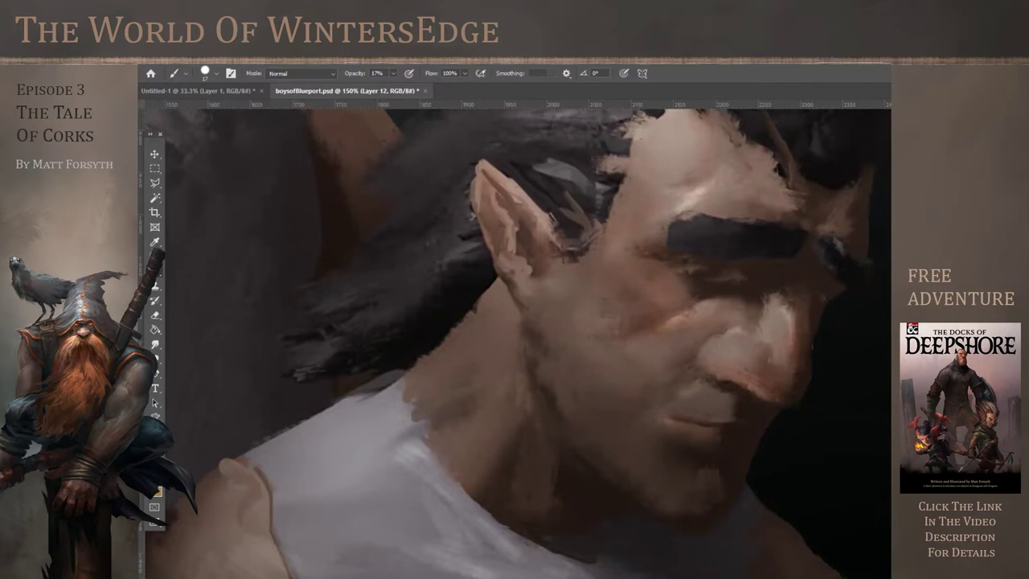
pyautogui.scroll(-4, 820, 378)
pyautogui.scroll(-2, 861, 427)
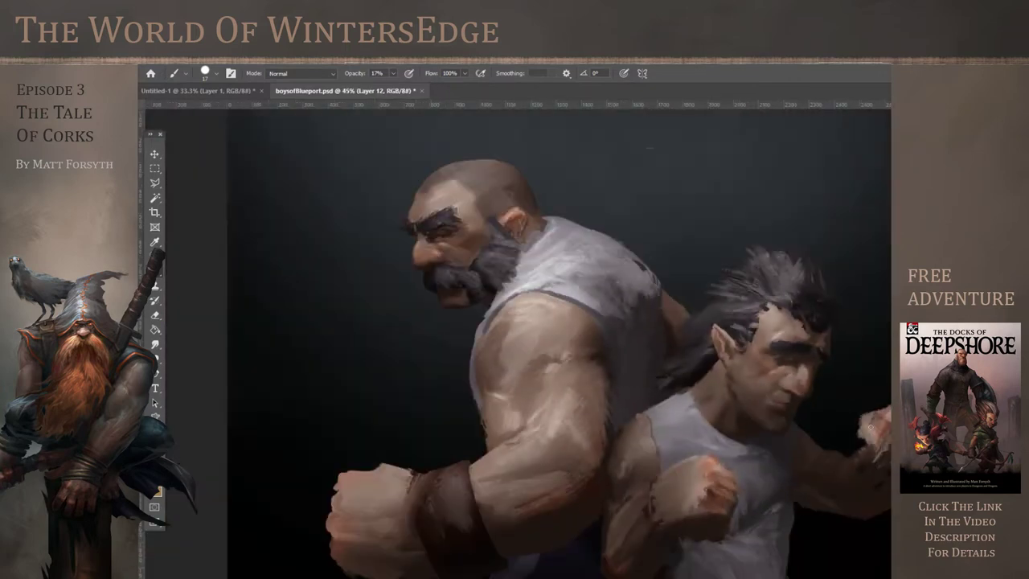
# Smudge the shading beneath the long-haired man's brow with a hard round 15 px tip at 100% strength
pyautogui.scroll(6, 813, 368)
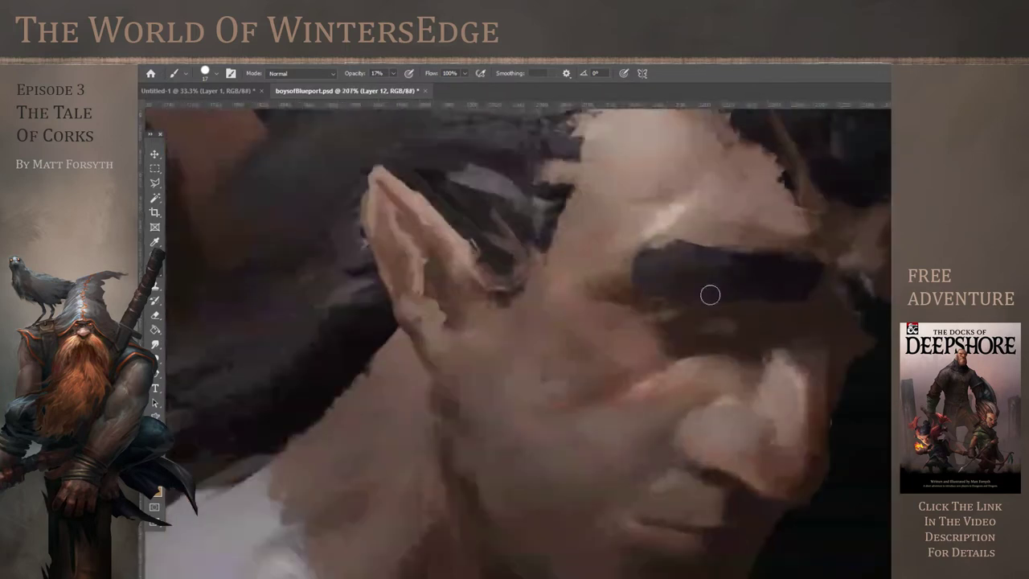
pyautogui.click(155, 344)
pyautogui.click(216, 75)
pyautogui.moveTo(204, 113); pyautogui.dragTo(202, 113)
pyautogui.click(686, 304)
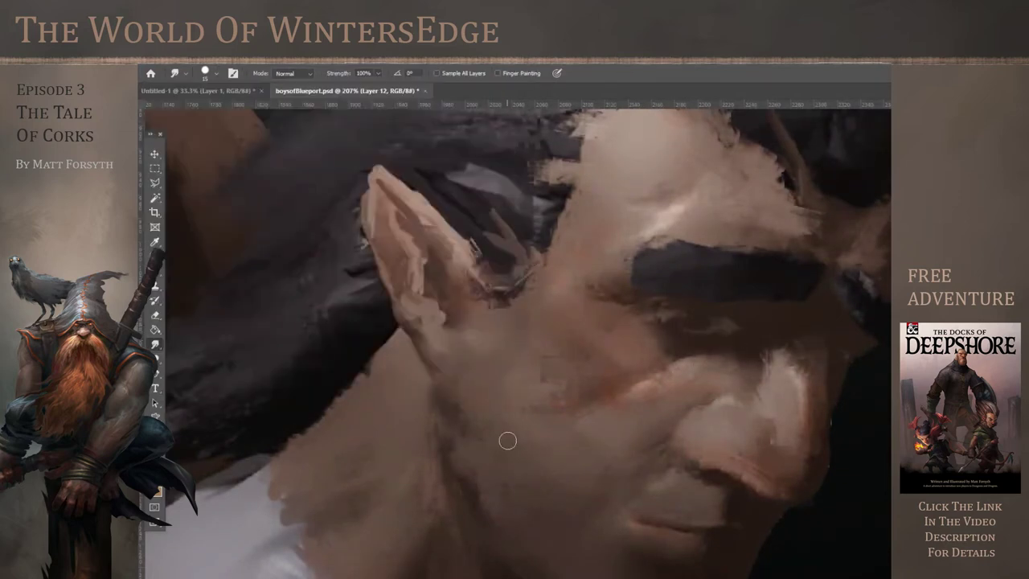
pyautogui.scroll(-6, 523, 438)
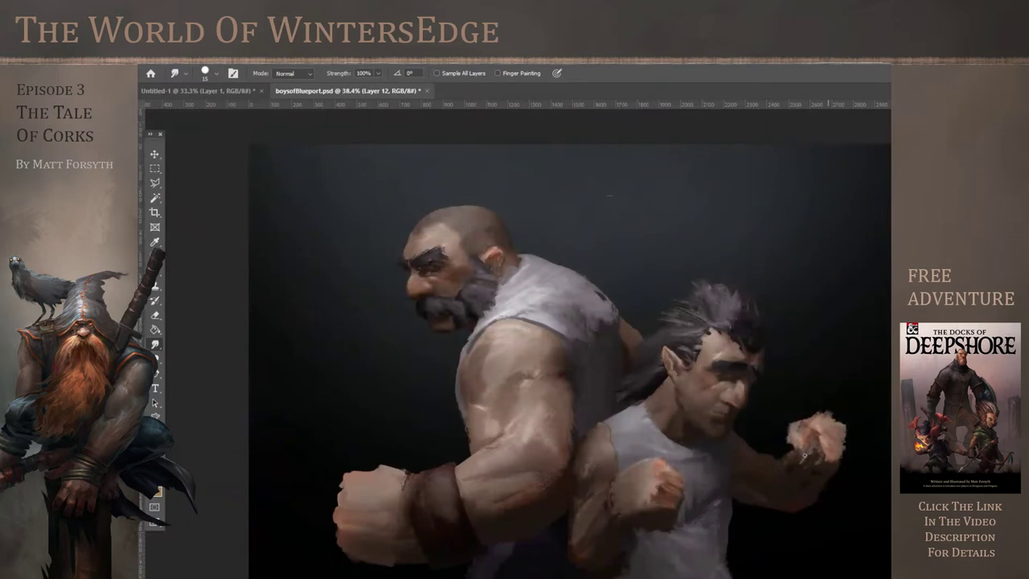
pyautogui.scroll(4, 836, 467)
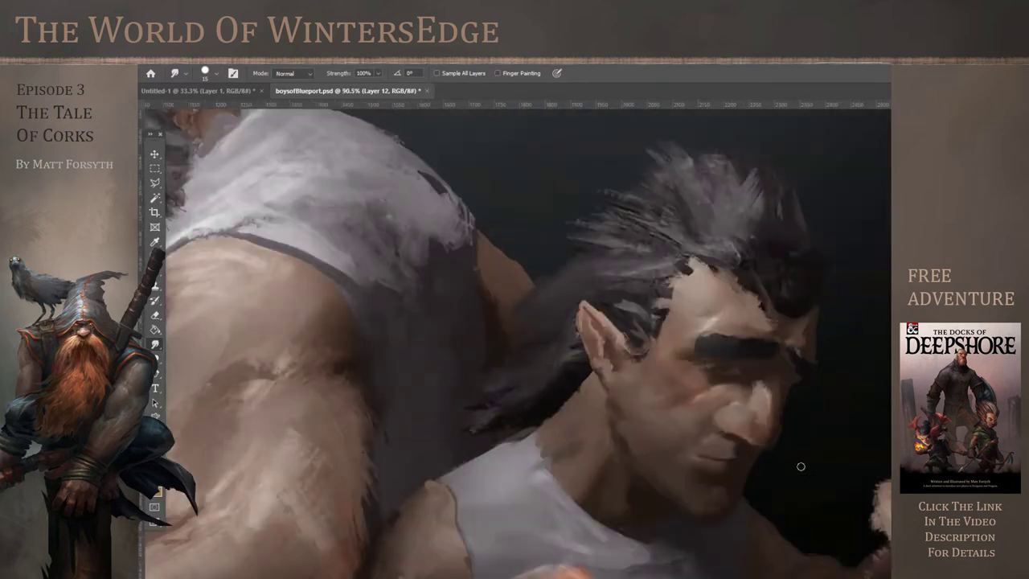
pyautogui.scroll(-4, 871, 479)
pyautogui.scroll(3, 685, 388)
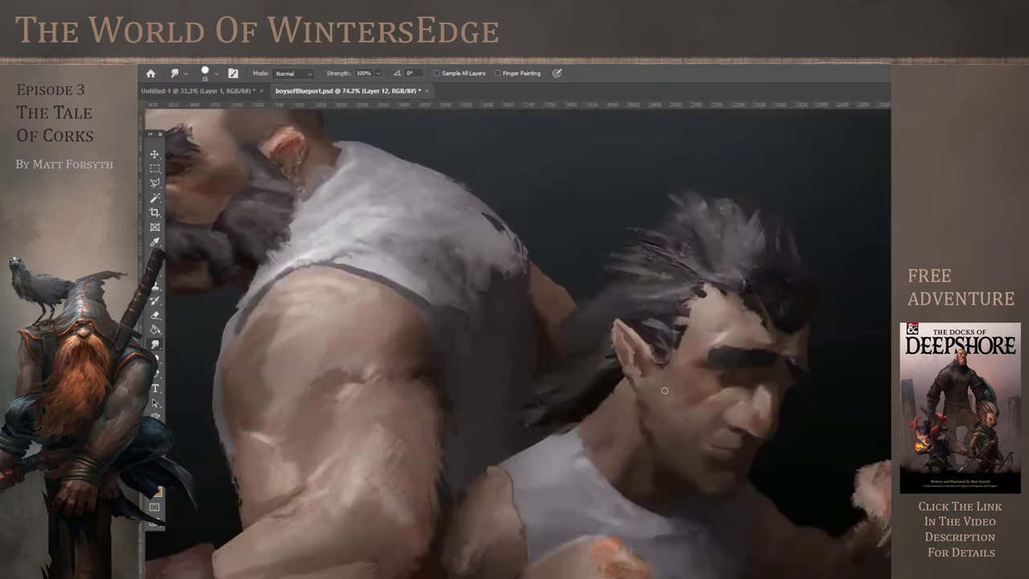
# Add a layer with the long-haired man selected, choose a new tint colour and set a soft round pressure brush to 64 px
pyautogui.press('v')
pyautogui.scroll(-3, 684, 562)
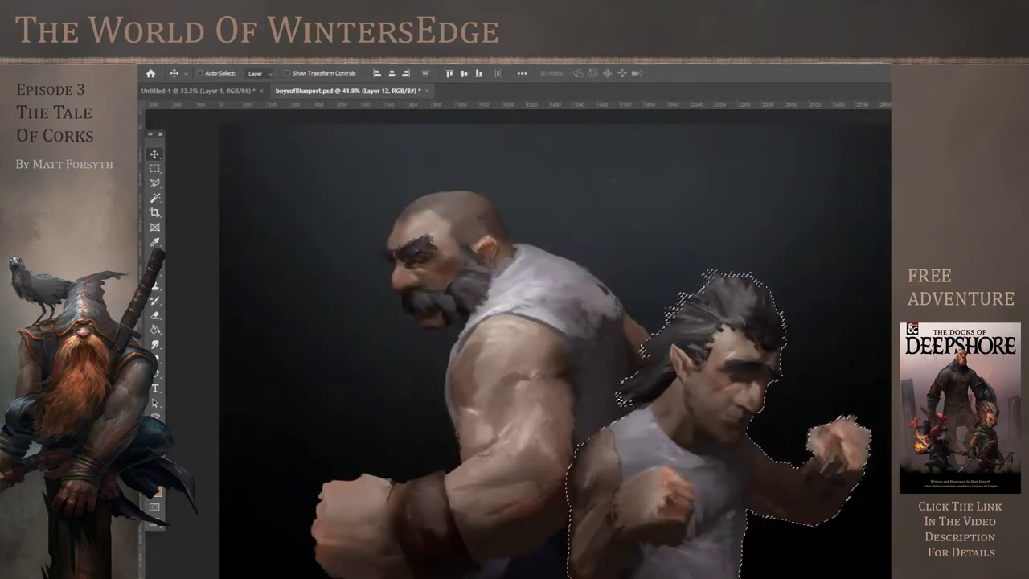
pyautogui.scroll(4, 773, 474)
pyautogui.scroll(1, 773, 458)
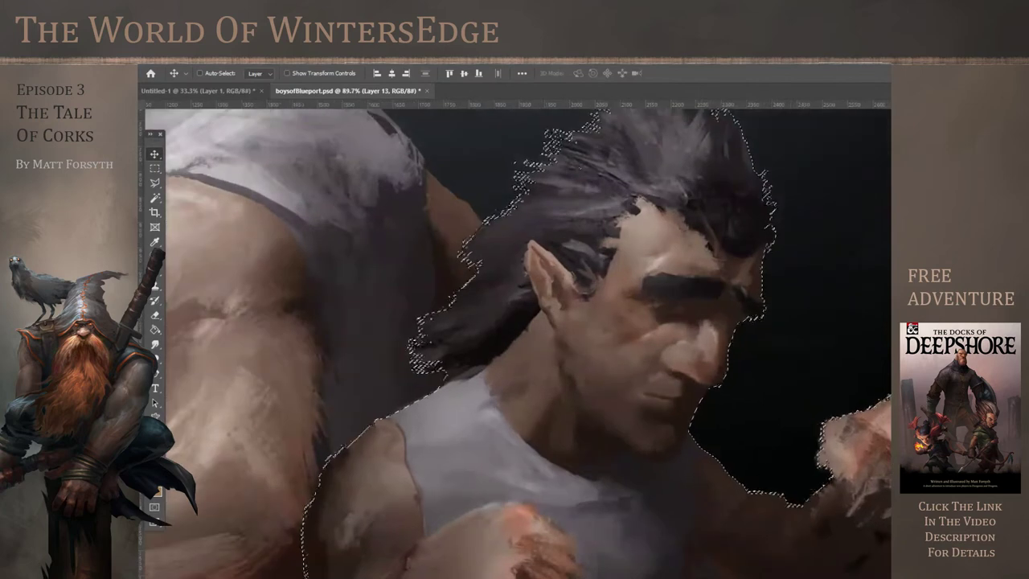
pyautogui.click(154, 488)
pyautogui.click(855, 324)
pyautogui.click(740, 348)
pyautogui.click(969, 273)
pyautogui.press('b')
pyautogui.click(216, 74)
pyautogui.click(177, 178)
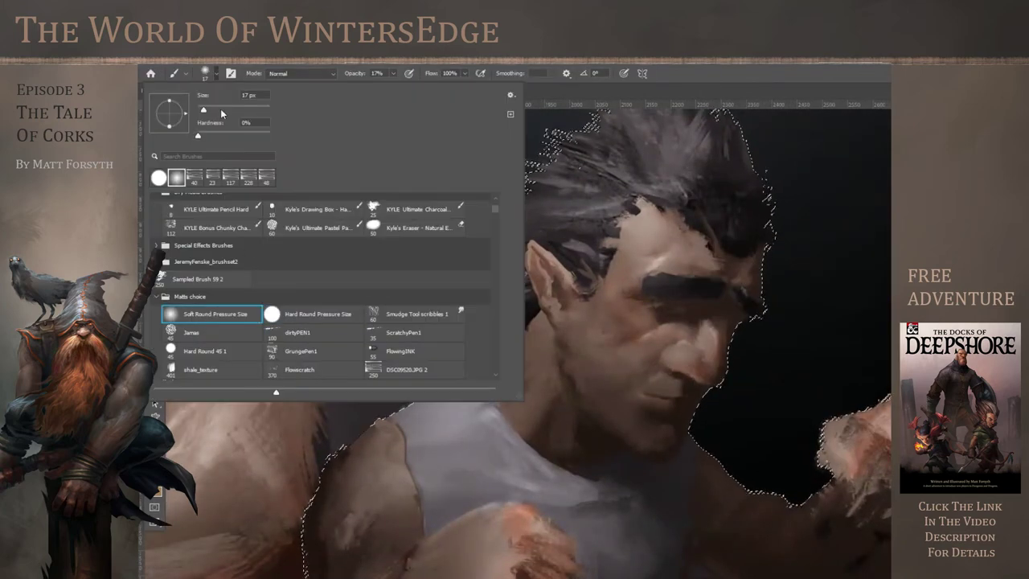
pyautogui.click(221, 110)
pyautogui.click(673, 450)
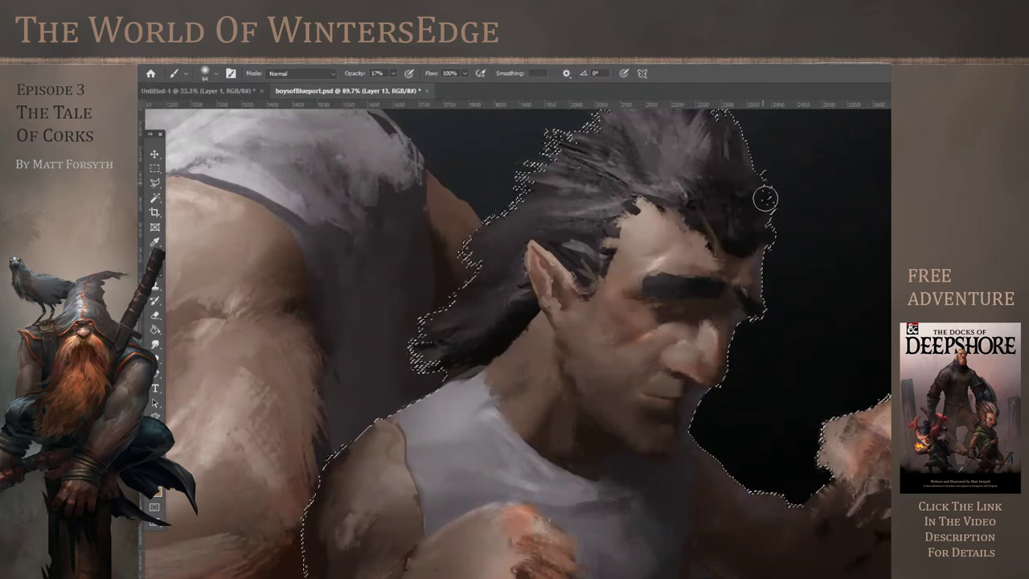
# Tint the long-haired man within his outline using the soft 64 px brush at 17% opacity, and deselect
pyautogui.moveTo(805, 435); pyautogui.dragTo(768, 435)
pyautogui.press('m')
pyautogui.hotkey('ctrl', 'd')
pyautogui.moveTo(652, 386)
pyautogui.mouseDown()
pyautogui.moveTo(609, 362)
pyautogui.moveTo(680, 378)
pyautogui.moveTo(639, 380)
pyautogui.mouseUp()
pyautogui.scroll(2, 432, 382)
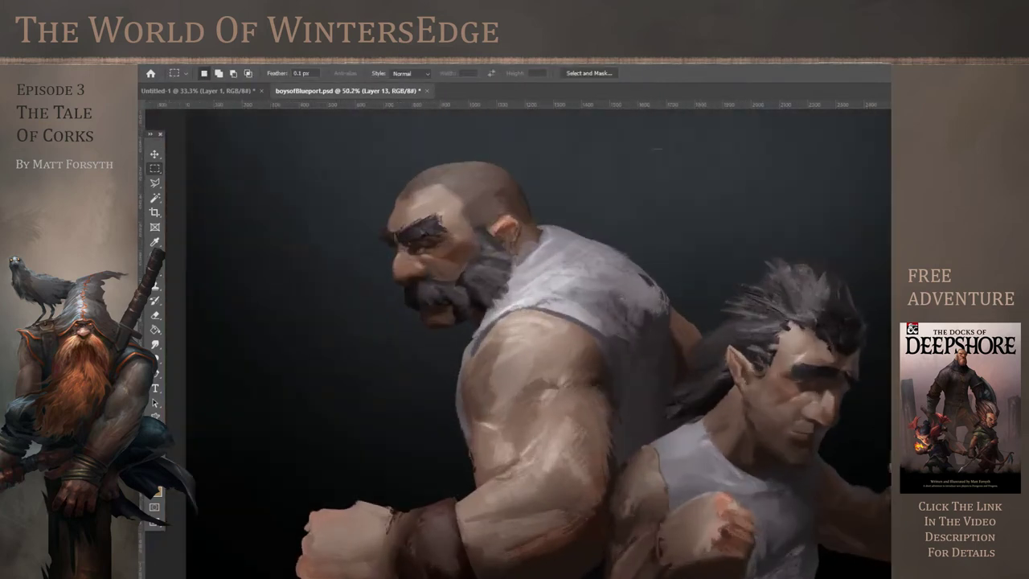
# Select the giant's outline, add a new layer and tint him with the soft 64 px brush at 17% opacity
pyautogui.hotkey('ctrl', 'shift', 'd')
pyautogui.hotkey('ctrl', 'alt', 'shift', 'n')
pyautogui.scroll(5, 411, 242)
pyautogui.press('b')
pyautogui.press('b')
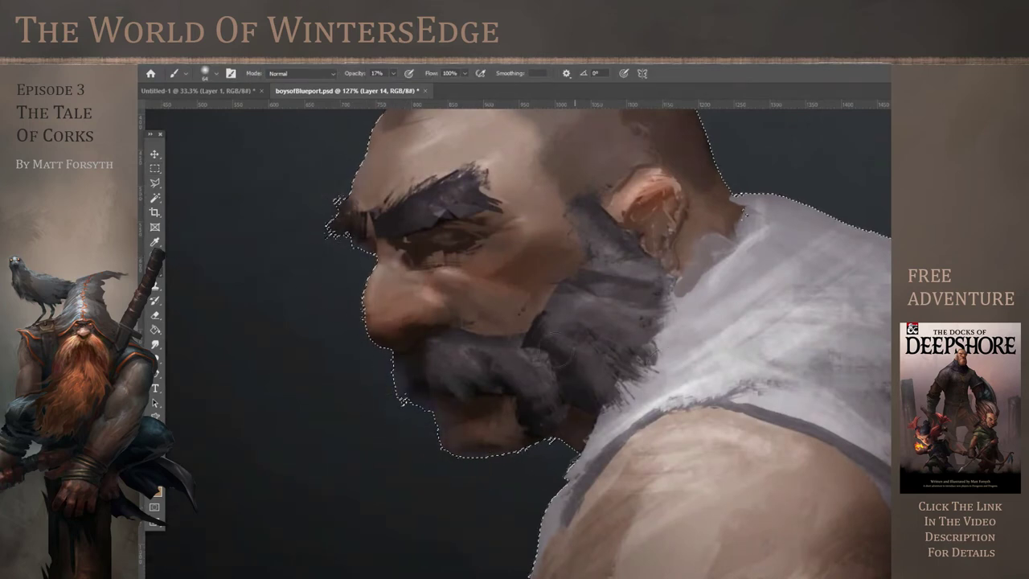
pyautogui.scroll(-4, 579, 374)
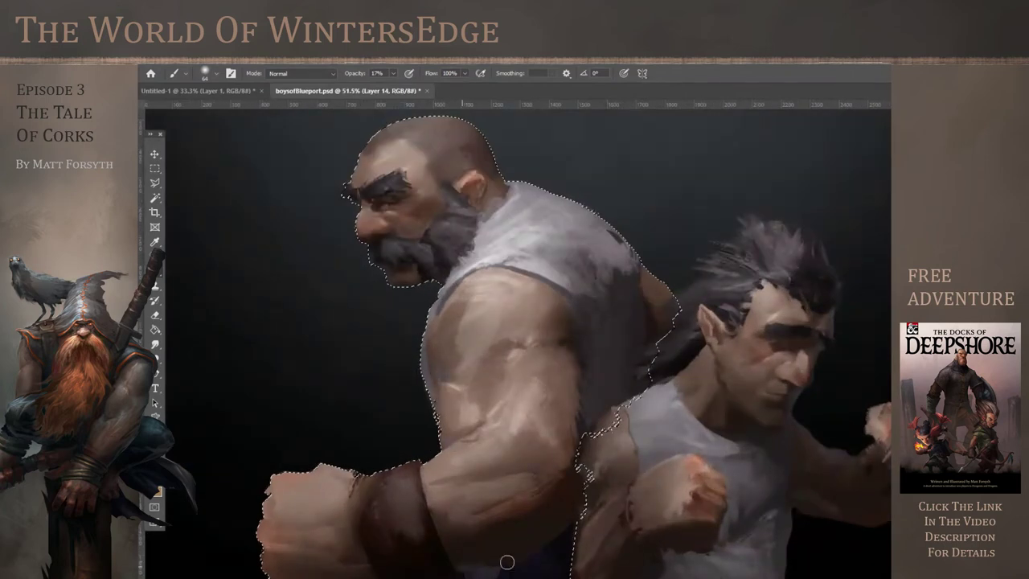
# Smudge the giant's trousers below the elbow with the textured 55 px tip at 100% strength
pyautogui.press('r')
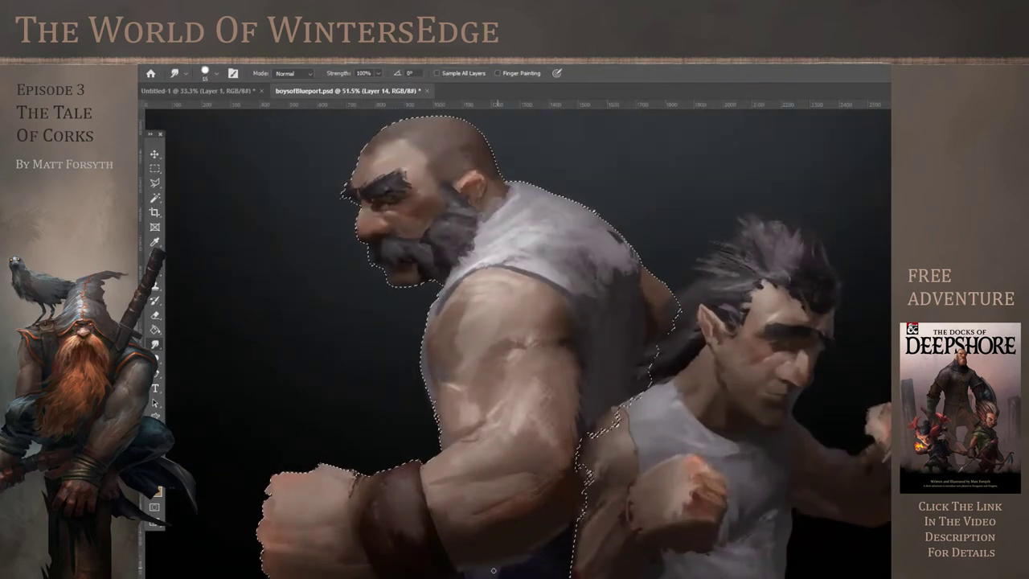
pyautogui.click(207, 73)
pyautogui.click(193, 177)
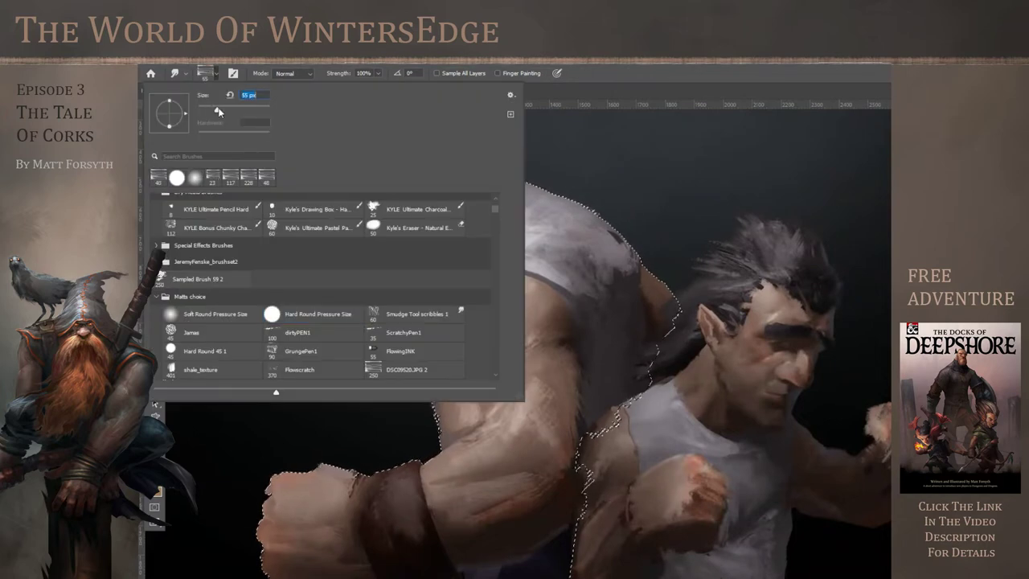
pyautogui.click(530, 540)
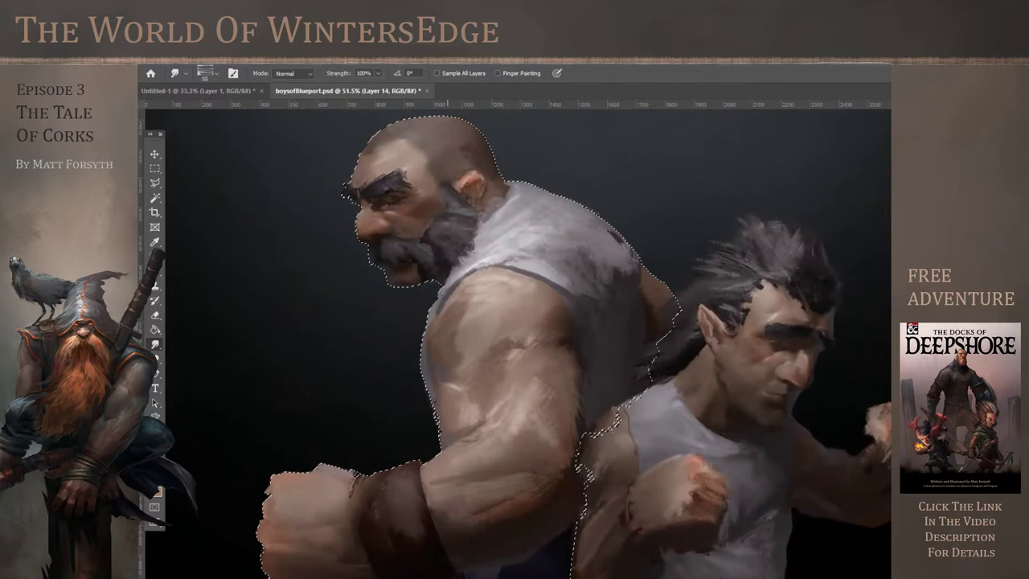
# Deselect the giant's outline and save the document
pyautogui.scroll(-2, 529, 353)
pyautogui.press('m')
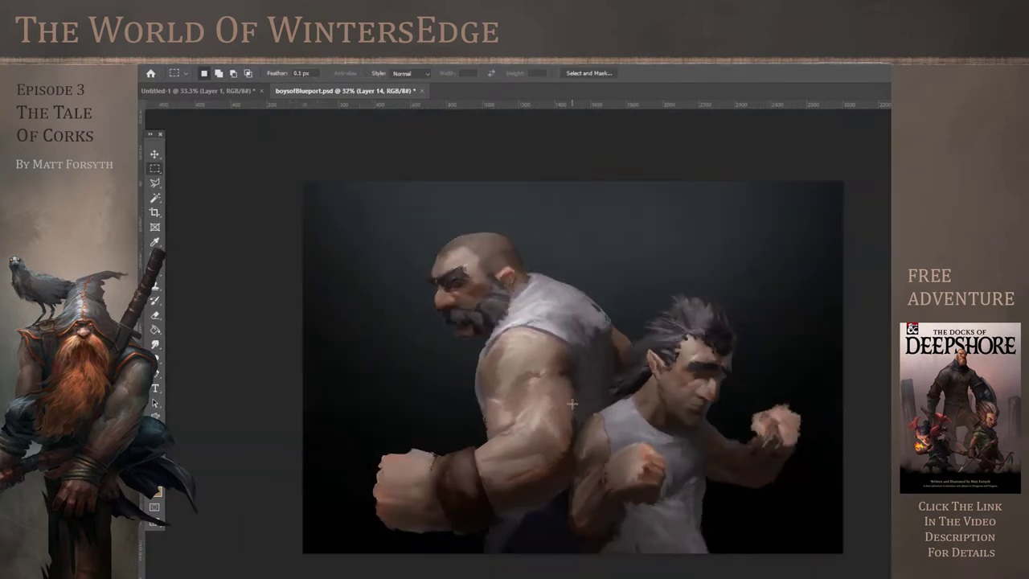
pyautogui.scroll(-1, 529, 374)
pyautogui.hotkey('ctrl', 'd')
pyautogui.click(161, 57)
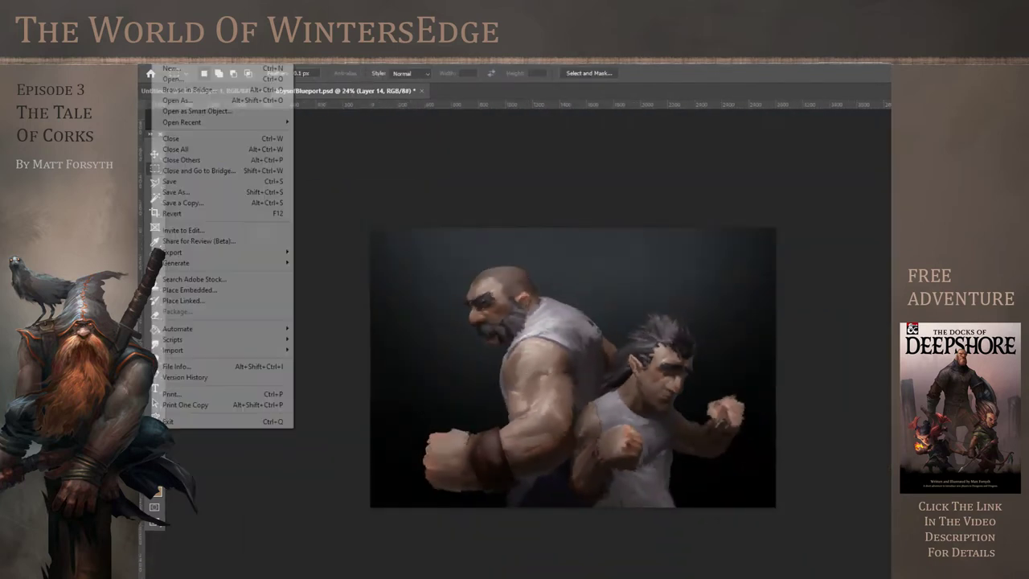
pyautogui.click(182, 182)
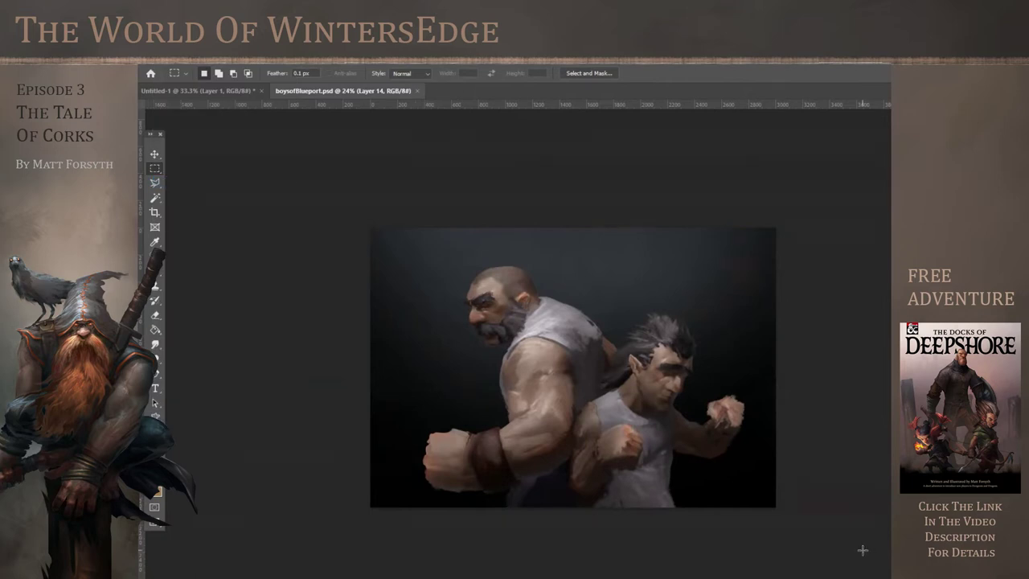
# Merge the tint layer down, add a new layer, sample a skin tone and set the hard round brush to 17 px
pyautogui.scroll(5, 672, 411)
pyautogui.hotkey('ctrl', 'e')
pyautogui.hotkey('ctrl', 'alt', 'shift', 'n')
pyautogui.click(156, 242)
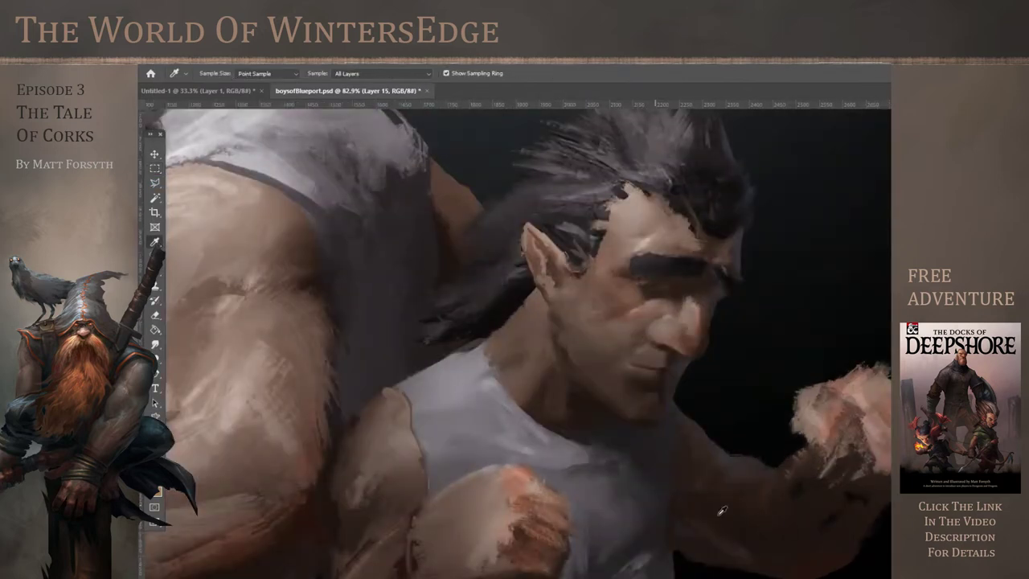
pyautogui.press('b')
pyautogui.click(215, 74)
pyautogui.click(194, 178)
pyautogui.moveTo(201, 110); pyautogui.dragTo(205, 110)
# Paint finger and shadow detail on the long-haired man's far raised fist at 17% opacity and smudge it with the textured tip
pyautogui.moveTo(856, 400)
pyautogui.mouseDown()
pyautogui.moveTo(879, 394)
pyautogui.moveTo(872, 399)
pyautogui.mouseUp()
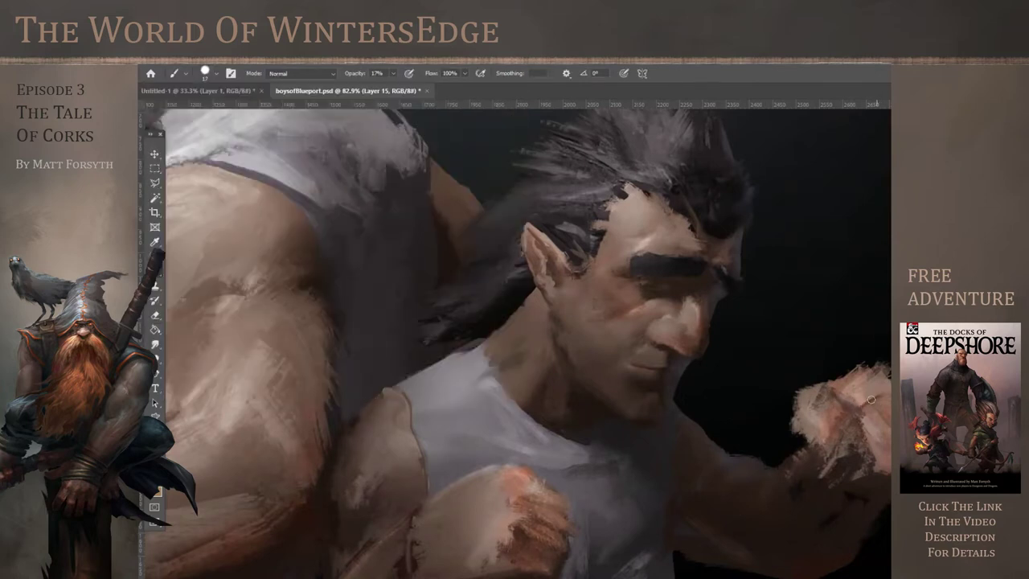
pyautogui.moveTo(832, 407)
pyautogui.mouseDown()
pyautogui.moveTo(866, 448)
pyautogui.moveTo(859, 460)
pyautogui.moveTo(878, 393)
pyautogui.moveTo(854, 407)
pyautogui.moveTo(836, 384)
pyautogui.mouseUp()
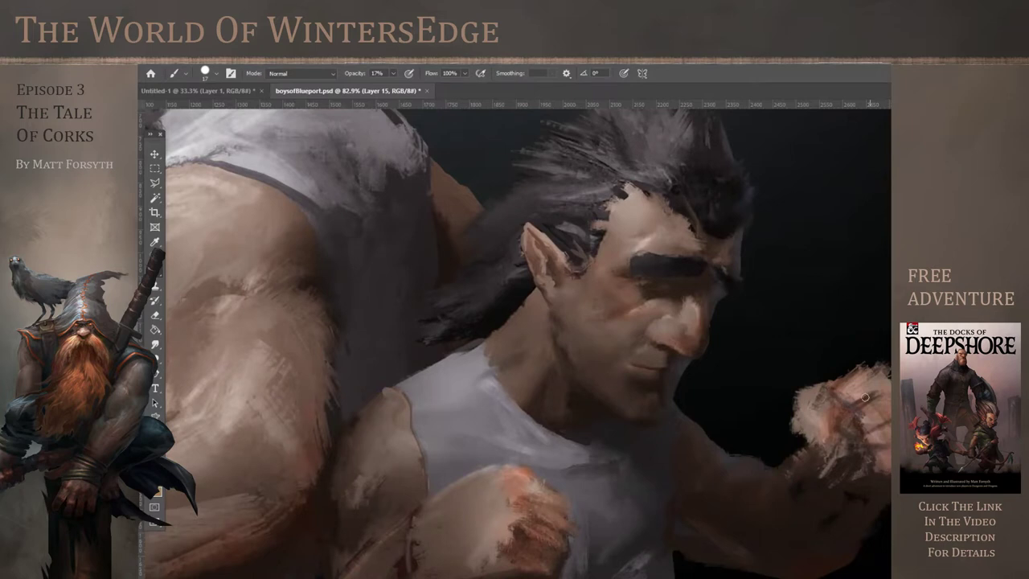
pyautogui.press('r')
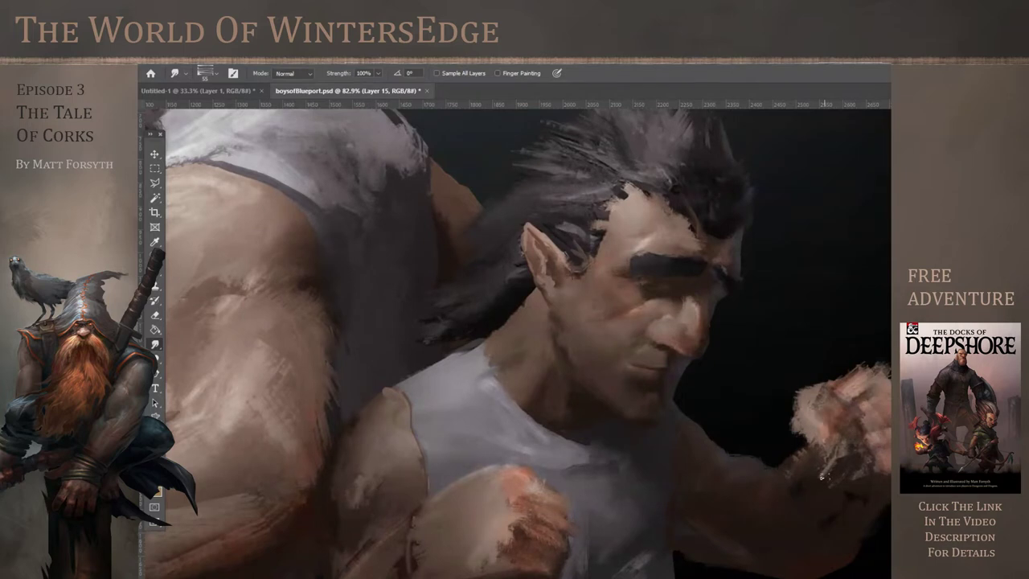
pyautogui.hotkey('ctrl', '0')
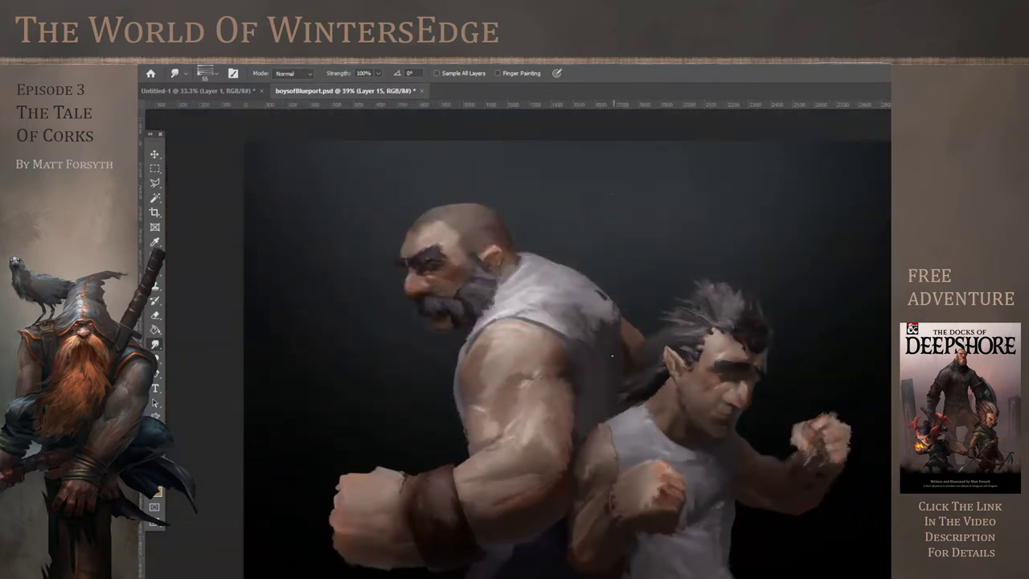
# Merge the fist detail down into Layer 2 copy and smudge the long-haired man's near fist with the textured 55 px tip
pyautogui.scroll(7, 658, 500)
pyautogui.hotkey('ctrl', 'e')
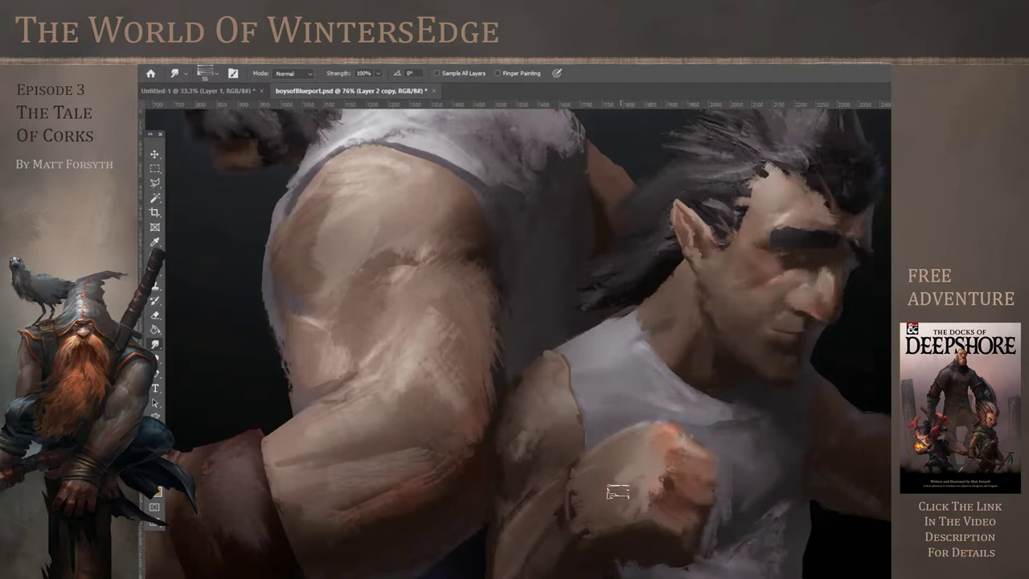
pyautogui.moveTo(600, 447); pyautogui.dragTo(651, 421)
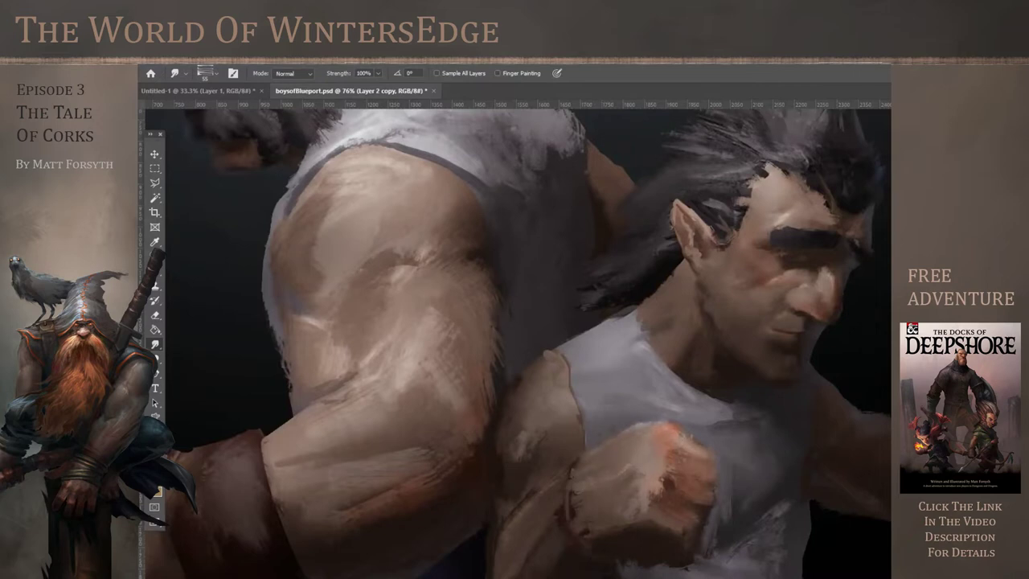
# Finish smudging the edge of the long-haired man's shoulder and shirt strap, and save the document
pyautogui.moveTo(582, 366); pyautogui.dragTo(566, 355)
pyautogui.scroll(-5, 538, 459)
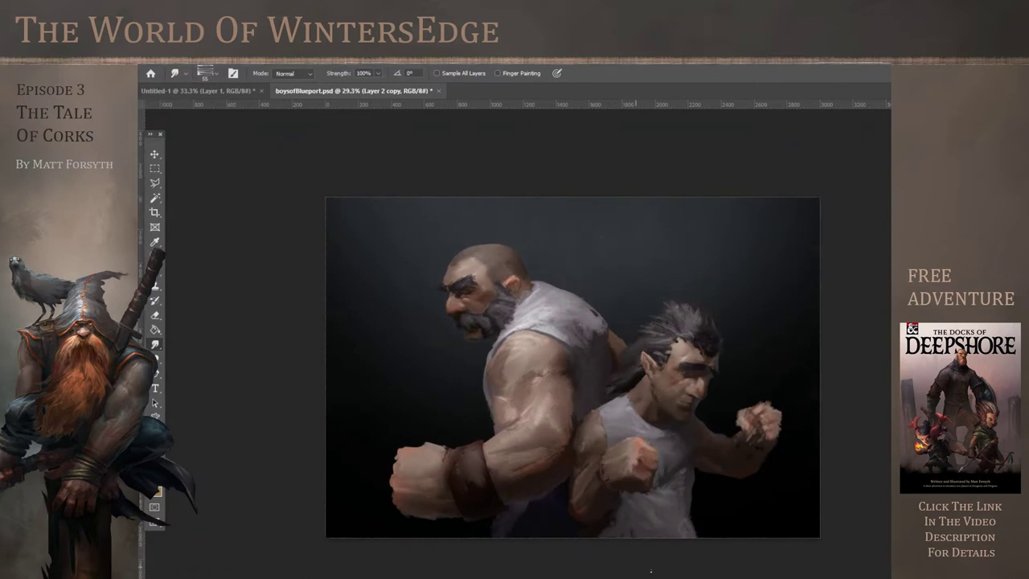
pyautogui.click(159, 59)
pyautogui.click(183, 182)
# Load the long-haired man's outline as a selection, add a new layer and choose a foreground tint colour
pyautogui.scroll(4, 515, 313)
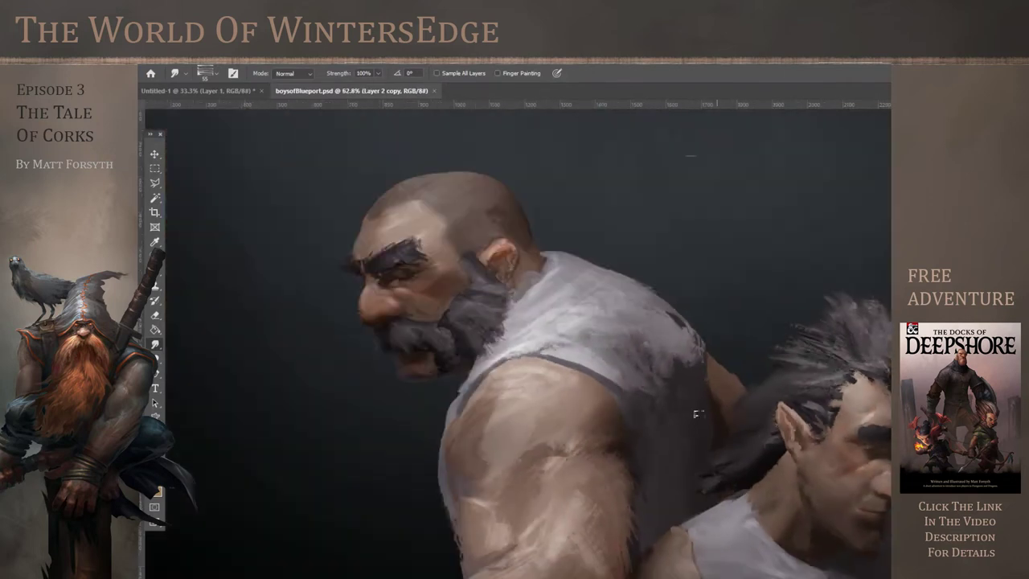
pyautogui.click(957, 426)
pyautogui.press('v')
pyautogui.keyDown('ctrl'); pyautogui.click(395, 272); pyautogui.keyUp('ctrl')
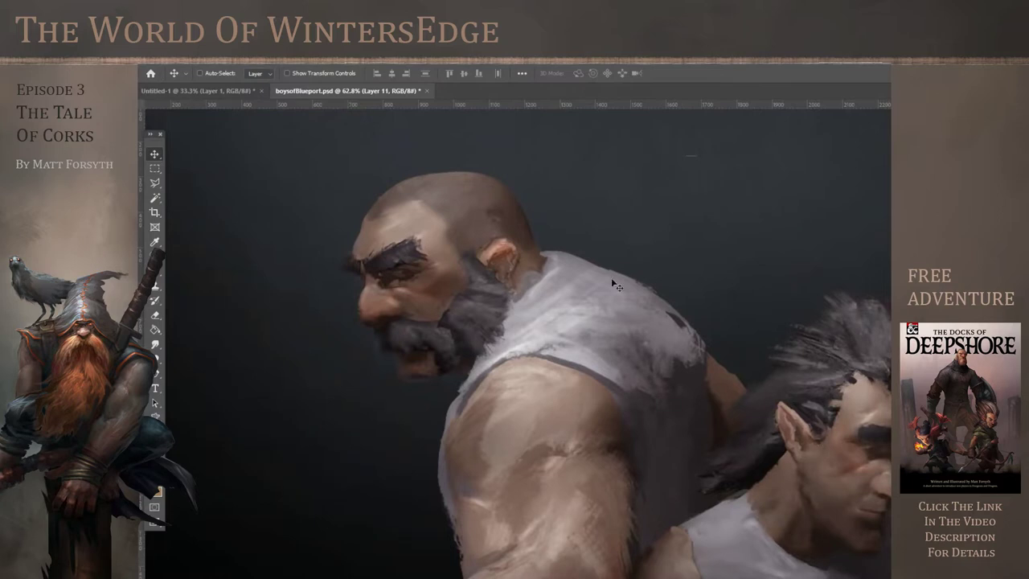
pyautogui.scroll(-2, 595, 306)
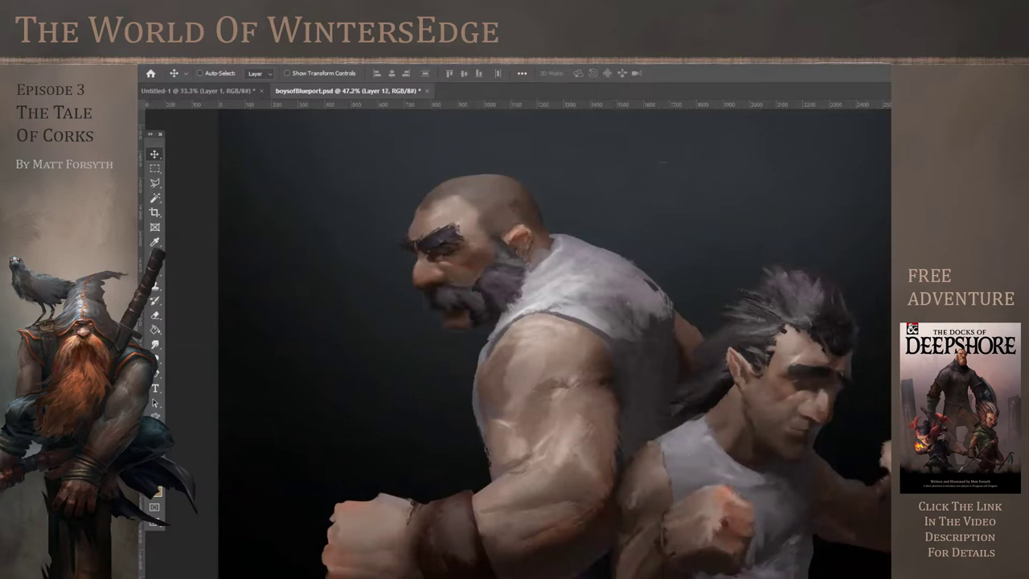
pyautogui.hotkey('ctrl', 'alt', 'shift', 'n')
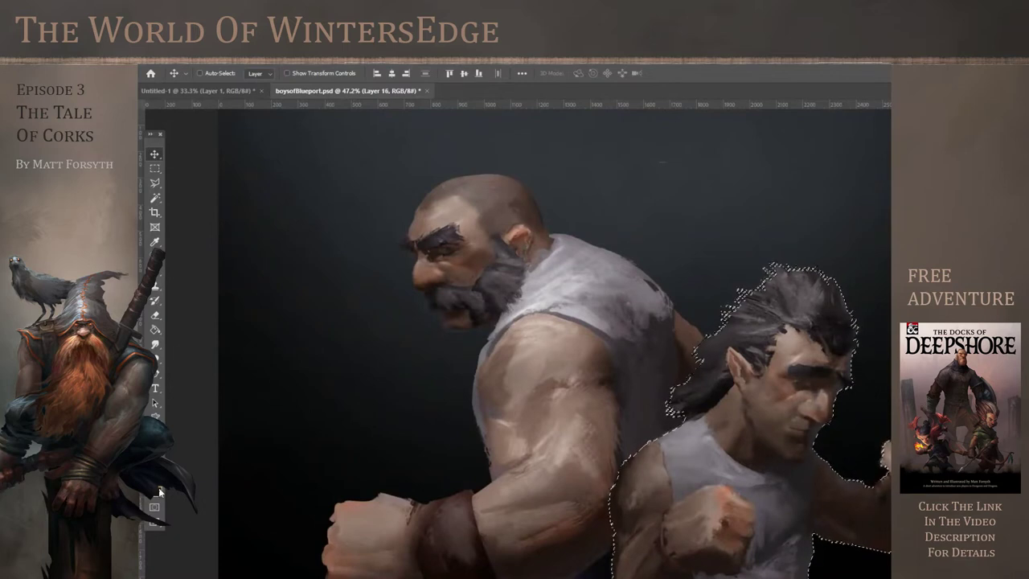
pyautogui.click(158, 491)
pyautogui.press('Return')
pyautogui.press('v')
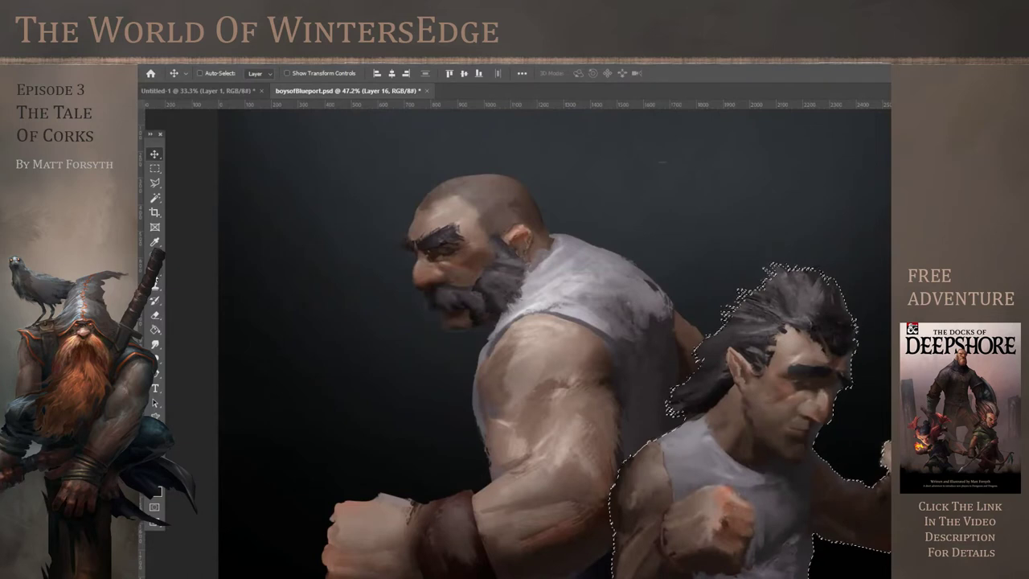
# Tint the long-haired man's hair, face and near fist with the soft round brush at 161 px and 17% opacity
pyautogui.press('b')
pyautogui.click(213, 74)
pyautogui.click(215, 314)
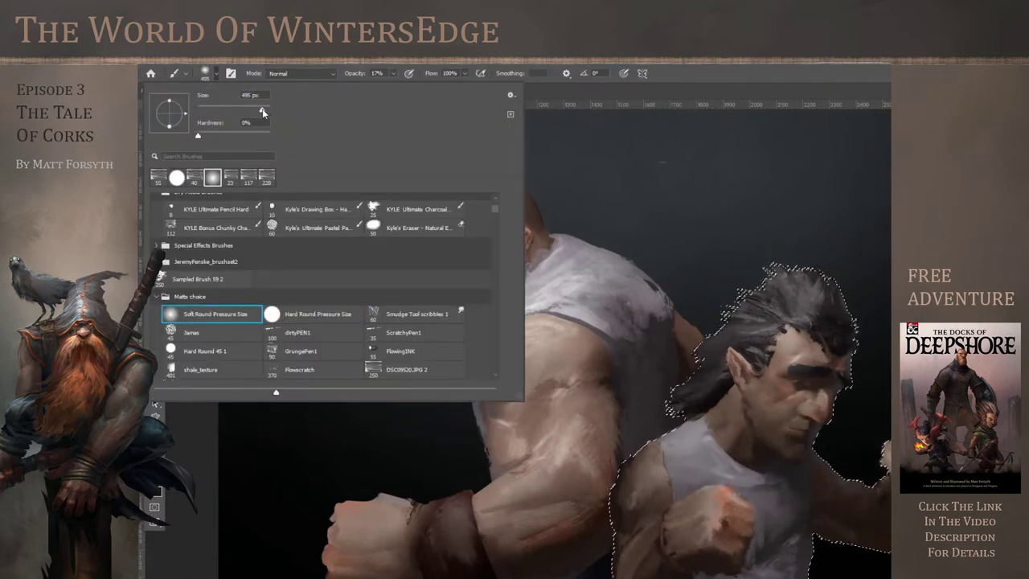
pyautogui.moveTo(262, 108); pyautogui.dragTo(260, 109)
pyautogui.moveTo(750, 302); pyautogui.dragTo(783, 316)
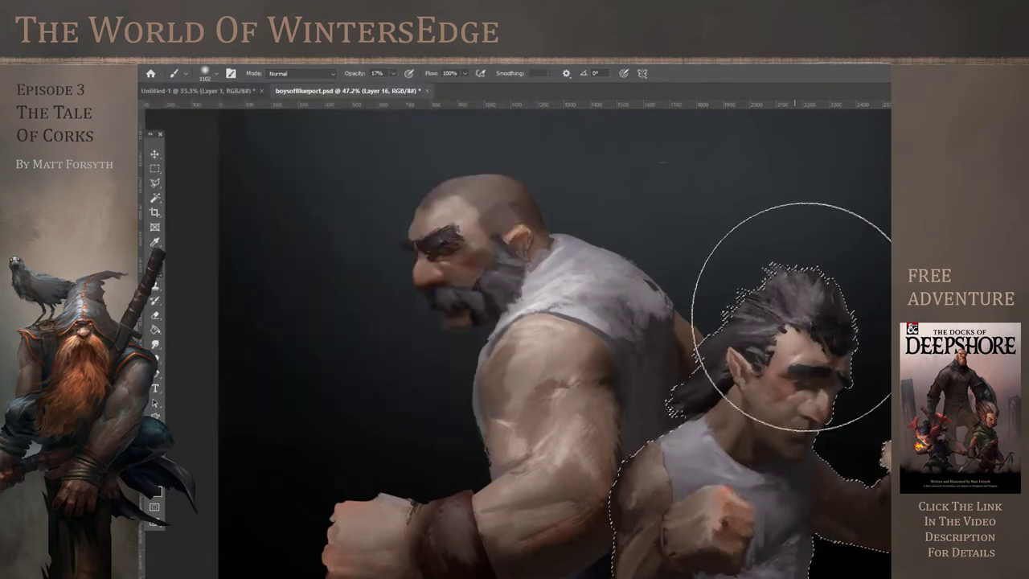
pyautogui.click(207, 74)
pyautogui.moveTo(260, 109); pyautogui.dragTo(244, 110)
pyautogui.click(854, 346)
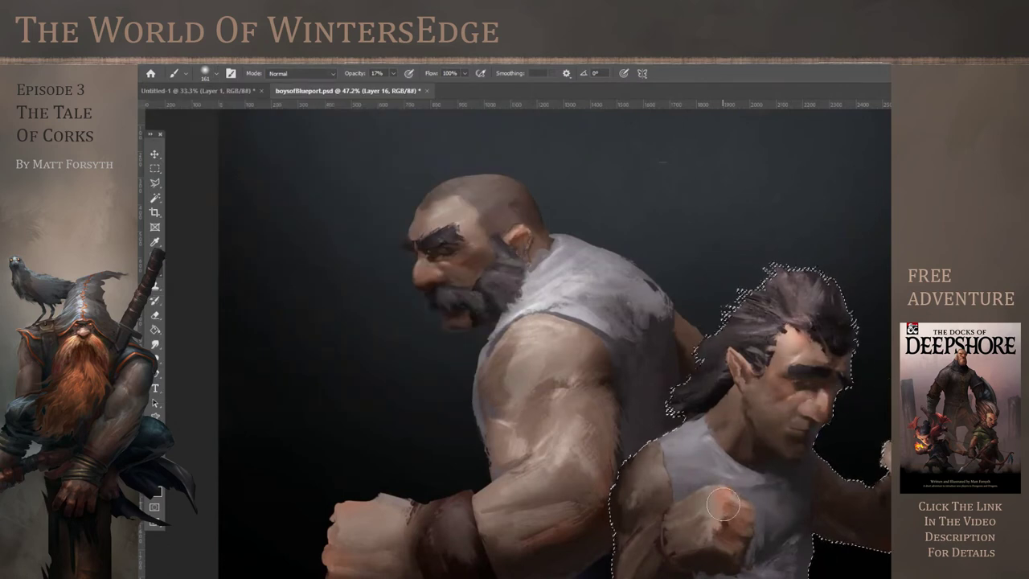
pyautogui.scroll(-6, 858, 457)
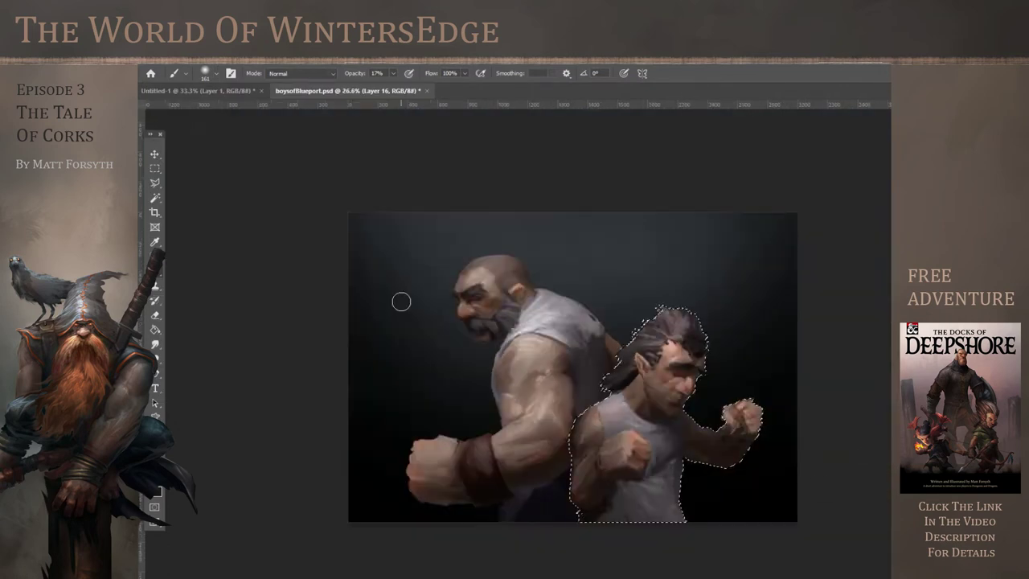
# Switch the selection to the giant's outline, add a new layer and brush the soft tint over his head and arm
pyautogui.click(155, 168)
pyautogui.click(659, 353)
pyautogui.hotkey('ctrl', 'shift', 'd')
pyautogui.hotkey('ctrl', 'shift', 'alt', 'n')
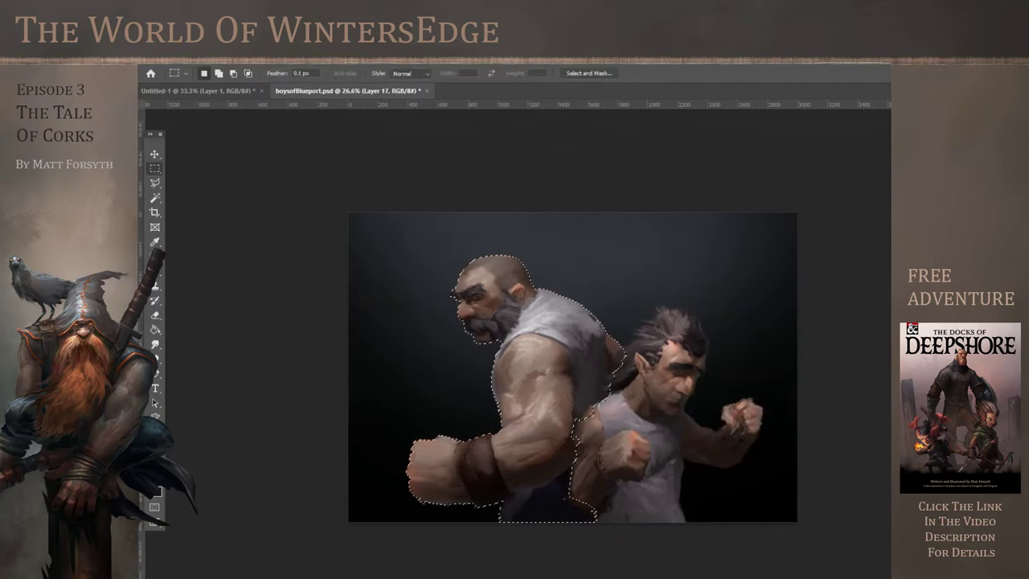
pyautogui.scroll(6, 557, 360)
pyautogui.click(155, 271)
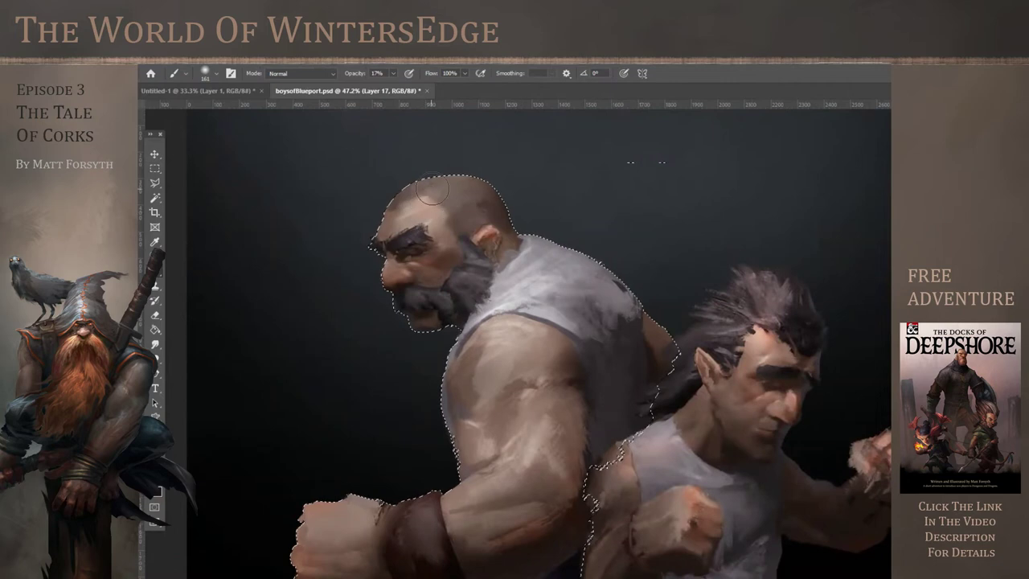
pyautogui.moveTo(480, 431); pyautogui.dragTo(511, 413)
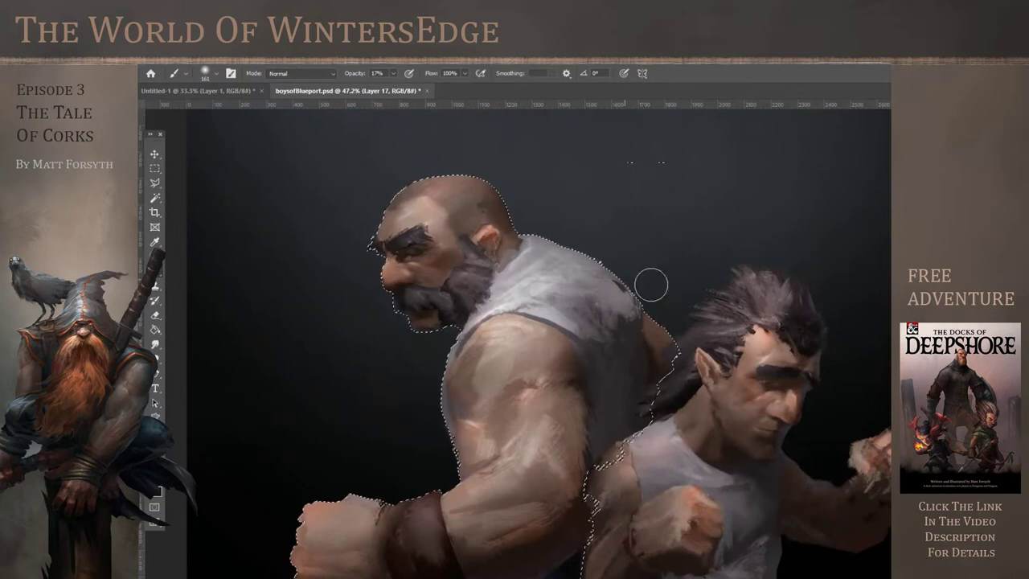
# Clear the selection around the giant, save the tinted painting and check it at several magnifications
pyautogui.scroll(-3, 439, 271)
pyautogui.click(154, 168)
pyautogui.click(287, 215)
pyautogui.scroll(-5, 684, 523)
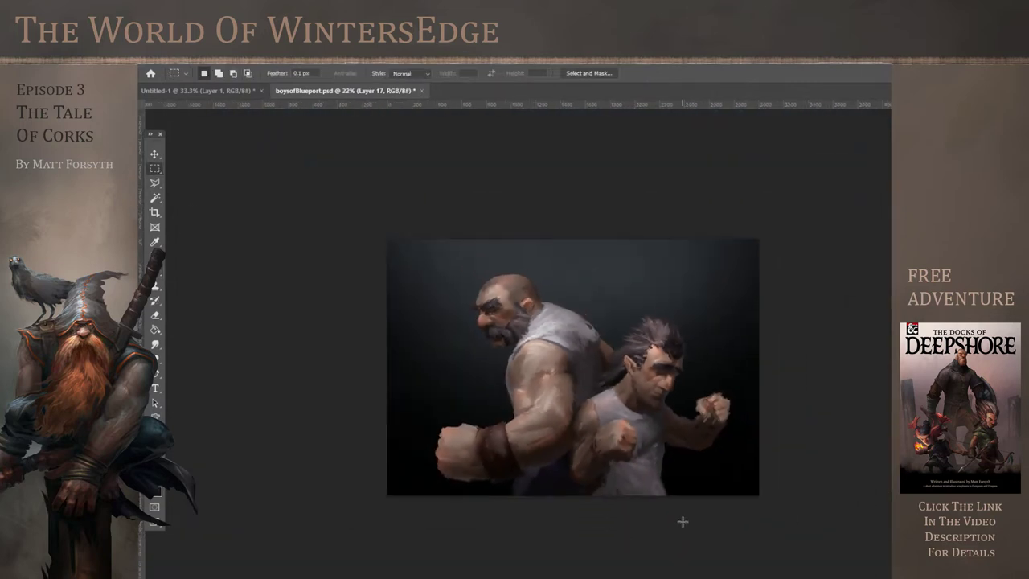
pyautogui.scroll(3, 395, 311)
pyautogui.click(160, 56)
pyautogui.click(183, 181)
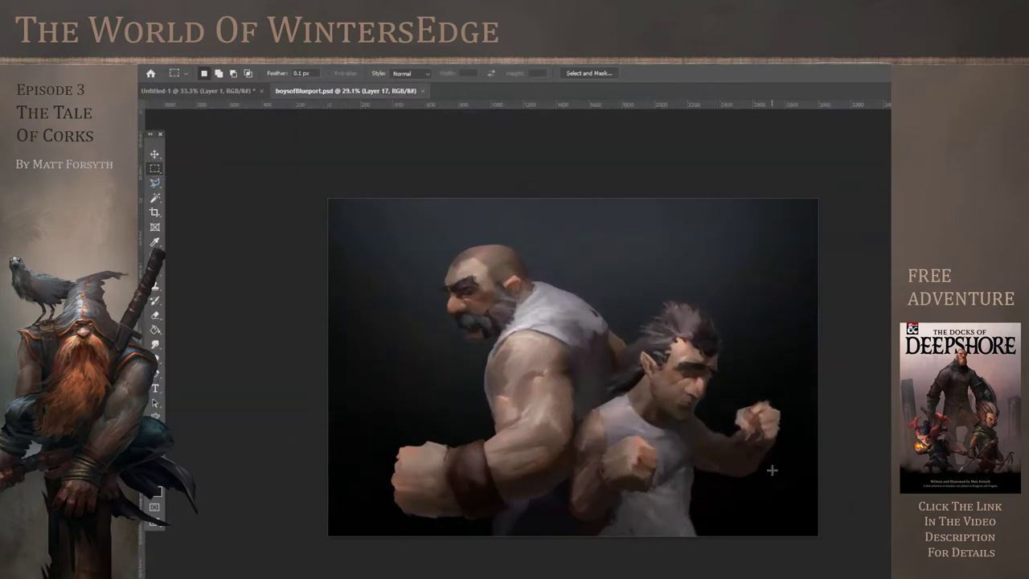
pyautogui.scroll(5, 554, 386)
pyautogui.scroll(-7, 560, 370)
pyautogui.scroll(4, 656, 531)
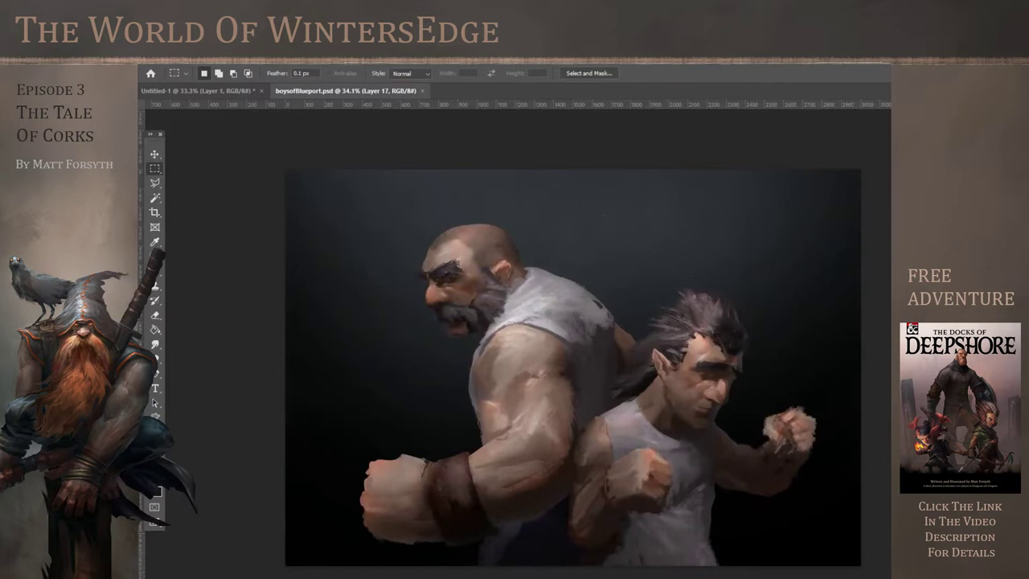
# Add a new layer and set the foreground colour to a dark muted blue for tattoo ink
pyautogui.hotkey('ctrl', 'shift', 'n')
pyautogui.scroll(4, 531, 367)
pyautogui.click(152, 486)
pyautogui.click(855, 321)
pyautogui.click(742, 369)
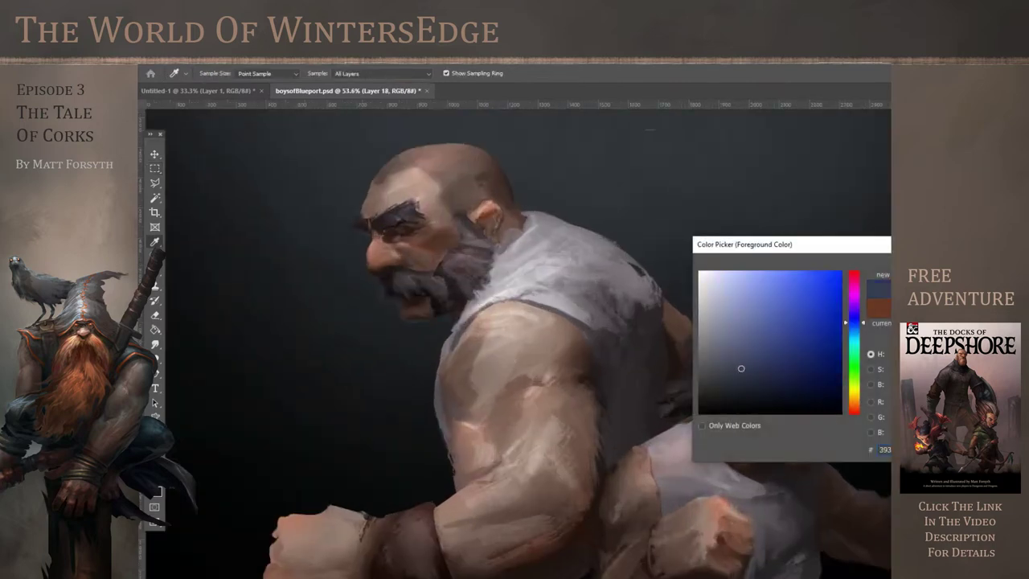
pyautogui.press('Return')
# Draw a heart outline on the giant's shoulder with the FlowingINK brush at 19 px and 82% opacity
pyautogui.click(154, 271)
pyautogui.click(204, 74)
pyautogui.click(204, 73)
pyautogui.click(204, 73)
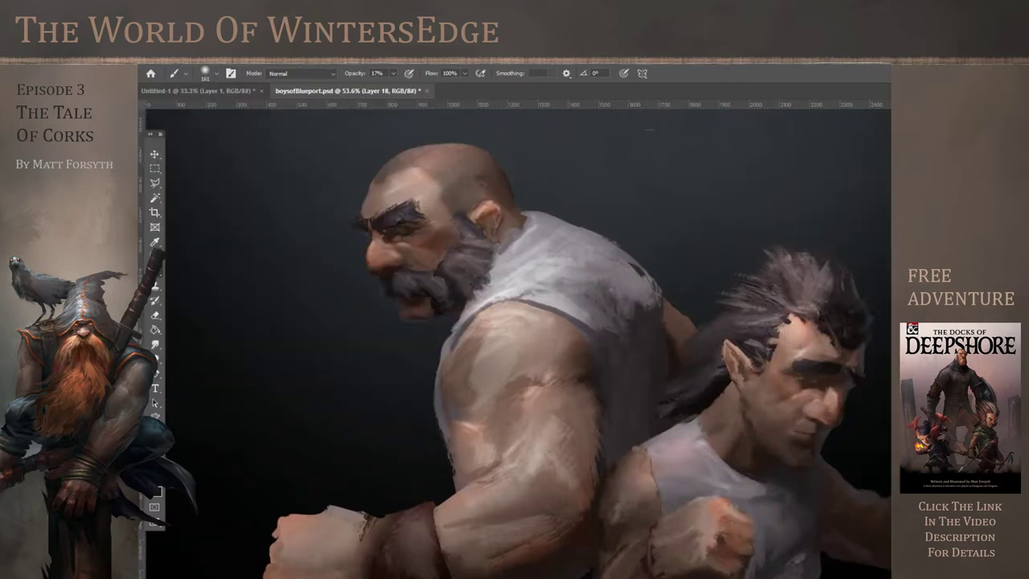
pyautogui.scroll(-3, 356, 322)
pyautogui.scroll(-1, 357, 323)
pyautogui.click(375, 245)
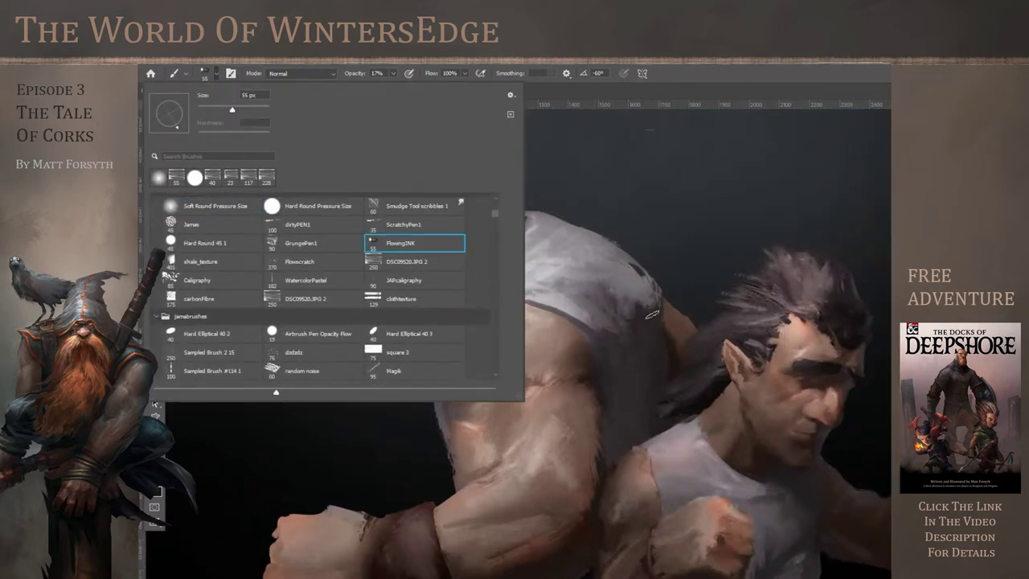
pyautogui.click(210, 111)
pyautogui.click(718, 112)
pyautogui.click(393, 73)
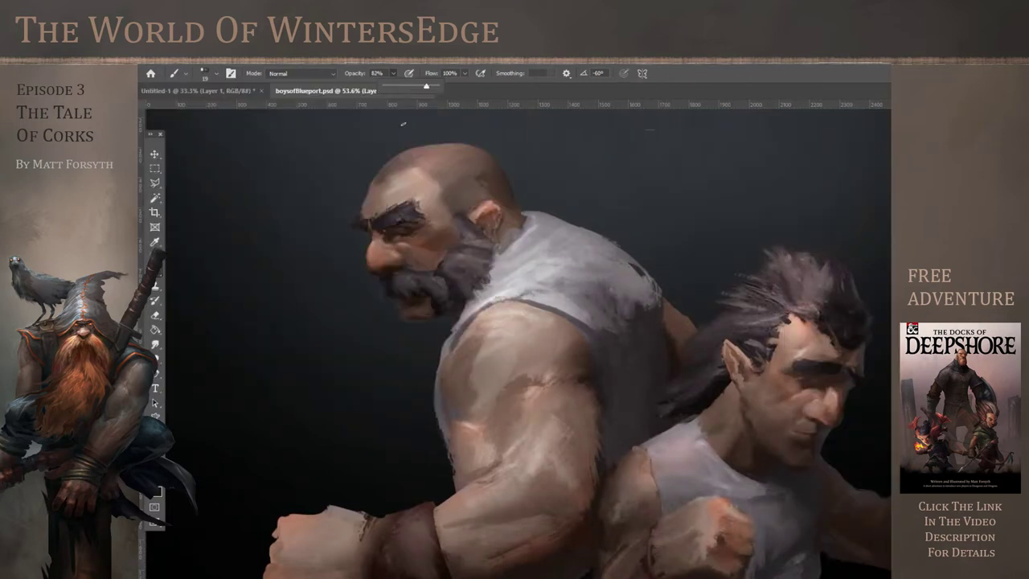
pyautogui.click(374, 330)
pyautogui.moveTo(473, 335)
pyautogui.mouseDown()
pyautogui.moveTo(448, 368)
pyautogui.moveTo(506, 387)
pyautogui.moveTo(522, 333)
pyautogui.moveTo(483, 325)
pyautogui.mouseUp()
pyautogui.hotkey('ctrl', 'z')
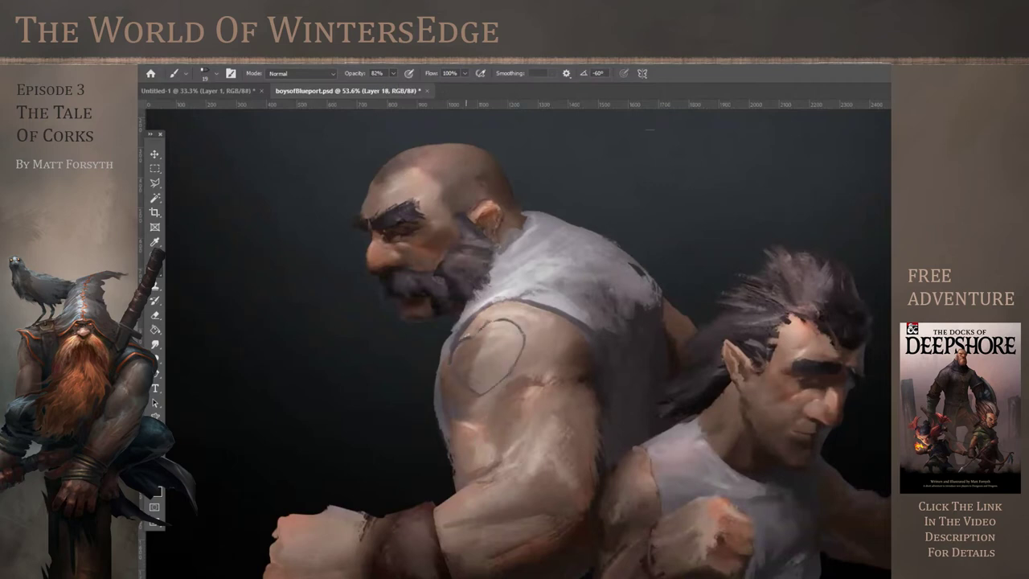
# Letter "MUM" inside the heart tattoo with the JAPcaligraphy brush at 44 px
pyautogui.scroll(3, 475, 419)
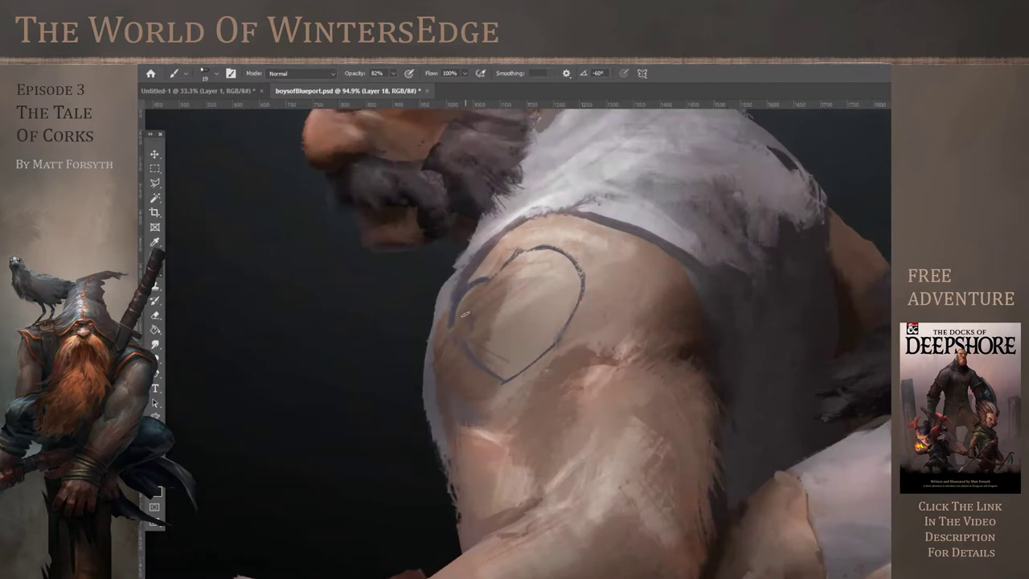
pyautogui.click(214, 73)
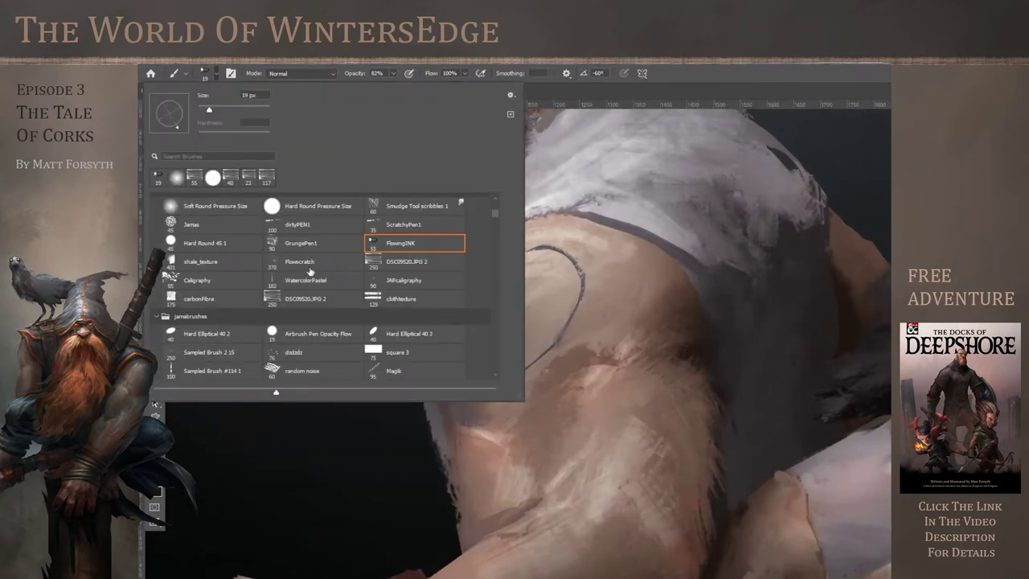
pyautogui.click(406, 280)
pyautogui.click(218, 109)
pyautogui.click(668, 70)
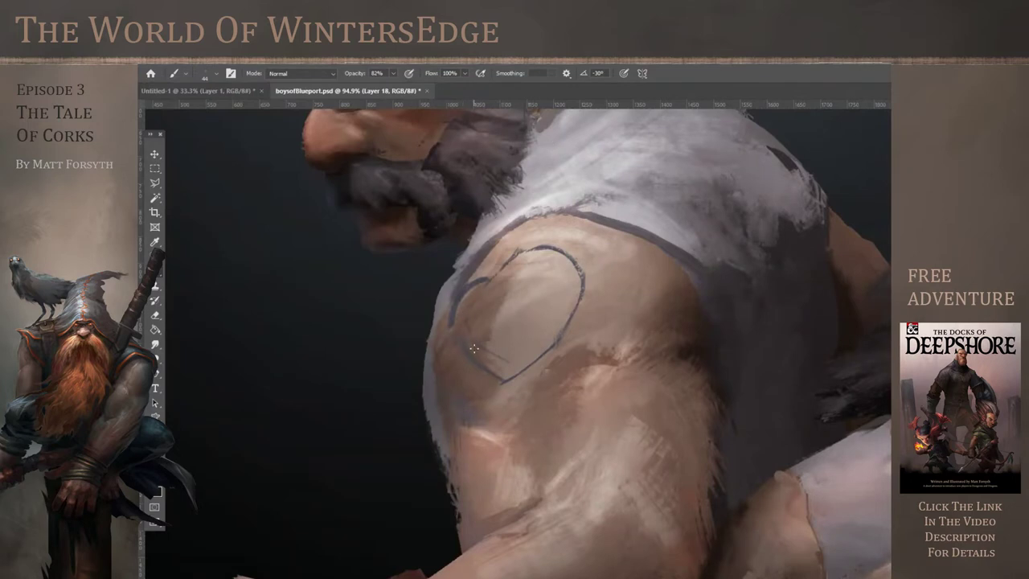
pyautogui.moveTo(485, 329)
pyautogui.mouseDown()
pyautogui.moveTo(490, 289)
pyautogui.moveTo(506, 350)
pyautogui.mouseUp()
pyautogui.moveTo(503, 298)
pyautogui.mouseDown()
pyautogui.moveTo(516, 332)
pyautogui.moveTo(528, 327)
pyautogui.moveTo(514, 288)
pyautogui.moveTo(534, 280)
pyautogui.moveTo(550, 305)
pyautogui.moveTo(556, 264)
pyautogui.moveTo(558, 309)
pyautogui.mouseUp()
pyautogui.moveTo(565, 274); pyautogui.dragTo(572, 312)
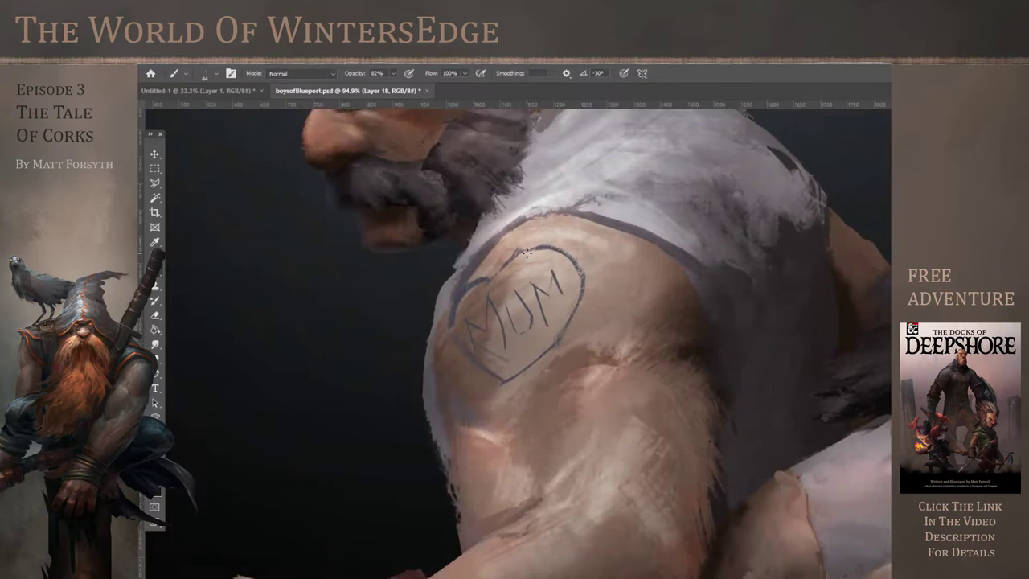
# Draw a patterned band and angular line tattoos across the giant's upper arm and forearm, and save the document
pyautogui.scroll(-5, 525, 248)
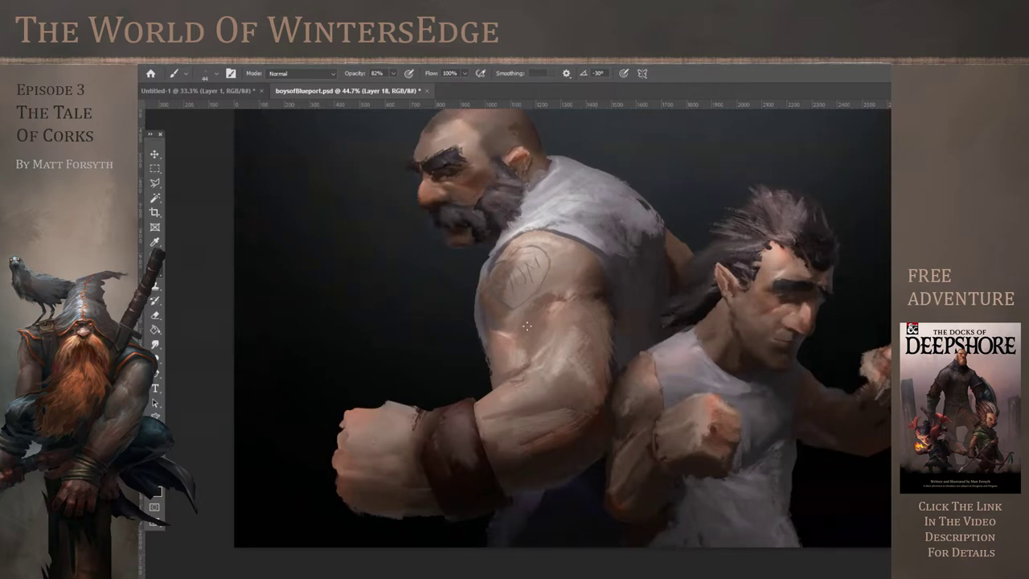
pyautogui.moveTo(527, 383); pyautogui.dragTo(506, 405)
pyautogui.moveTo(572, 360); pyautogui.dragTo(549, 378)
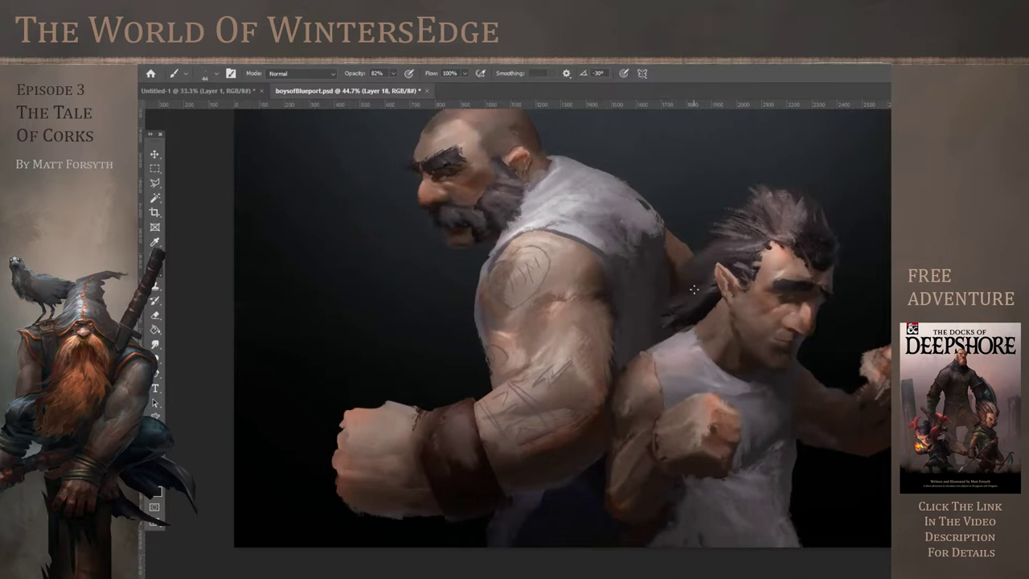
pyautogui.moveTo(503, 358); pyautogui.dragTo(527, 352)
pyautogui.scroll(-3, 397, 348)
pyautogui.scroll(3, 507, 375)
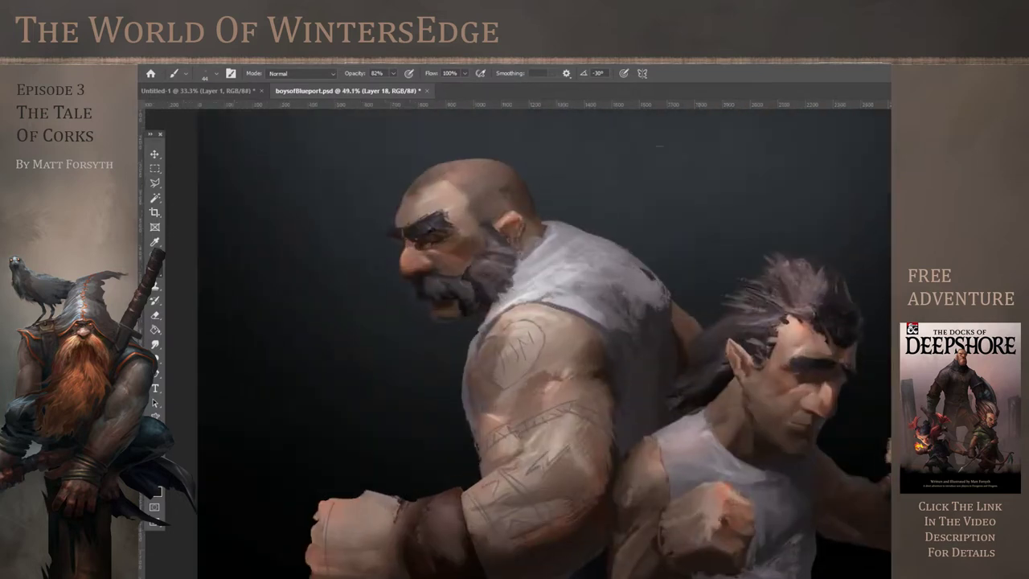
pyautogui.click(784, 339)
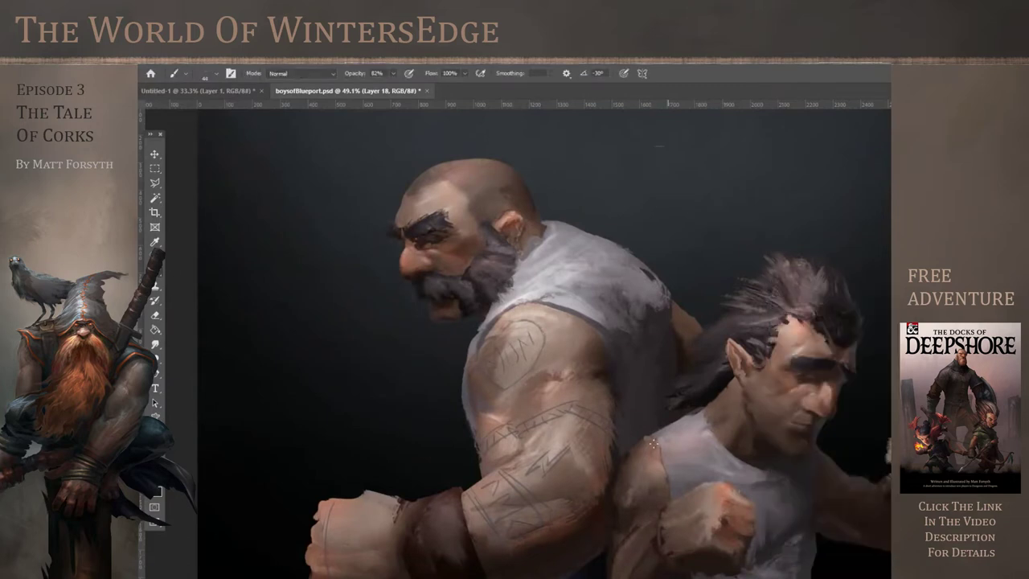
pyautogui.scroll(-2, 734, 453)
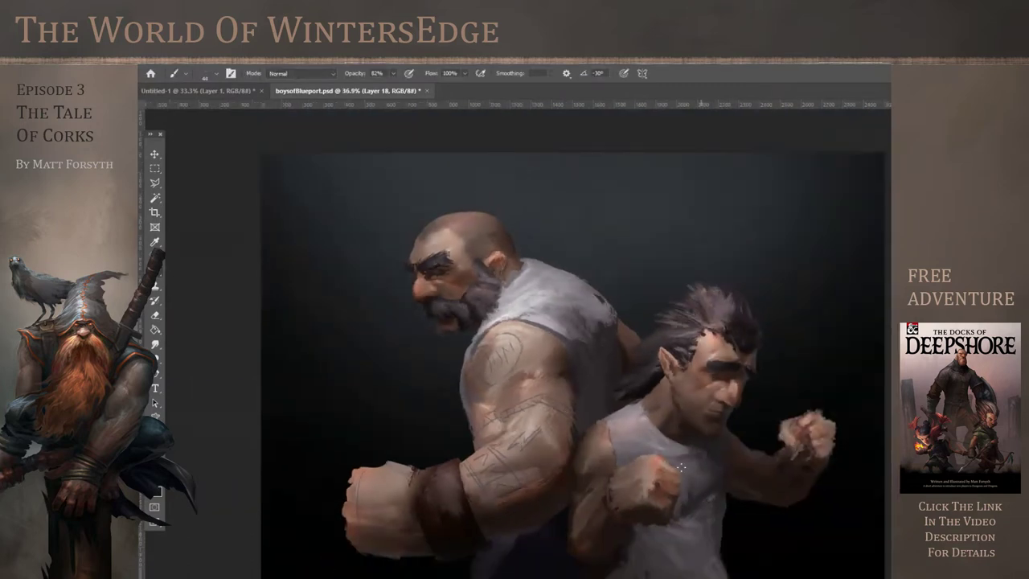
pyautogui.scroll(-1, 680, 467)
pyautogui.click(158, 59)
pyautogui.click(203, 183)
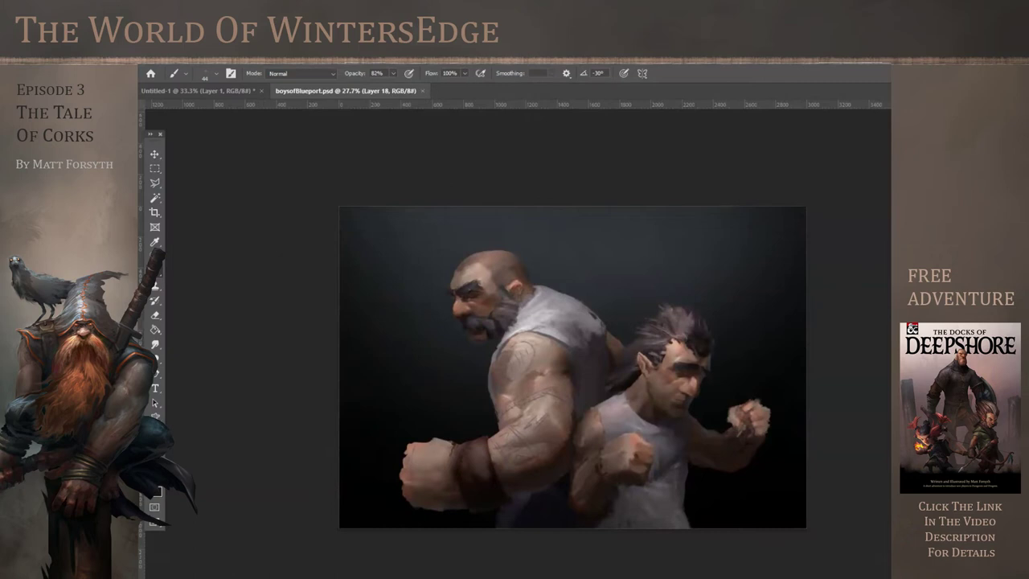
# Smudge the fingers and wrist of the long-haired man's raised far fist on Layer 2 copy with a hard round tip
pyautogui.scroll(1, 469, 344)
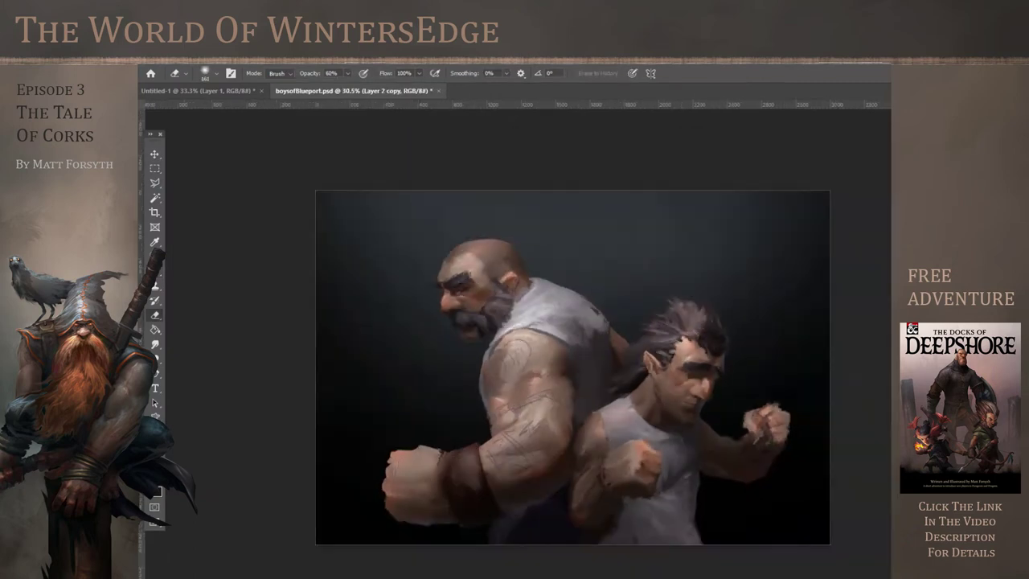
pyautogui.click(217, 72)
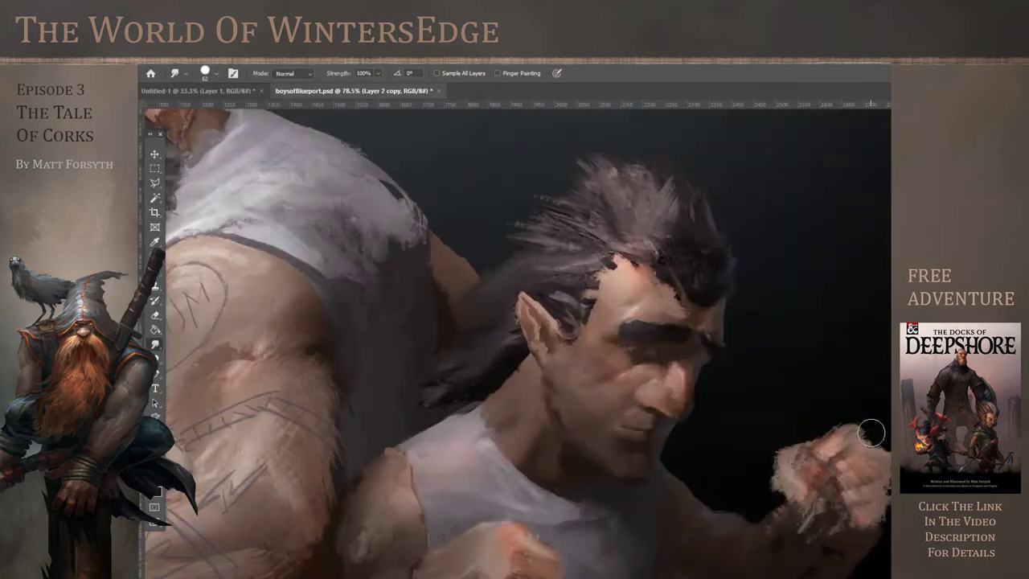
pyautogui.moveTo(849, 471); pyautogui.dragTo(856, 466)
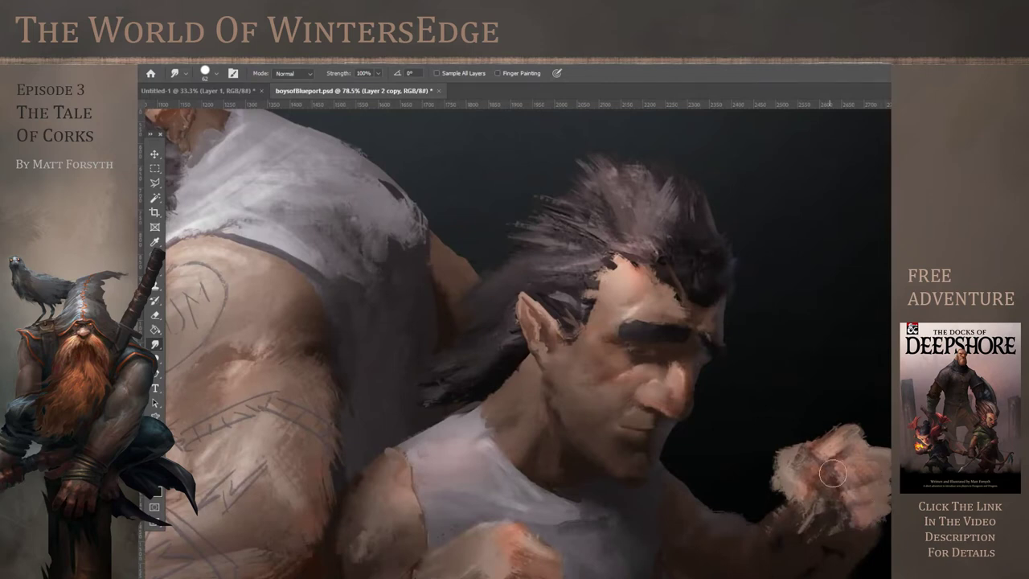
pyautogui.moveTo(767, 482)
pyautogui.mouseDown()
pyautogui.moveTo(781, 460)
pyautogui.moveTo(764, 483)
pyautogui.moveTo(787, 503)
pyautogui.moveTo(800, 499)
pyautogui.moveTo(816, 539)
pyautogui.mouseUp()
pyautogui.moveTo(788, 443)
pyautogui.mouseDown()
pyautogui.moveTo(812, 439)
pyautogui.moveTo(818, 472)
pyautogui.mouseUp()
pyautogui.moveTo(793, 513)
pyautogui.mouseDown()
pyautogui.moveTo(825, 505)
pyautogui.moveTo(807, 529)
pyautogui.moveTo(850, 540)
pyautogui.moveTo(819, 531)
pyautogui.mouseUp()
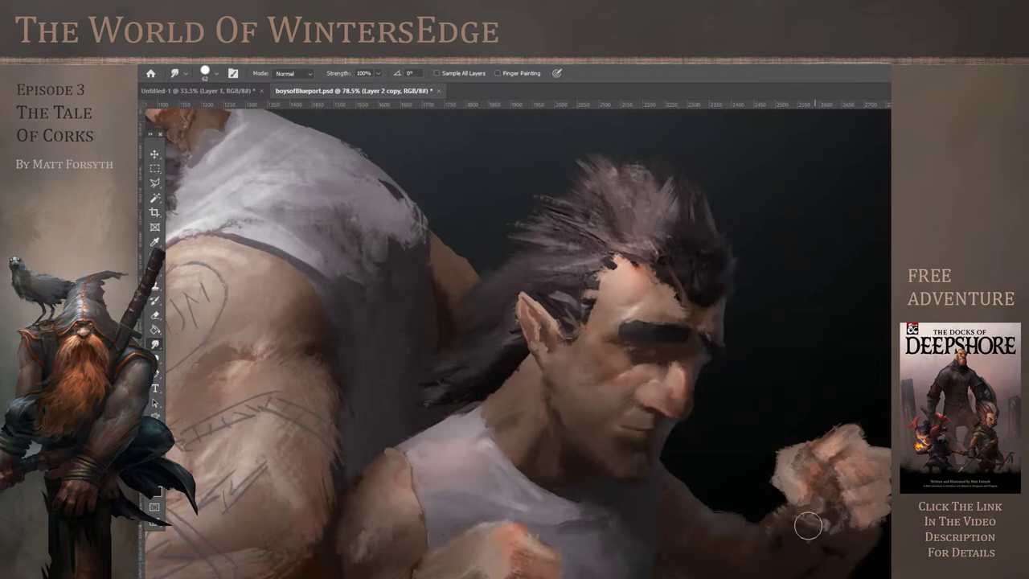
# Try to paint a dark haze over the long-haired man's torso and far arm with a large soft round brush at 82% opacity
pyautogui.moveTo(883, 359); pyautogui.dragTo(812, 378)
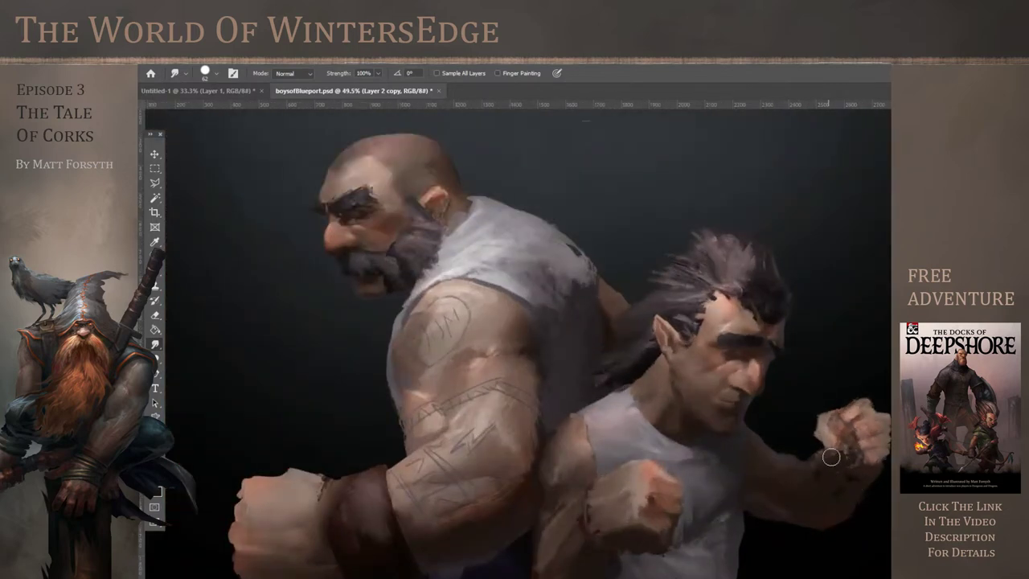
pyautogui.scroll(-1, 509, 358)
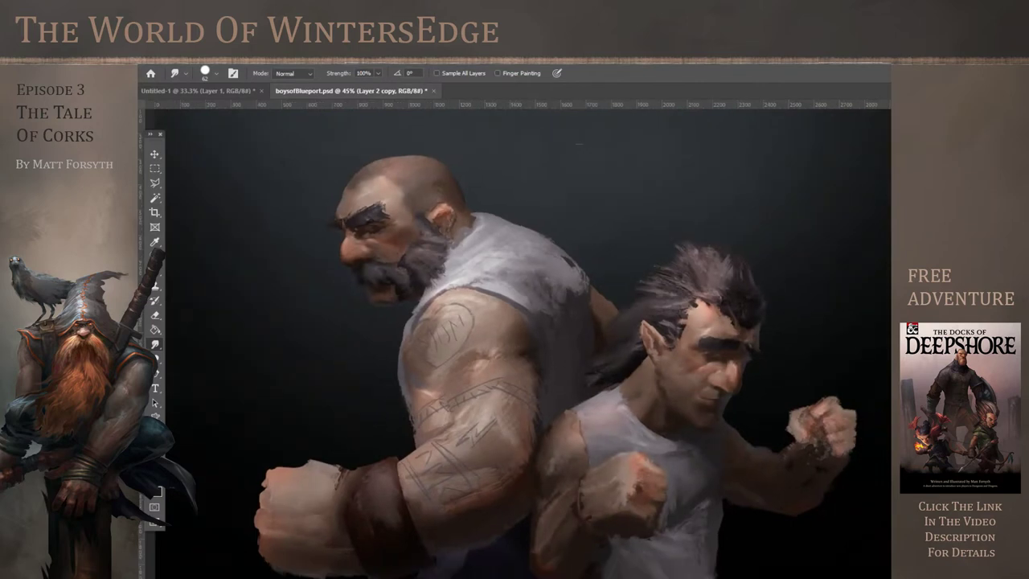
pyautogui.press('i')
pyautogui.click(775, 432)
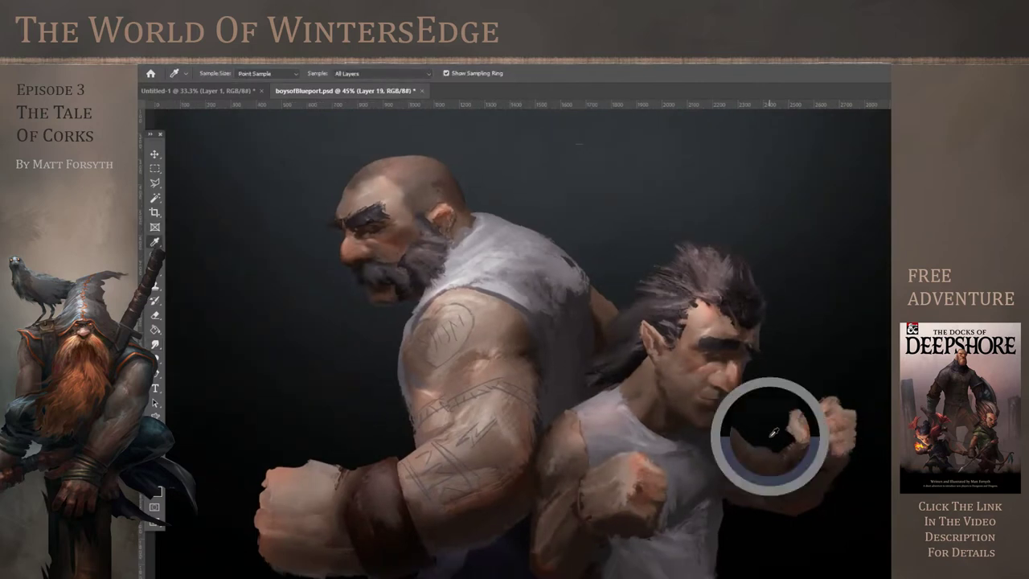
pyautogui.press('b')
pyautogui.click(217, 74)
pyautogui.moveTo(212, 111); pyautogui.dragTo(260, 109)
pyautogui.click(208, 208)
pyautogui.moveTo(735, 452)
pyautogui.mouseDown()
pyautogui.moveTo(758, 524)
pyautogui.moveTo(706, 577)
pyautogui.mouseUp()
pyautogui.scroll(-2, 719, 576)
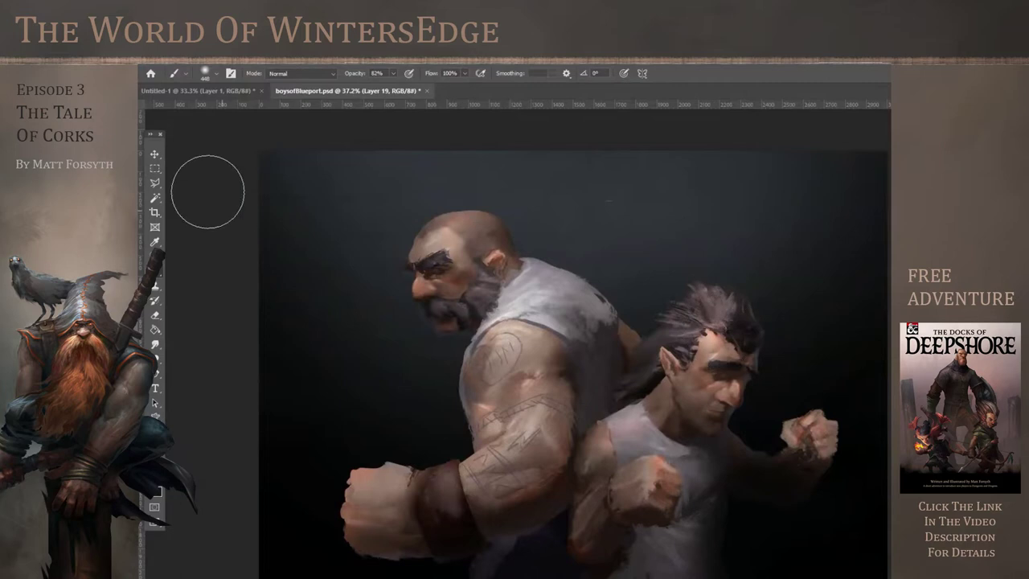
# Try to veil the long-haired man's hair with the soft brush in a sampled colour, and undo the haze strokes
pyautogui.press('i')
pyautogui.click(709, 279)
pyautogui.press('b')
pyautogui.moveTo(734, 300); pyautogui.dragTo(683, 306)
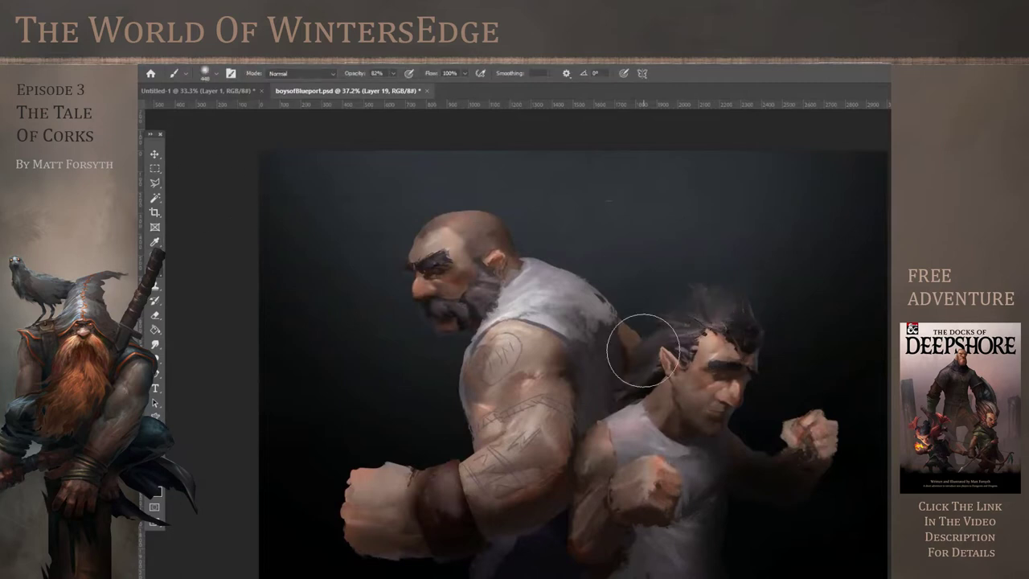
pyautogui.hotkey('ctrl', 'z')
pyautogui.hotkey('ctrl', 'z')
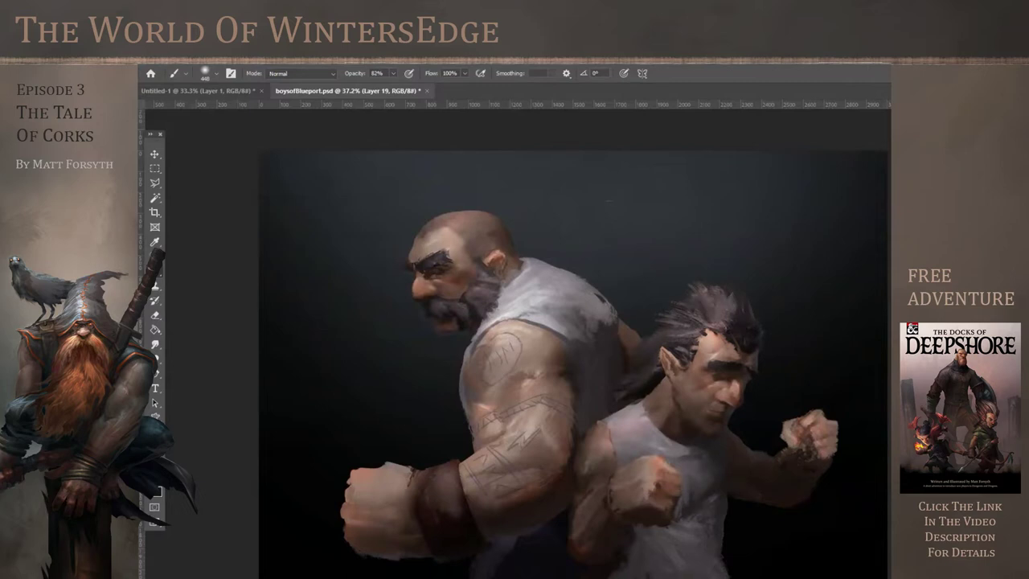
# On a new layer, glaze sampled colours over the background and the giant's head and back with the soft brush
pyautogui.hotkey('ctrl', 'e')
pyautogui.hotkey('ctrl', 'shift', 'alt', 'n')
pyautogui.press('i')
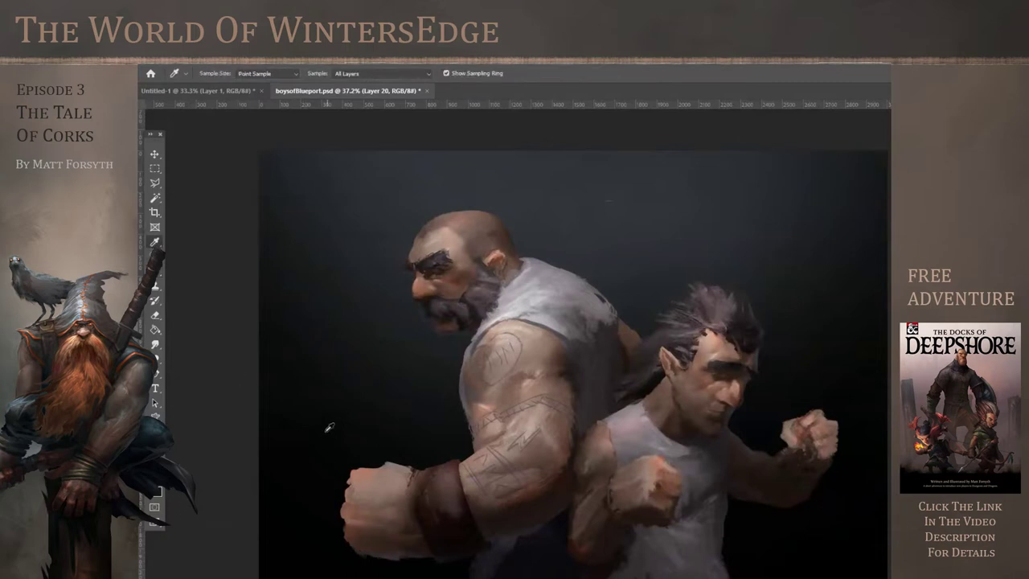
pyautogui.press('b')
pyautogui.press('i')
pyautogui.click(500, 197)
pyautogui.press('b')
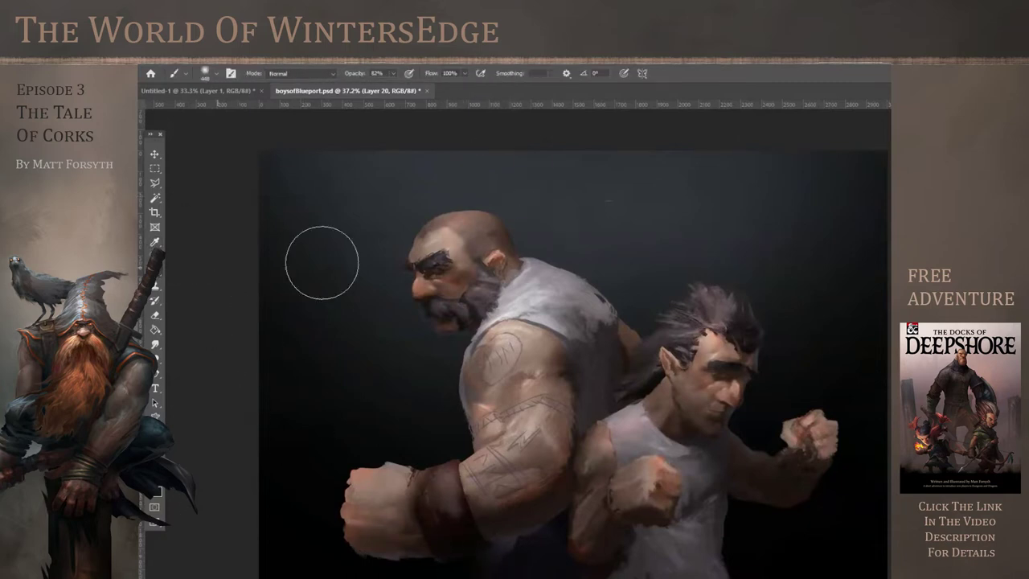
pyautogui.press('i')
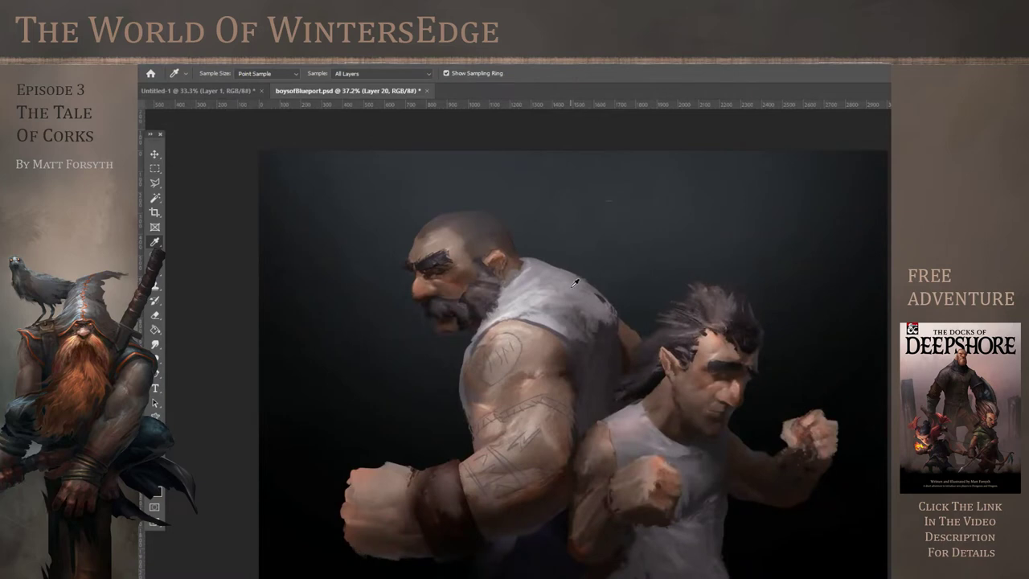
pyautogui.press('b')
pyautogui.press('i')
pyautogui.press('b')
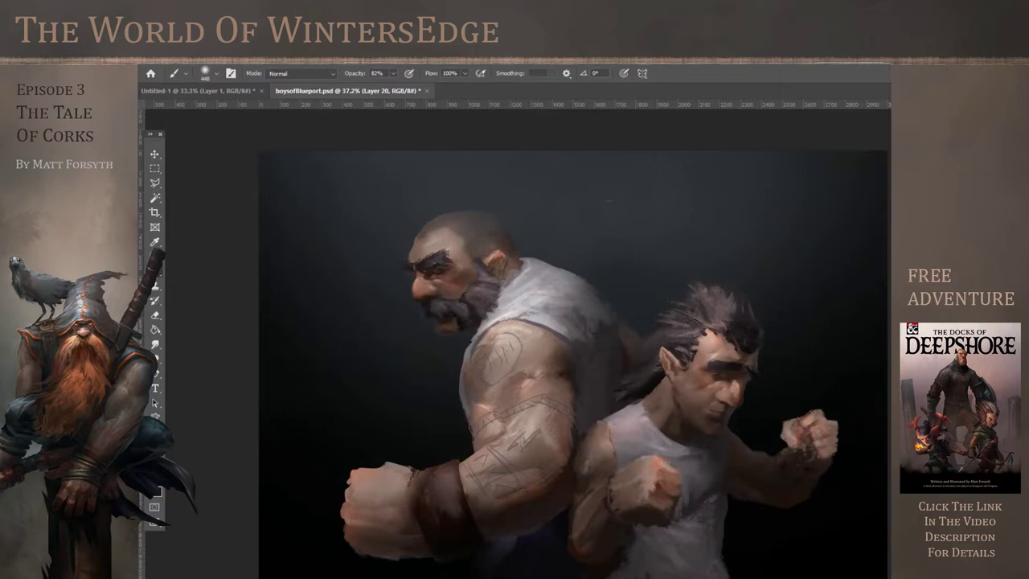
# Undo the last haze strokes over the giant's head and back, and redo part of them
pyautogui.hotkey('ctrl', 'z')
pyautogui.hotkey('ctrl', 'z')
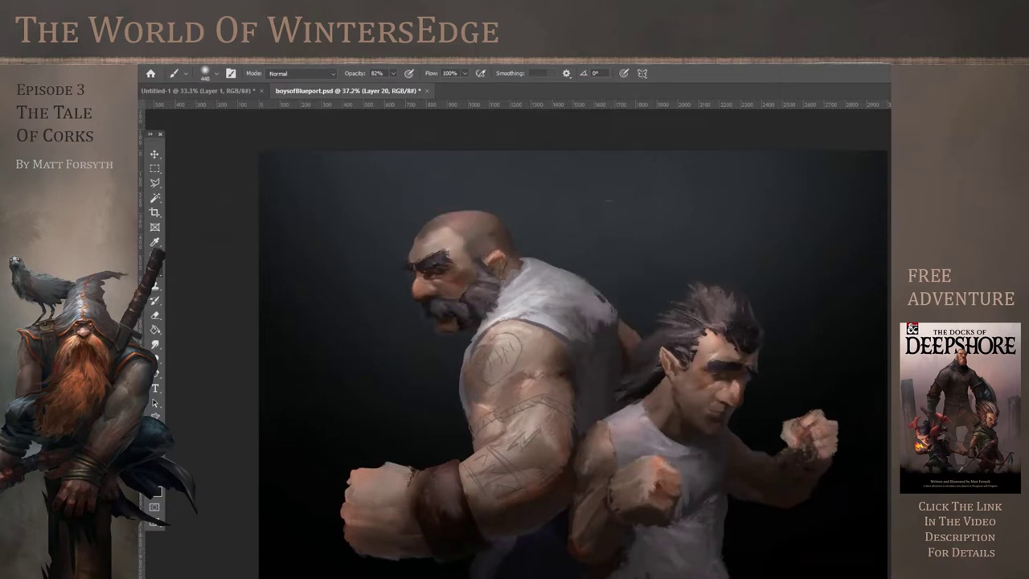
pyautogui.hotkey('ctrl', 'shift', 'z')
pyautogui.hotkey('ctrl', 'shift', 'z')
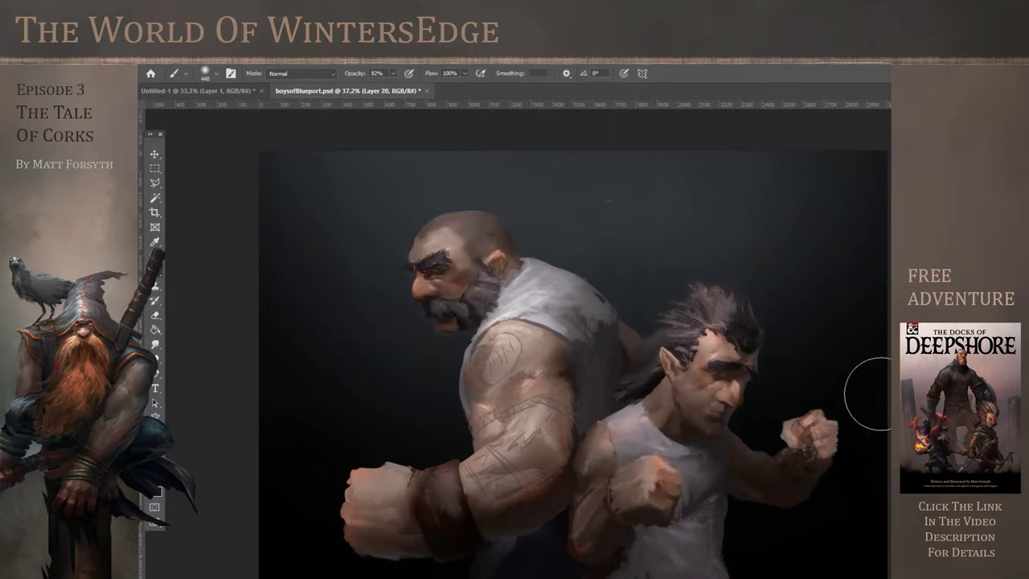
# Erase the haze around the giant's head with a soft eraser at 60% opacity
pyautogui.scroll(-2, 667, 387)
pyautogui.scroll(4, 457, 316)
pyautogui.click(155, 316)
pyautogui.moveTo(446, 206)
pyautogui.mouseDown()
pyautogui.moveTo(396, 224)
pyautogui.moveTo(466, 201)
pyautogui.mouseUp()
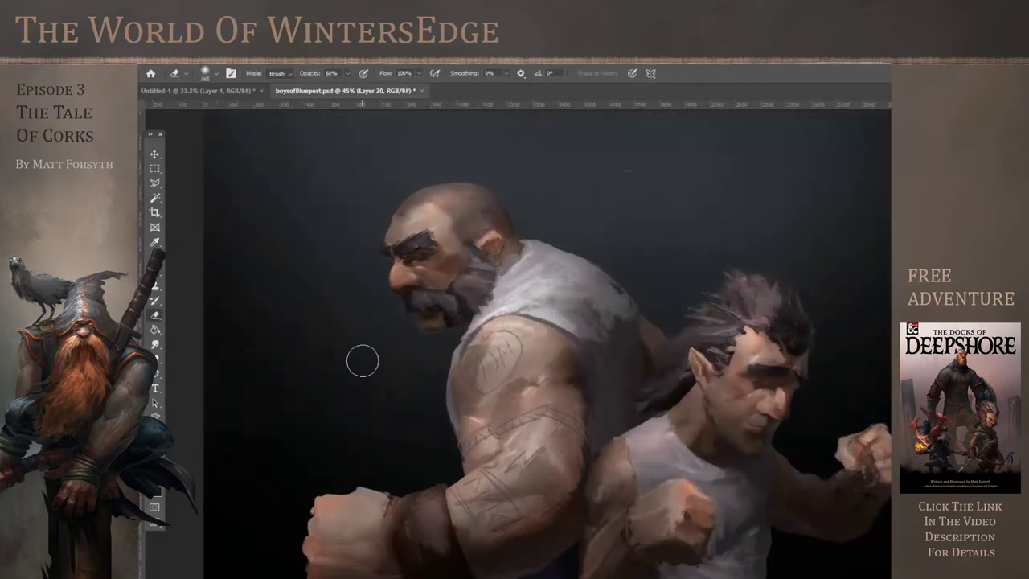
pyautogui.scroll(-2, 432, 262)
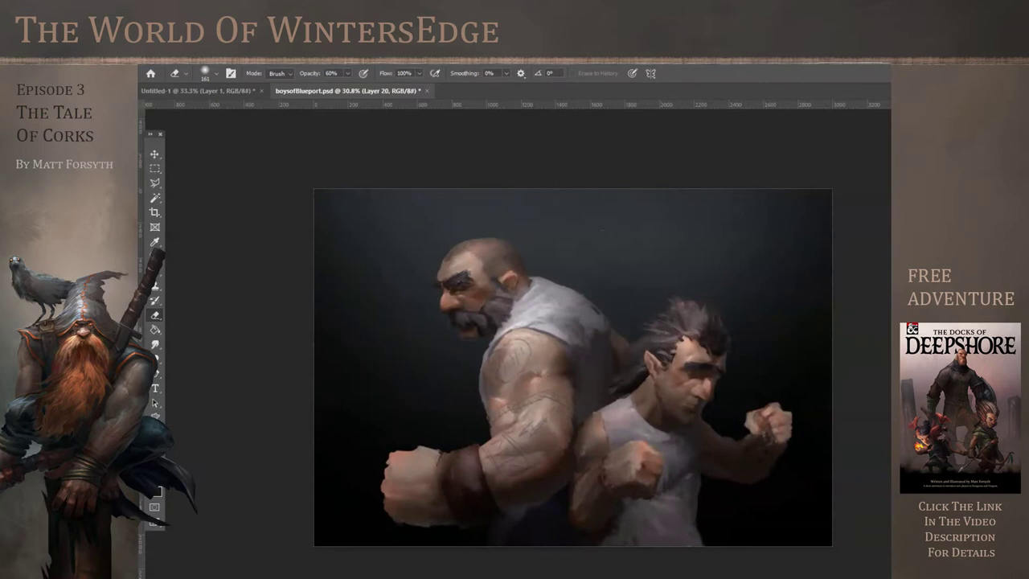
pyautogui.scroll(-2, 625, 433)
pyautogui.scroll(2, 625, 433)
pyautogui.scroll(-1, 625, 433)
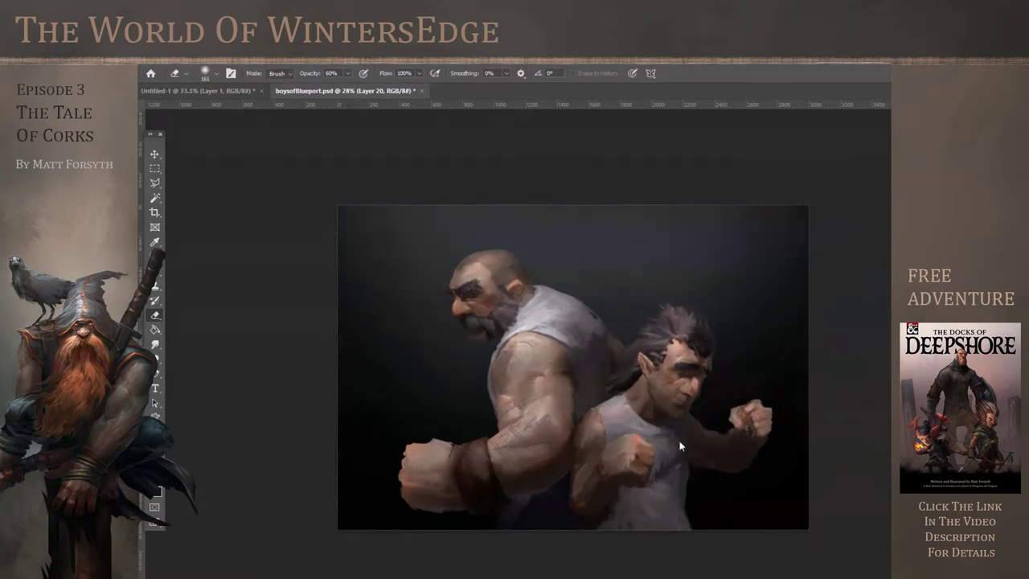
pyautogui.scroll(3, 514, 357)
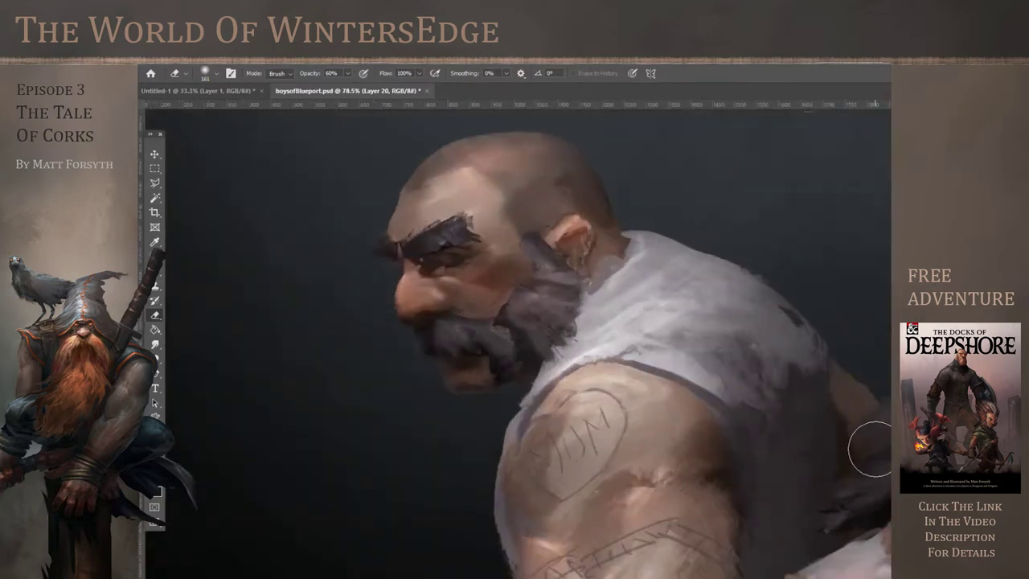
pyautogui.moveTo(868, 451); pyautogui.dragTo(555, 446)
pyautogui.scroll(-2, 555, 446)
pyautogui.scroll(6, 772, 492)
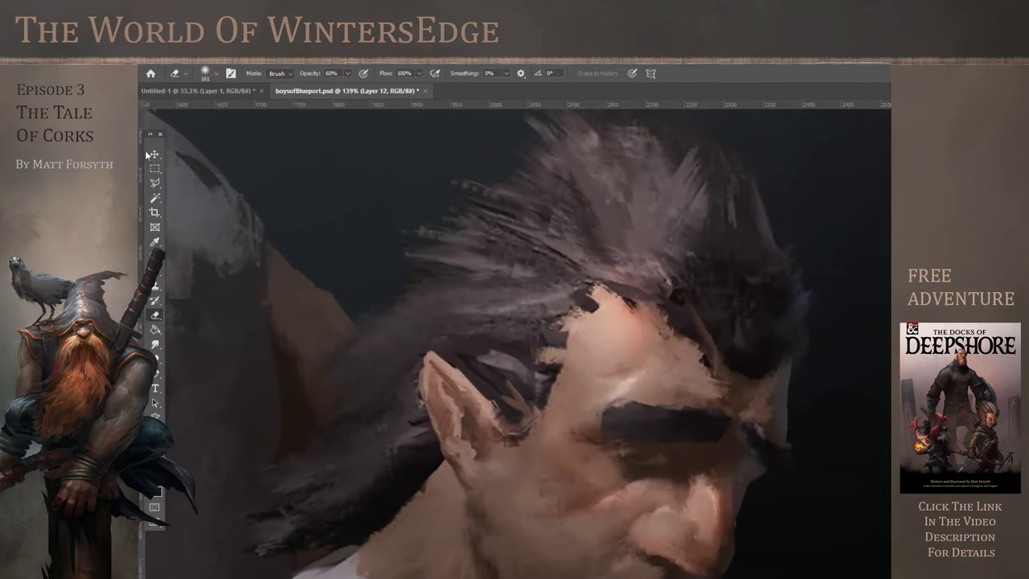
pyautogui.click(155, 183)
pyautogui.moveTo(668, 458)
pyautogui.mouseDown()
pyautogui.moveTo(692, 473)
pyautogui.moveTo(648, 479)
pyautogui.mouseUp()
pyautogui.hotkey('ctrl', 'd')
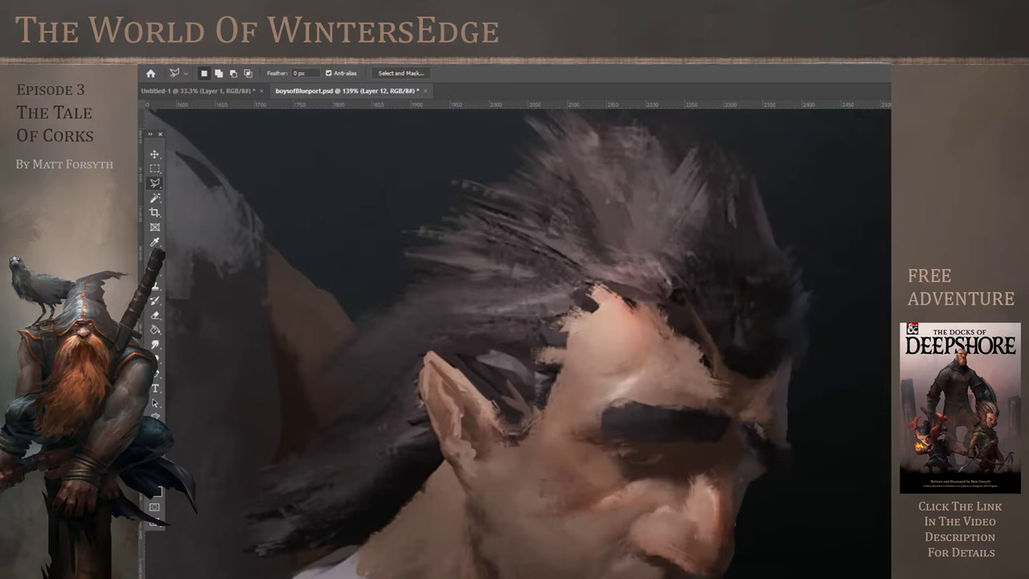
# On a new layer, paint the long-haired man's lower eyelid with a textured brush in sampled skin colour, and soften it with the eraser
pyautogui.scroll(-5, 714, 404)
pyautogui.scroll(10, 710, 373)
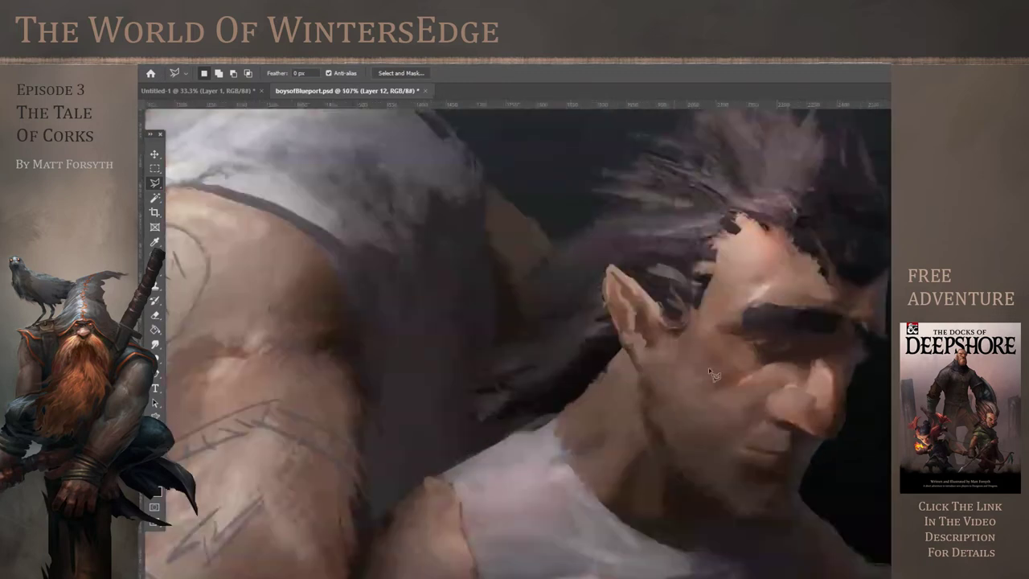
pyautogui.click(156, 242)
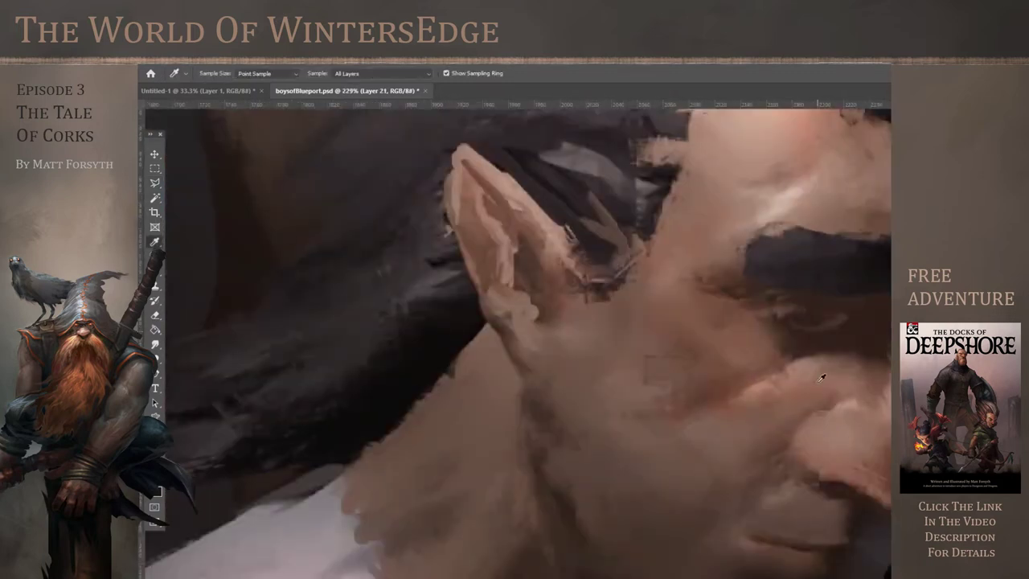
pyautogui.click(159, 271)
pyautogui.click(215, 74)
pyautogui.click(229, 179)
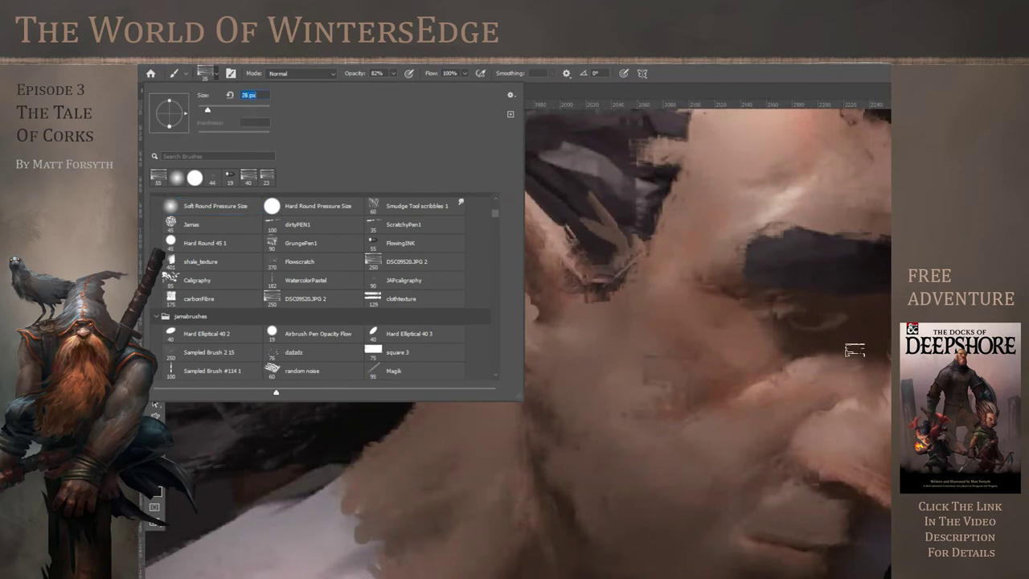
pyautogui.moveTo(787, 334); pyautogui.dragTo(834, 339)
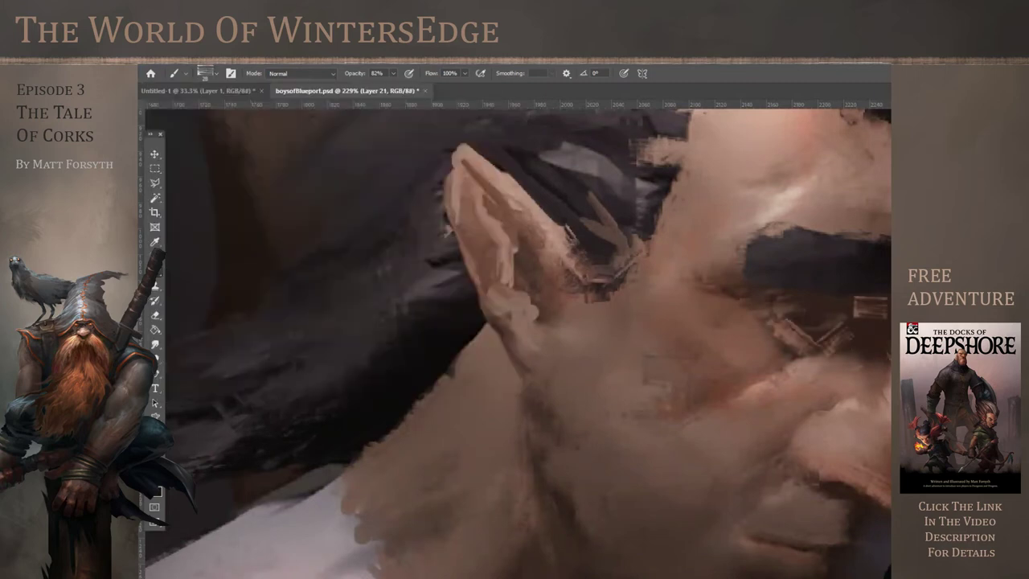
pyautogui.hotkey('ctrl', '1')
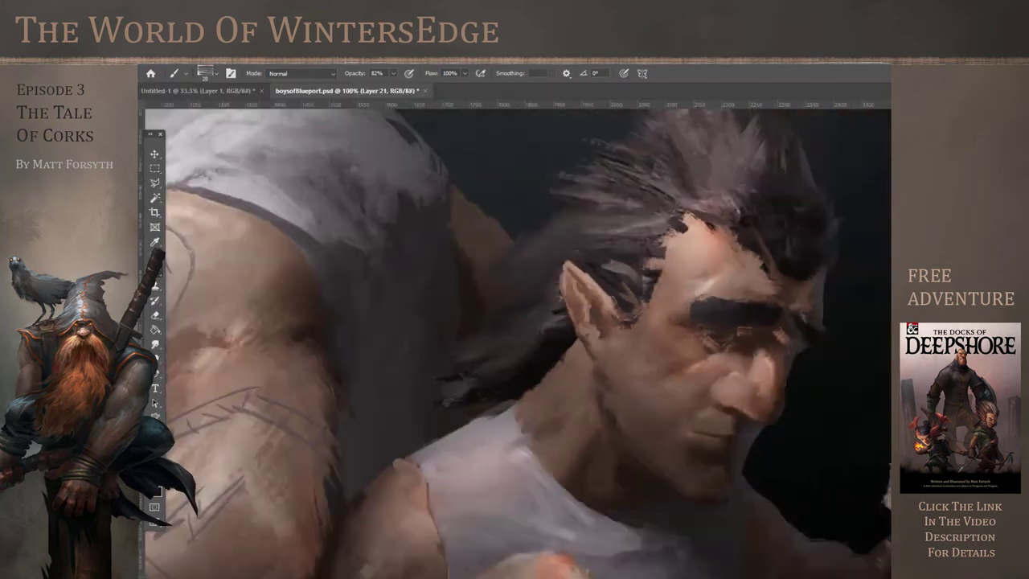
pyautogui.press('e')
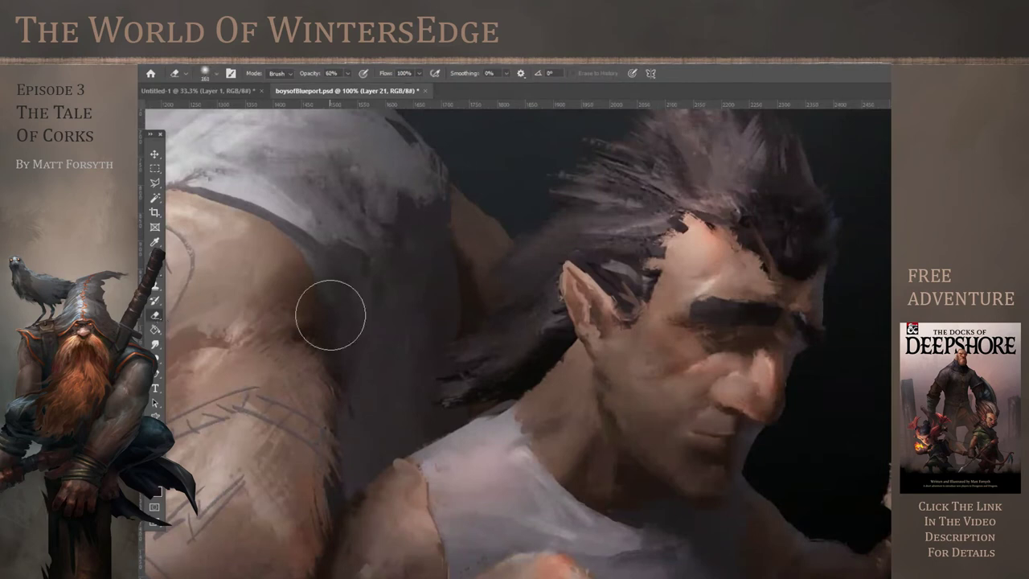
# Lighten the giant's tattooed arm on Layer 1 copy with the Dodge tool on midtones at 21% exposure
pyautogui.hotkey('ctrl', '0')
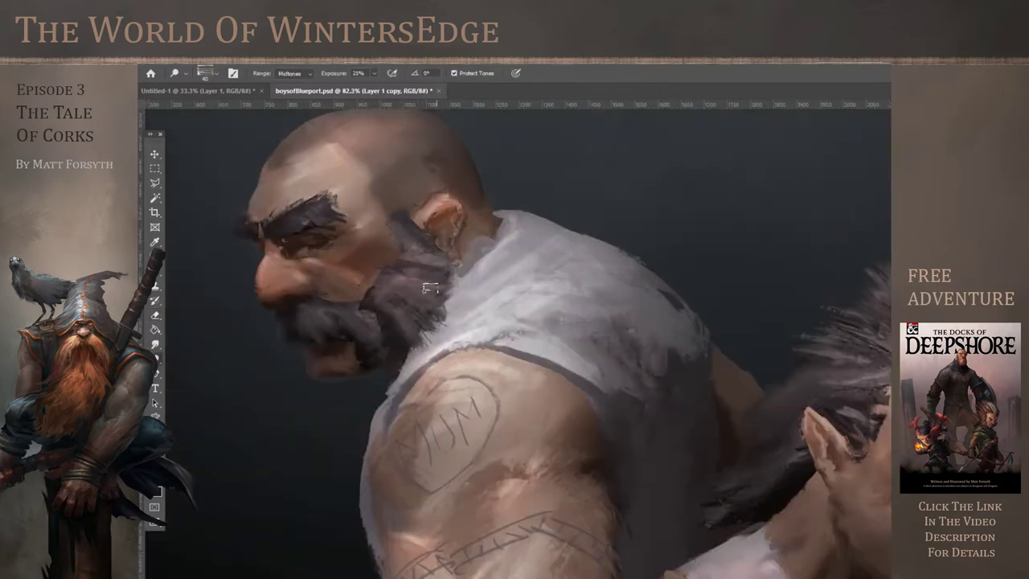
pyautogui.hotkey('ctrl', '0')
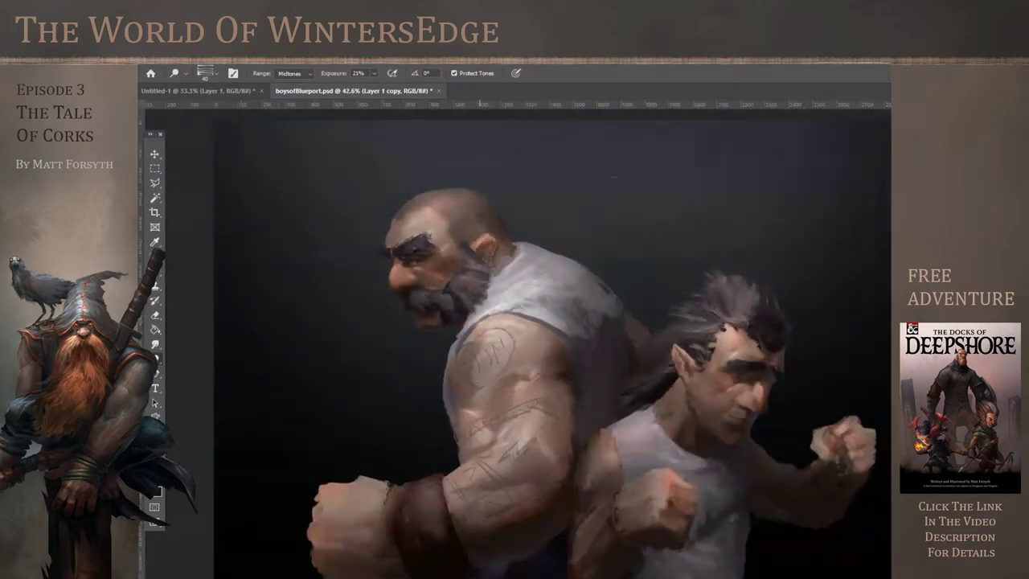
pyautogui.moveTo(504, 363); pyautogui.dragTo(510, 340)
pyautogui.scroll(-2, 626, 410)
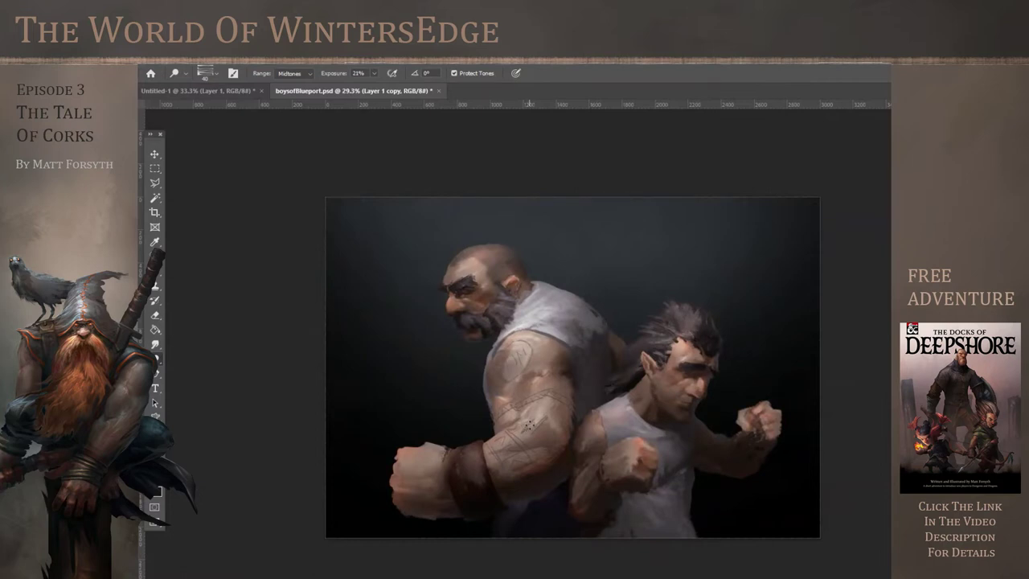
pyautogui.scroll(2, 623, 396)
pyautogui.scroll(-2, 623, 396)
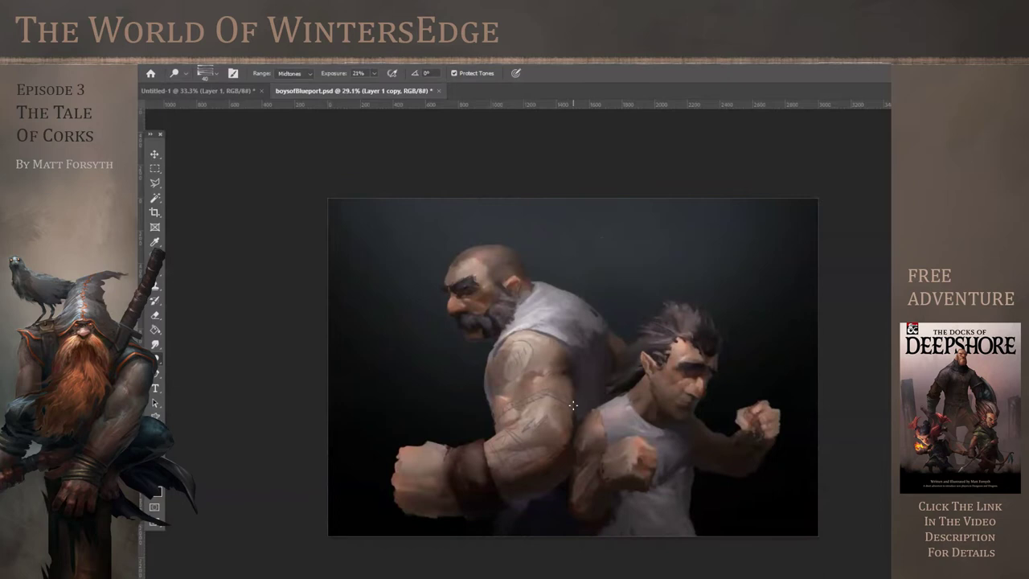
# On a new layer, paint a lighter lower eyelid under the giant's eye with the textured brush at 82% opacity
pyautogui.scroll(5, 451, 300)
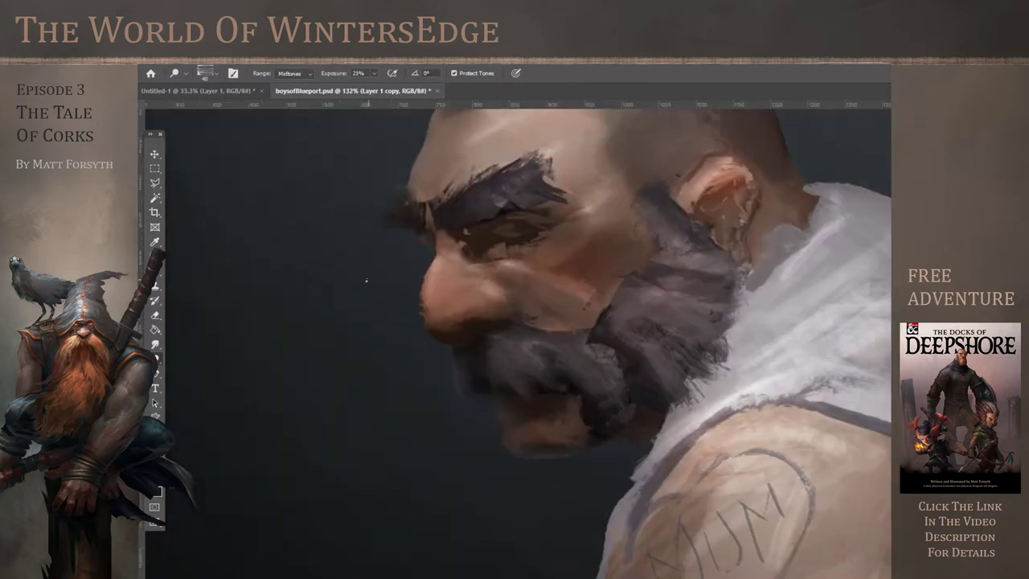
pyautogui.hotkey('ctrl', 'e')
pyautogui.press('b')
pyautogui.moveTo(538, 230)
pyautogui.mouseDown()
pyautogui.moveTo(489, 277)
pyautogui.moveTo(491, 241)
pyautogui.mouseUp()
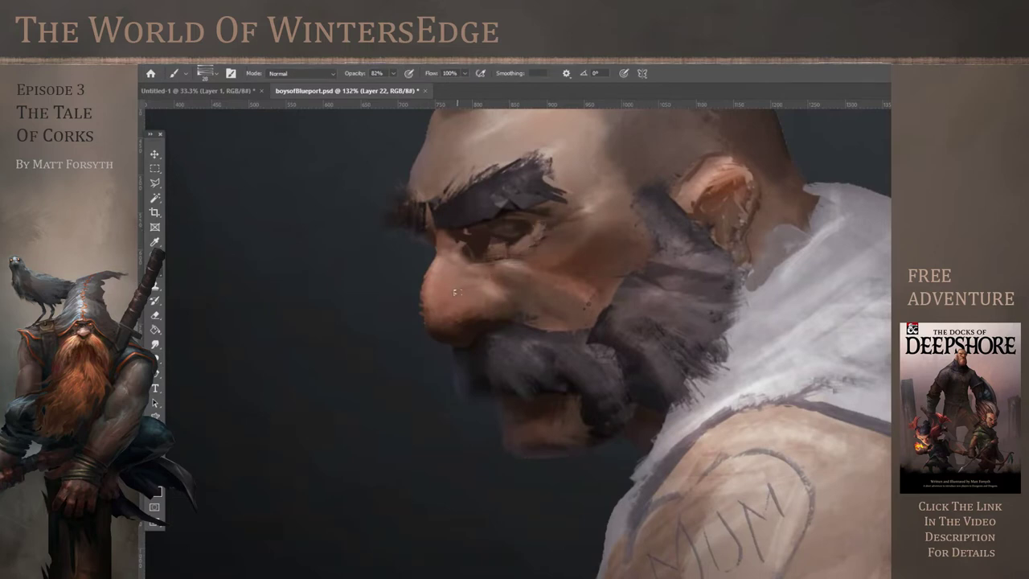
pyautogui.scroll(-6, 457, 295)
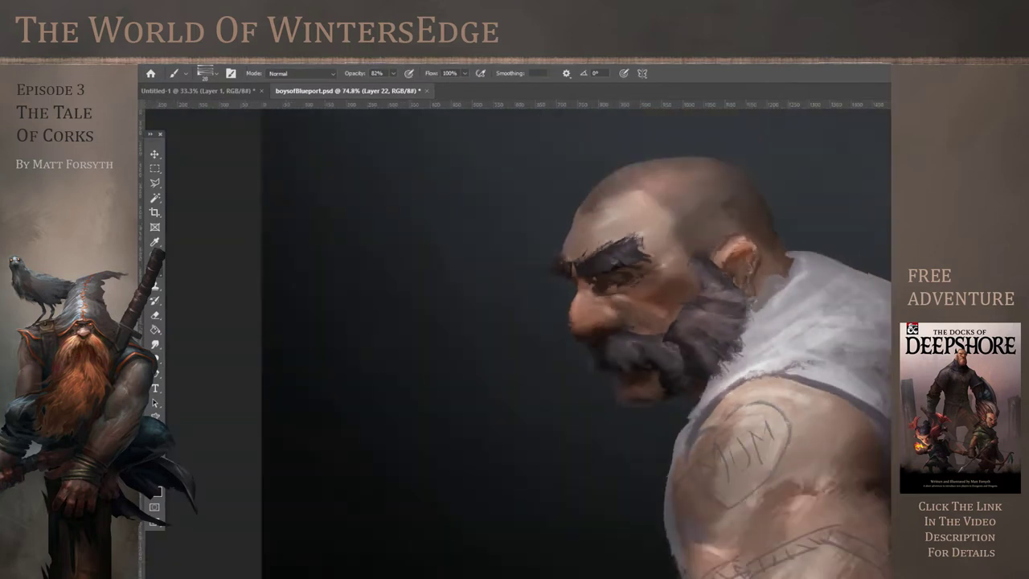
# Smudge the giant's lower eyelid into the cheek with the Hard Round Pressure Size brush at 17 px and 100% strength
pyautogui.scroll(9, 646, 272)
pyautogui.click(155, 344)
pyautogui.click(216, 73)
pyautogui.click(204, 110)
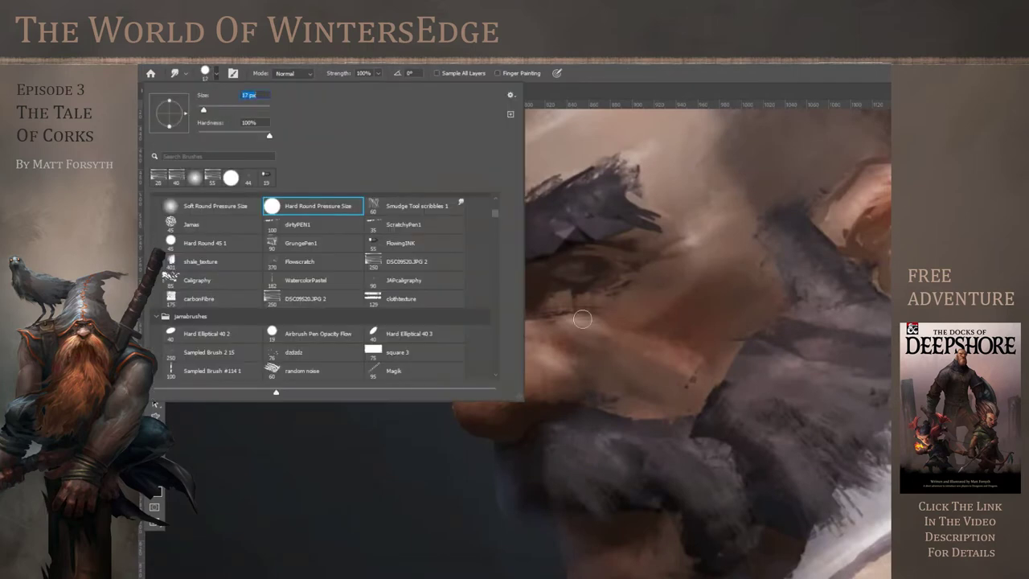
pyautogui.click(591, 307)
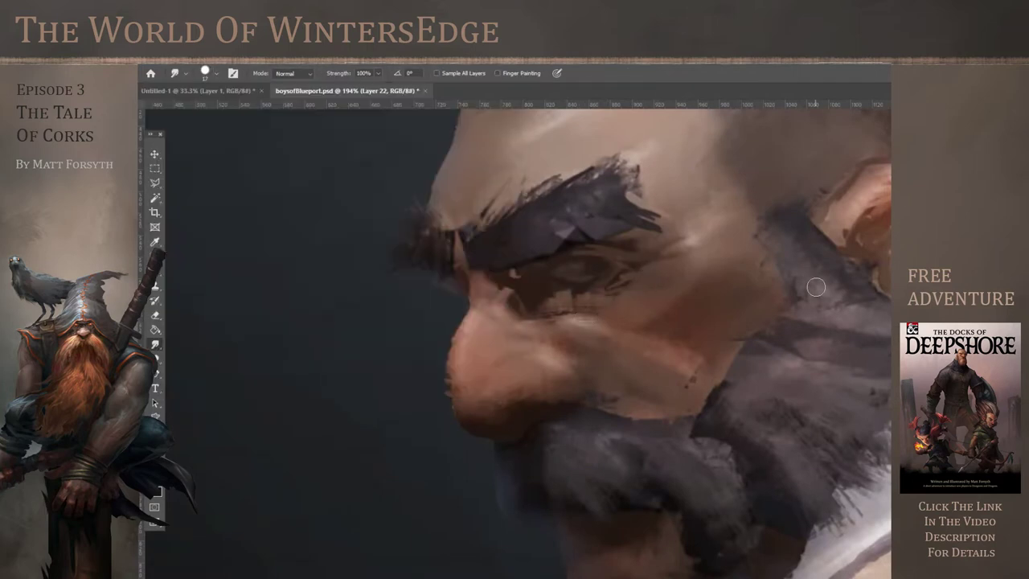
# Trim the rough edge in front of the giant's nose on Layer 1 copy by deleting a polygonal lasso selection, and deselect
pyautogui.scroll(-15, 543, 299)
pyautogui.scroll(5, 363, 271)
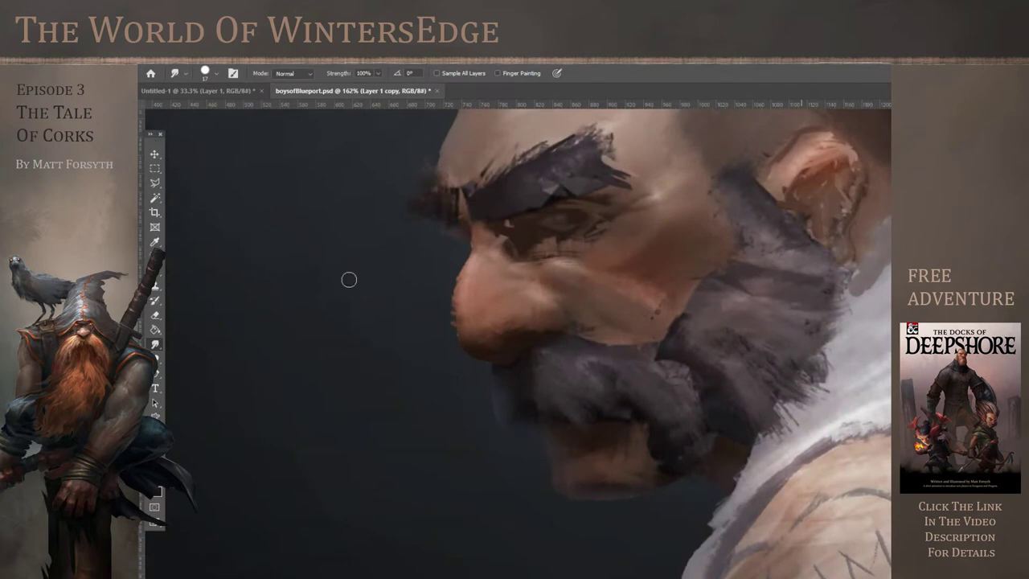
pyautogui.press('l')
pyautogui.click(454, 301)
pyautogui.click(456, 338)
pyautogui.click(418, 338)
pyautogui.doubleClick(400, 267)
pyautogui.press('Delete')
pyautogui.hotkey('ctrl', 'd')
pyautogui.scroll(-6, 576, 361)
pyautogui.click(522, 368)
pyautogui.press('Escape')
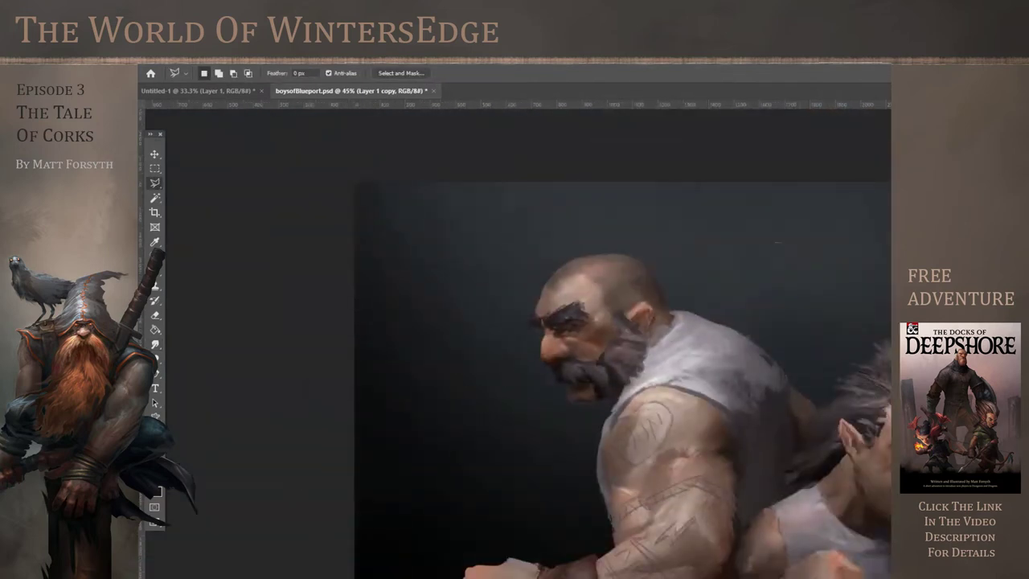
# Lighten the long-haired man's lower face on Layer 2 copy with a small Dodge brush on midtones at 21% exposure
pyautogui.scroll(-3, 560, 369)
pyautogui.scroll(3, 560, 398)
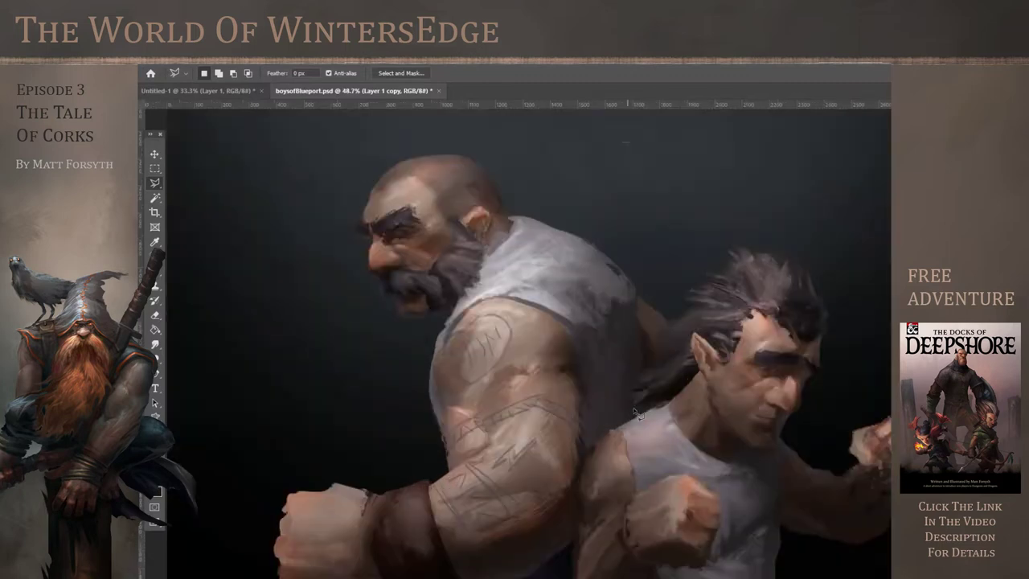
pyautogui.scroll(3, 764, 435)
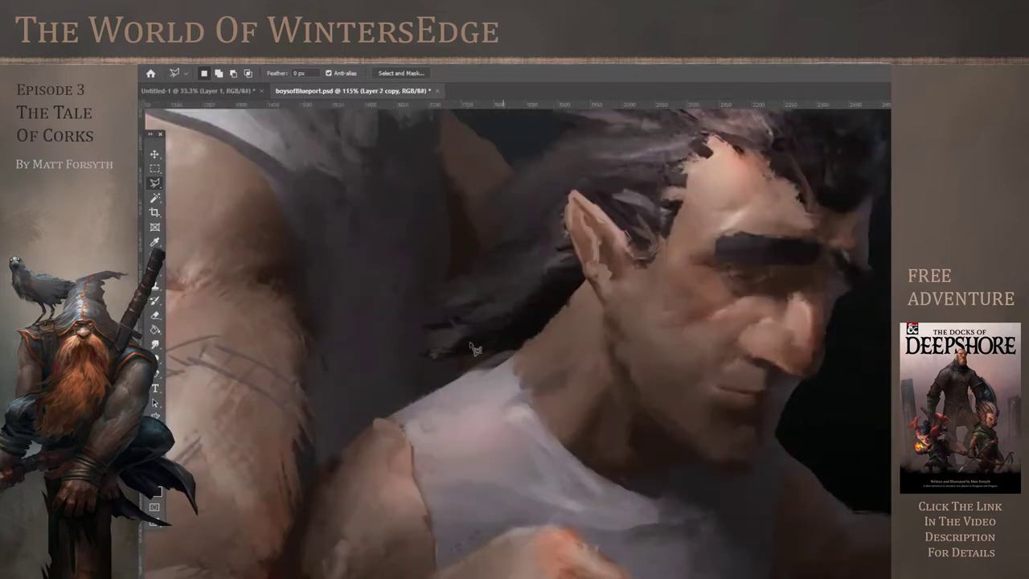
pyautogui.press('o')
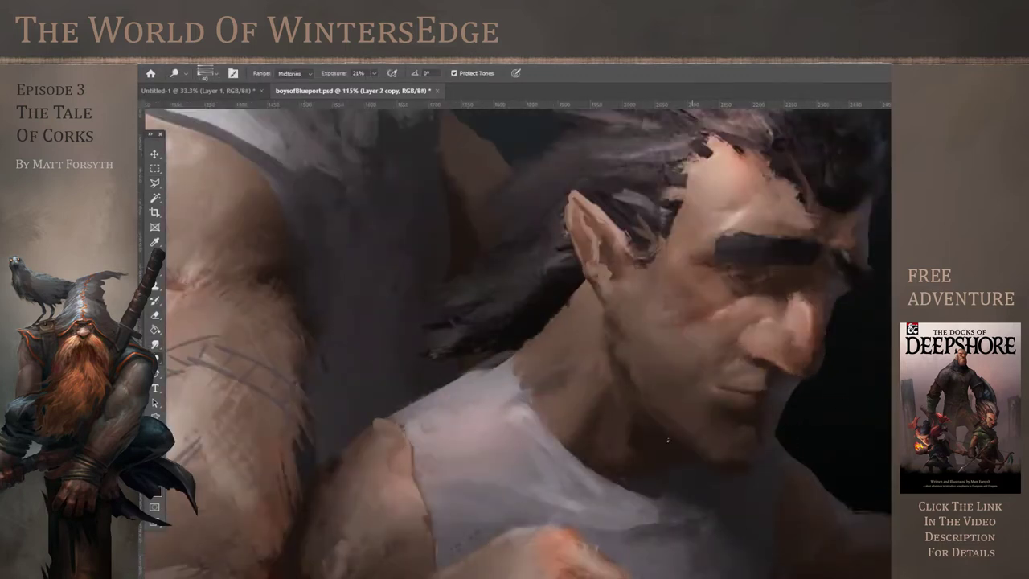
pyautogui.click(215, 73)
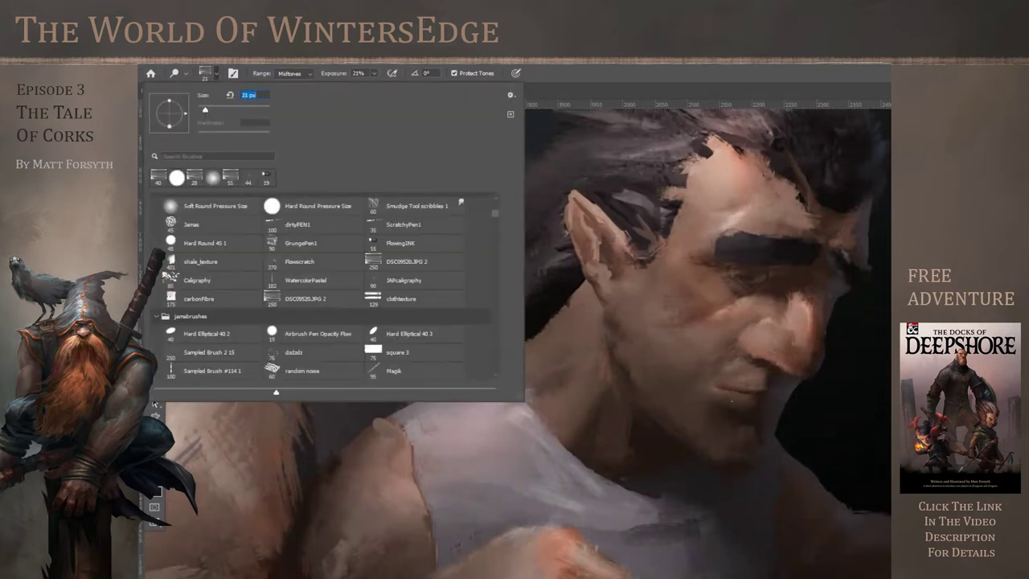
pyautogui.click(671, 415)
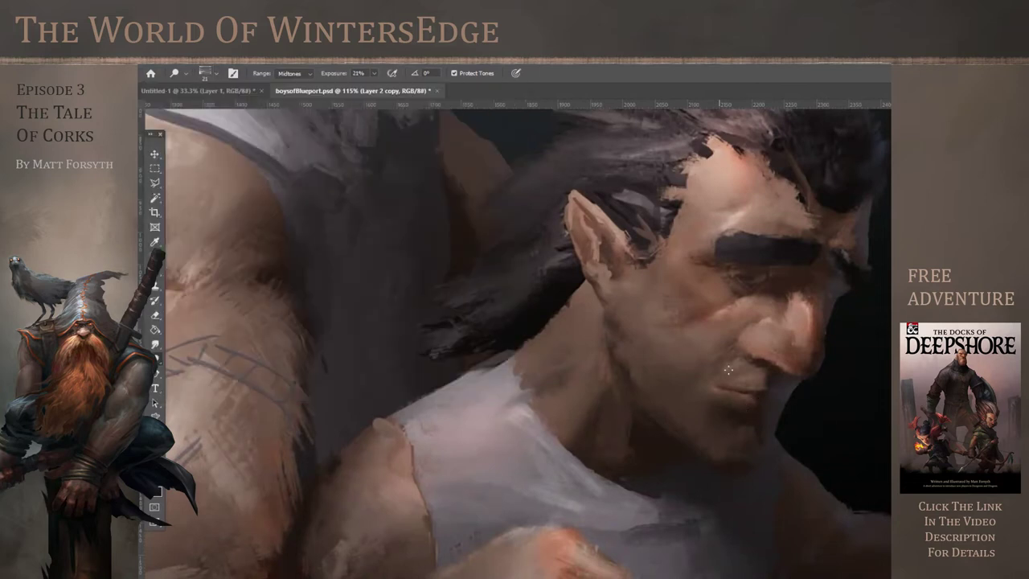
# Smudge the corner of the long-haired man's mouth with a 10 px brush at 100% strength
pyautogui.click(156, 344)
pyautogui.click(215, 74)
pyautogui.click(159, 177)
pyautogui.moveTo(204, 111); pyautogui.dragTo(201, 110)
pyautogui.press('Return')
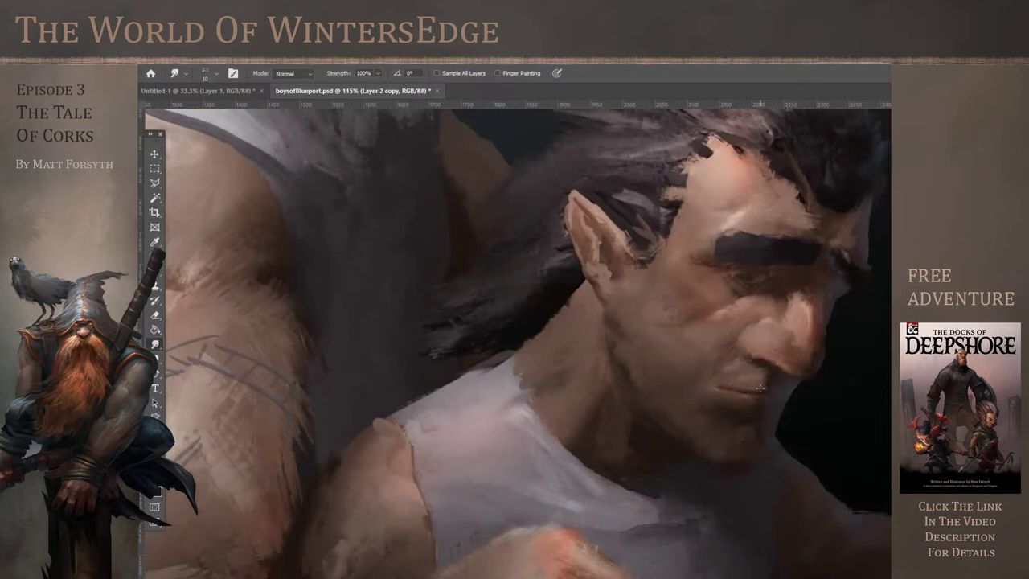
pyautogui.moveTo(775, 385); pyautogui.dragTo(767, 392)
# Dodge highlights onto the long-haired man's nose and upper forehead at the hairline, using midtones at 21% exposure
pyautogui.press('o')
pyautogui.moveTo(790, 331); pyautogui.dragTo(785, 333)
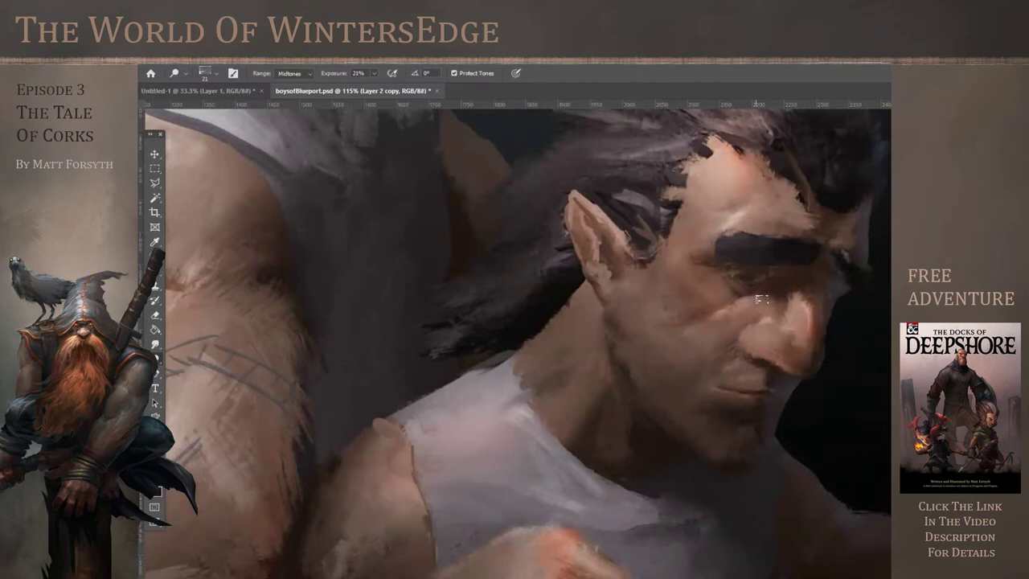
pyautogui.scroll(-5, 826, 338)
pyautogui.scroll(4, 814, 290)
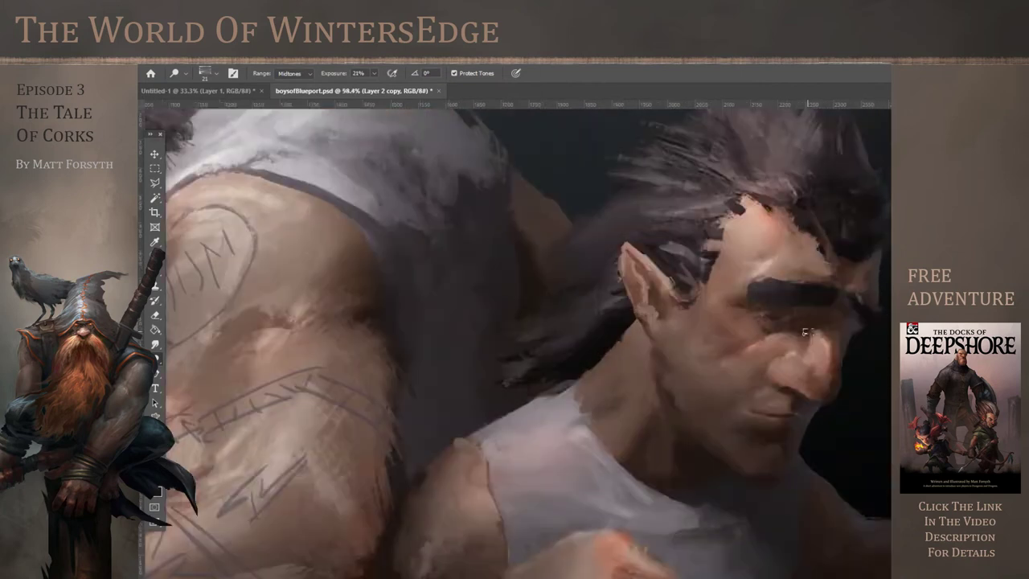
pyautogui.click(216, 74)
pyautogui.click(736, 331)
pyautogui.moveTo(751, 199)
pyautogui.mouseDown()
pyautogui.moveTo(729, 220)
pyautogui.moveTo(740, 218)
pyautogui.mouseUp()
# Lighten the folds of the long-haired man's tank top with the 40 px Dodge brush on midtones
pyautogui.scroll(-5, 724, 414)
pyautogui.scroll(5, 744, 412)
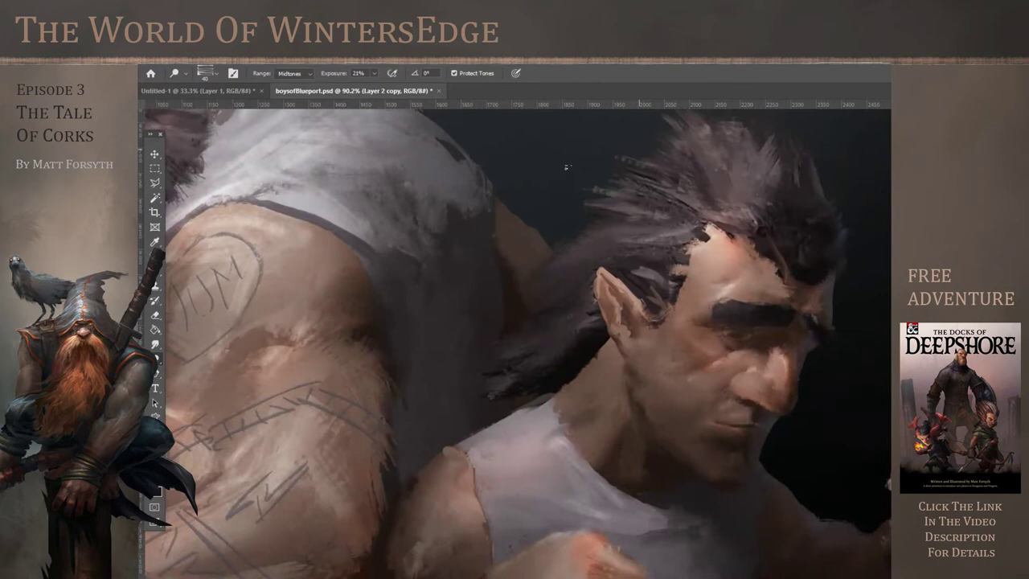
pyautogui.scroll(-4, 619, 158)
pyautogui.scroll(3, 674, 456)
pyautogui.moveTo(588, 426)
pyautogui.mouseDown()
pyautogui.moveTo(632, 405)
pyautogui.moveTo(637, 378)
pyautogui.mouseUp()
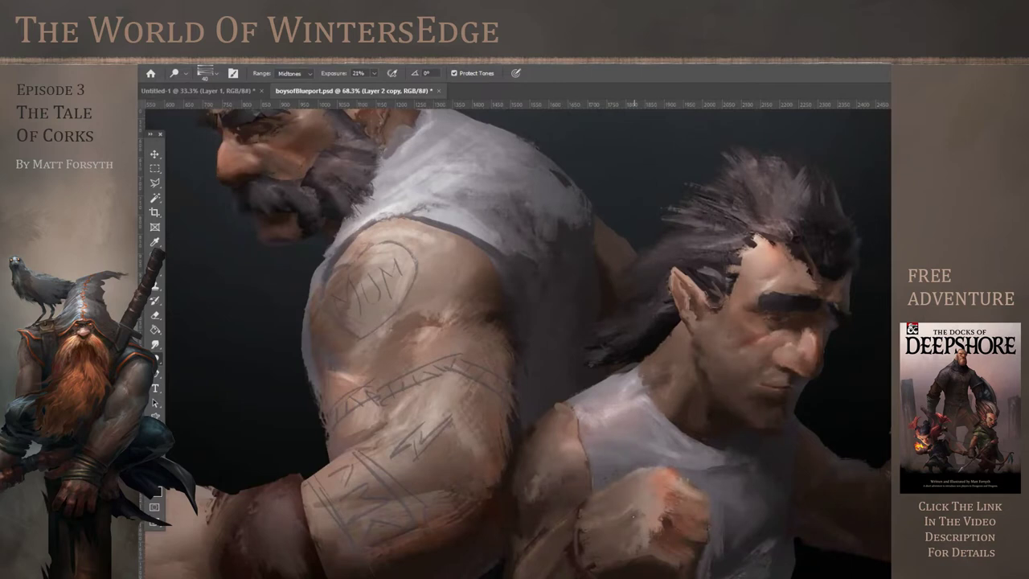
pyautogui.scroll(-4, 659, 451)
pyautogui.scroll(3, 741, 442)
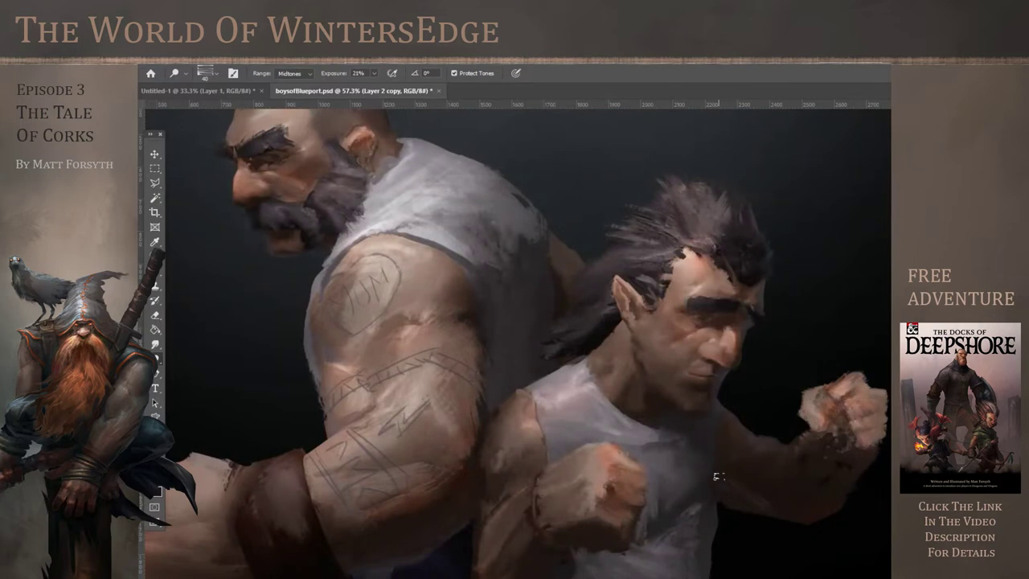
pyautogui.scroll(-3, 720, 404)
pyautogui.moveTo(688, 539); pyautogui.dragTo(683, 513)
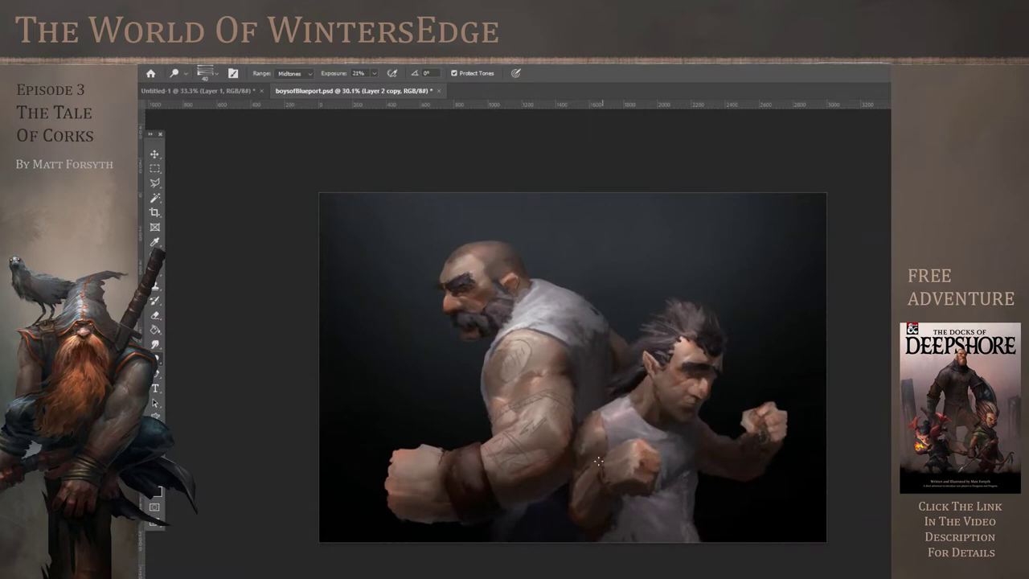
# Dodge highlights onto the giant's shirt collar, shoulder and tattooed arm on Layer 1 copy at 21% exposure
pyautogui.scroll(-4, 573, 367)
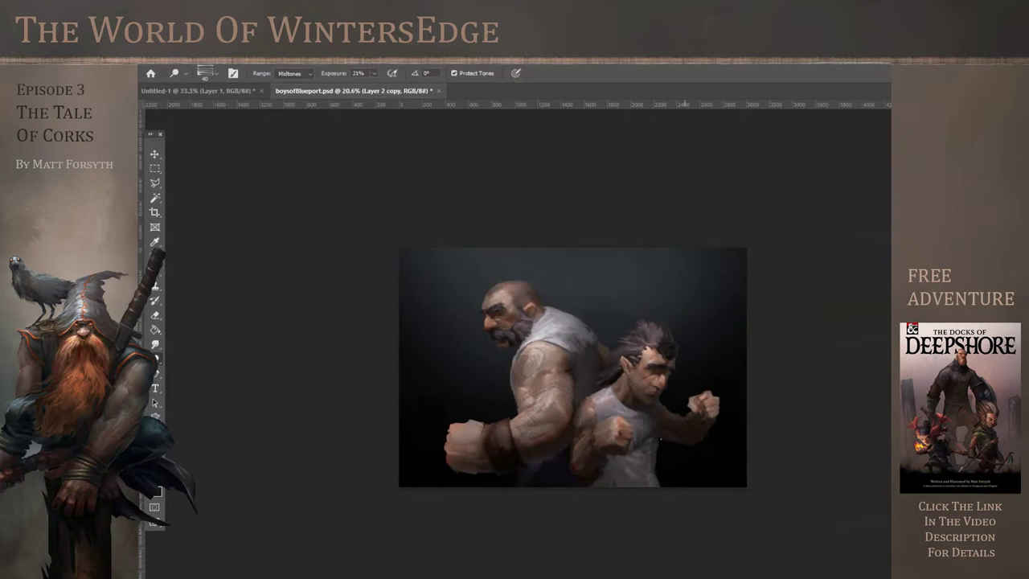
pyautogui.scroll(8, 573, 368)
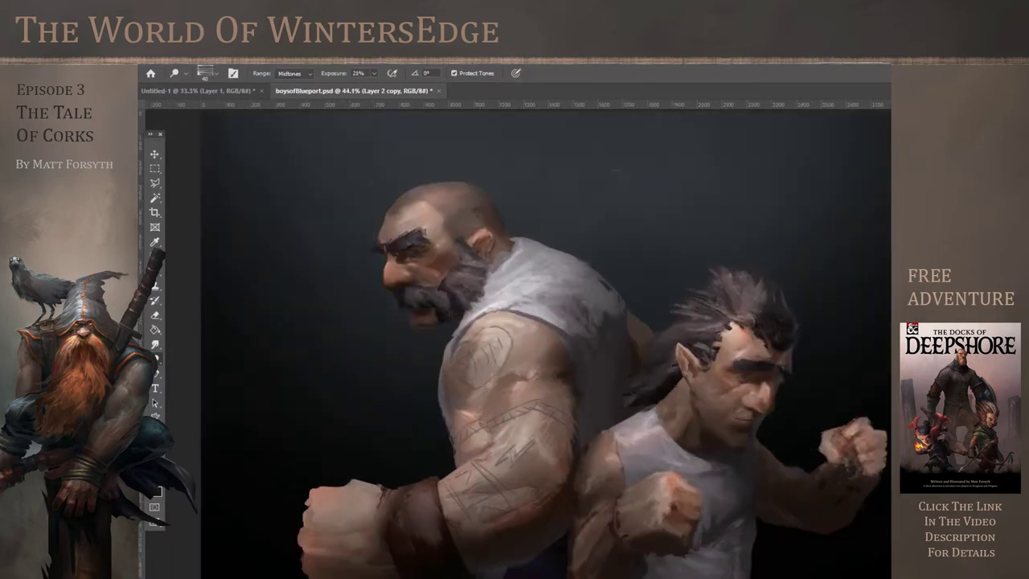
pyautogui.scroll(3, 554, 386)
pyautogui.moveTo(438, 304); pyautogui.dragTo(424, 320)
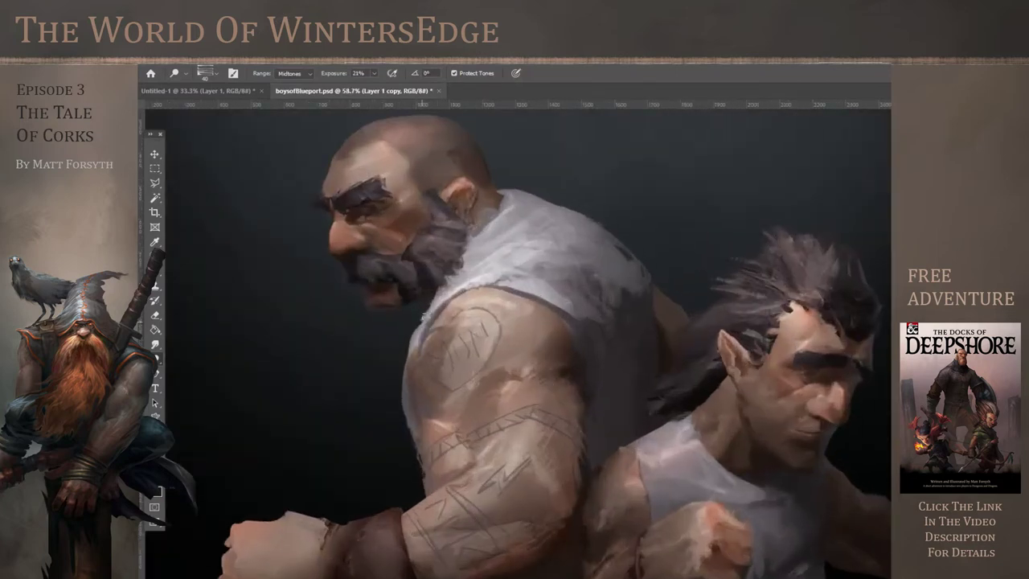
pyautogui.moveTo(519, 288); pyautogui.dragTo(563, 298)
pyautogui.moveTo(459, 423)
pyautogui.mouseDown()
pyautogui.moveTo(466, 406)
pyautogui.moveTo(457, 423)
pyautogui.mouseUp()
pyautogui.moveTo(472, 460)
pyautogui.mouseDown()
pyautogui.moveTo(477, 474)
pyautogui.moveTo(435, 495)
pyautogui.moveTo(422, 518)
pyautogui.moveTo(499, 534)
pyautogui.mouseUp()
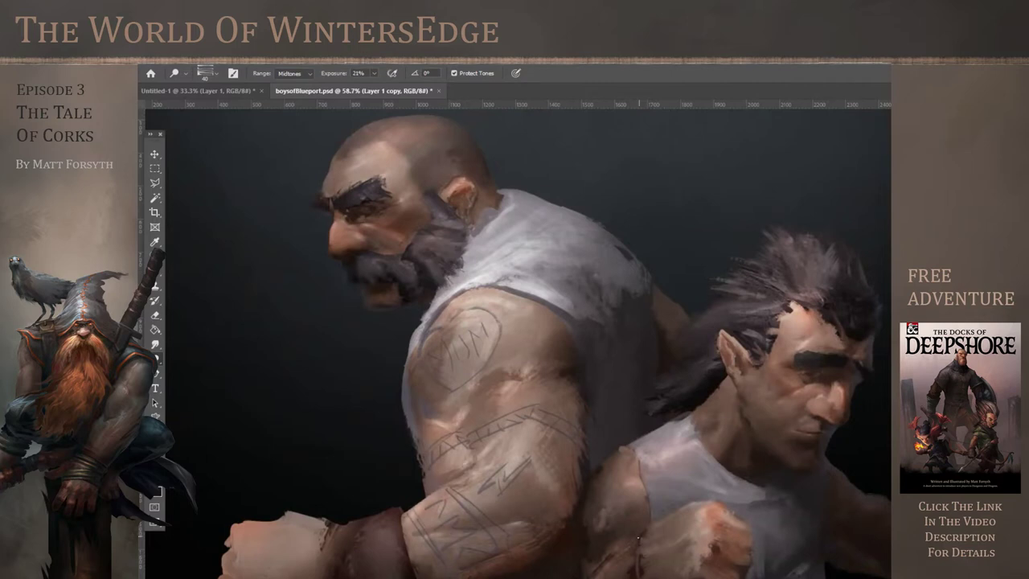
# Lighten the giant's forehead and the back of his shirt collar with the 40 px Dodge brush
pyautogui.scroll(-5, 500, 530)
pyautogui.scroll(3, 471, 501)
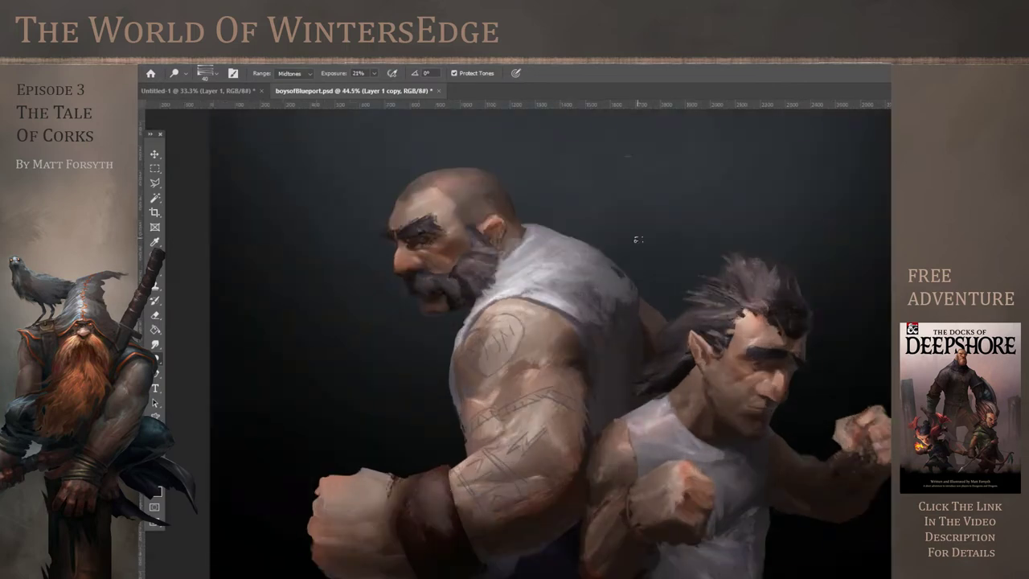
pyautogui.moveTo(439, 203)
pyautogui.mouseDown()
pyautogui.moveTo(429, 206)
pyautogui.moveTo(432, 189)
pyautogui.mouseUp()
pyautogui.moveTo(531, 234); pyautogui.dragTo(534, 246)
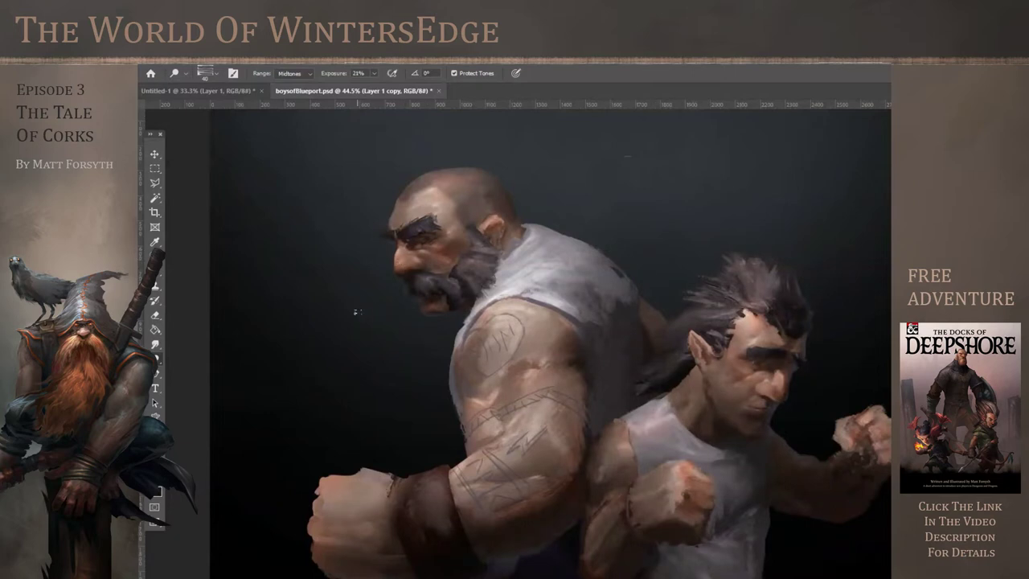
# Run the Liquify filter on the giant's layer, Layer 1 copy, and accept it
pyautogui.scroll(-5, 357, 312)
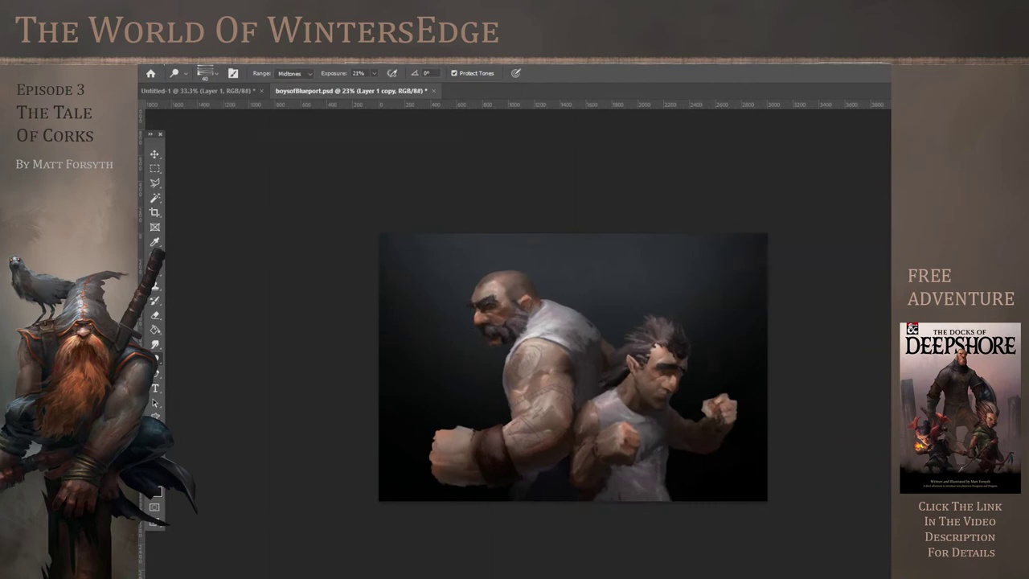
pyautogui.click(165, 64)
pyautogui.click(184, 172)
pyautogui.click(1009, 370)
pyautogui.click(1009, 370)
pyautogui.scroll(4, 407, 452)
pyautogui.click(288, 65)
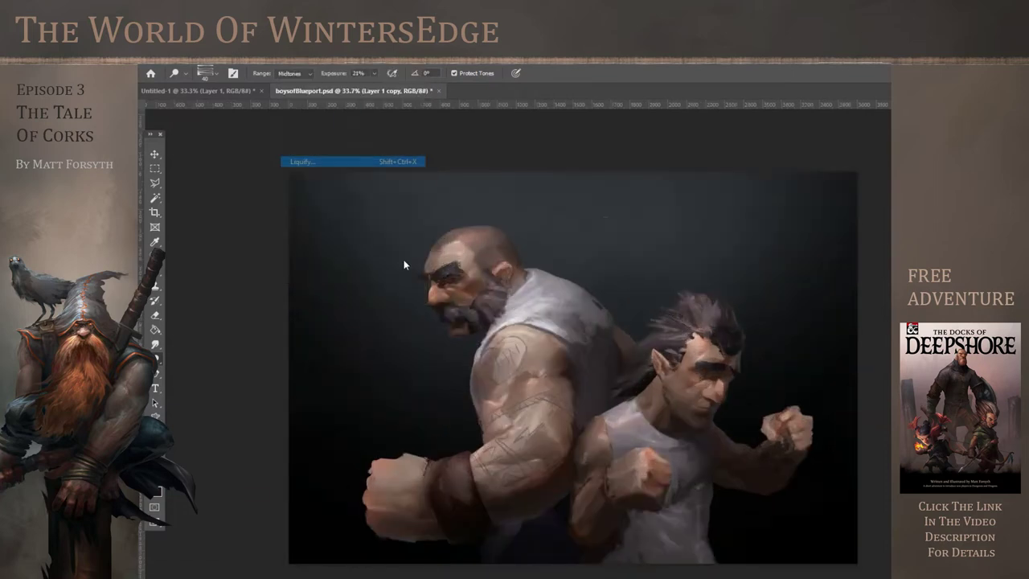
pyautogui.click(306, 160)
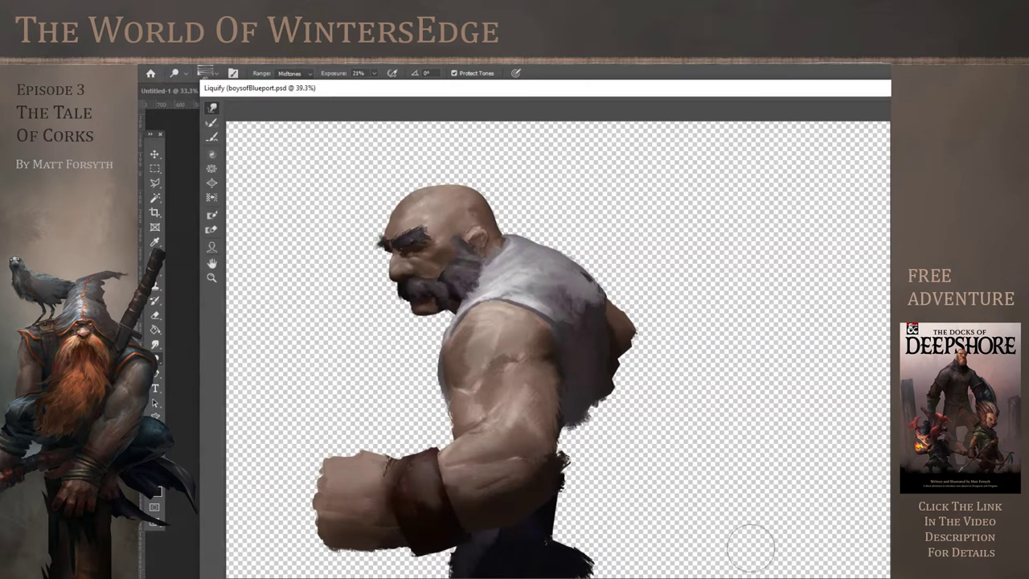
pyautogui.press('Return')
pyautogui.scroll(-1, 726, 414)
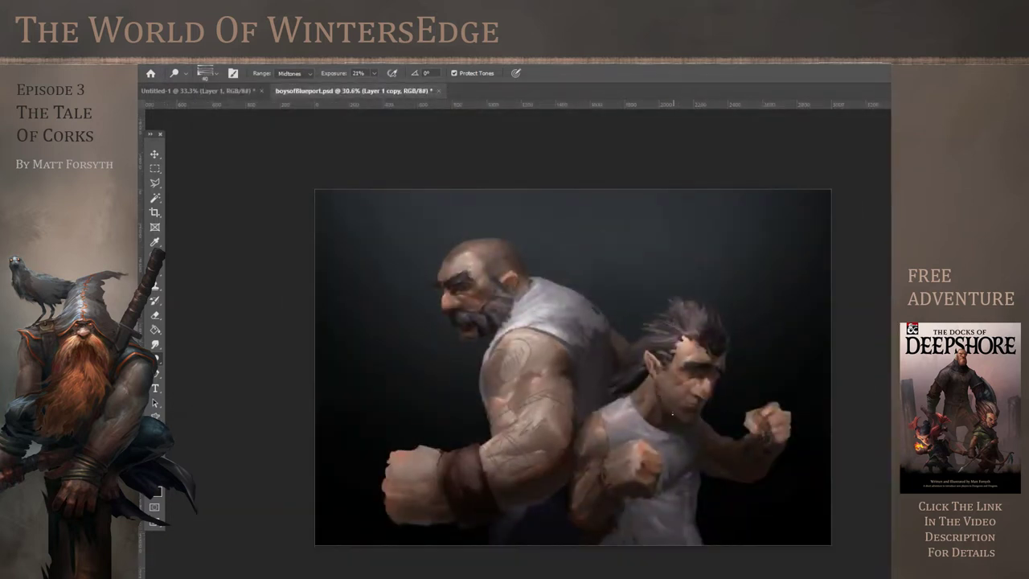
# Add a new layer for the background haze and choose its paint colour
pyautogui.hotkey('ctrl', 'e')
pyautogui.scroll(-2, 674, 351)
pyautogui.hotkey('ctrl', 'shift', 'alt', 'n')
pyautogui.click(150, 489)
pyautogui.press('Return')
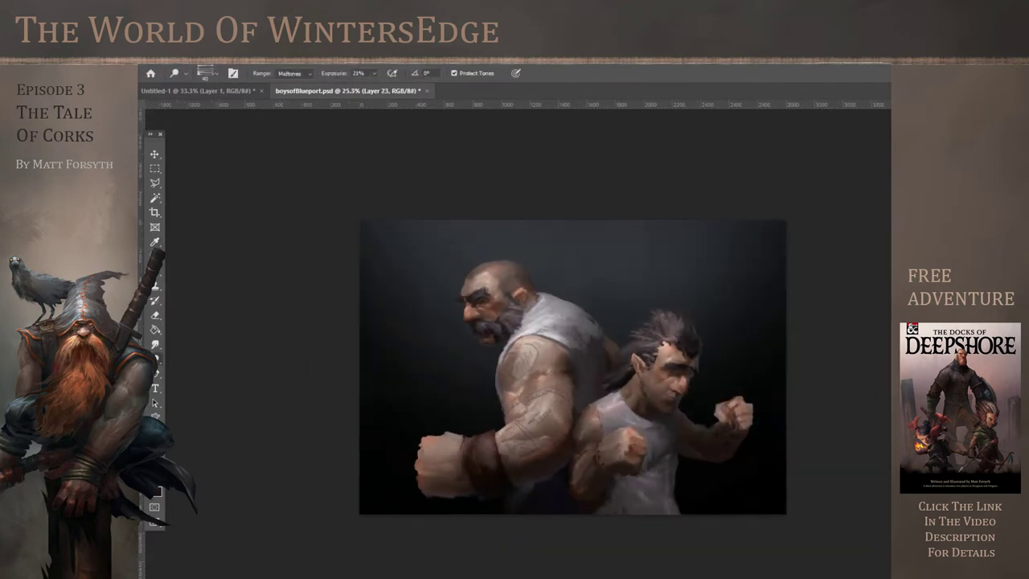
# Paint a broad brown haze across the background with a very large Soft Round Pressure Size brush at 82% opacity, undoing an unwanted stroke
pyautogui.click(156, 271)
pyautogui.click(215, 74)
pyautogui.click(229, 207)
pyautogui.click(268, 108)
pyautogui.press('Return')
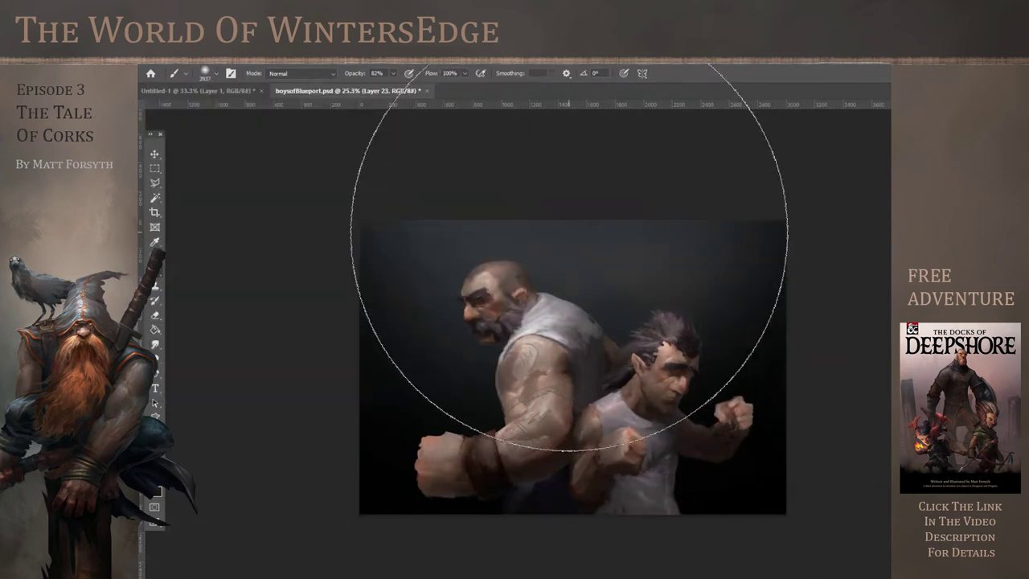
pyautogui.scroll(-5, 738, 327)
pyautogui.scroll(6, 737, 327)
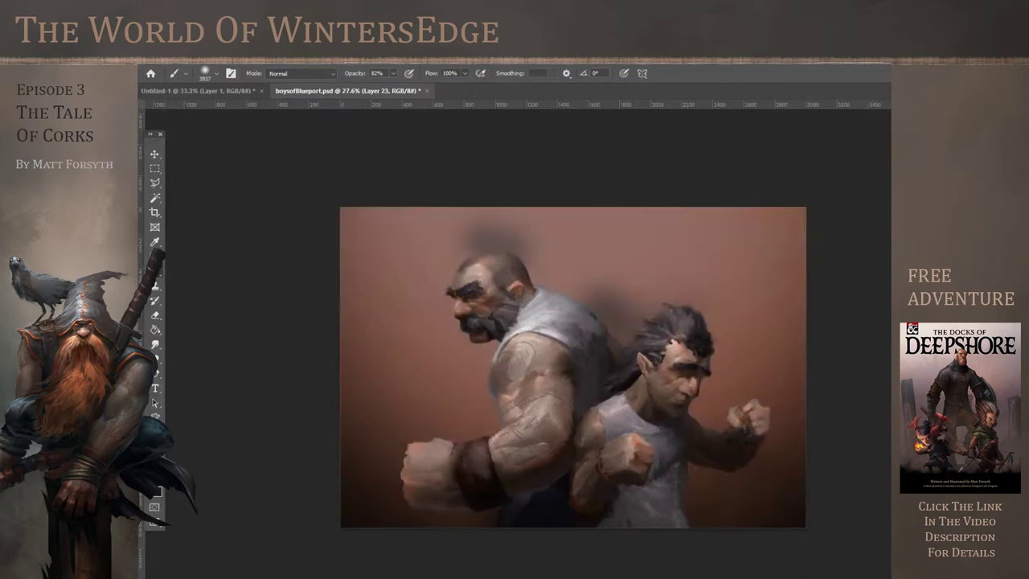
pyautogui.hotkey('ctrl', 'z')
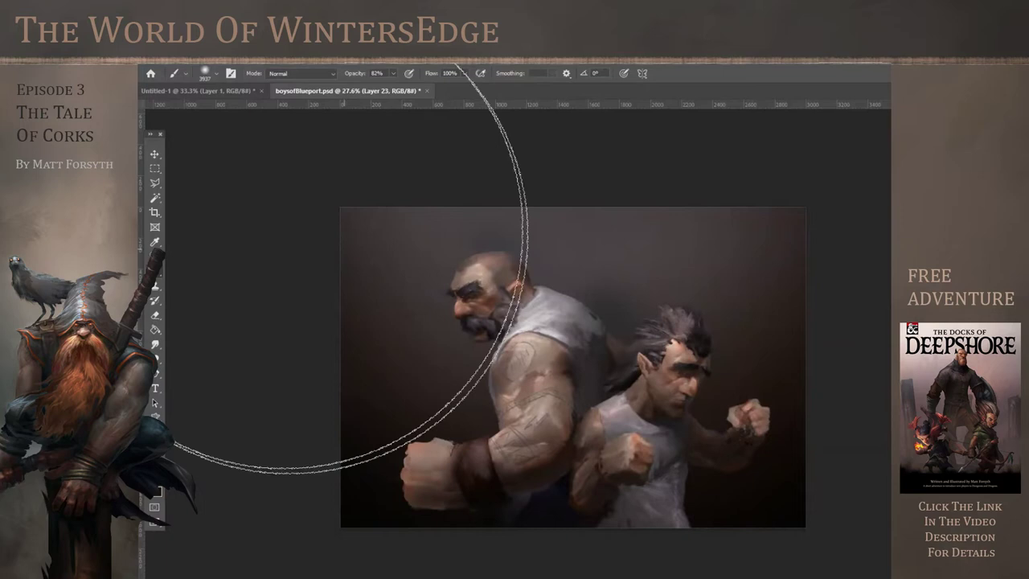
# Erase part of the haze near the picture's right edge with a large soft eraser at 60% opacity
pyautogui.press('v')
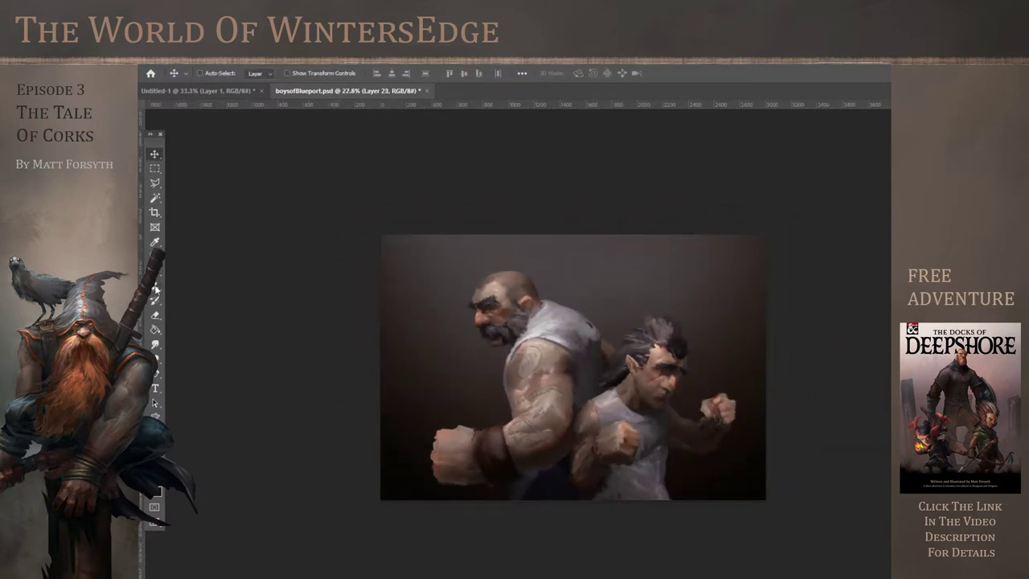
pyautogui.click(155, 315)
pyautogui.click(210, 73)
pyautogui.click(265, 111)
pyautogui.click(724, 437)
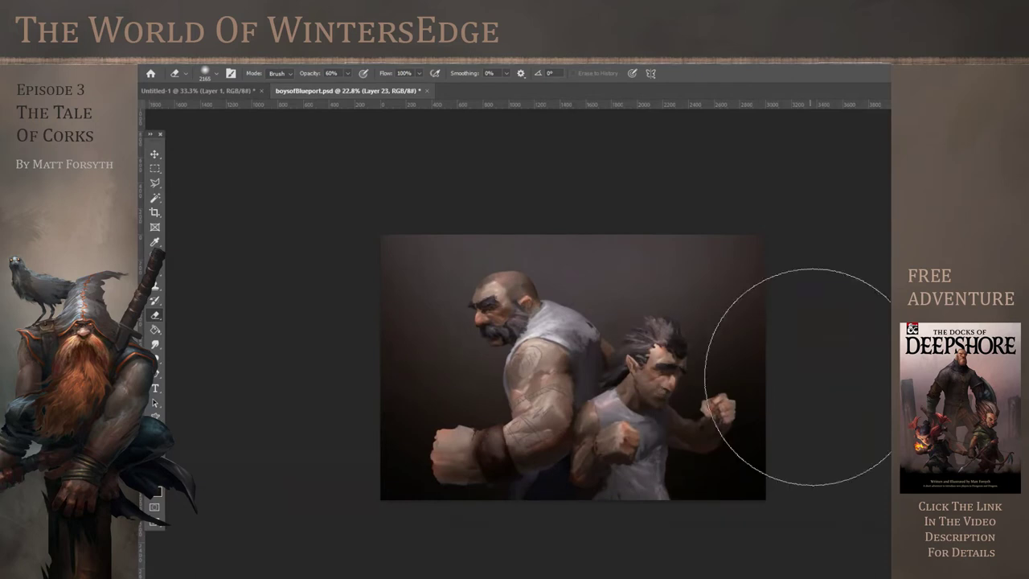
# Shift the colour of the background haze from brown to a muted green with an image adjustment
pyautogui.click(198, 58)
pyautogui.moveTo(221, 86)
pyautogui.click(420, 146)
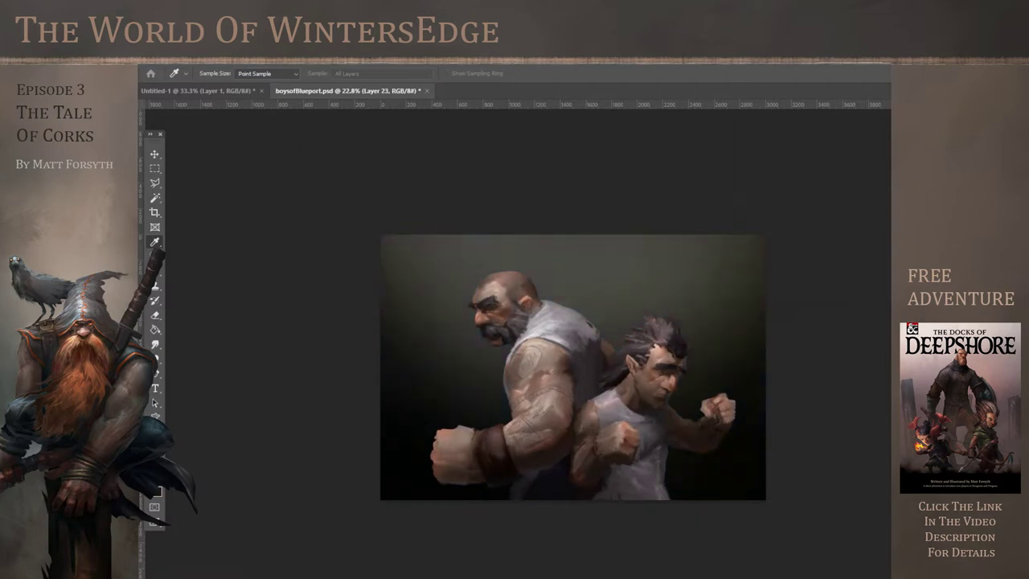
# Undo the last haze change and soften the haze toward the picture's edges with the large eraser at 30% opacity
pyautogui.press('e')
pyautogui.hotkey('ctrl', 'z')
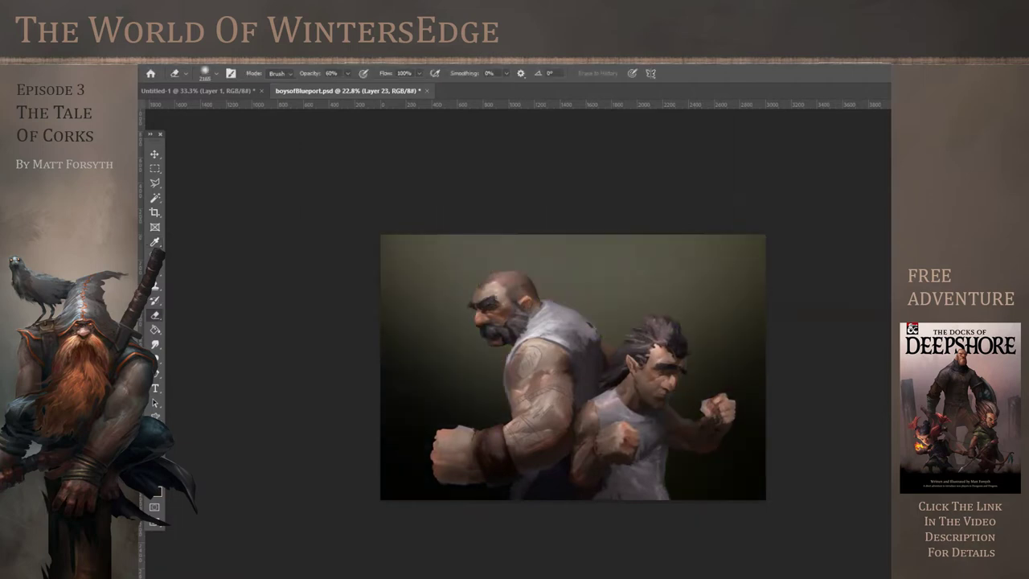
pyautogui.scroll(-5, 636, 439)
pyautogui.scroll(4, 636, 439)
pyautogui.click(348, 73)
pyautogui.moveTo(345, 86); pyautogui.dragTo(331, 86)
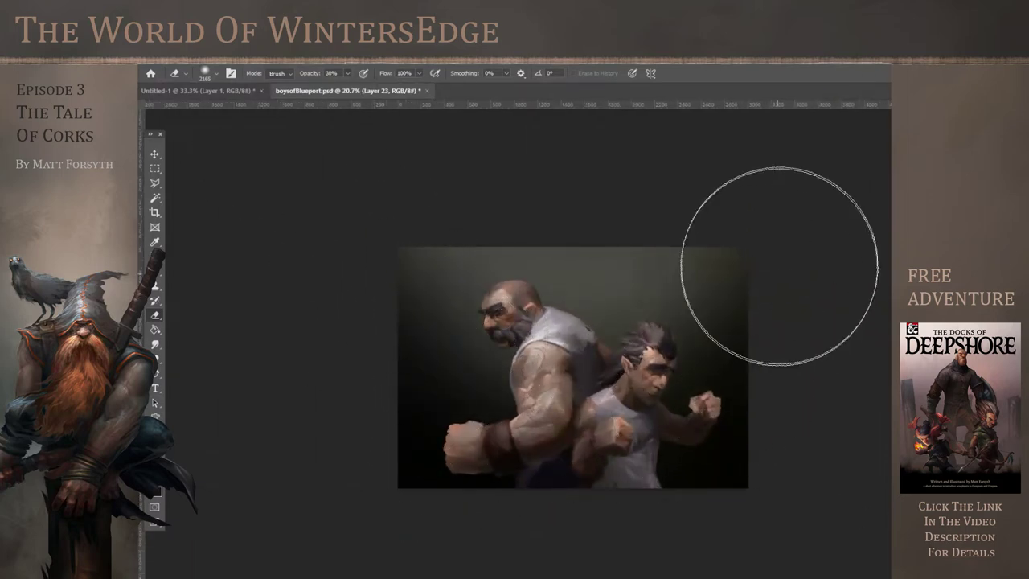
pyautogui.scroll(-2, 559, 360)
pyautogui.scroll(3, 528, 425)
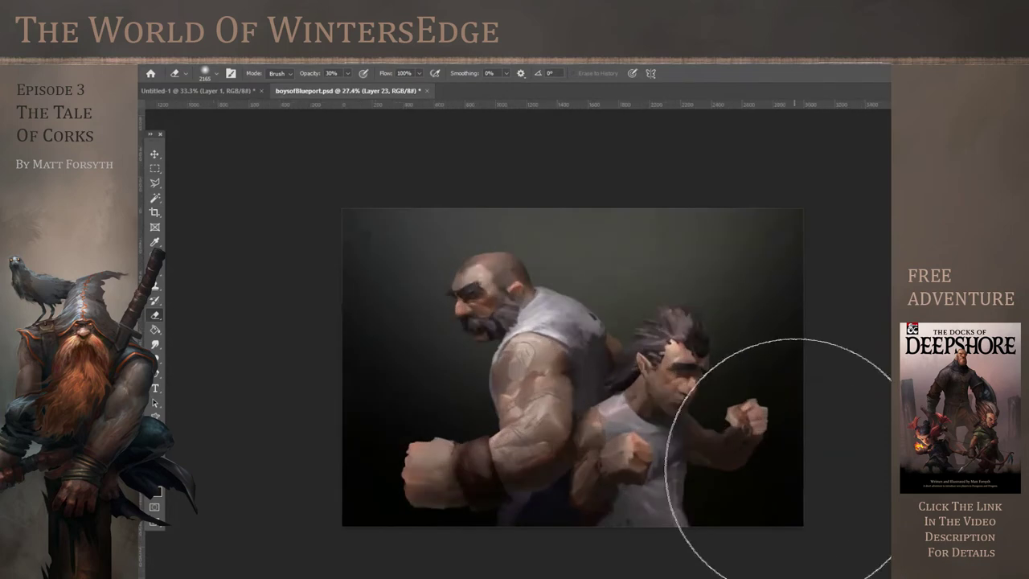
# Bring back light on the Hue/Saturation adjustment's layer mask with a 2874 px soft brush at 40% opacity
pyautogui.scroll(-2, 815, 437)
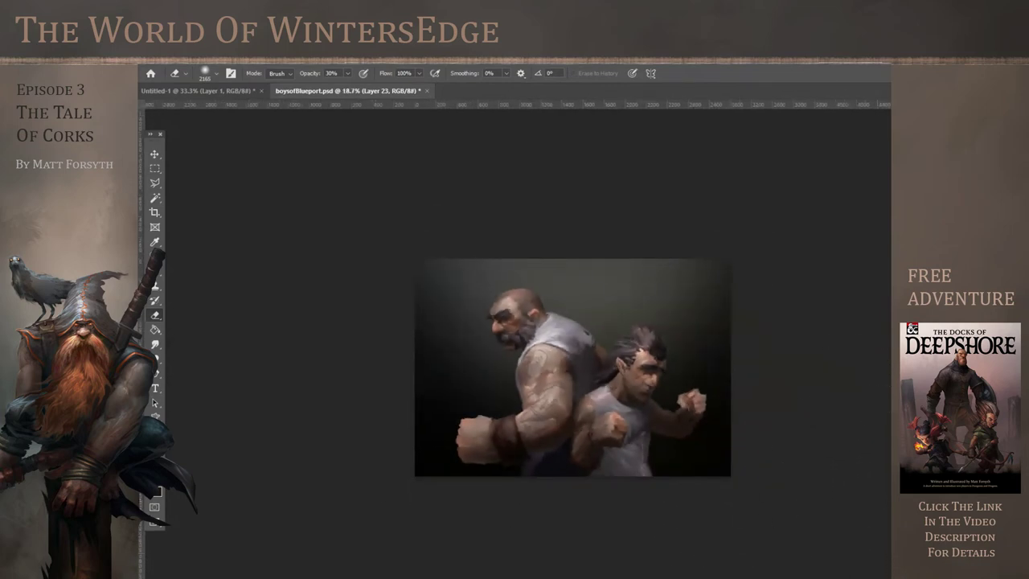
pyautogui.scroll(4, 572, 513)
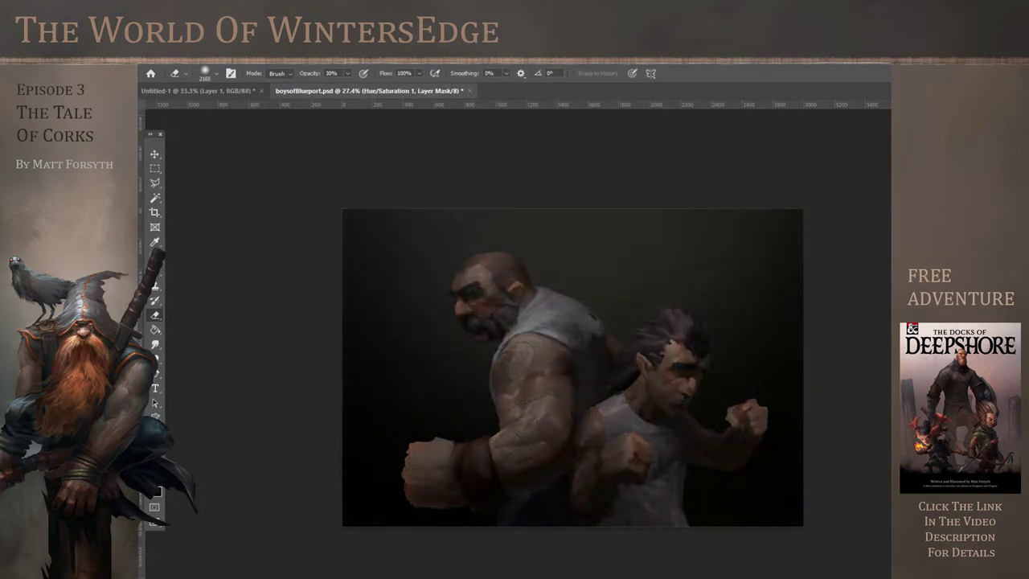
pyautogui.press('b')
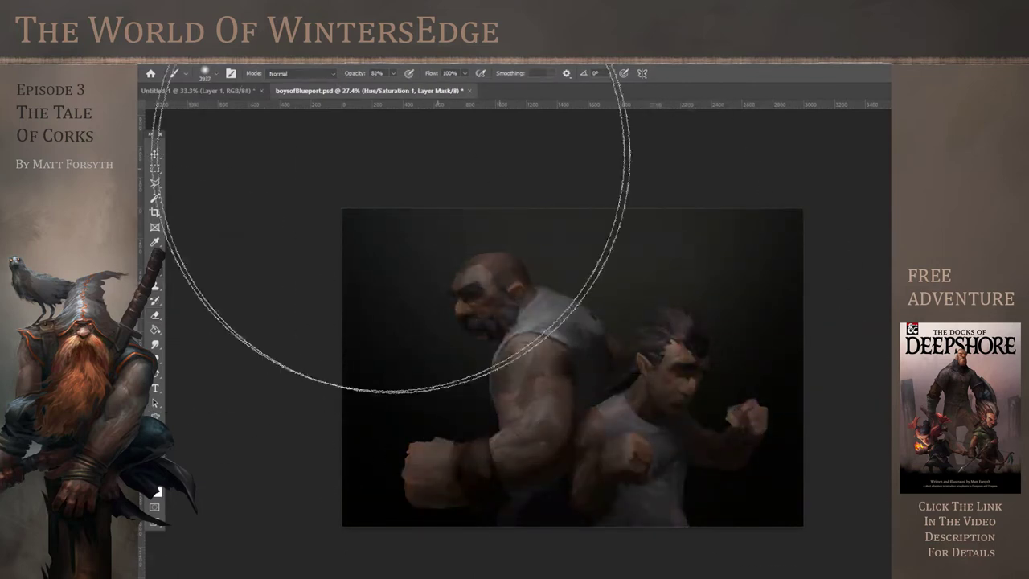
pyautogui.click(217, 73)
pyautogui.click(267, 110)
pyautogui.click(393, 73)
pyautogui.moveTo(391, 86); pyautogui.dragTo(370, 86)
pyautogui.moveTo(575, 225); pyautogui.dragTo(589, 269)
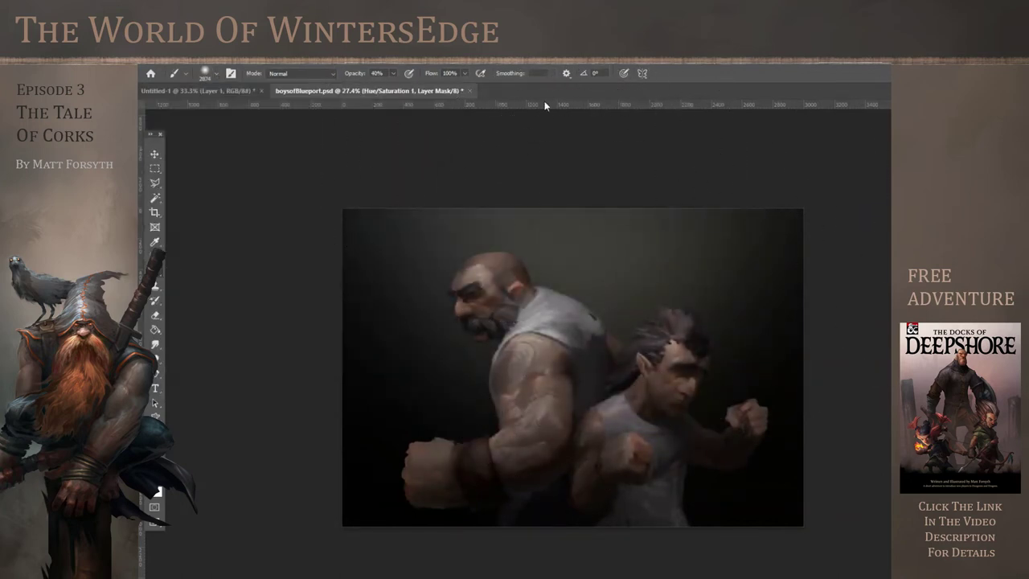
# Refine the Hue/Saturation mask around the two figures with the soft brush at 2165 px and at 511 px
pyautogui.click(218, 74)
pyautogui.click(264, 108)
pyautogui.click(637, 335)
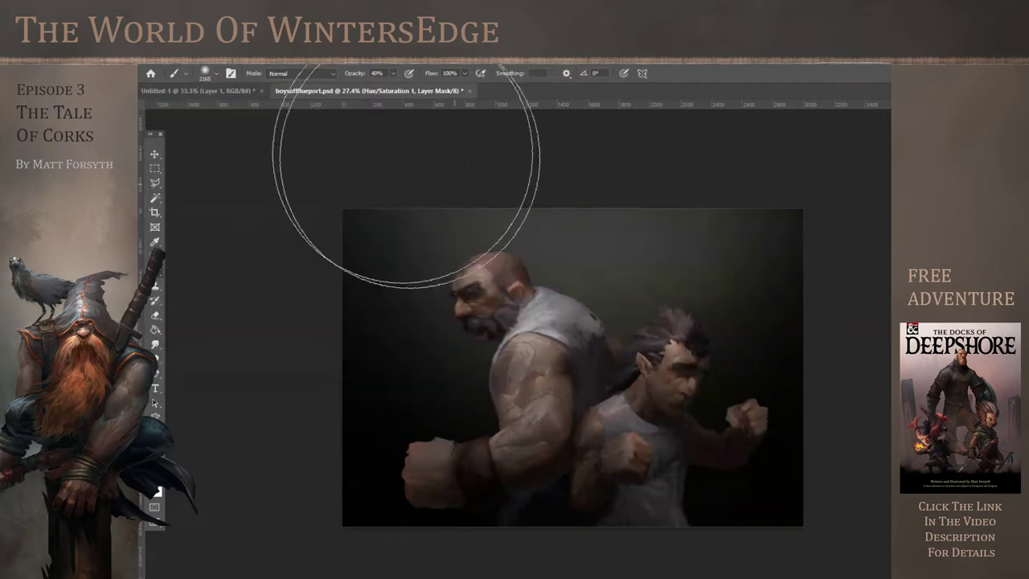
pyautogui.click(218, 73)
pyautogui.moveTo(265, 108); pyautogui.dragTo(260, 108)
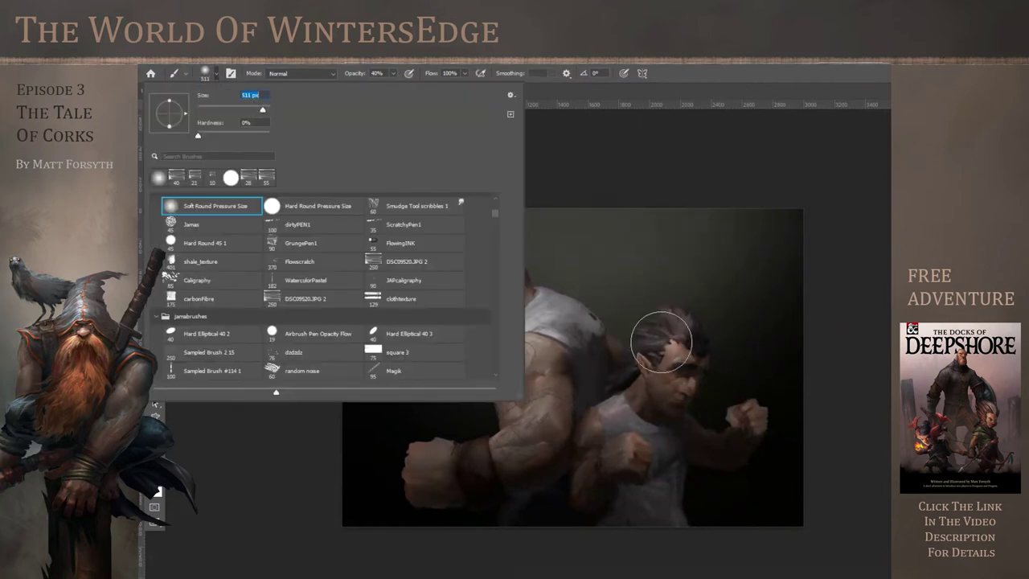
pyautogui.press('Return')
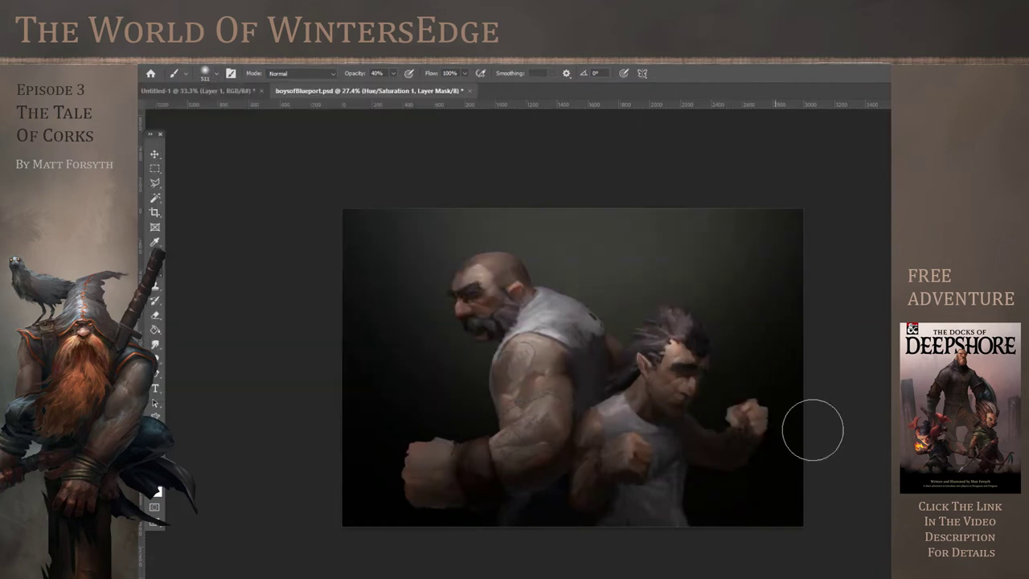
# Touch up finer areas of the Hue/Saturation mask on the figures with the soft brush at 180 px
pyautogui.scroll(-4, 609, 324)
pyautogui.scroll(7, 635, 353)
pyautogui.click(217, 73)
pyautogui.moveTo(259, 108); pyautogui.dragTo(248, 108)
pyautogui.press('Return')
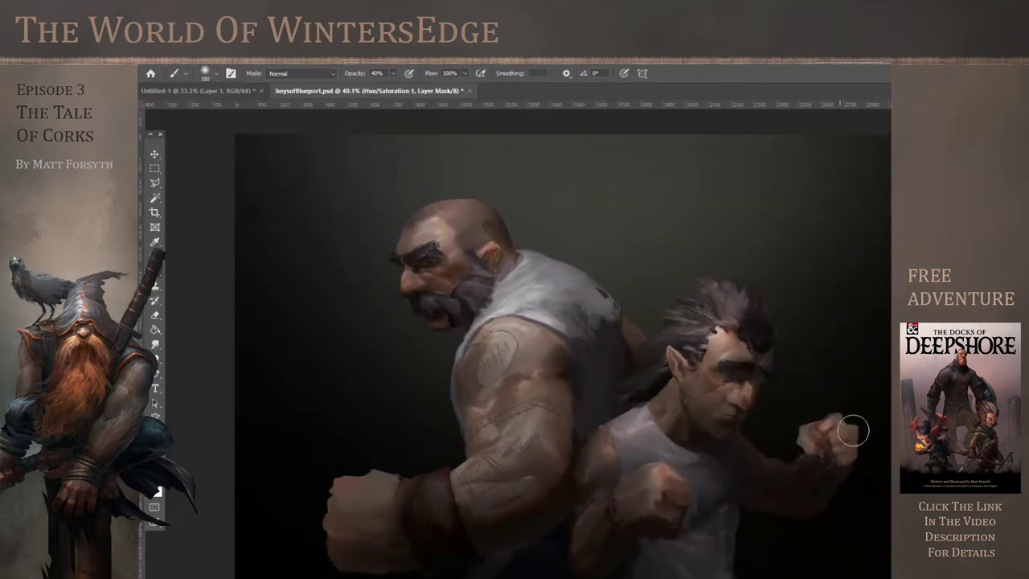
pyautogui.scroll(-5, 554, 297)
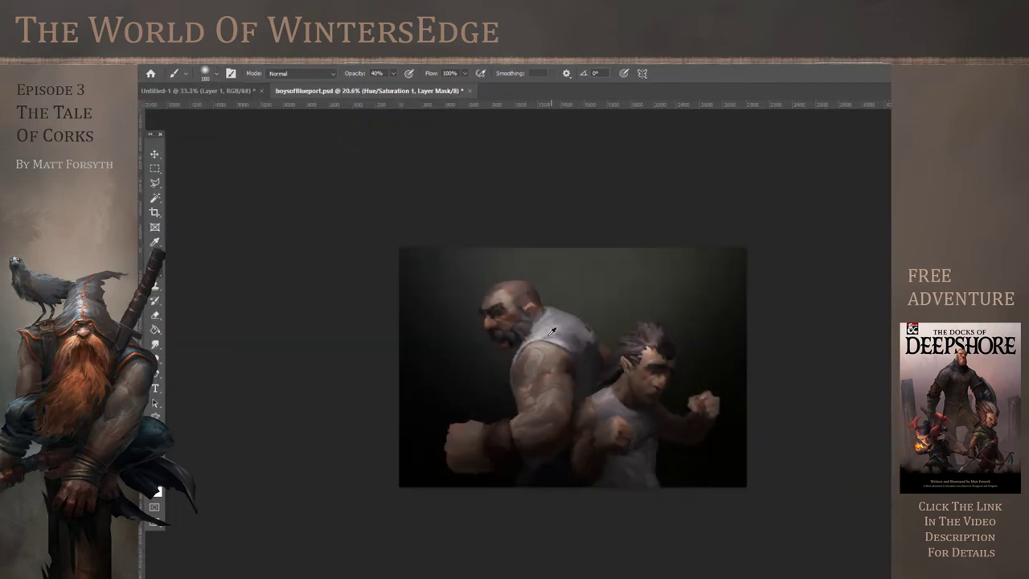
# Grade the picture with Color Balance and Brightness/Contrast adjustment layers
pyautogui.hotkey('alt', ']')
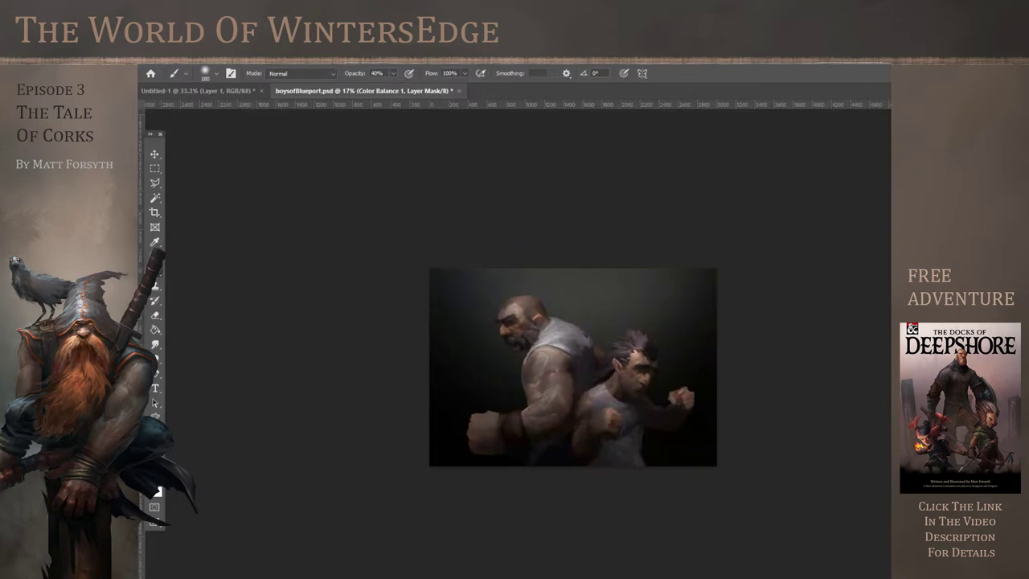
pyautogui.scroll(3, 836, 366)
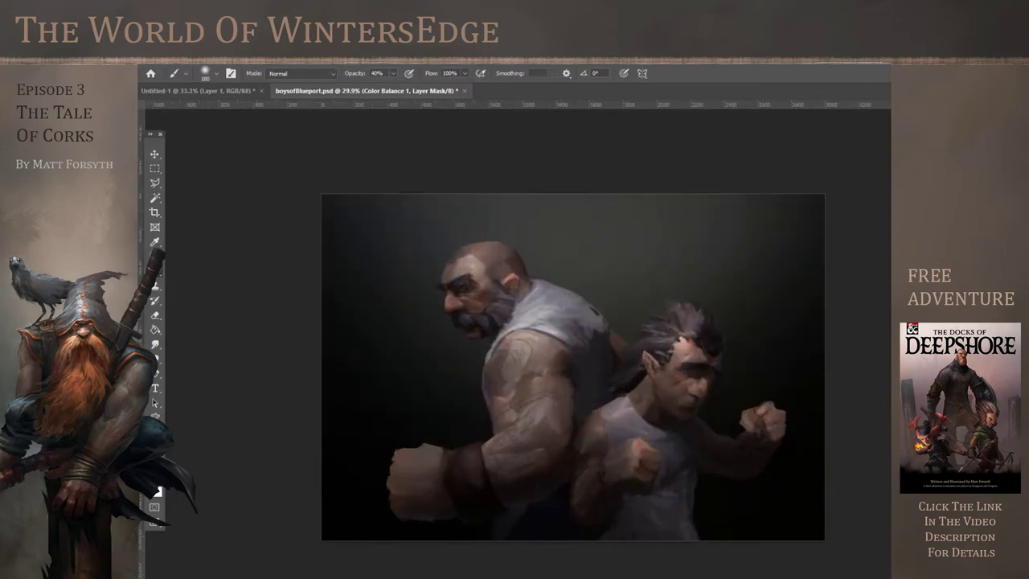
pyautogui.hotkey('alt', '[')
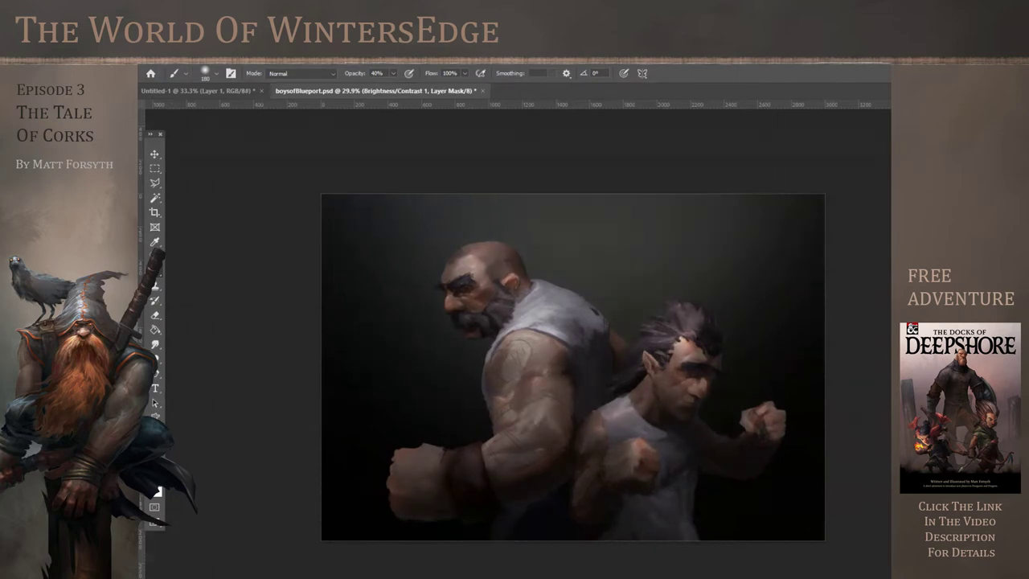
pyautogui.moveTo(469, 259); pyautogui.dragTo(531, 346)
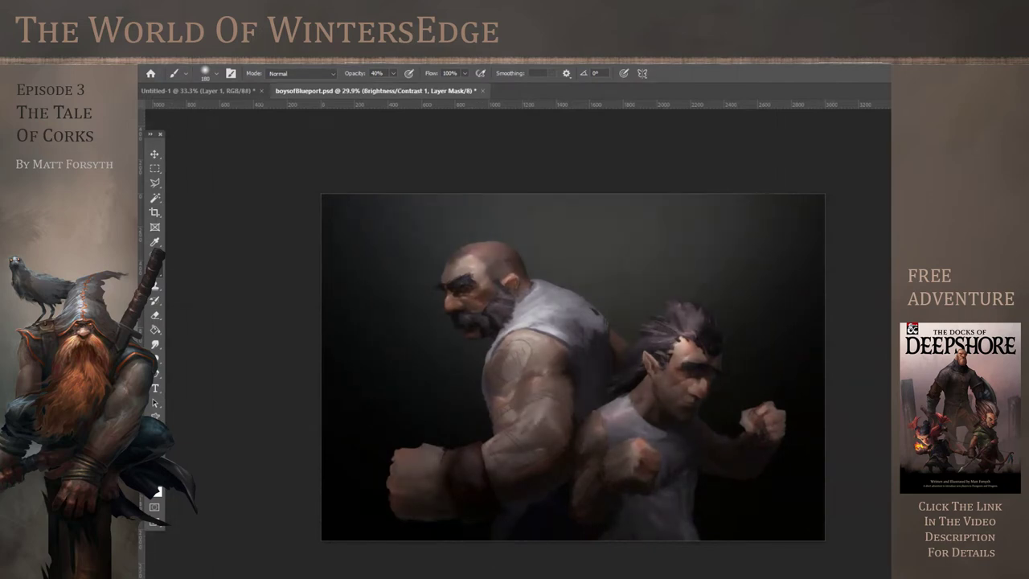
pyautogui.scroll(-3, 663, 362)
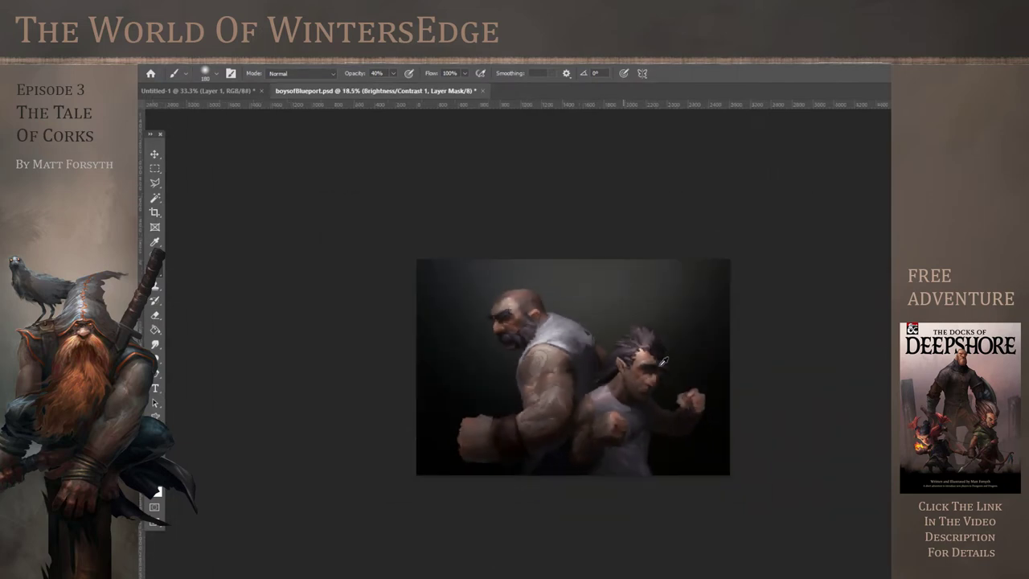
pyautogui.scroll(4, 783, 402)
pyautogui.scroll(-1, 784, 402)
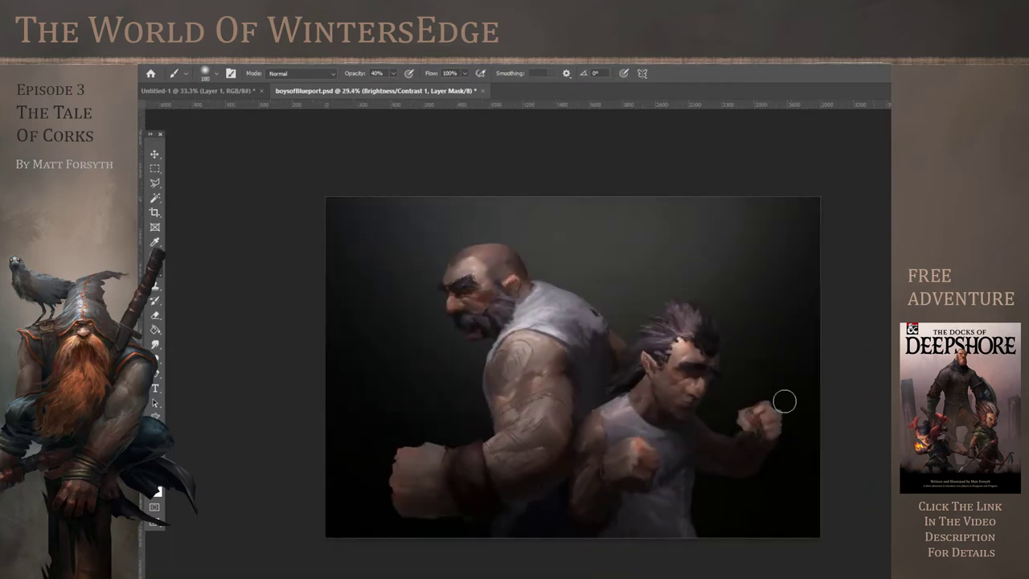
# Soften the outer brow area of the long-haired man on Layer 12 with a 58 px soft eraser at 30% opacity
pyautogui.click(160, 55)
pyautogui.click(214, 182)
pyautogui.scroll(3, 659, 439)
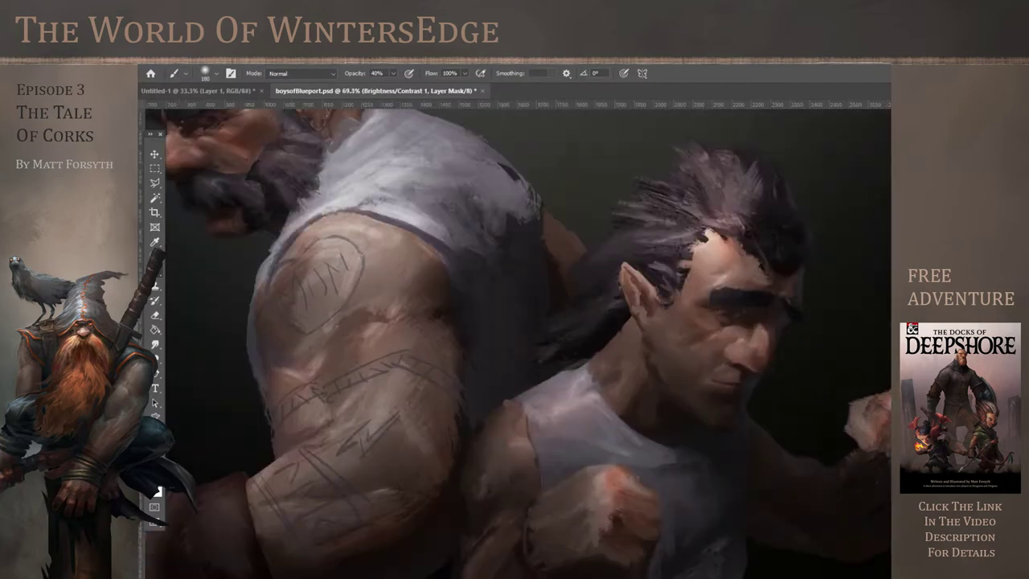
pyautogui.hotkey('ctrl', 'shift', 'alt', 'n')
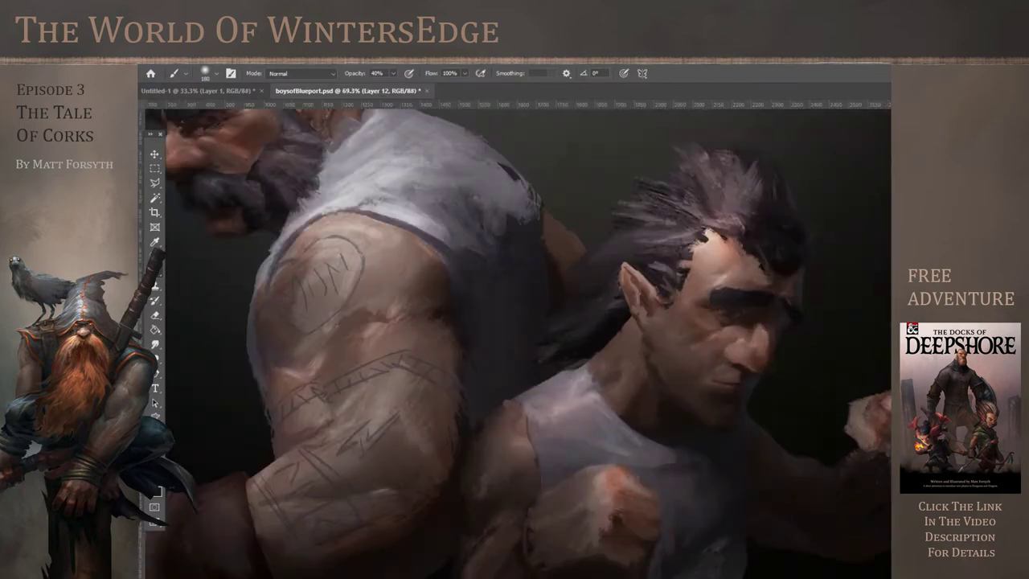
pyautogui.scroll(2, 860, 398)
pyautogui.press('v')
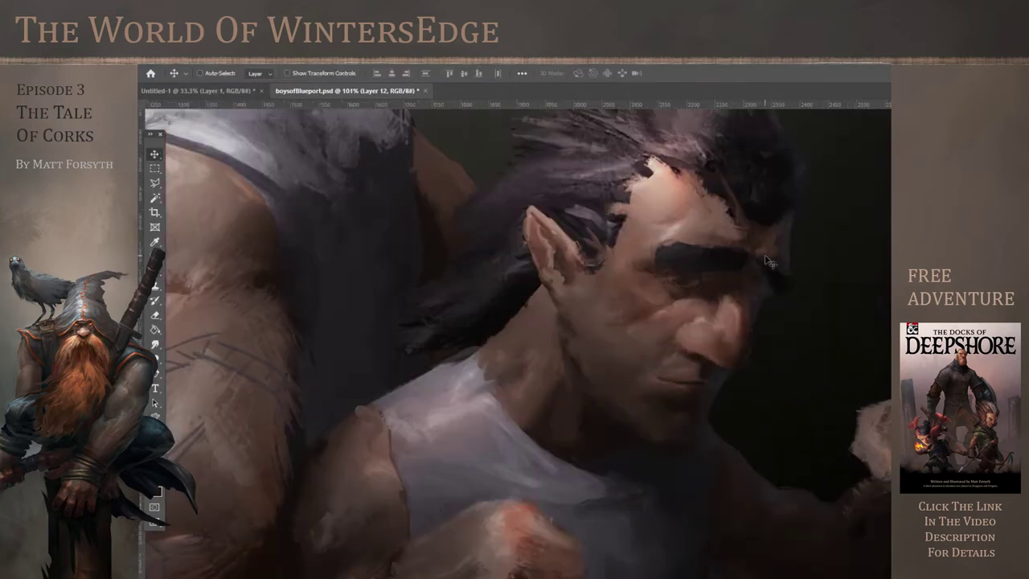
pyautogui.scroll(-3, 756, 324)
pyautogui.scroll(3, 804, 314)
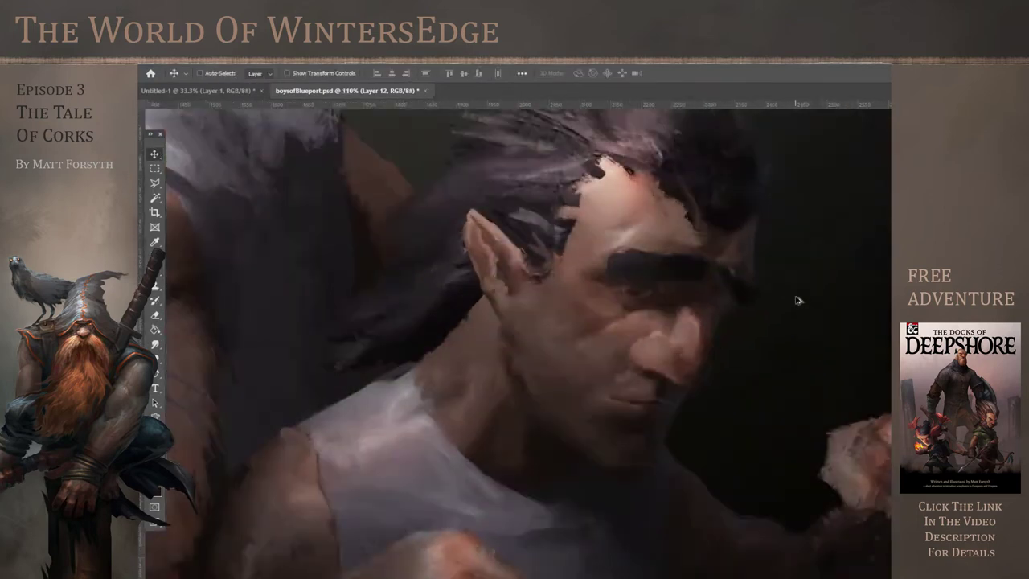
pyautogui.press('e')
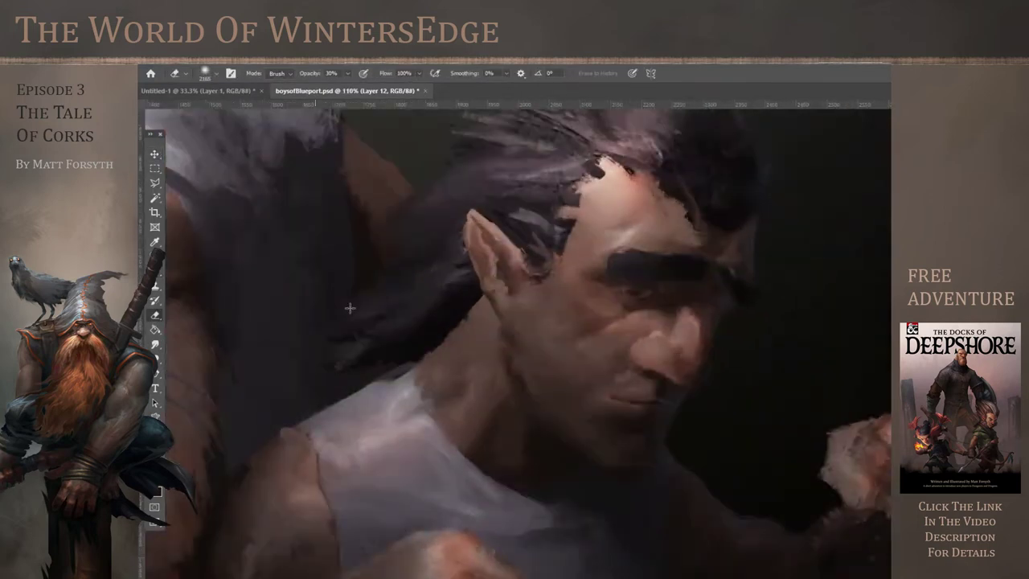
pyautogui.click(215, 76)
pyautogui.click(218, 111)
pyautogui.click(709, 321)
pyautogui.scroll(-11, 764, 423)
pyautogui.scroll(-2, 624, 340)
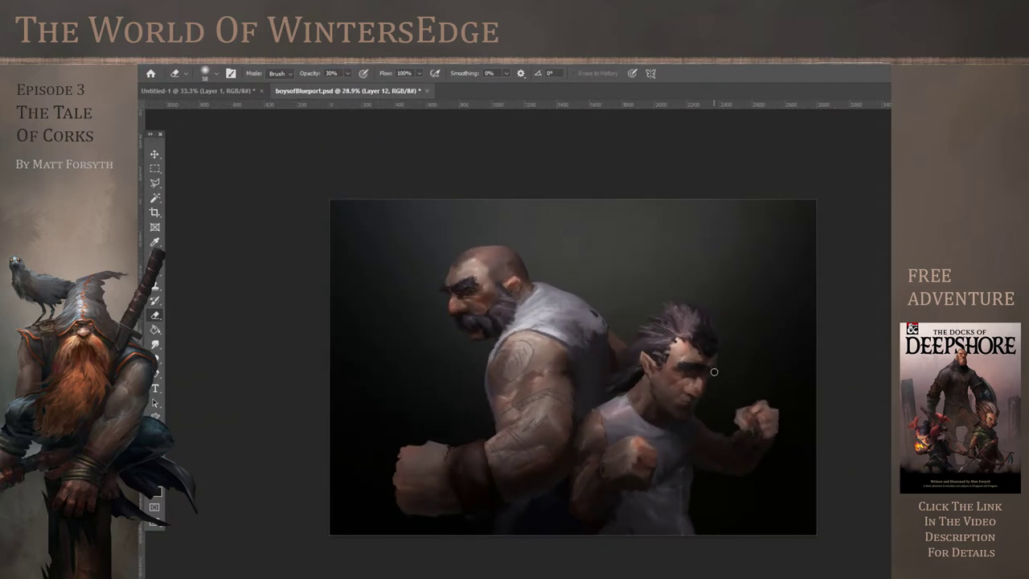
pyautogui.scroll(1, 563, 374)
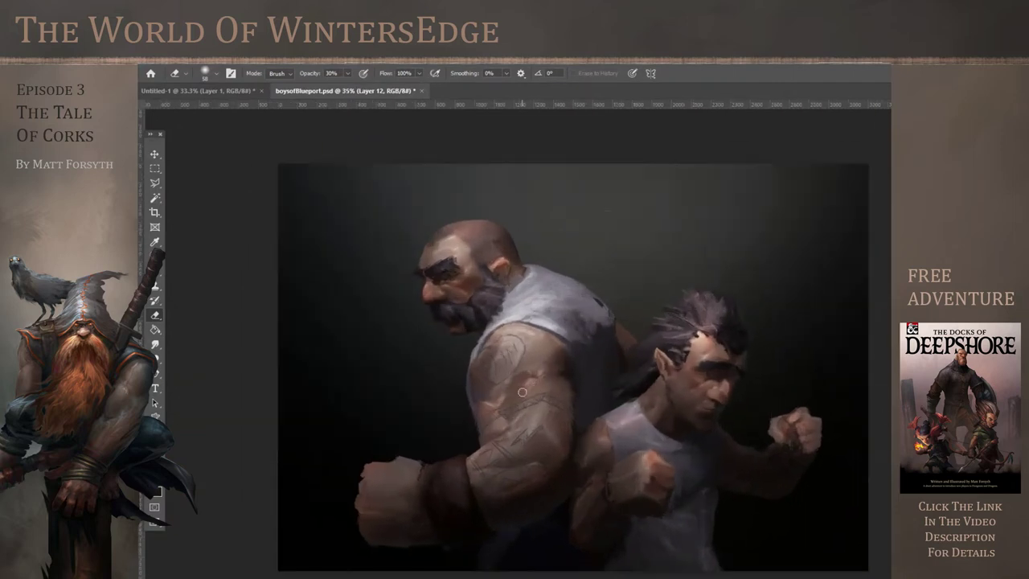
pyautogui.scroll(-2, 509, 383)
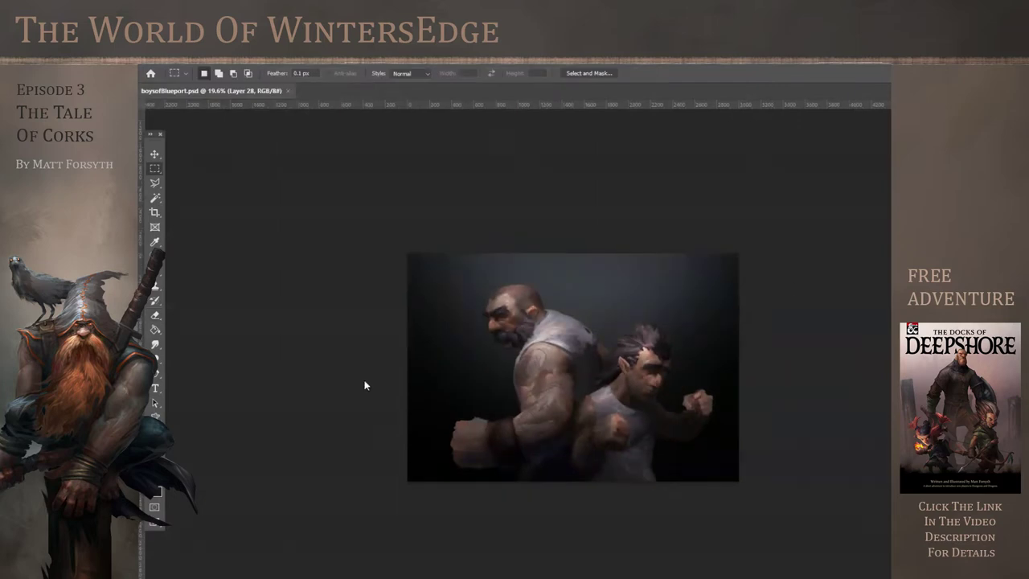
# Smudge the blue-grey background haze with a textured brush at 385 px and 100% strength
pyautogui.scroll(2, 476, 445)
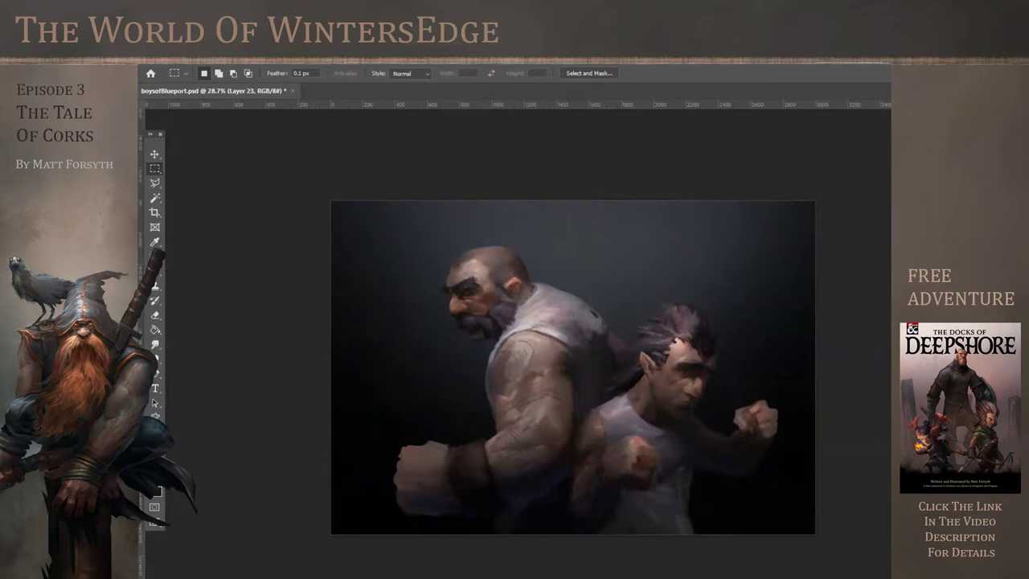
pyautogui.click(155, 344)
pyautogui.click(216, 74)
pyautogui.click(256, 109)
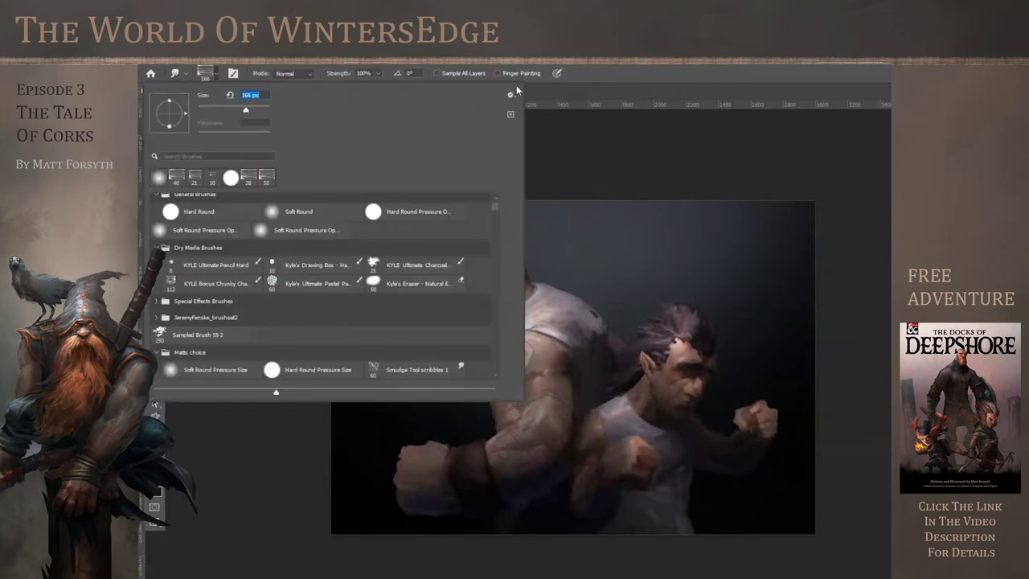
pyautogui.click(531, 87)
pyautogui.click(218, 73)
pyautogui.click(259, 109)
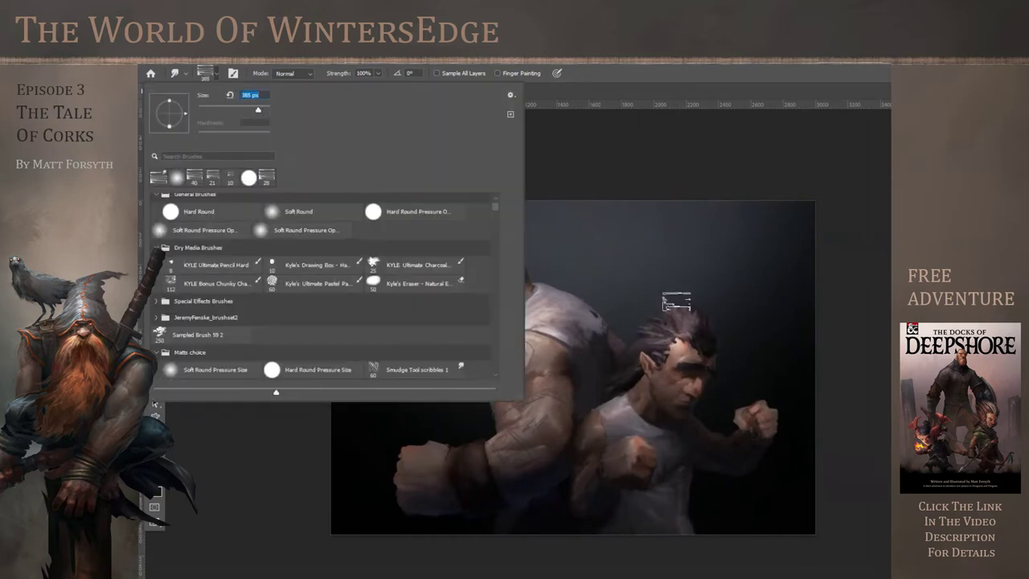
pyautogui.click(676, 302)
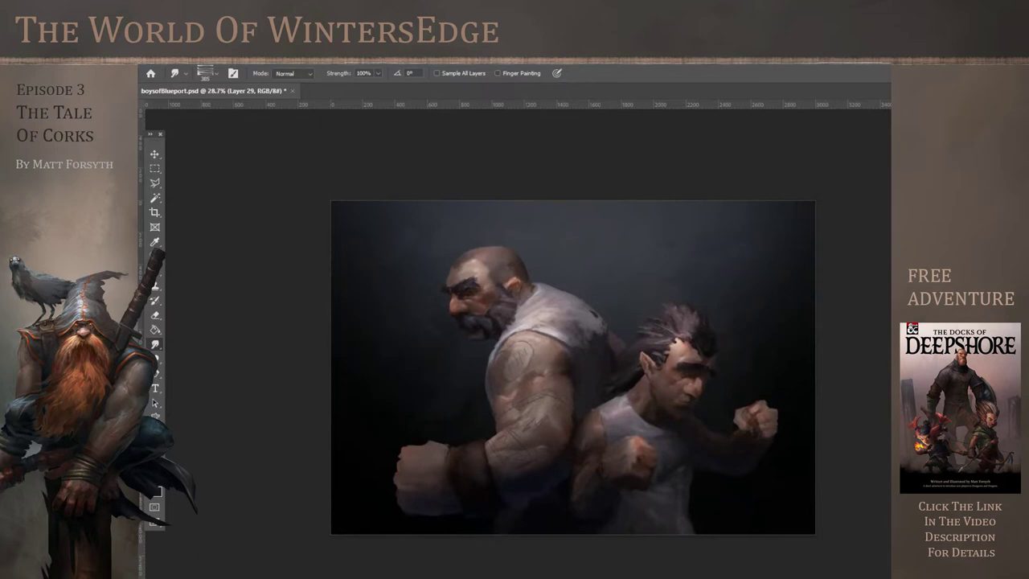
# Brush a soft blue tint onto Layer 29 with a 2874 px soft round brush at 40% opacity
pyautogui.press('b')
pyautogui.click(216, 73)
pyautogui.moveTo(257, 110); pyautogui.dragTo(267, 111)
pyautogui.click(609, 158)
pyautogui.moveTo(593, 519)
pyautogui.mouseDown()
pyautogui.moveTo(443, 459)
pyautogui.moveTo(607, 484)
pyautogui.mouseUp()
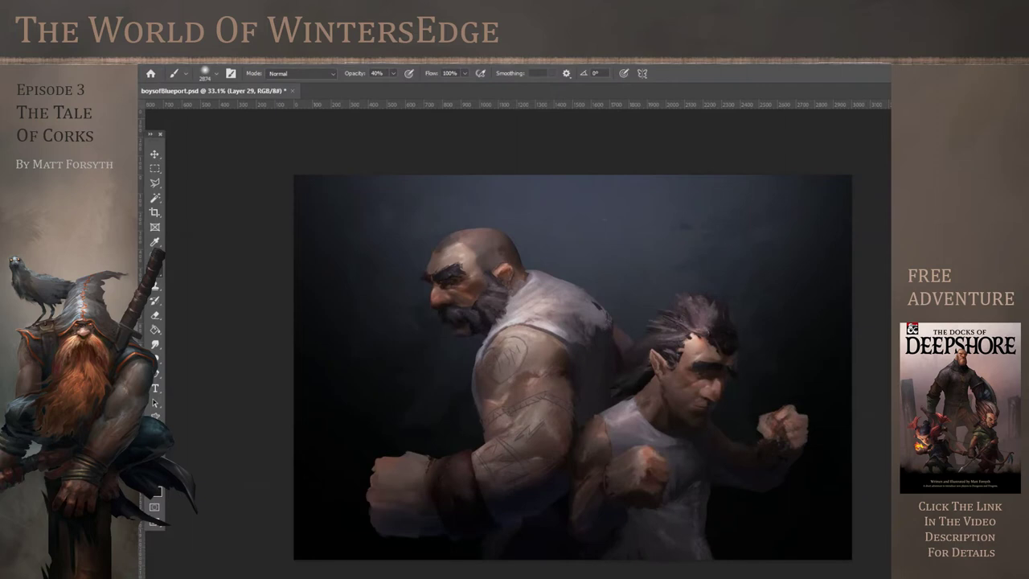
# Try a stronger blue haze across the upper background and compare it with the previous state
pyautogui.scroll(-2, 572, 367)
pyautogui.scroll(1, 572, 367)
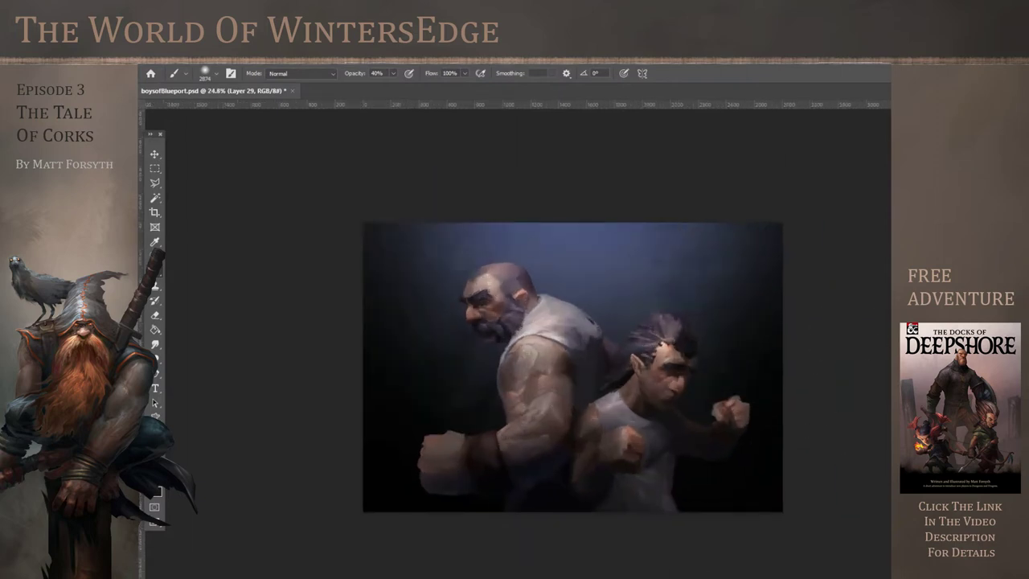
pyautogui.hotkey('ctrl', 'z')
pyautogui.hotkey('ctrl', 'shift', 'z')
pyautogui.hotkey('ctrl', 'z')
pyautogui.scroll(-5, 747, 338)
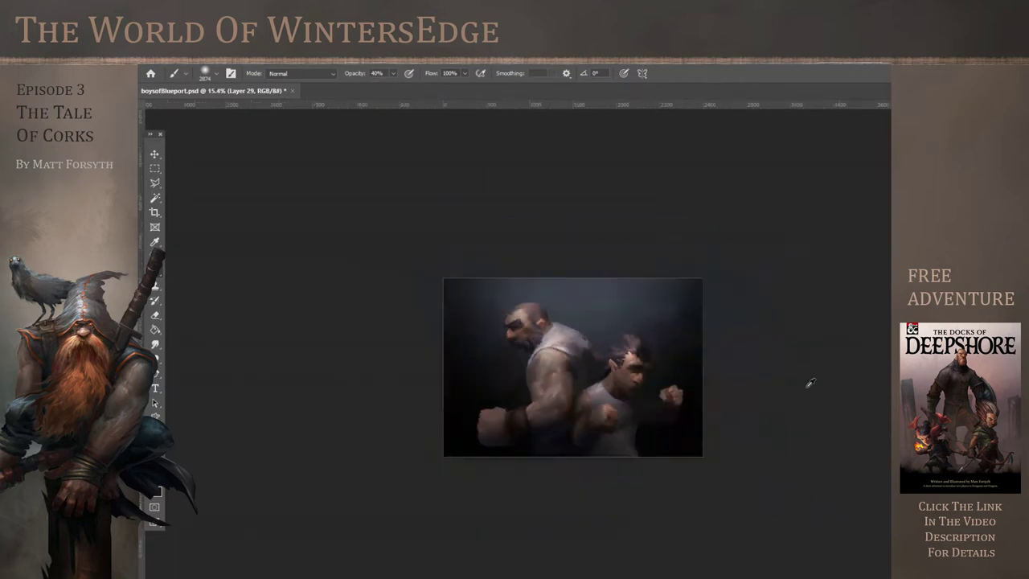
pyautogui.scroll(6, 417, 427)
pyautogui.scroll(3, 394, 382)
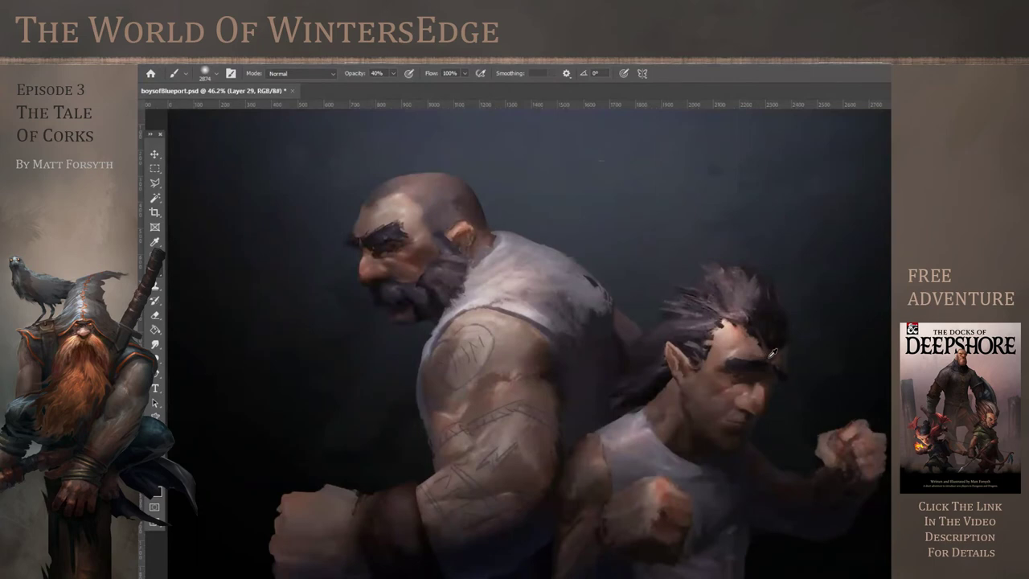
pyautogui.scroll(-3, 771, 352)
pyautogui.scroll(2, 772, 353)
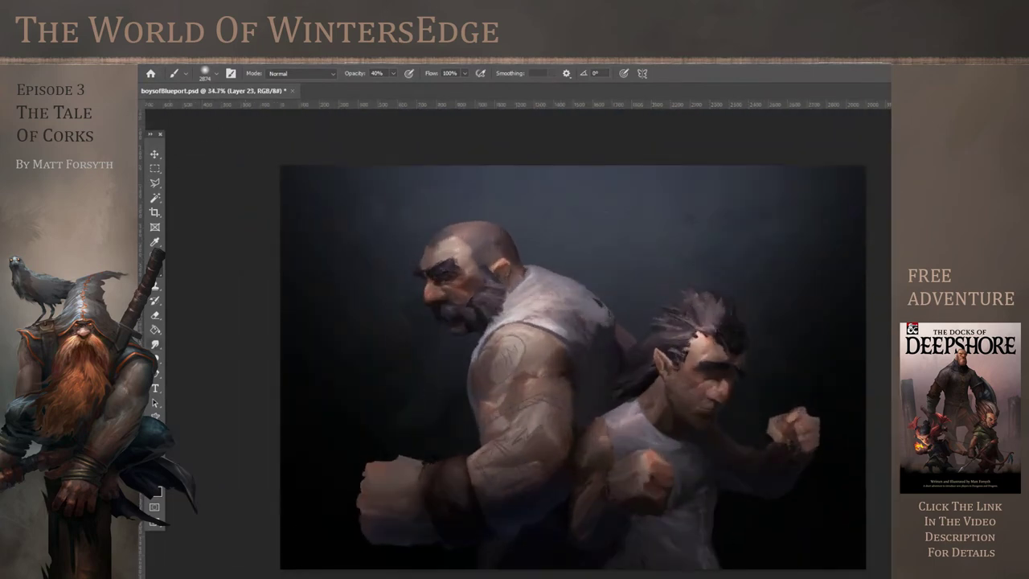
# Try painting pale blue fog across the bottom of the scene on a new layer with a large textured brush, and undo it
pyautogui.click(156, 344)
pyautogui.scroll(-5, 750, 488)
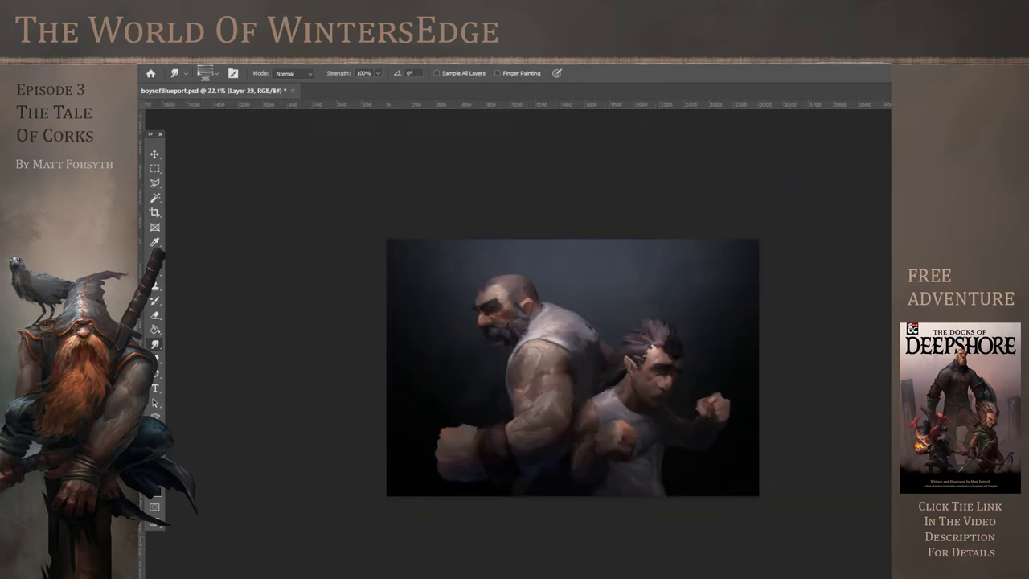
pyautogui.press('b')
pyautogui.rightClick(215, 135)
pyautogui.scroll(-15, 482, 345)
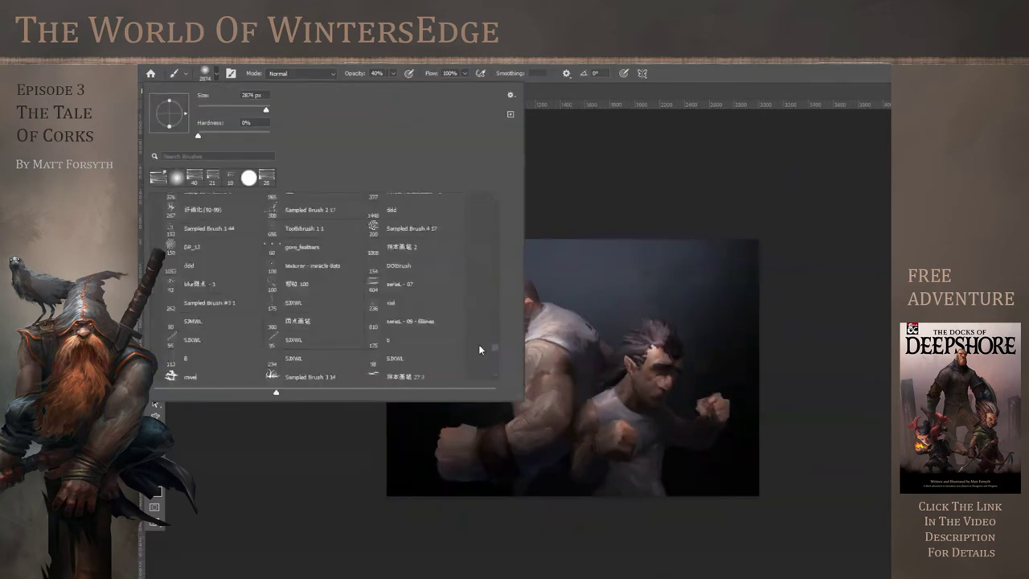
pyautogui.scroll(5, 476, 330)
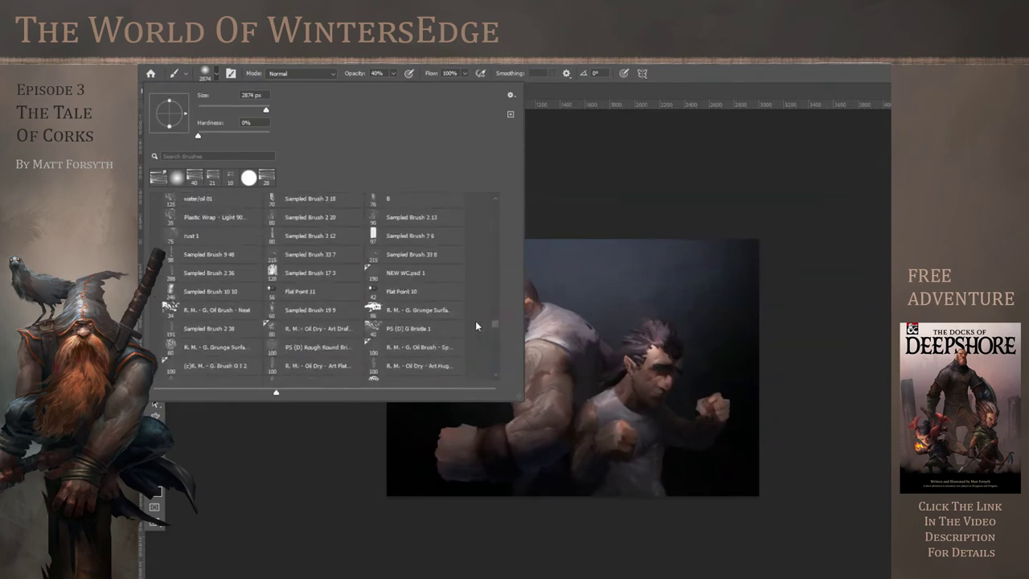
pyautogui.scroll(6, 355, 319)
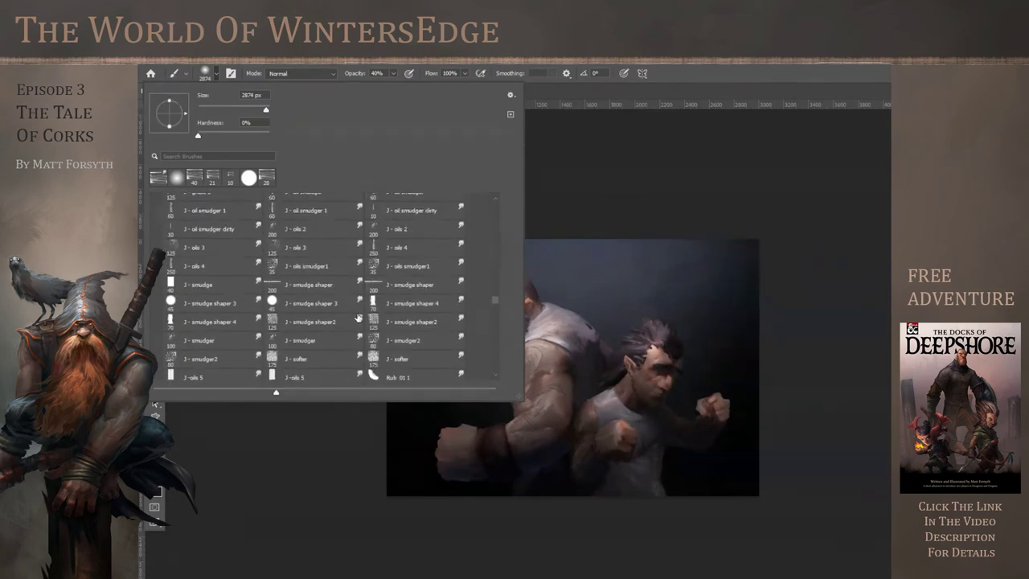
pyautogui.scroll(5, 360, 326)
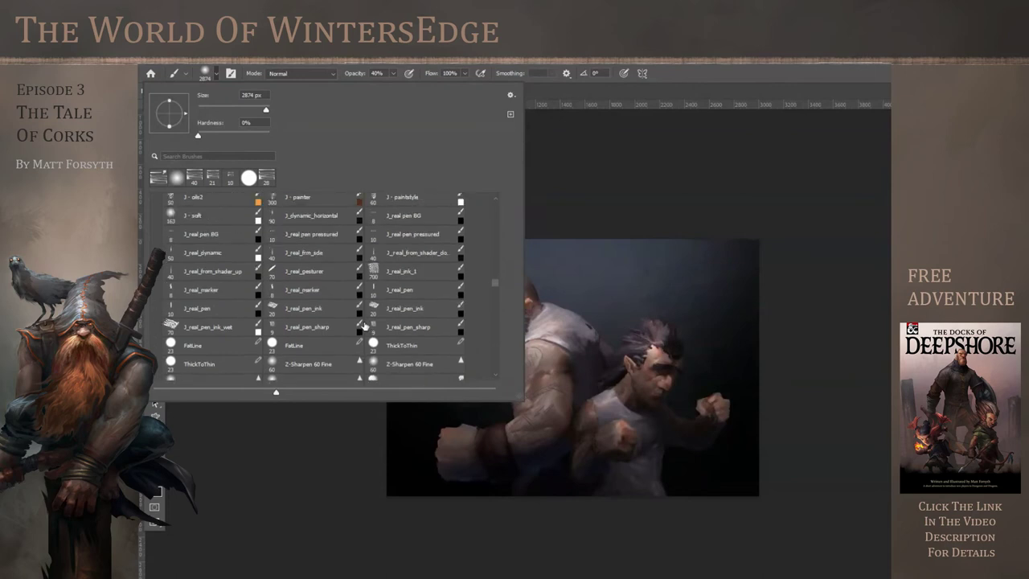
pyautogui.click(306, 294)
pyautogui.moveTo(264, 110); pyautogui.dragTo(267, 110)
pyautogui.moveTo(684, 498)
pyautogui.mouseDown()
pyautogui.moveTo(550, 523)
pyautogui.moveTo(361, 515)
pyautogui.mouseUp()
pyautogui.press('m')
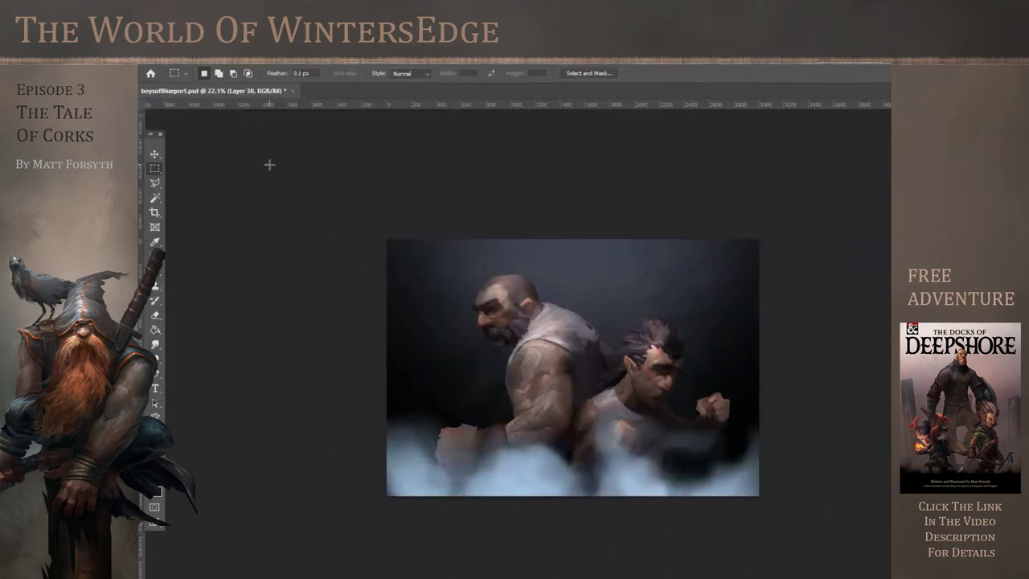
pyautogui.hotkey('ctrl', 'z')
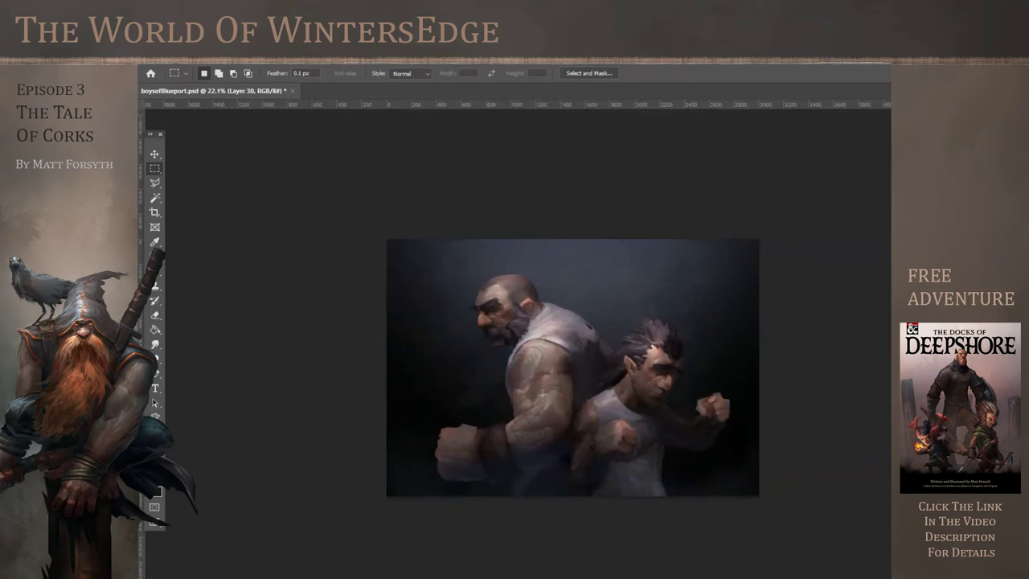
# Load the giant's silhouette as a selection, brush a soft blue haze inside it on a new layer, and deselect
pyautogui.moveTo(535, 469); pyautogui.dragTo(612, 423)
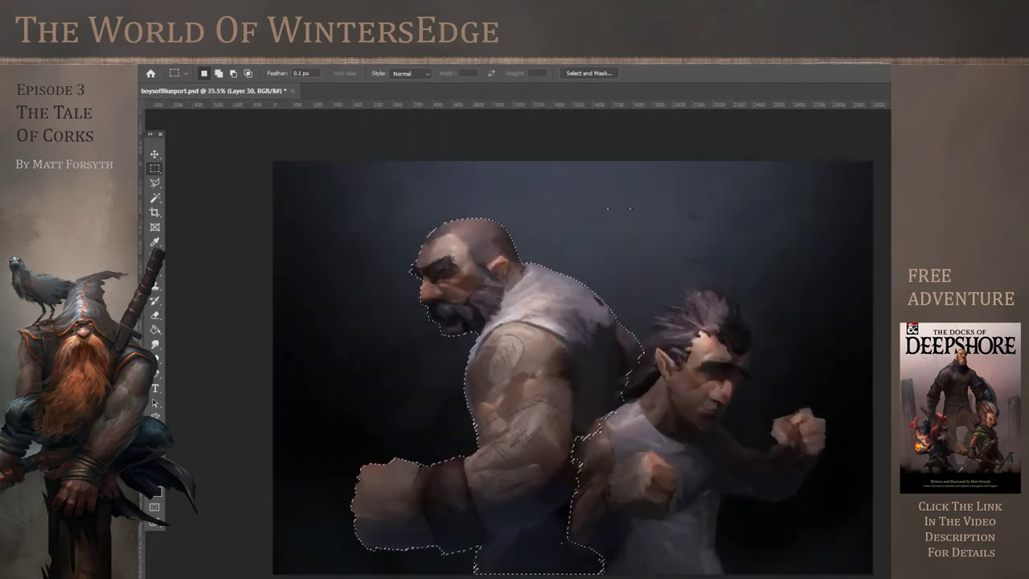
pyautogui.hotkey('ctrl', 'shift', 'alt', 'n')
pyautogui.press('b')
pyautogui.click(213, 74)
pyautogui.click(195, 177)
pyautogui.moveTo(257, 109); pyautogui.dragTo(263, 108)
pyautogui.click(668, 409)
pyautogui.click(155, 169)
pyautogui.click(866, 368)
pyautogui.scroll(-2, 874, 518)
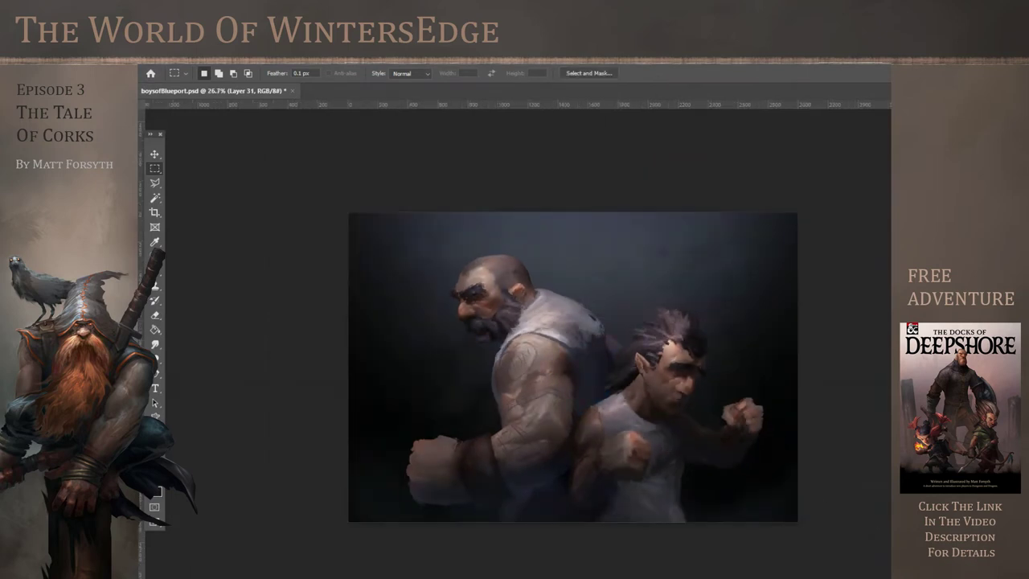
# Select the long-haired man's silhouette and paint a pale blue rim light under his far forearm with a 75 px soft round brush
pyautogui.scroll(-4, 715, 418)
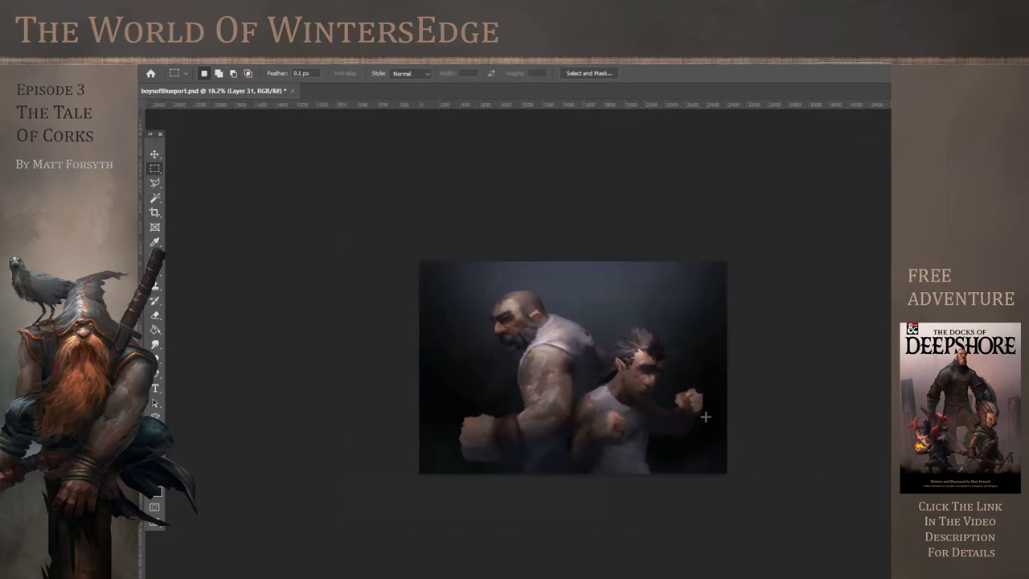
pyautogui.scroll(5, 578, 375)
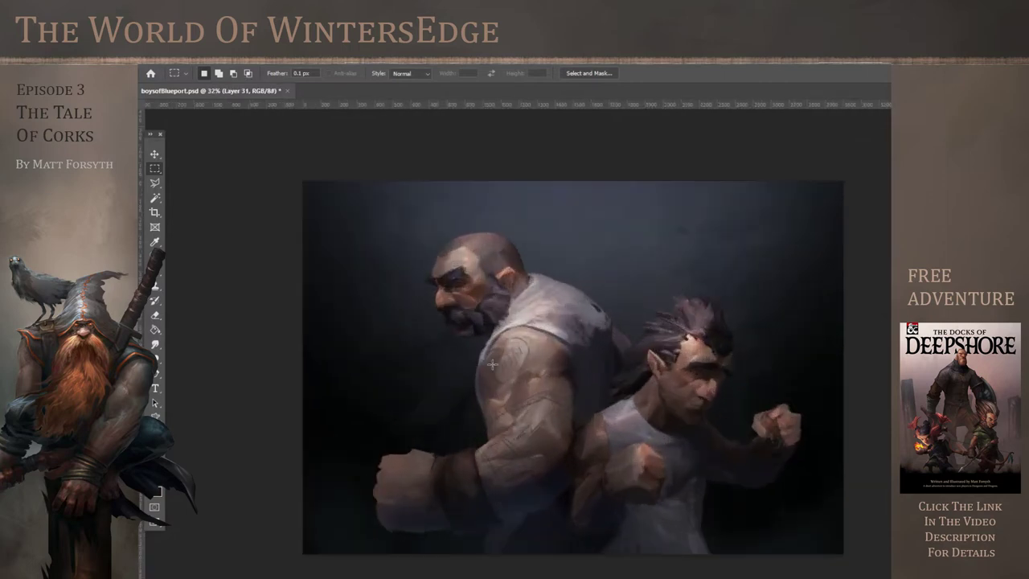
pyautogui.scroll(-3, 493, 364)
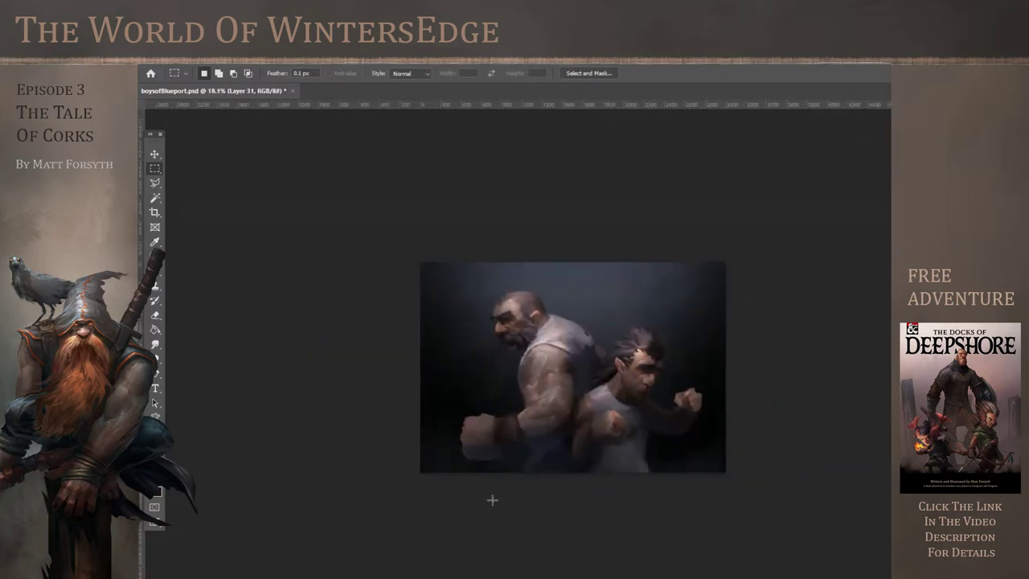
pyautogui.scroll(4, 519, 506)
pyautogui.hotkey('ctrl', 'shift', 'd')
pyautogui.press('b')
pyautogui.click(207, 73)
pyautogui.write('75')
pyautogui.press('Return')
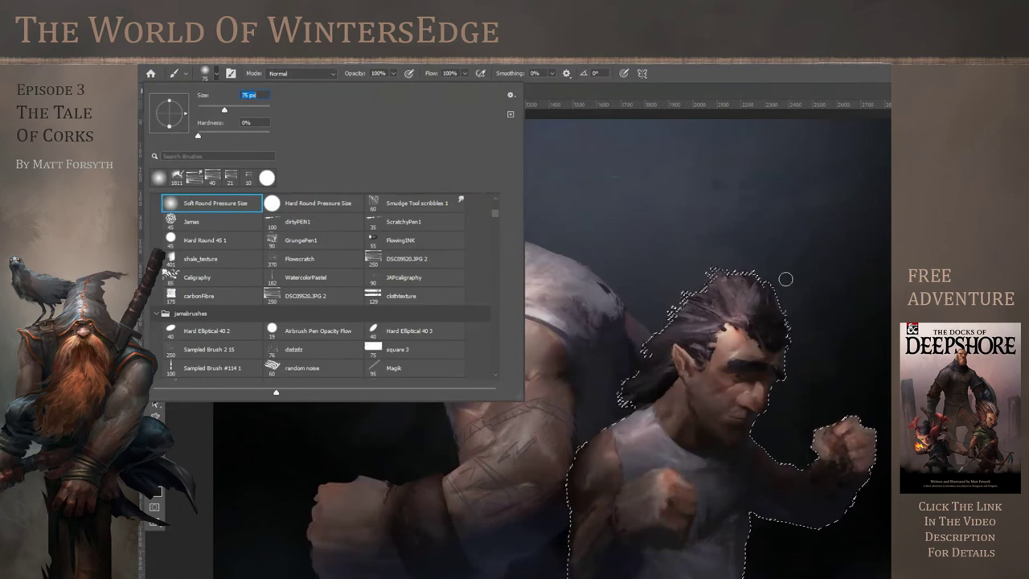
pyautogui.moveTo(870, 475)
pyautogui.mouseDown()
pyautogui.moveTo(824, 532)
pyautogui.moveTo(830, 551)
pyautogui.moveTo(753, 511)
pyautogui.mouseUp()
pyautogui.moveTo(767, 501); pyautogui.dragTo(819, 535)
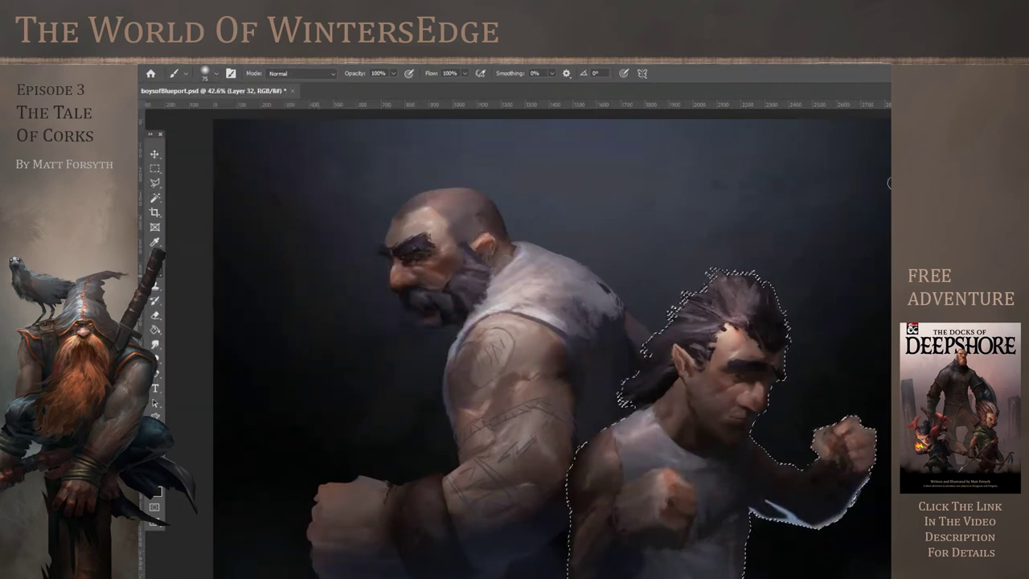
# Paint a matching rim light under the long-haired man's near forearm, deselect the figure, and tone the highlights down
pyautogui.scroll(-4, 578, 373)
pyautogui.scroll(5, 583, 388)
pyautogui.moveTo(628, 544)
pyautogui.mouseDown()
pyautogui.moveTo(607, 572)
pyautogui.moveTo(644, 531)
pyautogui.moveTo(671, 537)
pyautogui.mouseUp()
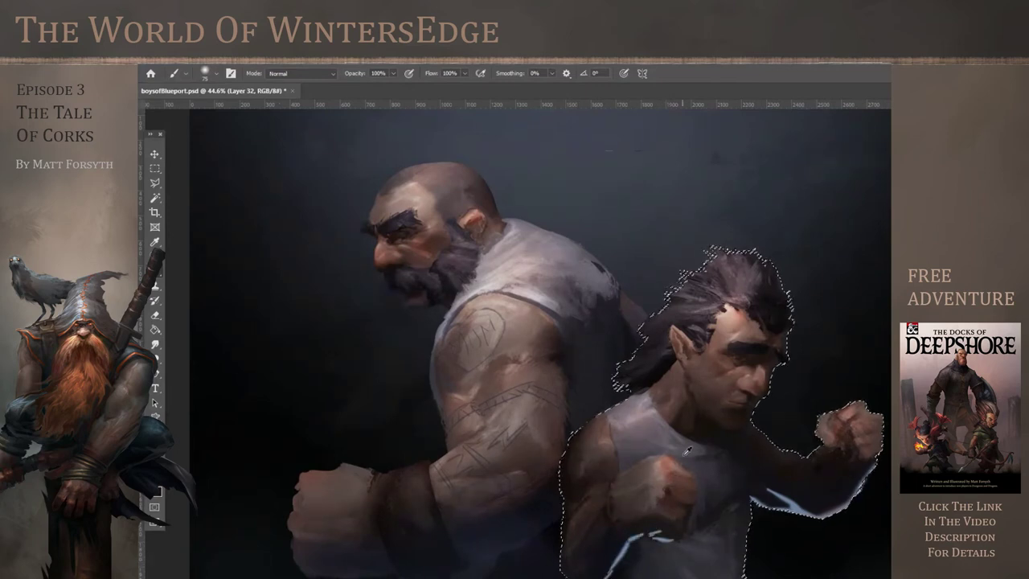
pyautogui.scroll(-4, 591, 412)
pyautogui.click(155, 168)
pyautogui.hotkey('ctrl', 'd')
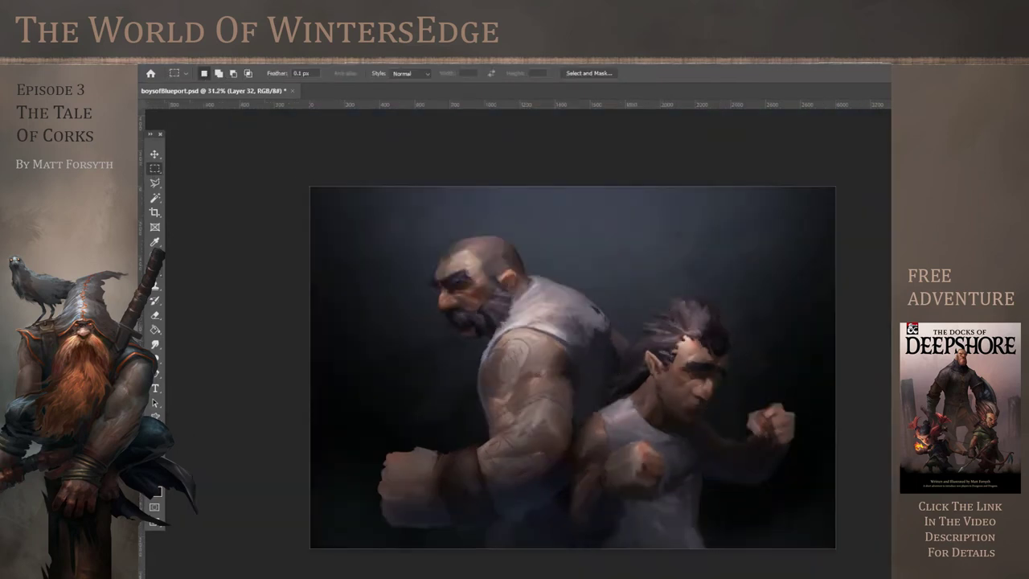
pyautogui.moveTo(663, 475); pyautogui.dragTo(655, 499)
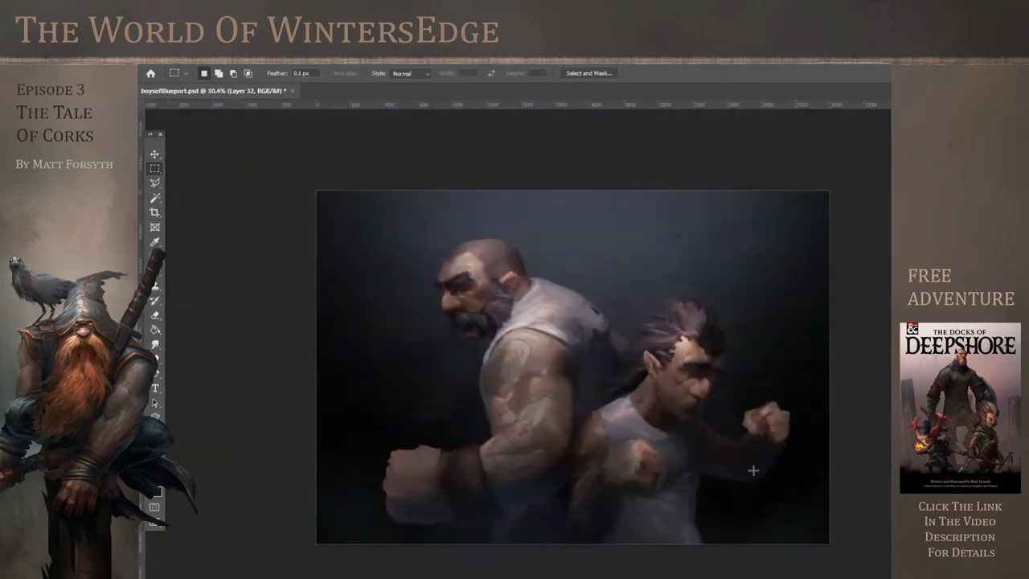
# Try a smaller soft brush along the front edge of the long-haired man's face inside his silhouette selection
pyautogui.scroll(4, 754, 471)
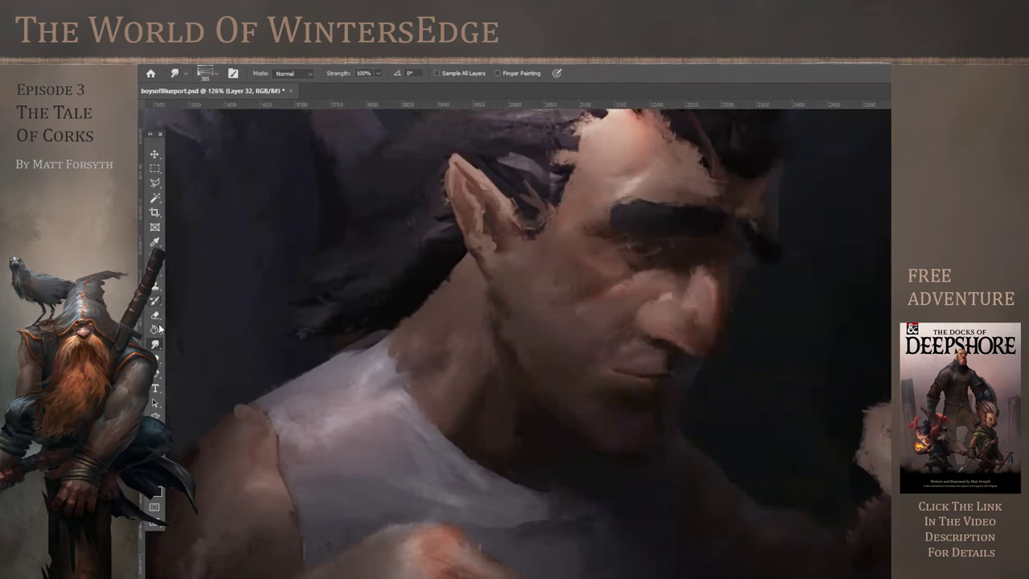
pyautogui.press('b')
pyautogui.click(211, 73)
pyautogui.click(638, 390)
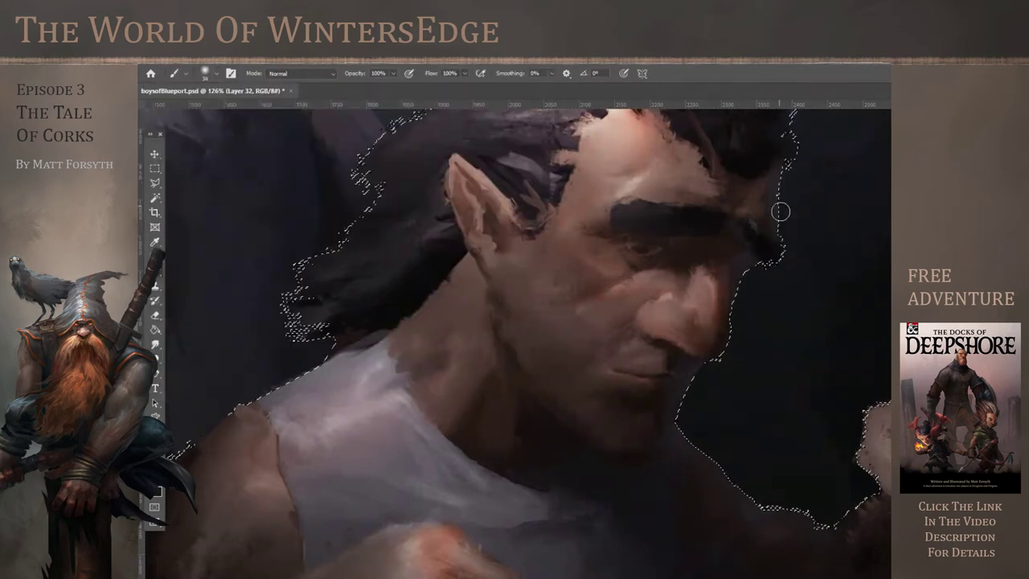
pyautogui.press('m')
pyautogui.click(303, 202)
pyautogui.scroll(-8, 834, 386)
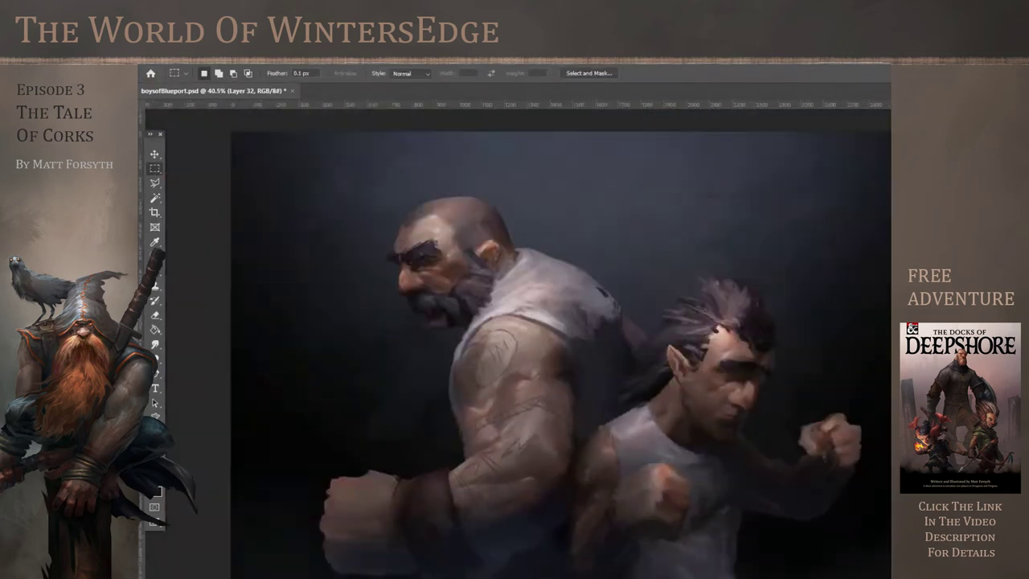
# Select the giant's silhouette and paint a pale blue rim light along his moustache and chin on a new layer
pyautogui.scroll(3, 503, 393)
pyautogui.scroll(2, 503, 394)
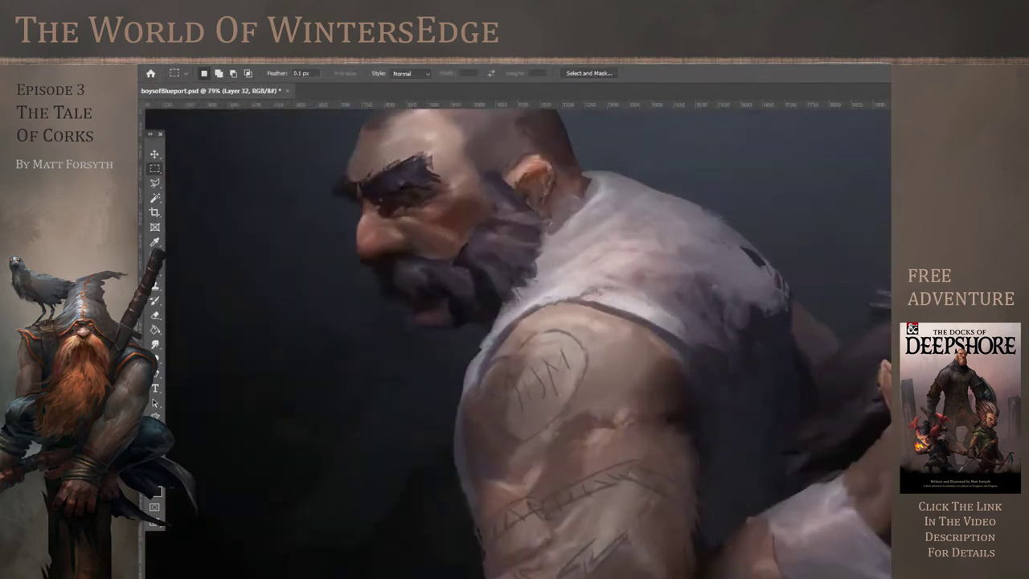
pyautogui.hotkey('alt', ']')
pyautogui.hotkey('ctrl', 'shift', 'd')
pyautogui.scroll(2, 374, 237)
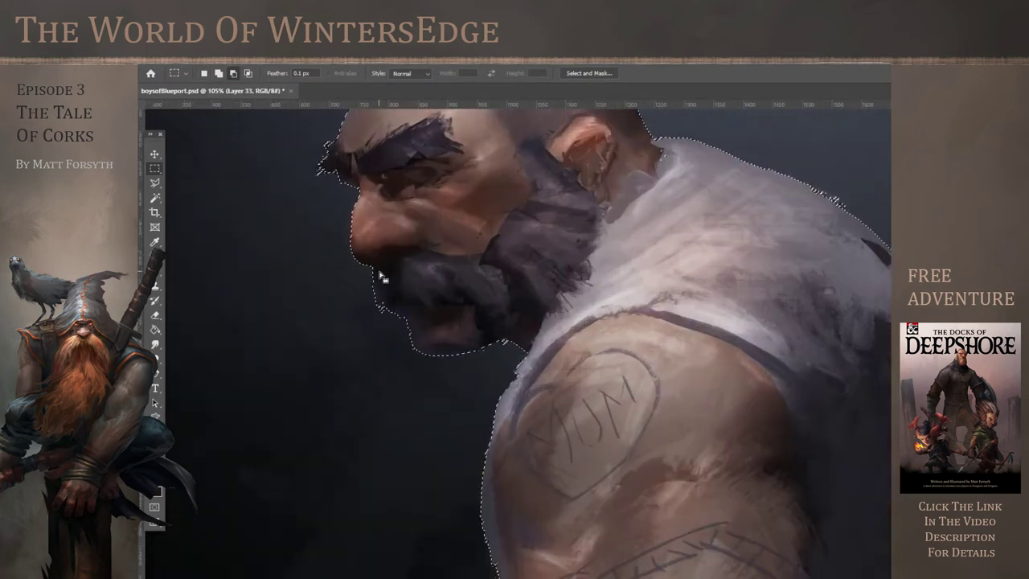
pyautogui.press('b')
pyautogui.moveTo(373, 276)
pyautogui.mouseDown()
pyautogui.moveTo(395, 312)
pyautogui.moveTo(421, 320)
pyautogui.moveTo(449, 350)
pyautogui.mouseUp()
pyautogui.scroll(-3, 347, 192)
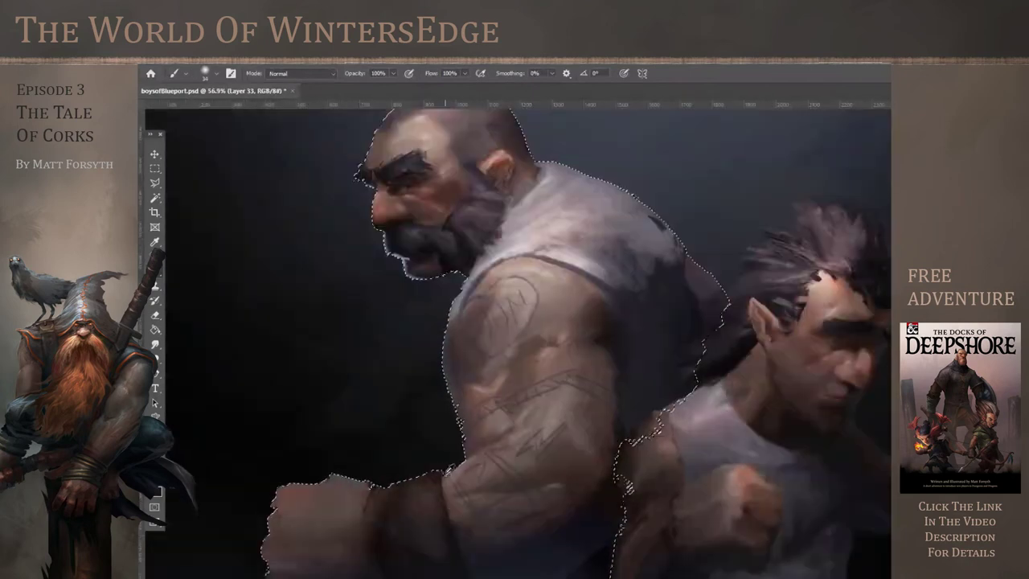
# Extend the rim light under the giant's forearm, wristband and fist, deselect, and set the layer's opacity to 20%
pyautogui.scroll(-1, 347, 192)
pyautogui.moveTo(491, 479); pyautogui.dragTo(595, 441)
pyautogui.moveTo(412, 515)
pyautogui.mouseDown()
pyautogui.moveTo(487, 490)
pyautogui.moveTo(290, 509)
pyautogui.mouseUp()
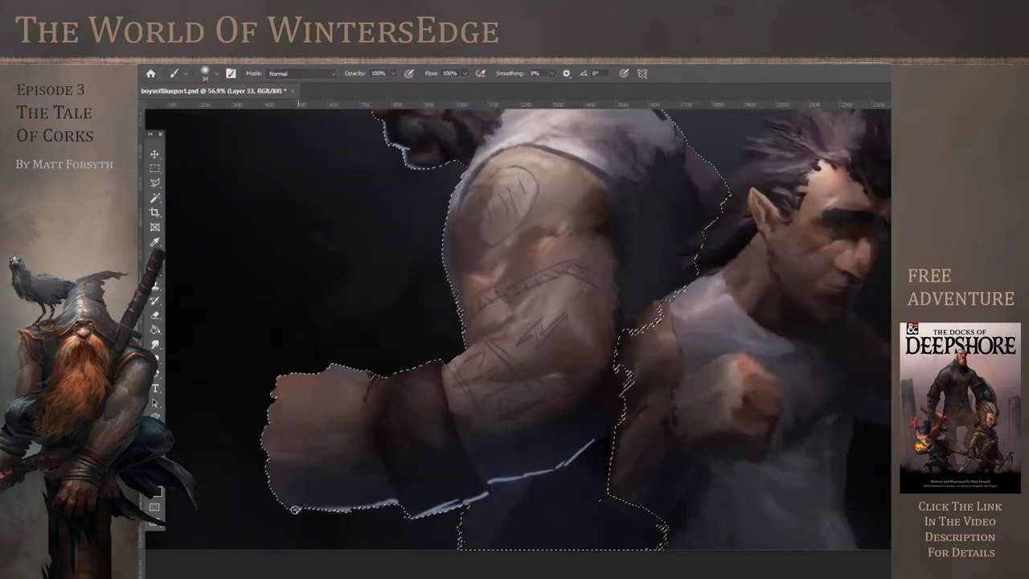
pyautogui.hotkey('ctrl', 'd')
pyautogui.press('m')
pyautogui.scroll(-2, 272, 204)
pyautogui.press('2')
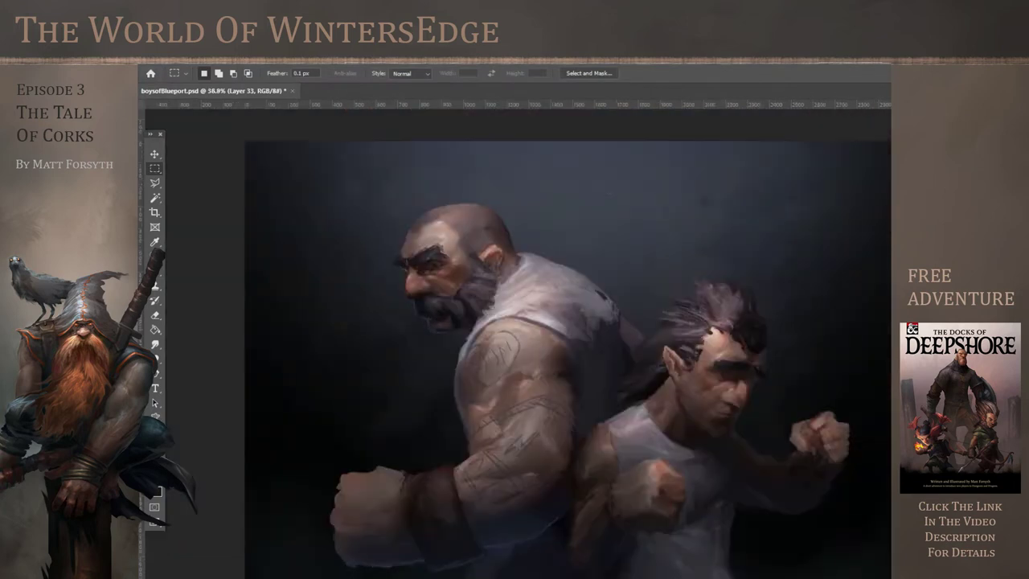
# Soften the rim light beneath the giant's elbow with a small textured smudge brush at 100% strength
pyautogui.scroll(5, 598, 483)
pyautogui.moveTo(567, 489); pyautogui.dragTo(549, 389)
pyautogui.click(155, 344)
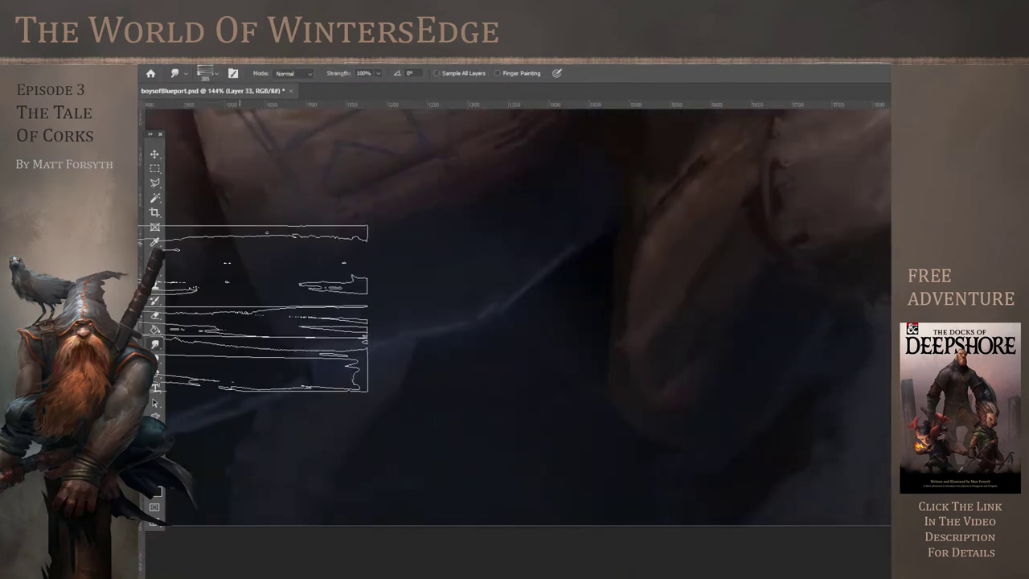
pyautogui.click(216, 74)
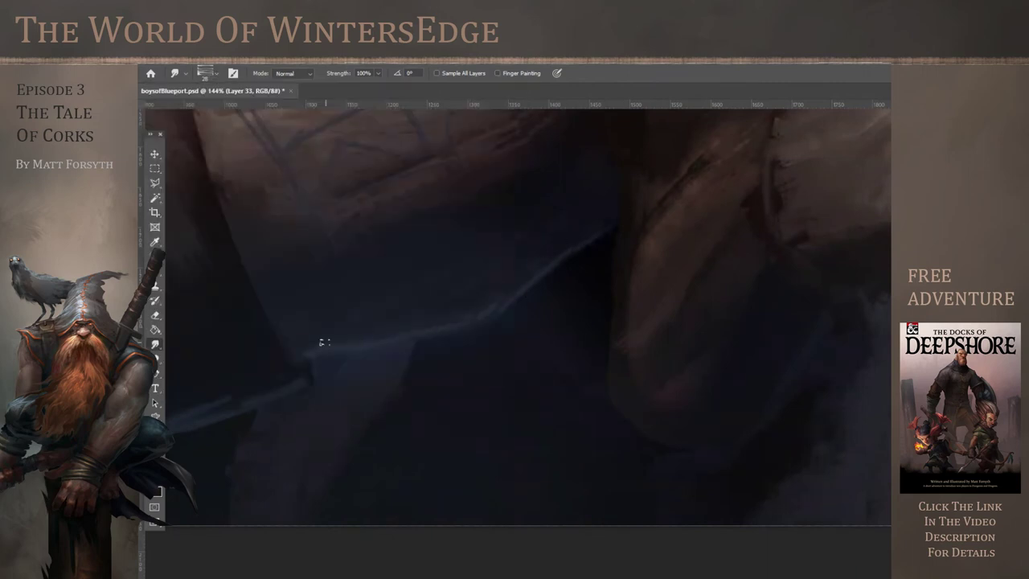
pyautogui.scroll(-3, 259, 363)
pyautogui.scroll(-5, 217, 437)
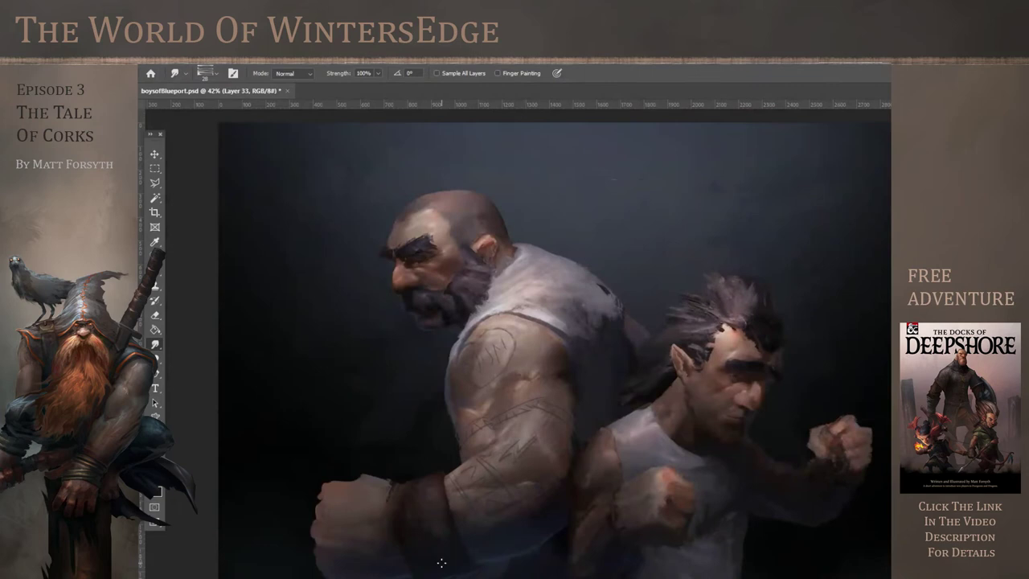
pyautogui.scroll(-3, 583, 394)
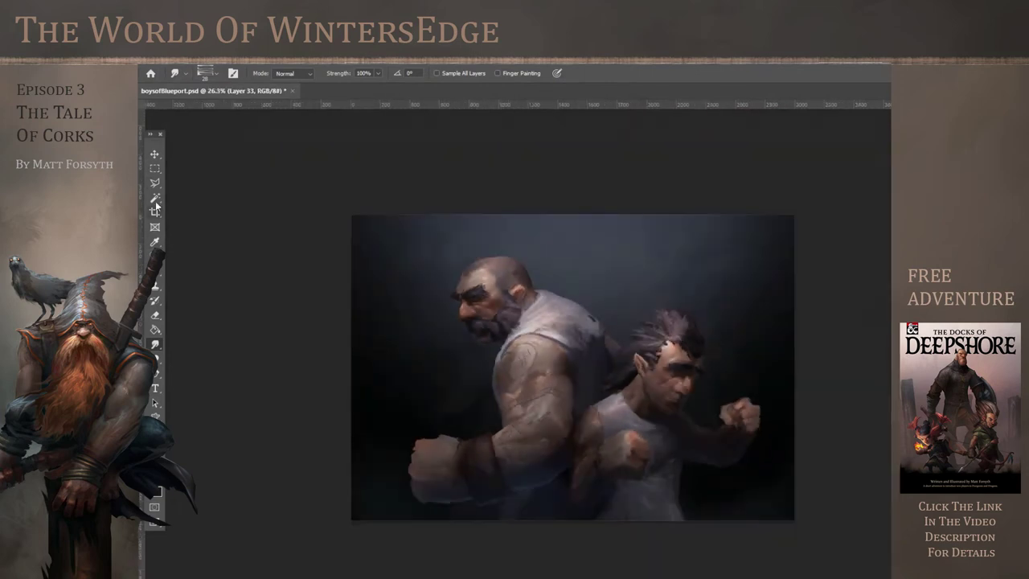
# Paint tiny light accents in the giant's eye on a new layer with a 17 px hard round brush at 100% opacity
pyautogui.press('m')
pyautogui.scroll(-3, 583, 395)
pyautogui.scroll(9, 529, 454)
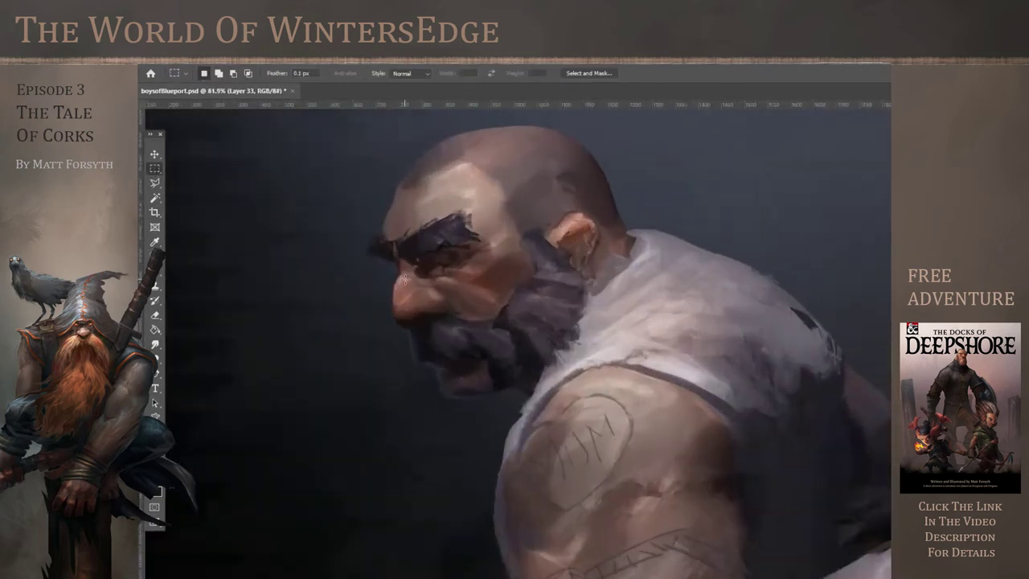
pyautogui.press('b')
pyautogui.click(212, 73)
pyautogui.click(197, 111)
pyautogui.click(689, 80)
pyautogui.scroll(5, 487, 278)
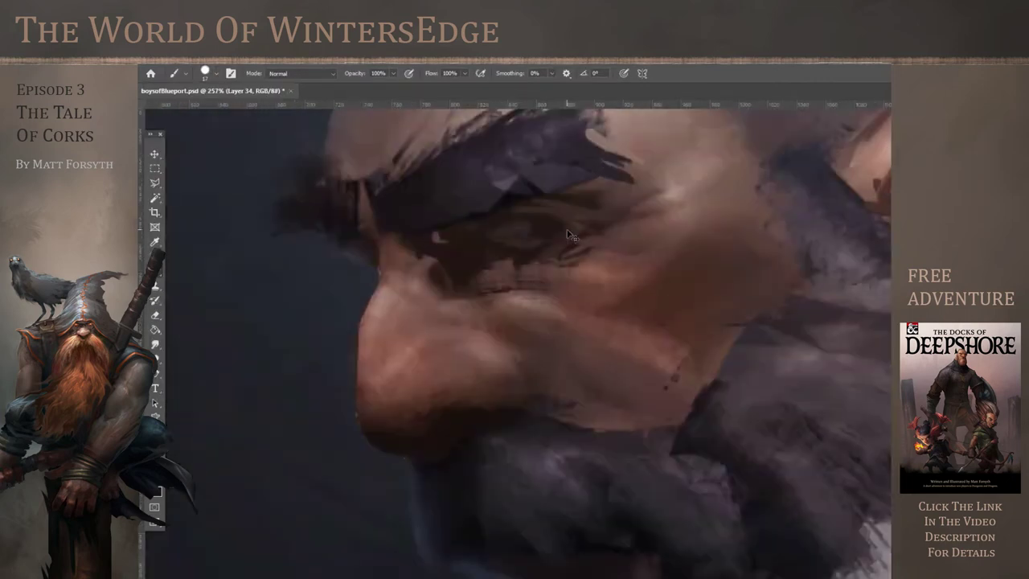
pyautogui.scroll(-5, 530, 228)
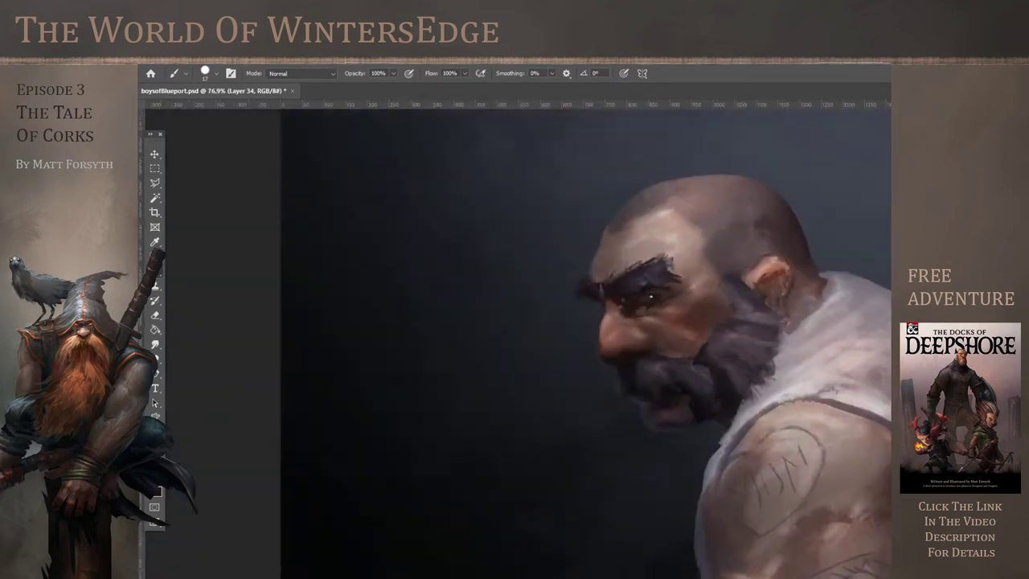
pyautogui.scroll(-5, 563, 322)
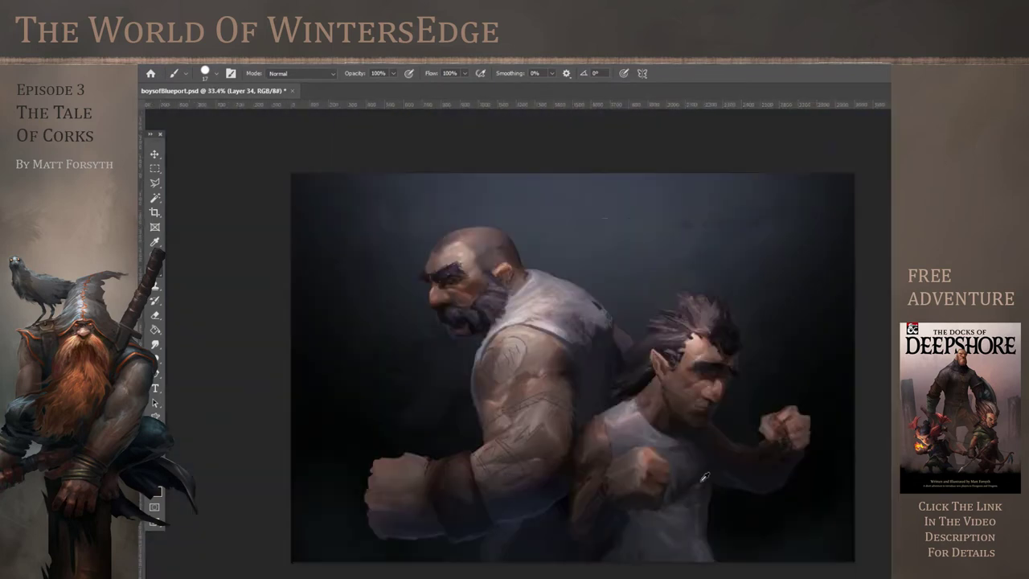
pyautogui.scroll(3, 403, 355)
pyautogui.scroll(-3, 545, 397)
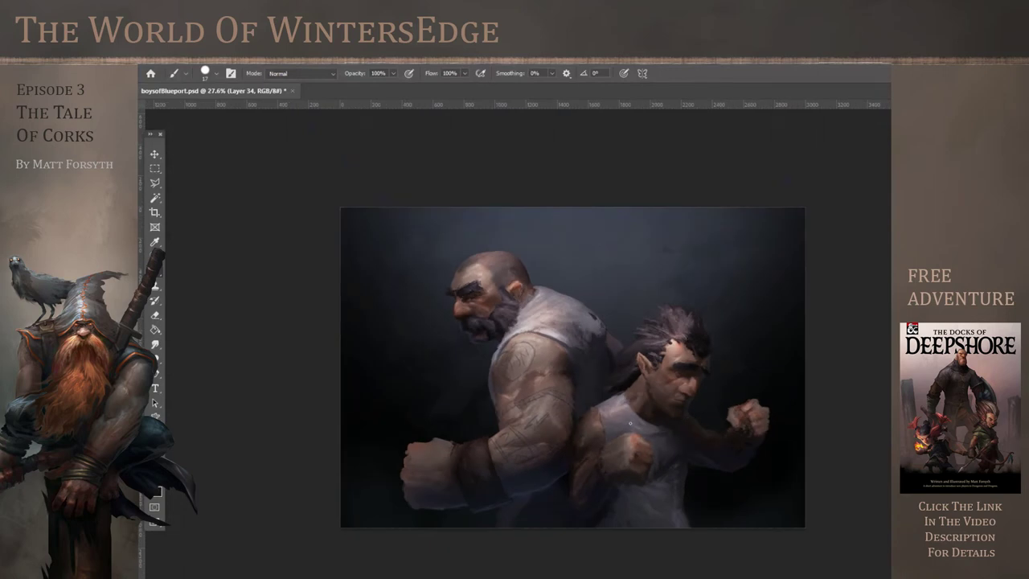
# Save the painting of the two fighters
pyautogui.scroll(-1, 684, 441)
pyautogui.scroll(2, 527, 442)
pyautogui.scroll(-2, 527, 442)
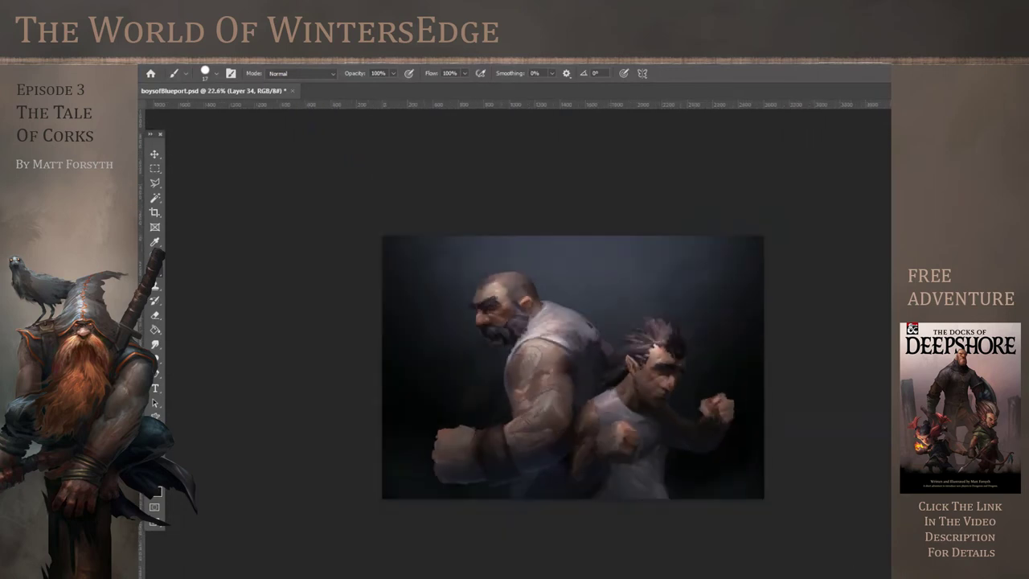
pyautogui.click(159, 58)
pyautogui.click(193, 179)
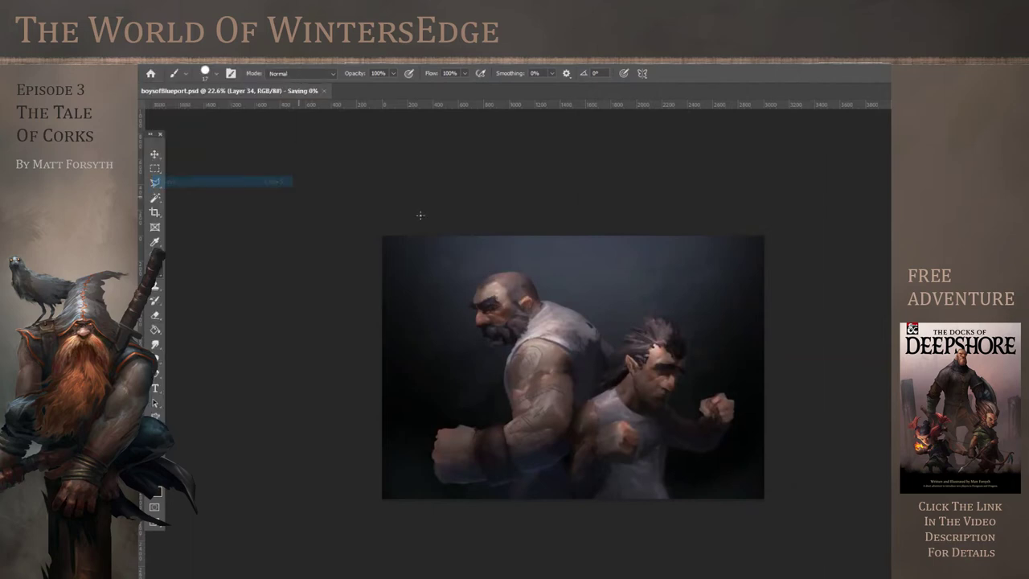
# Adjust the colour tones of the whole fighters painting on its own layer
pyautogui.hotkey('alt', 'i')
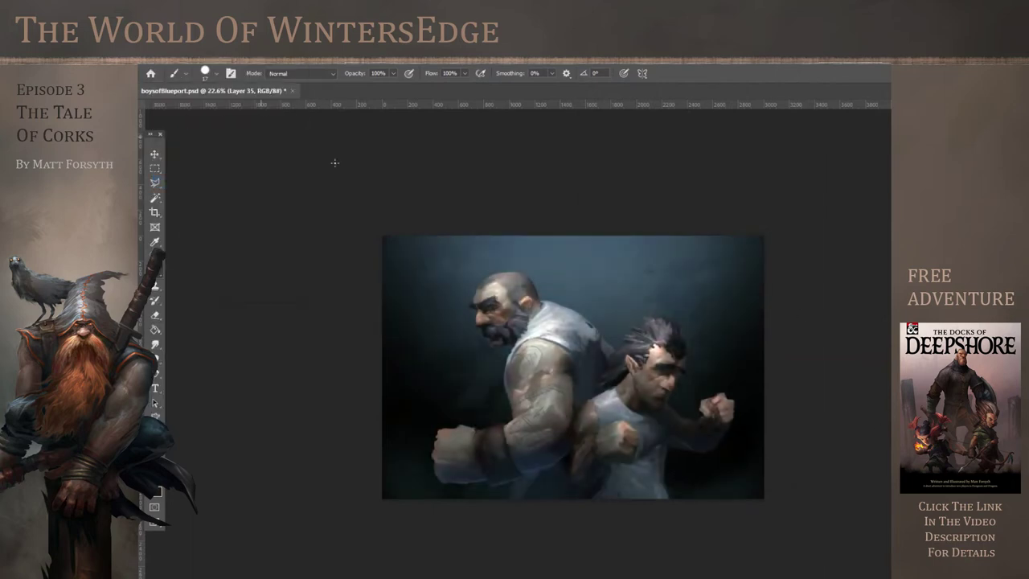
pyautogui.scroll(1, 465, 409)
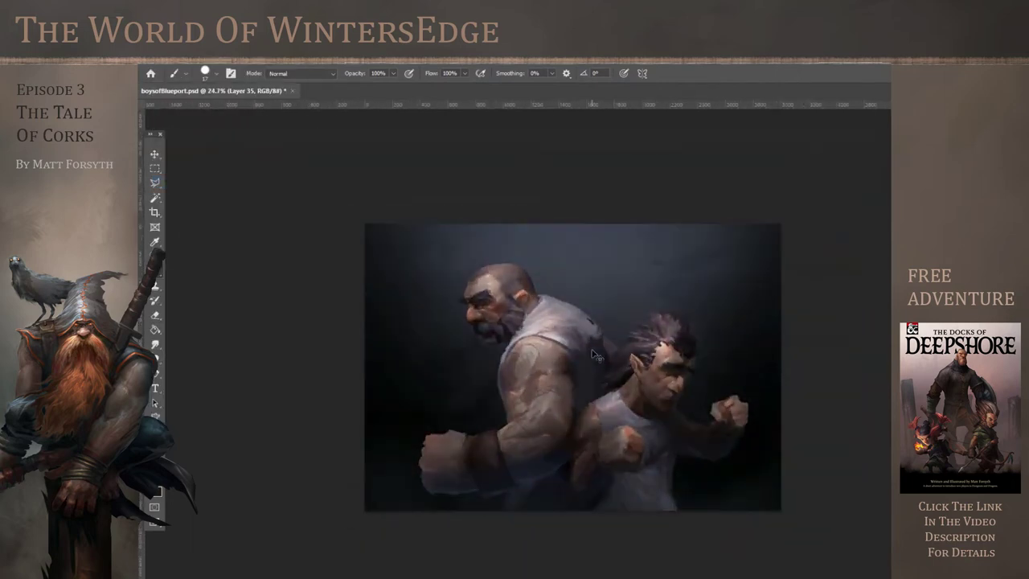
pyautogui.hotkey('alt', 'i')
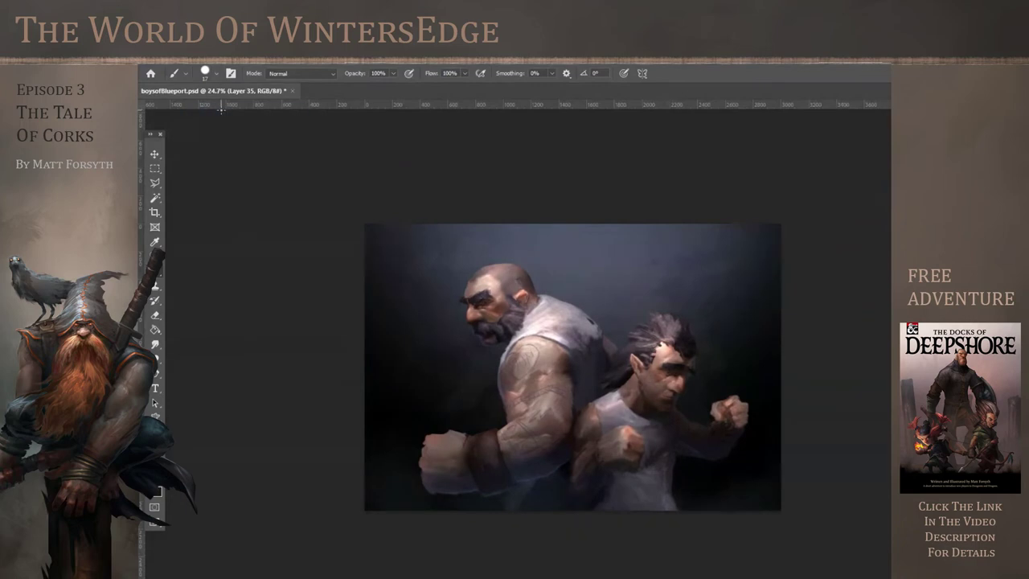
pyautogui.scroll(-1, 639, 290)
pyautogui.scroll(-1, 639, 289)
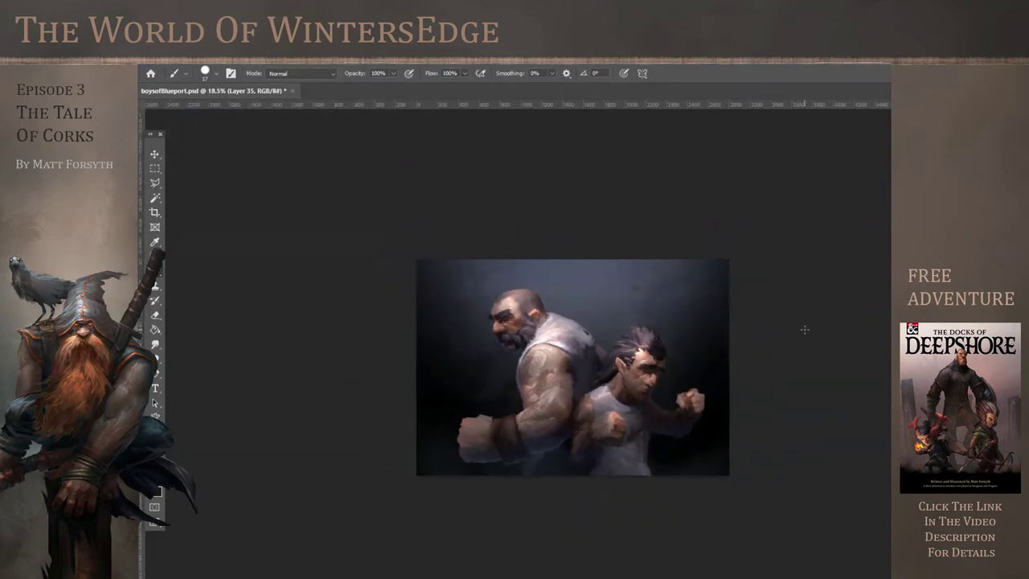
pyautogui.scroll(3, 466, 411)
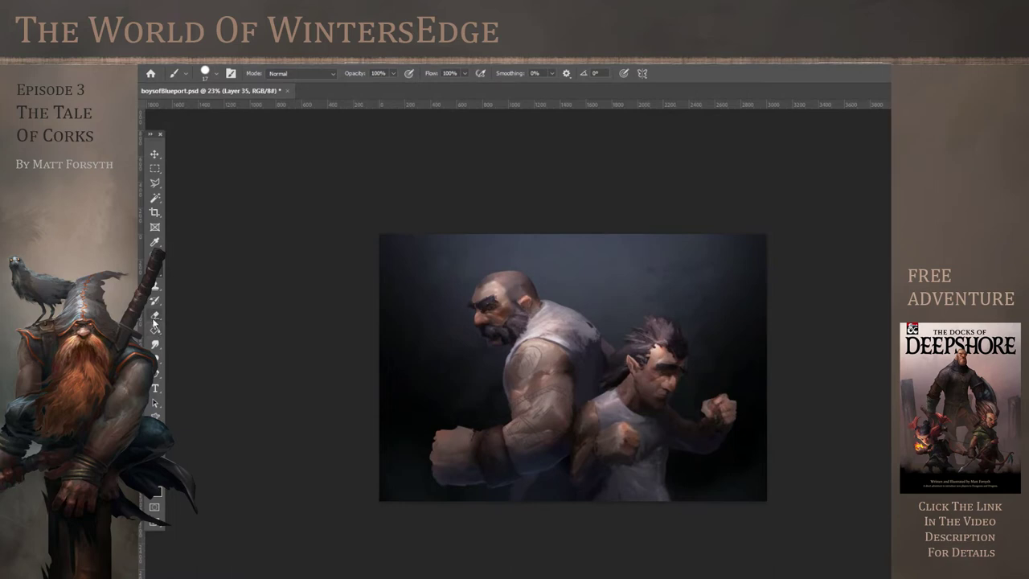
# Try a soft round eraser of 2165 px at 30% opacity over the middle of the colour-adjusted layer
pyautogui.click(154, 318)
pyautogui.click(216, 73)
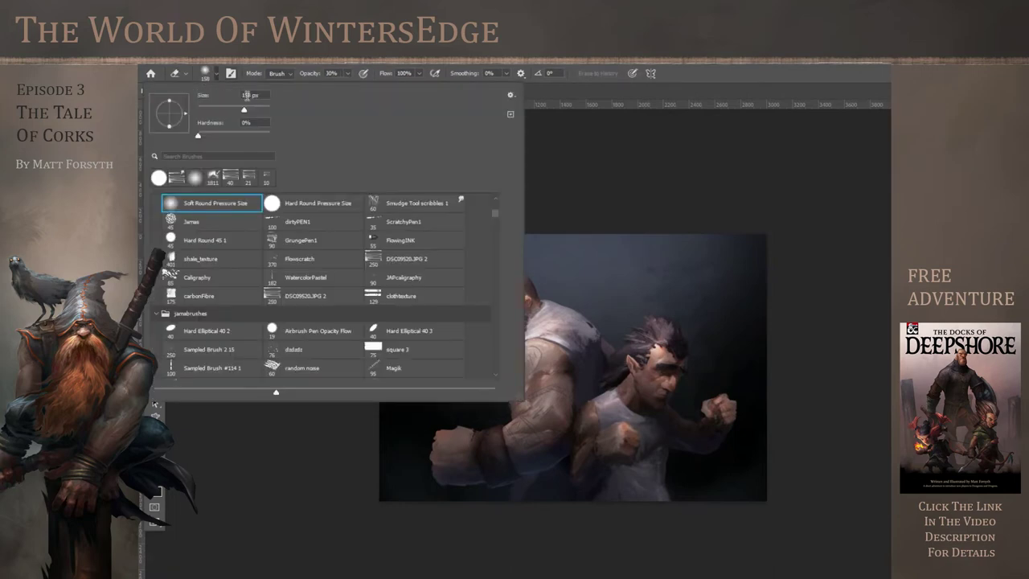
pyautogui.press('Return')
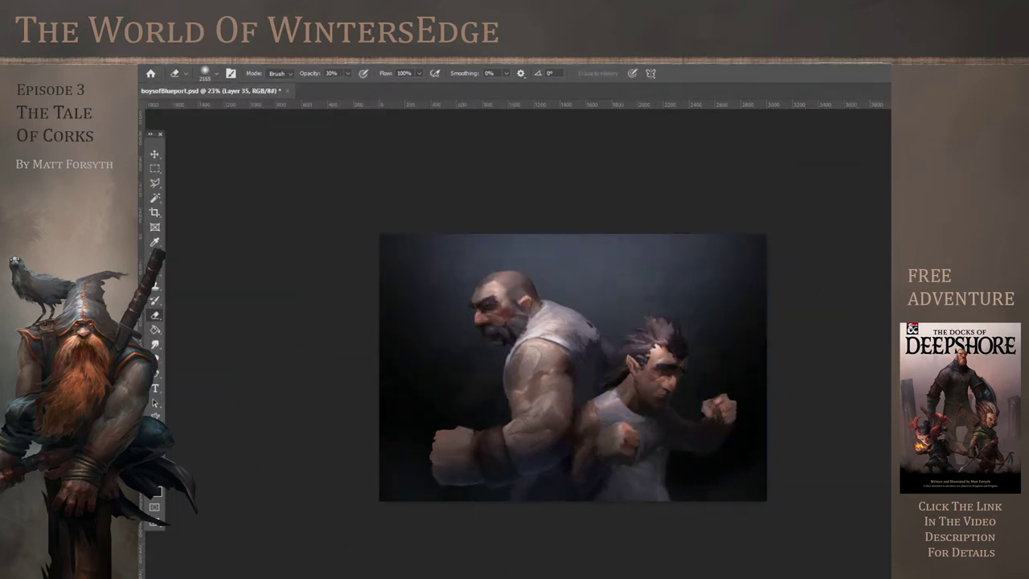
pyautogui.click(543, 321)
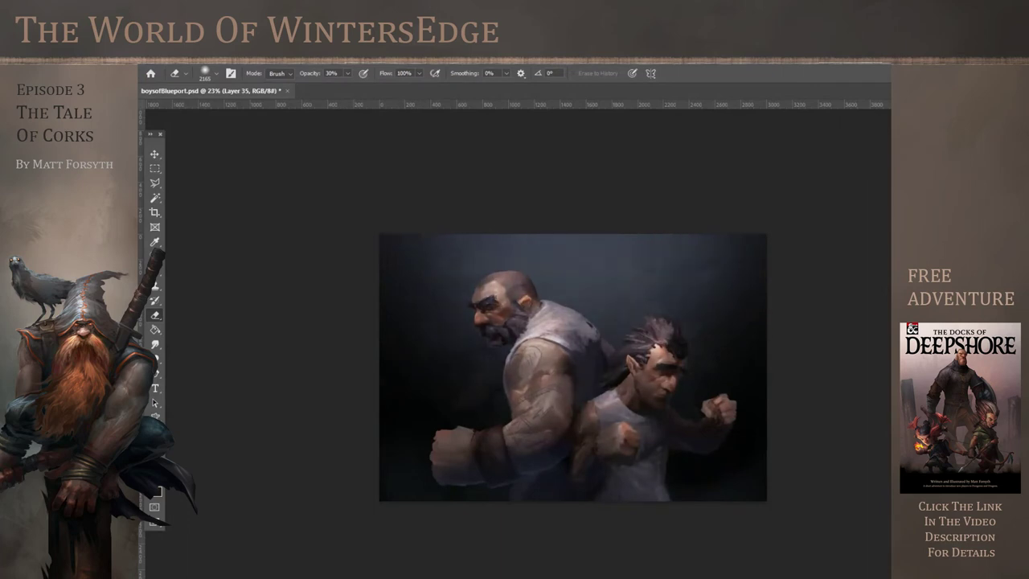
pyautogui.hotkey('ctrl', 'z')
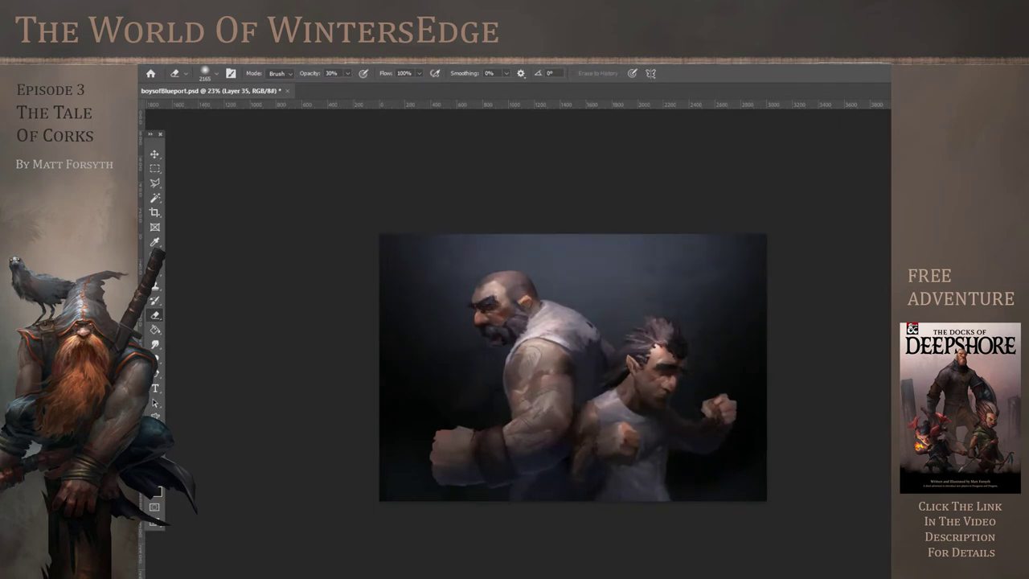
# Save the colour-adjusted painting
pyautogui.scroll(-3, 684, 369)
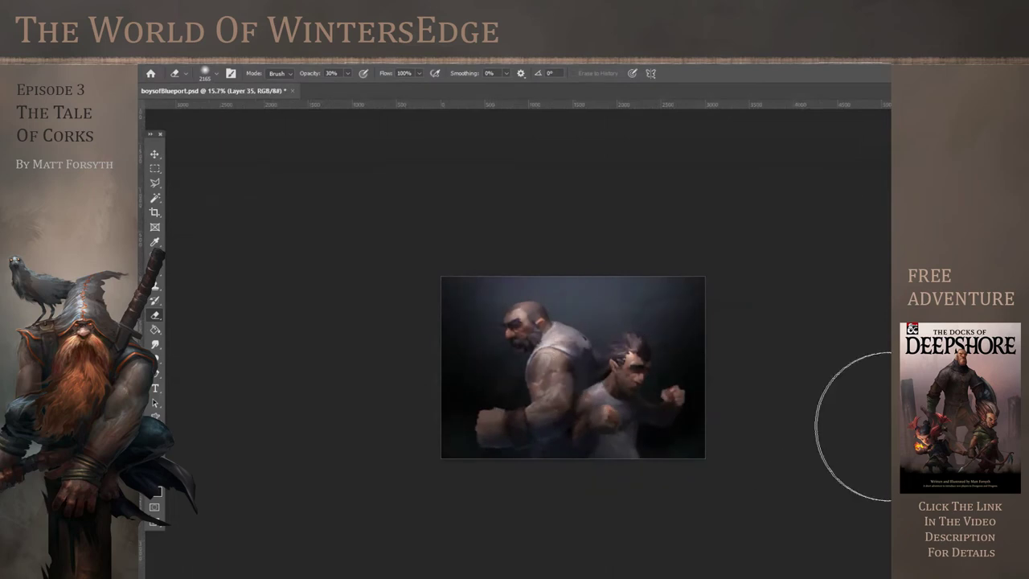
pyautogui.scroll(5, 723, 374)
pyautogui.click(165, 58)
pyautogui.click(183, 182)
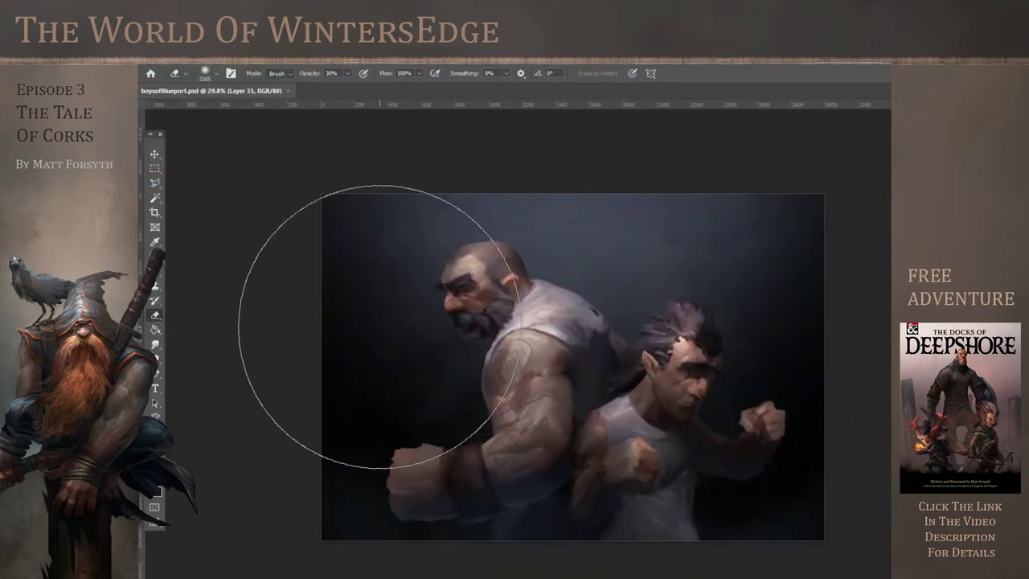
pyautogui.hotkey('ctrl', '-')
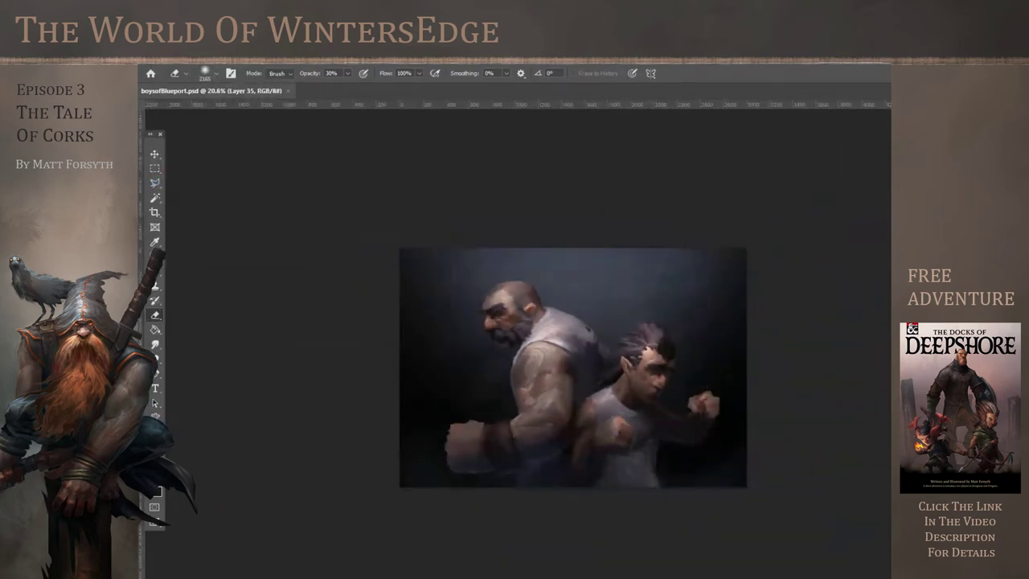
pyautogui.scroll(3, 753, 344)
pyautogui.scroll(-2, 815, 350)
pyautogui.scroll(-1, 917, 361)
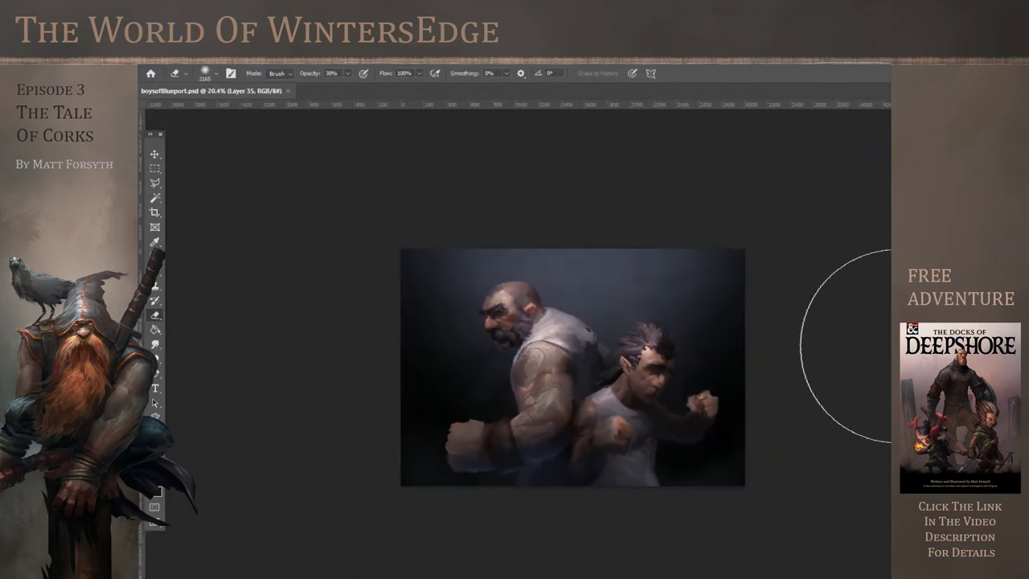
# Add a new layer and pick a new foreground colour for the Brush tool
pyautogui.scroll(2, 436, 345)
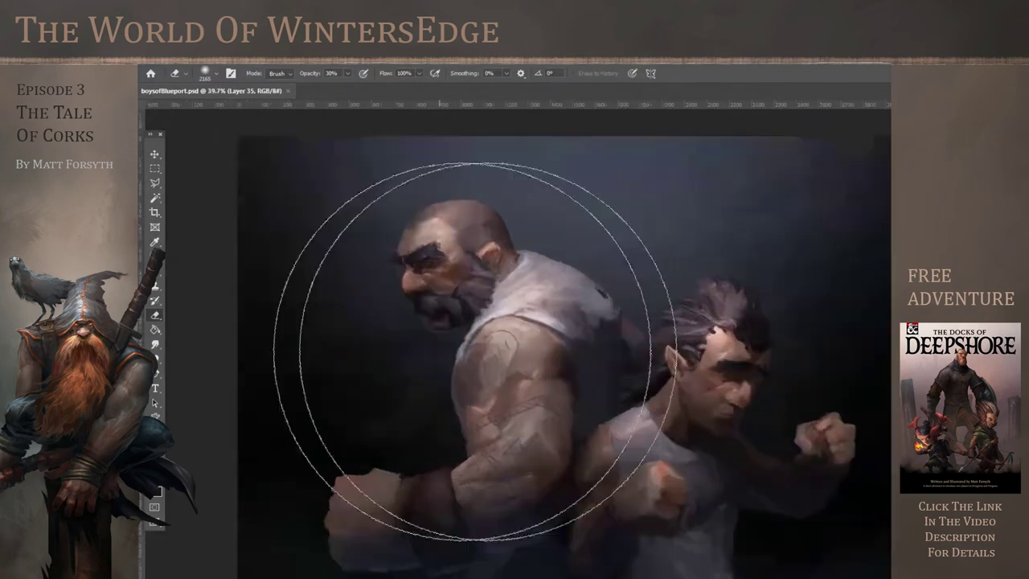
pyautogui.hotkey('ctrl', 'alt', 'shift', 'n')
pyautogui.click(153, 487)
pyautogui.click(858, 412)
pyautogui.click(758, 361)
pyautogui.press('Return')
pyautogui.press('b')
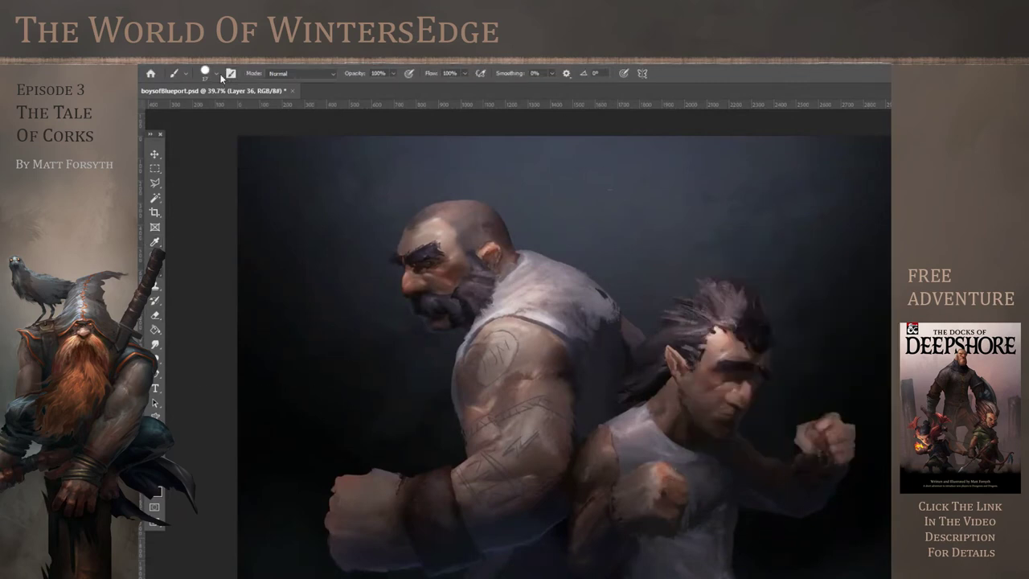
# Paint textured brush strokes over the large fighter's tattooed arm and the smaller fighter's shoulder and hair
pyautogui.click(217, 74)
pyautogui.click(230, 177)
pyautogui.moveTo(256, 117); pyautogui.dragTo(242, 111)
pyautogui.click(763, 103)
pyautogui.moveTo(468, 412); pyautogui.dragTo(503, 440)
pyautogui.moveTo(516, 381)
pyautogui.mouseDown()
pyautogui.moveTo(553, 399)
pyautogui.moveTo(533, 428)
pyautogui.mouseUp()
pyautogui.moveTo(542, 420); pyautogui.dragTo(502, 457)
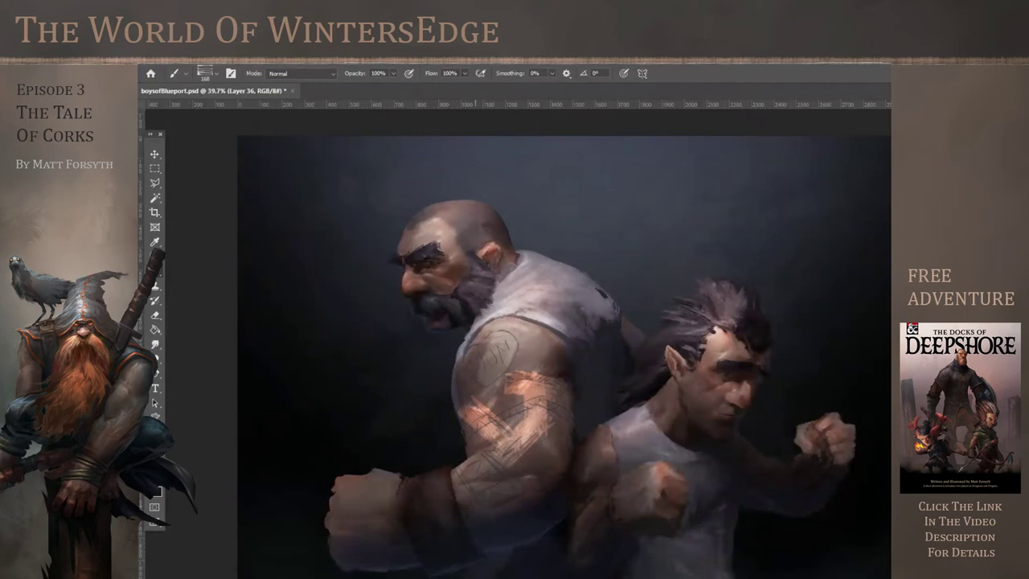
pyautogui.moveTo(599, 450); pyautogui.dragTo(653, 408)
pyautogui.moveTo(713, 331); pyautogui.dragTo(728, 318)
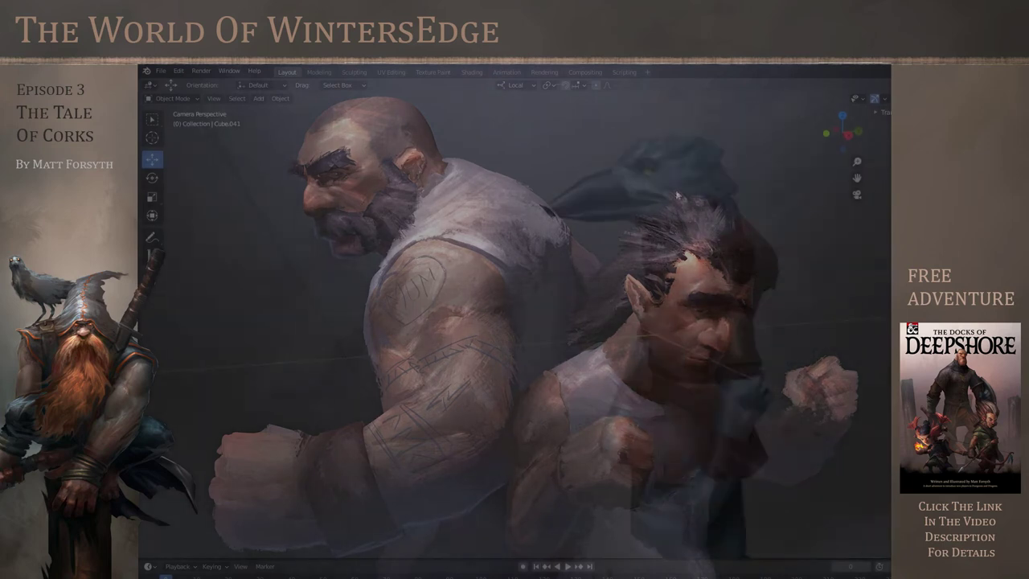
# In Blender, rotate the larger crow figure's head with the transform orientation set to Global
pyautogui.click(677, 194)
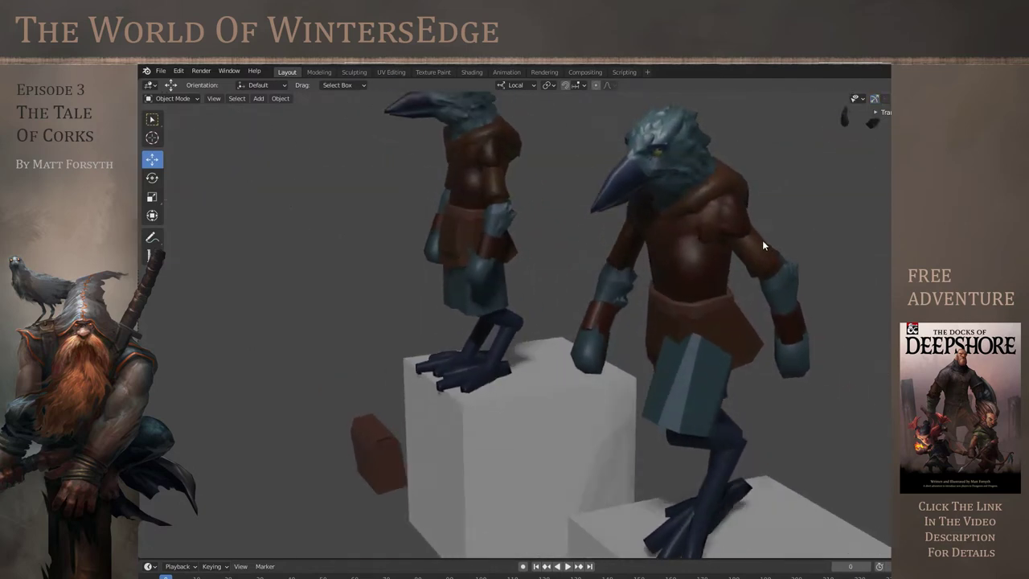
pyautogui.press('w')
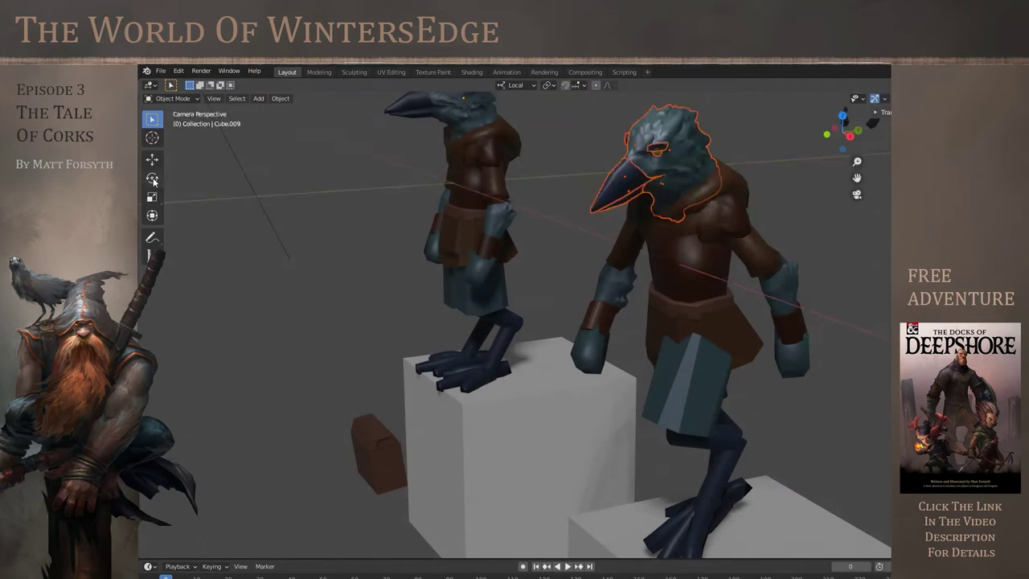
pyautogui.click(154, 182)
pyautogui.click(515, 84)
pyautogui.click(497, 119)
pyautogui.moveTo(684, 171); pyautogui.dragTo(643, 177)
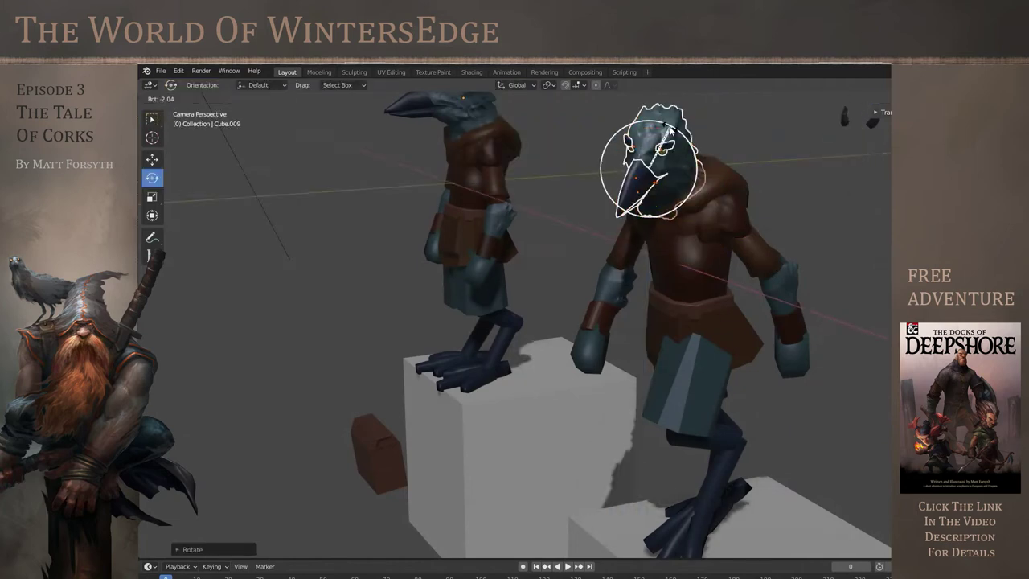
pyautogui.moveTo(629, 135); pyautogui.dragTo(667, 177)
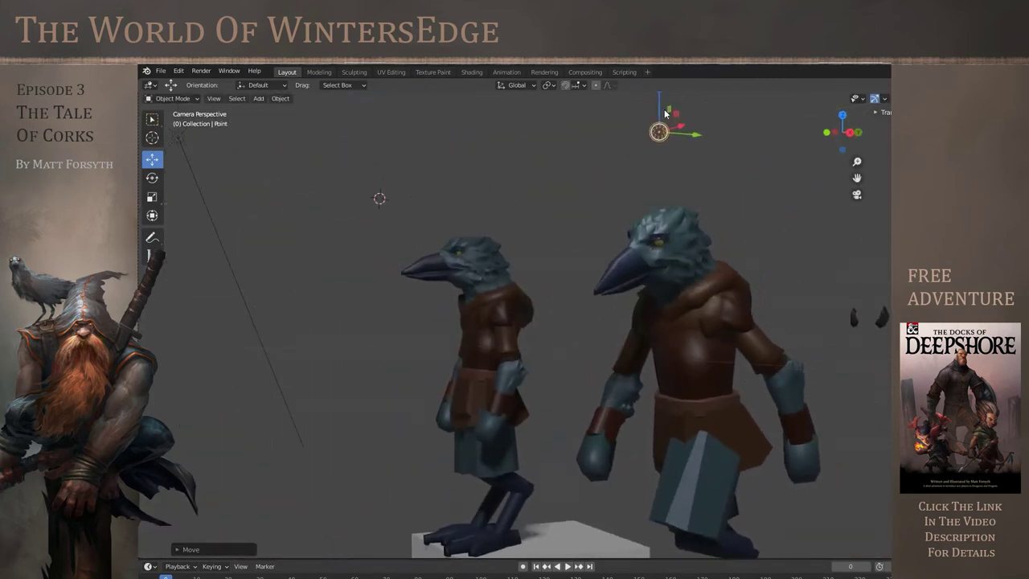
# Reposition the point light above the larger crow figure's head
pyautogui.press('g')
pyautogui.press('z')
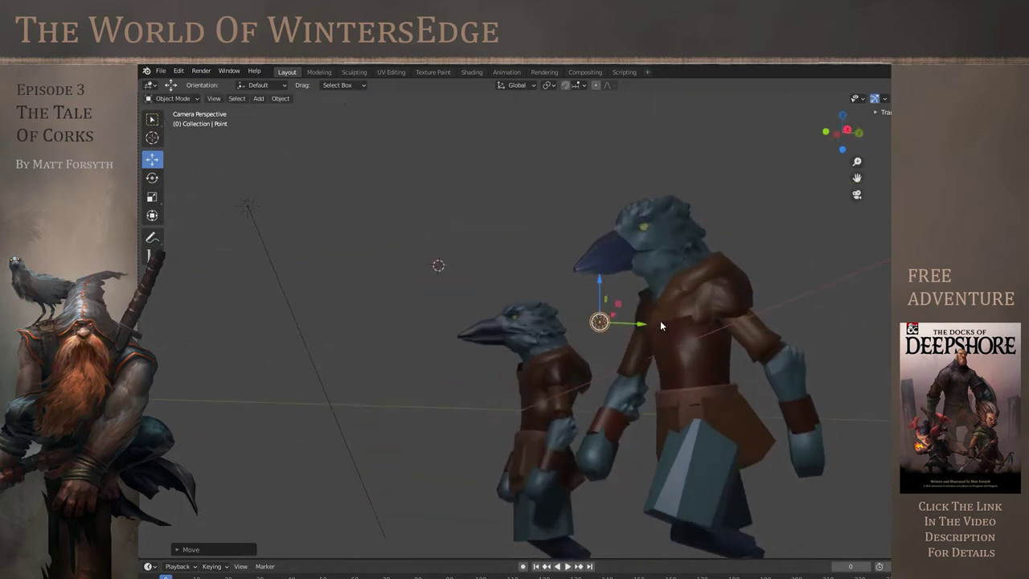
pyautogui.moveTo(609, 351); pyautogui.dragTo(596, 90)
pyautogui.moveTo(666, 225); pyautogui.dragTo(671, 227)
pyautogui.moveTo(689, 215); pyautogui.dragTo(776, 214)
pyautogui.moveTo(758, 199); pyautogui.dragTo(733, 188)
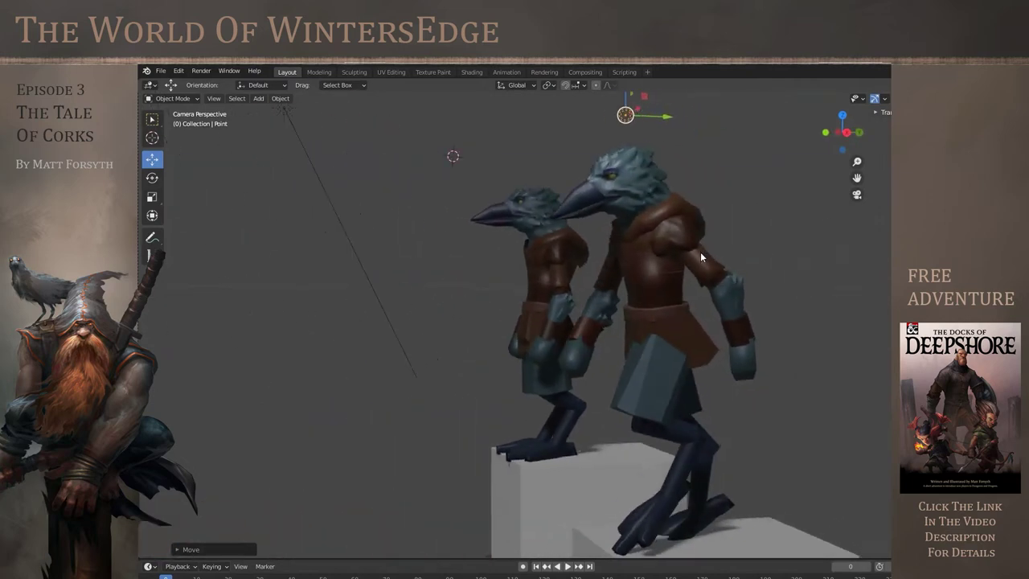
# Select the larger crow figure's body above the legs and rotate it about the global X axis
pyautogui.click(152, 121)
pyautogui.moveTo(568, 142); pyautogui.dragTo(751, 360)
pyautogui.click(154, 177)
pyautogui.moveTo(552, 225); pyautogui.dragTo(525, 229)
pyautogui.moveTo(604, 240); pyautogui.dragTo(595, 255)
pyautogui.moveTo(435, 244); pyautogui.dragTo(442, 309)
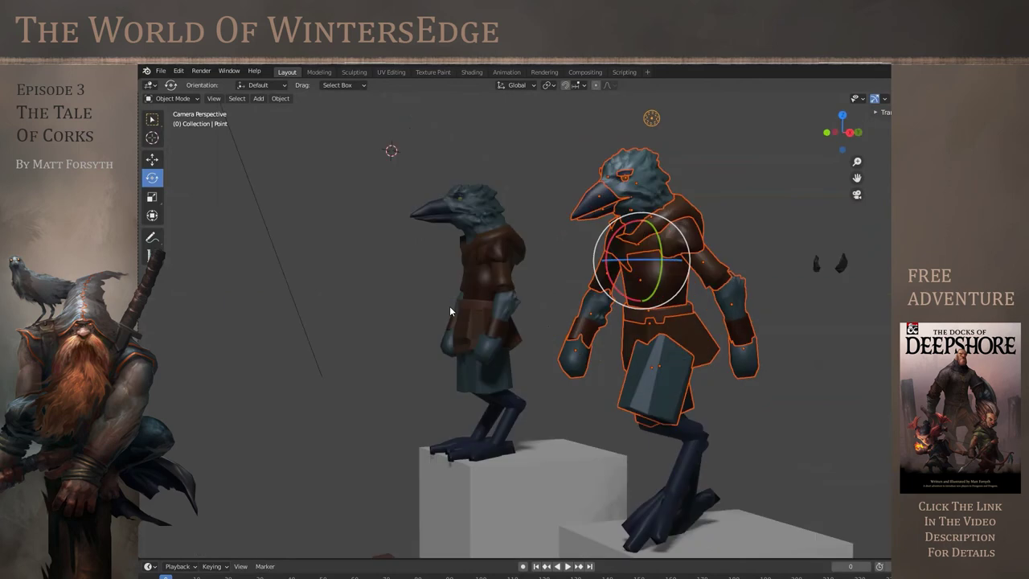
pyautogui.press('r')
pyautogui.press('x')
pyautogui.click(611, 256)
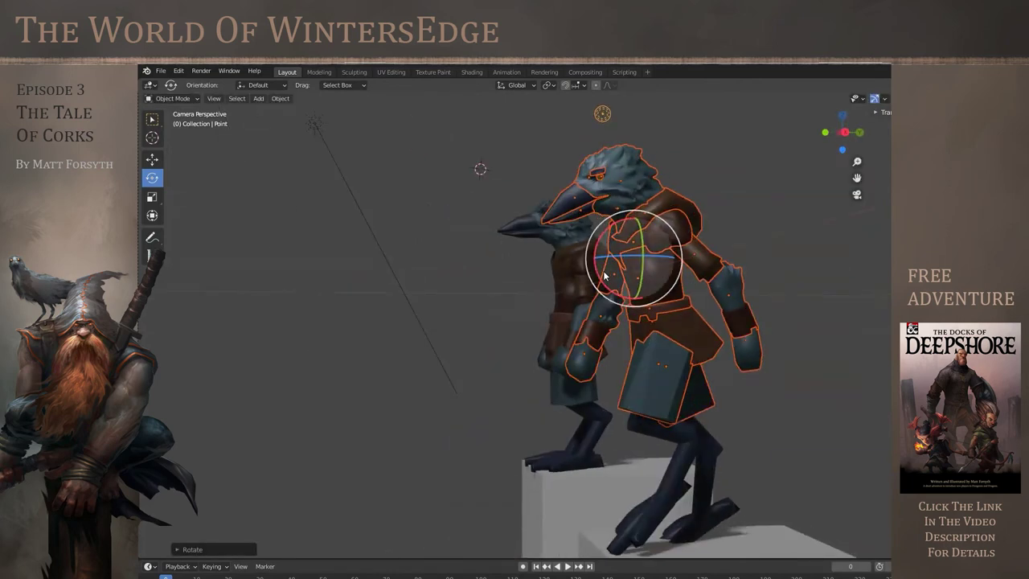
pyautogui.hotkey('alt', 'a')
pyautogui.moveTo(682, 279); pyautogui.dragTo(697, 304)
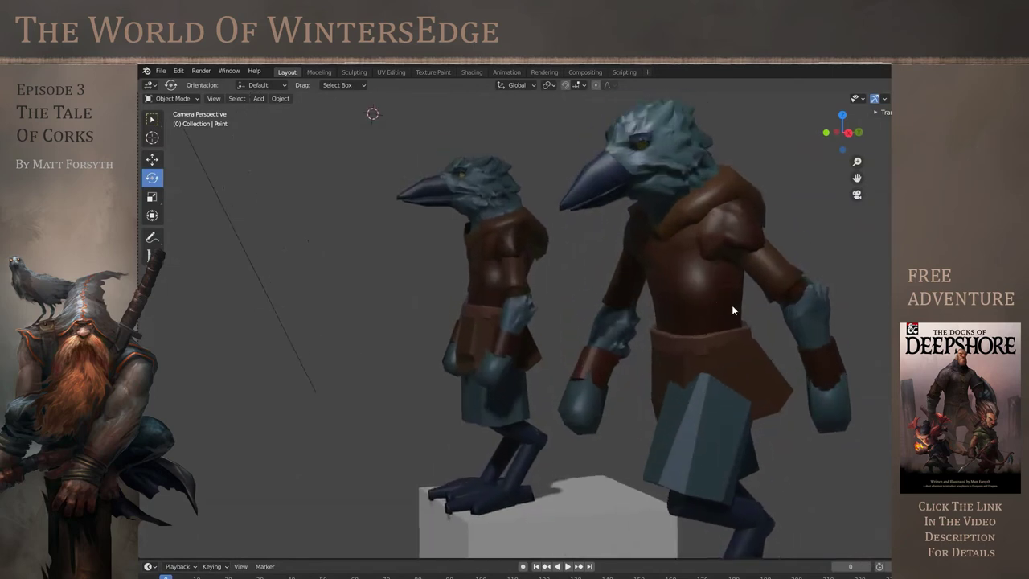
# Move the smaller crow figure and its block well away from the larger figure
pyautogui.click(152, 119)
pyautogui.moveTo(420, 185); pyautogui.dragTo(537, 558)
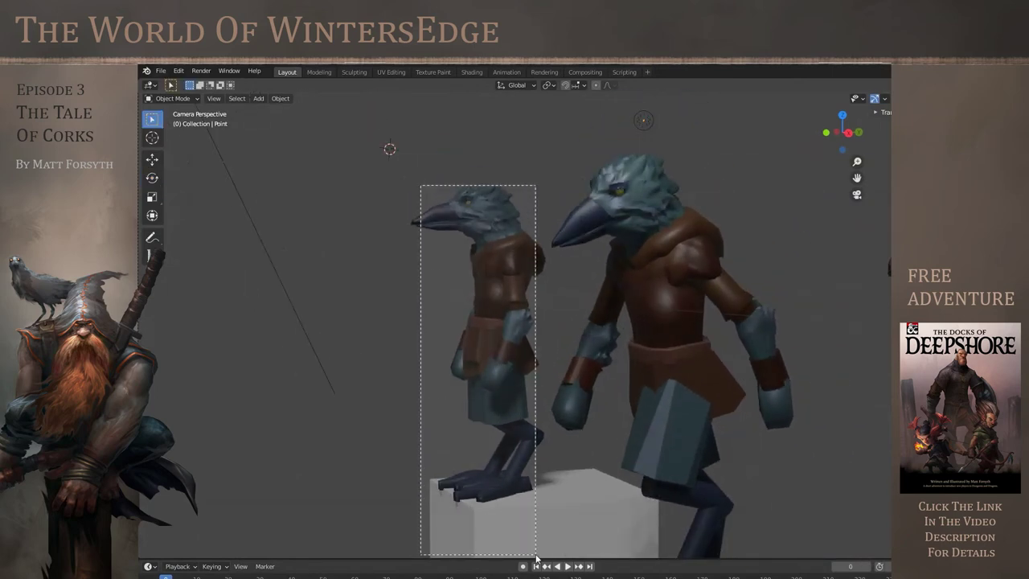
pyautogui.click(152, 159)
pyautogui.moveTo(434, 256); pyautogui.dragTo(535, 292)
pyautogui.moveTo(483, 294); pyautogui.dragTo(210, 203)
pyautogui.moveTo(657, 258); pyautogui.dragTo(627, 334)
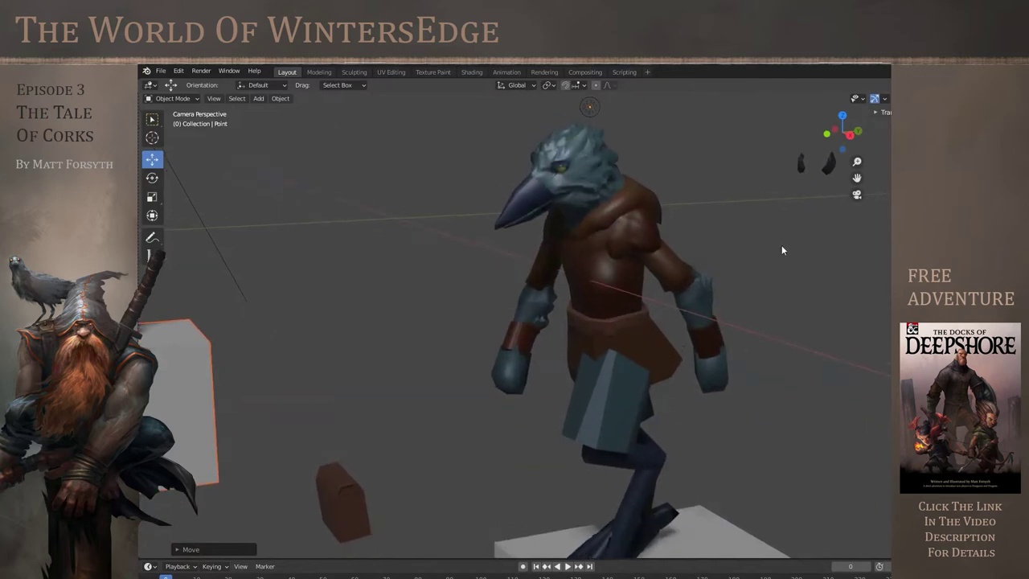
# Rotate the larger crow's front lower leg and shift it to line up with the knee
pyautogui.click(631, 485)
pyautogui.click(644, 485)
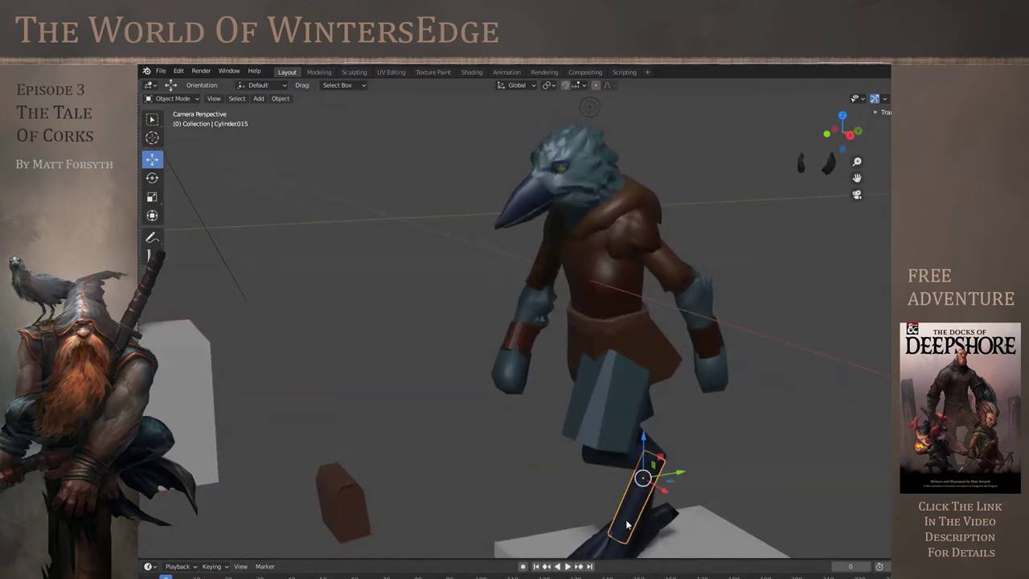
pyautogui.click(152, 181)
pyautogui.moveTo(623, 450); pyautogui.dragTo(641, 428)
pyautogui.click(154, 159)
pyautogui.moveTo(679, 466); pyautogui.dragTo(671, 465)
# Select the pieces of the larger crow's front foot and move them to the end of the lower leg
pyautogui.click(629, 523)
pyautogui.keyDown('shift'); pyautogui.click(588, 546); pyautogui.keyUp('shift')
pyautogui.keyDown('shift'); pyautogui.click(611, 552); pyautogui.keyUp('shift')
pyautogui.moveTo(613, 503); pyautogui.dragTo(632, 513)
pyautogui.click(768, 459)
pyautogui.scroll(-4, 755, 452)
pyautogui.moveTo(718, 442); pyautogui.dragTo(749, 402)
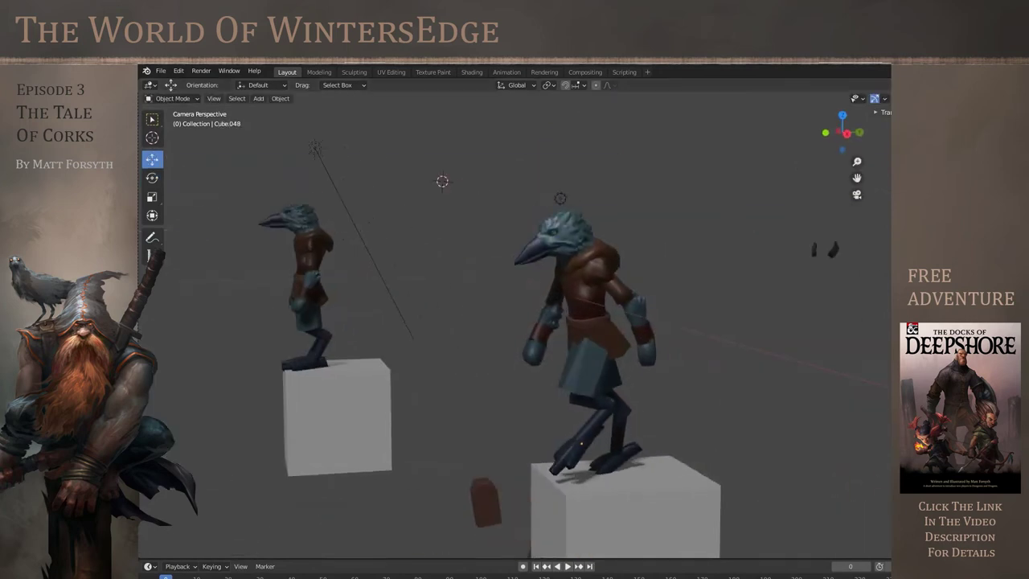
pyautogui.moveTo(635, 403); pyautogui.dragTo(642, 401)
pyautogui.scroll(2, 641, 401)
# Reselect the larger crow's front foot and rotate it to follow the angle of the leg
pyautogui.hotkey('ctrl', 'z')
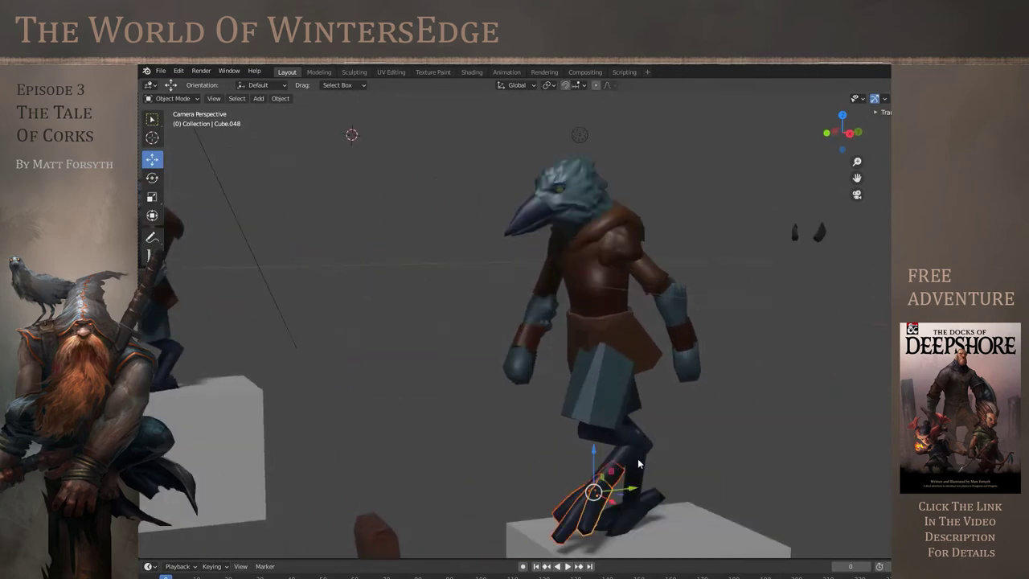
pyautogui.click(152, 178)
pyautogui.moveTo(574, 461); pyautogui.dragTo(565, 480)
# Select the pieces of the larger crow's rear foot and rotate them
pyautogui.moveTo(628, 420); pyautogui.dragTo(664, 420)
pyautogui.moveTo(689, 553); pyautogui.dragTo(651, 559)
pyautogui.click(686, 522)
pyautogui.click(152, 160)
pyautogui.click(656, 451)
pyautogui.keyDown('shift'); pyautogui.click(619, 479); pyautogui.keyUp('shift')
pyautogui.click(152, 179)
pyautogui.moveTo(612, 435); pyautogui.dragTo(613, 449)
pyautogui.click(666, 415)
# Frame the posed crow figure and hide the viewport gizmos and overlays
pyautogui.moveTo(665, 415); pyautogui.dragTo(748, 407)
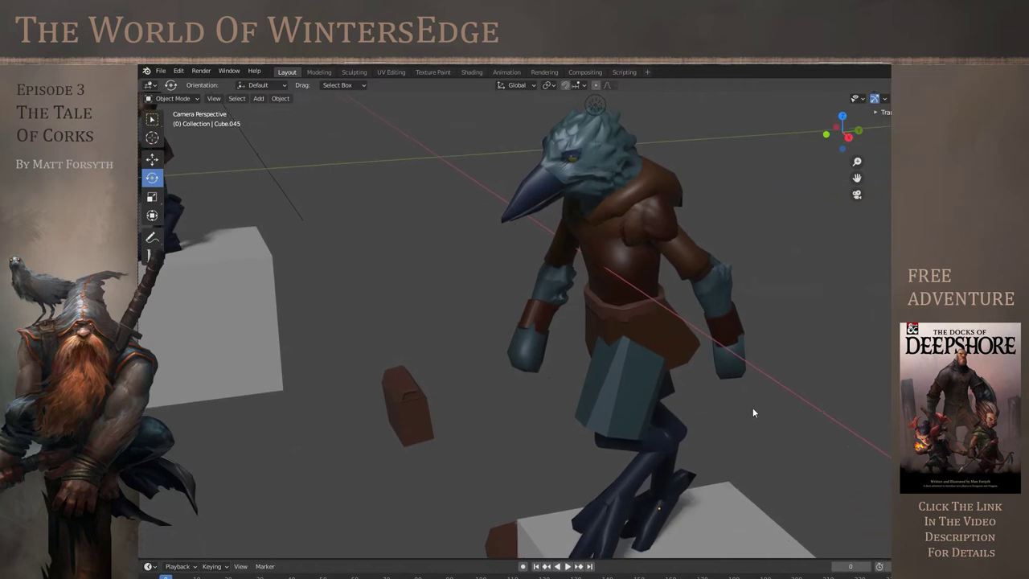
pyautogui.click(875, 98)
pyautogui.click(897, 98)
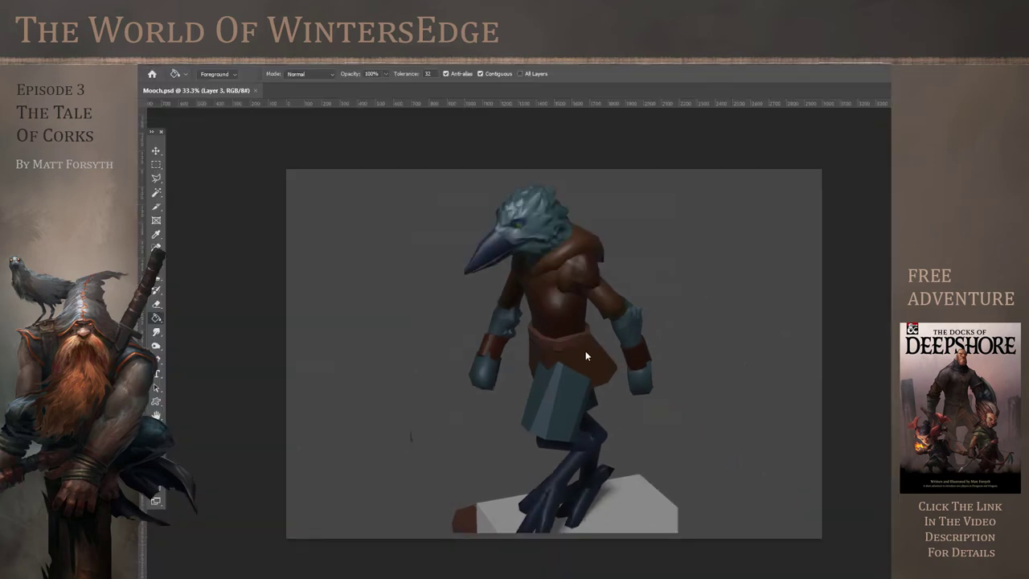
# Choose an orange-brown foreground color and fill the background layer behind the crow figure with it
pyautogui.scroll(5, 586, 354)
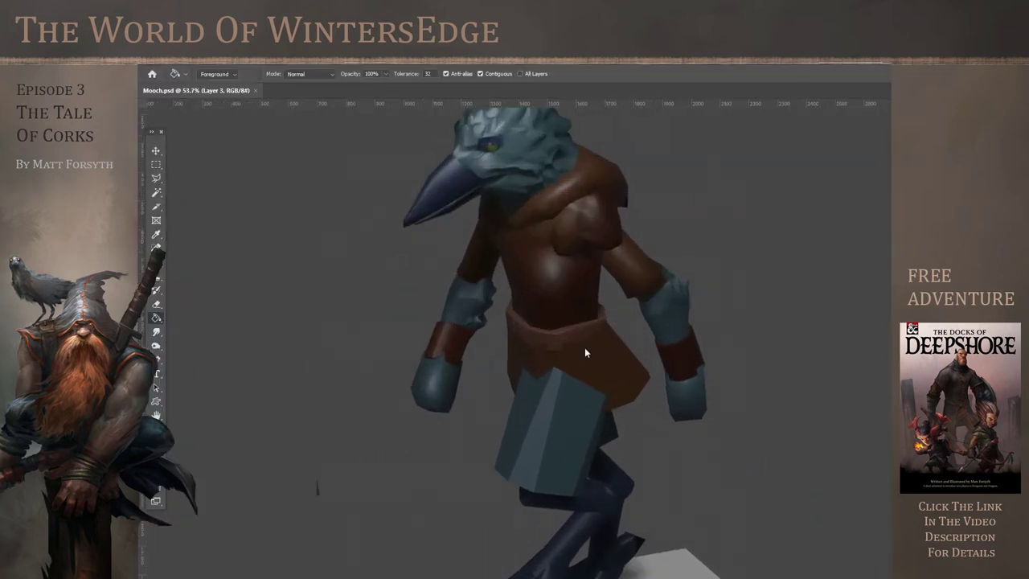
pyautogui.scroll(-4, 616, 354)
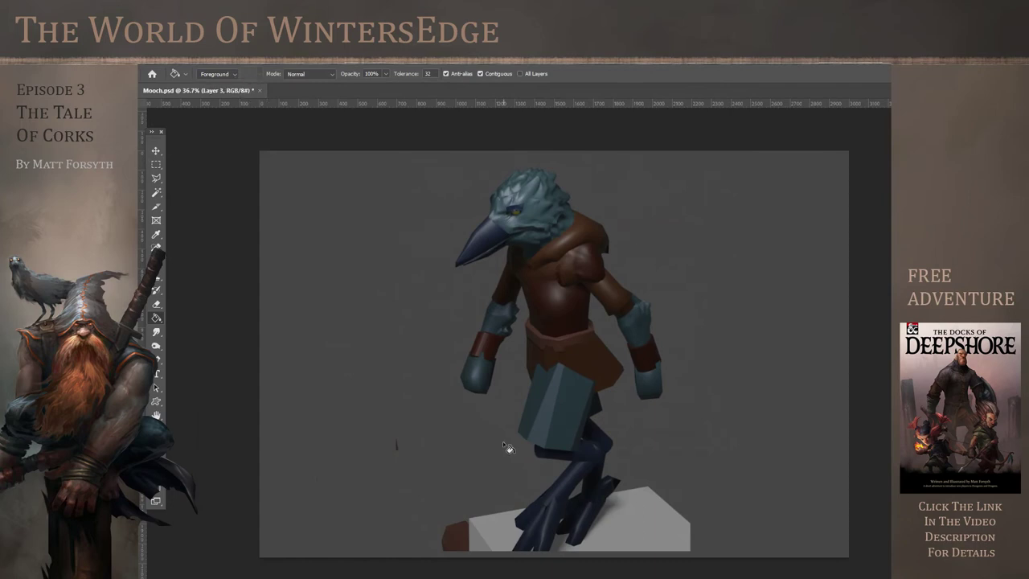
pyautogui.click(153, 466)
pyautogui.click(821, 319)
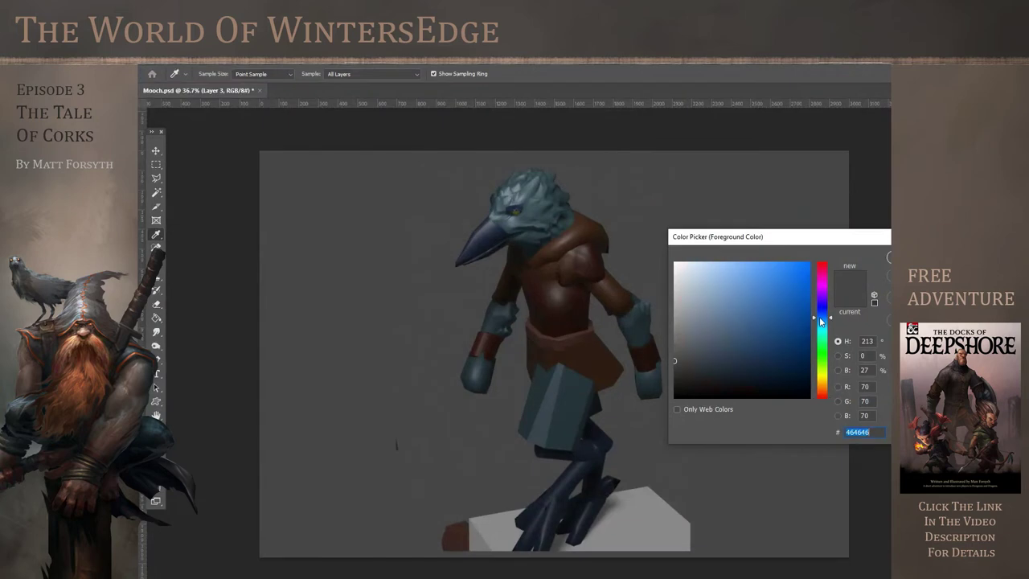
pyautogui.moveTo(823, 393); pyautogui.dragTo(823, 387)
pyautogui.press('Return')
pyautogui.click(157, 318)
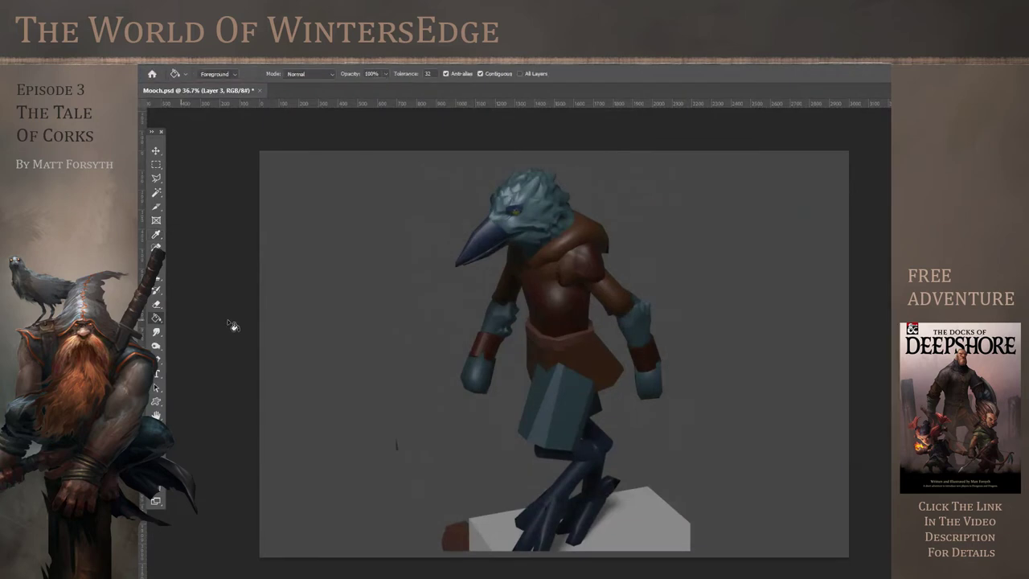
# Select the flat grey backdrop around the crow on its layer and delete it
pyautogui.click(366, 251)
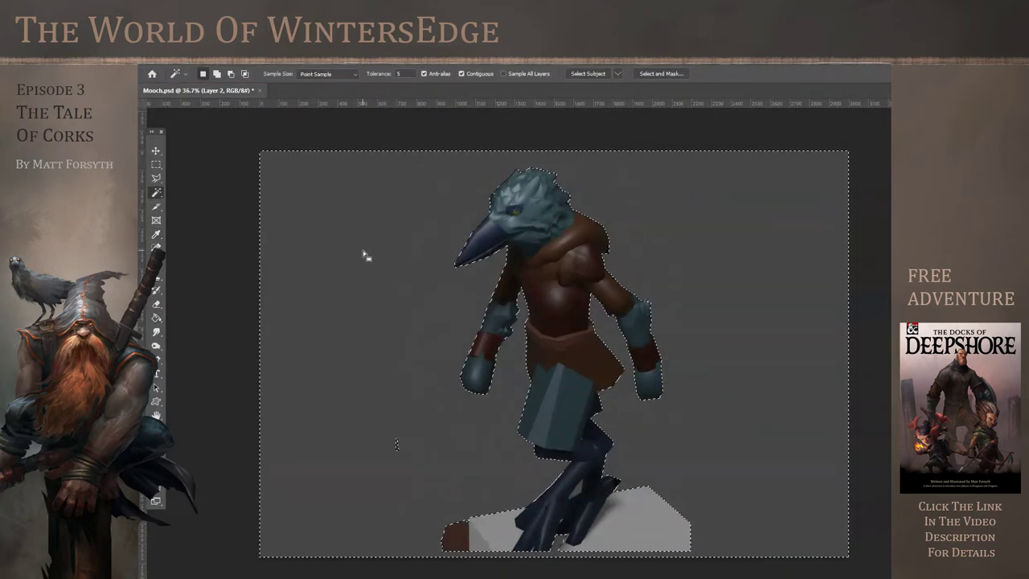
pyautogui.press('Delete')
pyautogui.click(154, 165)
pyautogui.hotkey('ctrl', 'd')
# Erase the stray mark beside the crow and the brown block at the end of the grey base
pyautogui.moveTo(323, 370); pyautogui.dragTo(426, 544)
pyautogui.press('Delete')
pyautogui.hotkey('ctrl', 'd')
pyautogui.moveTo(418, 474); pyautogui.dragTo(476, 575)
pyautogui.press('Delete')
pyautogui.hotkey('ctrl', 'd')
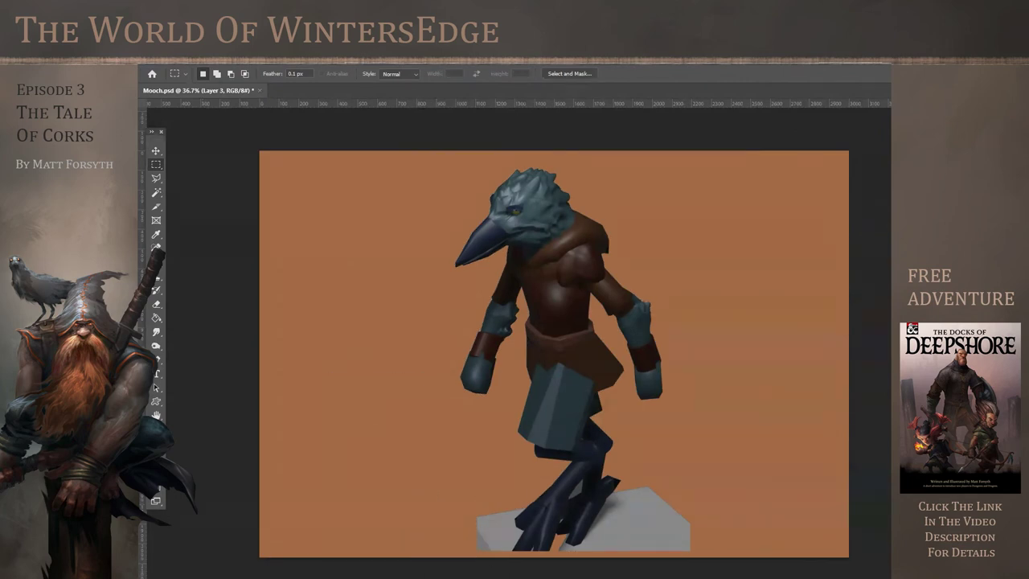
# Darken the orange background layer to a deep brown
pyautogui.click(210, 56)
pyautogui.press('Escape')
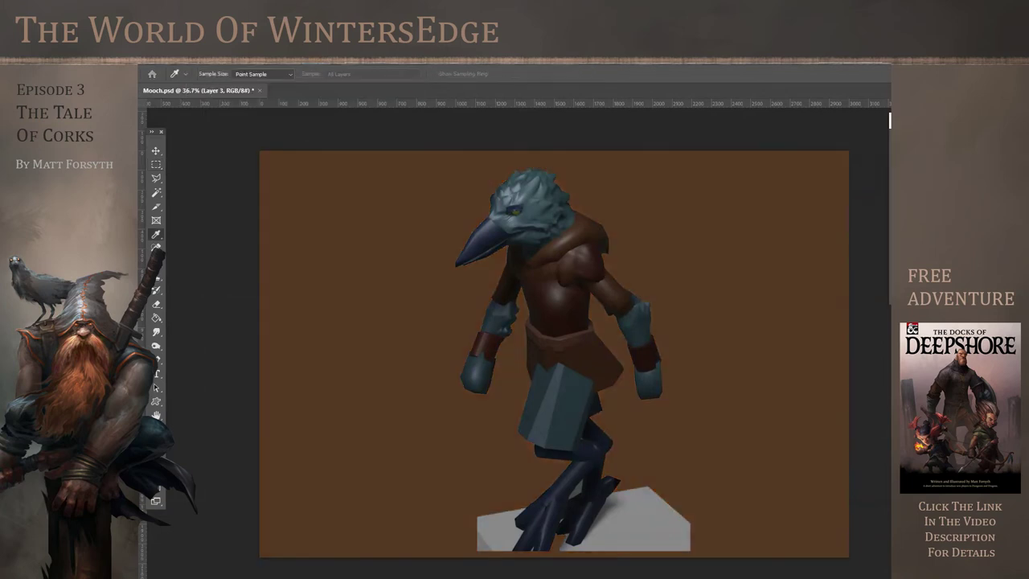
pyautogui.press('m')
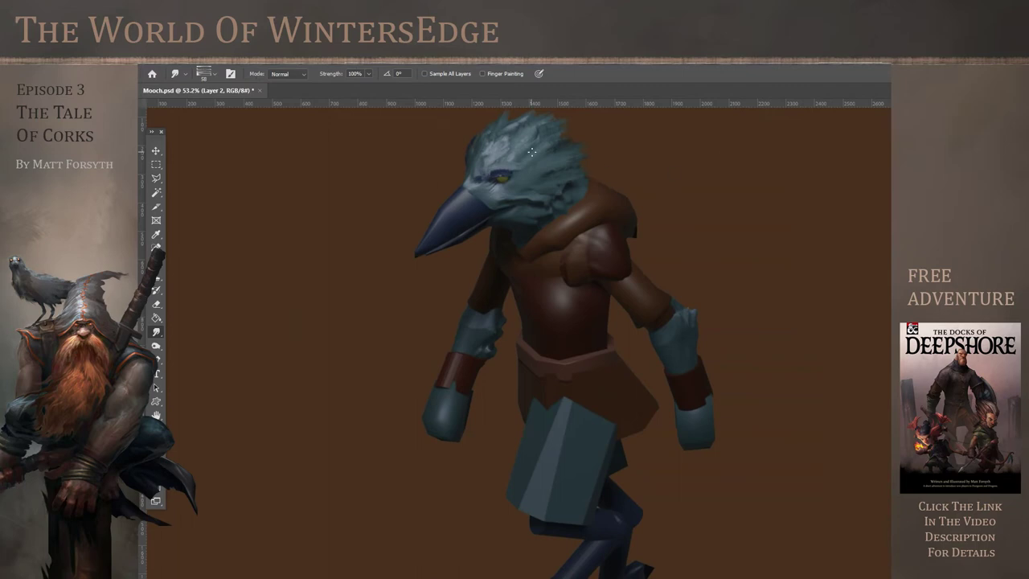
# Smudge the crow's head, throat and brow at 100% strength into ragged feather strokes
pyautogui.moveTo(531, 152)
pyautogui.mouseDown()
pyautogui.moveTo(545, 168)
pyautogui.moveTo(508, 206)
pyautogui.moveTo(558, 188)
pyautogui.mouseUp()
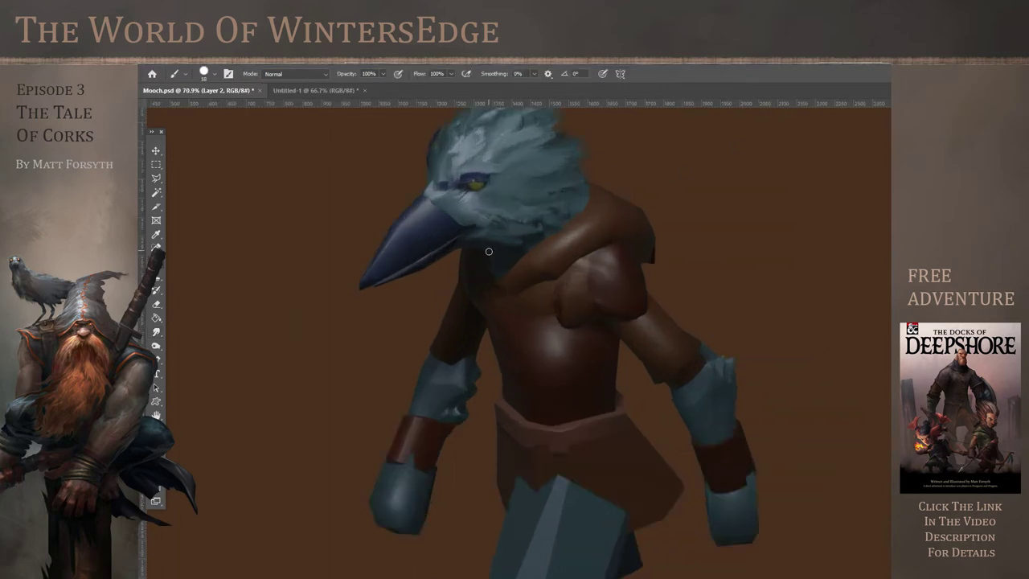
pyautogui.click(156, 332)
pyautogui.moveTo(508, 241)
pyautogui.mouseDown()
pyautogui.moveTo(538, 231)
pyautogui.moveTo(572, 246)
pyautogui.moveTo(575, 212)
pyautogui.mouseUp()
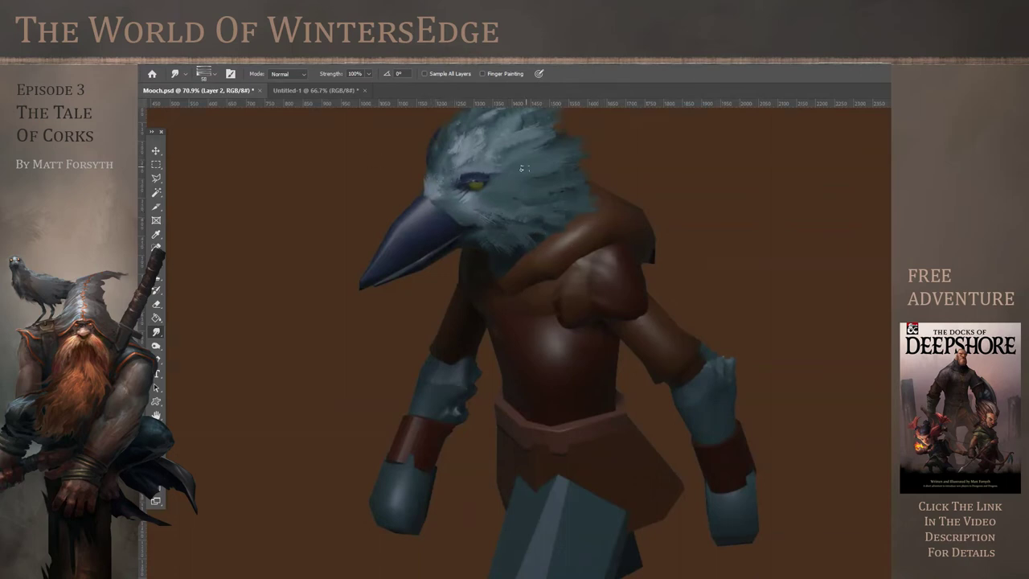
pyautogui.moveTo(459, 230)
pyautogui.mouseDown()
pyautogui.moveTo(433, 204)
pyautogui.moveTo(406, 239)
pyautogui.moveTo(428, 226)
pyautogui.moveTo(404, 241)
pyautogui.mouseUp()
pyautogui.moveTo(472, 173)
pyautogui.mouseDown()
pyautogui.moveTo(471, 161)
pyautogui.moveTo(483, 168)
pyautogui.mouseUp()
pyautogui.scroll(3, 599, 203)
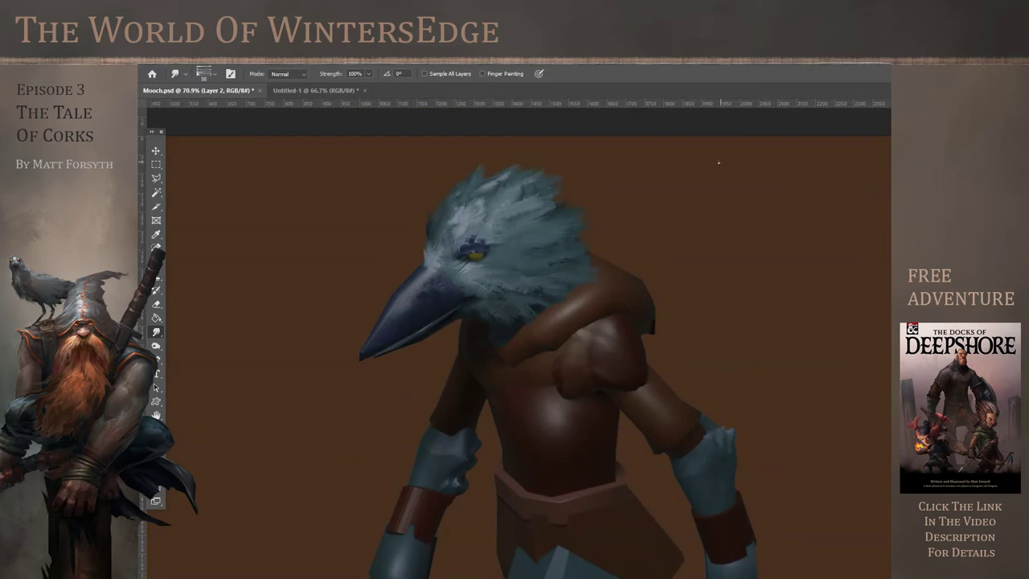
# Smudge the hood's collar and its rear edge into soft cloth folds over the shoulder
pyautogui.moveTo(571, 304)
pyautogui.mouseDown()
pyautogui.moveTo(521, 342)
pyautogui.moveTo(508, 378)
pyautogui.mouseUp()
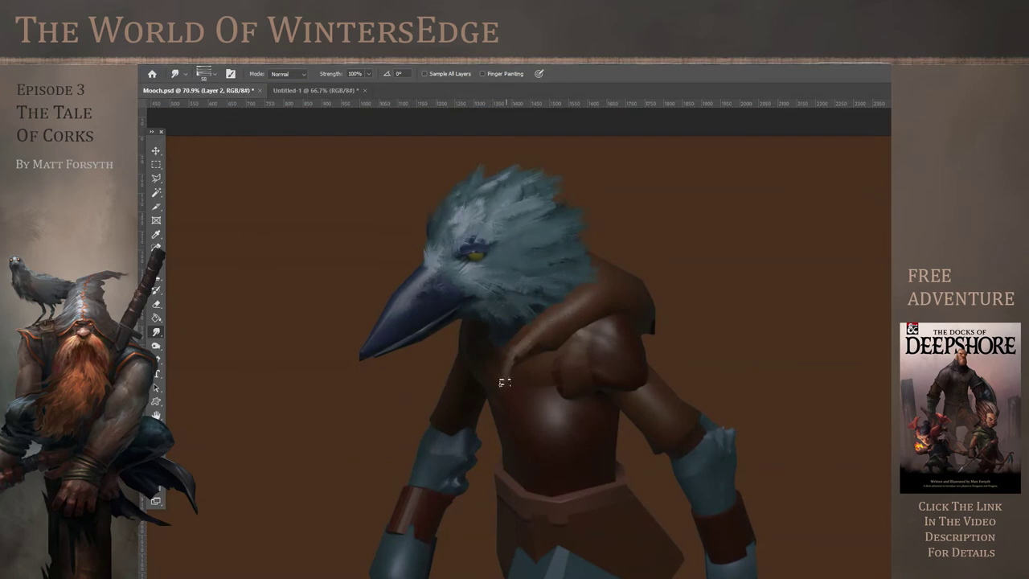
pyautogui.moveTo(553, 404)
pyautogui.mouseDown()
pyautogui.moveTo(540, 395)
pyautogui.moveTo(573, 359)
pyautogui.moveTo(602, 357)
pyautogui.moveTo(620, 338)
pyautogui.moveTo(571, 334)
pyautogui.mouseUp()
pyautogui.moveTo(525, 362)
pyautogui.mouseDown()
pyautogui.moveTo(558, 330)
pyautogui.moveTo(504, 388)
pyautogui.mouseUp()
pyautogui.moveTo(649, 321); pyautogui.dragTo(661, 327)
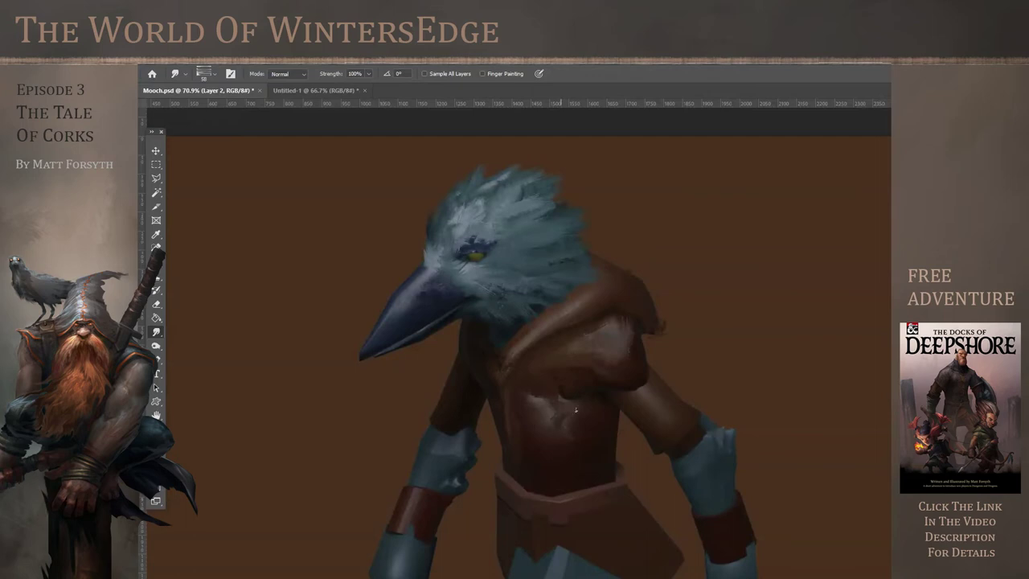
# Smudge the chest, shoulder and near sleeve so the 3D shapes blend into a painted tunic
pyautogui.moveTo(636, 398)
pyautogui.mouseDown()
pyautogui.moveTo(620, 384)
pyautogui.moveTo(636, 388)
pyautogui.mouseUp()
pyautogui.moveTo(563, 364); pyautogui.dragTo(533, 389)
pyautogui.moveTo(634, 389); pyautogui.dragTo(672, 426)
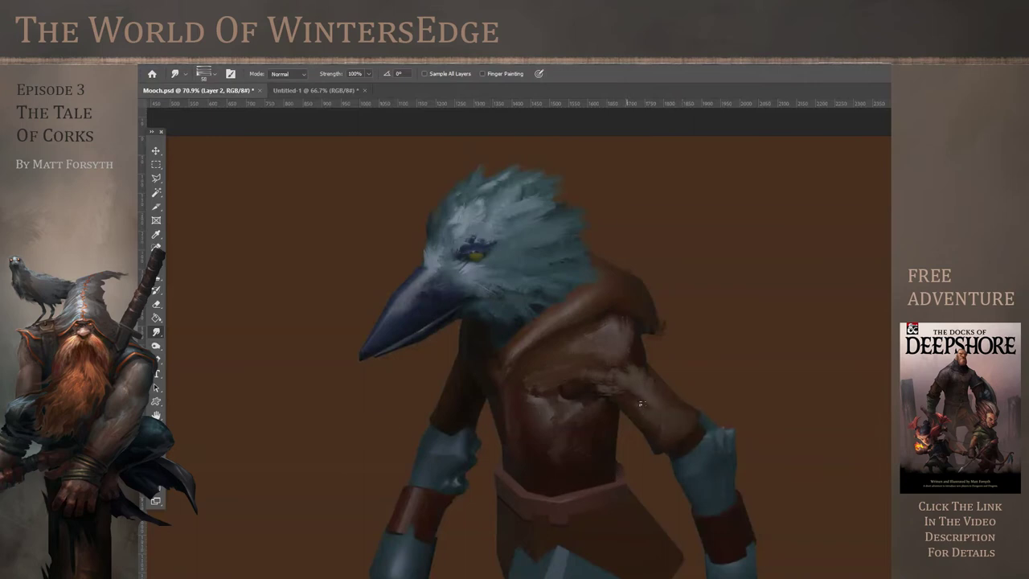
pyautogui.moveTo(628, 344)
pyautogui.mouseDown()
pyautogui.moveTo(635, 370)
pyautogui.moveTo(572, 352)
pyautogui.mouseUp()
pyautogui.moveTo(586, 420)
pyautogui.mouseDown()
pyautogui.moveTo(594, 431)
pyautogui.moveTo(575, 485)
pyautogui.mouseUp()
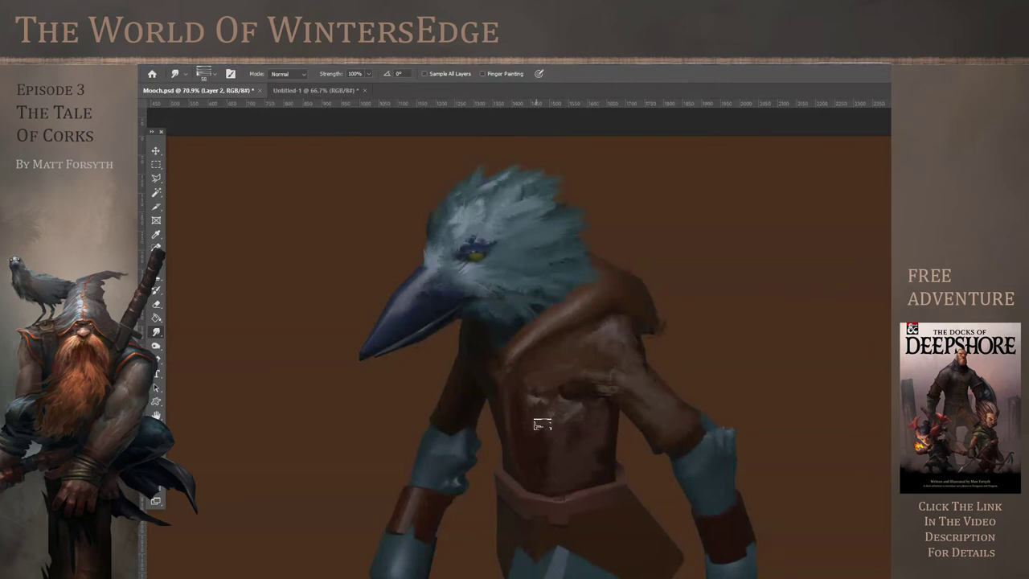
pyautogui.moveTo(627, 306); pyautogui.dragTo(664, 340)
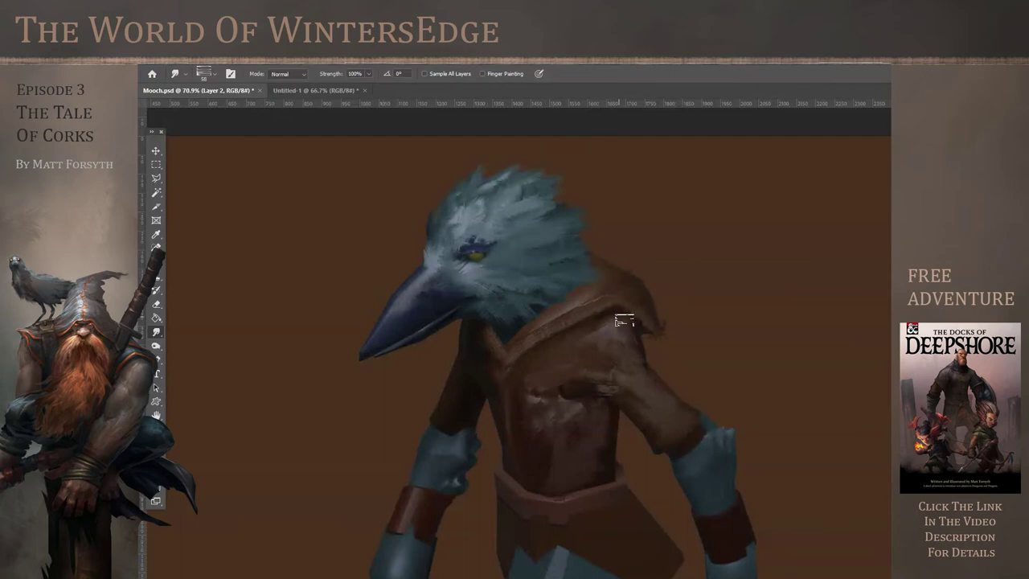
# Desaturate the beak with the Sponge tool at 22% flow, and burn the head's midtones using a textured brush at 61% exposure
pyautogui.moveTo(157, 348); pyautogui.dragTo(198, 370)
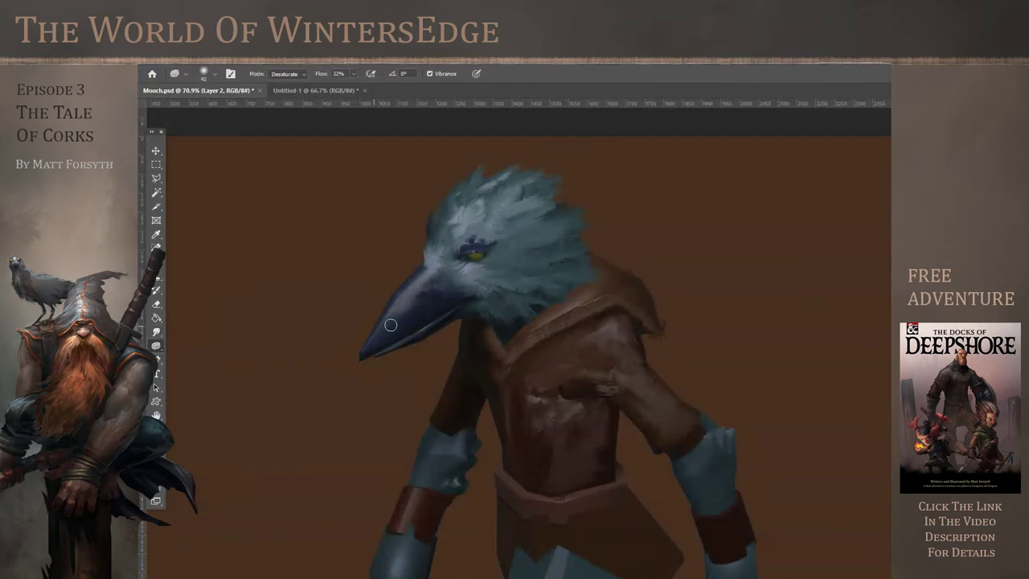
pyautogui.moveTo(412, 310)
pyautogui.mouseDown()
pyautogui.moveTo(398, 341)
pyautogui.moveTo(430, 302)
pyautogui.moveTo(411, 313)
pyautogui.moveTo(394, 297)
pyautogui.moveTo(413, 272)
pyautogui.moveTo(390, 324)
pyautogui.moveTo(435, 296)
pyautogui.moveTo(399, 312)
pyautogui.moveTo(391, 334)
pyautogui.moveTo(444, 284)
pyautogui.moveTo(421, 339)
pyautogui.moveTo(423, 303)
pyautogui.moveTo(402, 322)
pyautogui.mouseUp()
pyautogui.moveTo(158, 348); pyautogui.dragTo(190, 354)
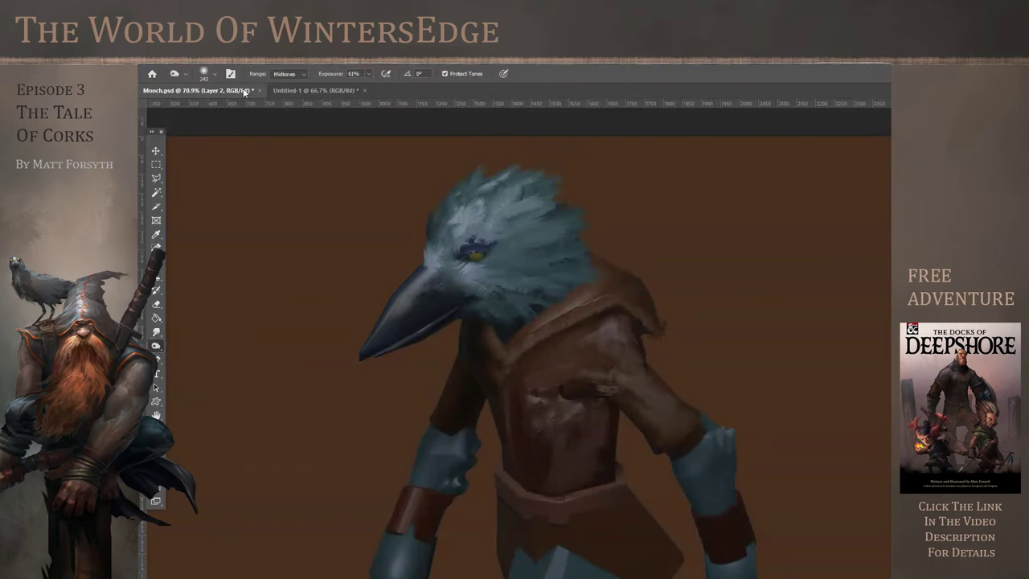
pyautogui.click(214, 74)
pyautogui.click(209, 178)
pyautogui.moveTo(514, 264)
pyautogui.mouseDown()
pyautogui.moveTo(479, 266)
pyautogui.moveTo(513, 274)
pyautogui.mouseUp()
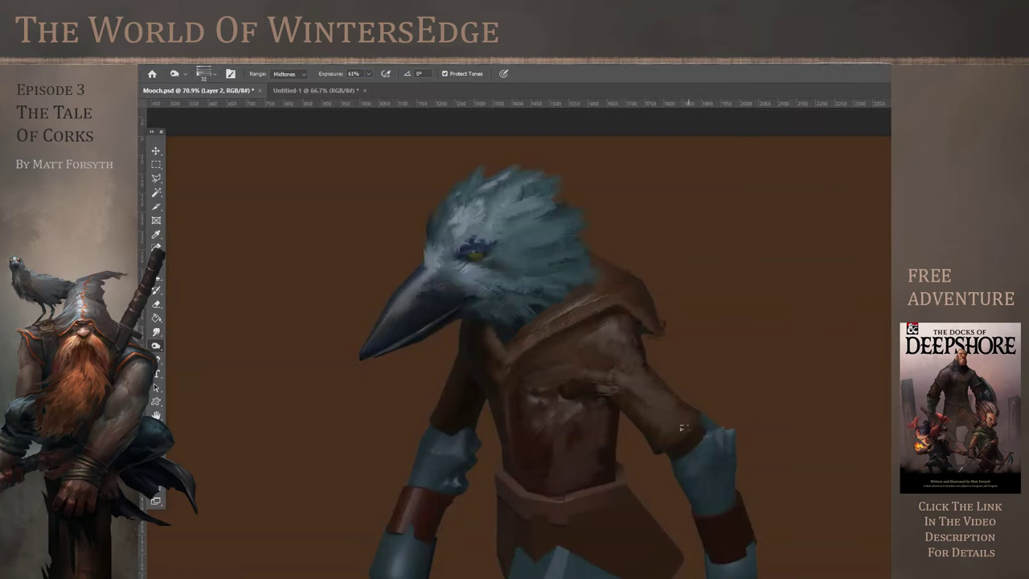
# Smudge the belt and far sleeve edge into cloth, and the forearms into shaggy feathers
pyautogui.click(156, 332)
pyautogui.moveTo(507, 483)
pyautogui.mouseDown()
pyautogui.moveTo(545, 501)
pyautogui.moveTo(606, 488)
pyautogui.mouseUp()
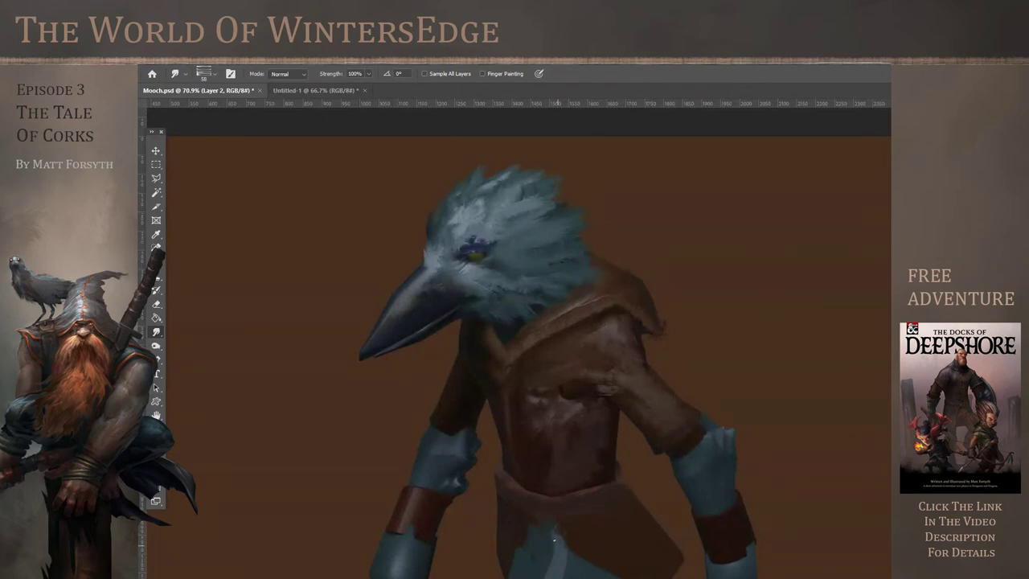
pyautogui.moveTo(460, 409); pyautogui.dragTo(434, 399)
pyautogui.moveTo(716, 421)
pyautogui.mouseDown()
pyautogui.moveTo(735, 431)
pyautogui.moveTo(735, 487)
pyautogui.mouseUp()
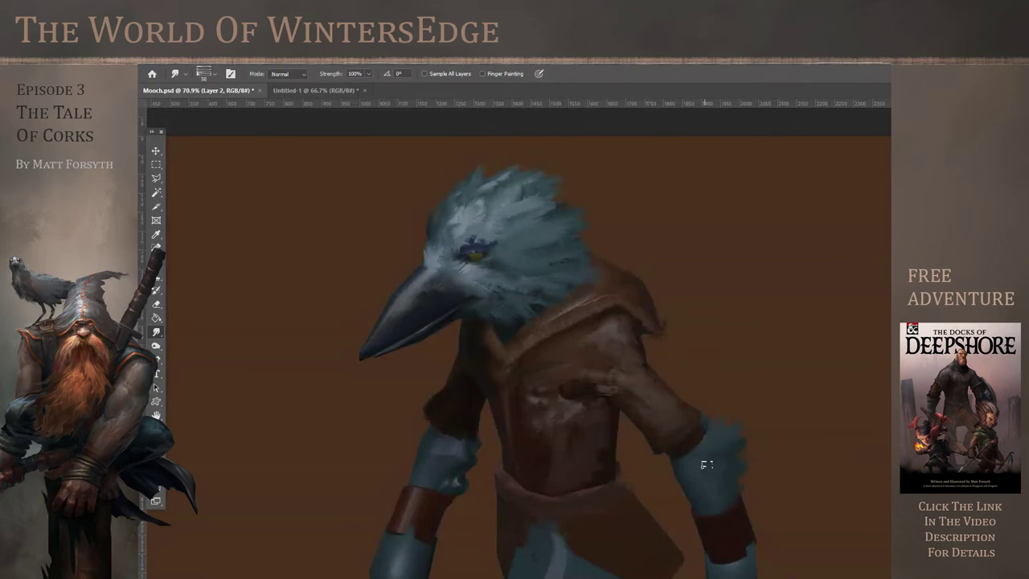
pyautogui.moveTo(433, 448)
pyautogui.mouseDown()
pyautogui.moveTo(438, 480)
pyautogui.moveTo(445, 452)
pyautogui.moveTo(425, 441)
pyautogui.mouseUp()
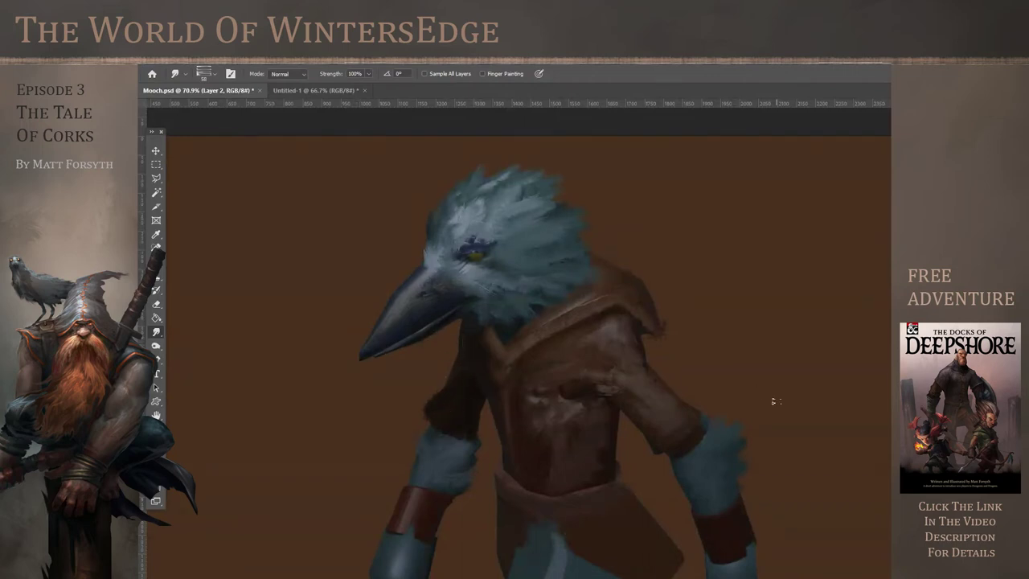
# Smudge the tunic's skirt into a ragged hem and the blocky thigh into layered feathers
pyautogui.scroll(-4, 776, 402)
pyautogui.moveTo(708, 563); pyautogui.dragTo(644, 432)
pyautogui.scroll(1, 643, 432)
pyautogui.moveTo(524, 400)
pyautogui.mouseDown()
pyautogui.moveTo(503, 463)
pyautogui.moveTo(547, 446)
pyautogui.moveTo(559, 394)
pyautogui.mouseUp()
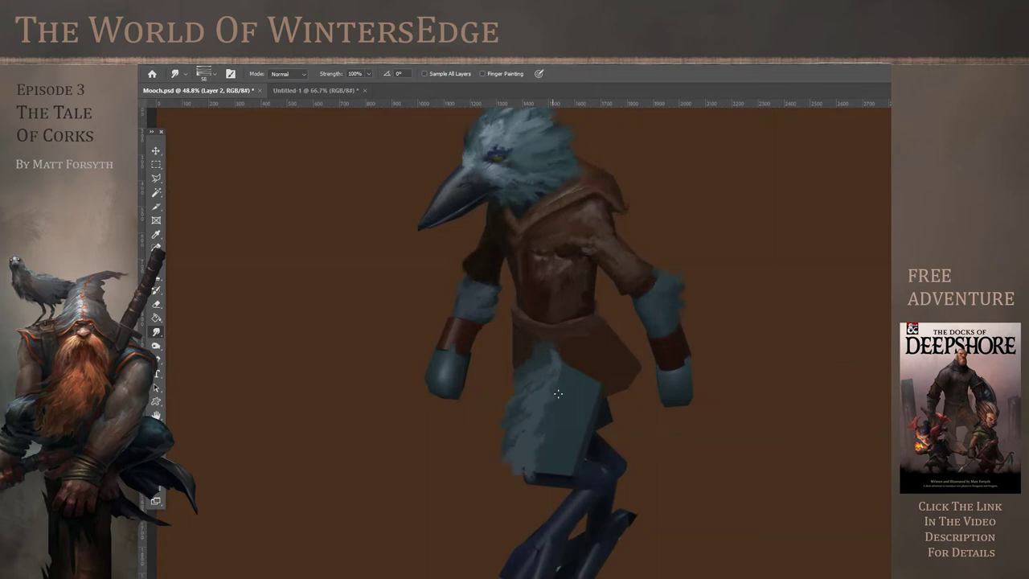
pyautogui.moveTo(516, 418)
pyautogui.mouseDown()
pyautogui.moveTo(550, 404)
pyautogui.moveTo(549, 471)
pyautogui.moveTo(581, 479)
pyautogui.moveTo(585, 401)
pyautogui.moveTo(596, 431)
pyautogui.mouseUp()
pyautogui.moveTo(529, 468); pyautogui.dragTo(563, 483)
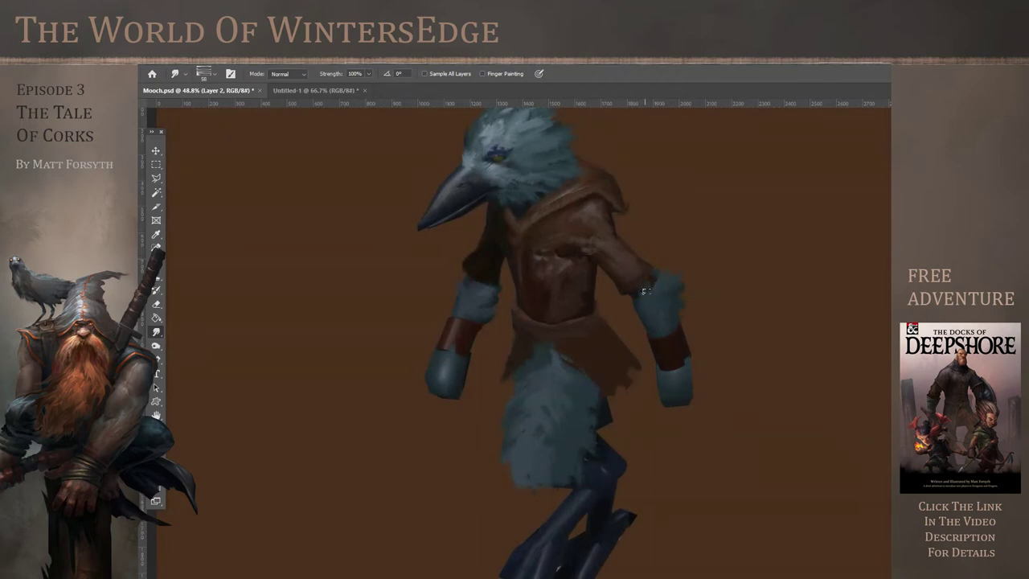
# Smudge both hands and wrist cuffs to roughen their smooth edges into feathered shapes
pyautogui.moveTo(672, 378); pyautogui.dragTo(680, 357)
pyautogui.moveTo(667, 371); pyautogui.dragTo(654, 379)
pyautogui.moveTo(680, 409); pyautogui.dragTo(677, 400)
pyautogui.moveTo(466, 374)
pyautogui.mouseDown()
pyautogui.moveTo(437, 396)
pyautogui.moveTo(462, 381)
pyautogui.moveTo(466, 364)
pyautogui.moveTo(437, 351)
pyautogui.moveTo(479, 354)
pyautogui.moveTo(444, 367)
pyautogui.mouseUp()
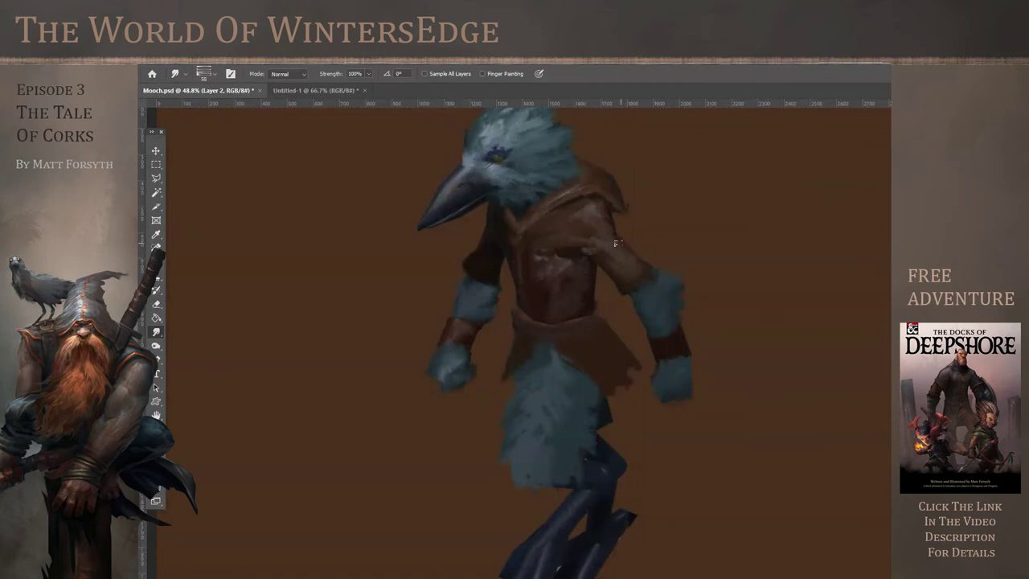
# Lighten parts of the figure using the Dodge tool with a textured brush, Midtones range and 21% exposure
pyautogui.scroll(1, 366, 220)
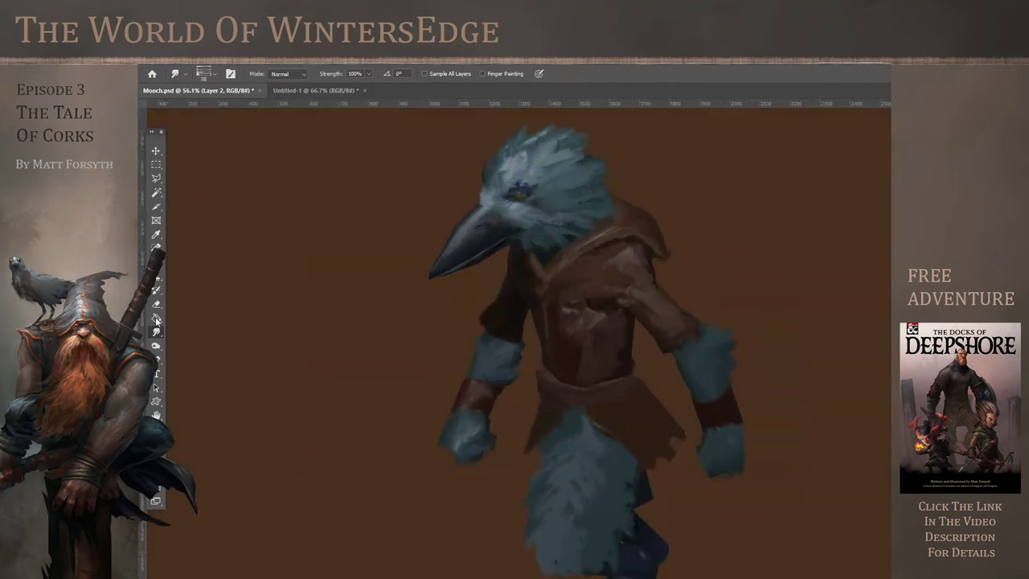
pyautogui.click(156, 345)
pyautogui.click(195, 346)
pyautogui.click(207, 73)
pyautogui.click(364, 341)
pyautogui.click(207, 73)
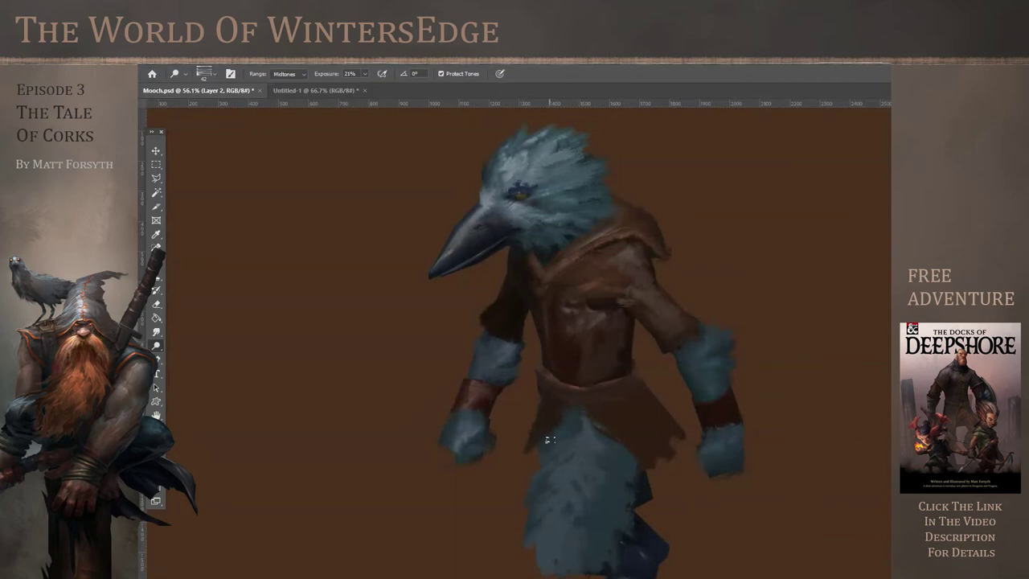
# Liquify the crow layer, pushing the head crest up and back and pulling the forearm feathers outward
pyautogui.scroll(-3, 413, 332)
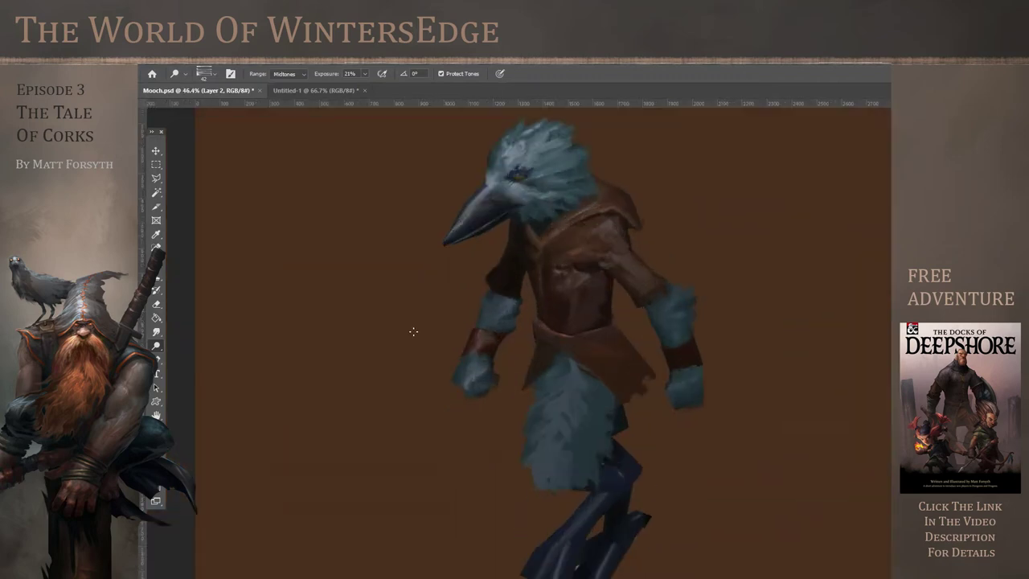
pyautogui.click(283, 59)
pyautogui.click(346, 158)
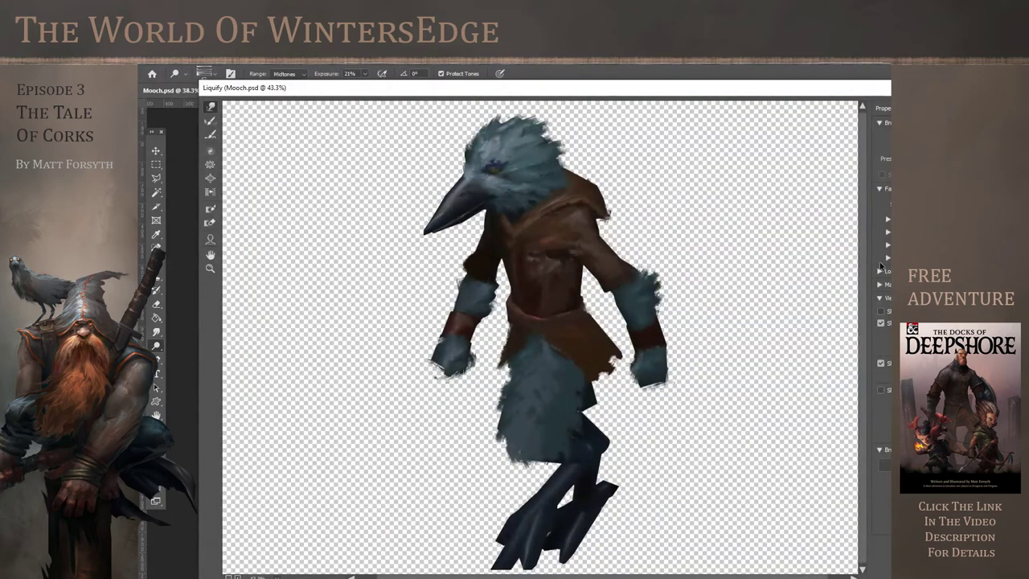
pyautogui.moveTo(536, 127); pyautogui.dragTo(549, 118)
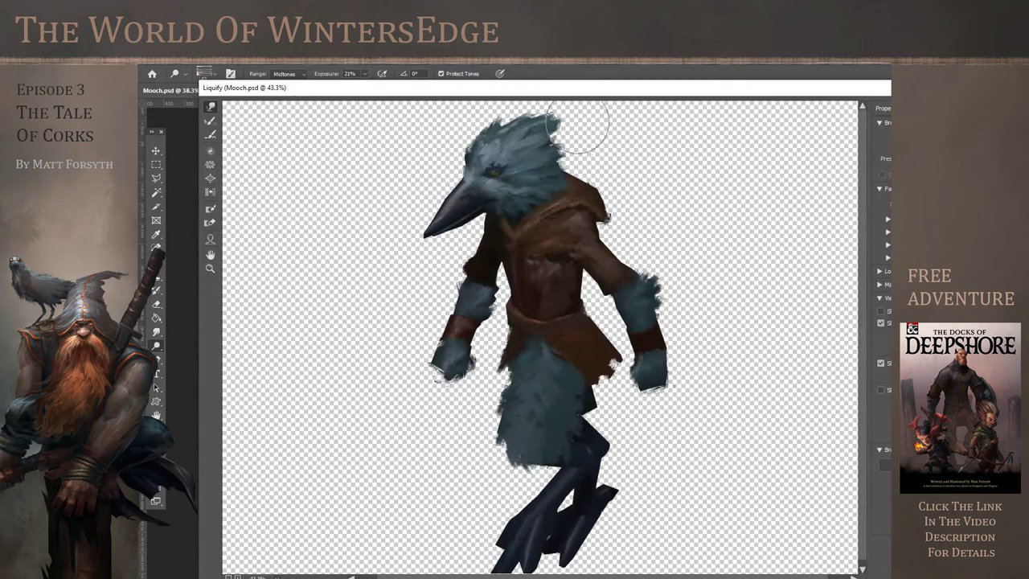
pyautogui.moveTo(678, 299); pyautogui.dragTo(667, 272)
pyautogui.moveTo(521, 407); pyautogui.dragTo(522, 384)
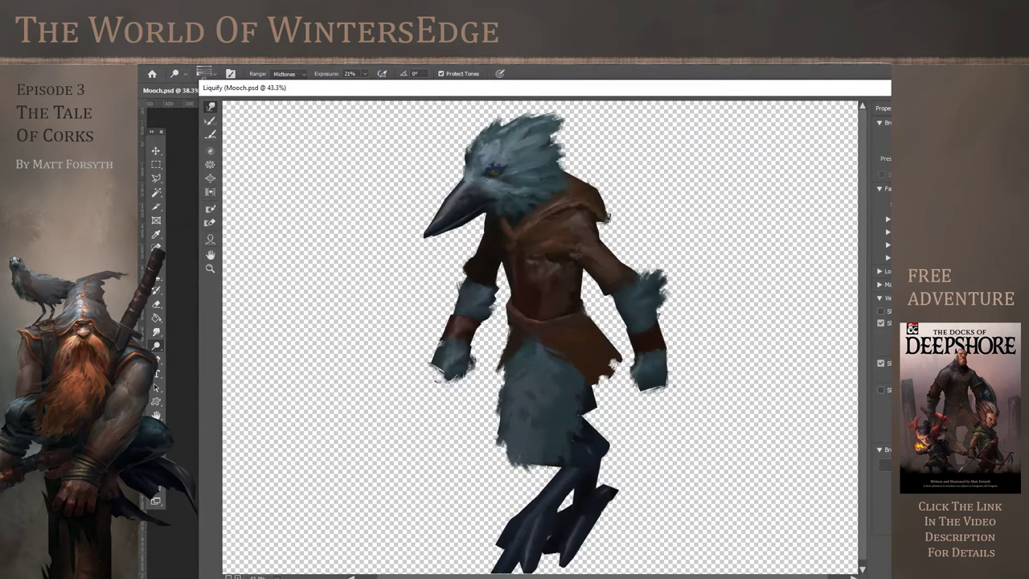
pyautogui.hotkey('ctrl', '-')
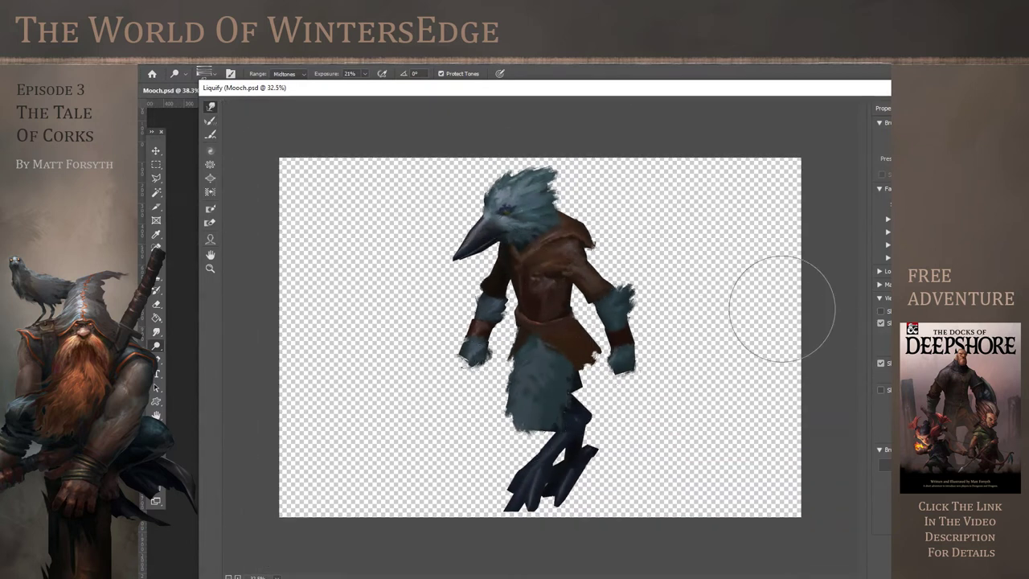
pyautogui.hotkey('ctrl', '+')
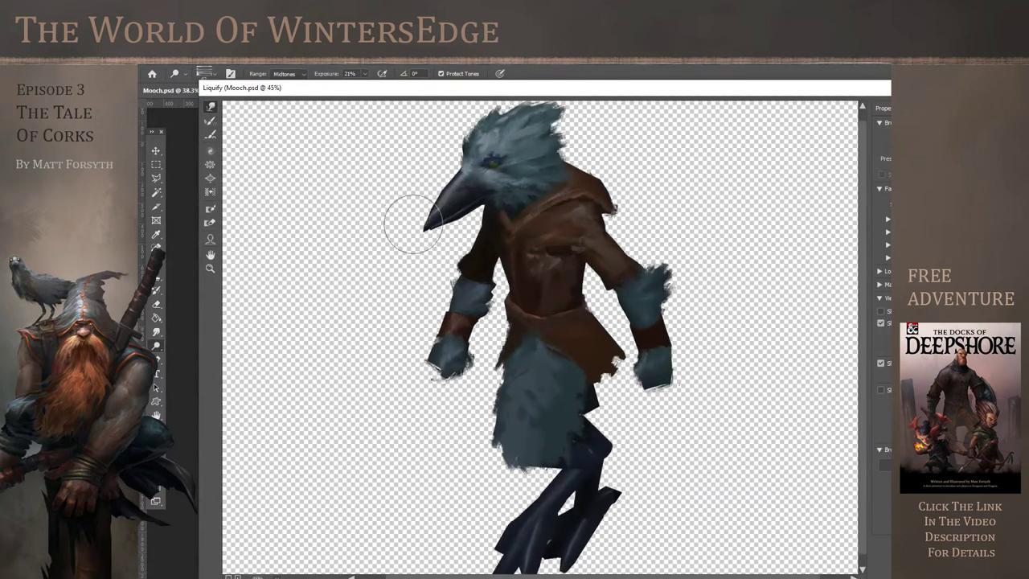
pyautogui.press('Return')
# Scale the crow figure down slightly and shift it a little to the left on the canvas
pyautogui.hotkey('ctrl', 't')
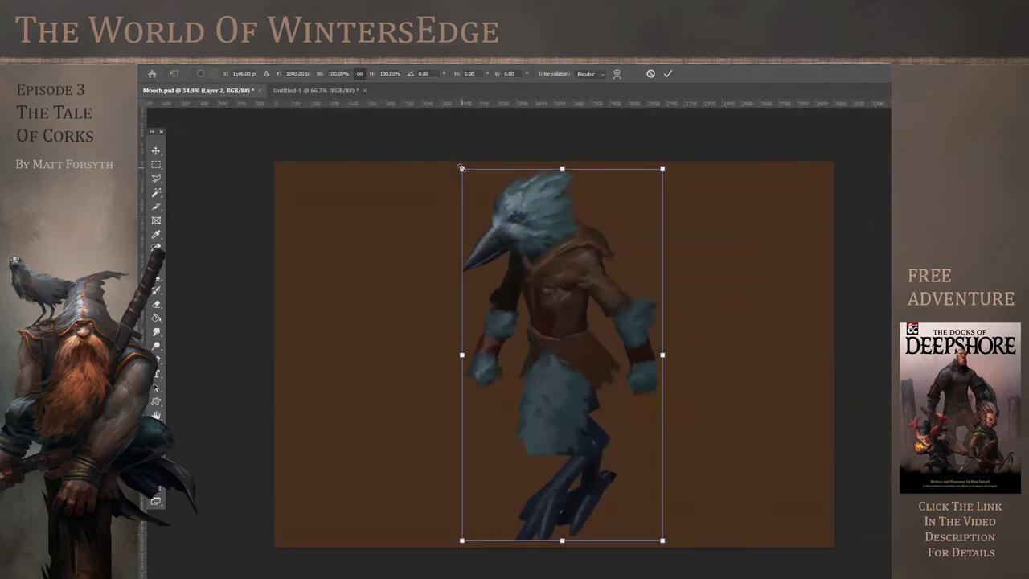
pyautogui.moveTo(461, 168); pyautogui.dragTo(477, 194)
pyautogui.moveTo(563, 273); pyautogui.dragTo(547, 270)
pyautogui.press('Return')
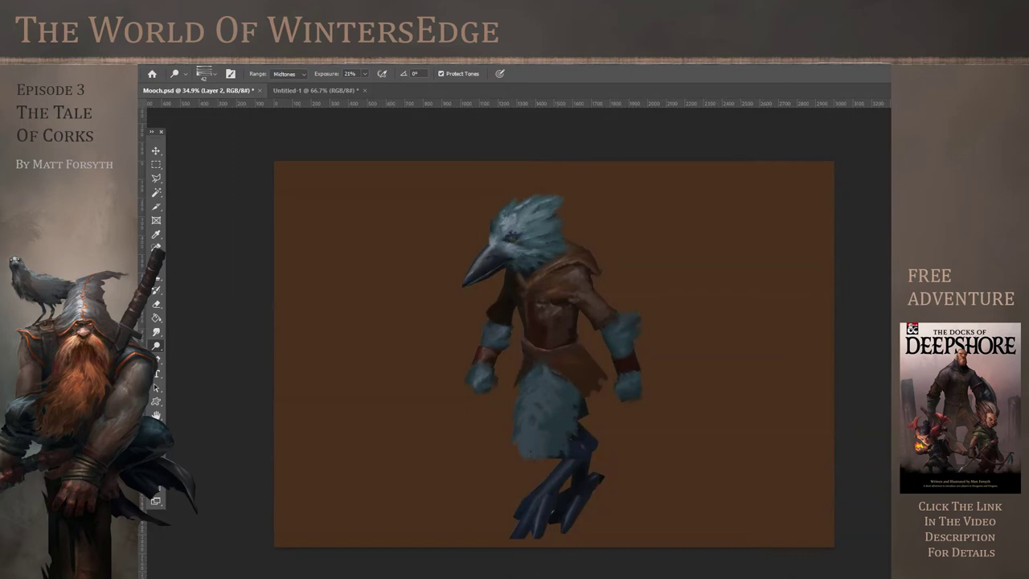
# Darken the eye line and extend it back through the head feathers using the Burn tool with a hard round brush at 61% exposure
pyautogui.scroll(8, 472, 228)
pyautogui.rightClick(157, 348)
pyautogui.click(191, 356)
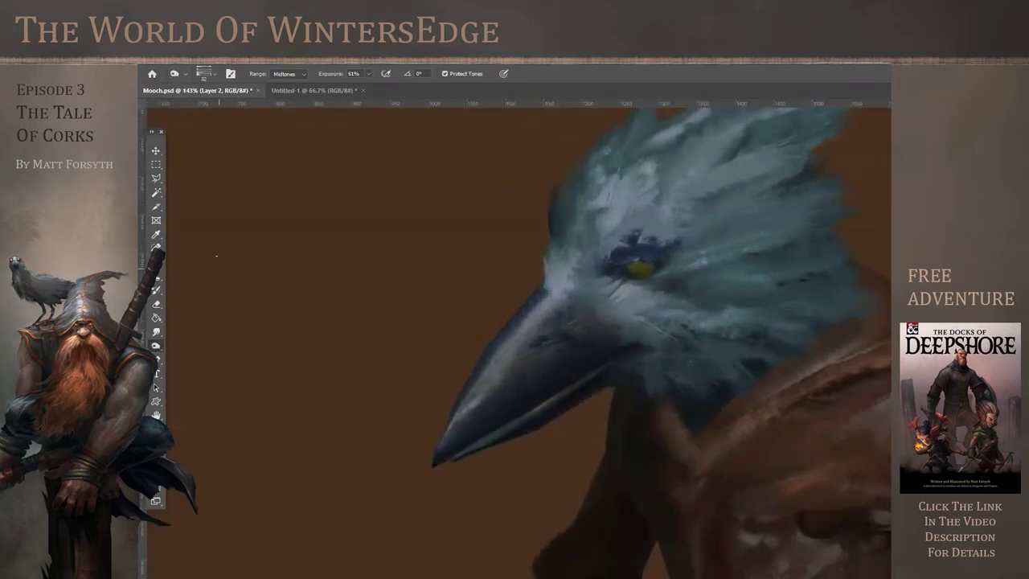
pyautogui.click(214, 74)
pyautogui.click(268, 288)
pyautogui.moveTo(620, 268); pyautogui.dragTo(735, 242)
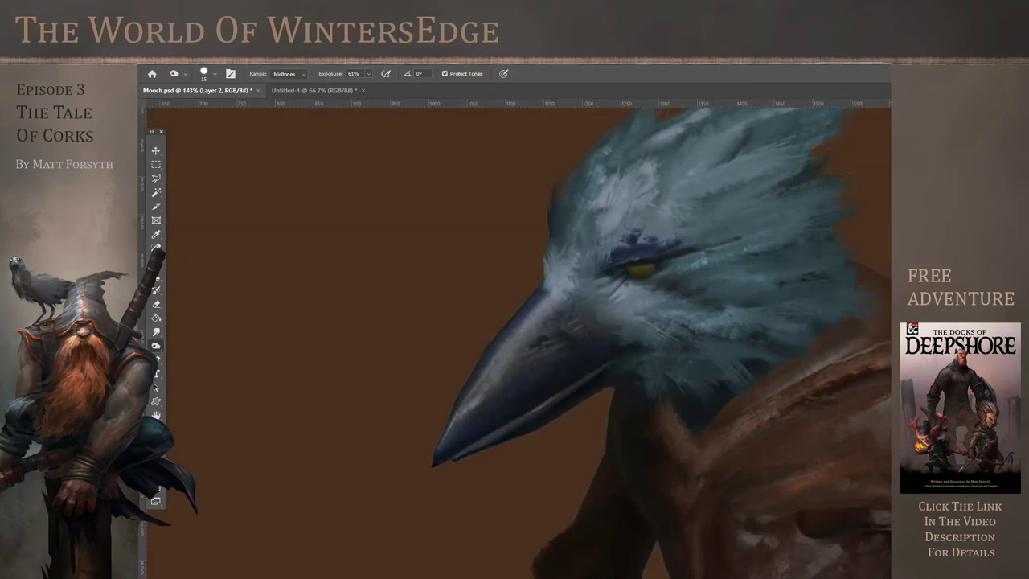
# Smudge the feathers around the eye, brow and cheek with a 10 px Hard Round Pressure Size brush at 100% strength
pyautogui.click(158, 333)
pyautogui.click(215, 74)
pyautogui.click(279, 285)
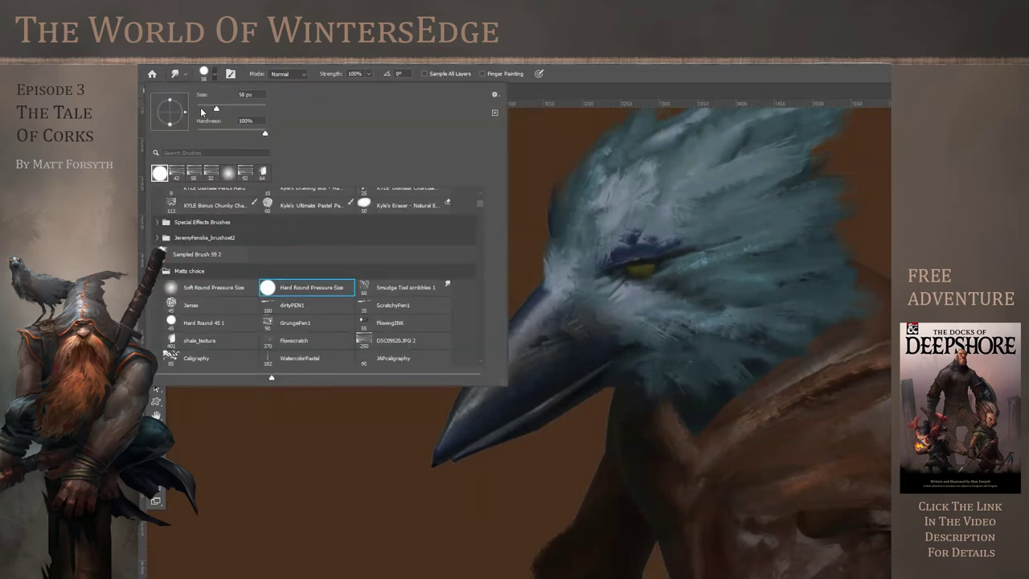
pyautogui.click(201, 109)
pyautogui.click(632, 355)
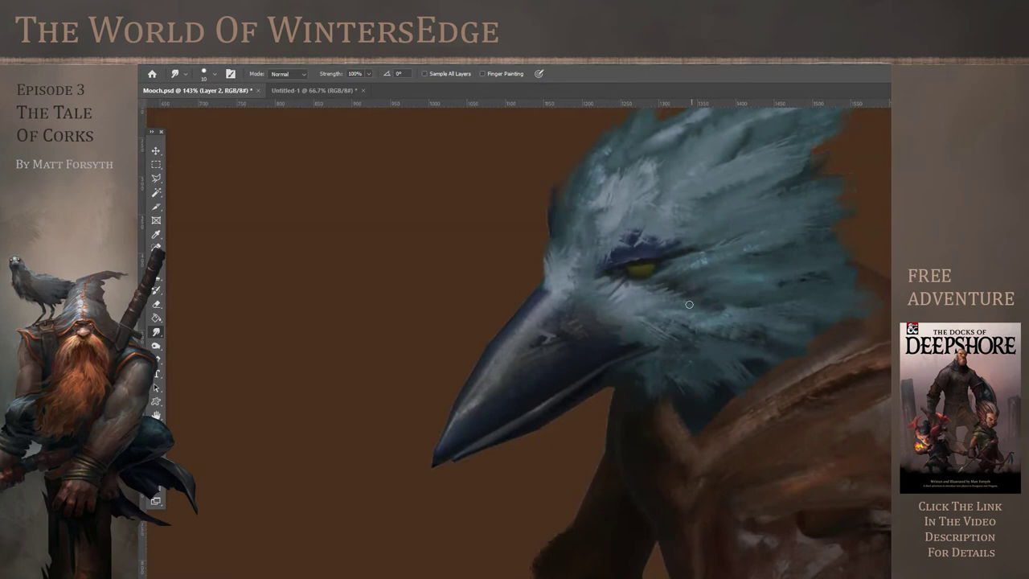
pyautogui.moveTo(563, 252); pyautogui.dragTo(558, 231)
pyautogui.moveTo(733, 319); pyautogui.dragTo(801, 301)
pyautogui.hotkey('ctrl', 'z')
pyautogui.scroll(-6, 736, 255)
pyautogui.moveTo(804, 305); pyautogui.dragTo(611, 250)
pyautogui.scroll(3, 391, 242)
pyautogui.scroll(4, 550, 212)
# Darken the edges of the jacket collar with the Burn tool using a 10 px hard round brush, Midtones range and 61% exposure
pyautogui.click(158, 348)
pyautogui.click(214, 73)
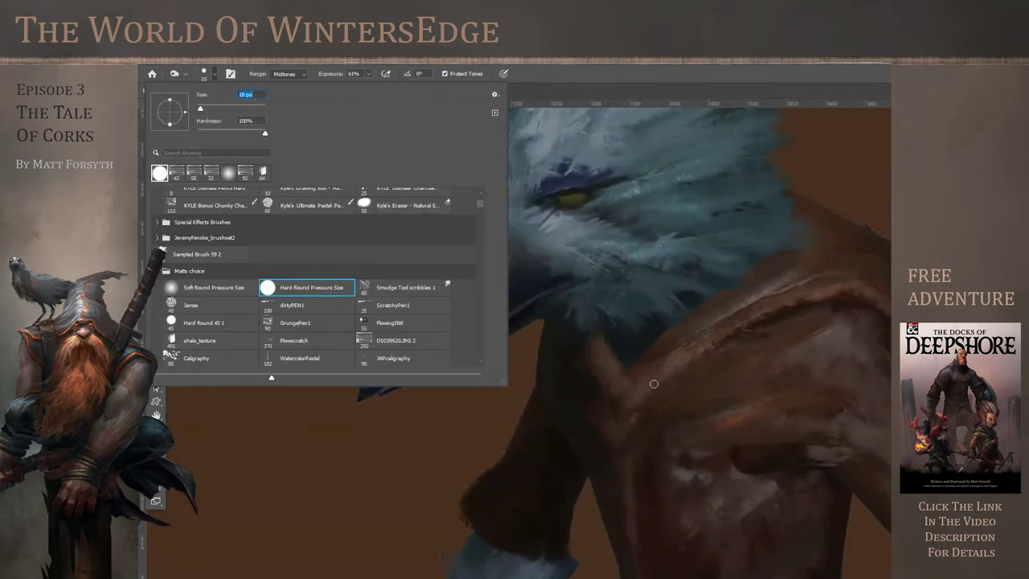
pyautogui.moveTo(663, 374); pyautogui.dragTo(643, 397)
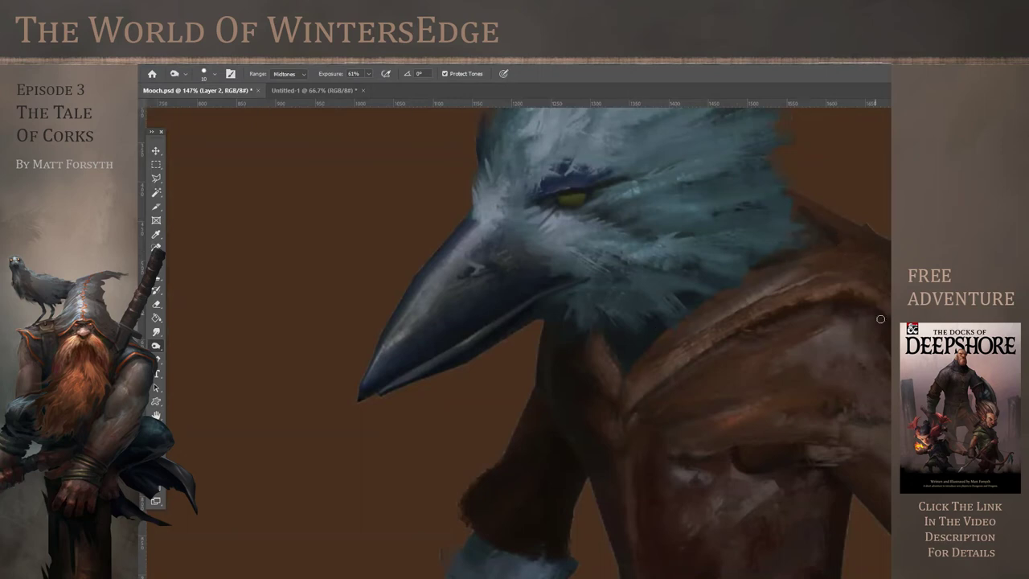
pyautogui.scroll(-10, 757, 322)
pyautogui.scroll(9, 747, 314)
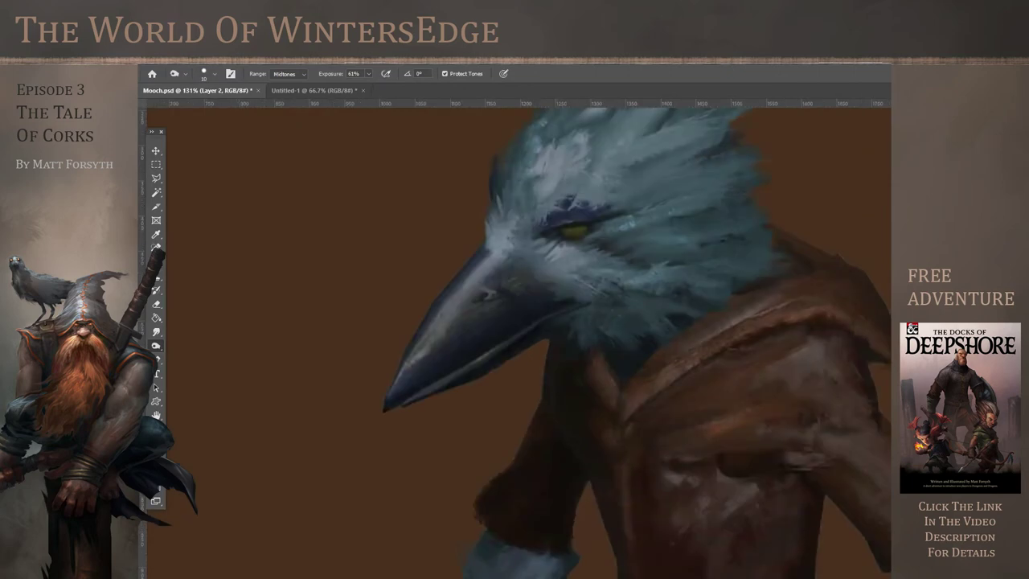
# Paint short stitches in colour 6e574a along the collar edge and down the jacket front on a new layer with a small hard round brush
pyautogui.click(154, 465)
pyautogui.click(822, 391)
pyautogui.click(719, 339)
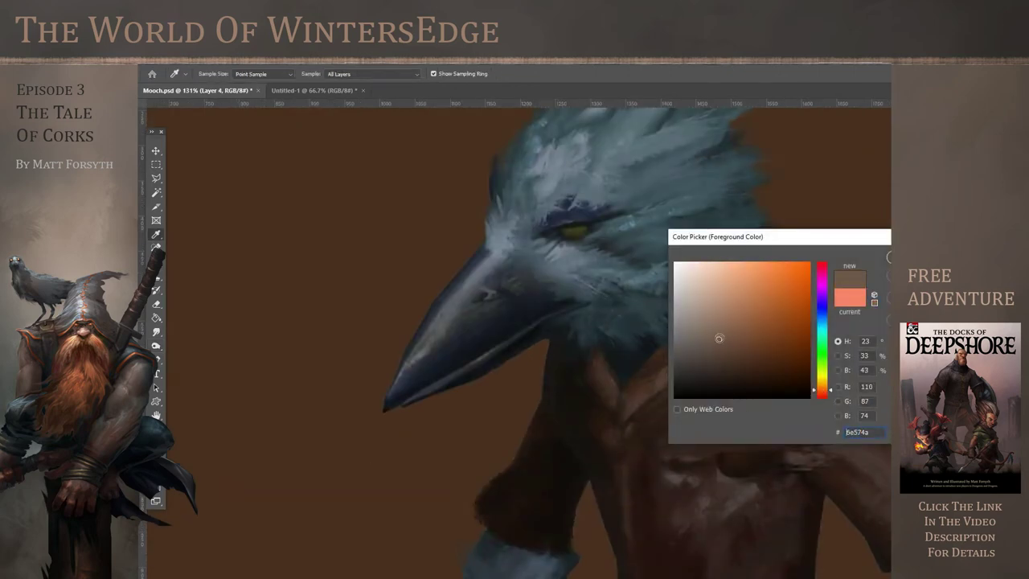
pyautogui.click(909, 257)
pyautogui.press('b')
pyautogui.click(213, 74)
pyautogui.click(200, 110)
pyautogui.click(597, 408)
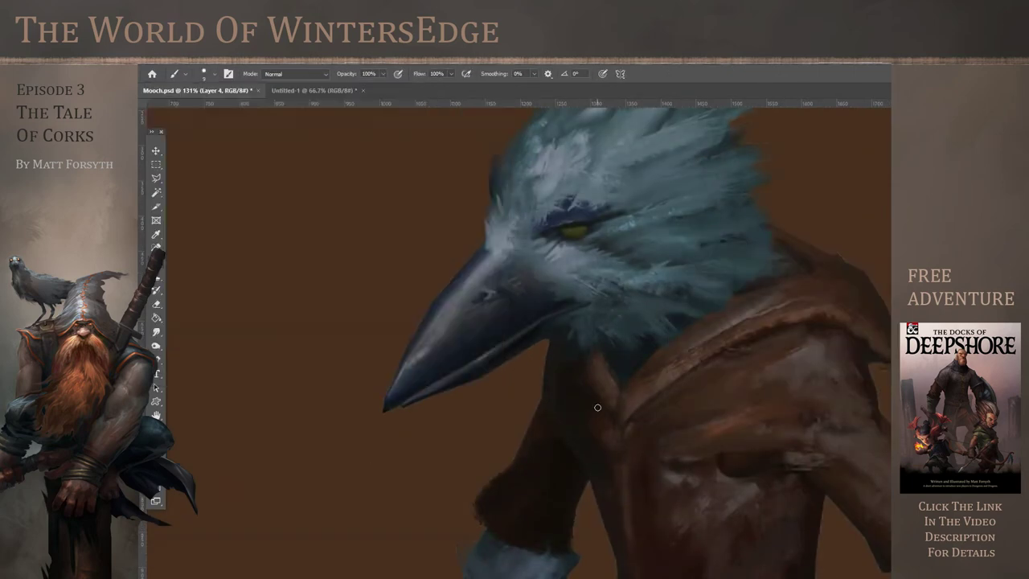
pyautogui.moveTo(806, 310); pyautogui.dragTo(808, 319)
pyautogui.moveTo(825, 307); pyautogui.dragTo(829, 318)
pyautogui.moveTo(848, 313); pyautogui.dragTo(851, 323)
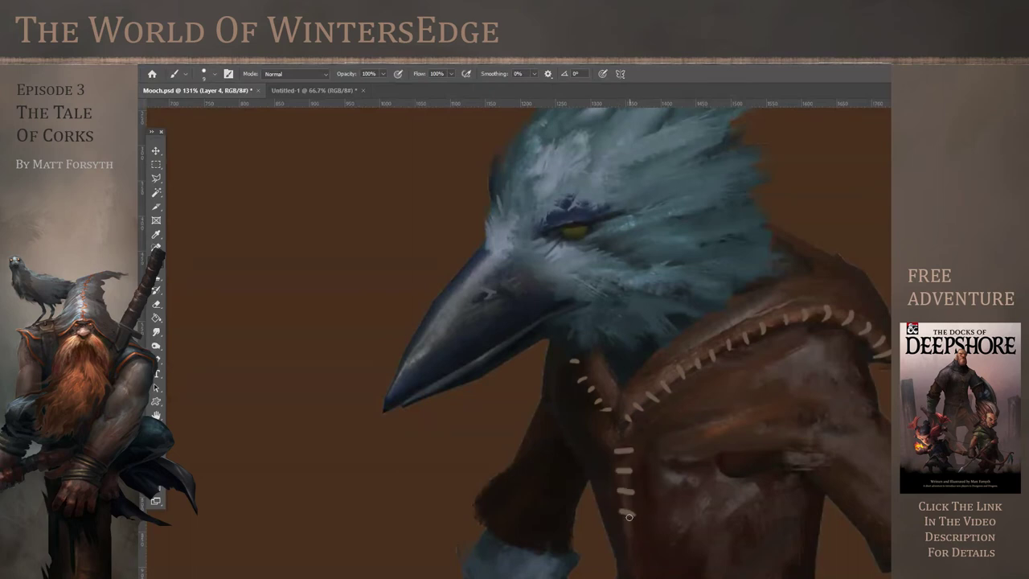
# Darken the stitches along the collar and jacket front using the Burn tool with a Soft Round Pressure Size brush at 61% exposure
pyautogui.scroll(-4, 628, 559)
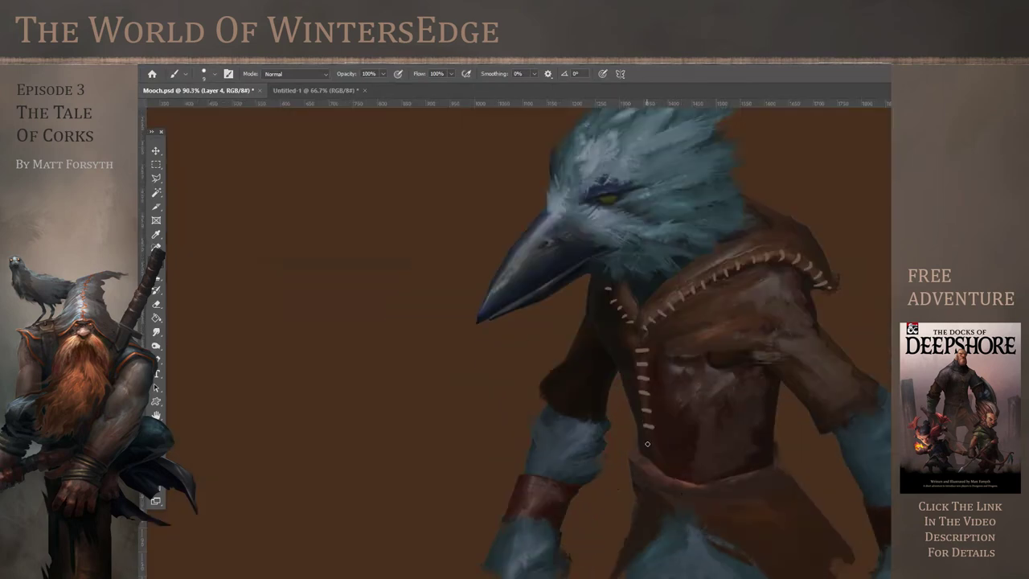
pyautogui.click(155, 346)
pyautogui.click(214, 74)
pyautogui.click(219, 288)
pyautogui.moveTo(595, 265)
pyautogui.mouseDown()
pyautogui.moveTo(614, 327)
pyautogui.moveTo(689, 307)
pyautogui.moveTo(764, 268)
pyautogui.moveTo(814, 275)
pyautogui.mouseUp()
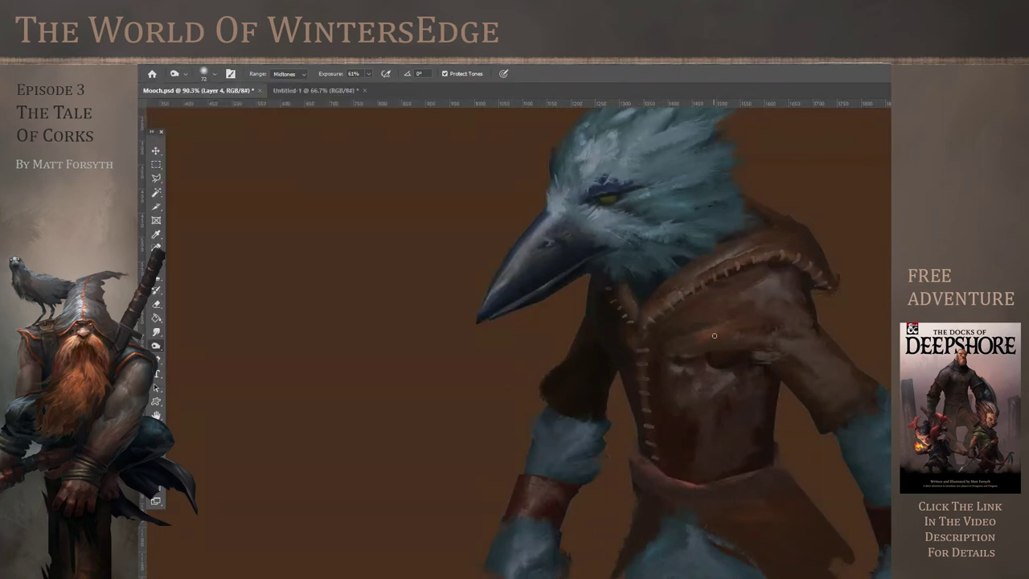
# Apply a Bevel & Emboss layer style to the stitching layer
pyautogui.scroll(-3, 713, 478)
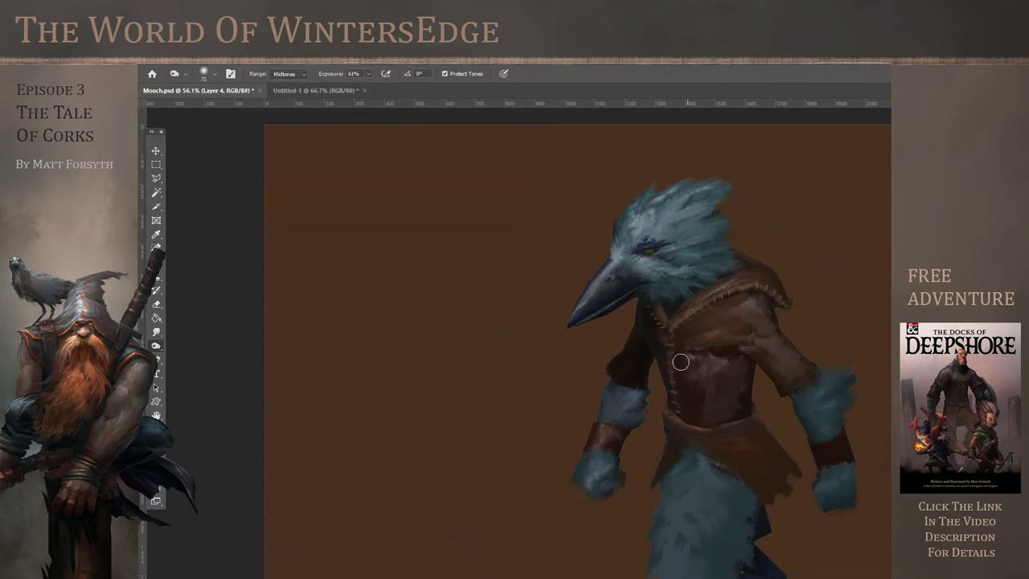
pyautogui.scroll(-1, 832, 397)
pyautogui.scroll(6, 839, 402)
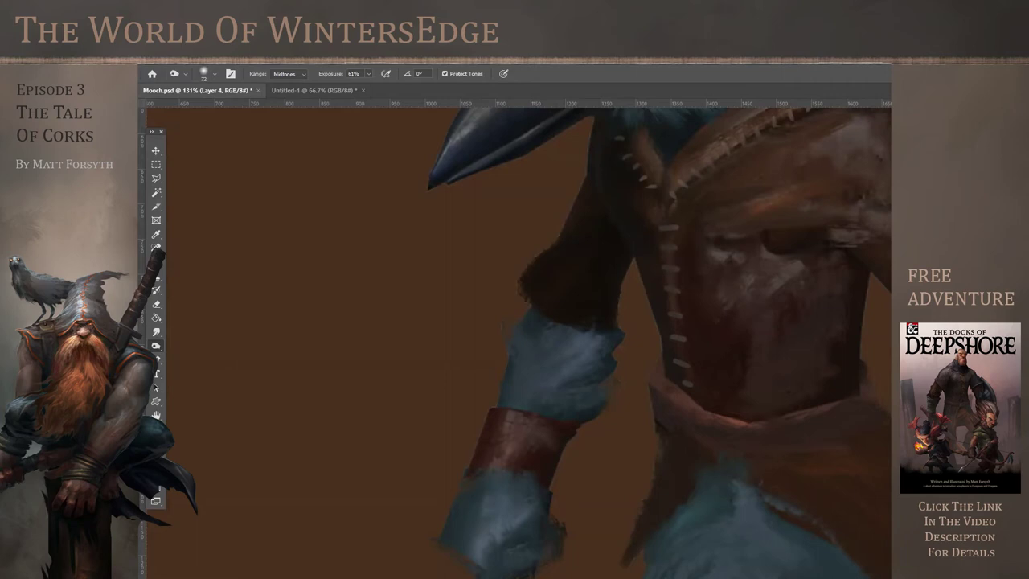
pyautogui.click(765, 327)
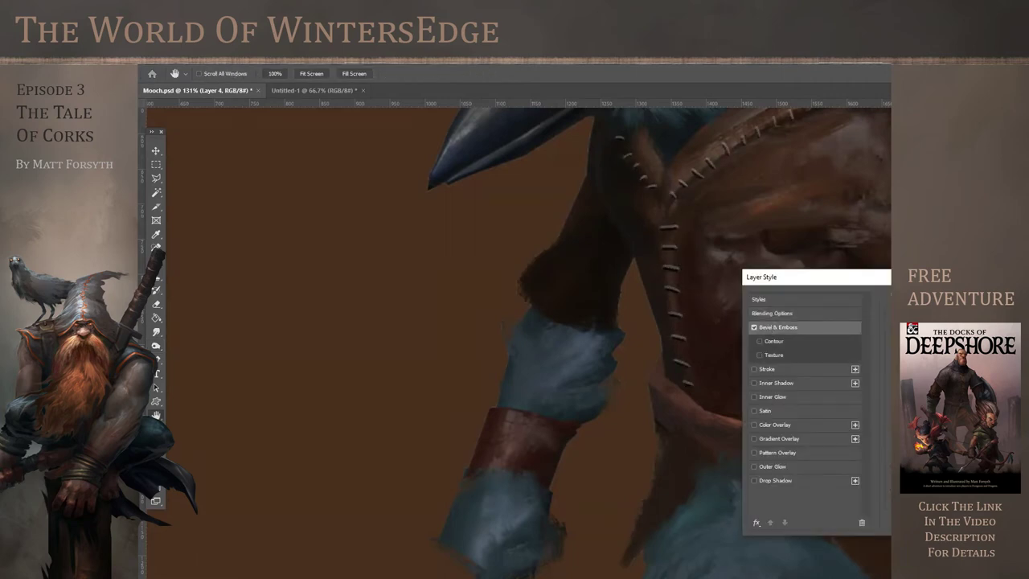
pyautogui.press('Return')
pyautogui.press('o')
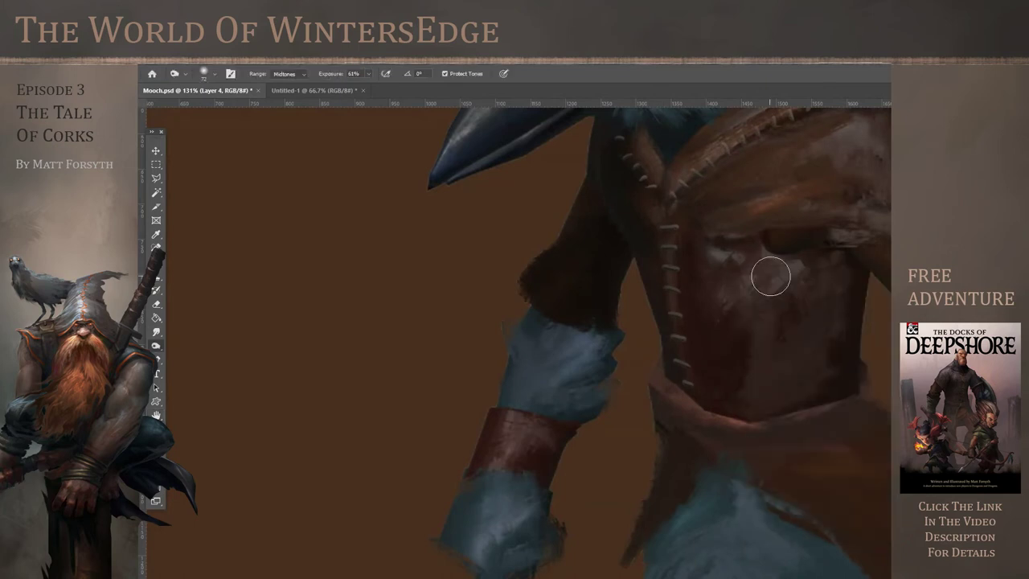
# Outline the crow's head with the polygonal lasso and copy the selection to a new layer
pyautogui.scroll(-5, 816, 287)
pyautogui.scroll(3, 719, 338)
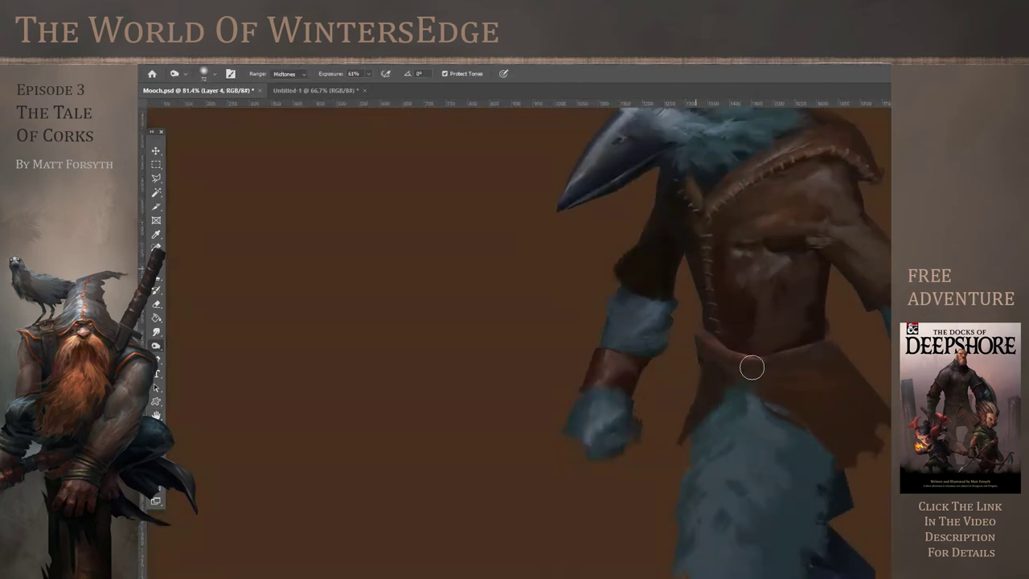
pyautogui.scroll(-3, 721, 342)
pyautogui.scroll(2, 575, 277)
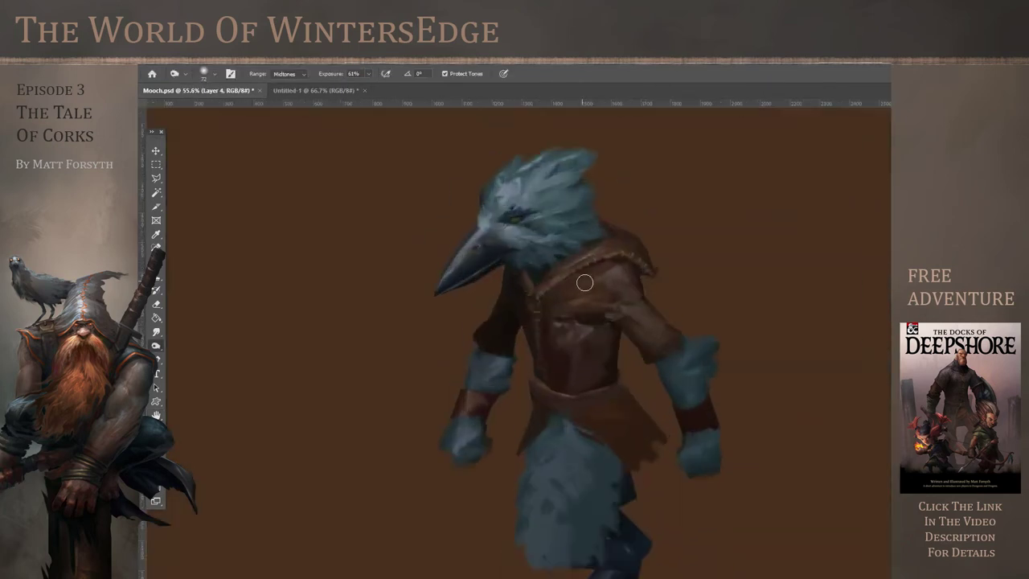
pyautogui.press('l')
pyautogui.click(553, 131)
pyautogui.click(461, 157)
pyautogui.click(406, 294)
pyautogui.click(431, 319)
pyautogui.click(503, 267)
pyautogui.click(554, 269)
pyautogui.click(587, 239)
pyautogui.click(626, 157)
pyautogui.doubleClick(603, 125)
pyautogui.hotkey('ctrl', 'j')
# Shift the copied head slightly left and down over the collar
pyautogui.press('v')
pyautogui.moveTo(687, 347); pyautogui.dragTo(677, 354)
pyautogui.scroll(-2, 740, 378)
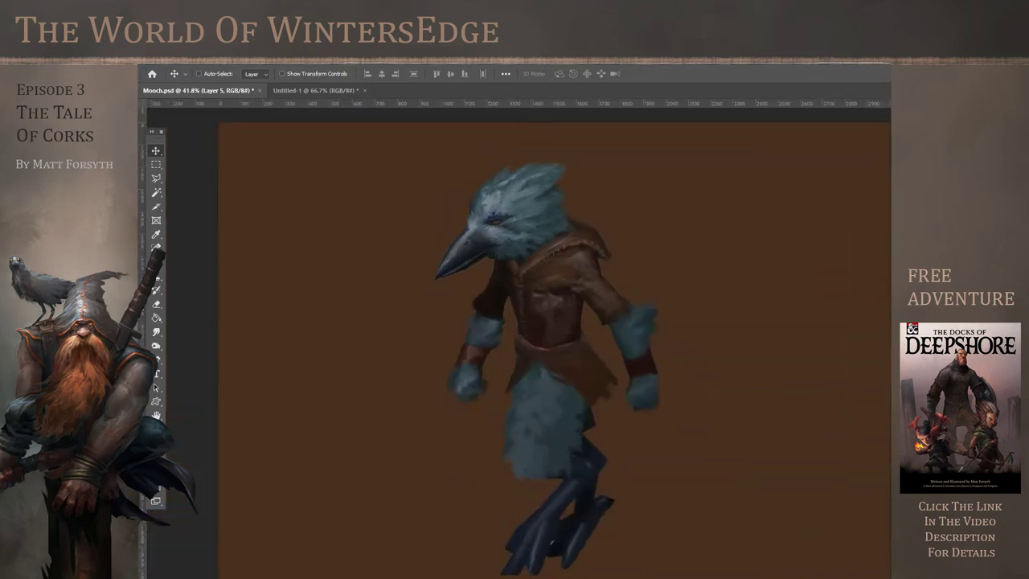
pyautogui.hotkey('ctrl', 'z')
pyautogui.hotkey('shift', 'Left')
pyautogui.hotkey('shift', 'Left')
pyautogui.hotkey('shift', 'Down')
pyautogui.hotkey('shift', 'Down')
# Run the Liquify filter on the crow figure with a large brush and apply it
pyautogui.hotkey('shift', 'ctrl', 'x')
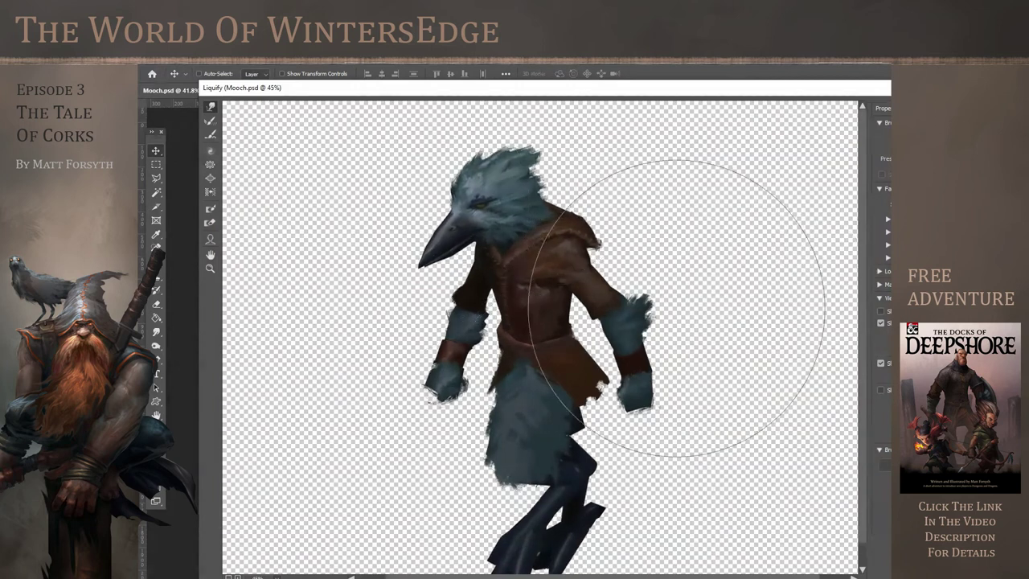
pyautogui.hotkey('ctrl', '0')
pyautogui.press('Return')
pyautogui.scroll(3, 708, 330)
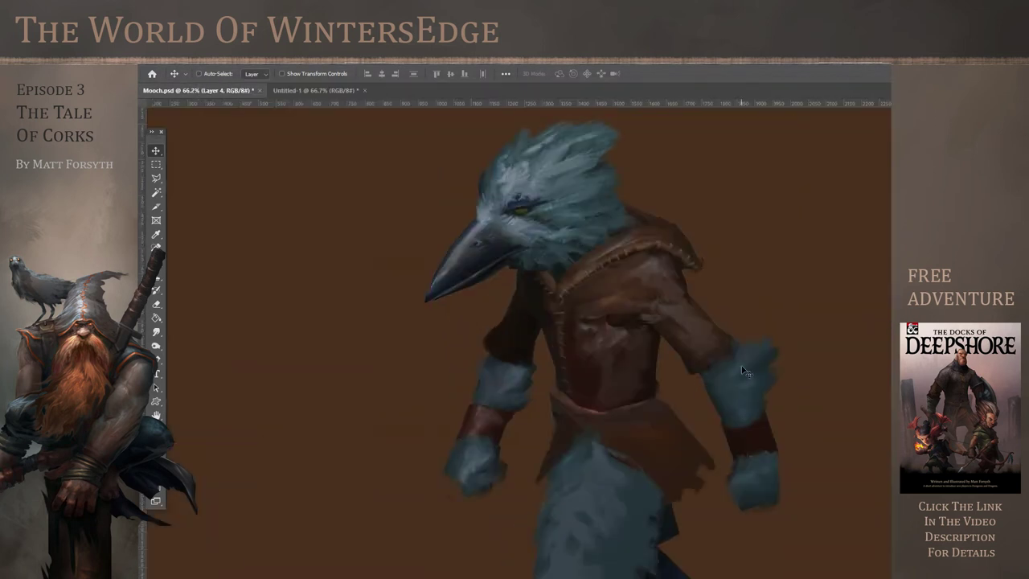
# Scale the crow's head down slightly with Free Transform
pyautogui.scroll(-3, 525, 352)
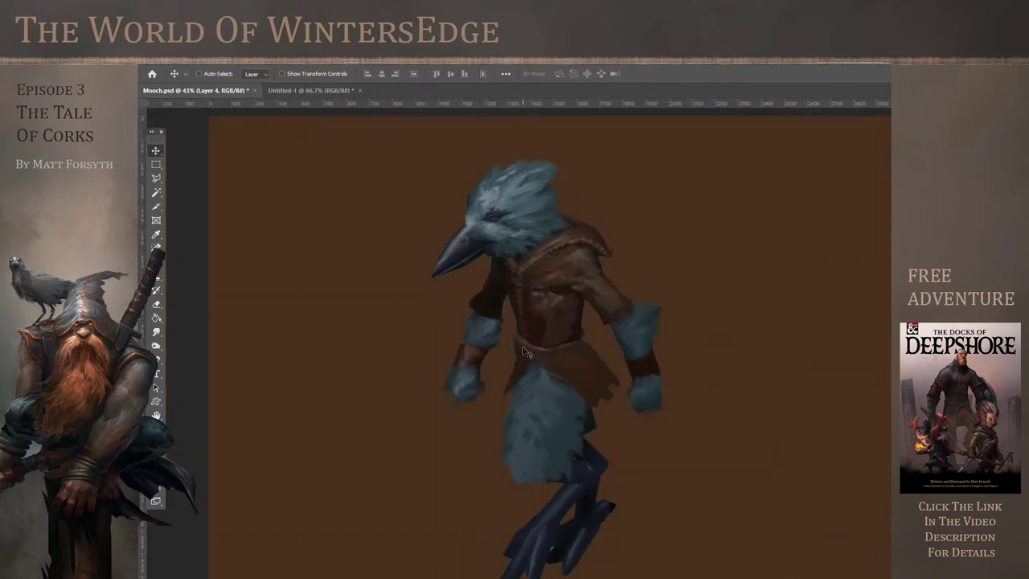
pyautogui.hotkey('ctrl', 't')
pyautogui.moveTo(561, 159); pyautogui.dragTo(554, 165)
pyautogui.press('Return')
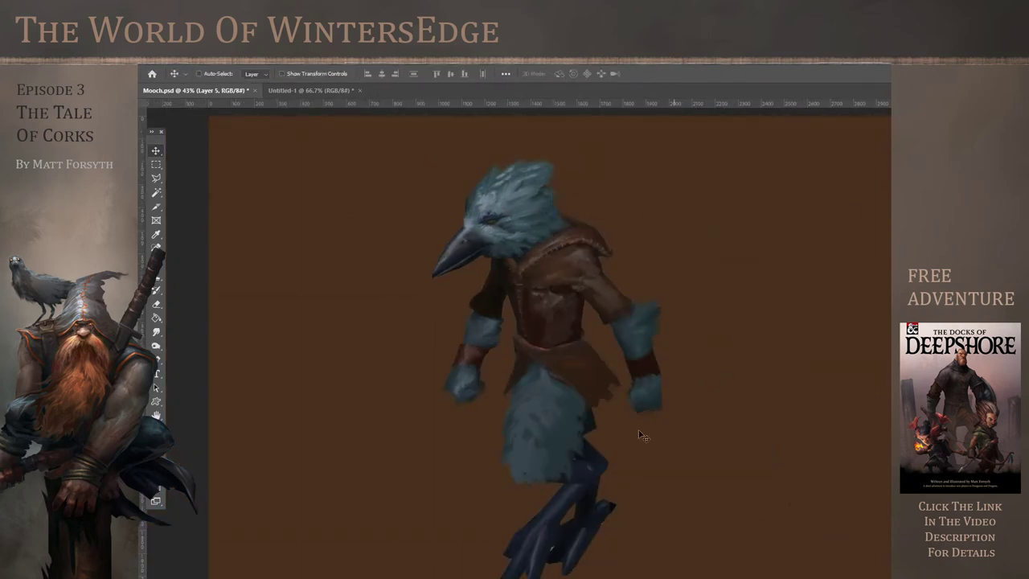
# Compare the head's size with and without the scaling and merge the head layer into the figure
pyautogui.scroll(2, 608, 438)
pyautogui.hotkey('ctrl', 'z')
pyautogui.hotkey('ctrl', 'z')
pyautogui.hotkey('ctrl', 'z')
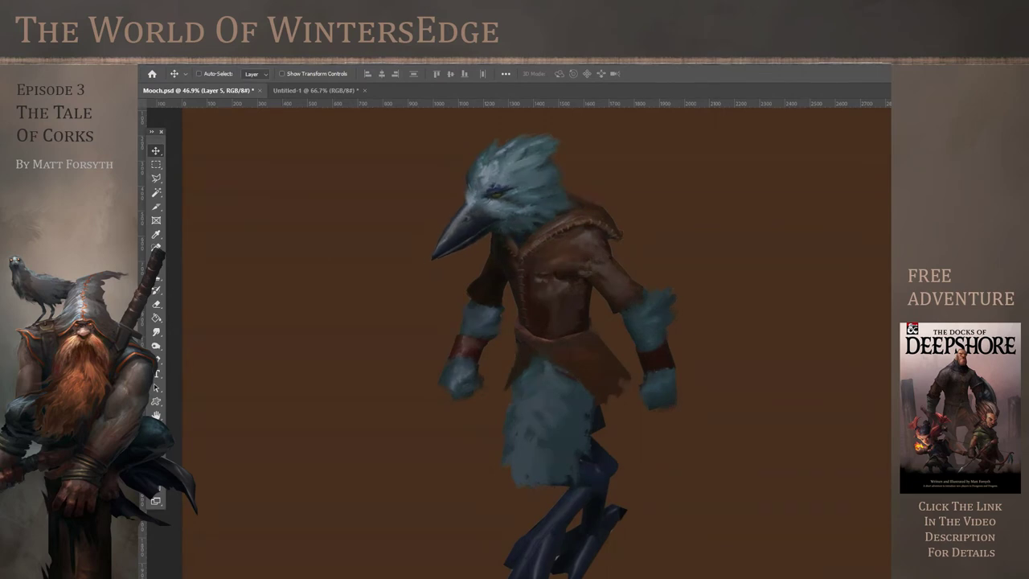
pyautogui.scroll(-5, 785, 379)
pyautogui.hotkey('ctrl', 'z')
pyautogui.hotkey('ctrl', 'z')
pyautogui.scroll(6, 683, 407)
pyautogui.scroll(-2, 677, 390)
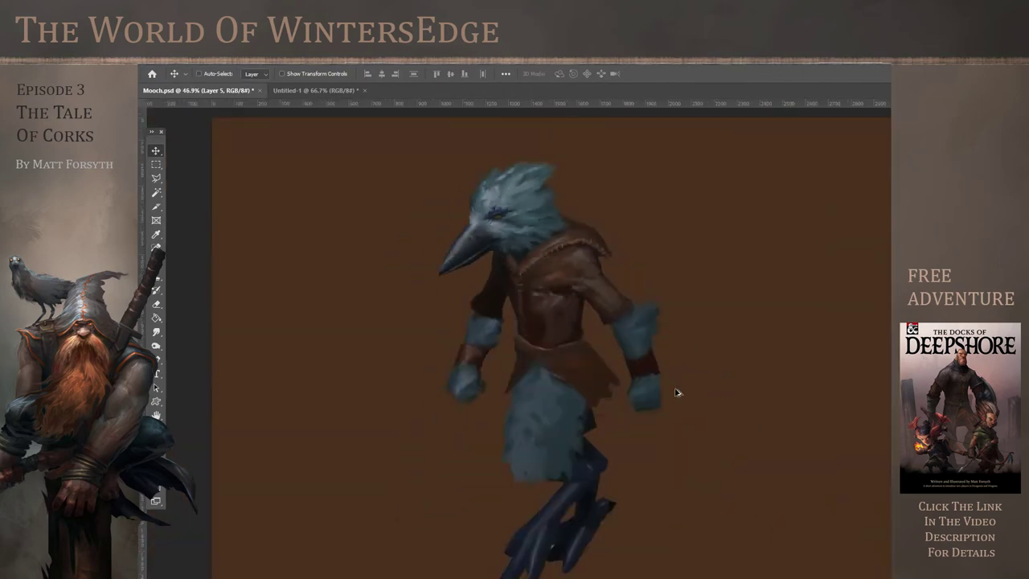
pyautogui.scroll(-1, 676, 393)
pyautogui.hotkey('ctrl', 'e')
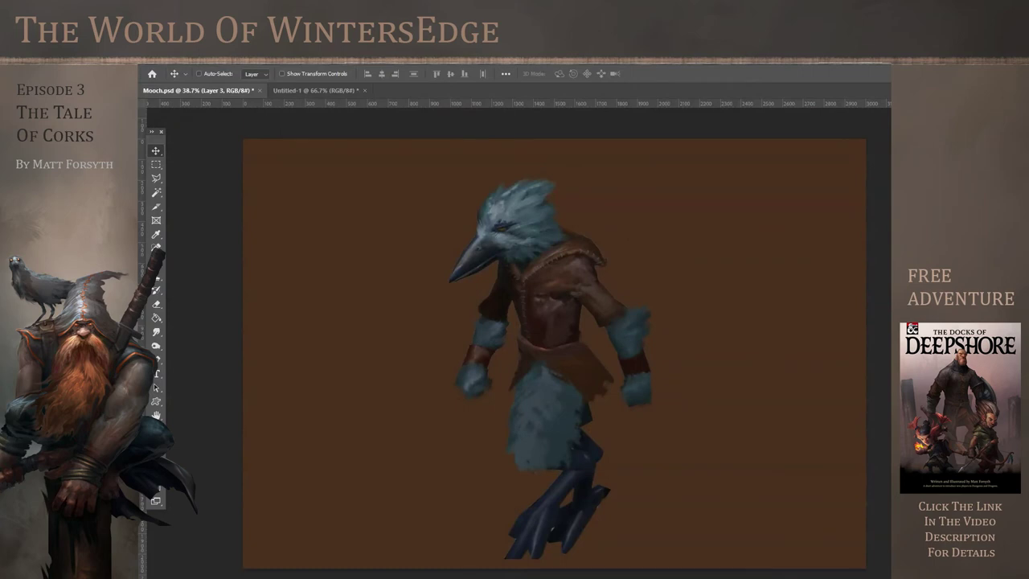
# Paint a soft orange glow on new layers behind the crow's head and shoulders with a 2874 px Soft Round Pressure Size brush
pyautogui.click(157, 263)
pyautogui.click(214, 74)
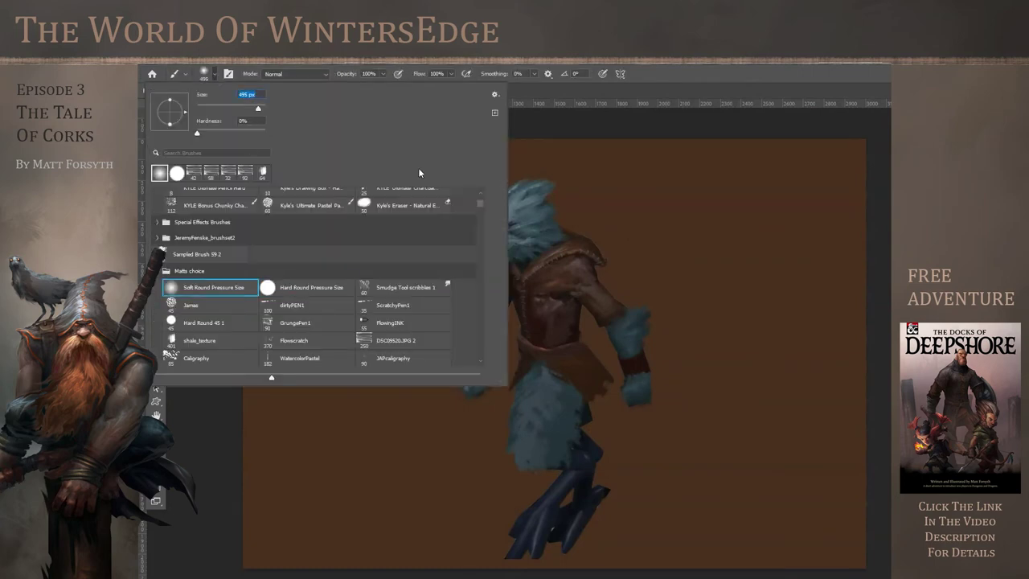
pyautogui.moveTo(559, 240); pyautogui.dragTo(805, 240)
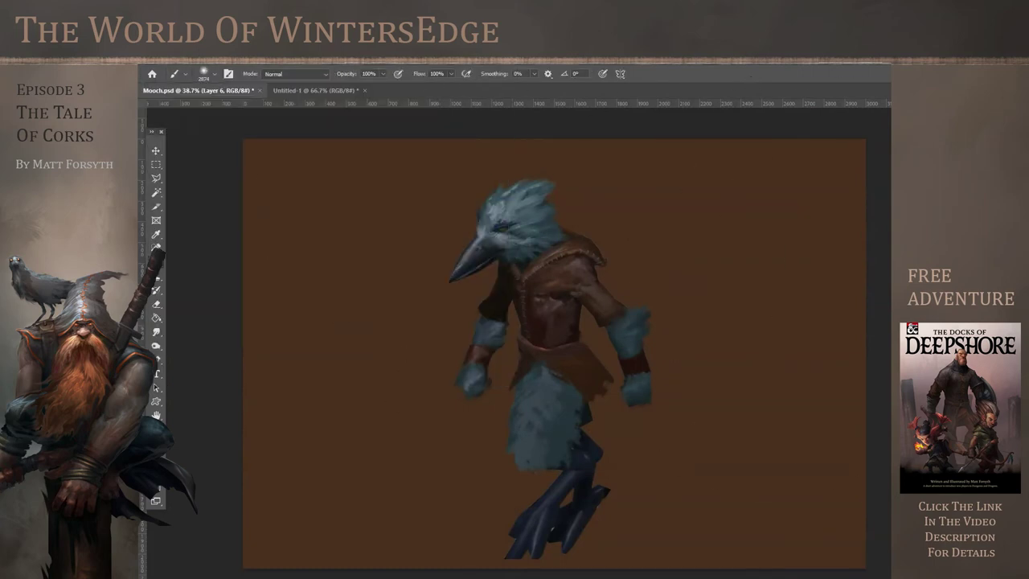
pyautogui.moveTo(542, 198); pyautogui.dragTo(602, 166)
pyautogui.scroll(-3, 603, 168)
pyautogui.hotkey('ctrl', 'shift', 'alt', 'n')
pyautogui.click(531, 181)
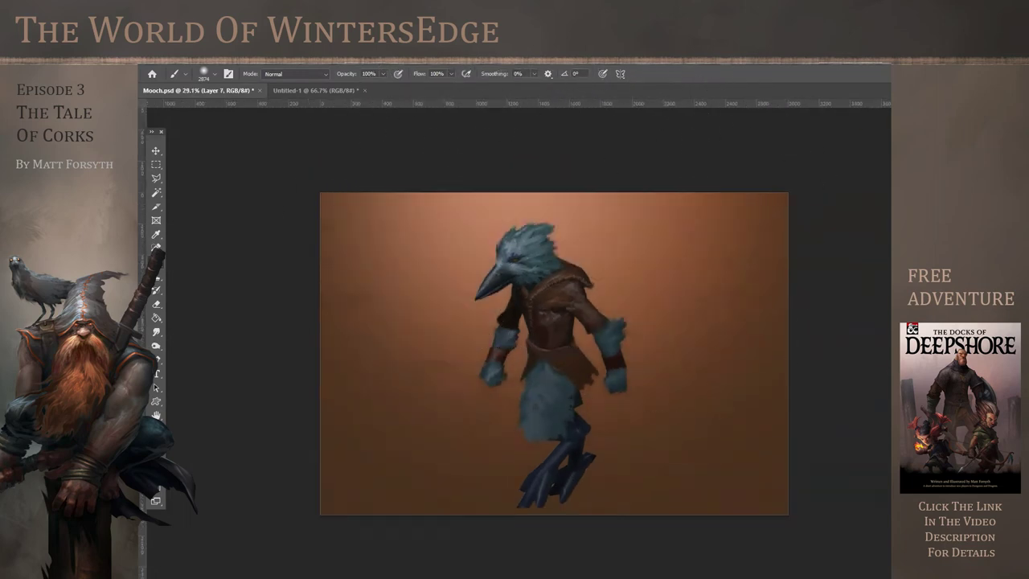
pyautogui.scroll(2, 554, 355)
pyautogui.hotkey('ctrl', 'z')
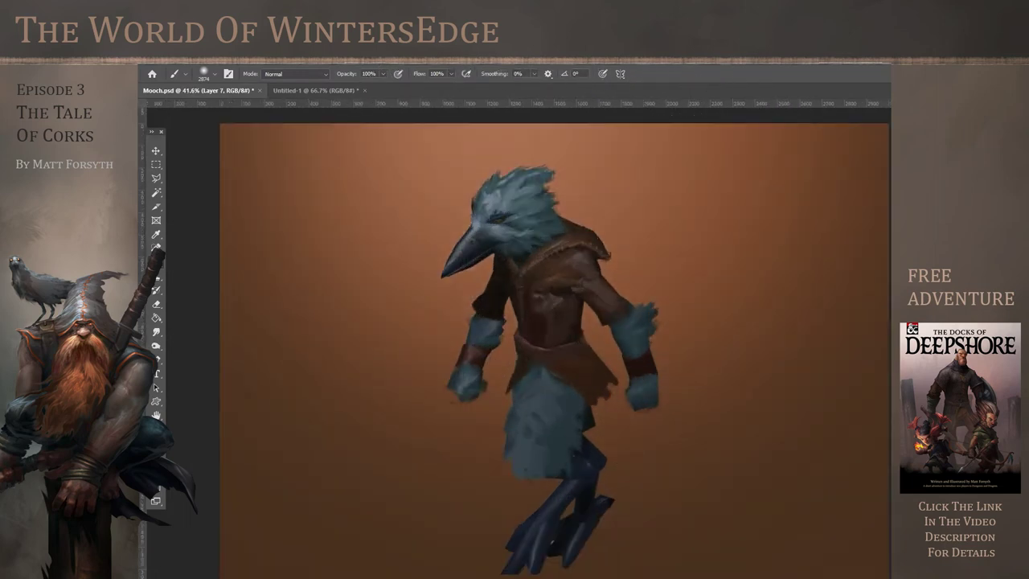
# Duplicate the crow layer and darken the copy with a Levels adjustment
pyautogui.scroll(-3, 786, 407)
pyautogui.hotkey('ctrl', 'j')
pyautogui.press('Return')
pyautogui.click(200, 61)
pyautogui.moveTo(213, 82)
pyautogui.click(330, 94)
pyautogui.moveTo(965, 215); pyautogui.dragTo(985, 215)
pyautogui.press('Return')
# Erase the darkened copy over the head, shoulder, forearms and hands with a soft 495 px eraser at 27% opacity
pyautogui.click(156, 304)
pyautogui.click(212, 74)
pyautogui.moveTo(531, 215)
pyautogui.mouseDown()
pyautogui.moveTo(517, 241)
pyautogui.moveTo(477, 255)
pyautogui.mouseUp()
pyautogui.moveTo(577, 259)
pyautogui.mouseDown()
pyautogui.moveTo(572, 269)
pyautogui.moveTo(623, 321)
pyautogui.mouseUp()
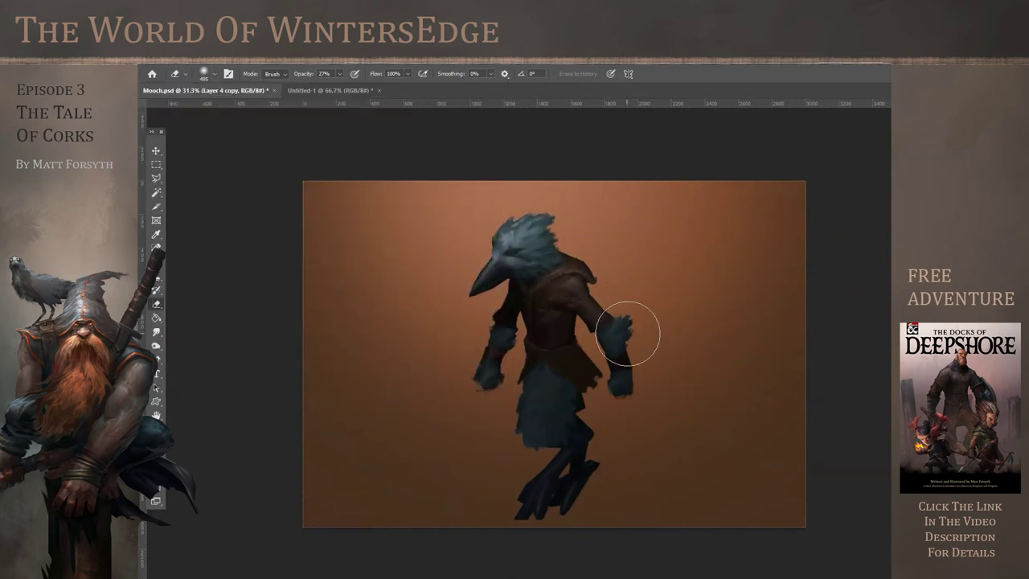
pyautogui.moveTo(481, 342); pyautogui.dragTo(467, 364)
pyautogui.scroll(4, 562, 365)
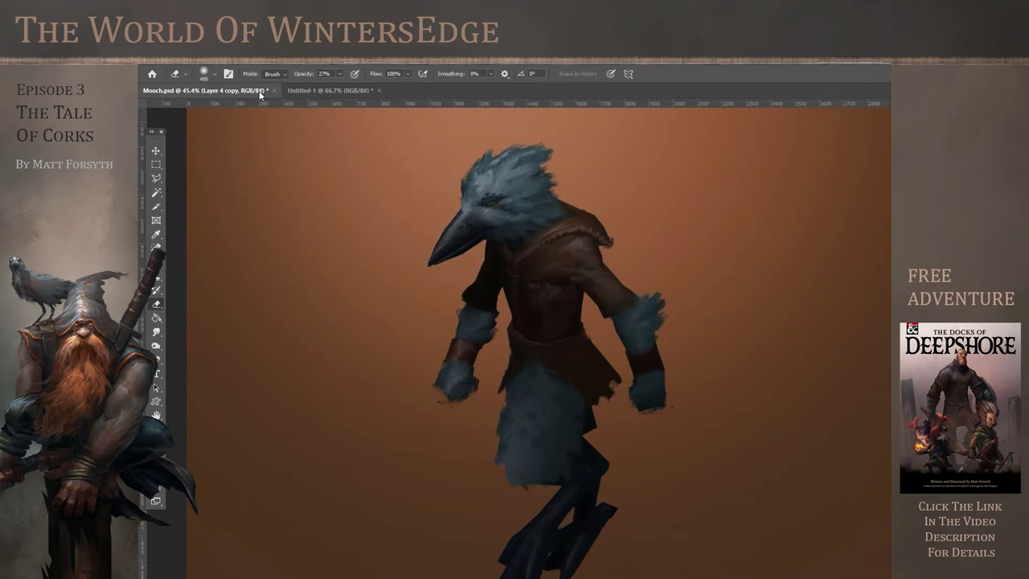
# Reduce the soft eraser to 86 px and refine the lit areas of the figure
pyautogui.click(214, 74)
pyautogui.moveTo(238, 109); pyautogui.dragTo(225, 109)
pyautogui.click(666, 94)
pyautogui.scroll(-3, 535, 422)
pyautogui.scroll(1, 596, 461)
# Mute the brown base background to a grey-brown with a Hue/Saturation adjustment
pyautogui.hotkey('ctrl', 'shift', 'alt', 'n')
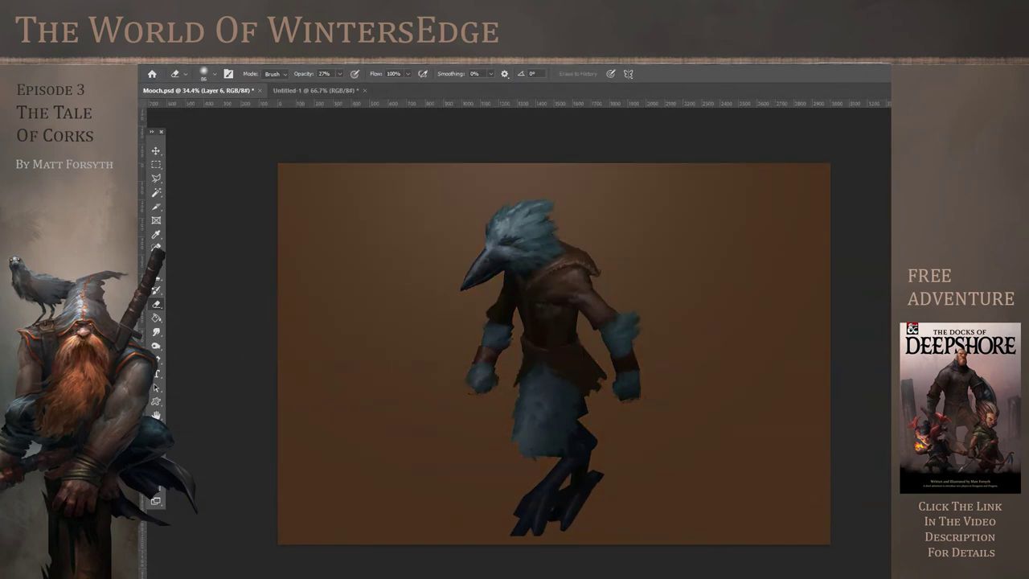
pyautogui.click(194, 59)
pyautogui.moveTo(217, 82)
pyautogui.click(346, 143)
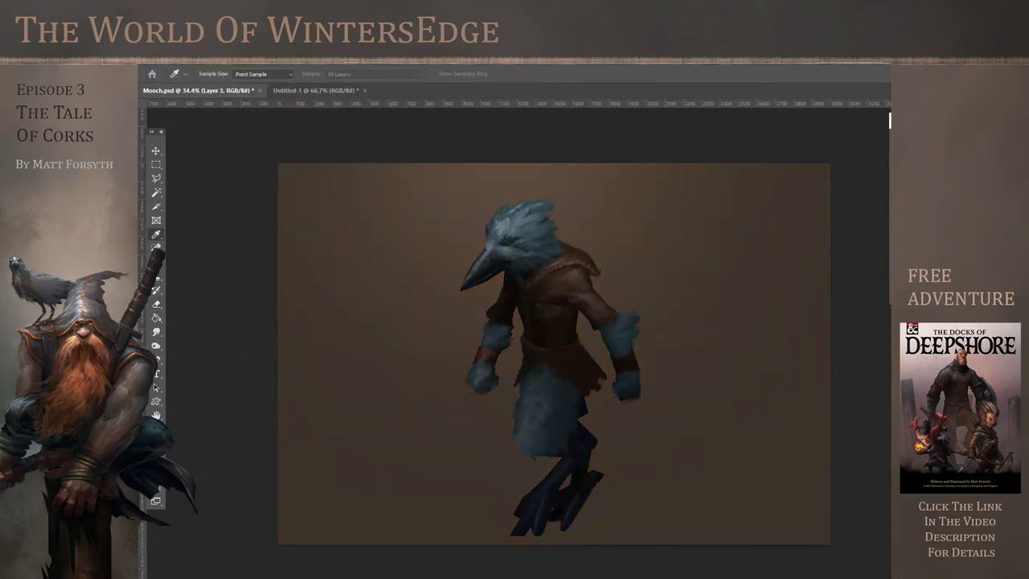
# Desaturate the glow layer behind the crow to a neutral grey tone with Hue/Saturation
pyautogui.press('e')
pyautogui.click(194, 59)
pyautogui.moveTo(217, 84)
pyautogui.click(346, 142)
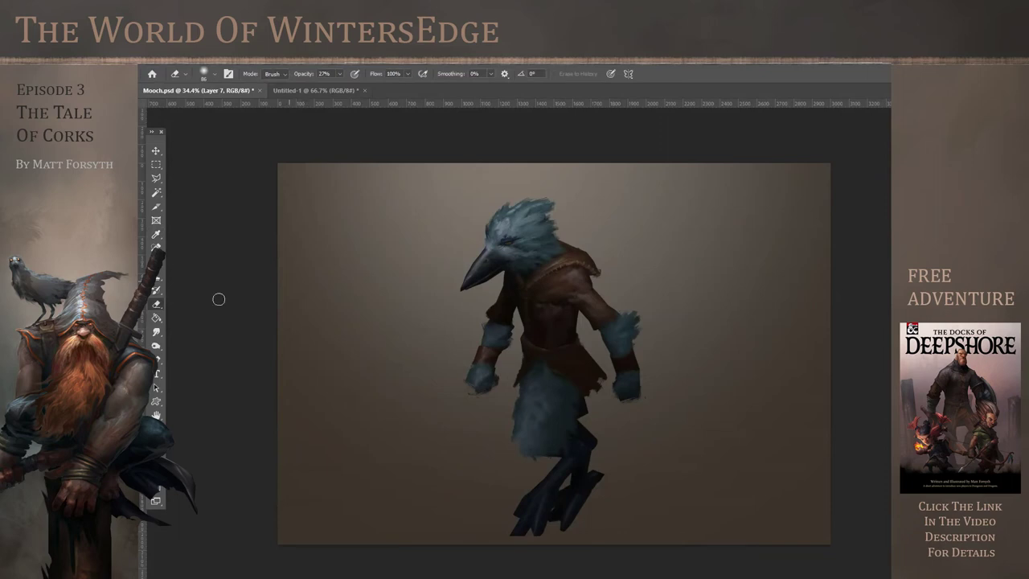
# Smudge the background glow around the figure into cloudy textures with a 354 px textured Smudge brush at 100% strength
pyautogui.click(157, 333)
pyautogui.click(212, 74)
pyautogui.click(198, 174)
pyautogui.click(141, 87)
pyautogui.click(214, 74)
pyautogui.moveTo(242, 109); pyautogui.dragTo(254, 108)
pyautogui.click(464, 422)
pyautogui.moveTo(399, 303); pyautogui.dragTo(394, 261)
pyautogui.moveTo(410, 221)
pyautogui.mouseDown()
pyautogui.moveTo(481, 206)
pyautogui.moveTo(424, 225)
pyautogui.mouseUp()
pyautogui.moveTo(712, 241)
pyautogui.mouseDown()
pyautogui.moveTo(661, 242)
pyautogui.moveTo(637, 218)
pyautogui.moveTo(616, 188)
pyautogui.moveTo(627, 134)
pyautogui.moveTo(735, 313)
pyautogui.mouseUp()
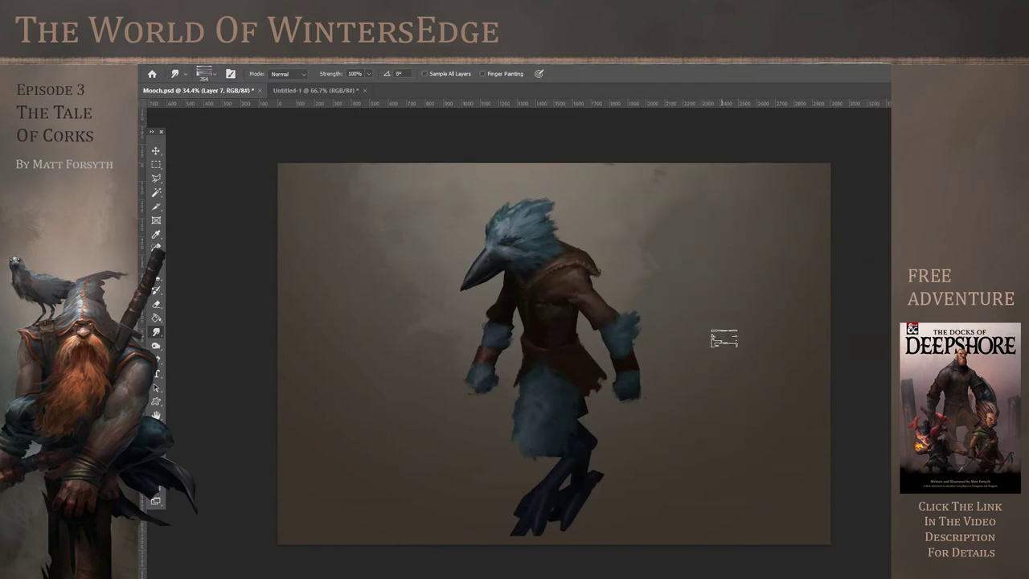
pyautogui.moveTo(747, 365)
pyautogui.mouseDown()
pyautogui.moveTo(680, 346)
pyautogui.moveTo(662, 319)
pyautogui.moveTo(650, 380)
pyautogui.moveTo(756, 385)
pyautogui.moveTo(717, 315)
pyautogui.moveTo(764, 299)
pyautogui.moveTo(698, 250)
pyautogui.moveTo(732, 223)
pyautogui.moveTo(793, 249)
pyautogui.moveTo(671, 226)
pyautogui.moveTo(687, 204)
pyautogui.moveTo(823, 186)
pyautogui.mouseUp()
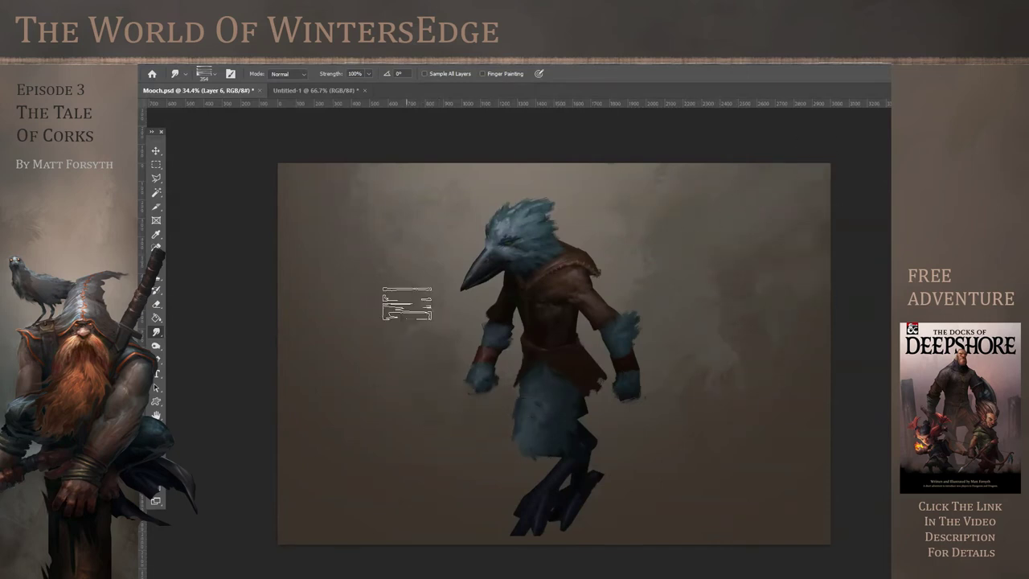
pyautogui.moveTo(328, 173)
pyautogui.mouseDown()
pyautogui.moveTo(385, 241)
pyautogui.moveTo(432, 370)
pyautogui.mouseUp()
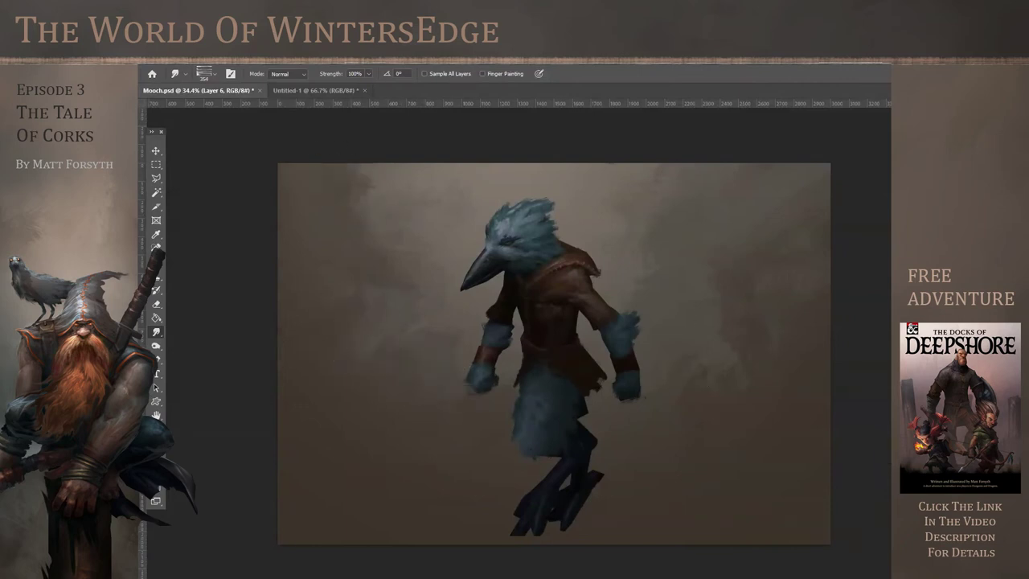
# Select a sloping ground area across the canvas bottom with the Polygonal Lasso and fill it with grey-brown on a new layer
pyautogui.click(156, 178)
pyautogui.click(263, 537)
pyautogui.click(884, 444)
pyautogui.click(881, 540)
pyautogui.click(241, 541)
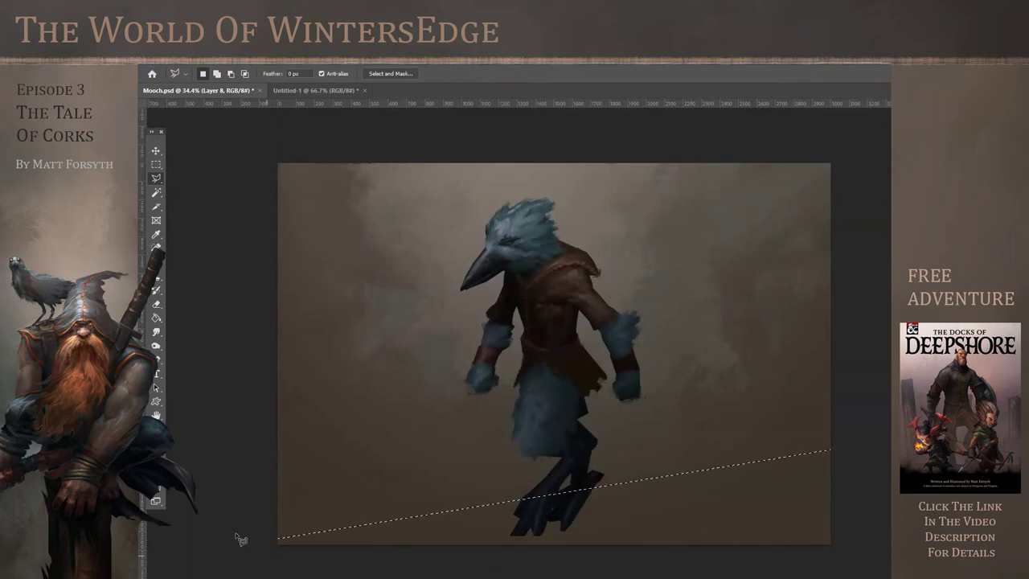
pyautogui.click(153, 468)
pyautogui.click(686, 346)
pyautogui.click(937, 252)
pyautogui.click(156, 317)
pyautogui.click(663, 492)
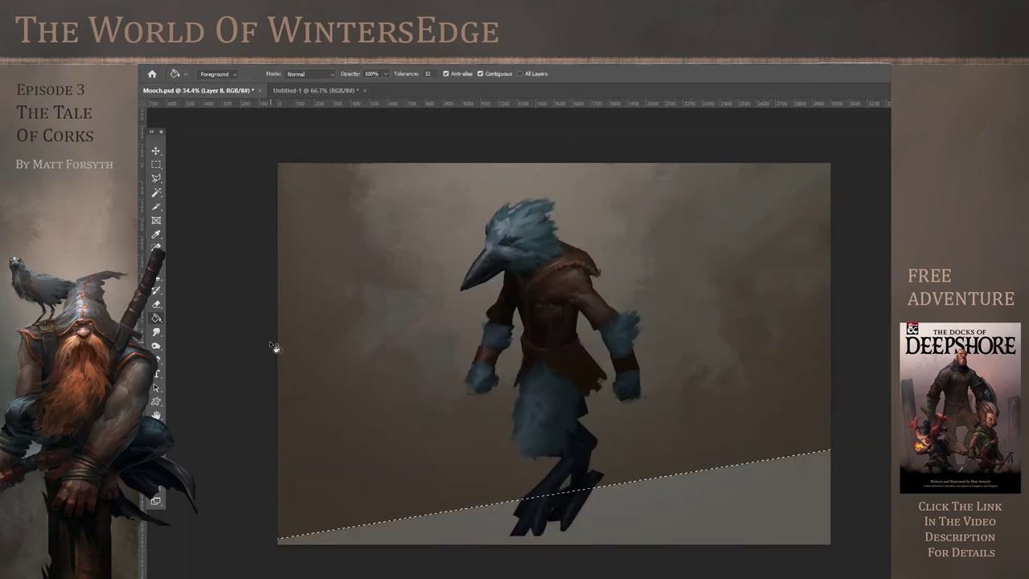
# Deselect the ground area and darken the ground shape to near-black with an image adjustment
pyautogui.click(156, 164)
pyautogui.hotkey('ctrl', 'd')
pyautogui.click(193, 57)
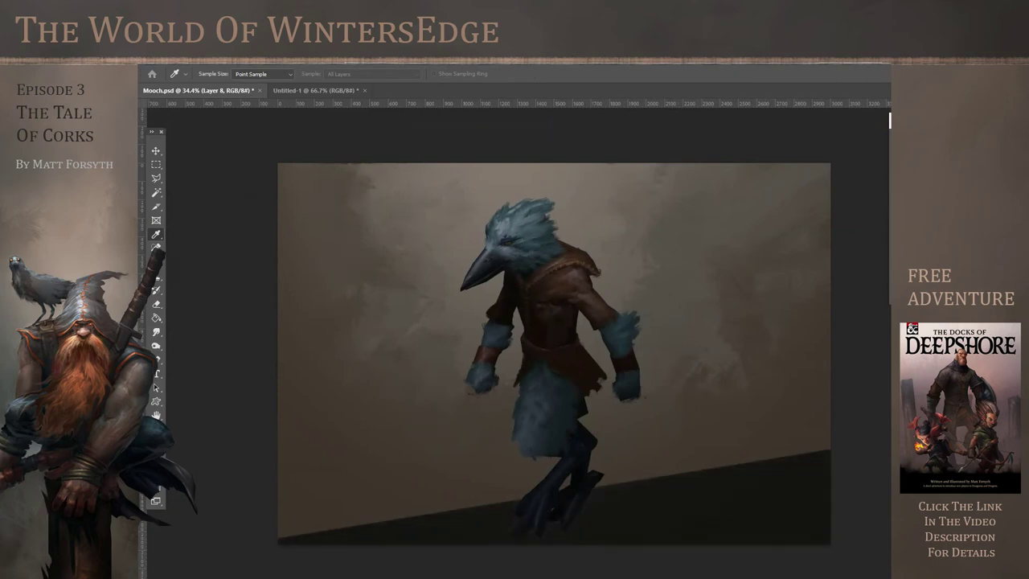
# Paint a dark haze across the ground and lower background with a very large soft brush on a new layer
pyautogui.press('m')
pyautogui.press('b')
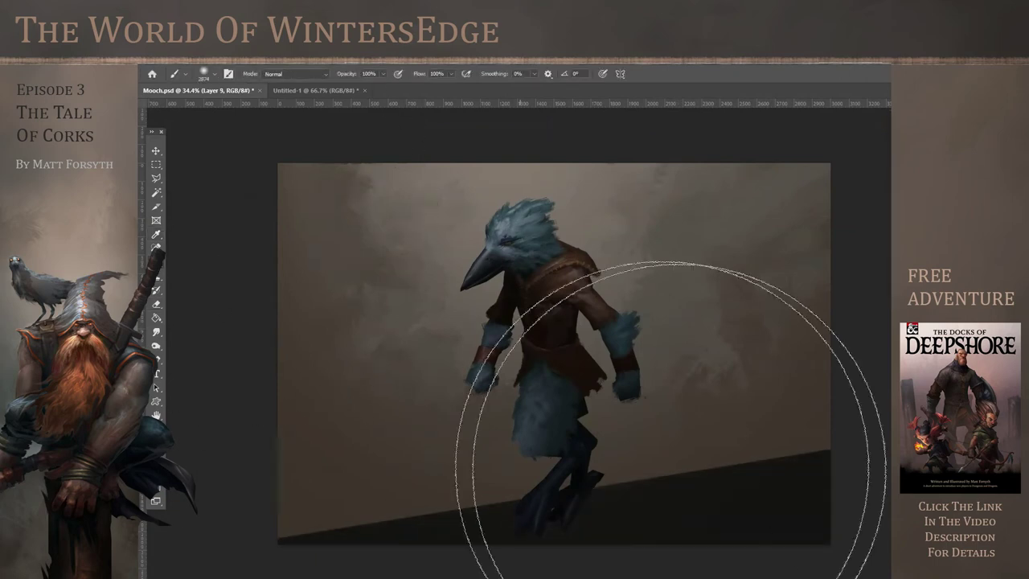
pyautogui.moveTo(351, 505)
pyautogui.mouseDown()
pyautogui.moveTo(637, 525)
pyautogui.moveTo(836, 426)
pyautogui.mouseUp()
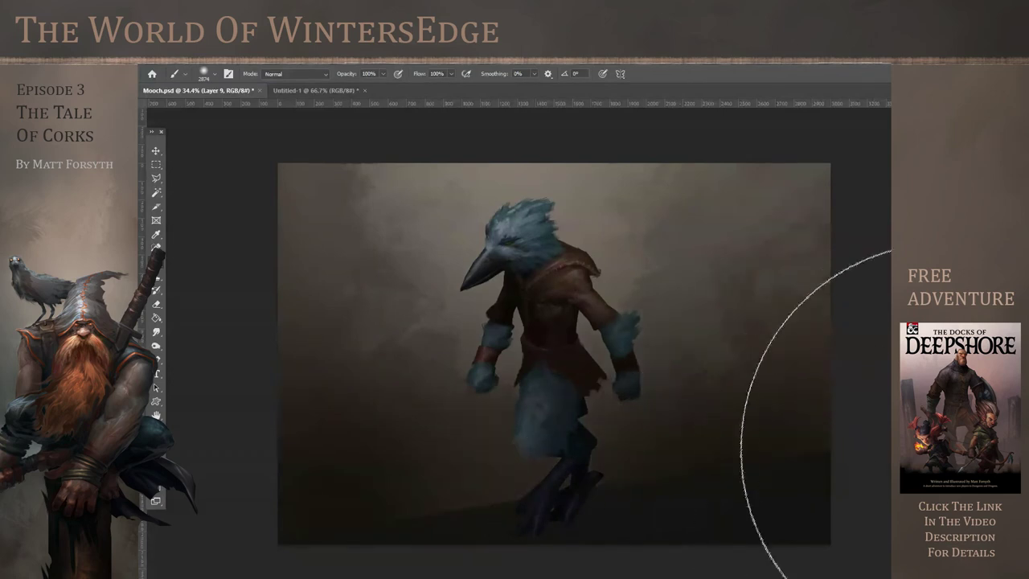
# Smudge the dark haze around the figure into uneven edges with a 354 px textured brush, and merge it into the ground layer
pyautogui.click(156, 304)
pyautogui.click(156, 331)
pyautogui.moveTo(413, 358)
pyautogui.mouseDown()
pyautogui.moveTo(554, 421)
pyautogui.moveTo(578, 463)
pyautogui.mouseUp()
pyautogui.moveTo(649, 392); pyautogui.dragTo(657, 361)
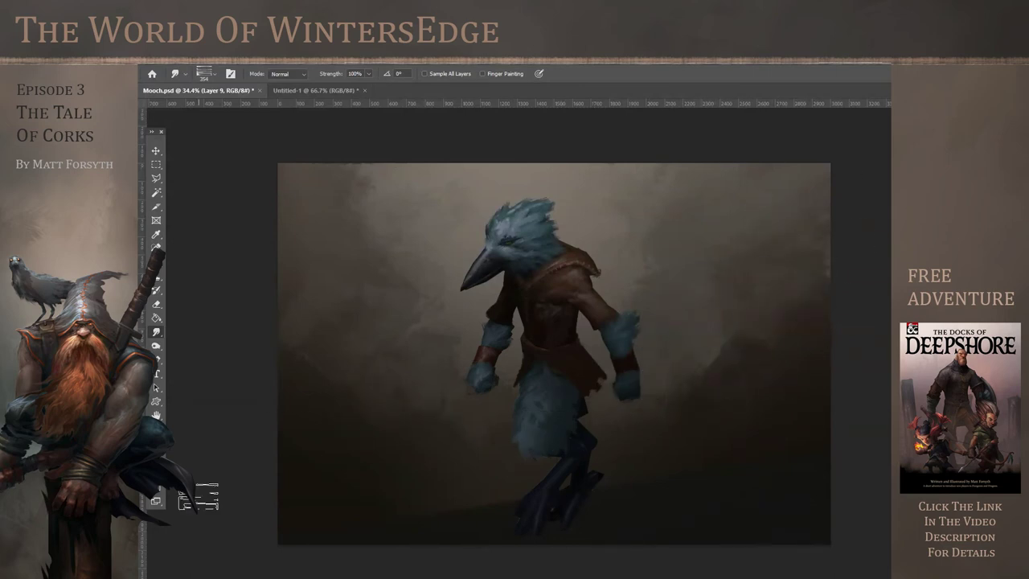
pyautogui.hotkey('ctrl', 'e')
# Work over the ground with the Dodge tool on midtones at 21% exposure using a 196 px textured brush, and save the document
pyautogui.click(156, 345)
pyautogui.click(191, 346)
pyautogui.click(214, 74)
pyautogui.click(555, 514)
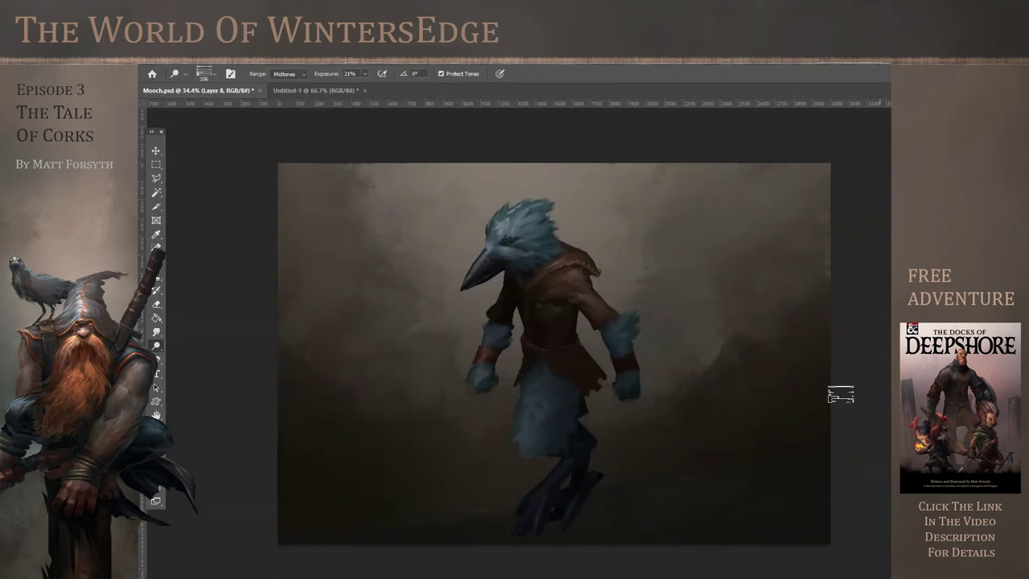
pyautogui.scroll(-2, 418, 300)
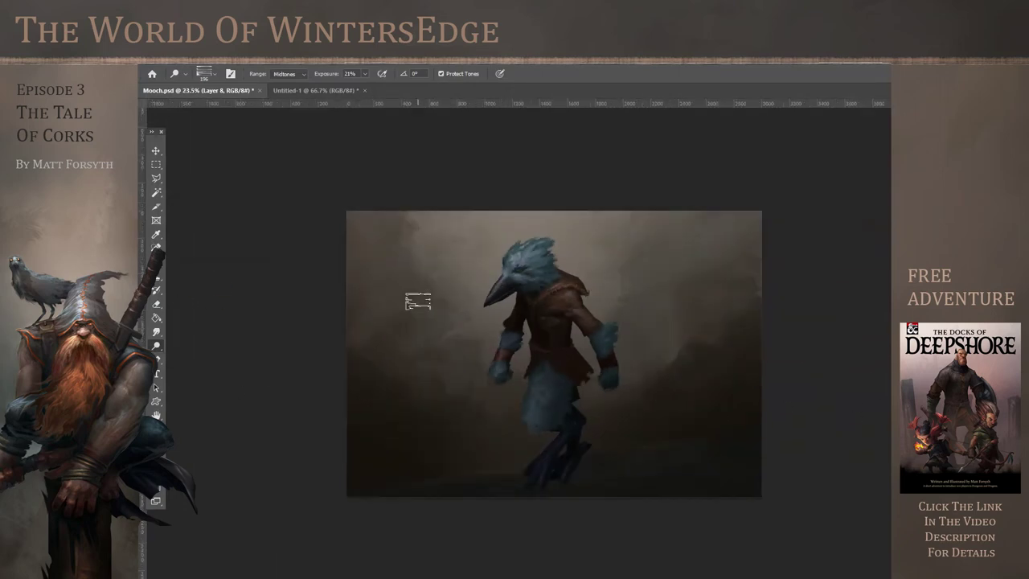
pyautogui.click(159, 59)
pyautogui.click(181, 177)
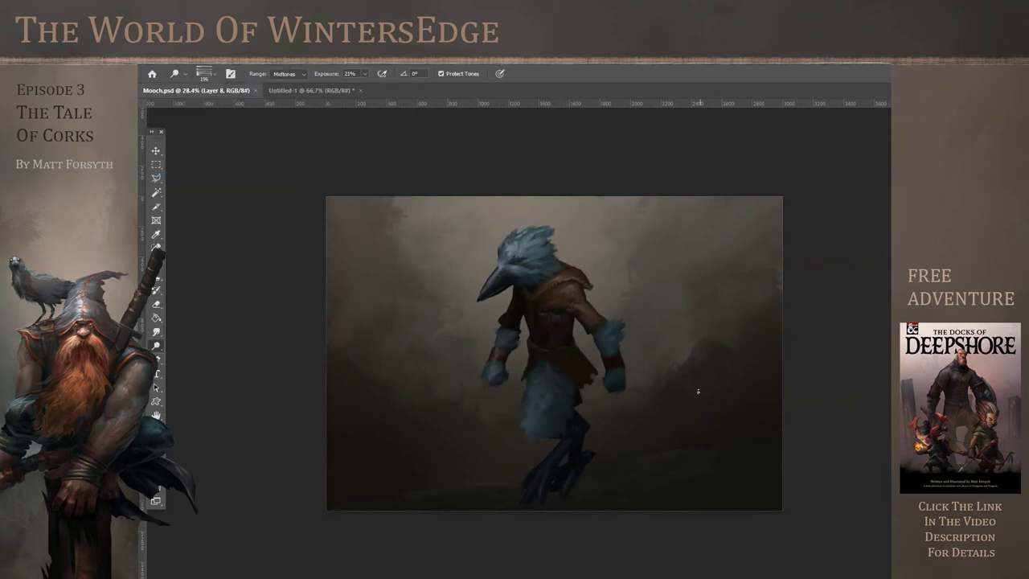
# Paint a dark cast shadow stretching from the crow's feet across the ground on a new layer
pyautogui.scroll(3, 554, 353)
pyautogui.click(949, 563)
pyautogui.click(158, 262)
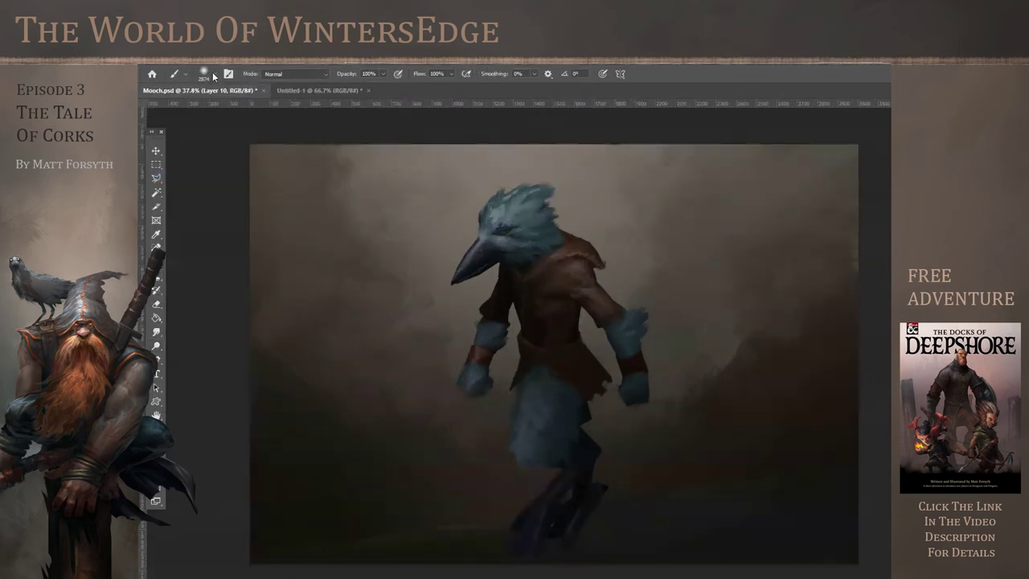
pyautogui.click(214, 74)
pyautogui.click(159, 175)
pyautogui.click(793, 130)
pyautogui.moveTo(563, 539)
pyautogui.mouseDown()
pyautogui.moveTo(703, 562)
pyautogui.moveTo(800, 528)
pyautogui.mouseUp()
pyautogui.moveTo(530, 548); pyautogui.dragTo(498, 549)
pyautogui.moveTo(611, 524); pyautogui.dragTo(851, 485)
# Smudge the cast shadow near the feet with the 354 px textured brush and save the document
pyautogui.click(156, 332)
pyautogui.moveTo(619, 510)
pyautogui.mouseDown()
pyautogui.moveTo(683, 505)
pyautogui.moveTo(596, 525)
pyautogui.mouseUp()
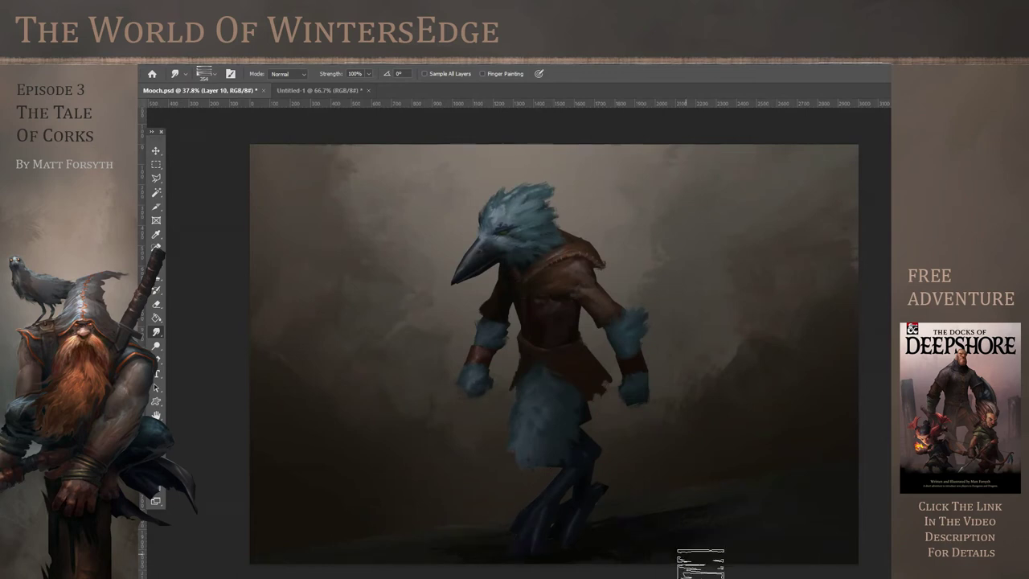
pyautogui.scroll(-2, 682, 414)
pyautogui.scroll(5, 531, 359)
pyautogui.scroll(-5, 531, 354)
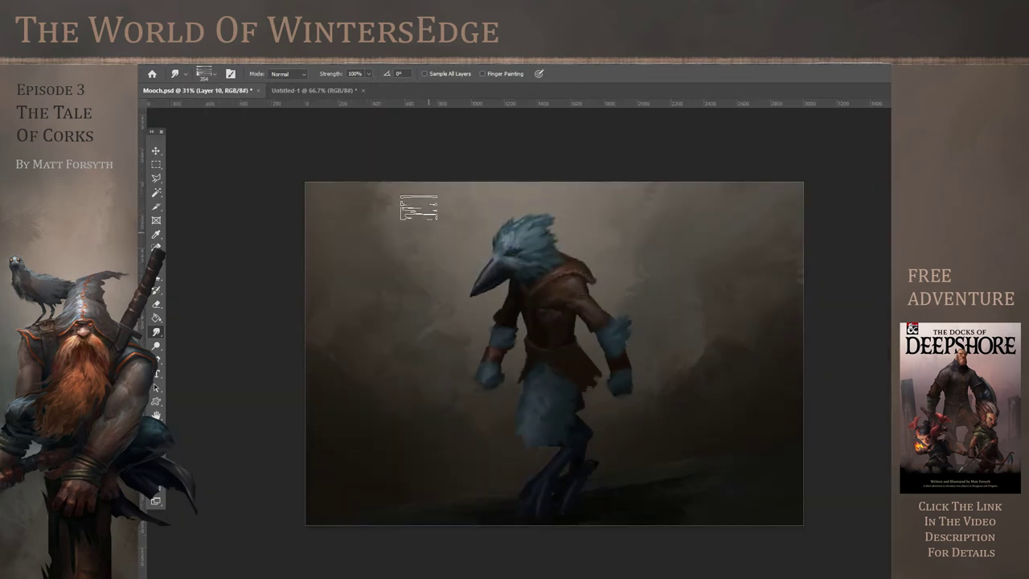
pyautogui.click(162, 61)
pyautogui.click(184, 178)
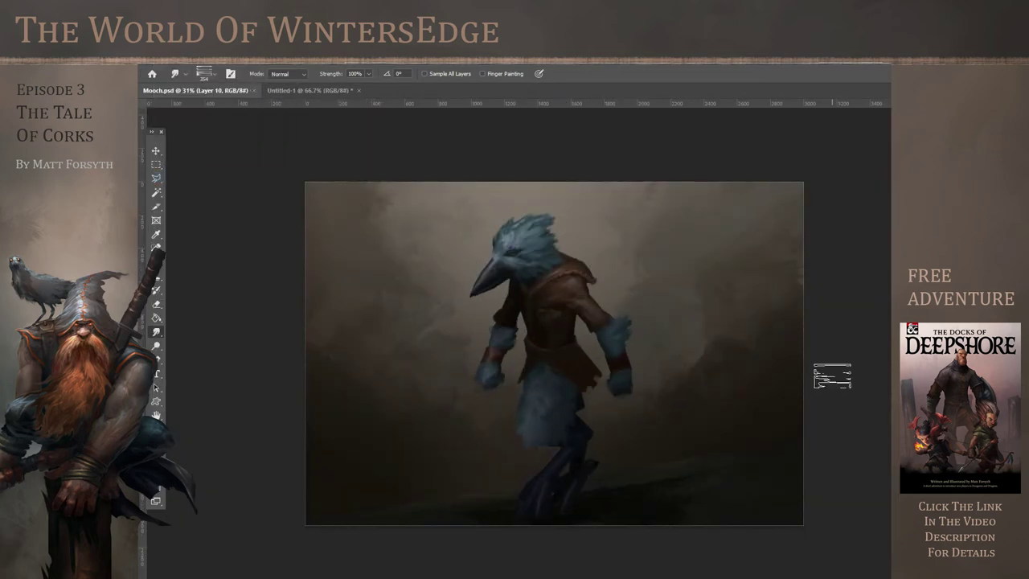
# Shift the ground layer towards a cool blue tint with a colour adjustment
pyautogui.click(197, 61)
pyautogui.moveTo(229, 85)
pyautogui.click(342, 153)
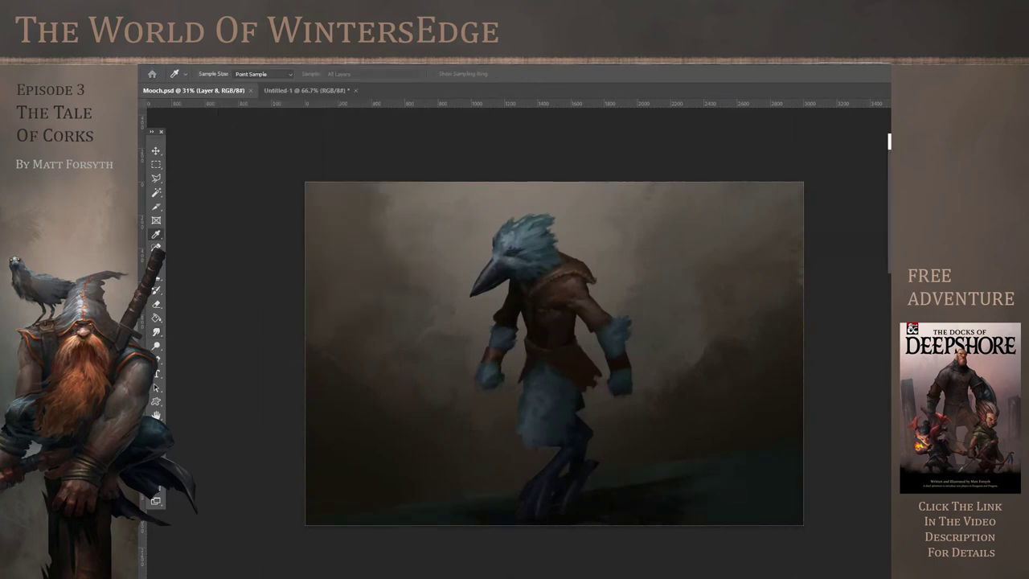
# Load the crow's outline as a selection on a new layer, glaze blue-grey #62708d over it with a large soft round brush, and deselect
pyautogui.press('v')
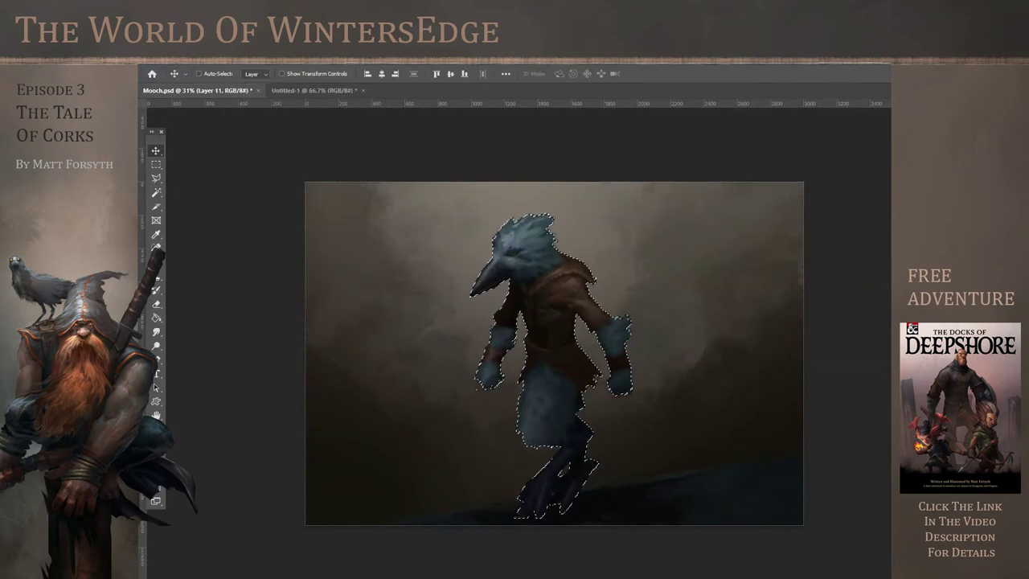
pyautogui.press('b')
pyautogui.click(153, 468)
pyautogui.click(821, 314)
pyautogui.click(714, 321)
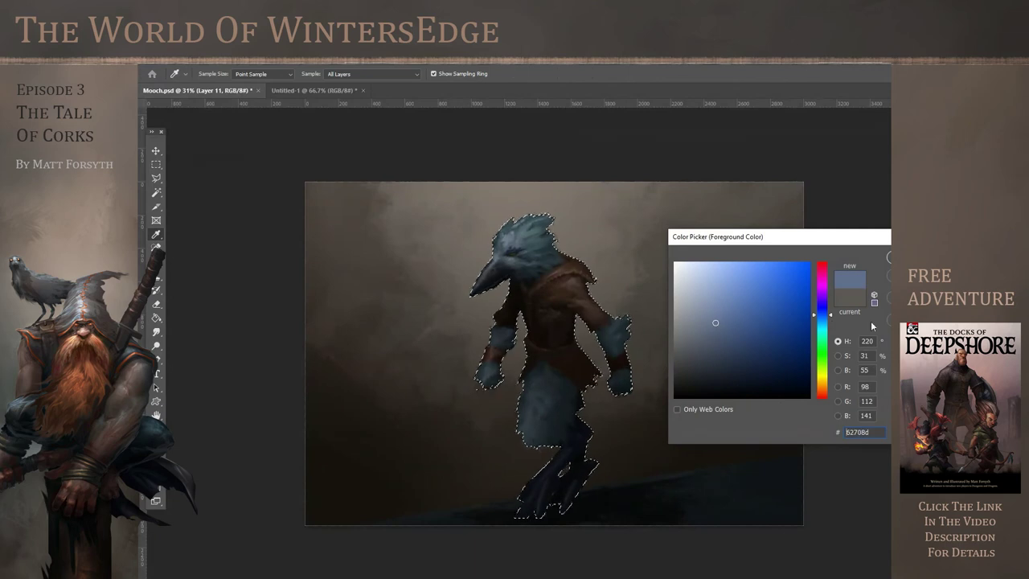
pyautogui.press('Return')
pyautogui.click(208, 73)
pyautogui.click(213, 287)
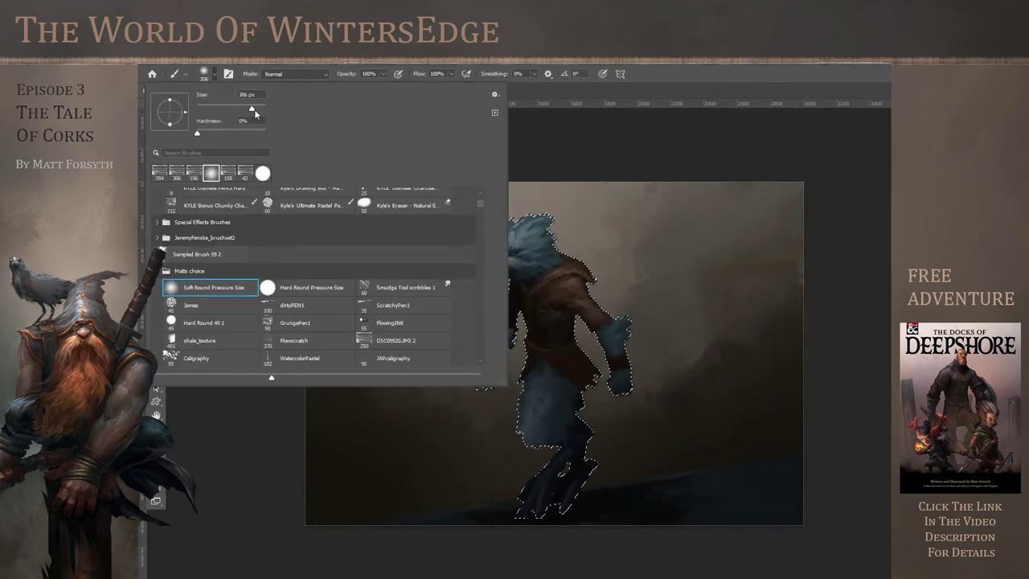
pyautogui.click(534, 455)
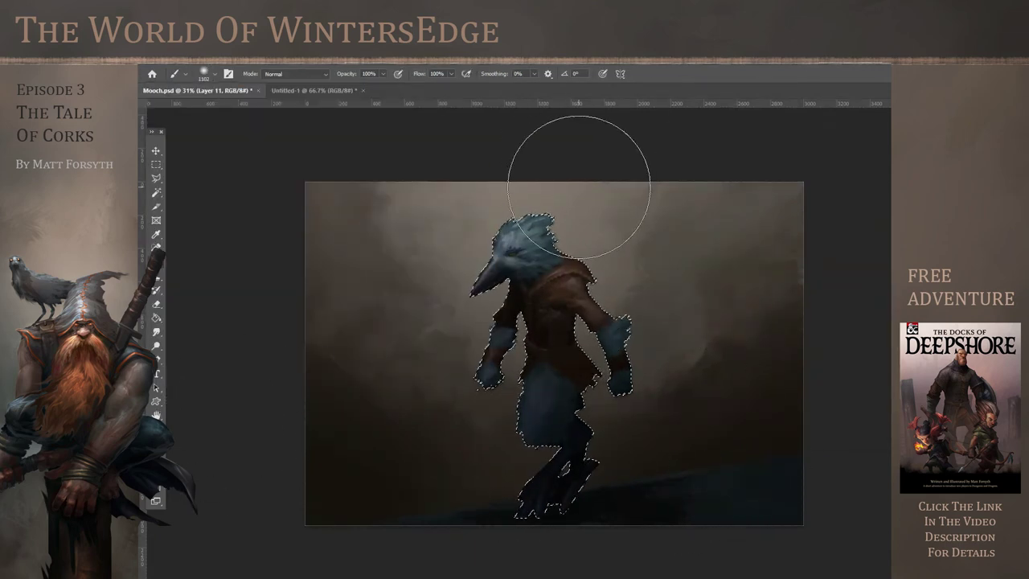
pyautogui.click(157, 166)
pyautogui.click(469, 453)
pyautogui.scroll(-3, 470, 454)
pyautogui.scroll(5, 475, 386)
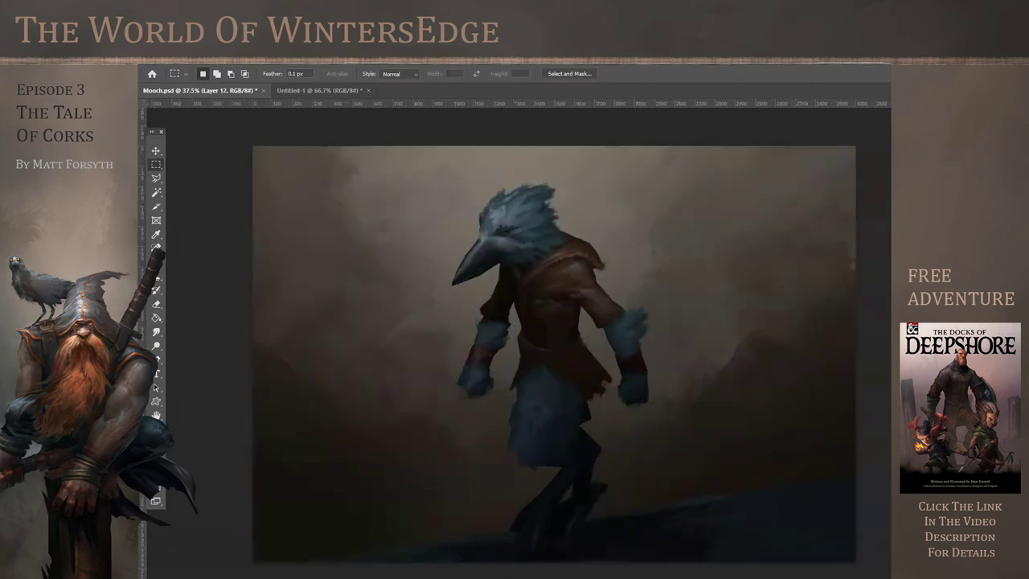
# Reselect the crow's outline and paint pale blue highlights on the head feathers with a 72 px textured brush on a new layer
pyautogui.hotkey('ctrl', 'shift', 'd')
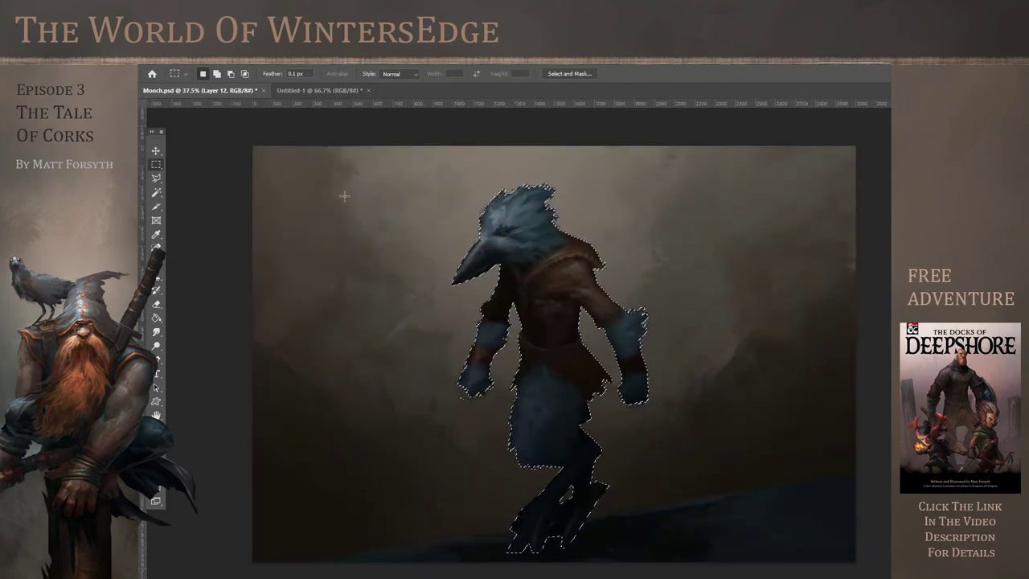
pyautogui.press('b')
pyautogui.click(206, 73)
pyautogui.click(402, 338)
pyautogui.press('Return')
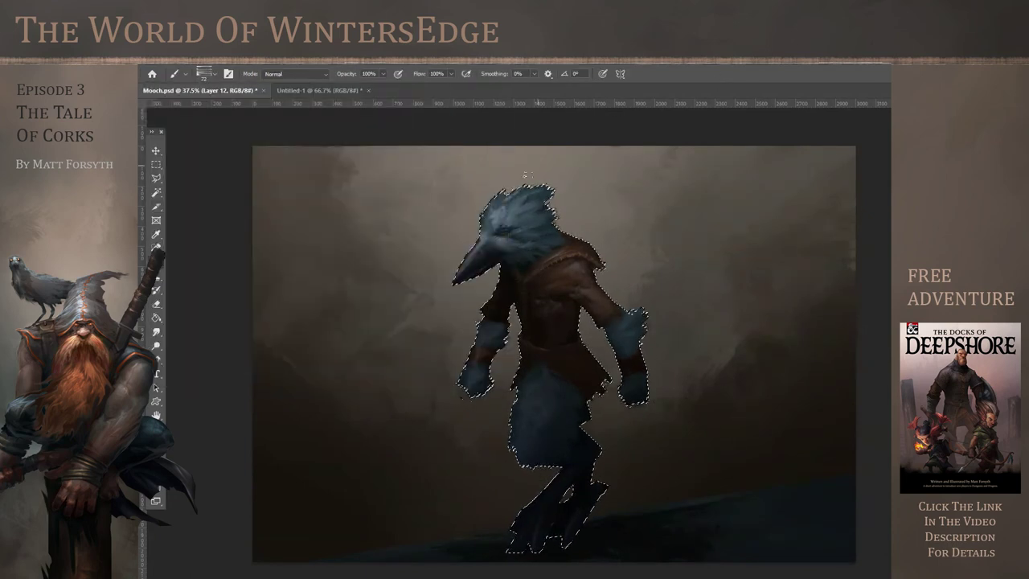
pyautogui.moveTo(491, 213); pyautogui.dragTo(515, 198)
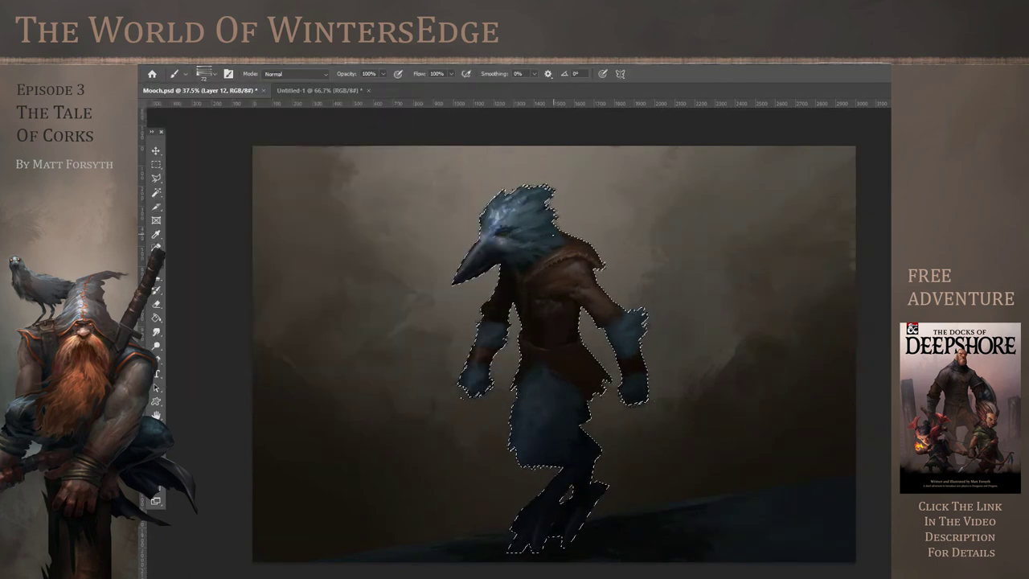
pyautogui.moveTo(483, 233); pyautogui.dragTo(491, 211)
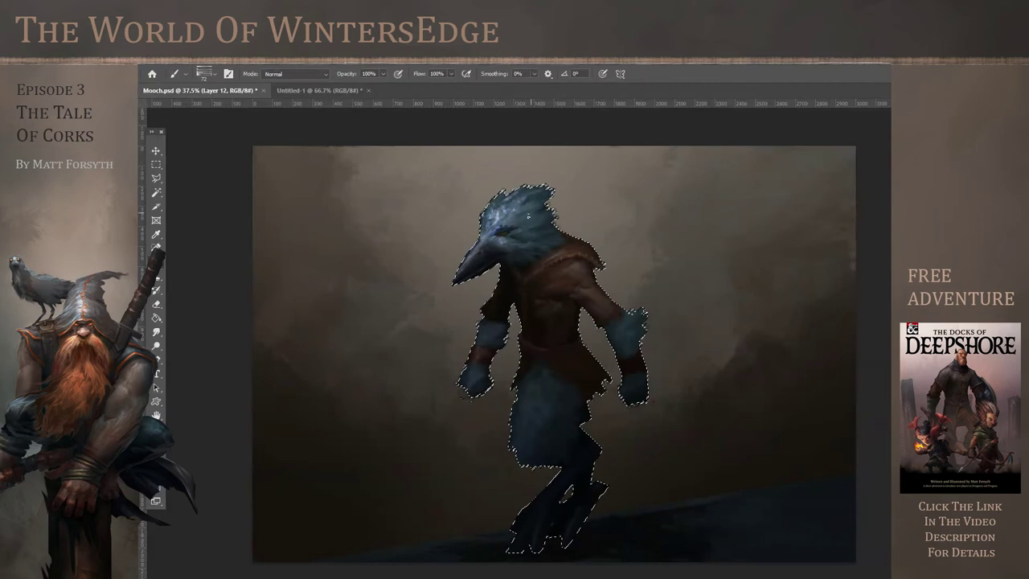
# Paint blue highlights on the hands, forearm feathers, thigh and shoulder within the outline, and drop the selection
pyautogui.moveTo(474, 374); pyautogui.dragTo(477, 384)
pyautogui.moveTo(643, 315); pyautogui.dragTo(640, 335)
pyautogui.moveTo(507, 333); pyautogui.dragTo(509, 325)
pyautogui.moveTo(524, 391); pyautogui.dragTo(532, 371)
pyautogui.moveTo(528, 408); pyautogui.dragTo(521, 444)
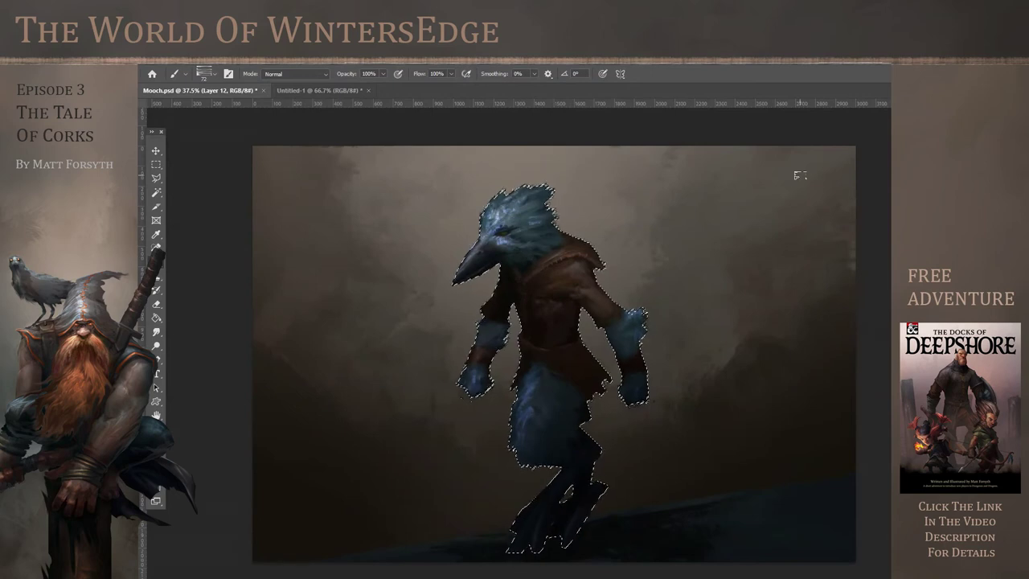
pyautogui.moveTo(585, 287); pyautogui.dragTo(574, 290)
pyautogui.click(156, 164)
pyautogui.click(504, 257)
pyautogui.scroll(5, 504, 257)
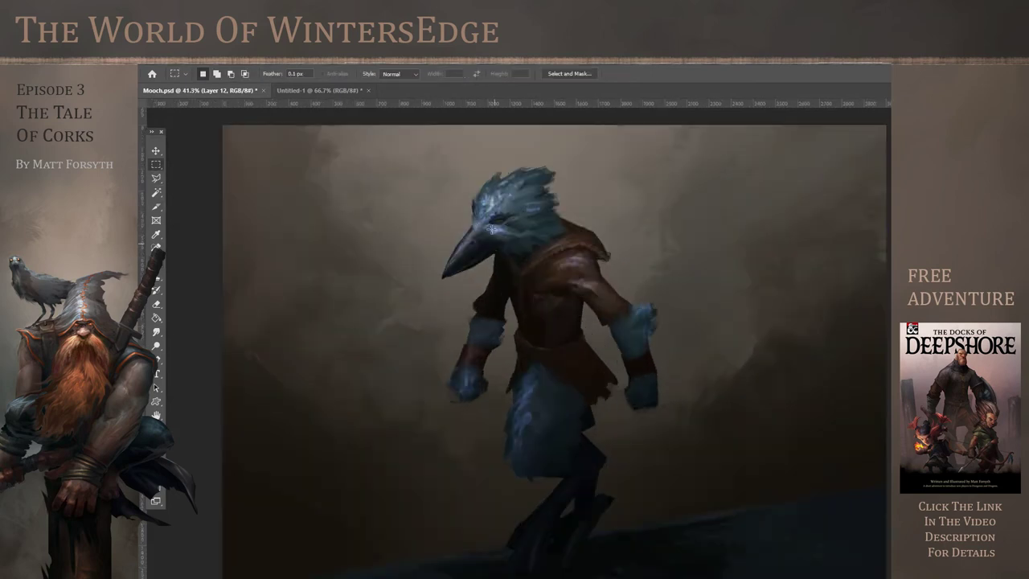
# Blend the highlights on the figure with a 94 px textured Smudge brush, and add and smudge a highlight on the chest
pyautogui.click(156, 330)
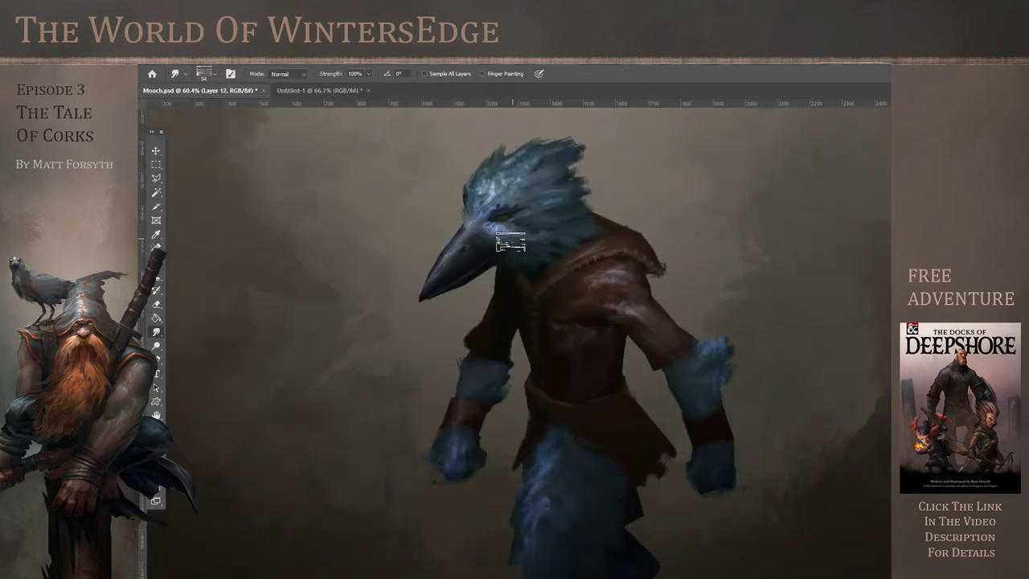
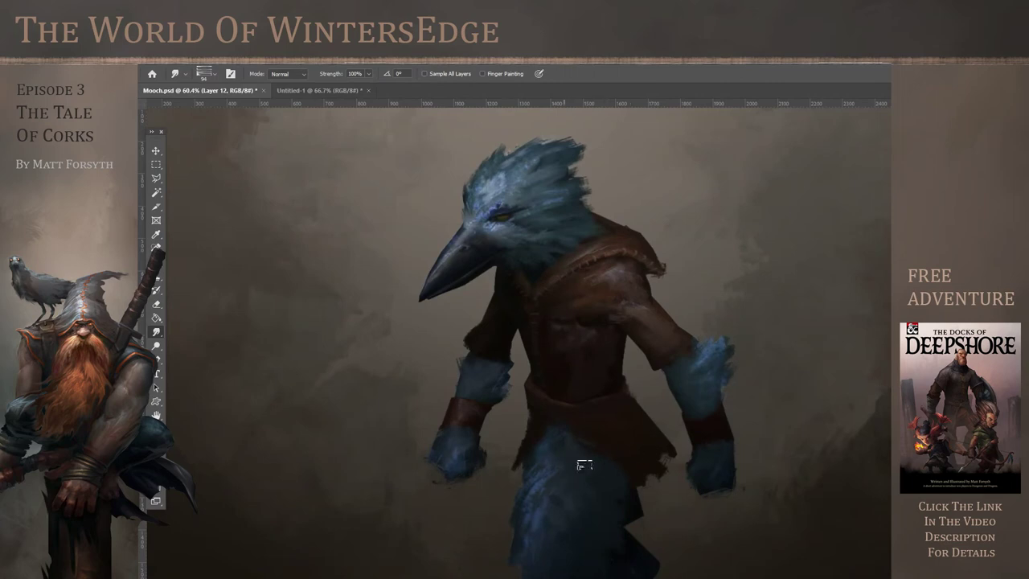
pyautogui.click(157, 263)
pyautogui.moveTo(576, 326); pyautogui.dragTo(593, 334)
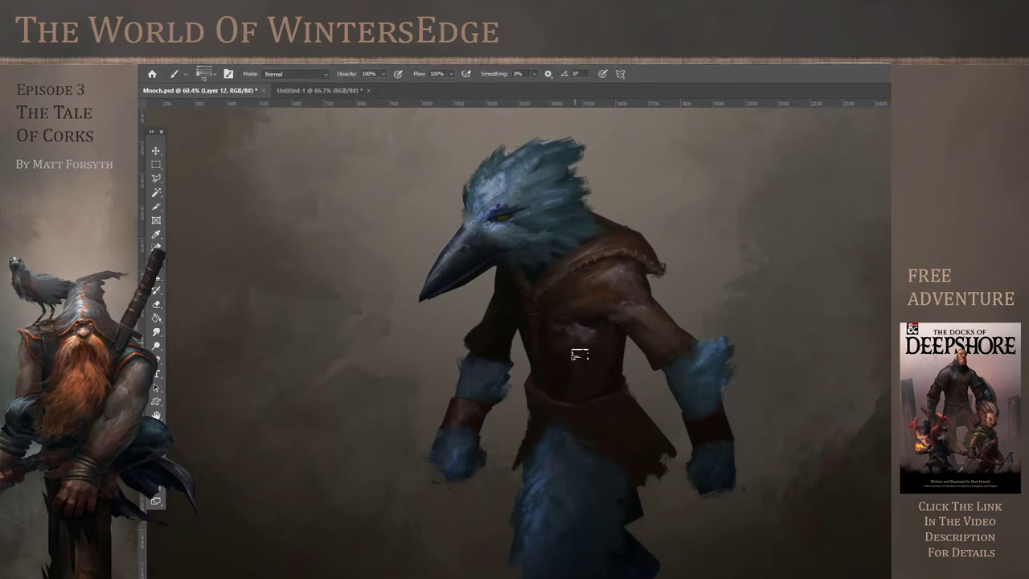
pyautogui.press('r')
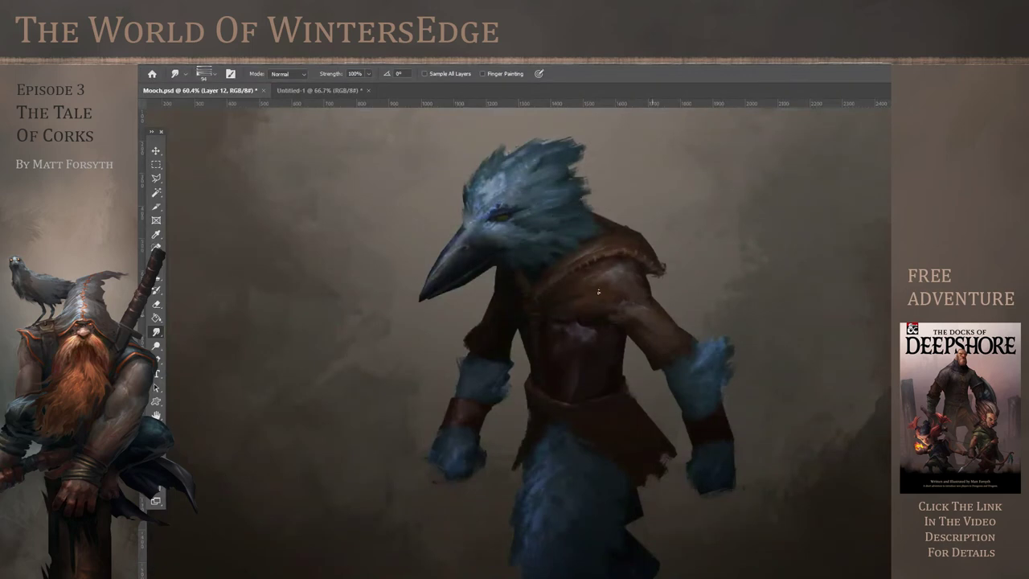
pyautogui.scroll(-2, 488, 229)
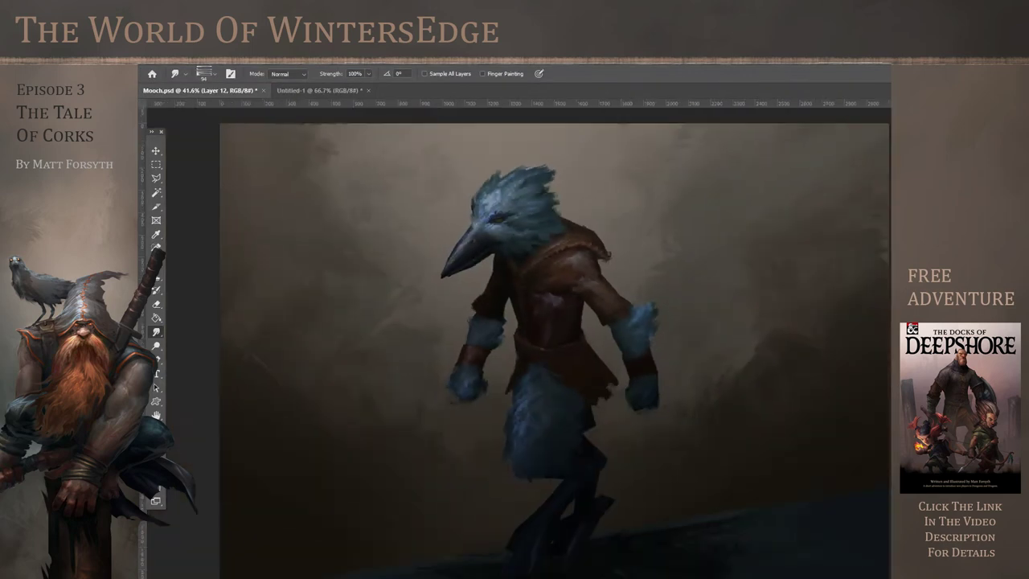
pyautogui.scroll(-1, 679, 372)
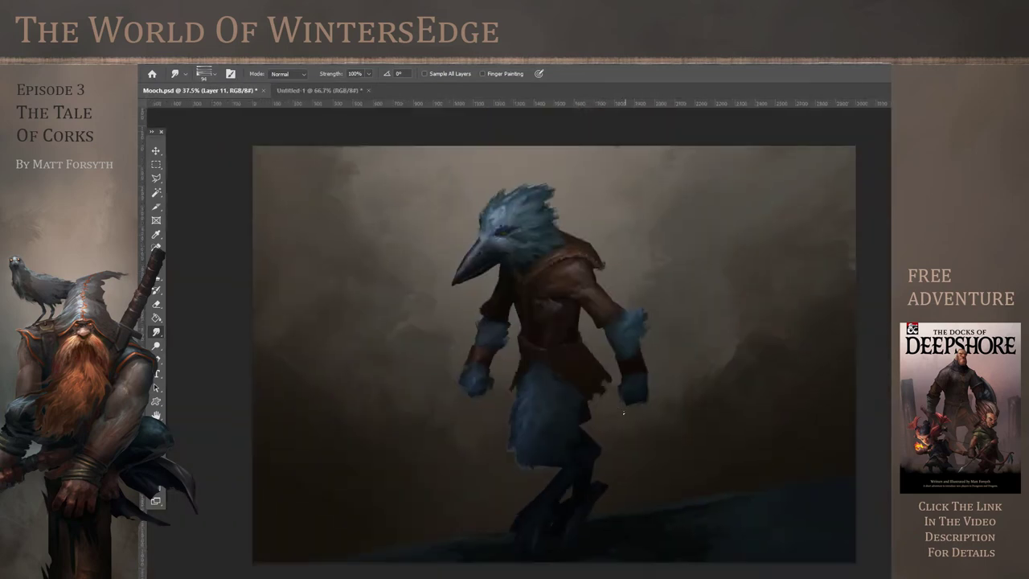
# Load the crow's outline as a selection and invert it to cover the surrounding background
pyautogui.keyDown('ctrl'); pyautogui.click(948, 450); pyautogui.keyUp('ctrl')
pyautogui.click(949, 450)
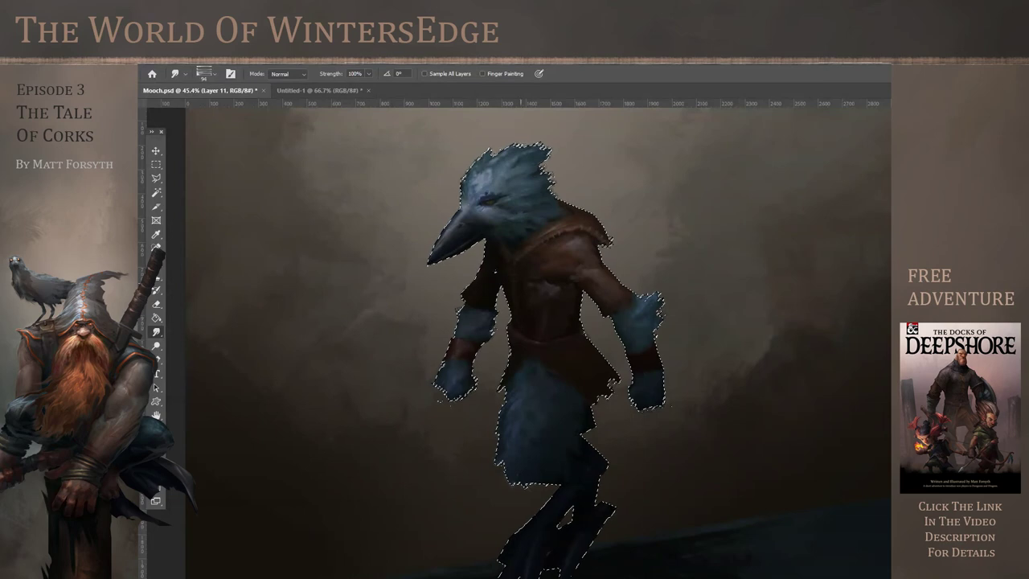
pyautogui.click(256, 61)
pyautogui.click(284, 102)
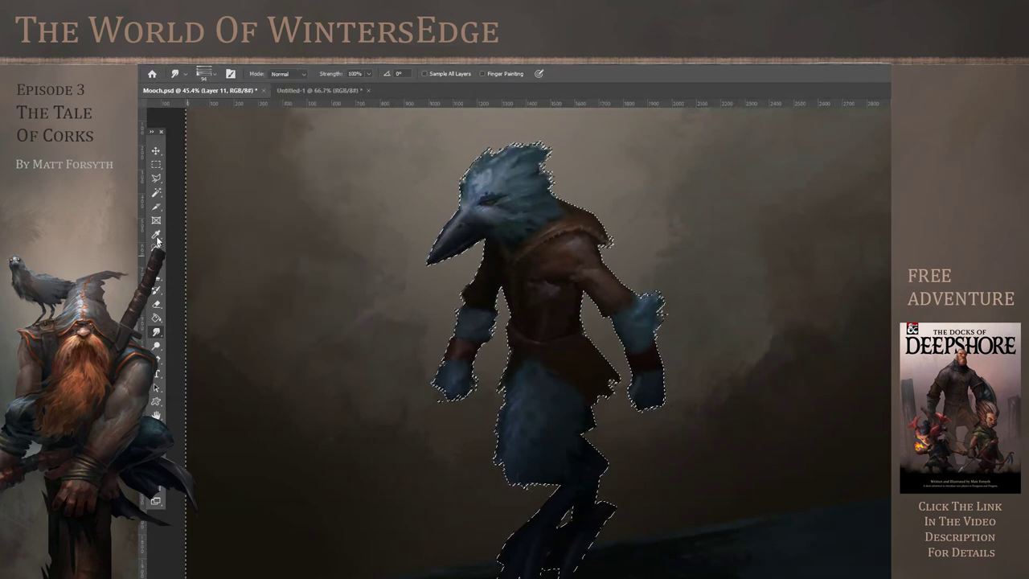
pyautogui.click(156, 165)
pyautogui.click(175, 180)
pyautogui.moveTo(576, 494); pyautogui.dragTo(734, 488)
# Reshape the edges of the crow's knee, shins and rear claw with a 42 px hard round Smudge brush
pyautogui.click(156, 333)
pyautogui.click(214, 74)
pyautogui.click(308, 288)
pyautogui.click(573, 101)
pyautogui.moveTo(552, 483); pyautogui.dragTo(494, 537)
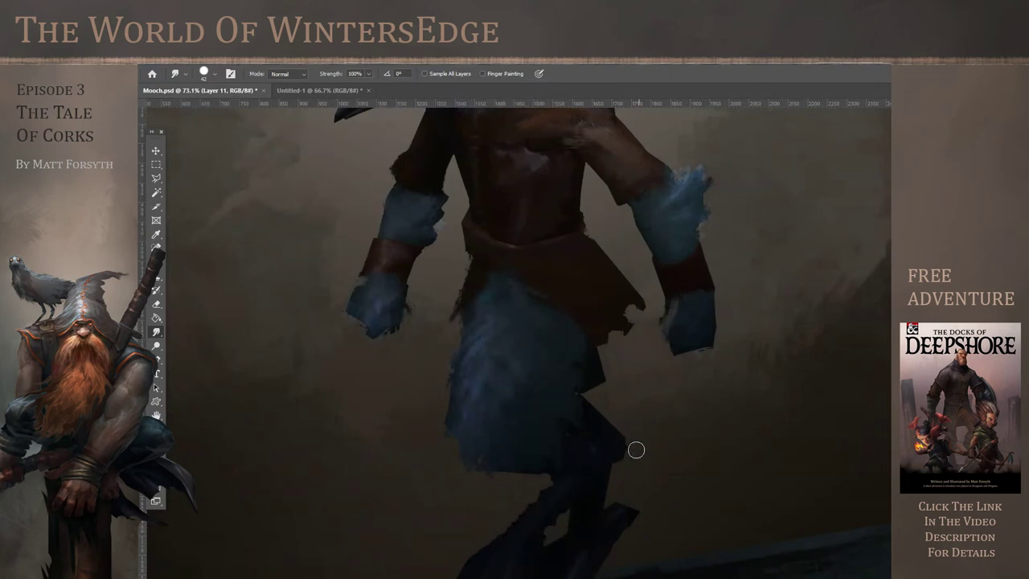
pyautogui.moveTo(575, 525); pyautogui.dragTo(700, 531)
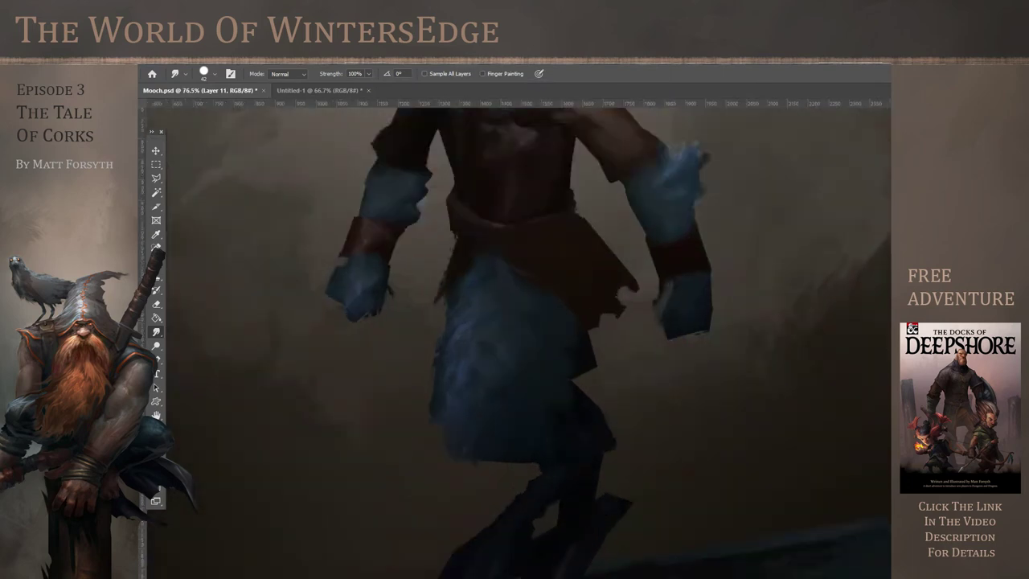
pyautogui.moveTo(389, 481); pyautogui.dragTo(379, 346)
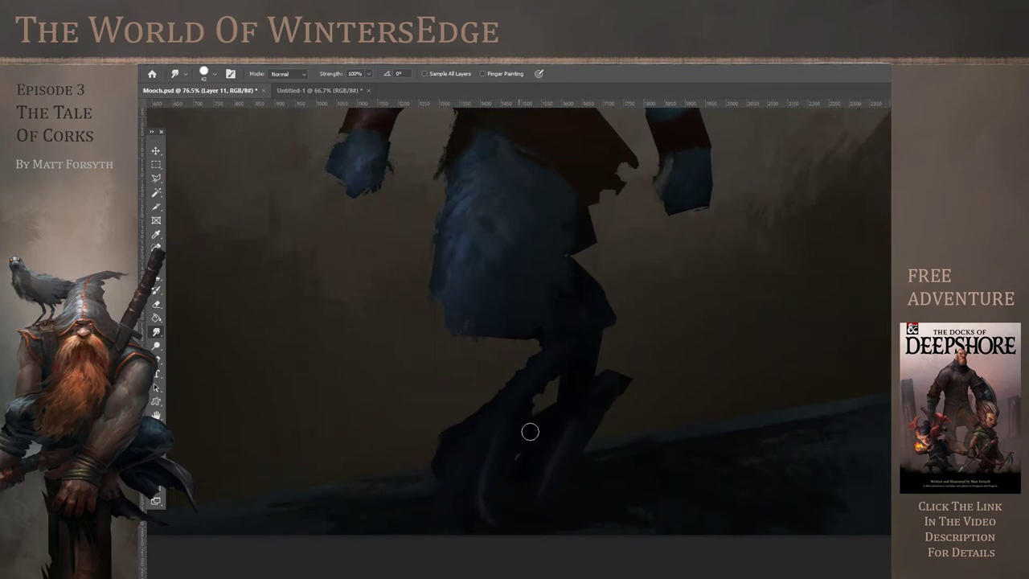
pyautogui.moveTo(608, 354)
pyautogui.mouseDown()
pyautogui.moveTo(634, 377)
pyautogui.moveTo(596, 432)
pyautogui.mouseUp()
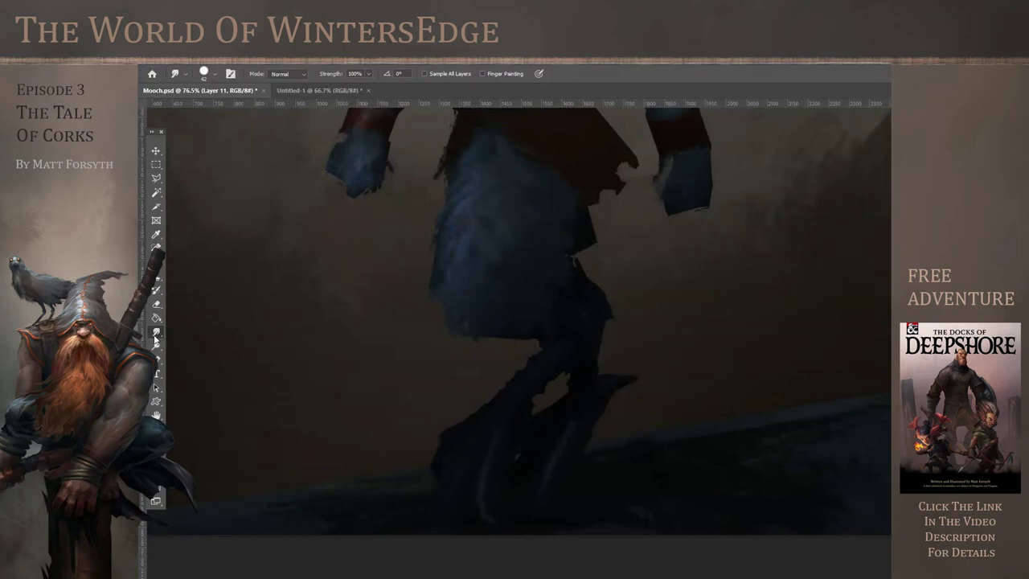
# Smudge ragged feathers along the back edge of the thigh with a 26 px textured Smudge brush
pyautogui.click(186, 74)
pyautogui.click(168, 173)
pyautogui.press('Return')
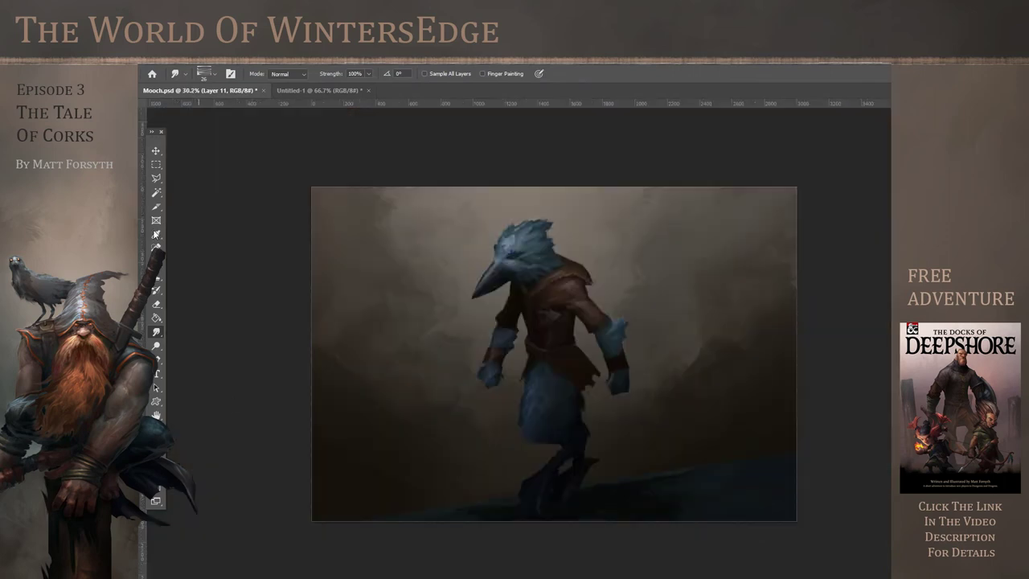
# Lasso the crow's far leg and copy it onto its own layer
pyautogui.press('l')
pyautogui.scroll(4, 578, 444)
pyautogui.moveTo(578, 444)
pyautogui.mouseDown()
pyautogui.moveTo(588, 487)
pyautogui.moveTo(549, 538)
pyautogui.moveTo(521, 465)
pyautogui.moveTo(532, 439)
pyautogui.moveTo(519, 472)
pyautogui.moveTo(536, 499)
pyautogui.moveTo(685, 377)
pyautogui.moveTo(619, 269)
pyautogui.moveTo(594, 248)
pyautogui.moveTo(587, 304)
pyautogui.mouseUp()
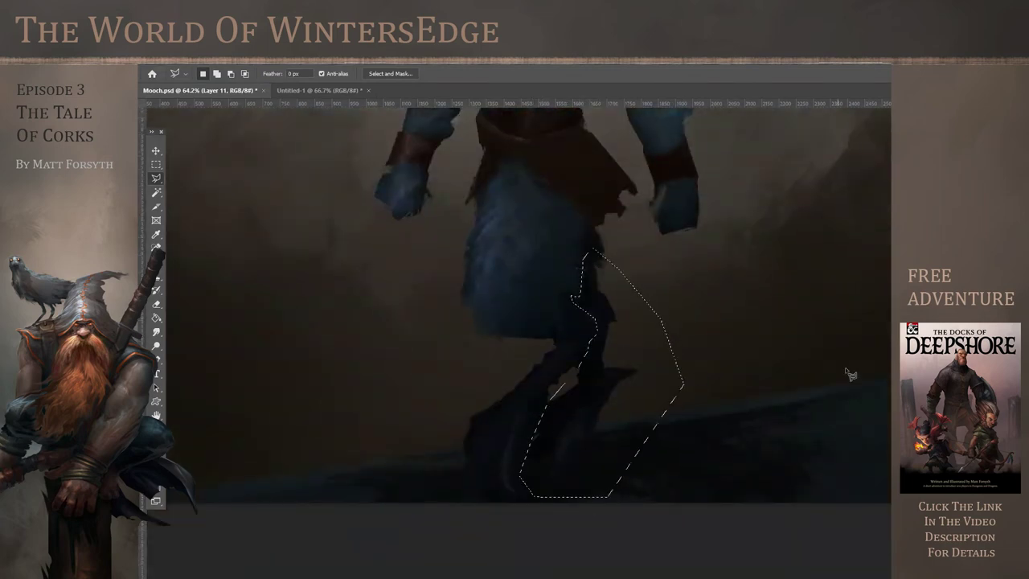
pyautogui.hotkey('ctrl', 'j')
pyautogui.hotkey('ctrl', '0')
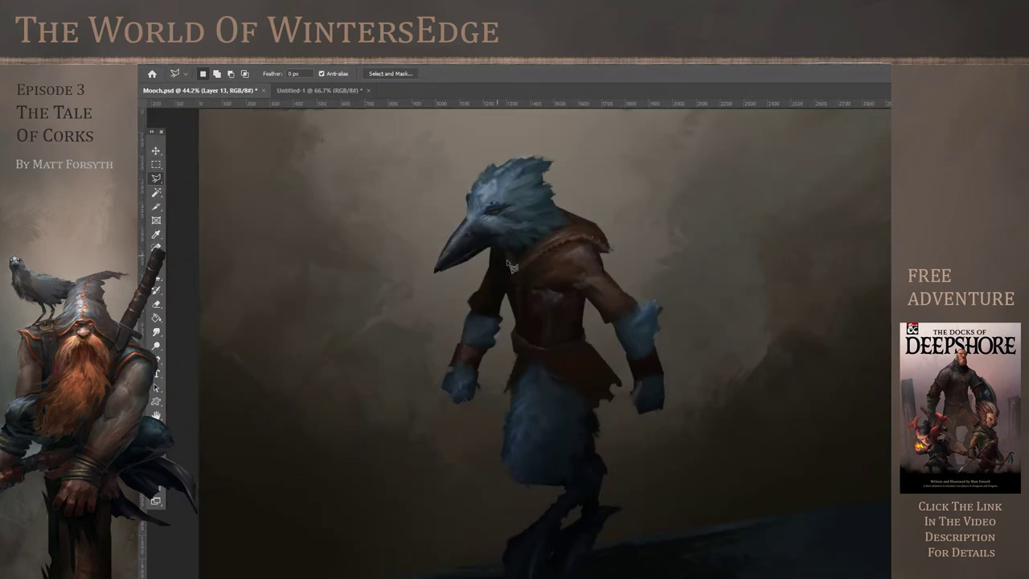
# Darken the copied far leg to near black with an image adjustment
pyautogui.press('i')
pyautogui.moveTo(587, 426)
pyautogui.mouseDown()
pyautogui.moveTo(569, 531)
pyautogui.moveTo(556, 523)
pyautogui.moveTo(627, 521)
pyautogui.mouseUp()
pyautogui.press('Return')
pyautogui.moveTo(747, 497); pyautogui.dragTo(752, 377)
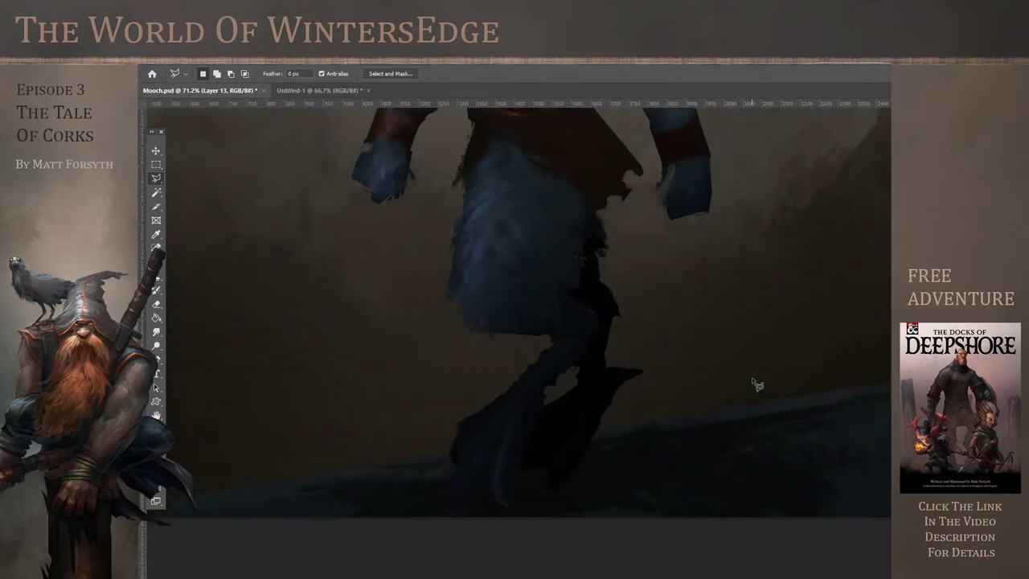
# Paint pale edge lines and short scale strokes on the near leg on a new layer with a 15 px Hard Round Pressure Size brush
pyautogui.click(156, 347)
pyautogui.press('i')
pyautogui.click(157, 264)
pyautogui.click(214, 74)
pyautogui.click(278, 288)
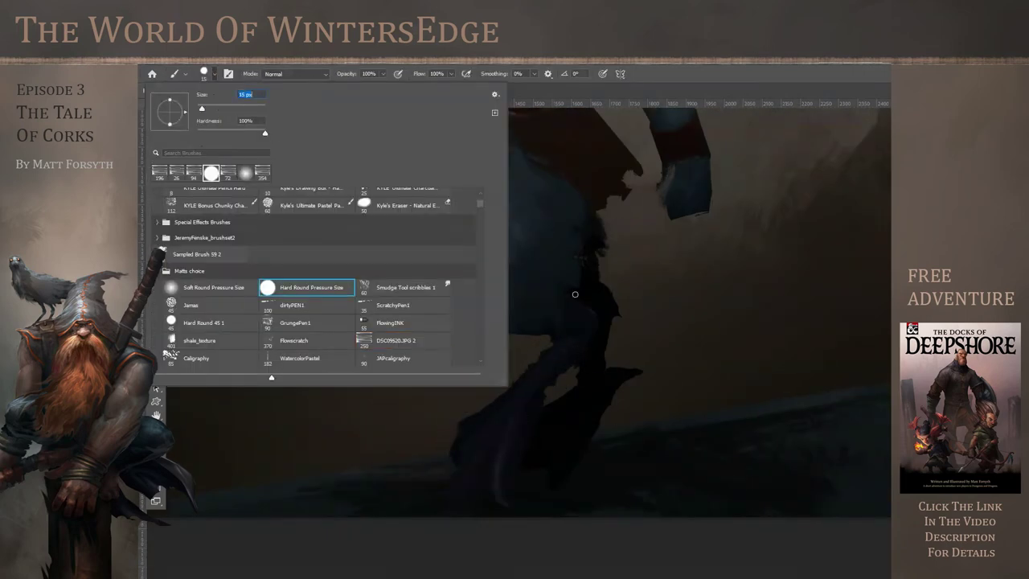
pyautogui.press('Return')
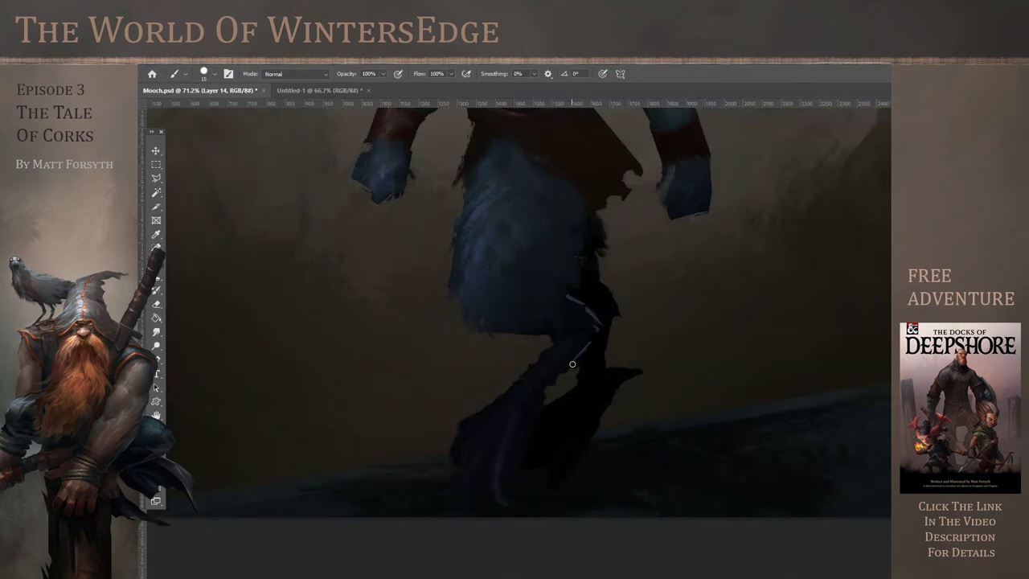
pyautogui.moveTo(548, 352); pyautogui.dragTo(519, 394)
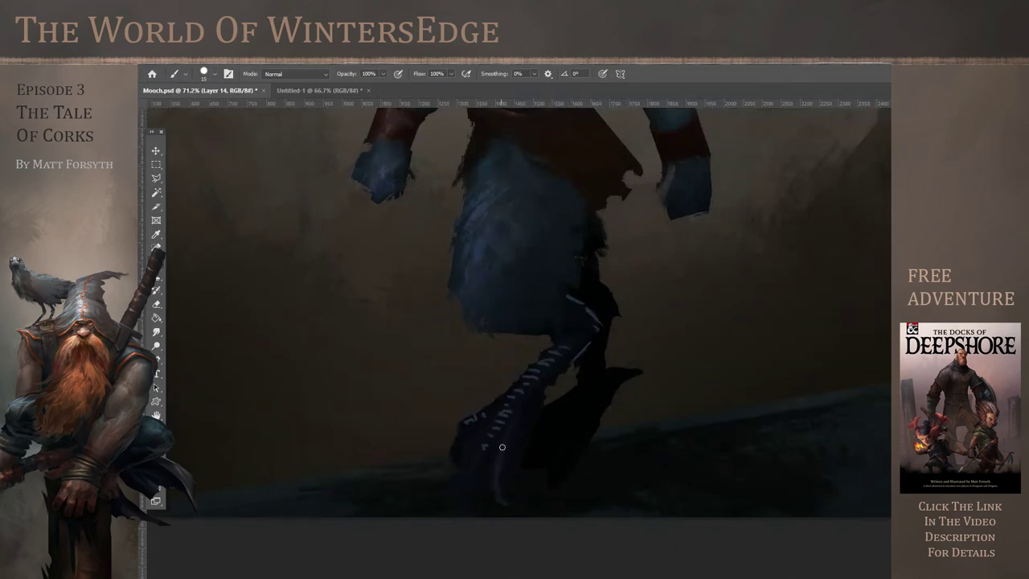
pyautogui.scroll(-5, 590, 238)
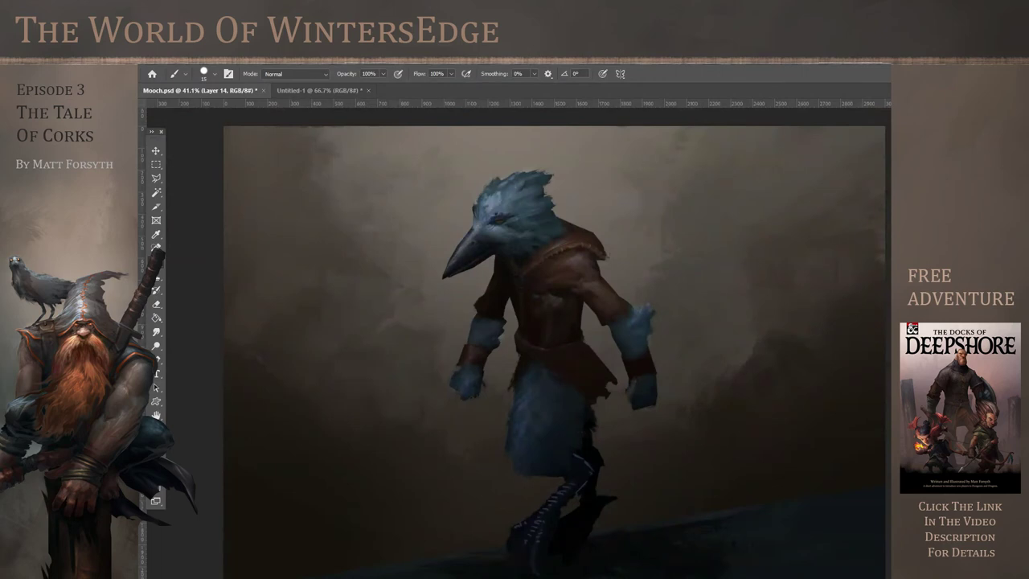
pyautogui.scroll(-3, 555, 466)
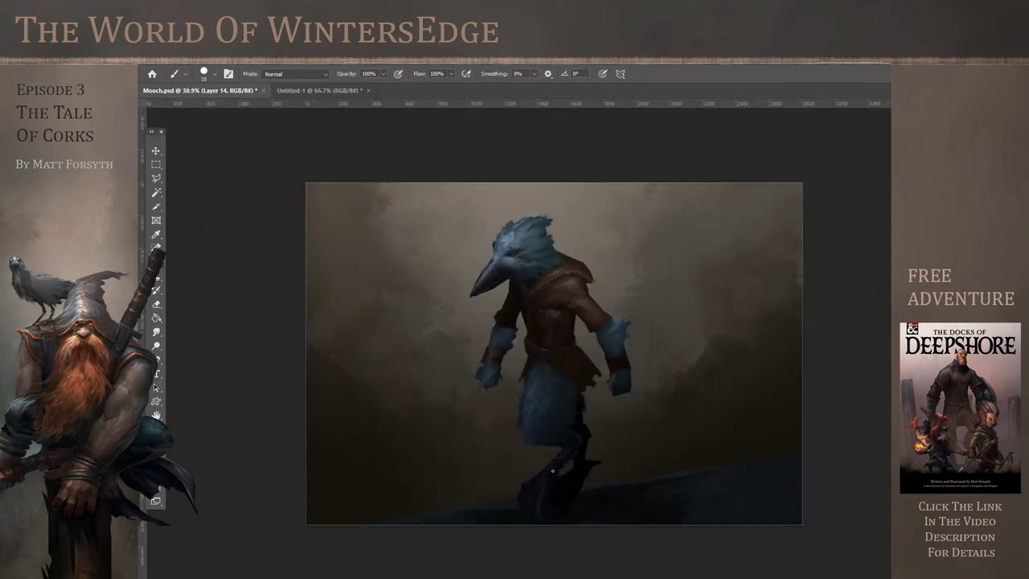
pyautogui.scroll(4, 519, 388)
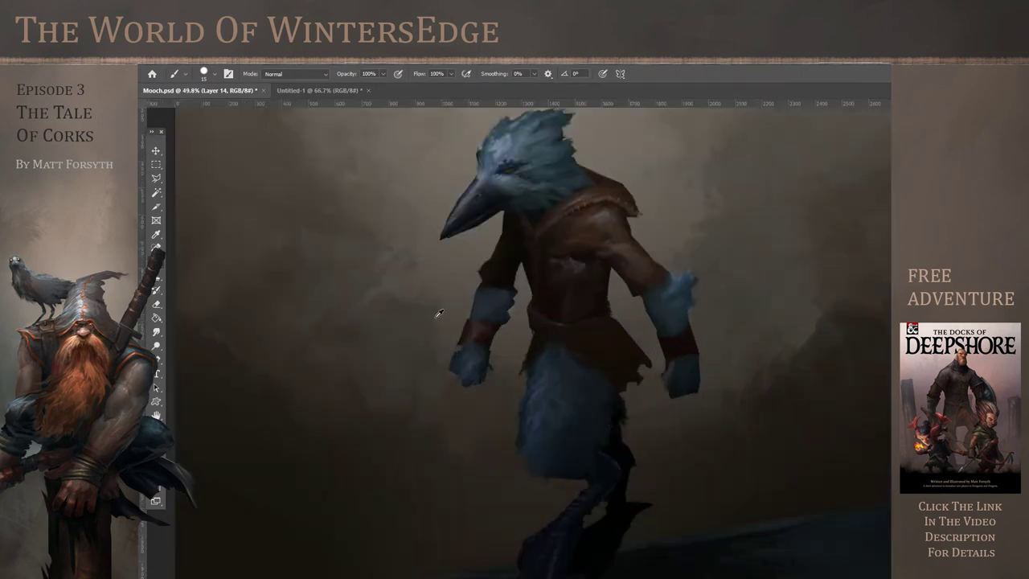
pyautogui.scroll(2, 709, 428)
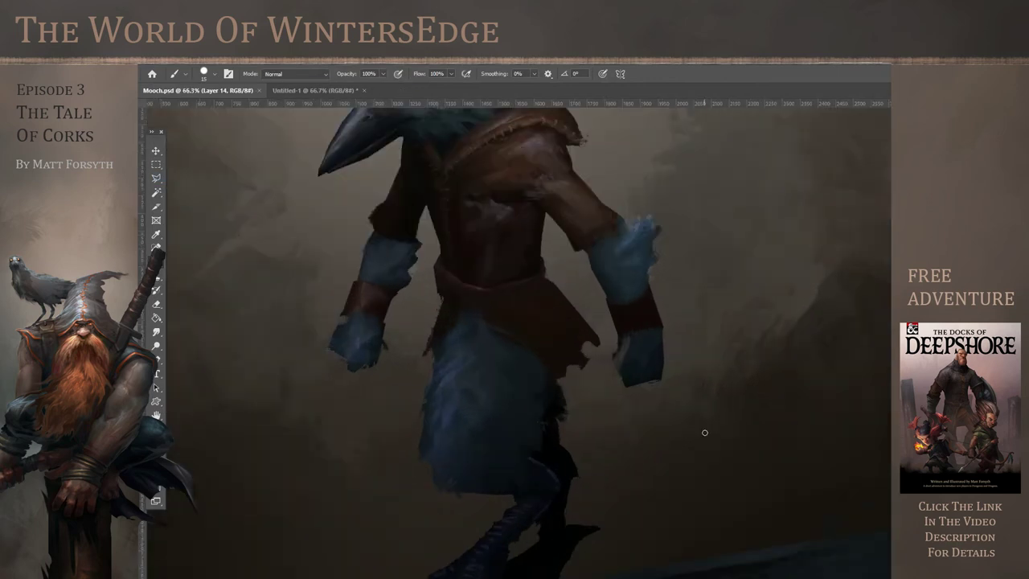
# Smudge the hand feathers and define the wristband edges on the crow layer, reducing the Smudge brush size for the fine details
pyautogui.press('r')
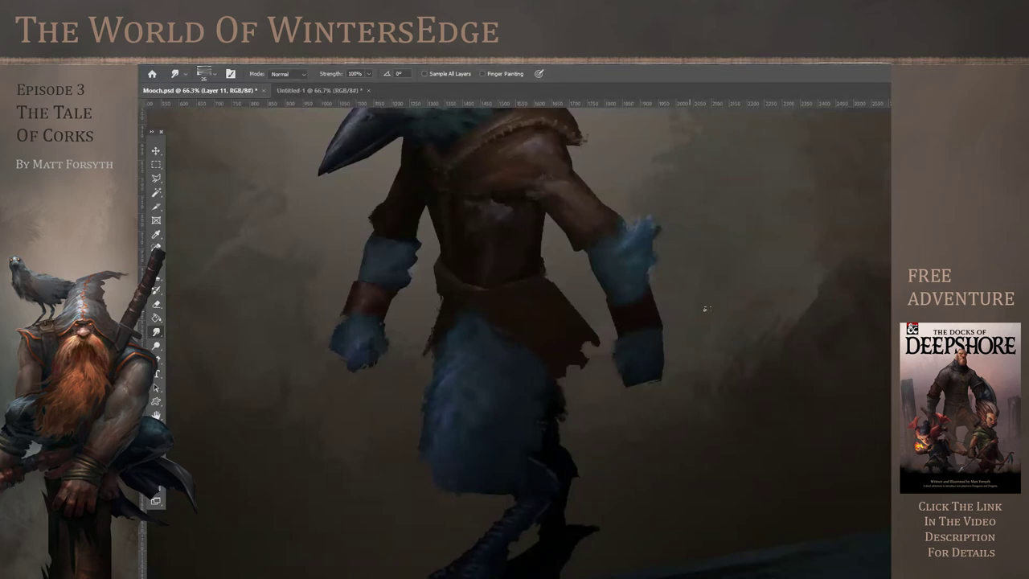
pyautogui.click(214, 74)
pyautogui.click(177, 173)
pyautogui.moveTo(206, 107); pyautogui.dragTo(200, 107)
pyautogui.click(663, 320)
pyautogui.click(156, 234)
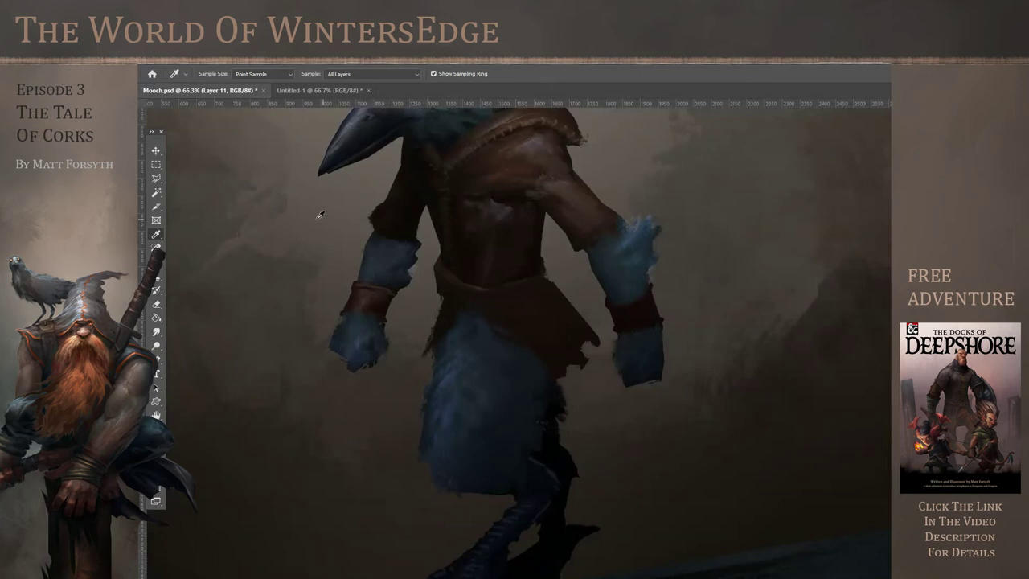
# Paint thin pale trim on the belt, loincloth and sleeve edges with a 15 px round brush, softening it with a 12 px Smudge brush
pyautogui.press('b')
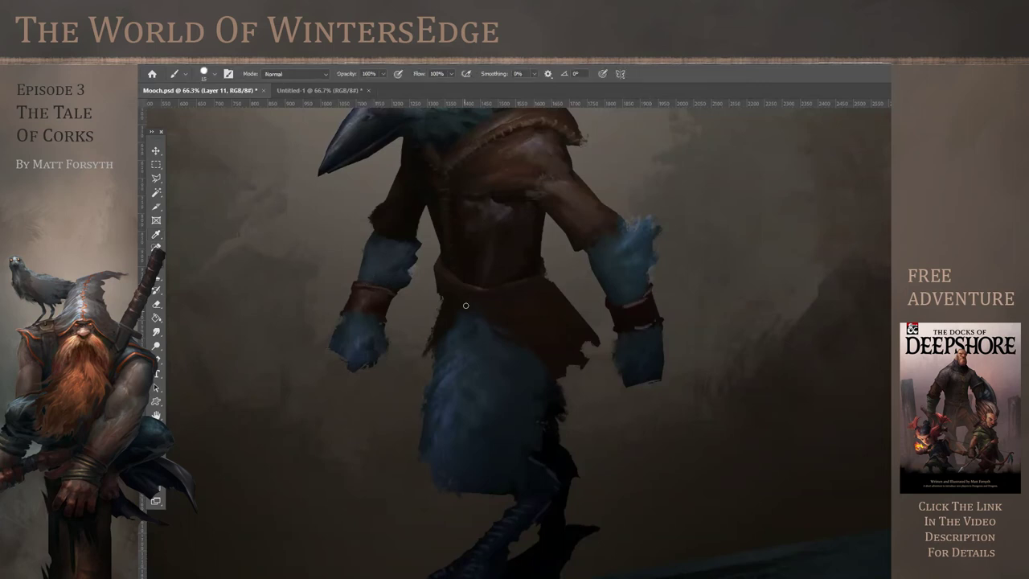
pyautogui.click(156, 332)
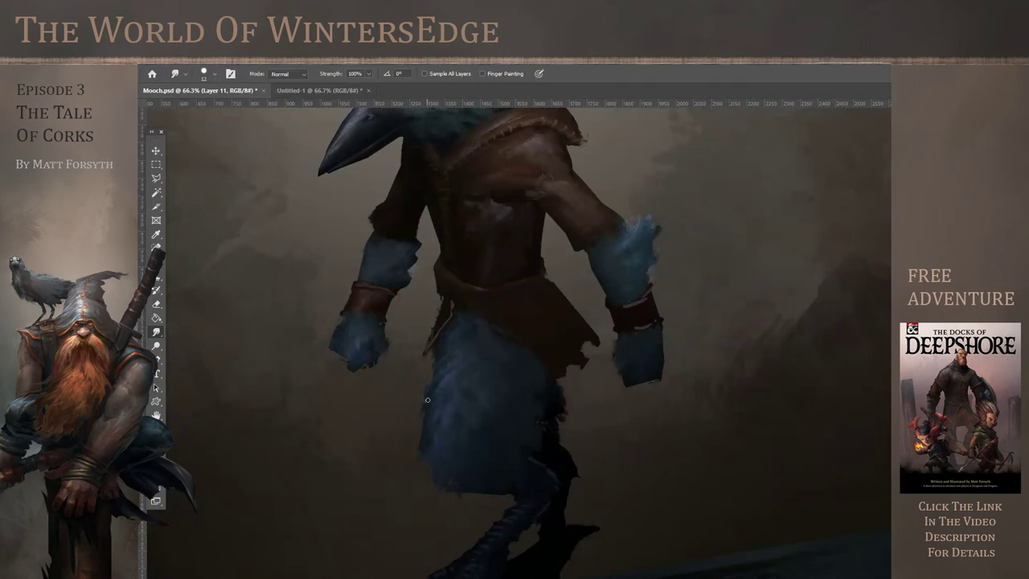
pyautogui.scroll(-8, 627, 390)
pyautogui.scroll(6, 641, 372)
pyautogui.press('b')
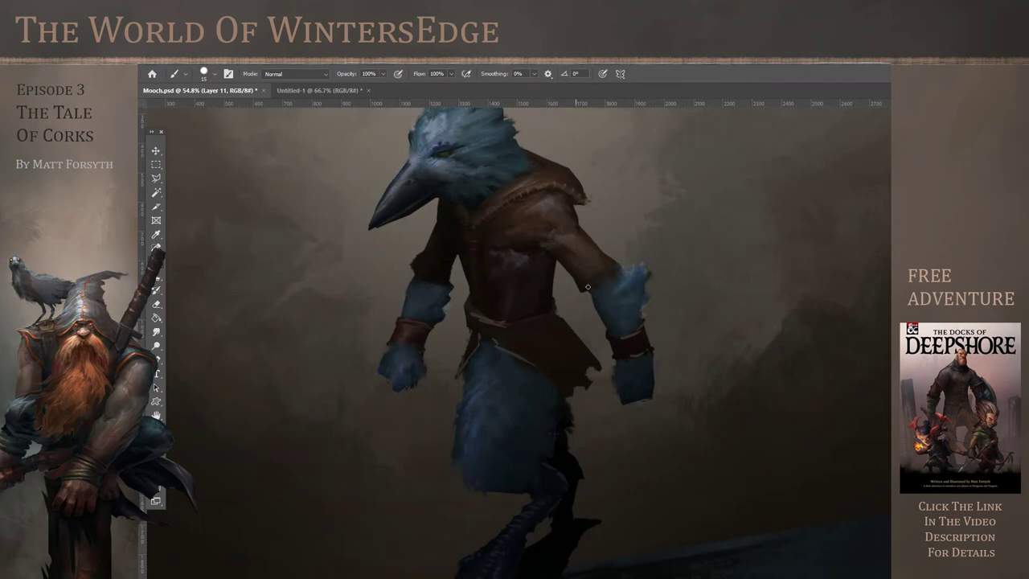
# Darken the shading on the tunic and waist with a 72 px Burn brush on midtones at 61% exposure
pyautogui.click(156, 345)
pyautogui.click(197, 340)
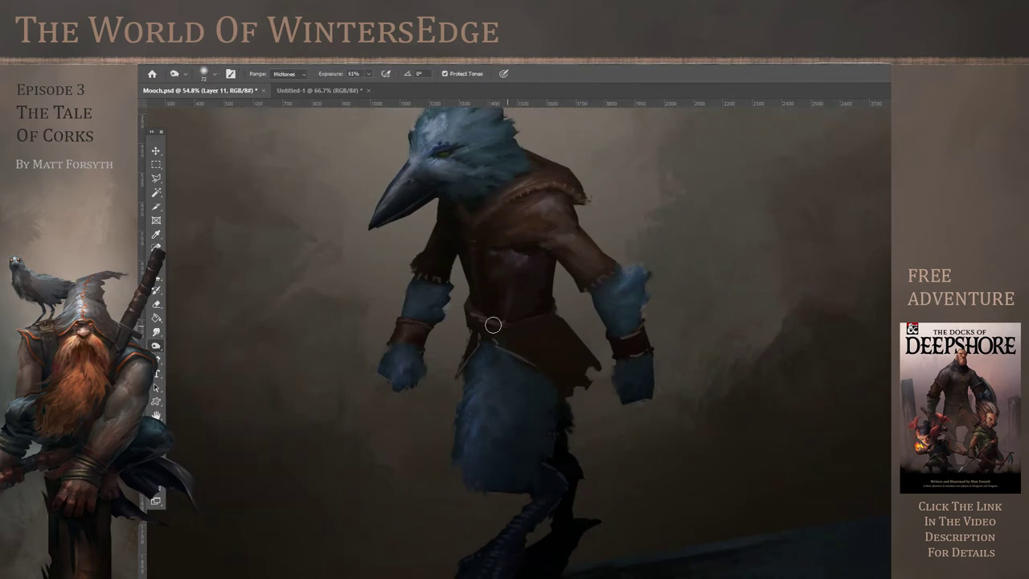
pyautogui.scroll(-2, 581, 292)
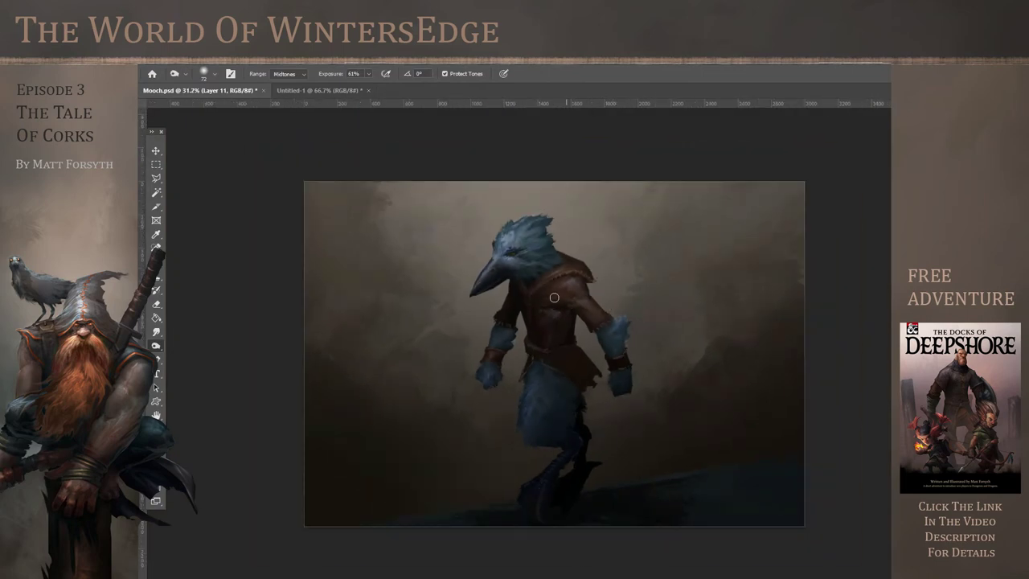
pyautogui.scroll(-1, 410, 330)
pyautogui.scroll(3, 561, 284)
pyautogui.scroll(1, 523, 277)
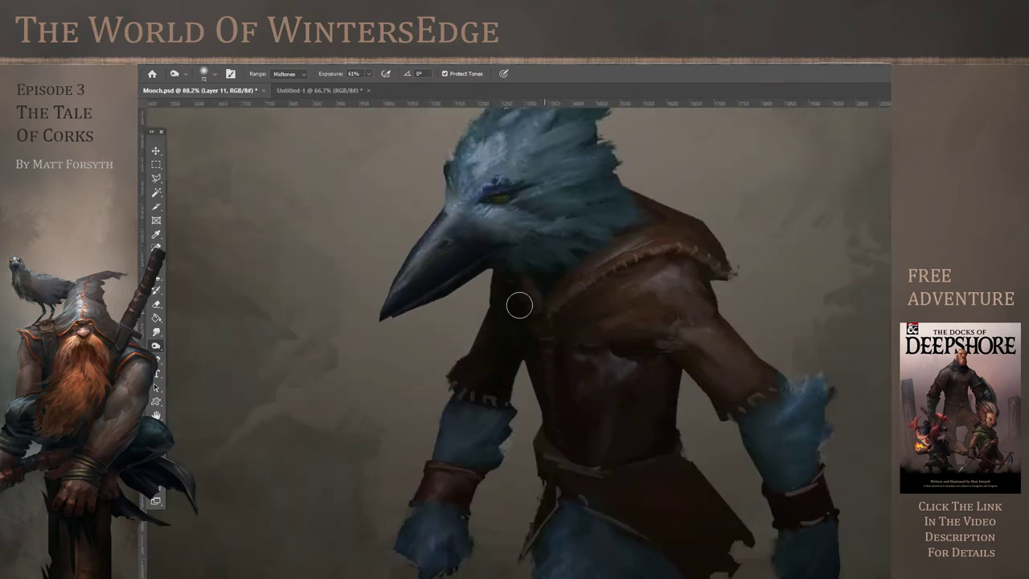
# Lasso the area beside the beak, delete its contents on Layer 12, and drop the selection
pyautogui.press('l')
pyautogui.moveTo(388, 292)
pyautogui.mouseDown()
pyautogui.moveTo(447, 213)
pyautogui.moveTo(446, 199)
pyautogui.moveTo(332, 290)
pyautogui.mouseUp()
pyautogui.press('Delete')
pyautogui.hotkey('ctrl', 'd')
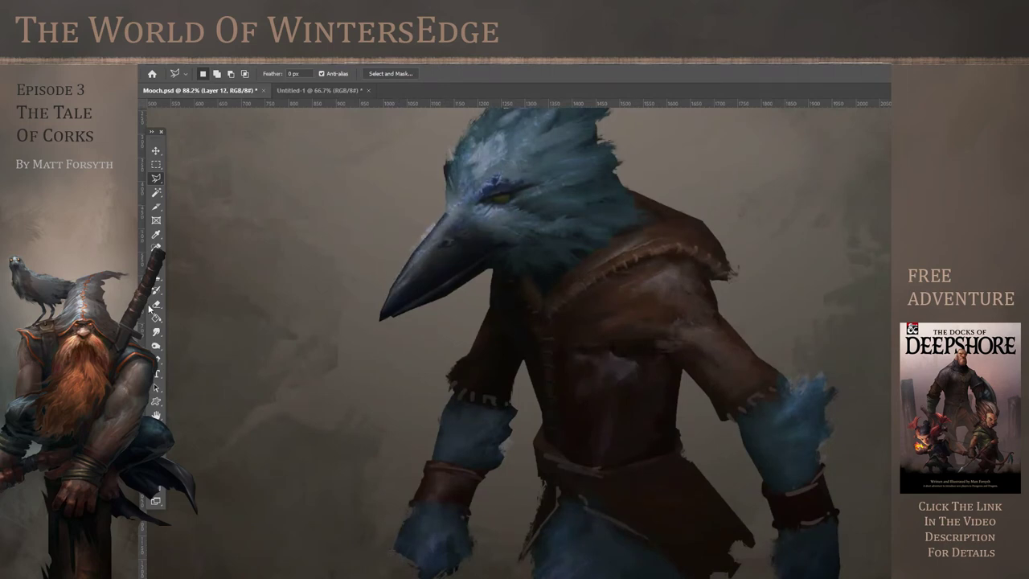
# Erase around the front of the head on Layer 12 with a 37 px soft eraser, undo the last change, and save the file
pyautogui.press('e')
pyautogui.click(215, 74)
pyautogui.moveTo(340, 74); pyautogui.dragTo(378, 86)
pyautogui.moveTo(416, 245); pyautogui.dragTo(425, 219)
pyautogui.scroll(-5, 501, 292)
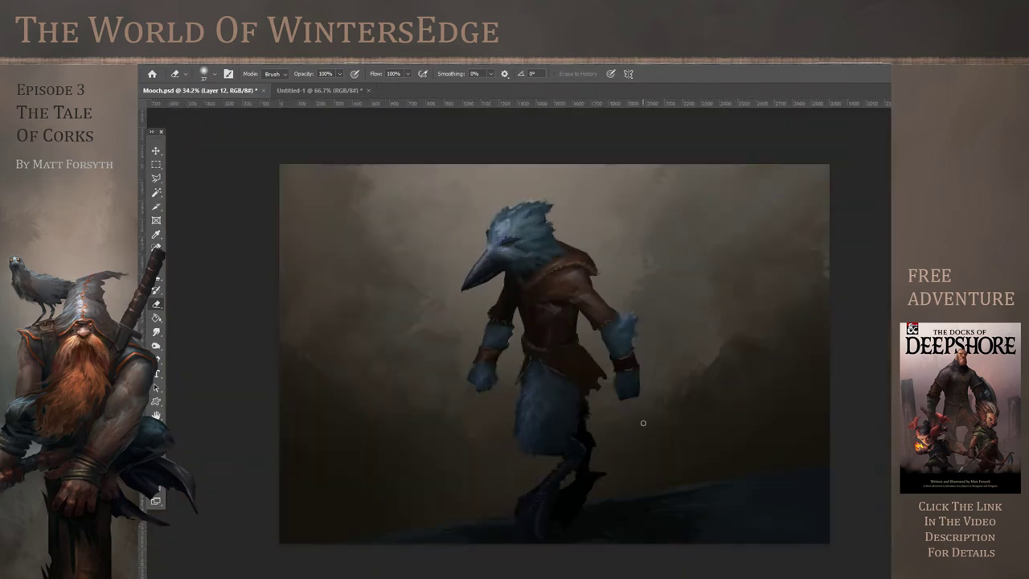
pyautogui.hotkey('ctrl', 'z')
pyautogui.hotkey('ctrl', 's')
# Brighten the crow on Layer 11 with a Levels adjustment
pyautogui.click(199, 63)
pyautogui.moveTo(232, 85)
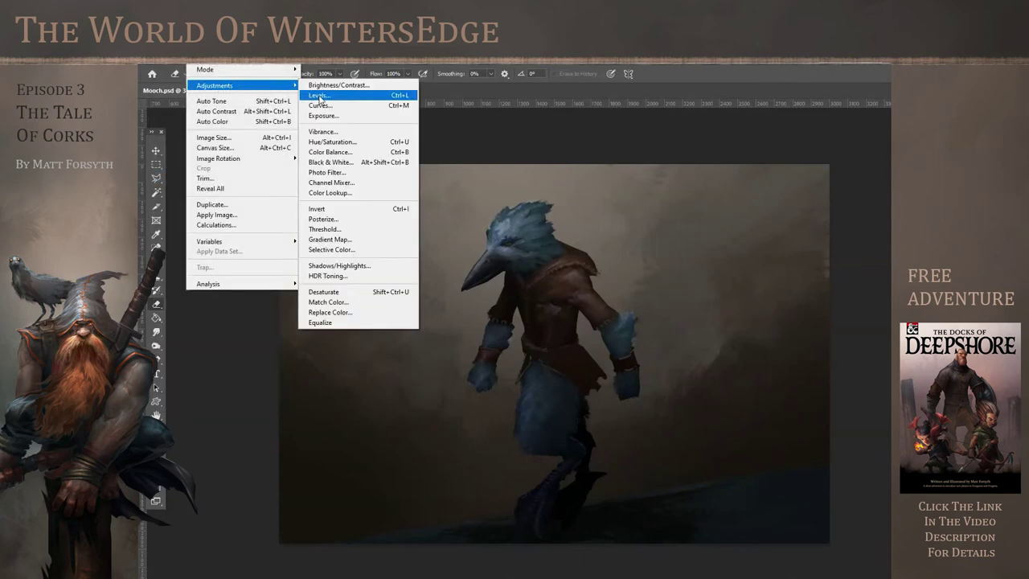
pyautogui.click(320, 96)
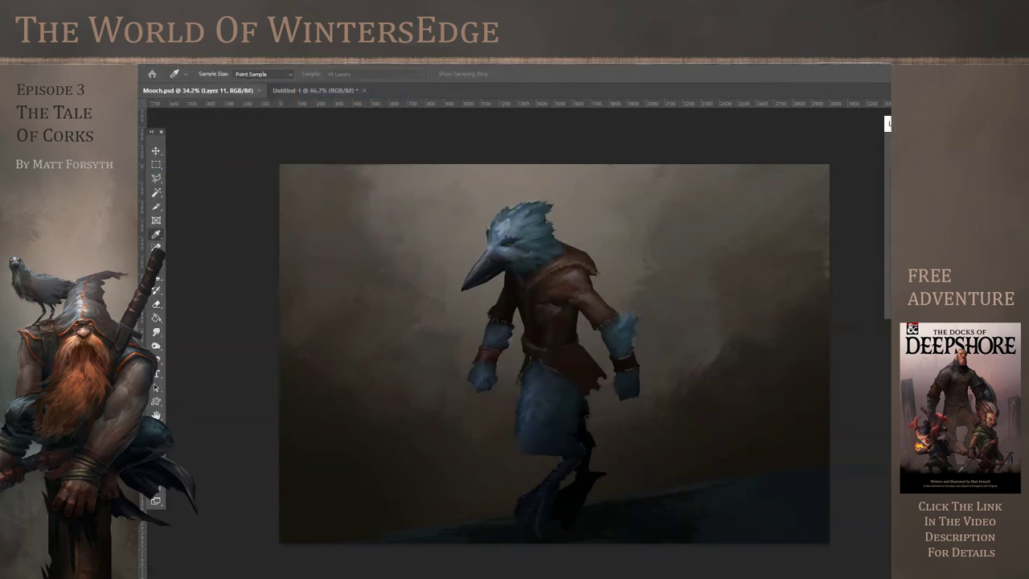
pyautogui.press('Return')
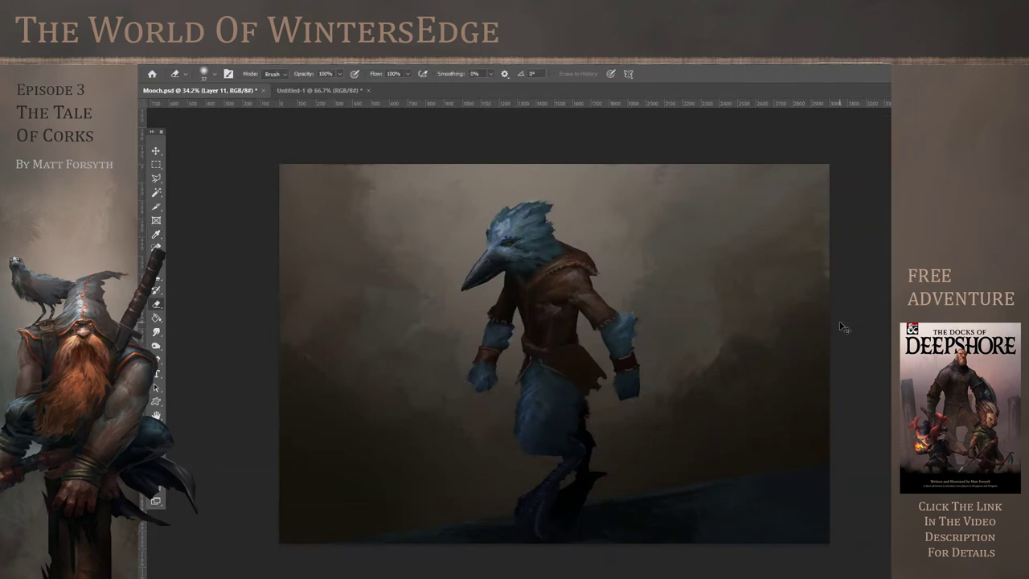
# Load the crow's outline as a selection and paint dark shading over the lower tunic and thigh on Layer 15 with a 275 px soft brush
pyautogui.scroll(-5, 438, 370)
pyautogui.scroll(10, 535, 319)
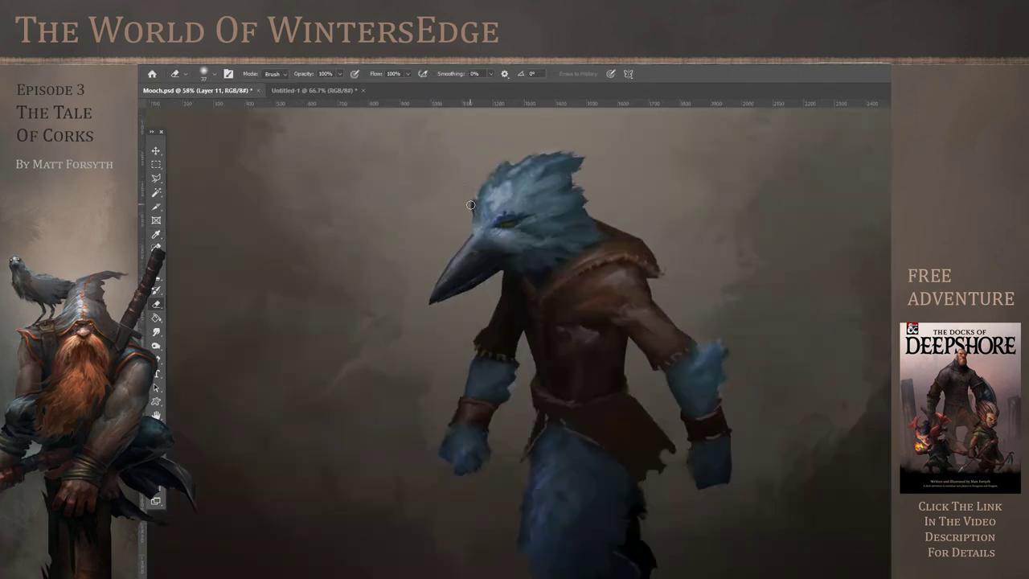
pyautogui.scroll(-3, 471, 204)
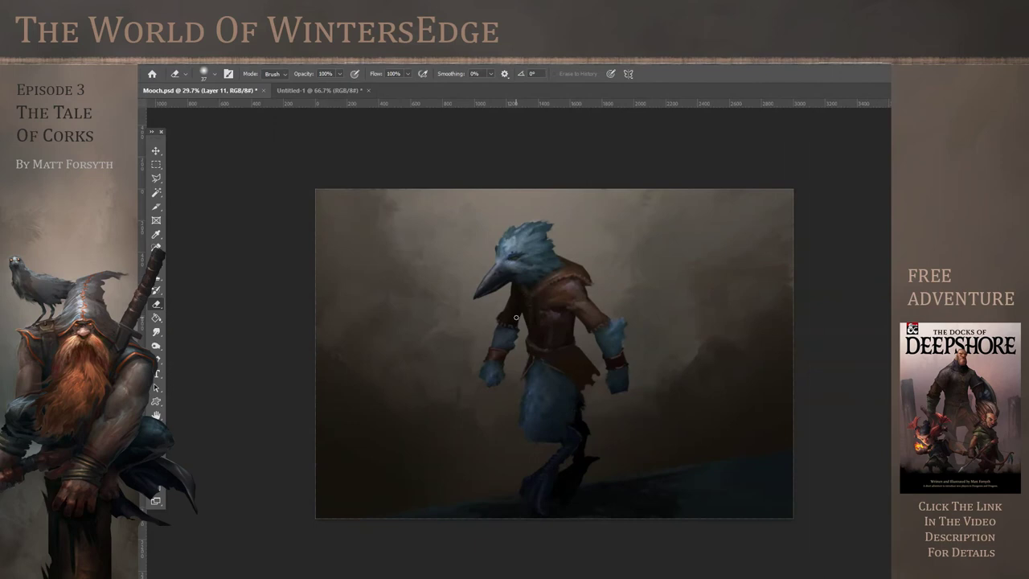
pyautogui.scroll(2, 537, 308)
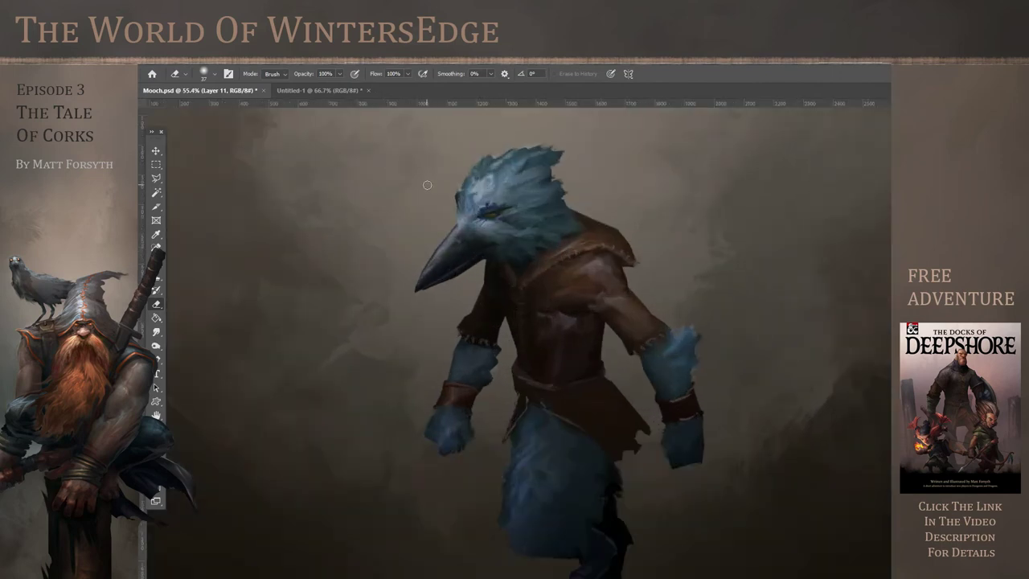
pyautogui.scroll(-1, 520, 241)
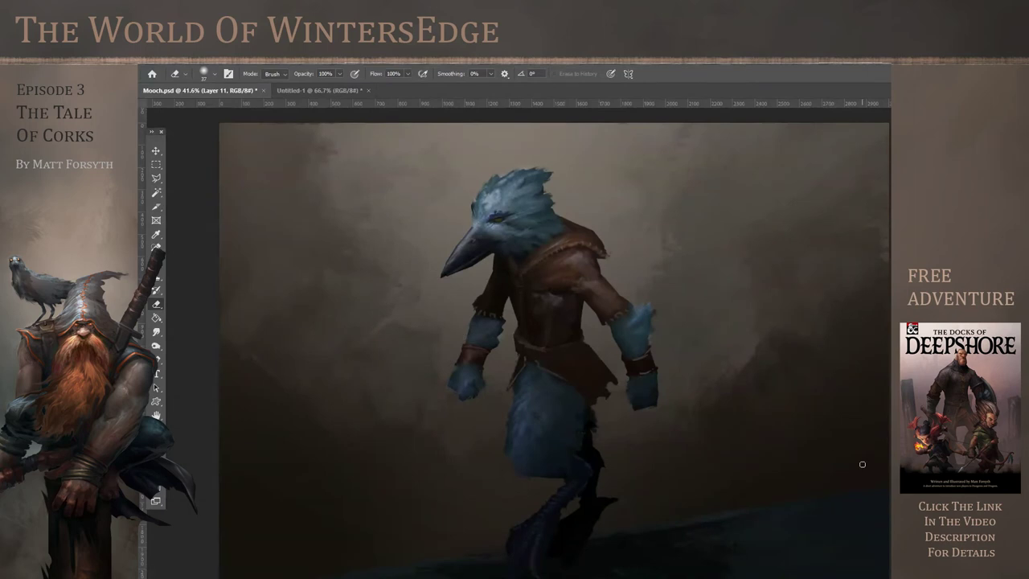
pyautogui.keyDown('ctrl'); pyautogui.click(912, 475); pyautogui.keyUp('ctrl')
pyautogui.press('b')
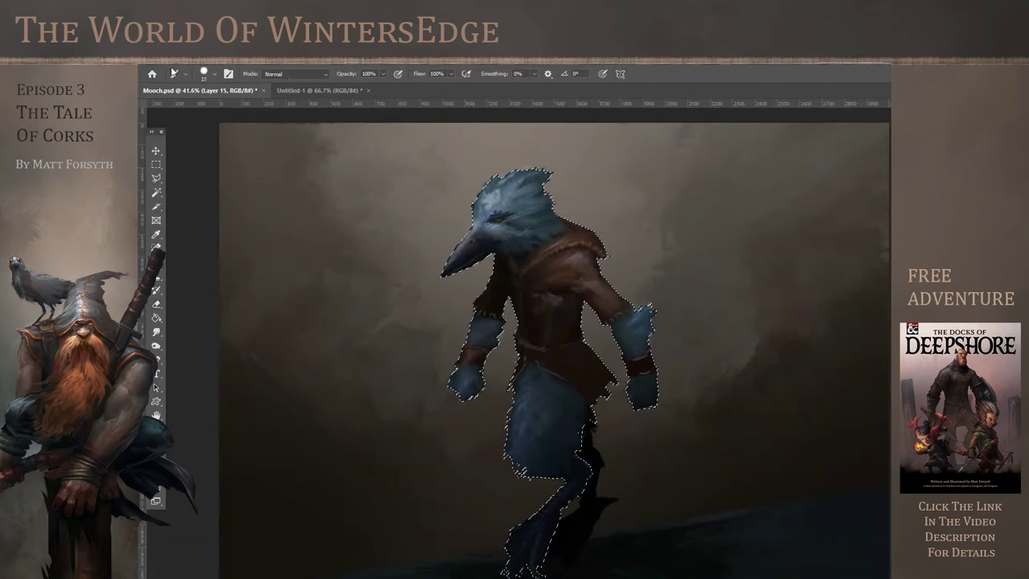
pyautogui.click(200, 76)
pyautogui.click(227, 288)
pyautogui.moveTo(501, 464); pyautogui.dragTo(604, 441)
pyautogui.moveTo(599, 379); pyautogui.dragTo(618, 417)
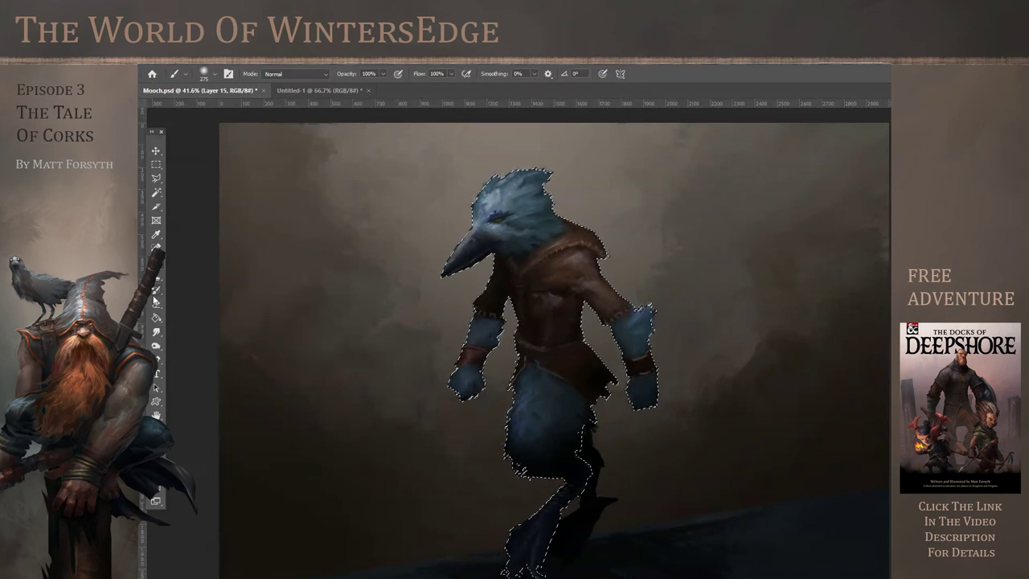
# Smudge the dark shading on the thigh into feather texture with a 78 px textured brush at 100% strength and drop the selection
pyautogui.click(157, 332)
pyautogui.click(207, 76)
pyautogui.click(232, 172)
pyautogui.click(691, 81)
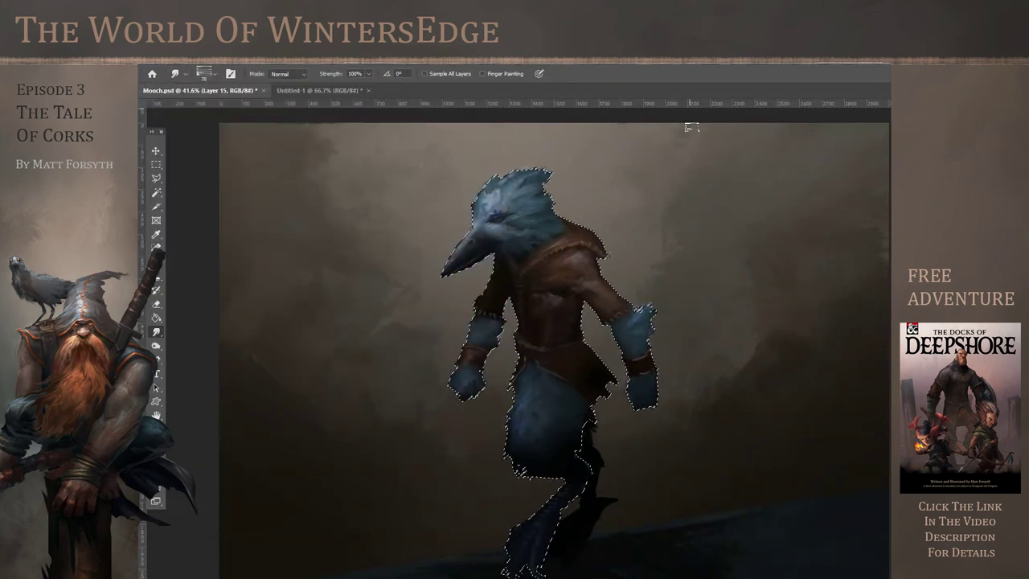
pyautogui.scroll(2, 654, 399)
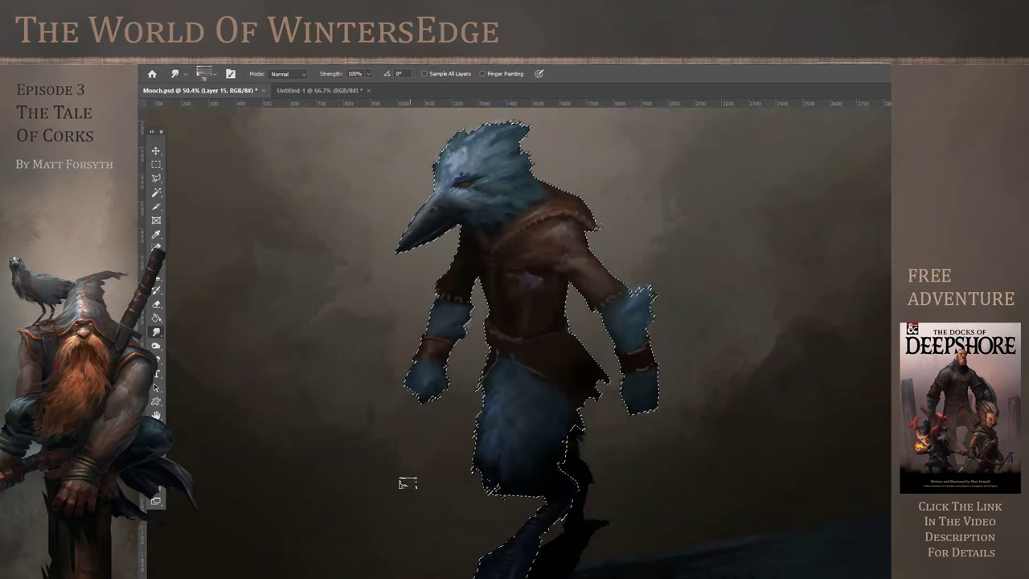
pyautogui.hotkey('ctrl', 'd')
pyautogui.press('m')
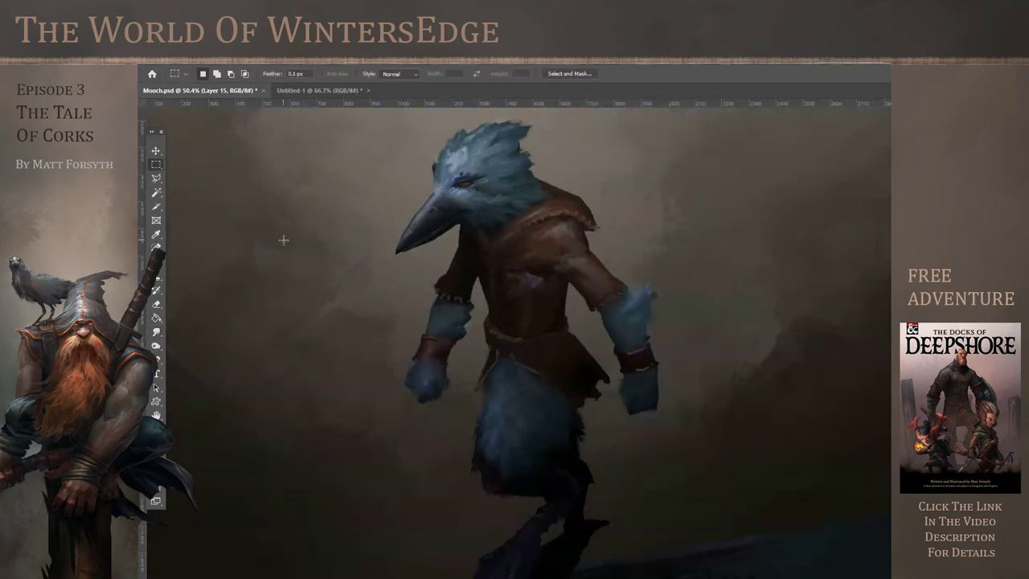
pyautogui.scroll(-3, 687, 359)
pyautogui.scroll(-1, 481, 418)
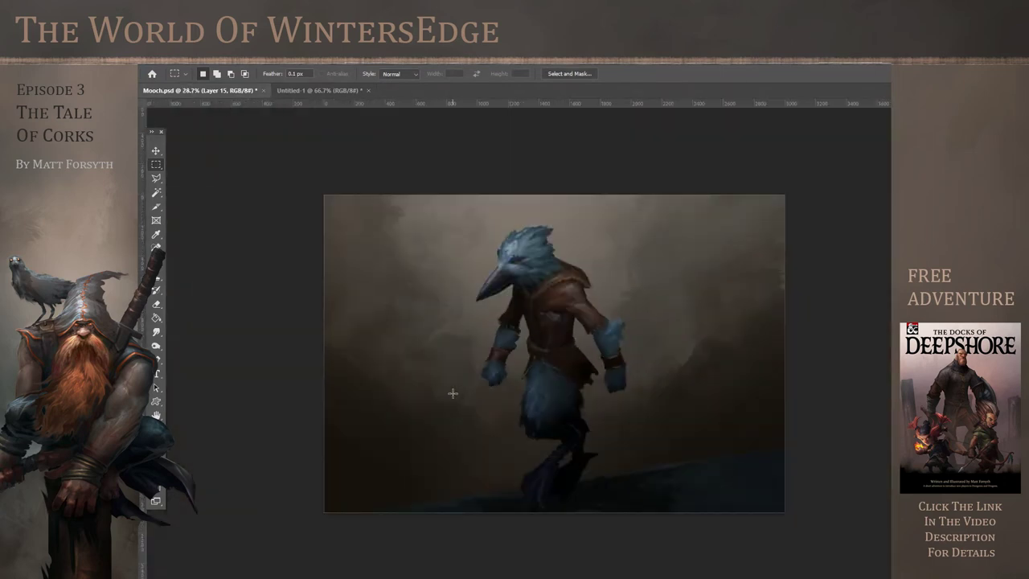
# Set the foreground colour to a muted green (RGB 110, 146, 104) and reselect the crow's outline on Layer 16
pyautogui.scroll(8, 486, 241)
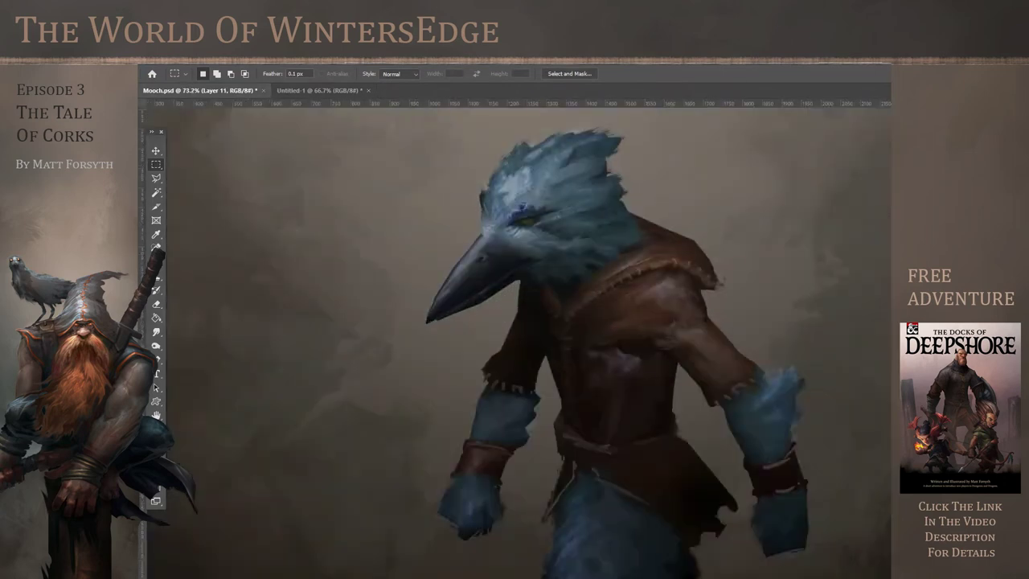
pyautogui.click(154, 461)
pyautogui.click(821, 356)
pyautogui.click(712, 322)
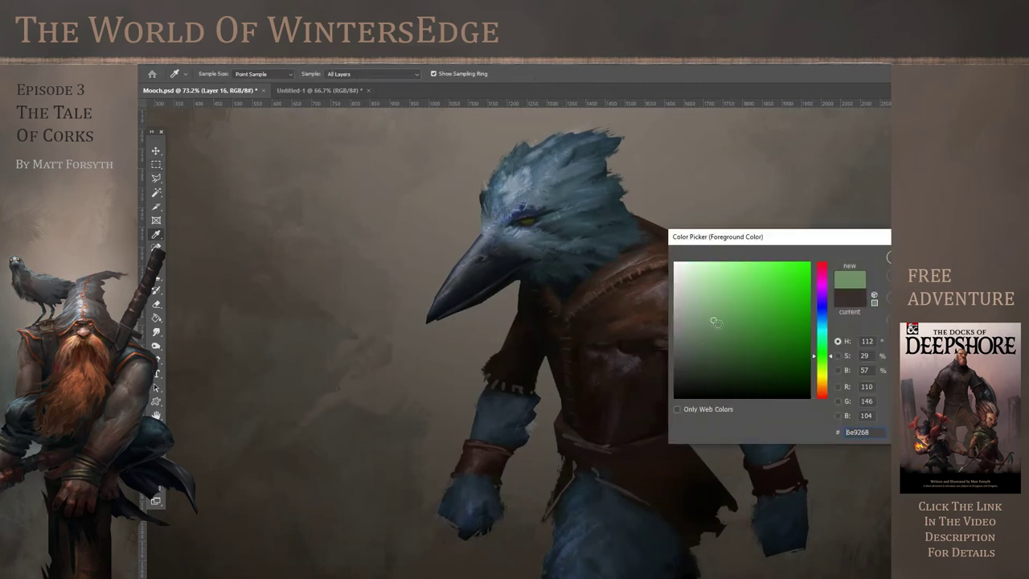
pyautogui.press('Return')
pyautogui.hotkey('ctrl', 'shift', 'd')
# Paint green strokes over the brow, crest tip, both forearms and the front hand with a 58 px textured brush
pyautogui.press('b')
pyautogui.click(214, 73)
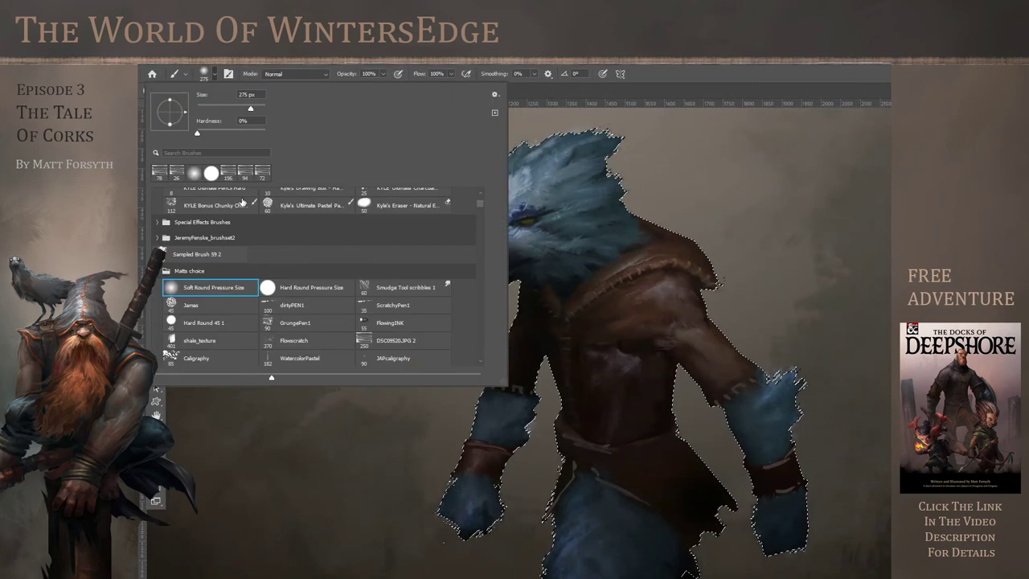
pyautogui.click(687, 73)
pyautogui.moveTo(500, 230); pyautogui.dragTo(609, 198)
pyautogui.moveTo(473, 429); pyautogui.dragTo(492, 386)
pyautogui.moveTo(464, 473); pyautogui.dragTo(455, 502)
pyautogui.moveTo(777, 455)
pyautogui.mouseDown()
pyautogui.moveTo(788, 412)
pyautogui.moveTo(762, 386)
pyautogui.mouseUp()
pyautogui.moveTo(586, 135); pyautogui.dragTo(614, 150)
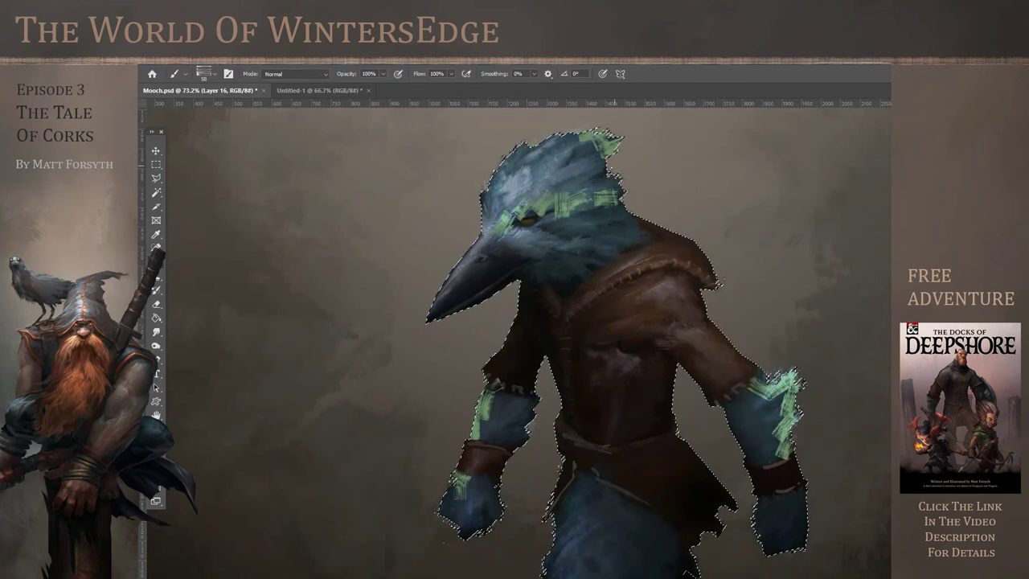
# Smudge the green strokes on the head, forearms and front hand into feathers with a 45 px textured brush at 100% strength
pyautogui.click(156, 332)
pyautogui.click(206, 78)
pyautogui.click(571, 76)
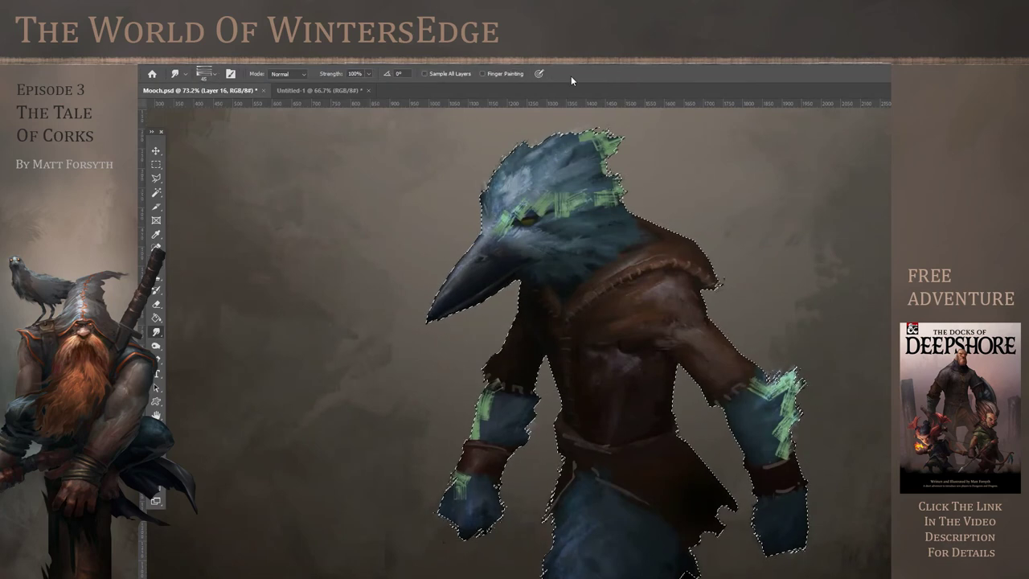
pyautogui.moveTo(582, 201); pyautogui.dragTo(597, 208)
pyautogui.moveTo(603, 154); pyautogui.dragTo(588, 142)
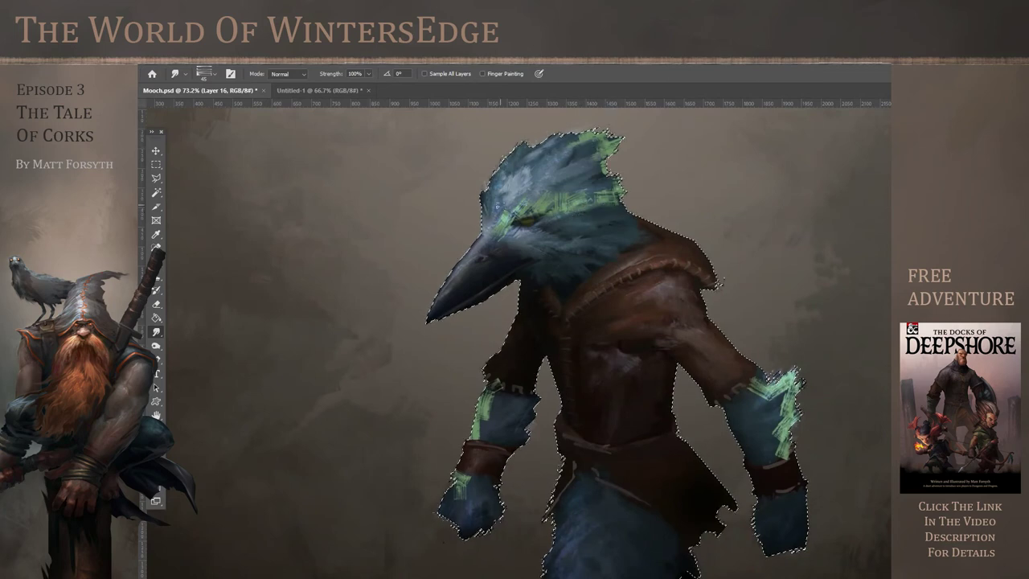
pyautogui.moveTo(491, 412); pyautogui.dragTo(485, 394)
pyautogui.moveTo(467, 481); pyautogui.dragTo(459, 497)
pyautogui.moveTo(756, 383); pyautogui.dragTo(786, 457)
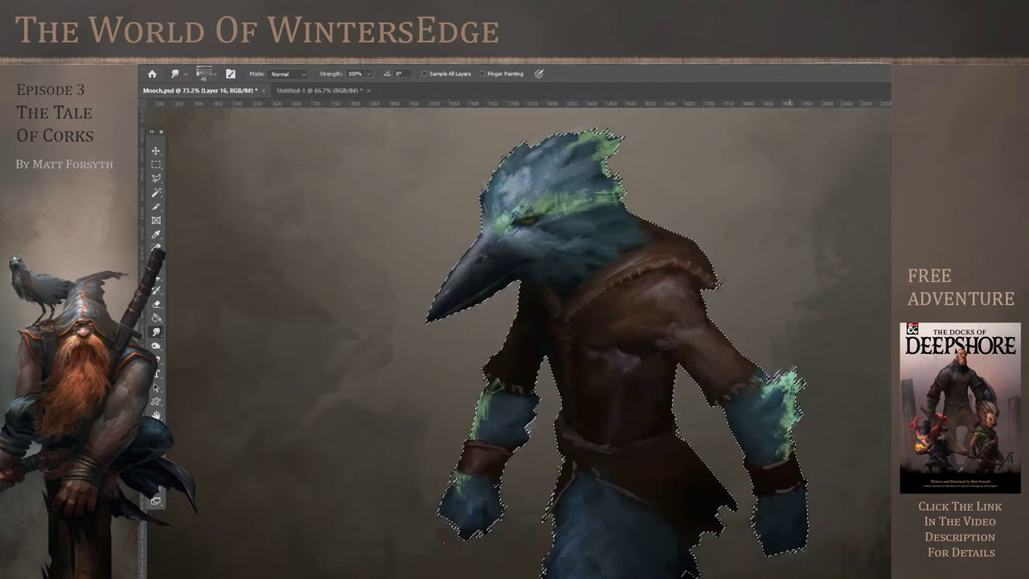
# Drop the selection and cycle through Layer 16's blending modes to merge the green with the blue feathers
pyautogui.scroll(-2, 427, 136)
pyautogui.press('m')
pyautogui.click(362, 171)
pyautogui.scroll(-1, 667, 334)
pyautogui.hotkey('shift', '+')
pyautogui.hotkey('shift', '+')
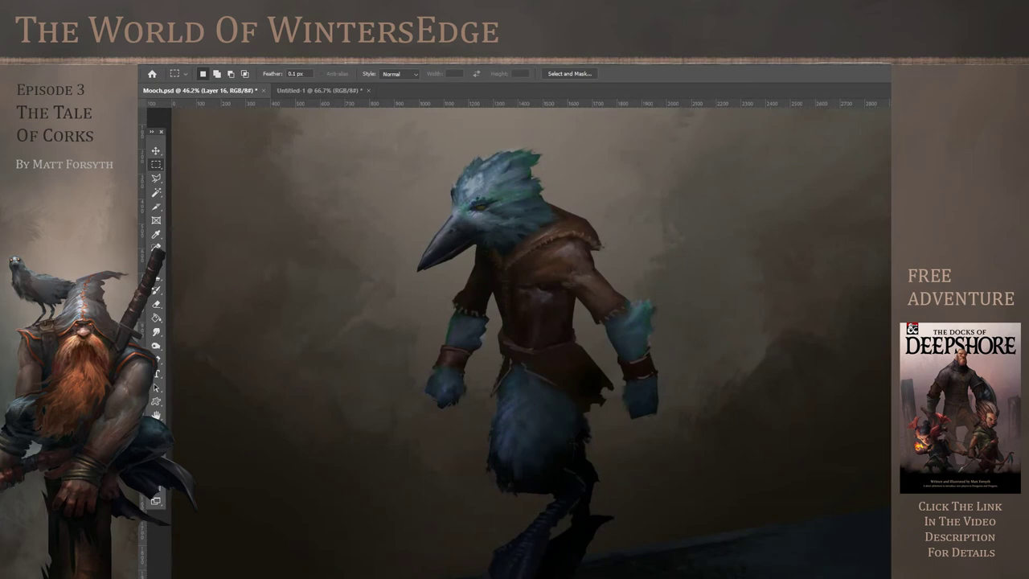
pyautogui.hotkey('shift', '+')
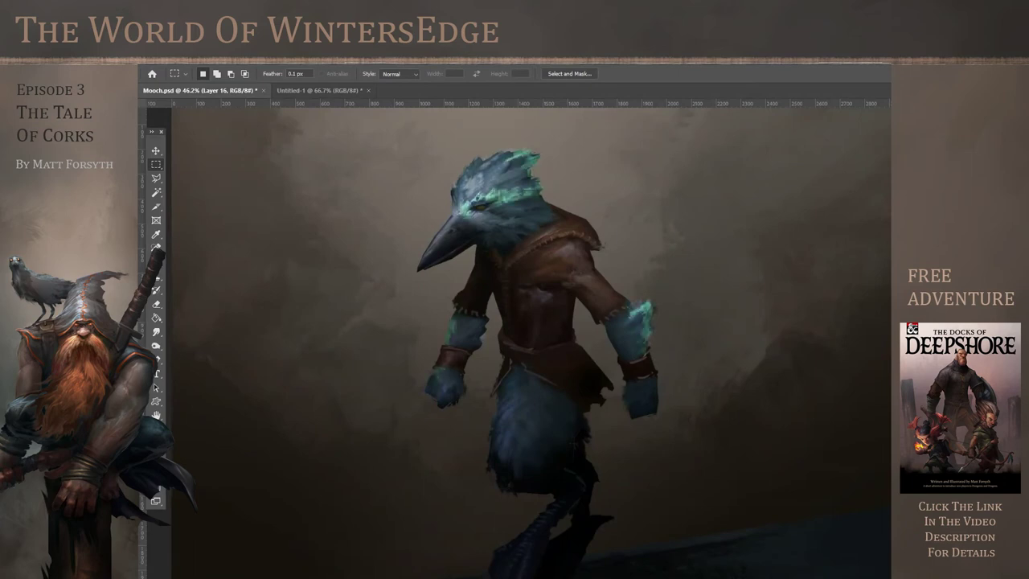
pyautogui.hotkey('shift', '+')
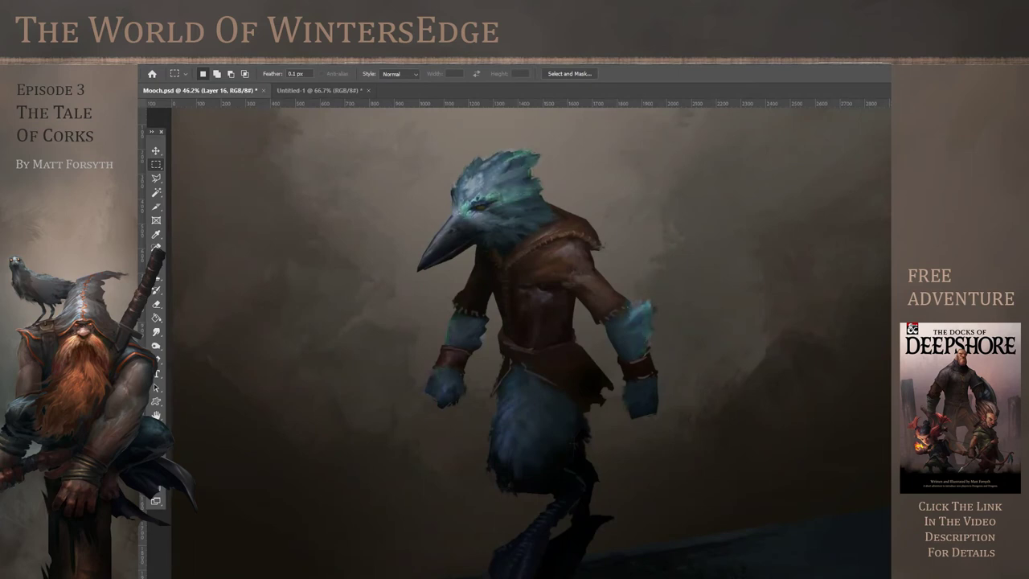
pyautogui.scroll(-3, 663, 370)
pyautogui.scroll(6, 519, 303)
pyautogui.scroll(-1, 543, 324)
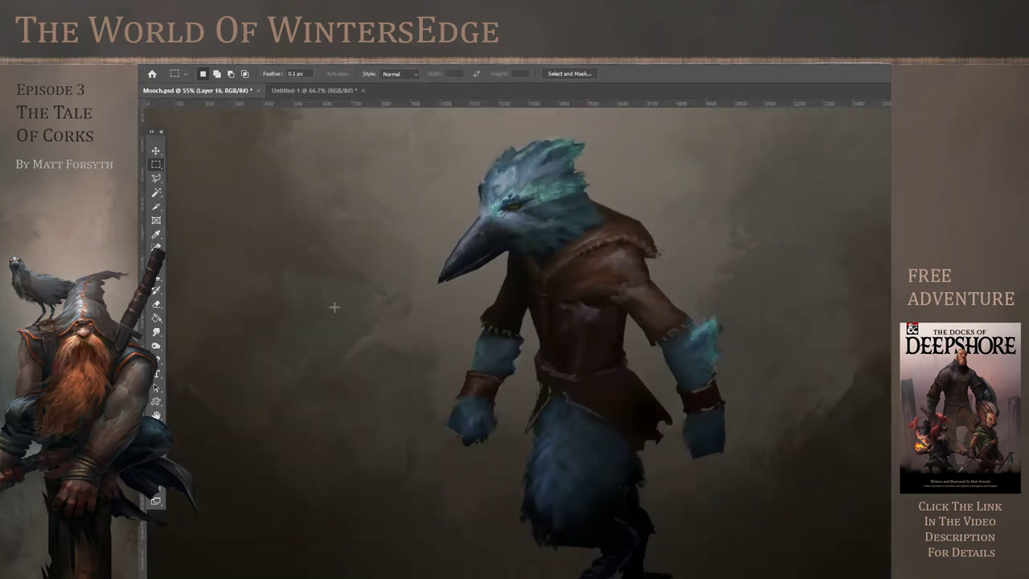
# Soften the green on the crest and brow of Layer 16 with a large soft eraser, comparing before and after
pyautogui.press('e')
pyautogui.click(215, 74)
pyautogui.moveTo(224, 108); pyautogui.dragTo(246, 108)
pyautogui.click(562, 191)
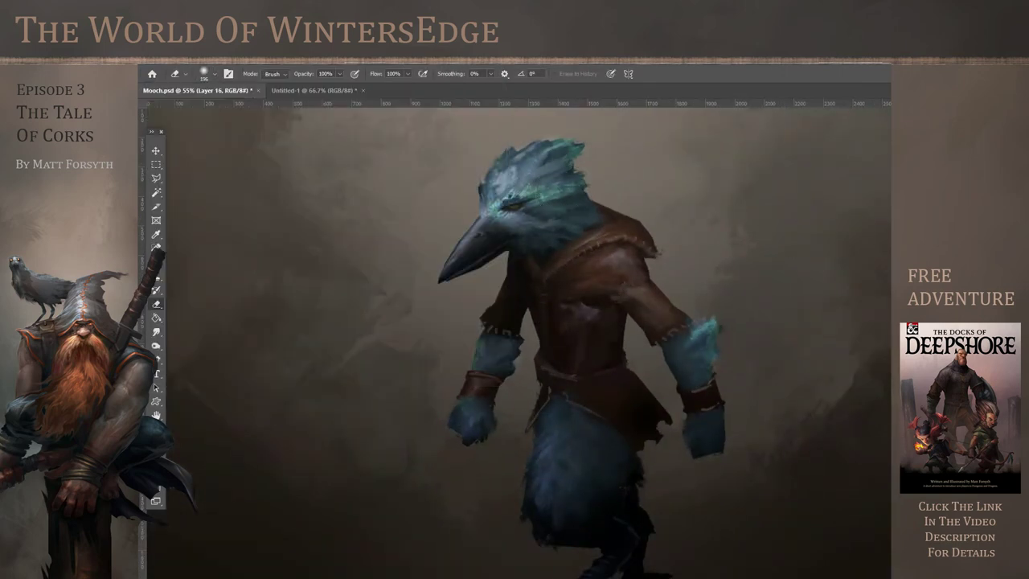
pyautogui.moveTo(569, 152); pyautogui.dragTo(527, 195)
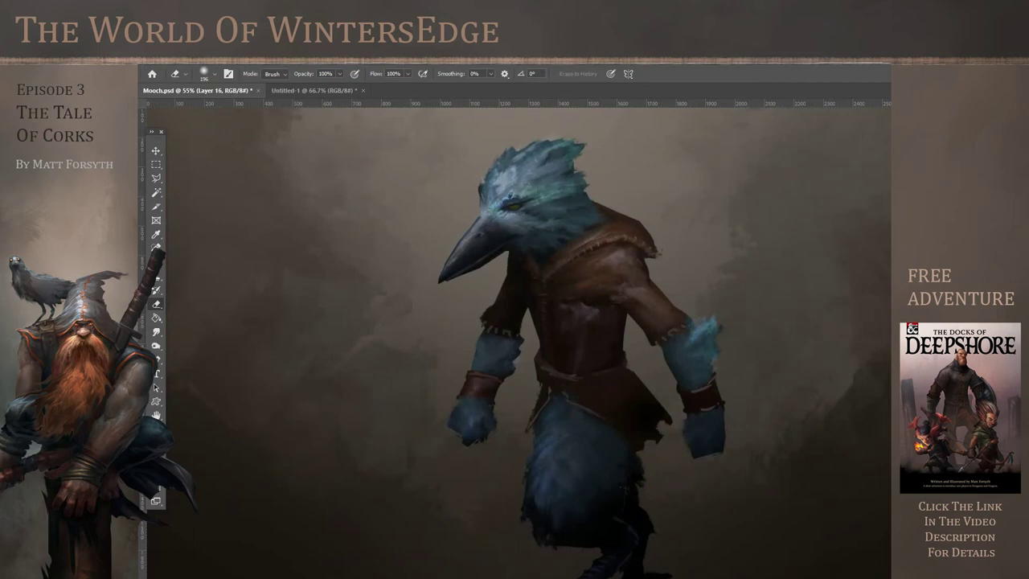
pyautogui.hotkey('ctrl', 'z')
pyautogui.hotkey('ctrl', 'shift', 'z')
pyautogui.scroll(-2, 555, 289)
pyautogui.scroll(-1, 514, 467)
pyautogui.scroll(6, 498, 209)
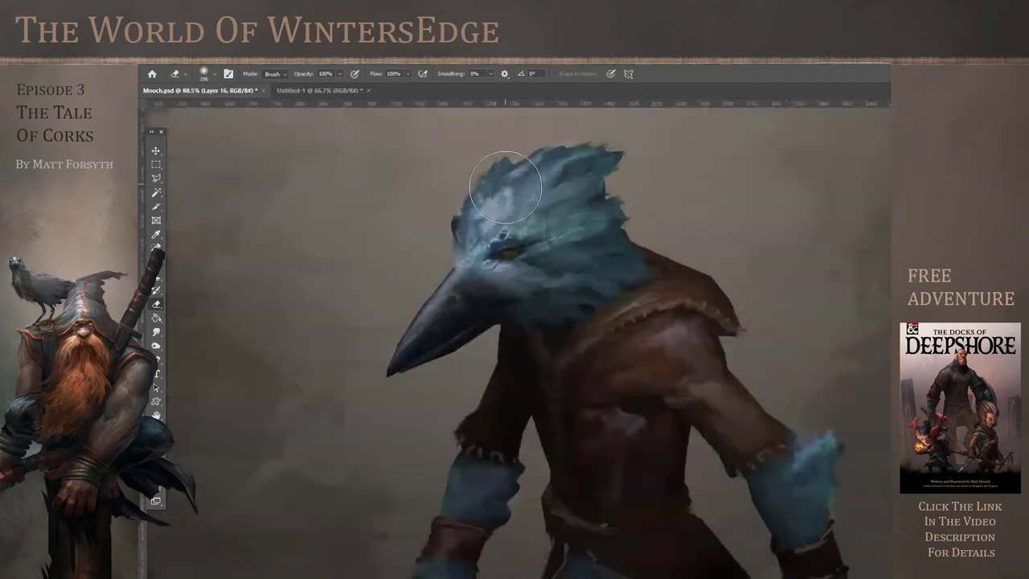
# Tint the beak green on Layer 17 with a 306 px soft round brush inside the crow selection, and deselect
pyautogui.scroll(-2, 829, 346)
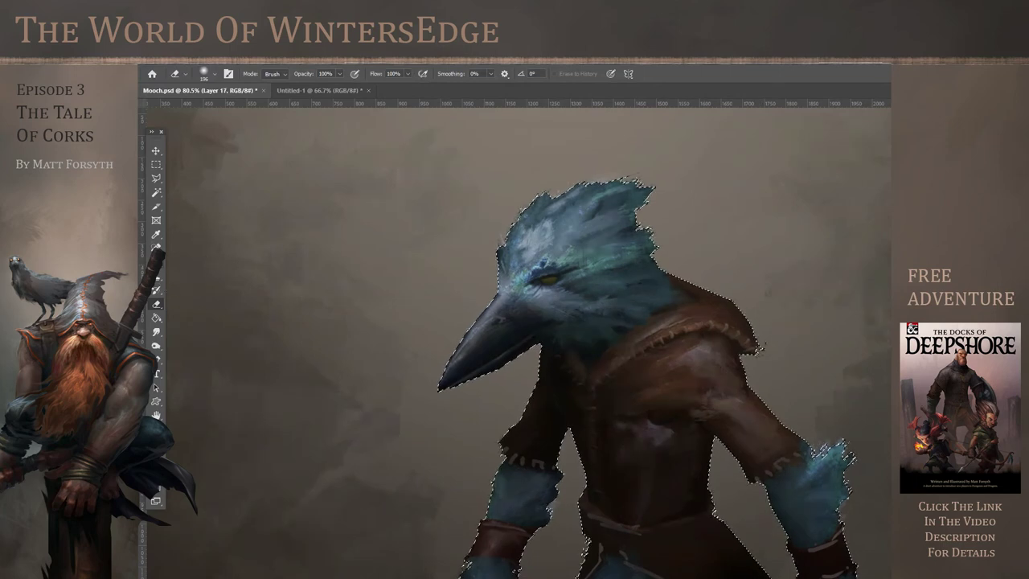
pyautogui.click(215, 74)
pyautogui.click(211, 288)
pyautogui.moveTo(217, 108); pyautogui.dragTo(253, 108)
pyautogui.moveTo(451, 265); pyautogui.dragTo(435, 401)
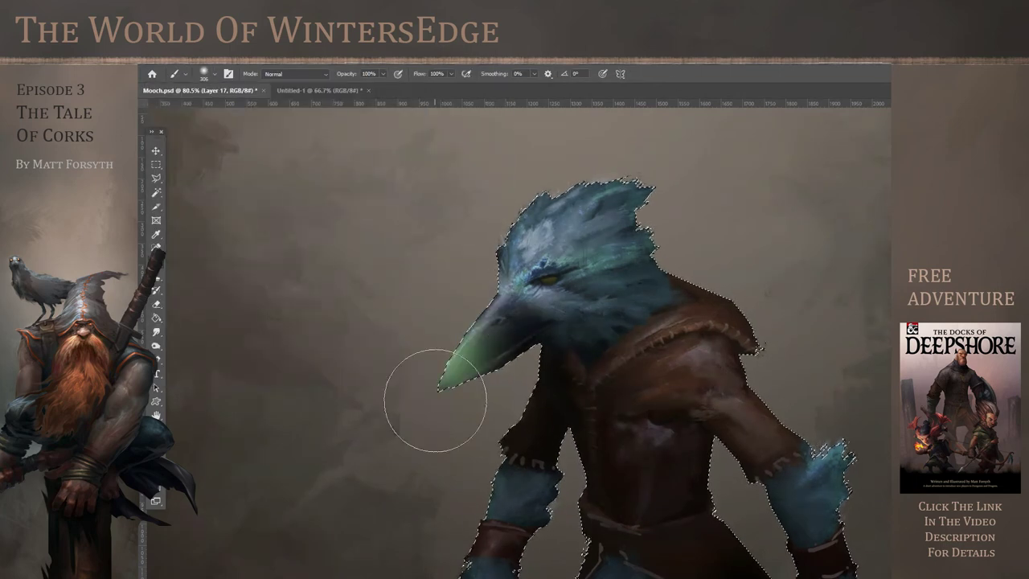
pyautogui.click(156, 164)
pyautogui.hotkey('ctrl', 'd')
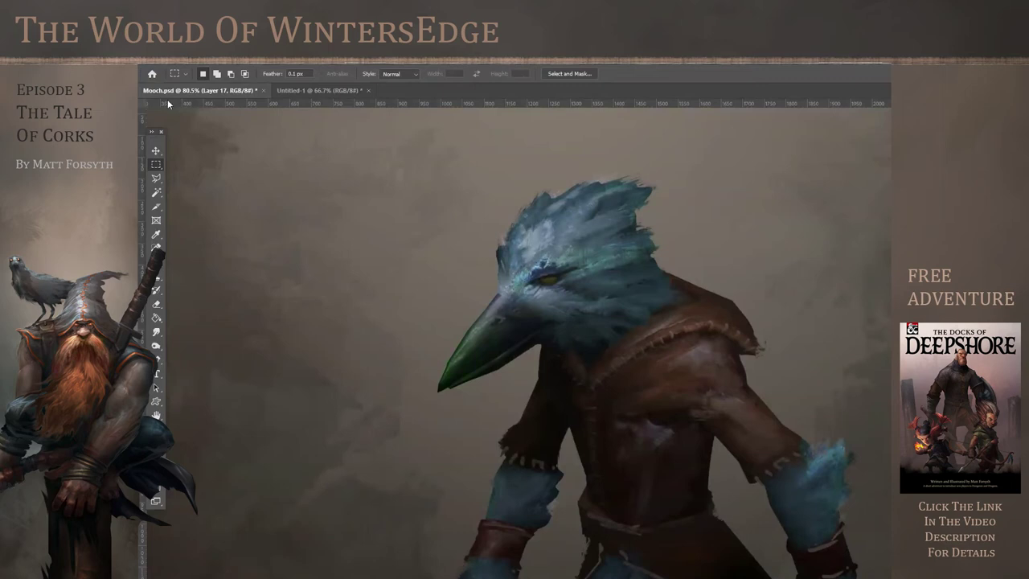
pyautogui.scroll(-8, 616, 260)
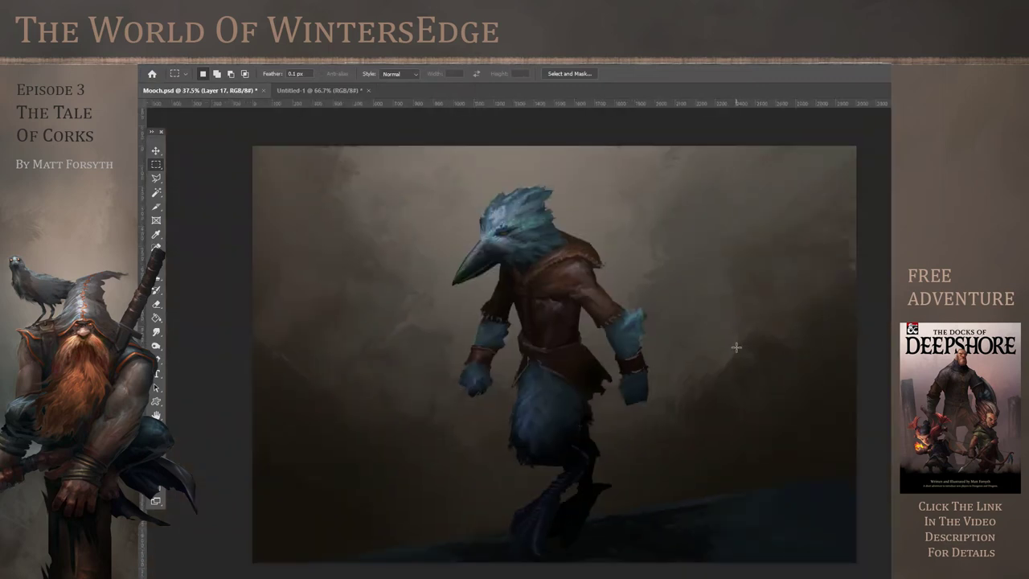
# Paint fine feather highlights across the head and beak base on Layer 16 with a 23 px textured brush
pyautogui.scroll(3, 488, 217)
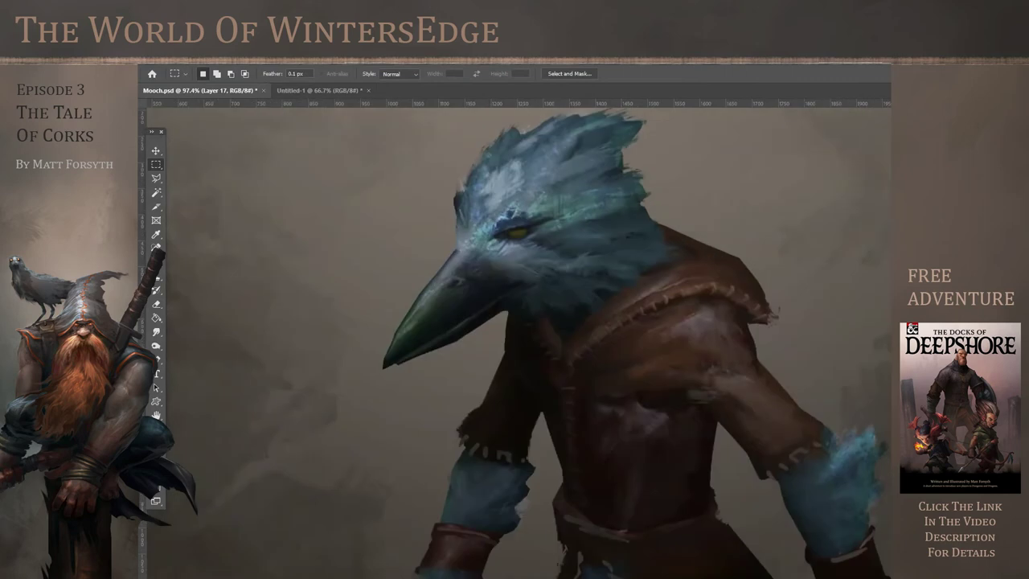
pyautogui.press('b')
pyautogui.click(211, 73)
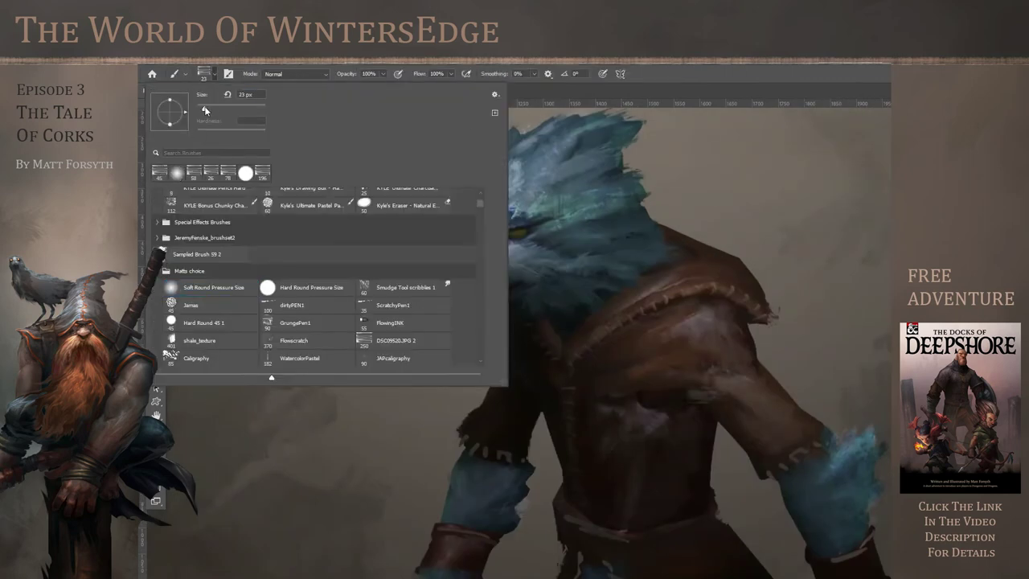
pyautogui.click(517, 199)
pyautogui.moveTo(520, 201)
pyautogui.mouseDown()
pyautogui.moveTo(558, 163)
pyautogui.moveTo(605, 153)
pyautogui.mouseUp()
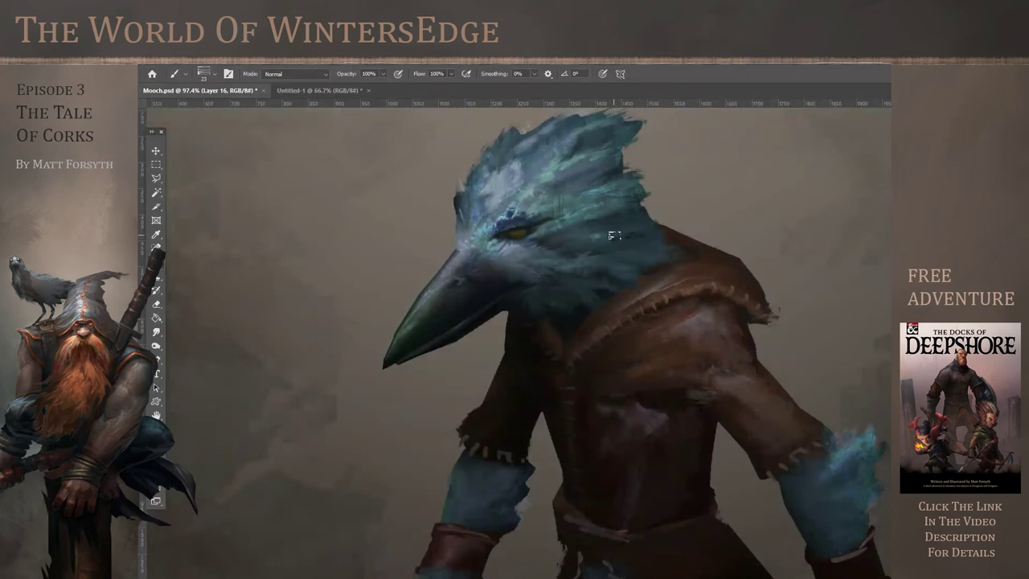
pyautogui.moveTo(522, 167); pyautogui.dragTo(531, 155)
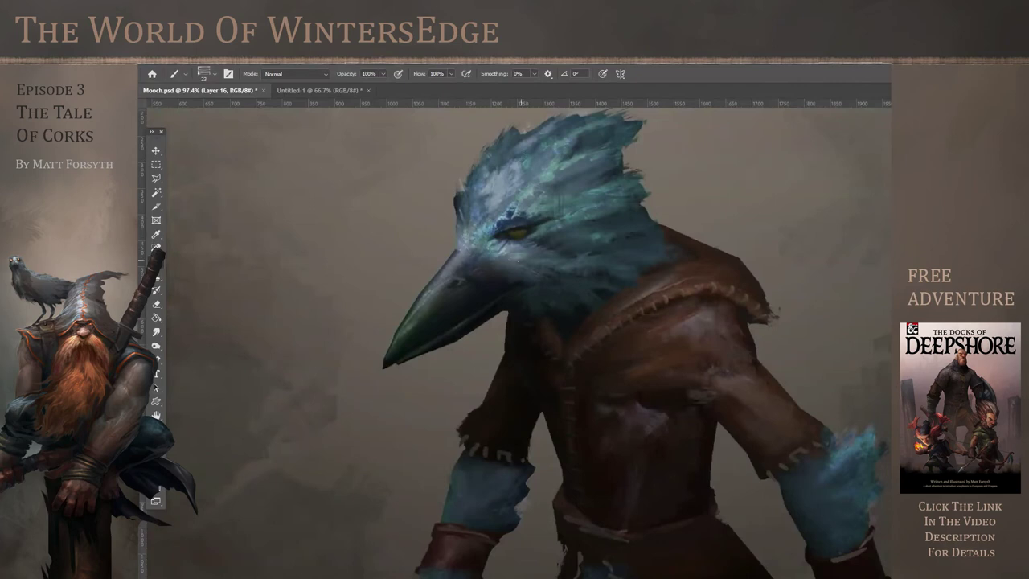
pyautogui.moveTo(462, 255)
pyautogui.mouseDown()
pyautogui.moveTo(434, 285)
pyautogui.moveTo(476, 258)
pyautogui.mouseUp()
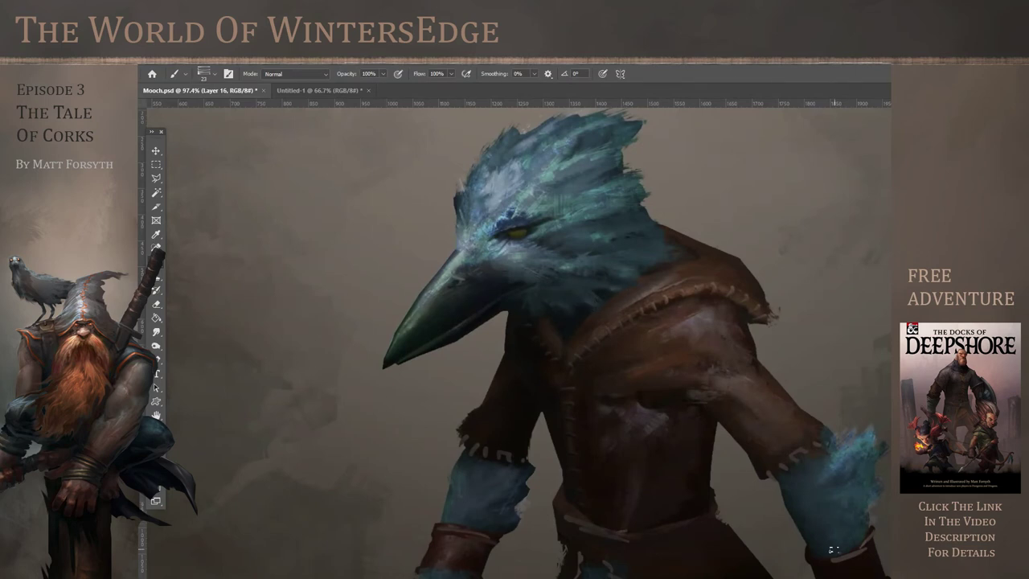
# Switch to a large soft eraser at 36% opacity on Layer 16 and examine the head against the whole figure
pyautogui.moveTo(505, 234); pyautogui.dragTo(434, 230)
pyautogui.click(156, 304)
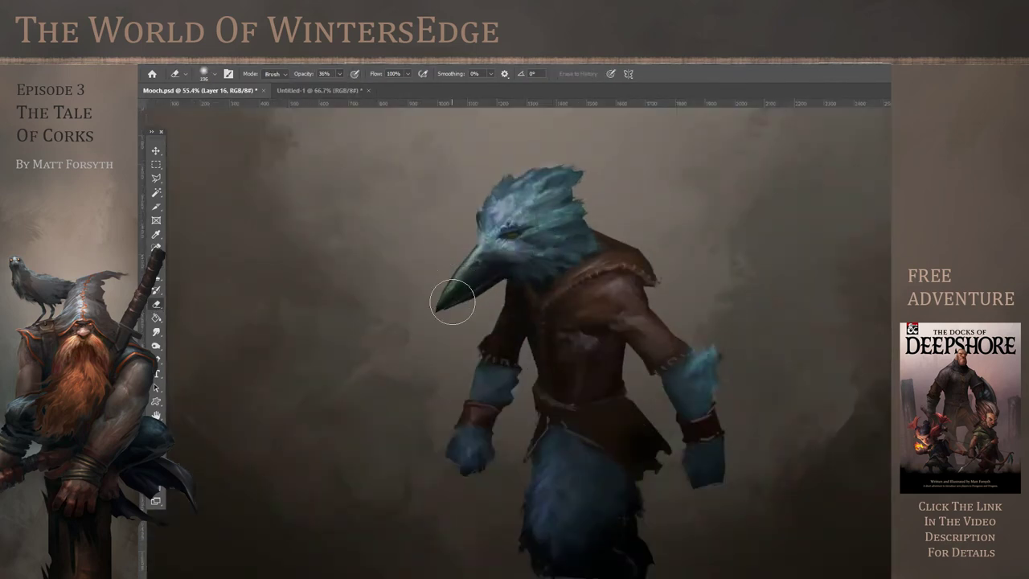
pyautogui.scroll(-2, 503, 256)
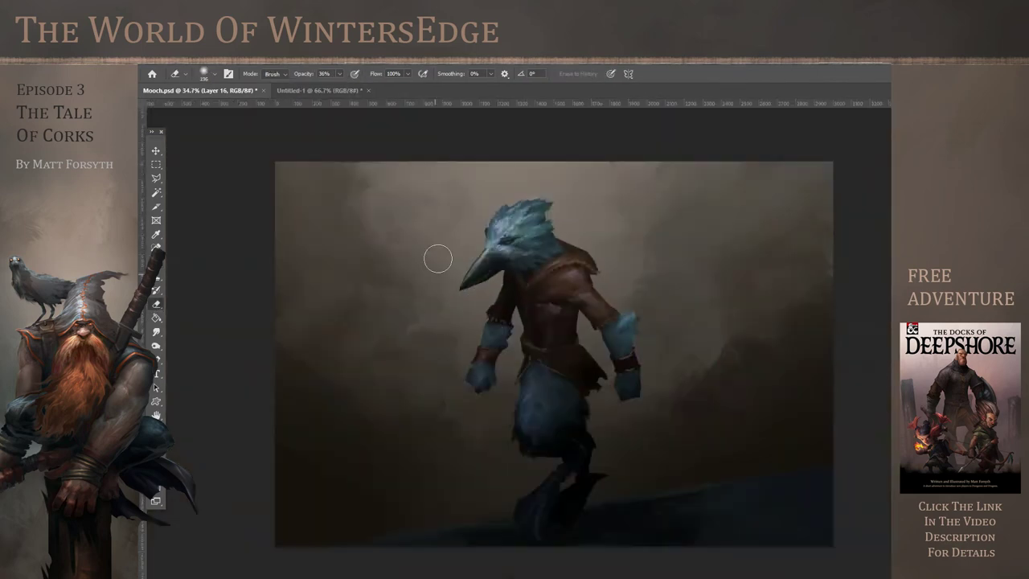
pyautogui.scroll(3, 440, 319)
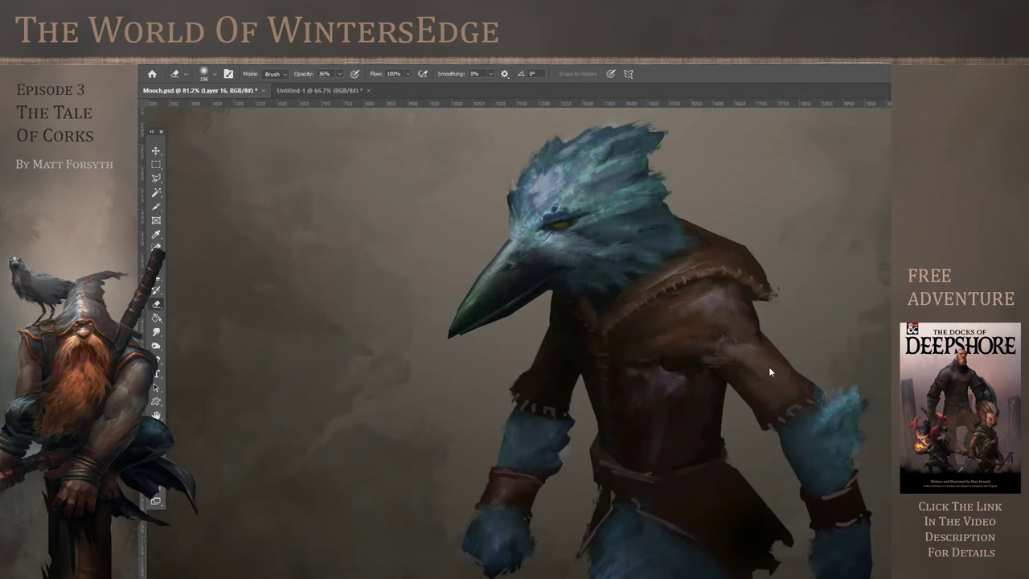
pyautogui.scroll(-3, 705, 369)
# Smudge the painted edges of the figure on Layer 11 with a 45 px textured brush at 100% strength
pyautogui.click(156, 332)
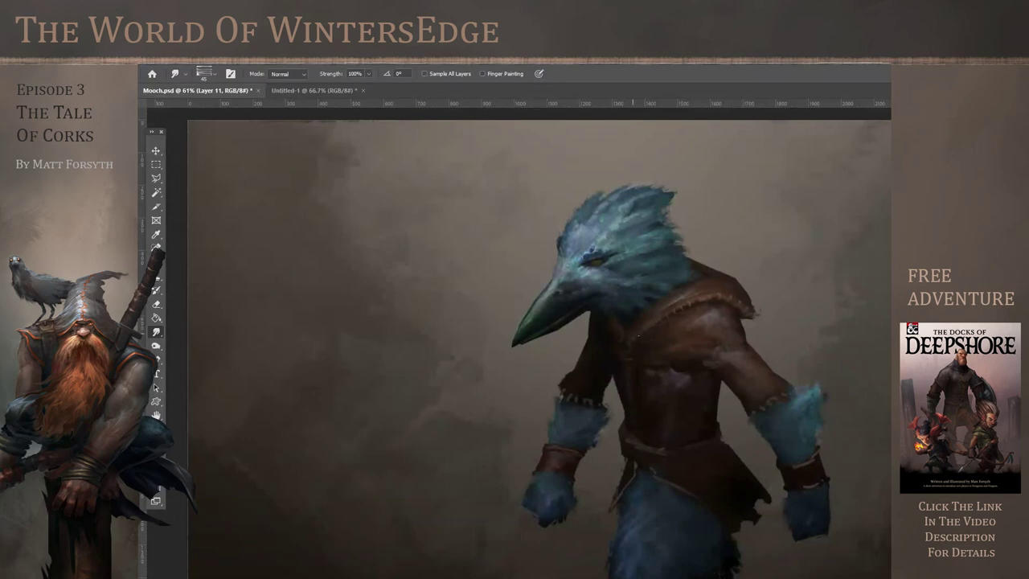
pyautogui.scroll(-8, 618, 332)
pyautogui.scroll(6, 617, 346)
pyautogui.scroll(-3, 739, 367)
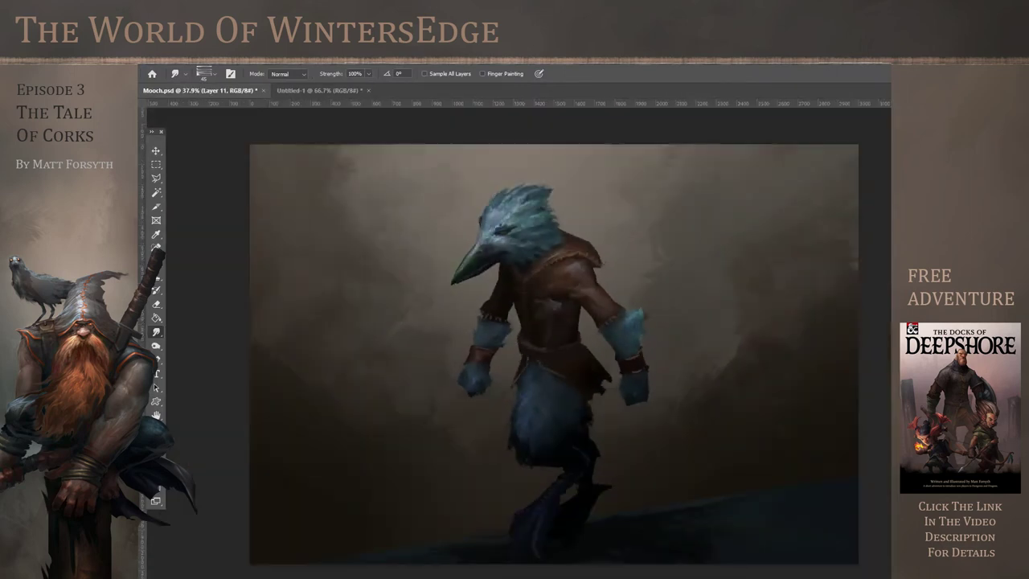
pyautogui.scroll(3, 499, 436)
# Smudge the leather wristband and waist wrap on Layer 11 with a small hard round brush at 100% strength
pyautogui.press('v')
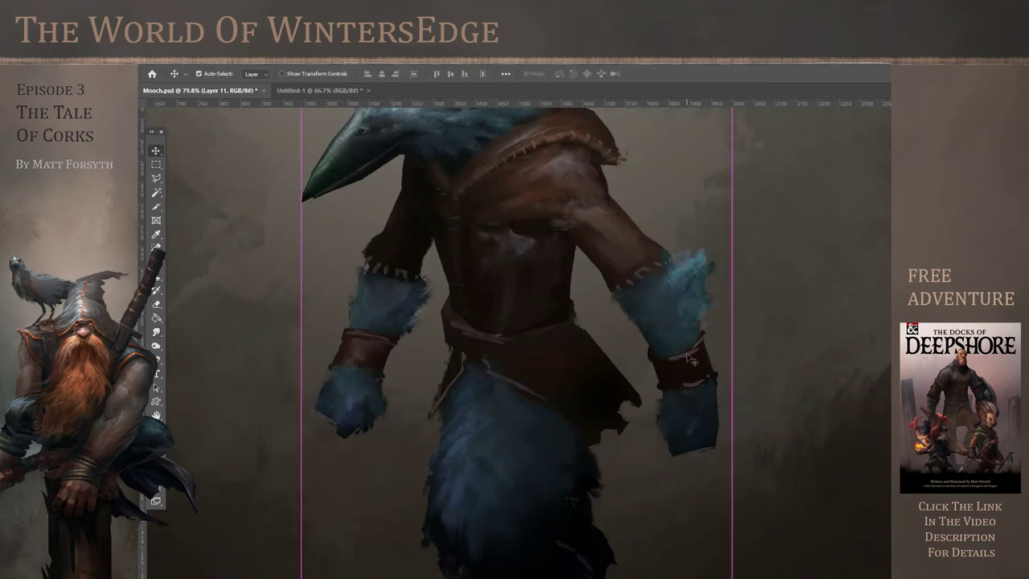
pyautogui.click(156, 332)
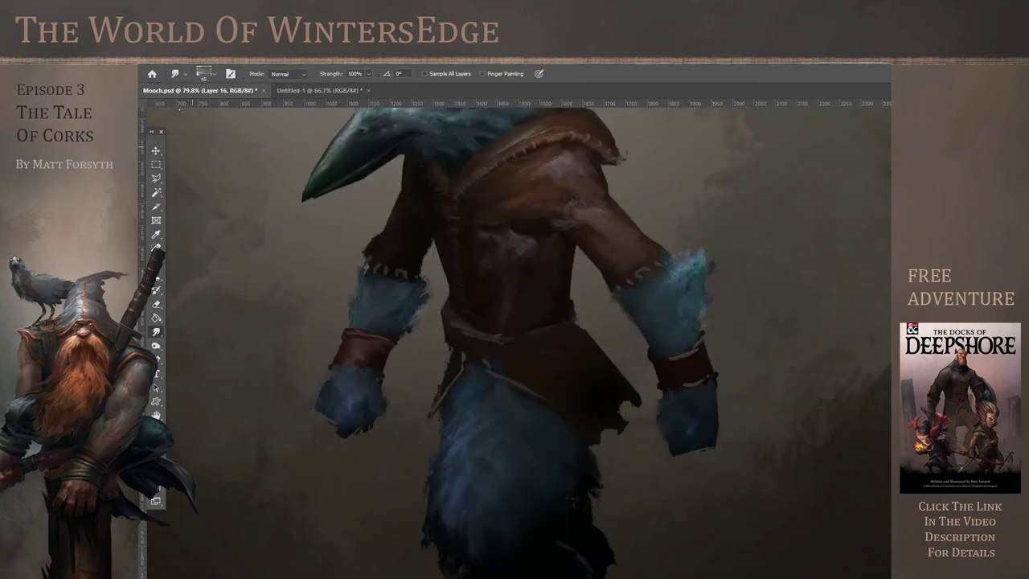
pyautogui.click(214, 74)
pyautogui.click(286, 290)
pyautogui.click(704, 341)
pyautogui.moveTo(686, 384)
pyautogui.mouseDown()
pyautogui.moveTo(697, 381)
pyautogui.moveTo(698, 354)
pyautogui.mouseUp()
pyautogui.moveTo(448, 347); pyautogui.dragTo(544, 351)
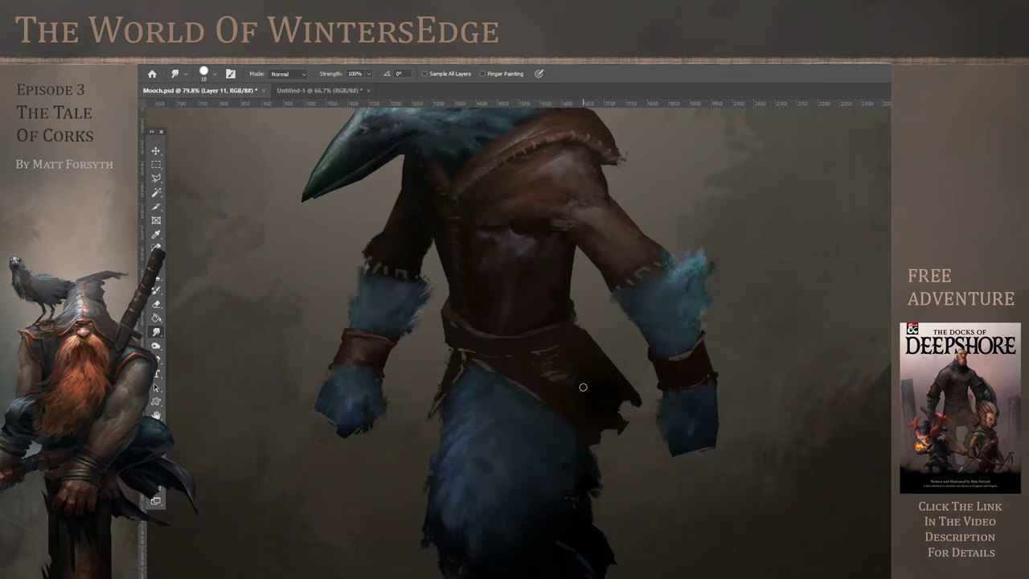
pyautogui.scroll(-3, 579, 390)
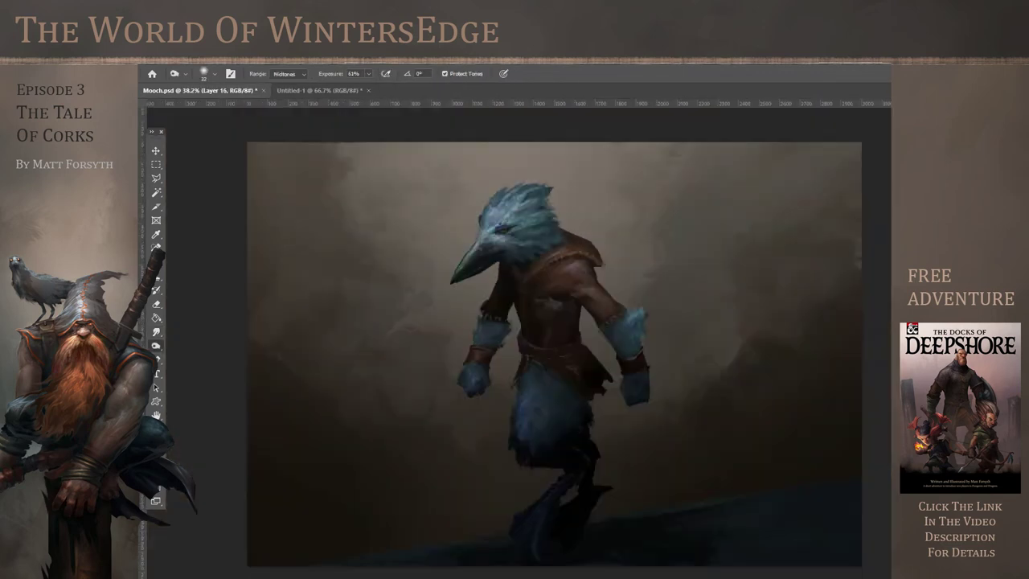
# Shift the hue of Layer 16 so the green tint on the head and forearm feathers turns purple
pyautogui.click(194, 64)
pyautogui.moveTo(219, 85)
pyautogui.click(346, 143)
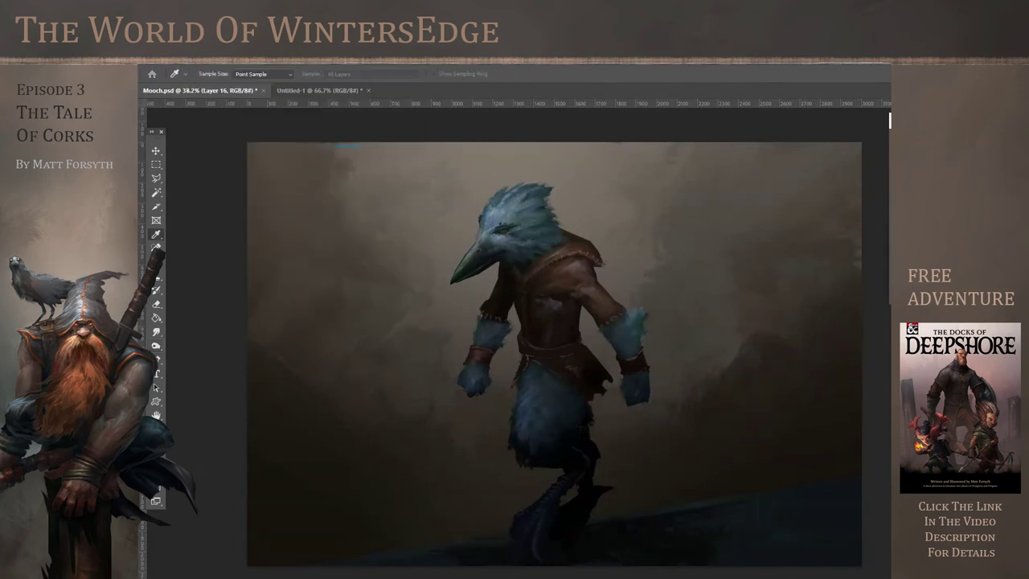
pyautogui.press('Return')
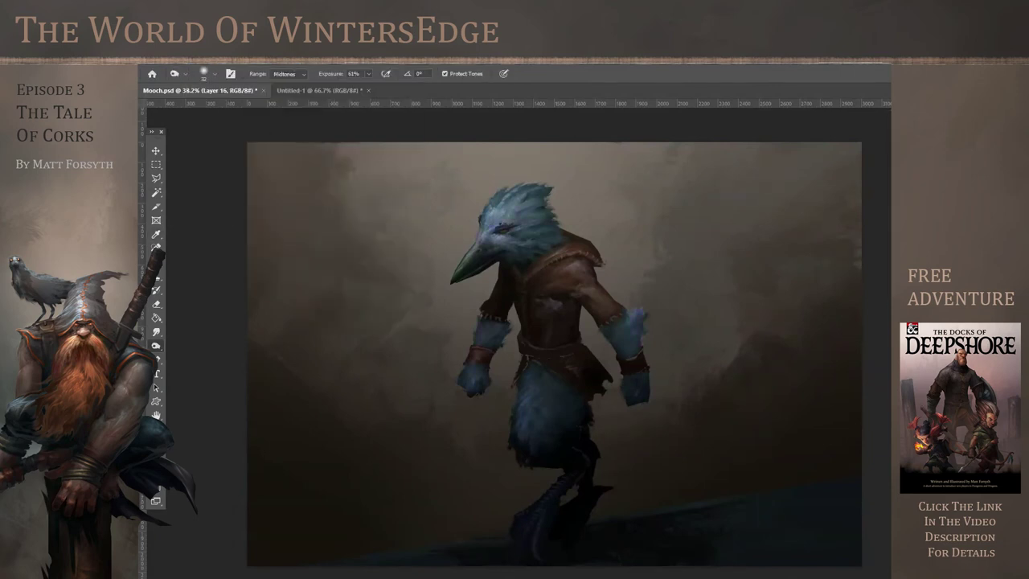
pyautogui.moveTo(523, 290); pyautogui.dragTo(577, 290)
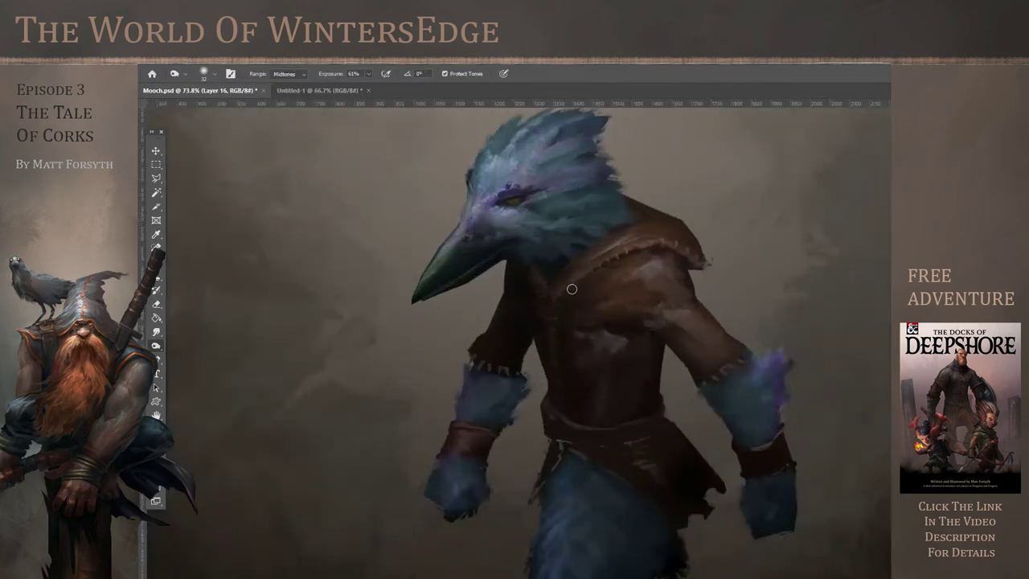
# Shift the hue of Layer 17 so the beak's green tint turns purple
pyautogui.click(194, 64)
pyautogui.moveTo(218, 85)
pyautogui.click(345, 143)
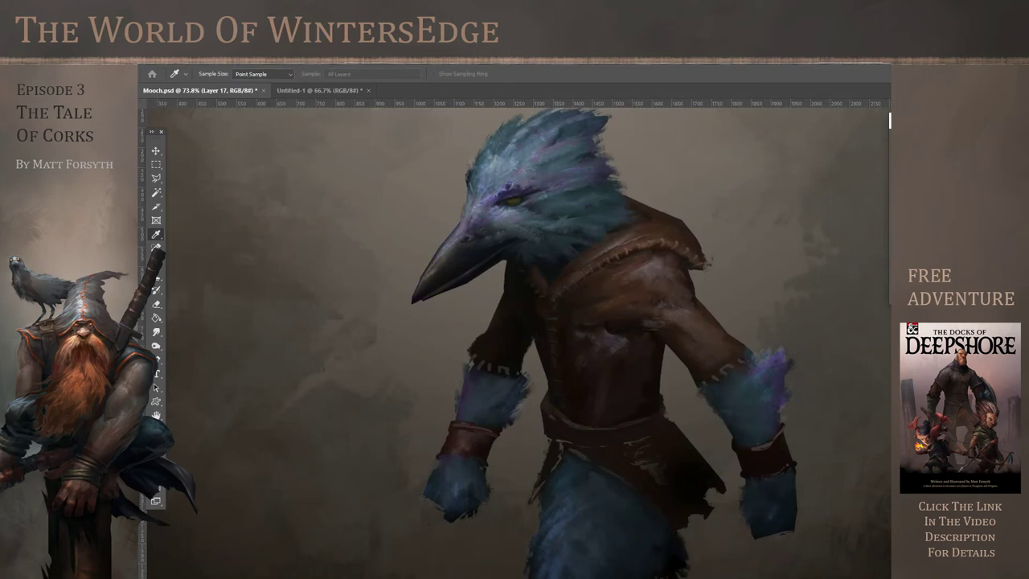
pyautogui.press('Return')
pyautogui.moveTo(772, 245); pyautogui.dragTo(724, 250)
pyautogui.moveTo(876, 334); pyautogui.dragTo(795, 338)
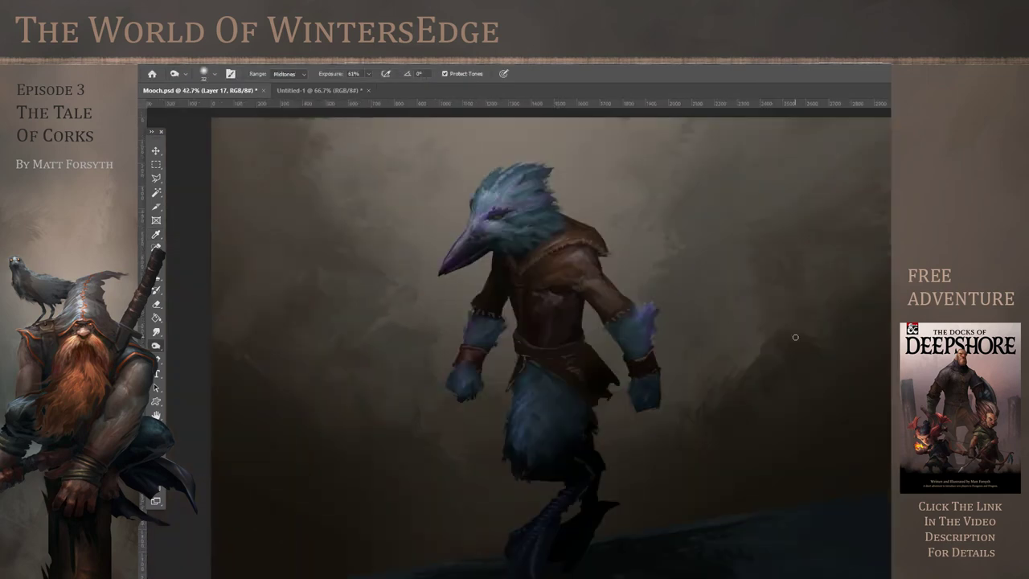
# Smudge the lower edge of the thigh feathers on Layer 15 into ragged tufts with a 66 px textured brush
pyautogui.hotkey('alt', '[')
pyautogui.scroll(3, 580, 507)
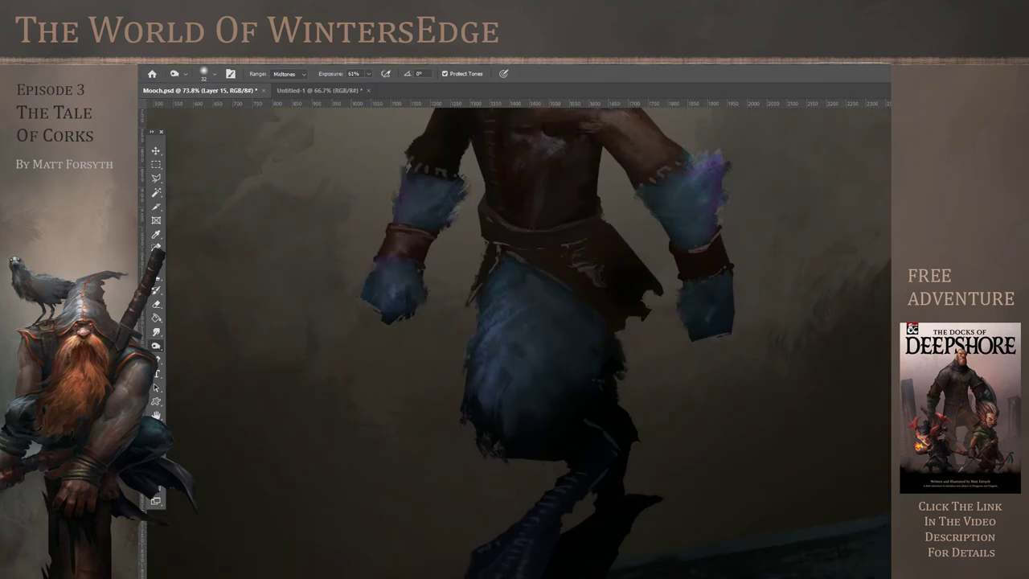
pyautogui.click(157, 332)
pyautogui.click(215, 74)
pyautogui.click(196, 176)
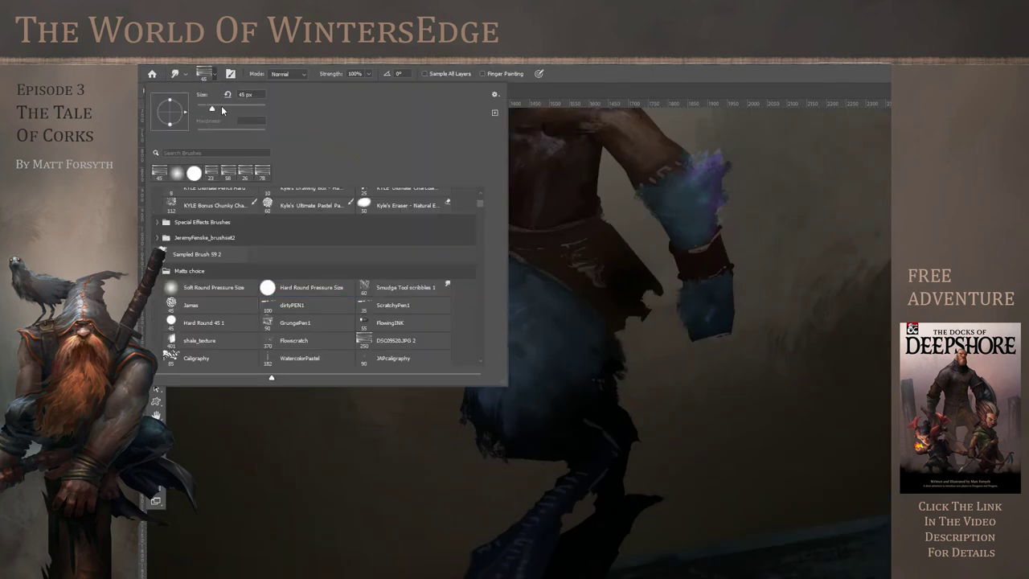
pyautogui.moveTo(534, 462); pyautogui.dragTo(532, 445)
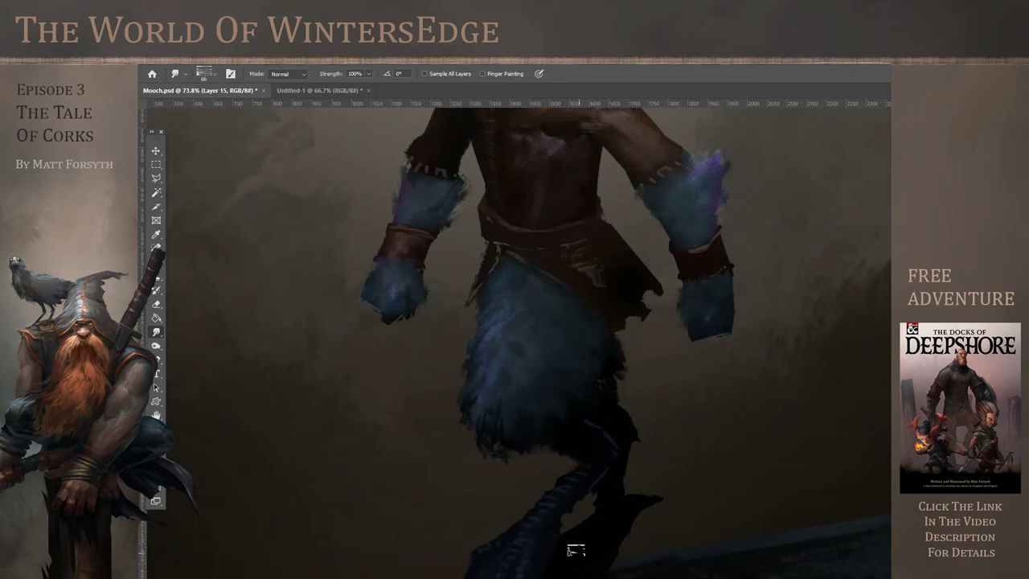
pyautogui.scroll(-9, 668, 454)
pyautogui.scroll(6, 702, 307)
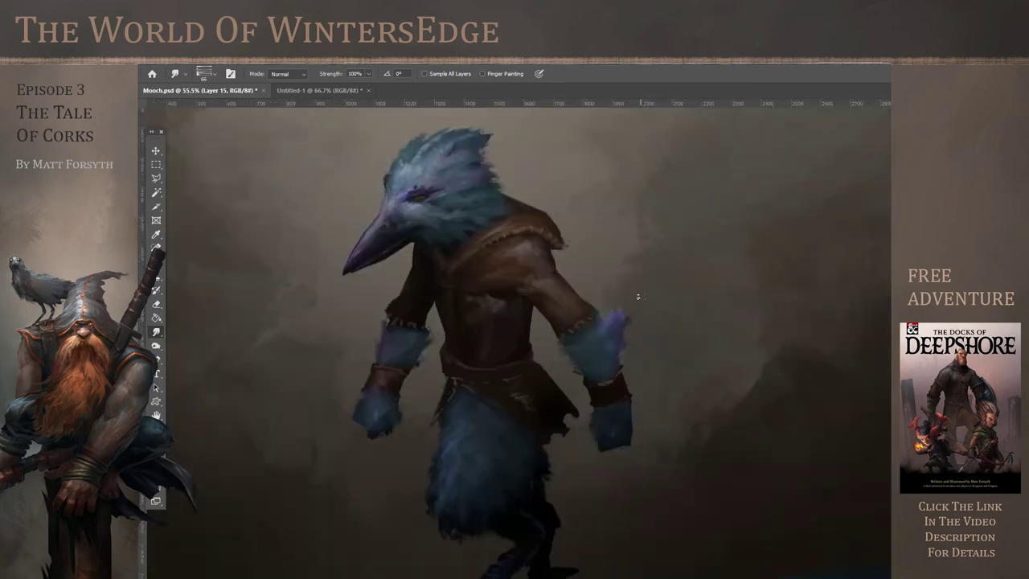
# Dodge the forearm feathers on Layer 15 with a smaller textured brush, using midtones at 21% exposure
pyautogui.rightClick(157, 345)
pyautogui.click(192, 346)
pyautogui.click(214, 74)
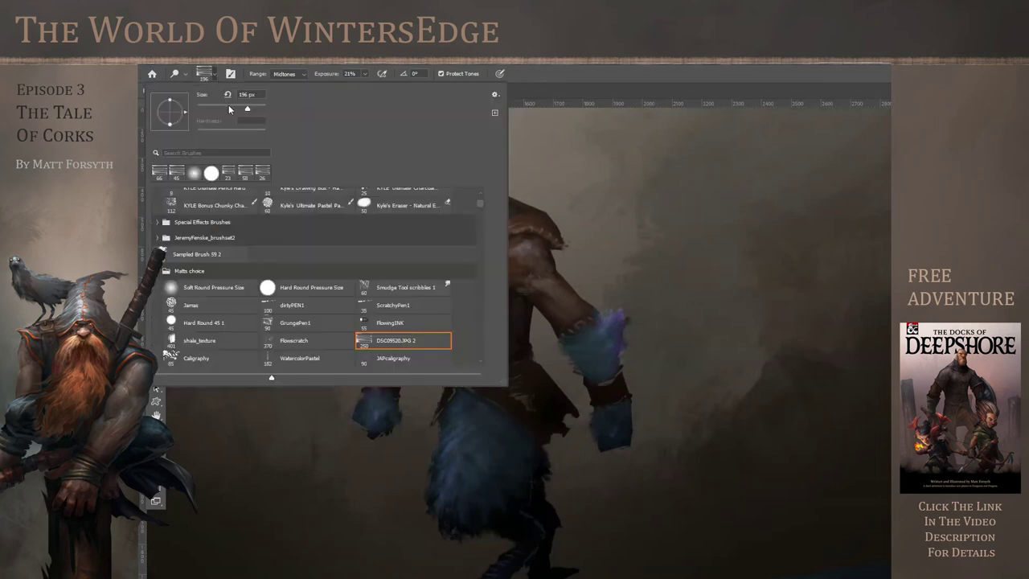
pyautogui.moveTo(228, 109); pyautogui.dragTo(233, 110)
pyautogui.click(593, 354)
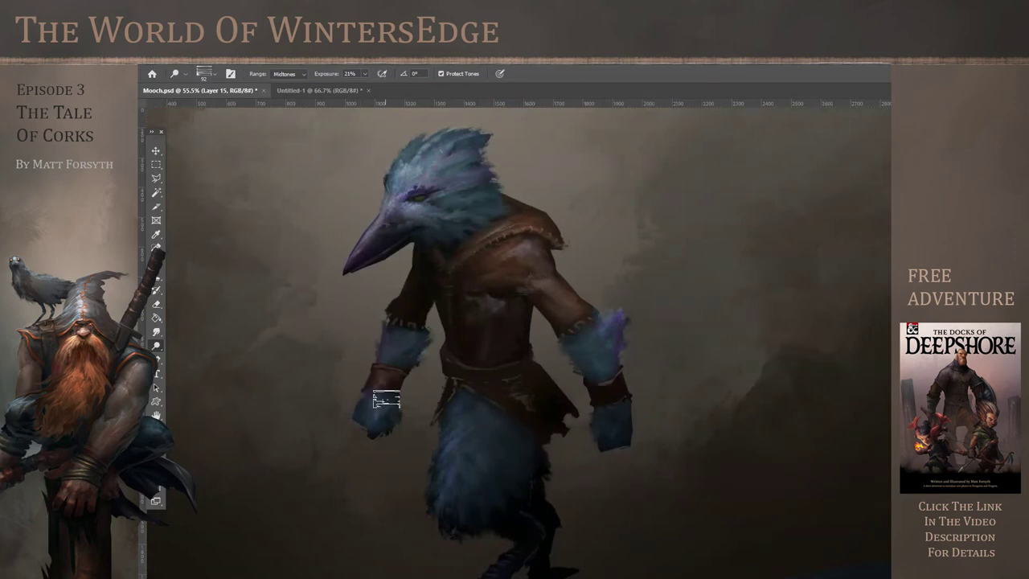
pyautogui.scroll(-5, 579, 297)
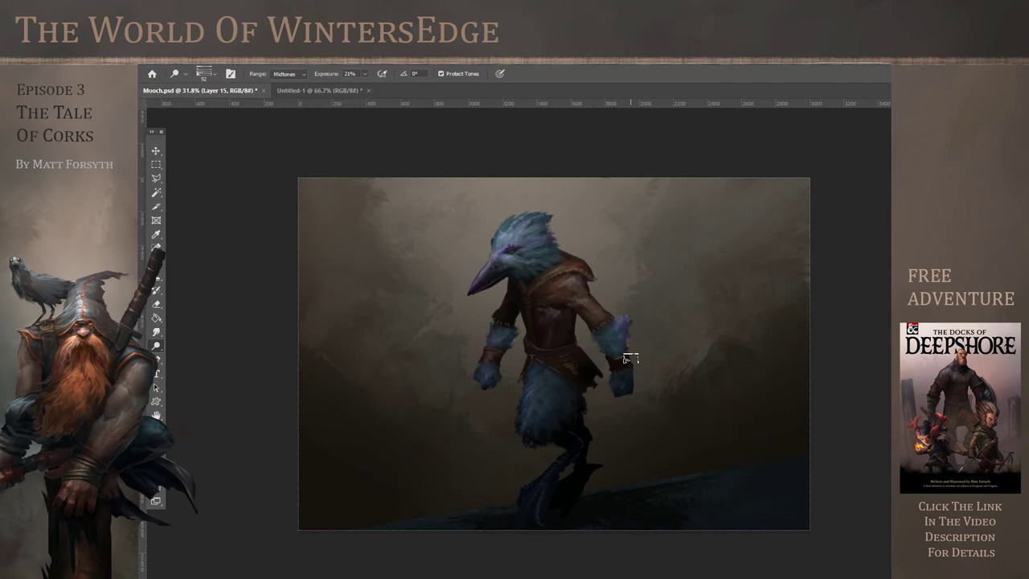
# Dodge fine feather highlights around the eye, cheek and crest on Layer 15 with a 15 px hard round brush
pyautogui.scroll(12, 542, 266)
pyautogui.click(215, 75)
pyautogui.click(306, 288)
pyautogui.moveTo(206, 111); pyautogui.dragTo(201, 111)
pyautogui.click(494, 92)
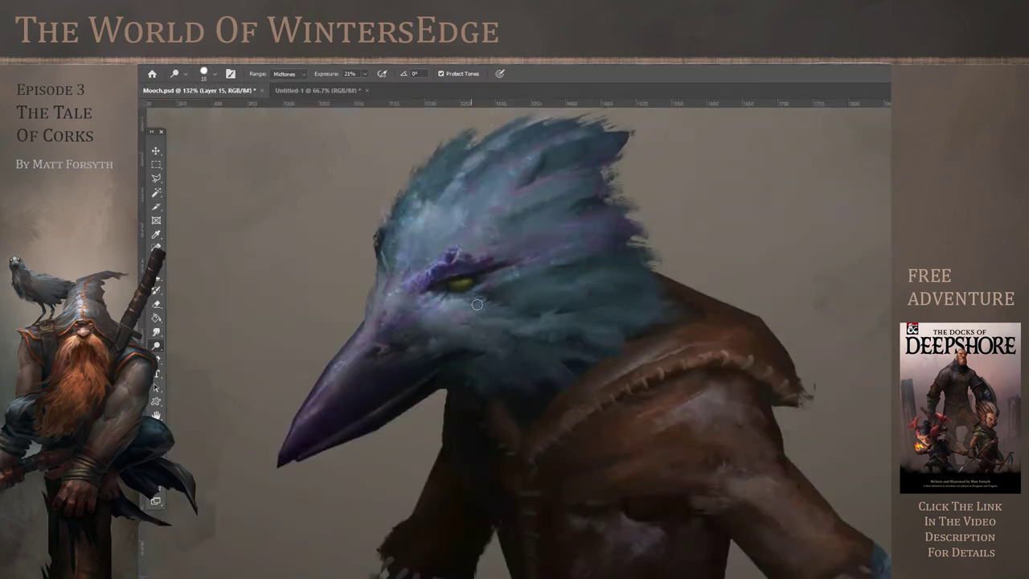
pyautogui.moveTo(489, 283); pyautogui.dragTo(519, 267)
pyautogui.moveTo(479, 304); pyautogui.dragTo(513, 311)
pyautogui.moveTo(445, 260)
pyautogui.mouseDown()
pyautogui.moveTo(425, 272)
pyautogui.moveTo(377, 354)
pyautogui.moveTo(453, 337)
pyautogui.moveTo(527, 221)
pyautogui.moveTo(524, 200)
pyautogui.mouseUp()
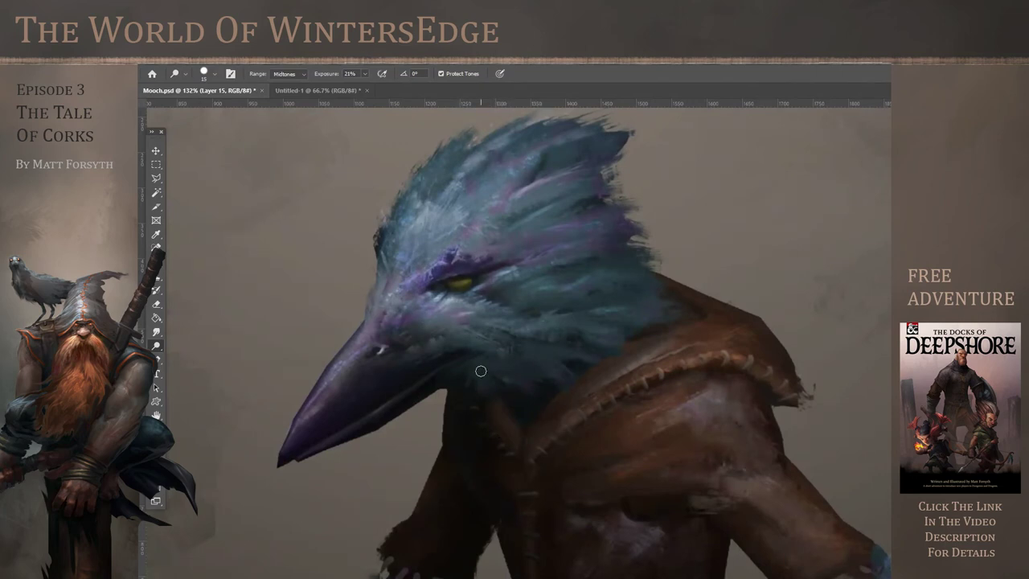
pyautogui.moveTo(402, 217)
pyautogui.mouseDown()
pyautogui.moveTo(419, 173)
pyautogui.moveTo(463, 140)
pyautogui.moveTo(521, 125)
pyautogui.mouseUp()
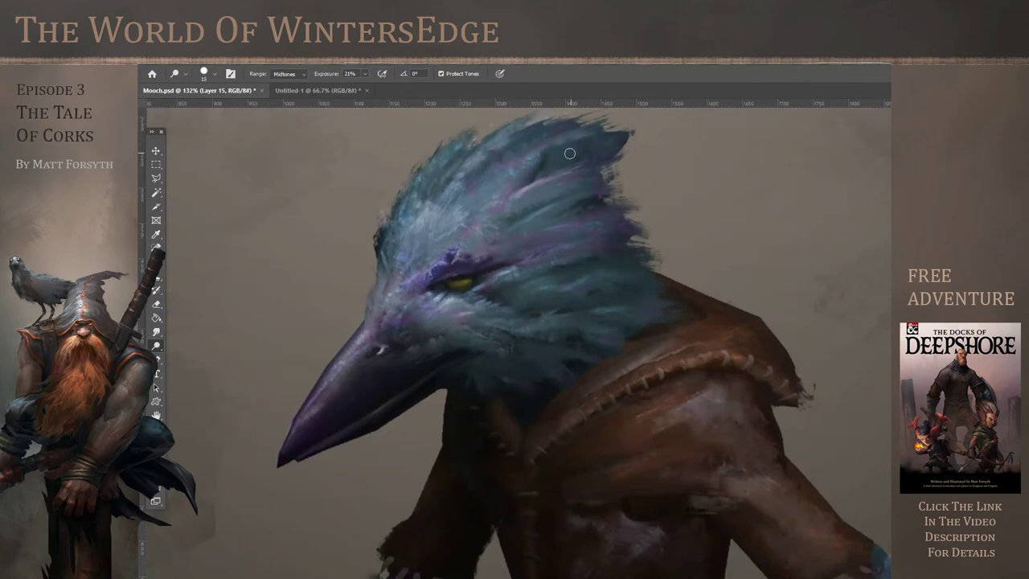
# Dodge small highlights on the leather collar, sleeve and wristband on Layer 15 with the 15 px brush
pyautogui.hotkey('ctrl', '0')
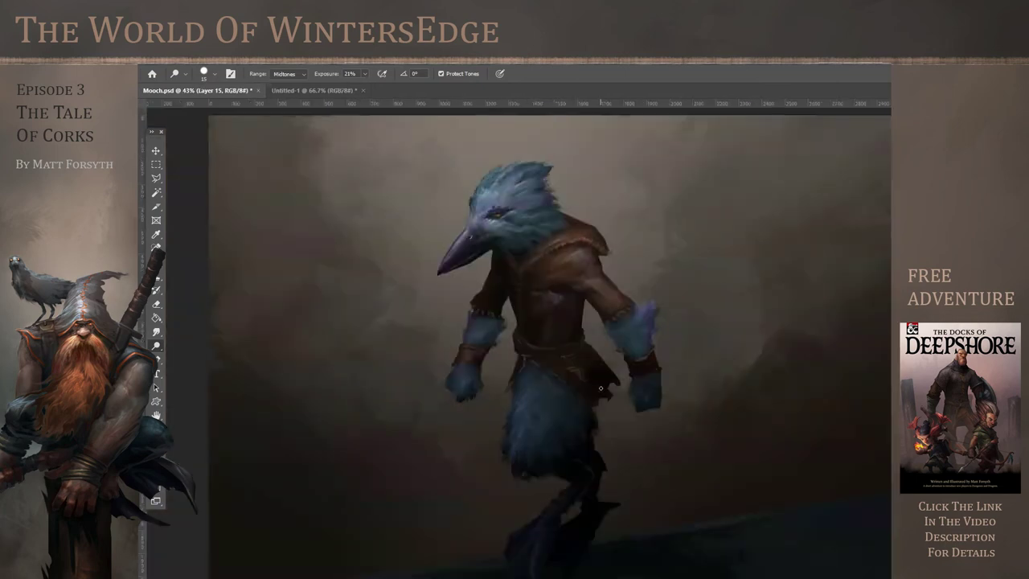
pyautogui.moveTo(492, 313); pyautogui.dragTo(691, 296)
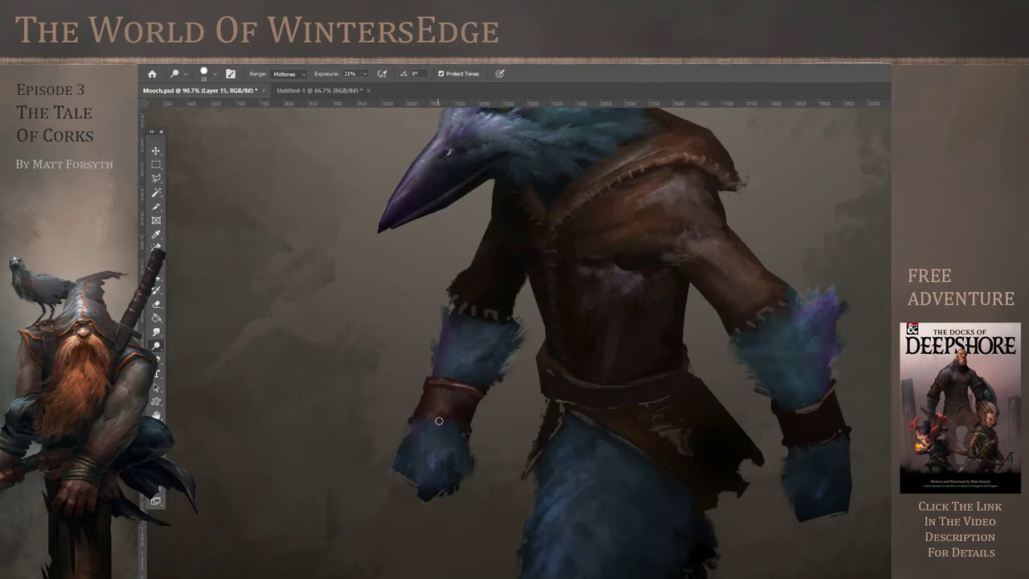
pyautogui.moveTo(555, 370); pyautogui.dragTo(474, 366)
pyautogui.moveTo(580, 275); pyautogui.dragTo(656, 261)
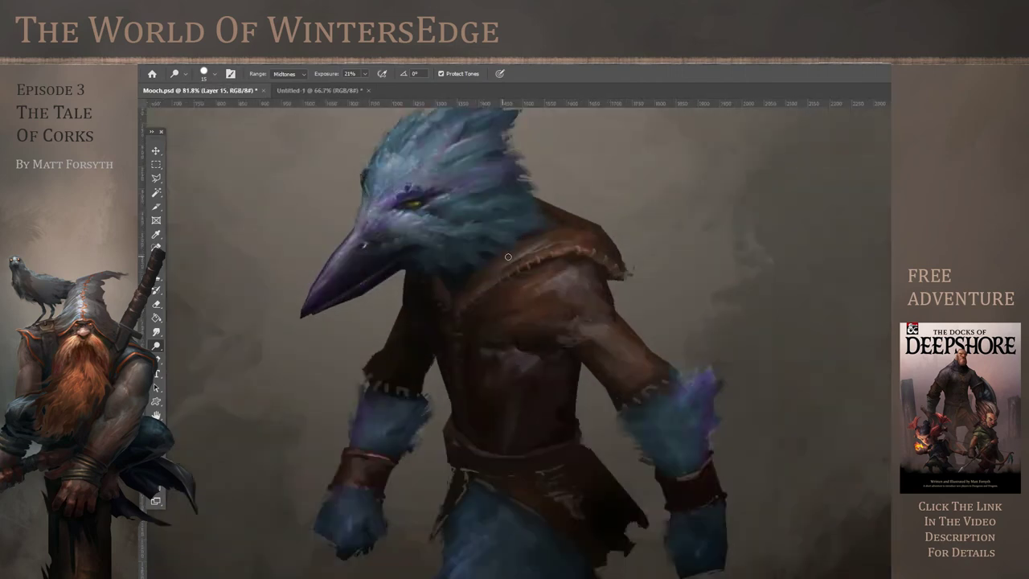
pyautogui.moveTo(601, 323); pyautogui.dragTo(588, 324)
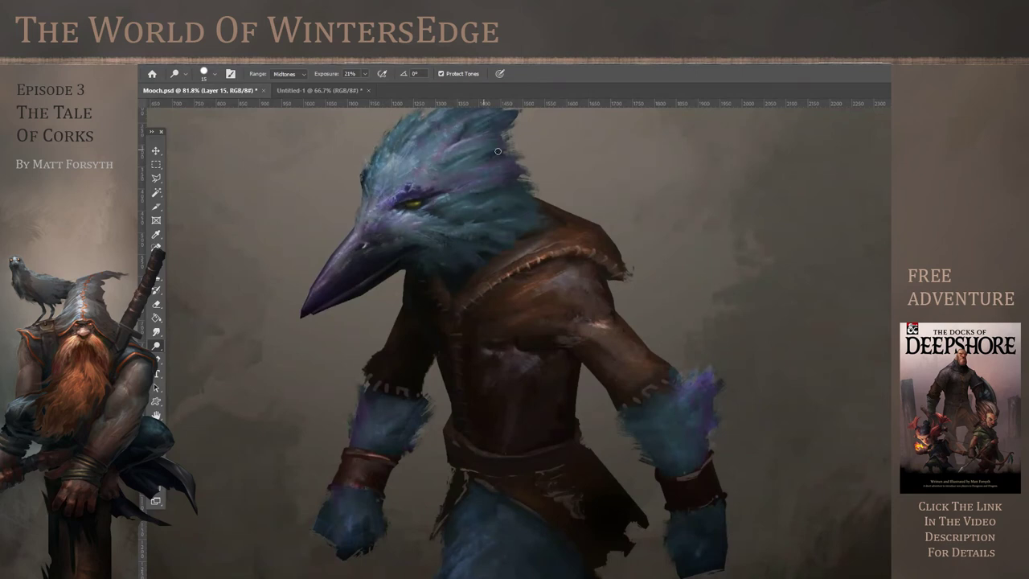
pyautogui.scroll(-3, 572, 144)
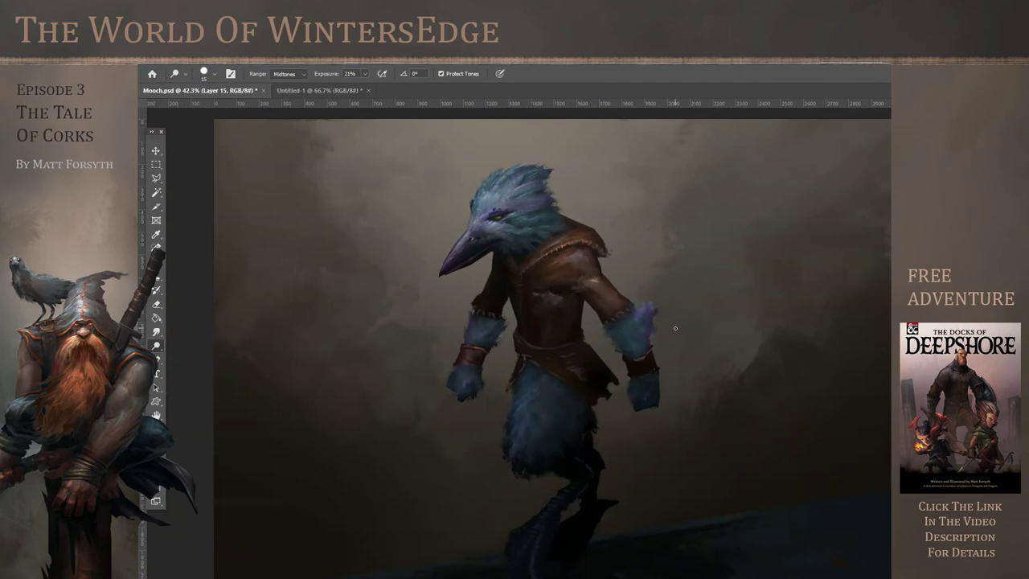
pyautogui.scroll(-1, 588, 388)
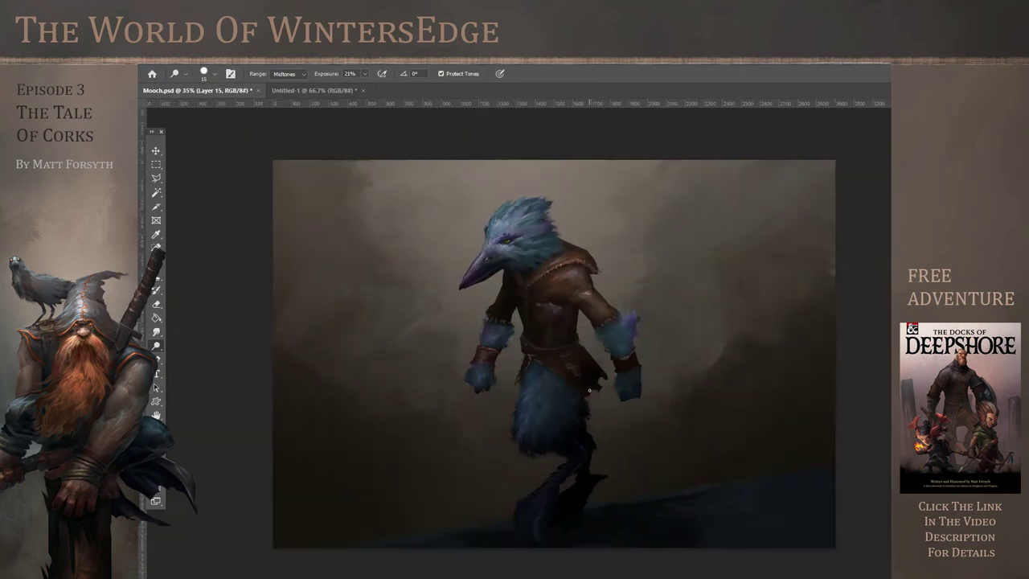
pyautogui.scroll(-1, 618, 398)
pyautogui.scroll(5, 523, 303)
pyautogui.scroll(-1, 497, 265)
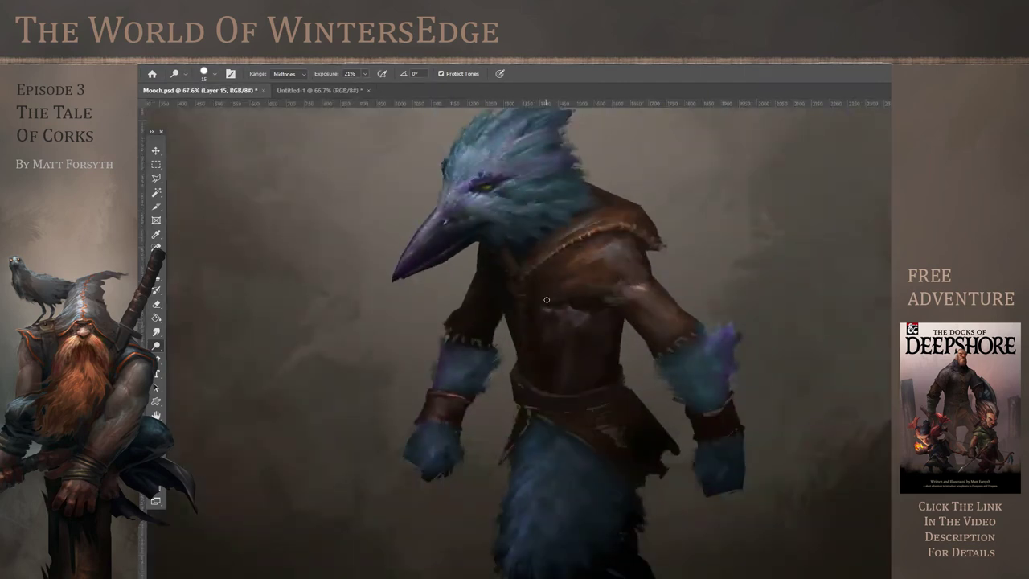
pyautogui.scroll(-3, 665, 410)
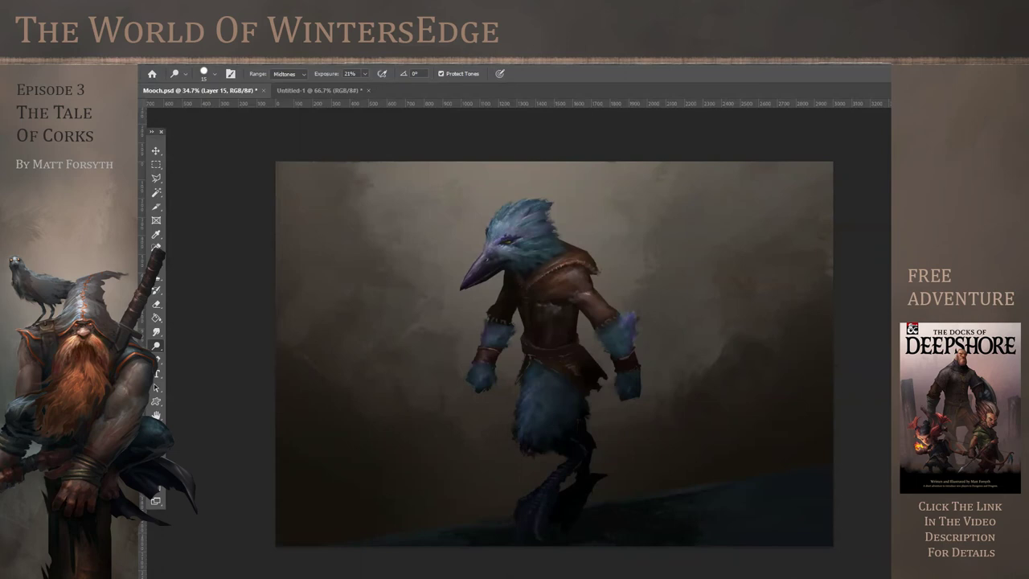
# Paint a green glow behind the crow's head on Layer 18 with a 1457 px soft round brush
pyautogui.click(156, 262)
pyautogui.click(215, 73)
pyautogui.click(212, 288)
pyautogui.click(241, 110)
pyautogui.click(558, 198)
pyautogui.moveTo(560, 198)
pyautogui.mouseDown()
pyautogui.moveTo(489, 183)
pyautogui.moveTo(570, 292)
pyautogui.mouseUp()
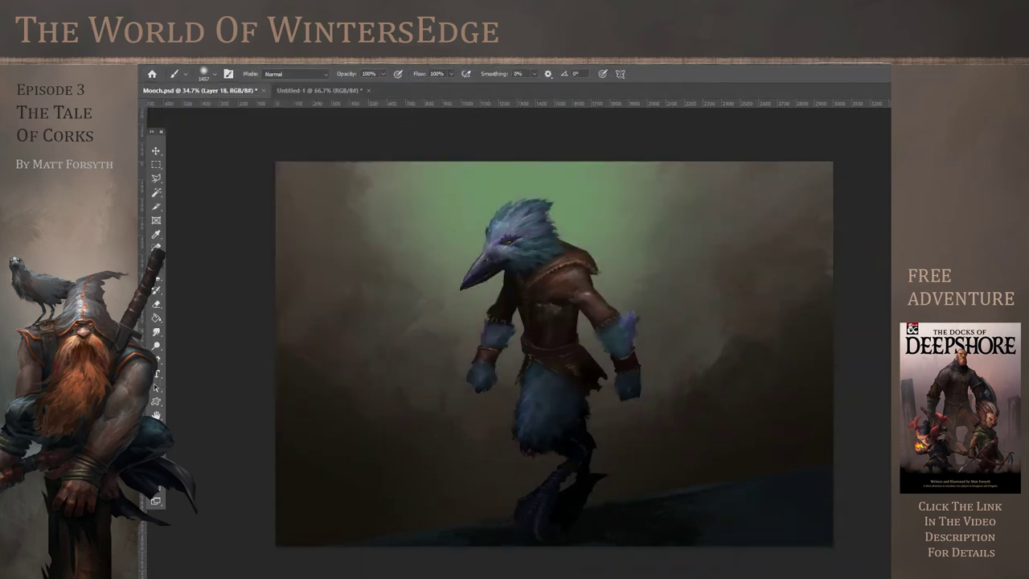
# Shift the hue of Layer 18 so the background glow turns purple, and return to the Brush tool
pyautogui.click(198, 62)
pyautogui.moveTo(217, 86)
pyautogui.click(324, 142)
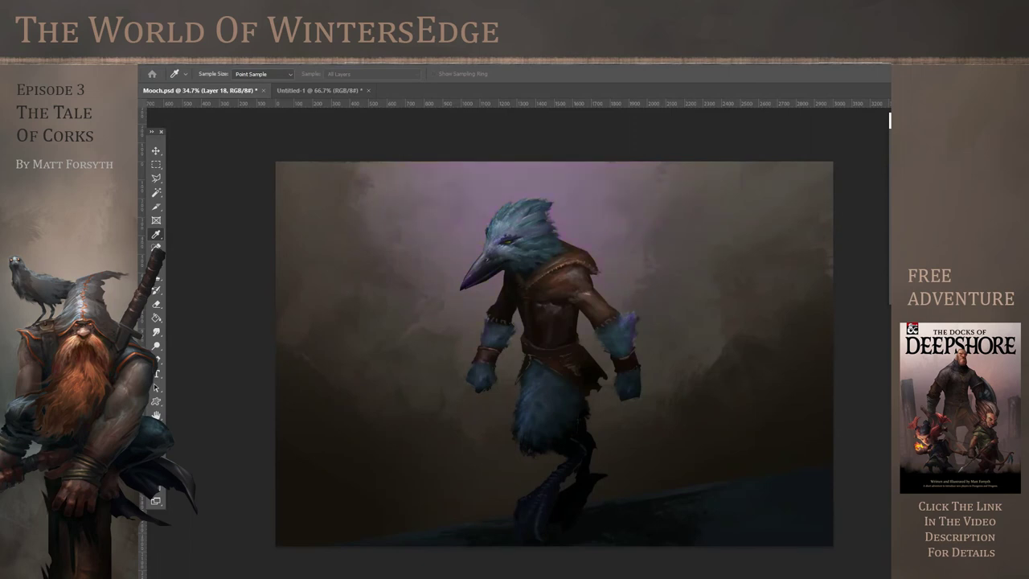
pyautogui.press('b')
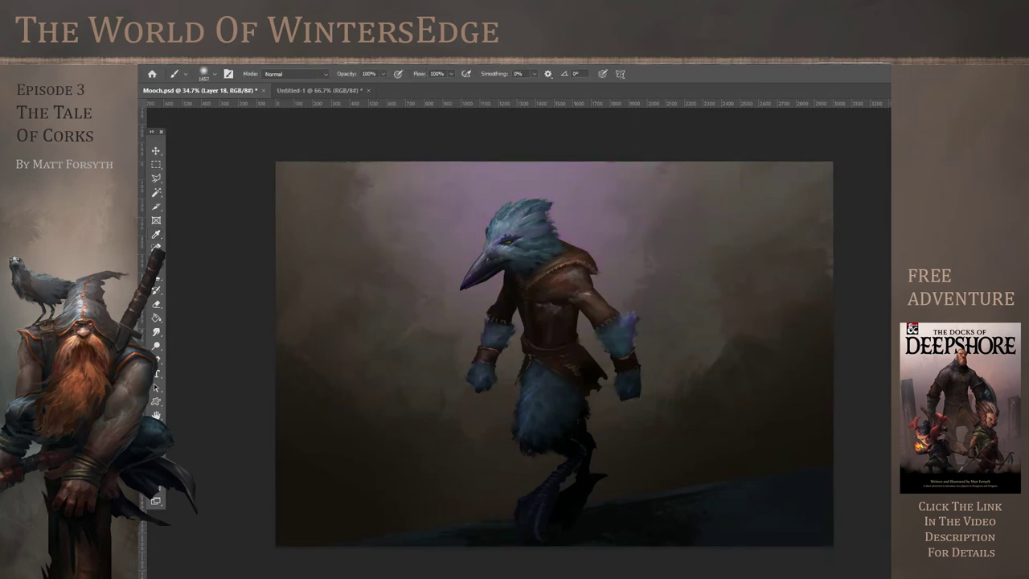
# Try a broad stroke across the crow's lower leg with the 1457 px soft round brush
pyautogui.scroll(-5, 827, 317)
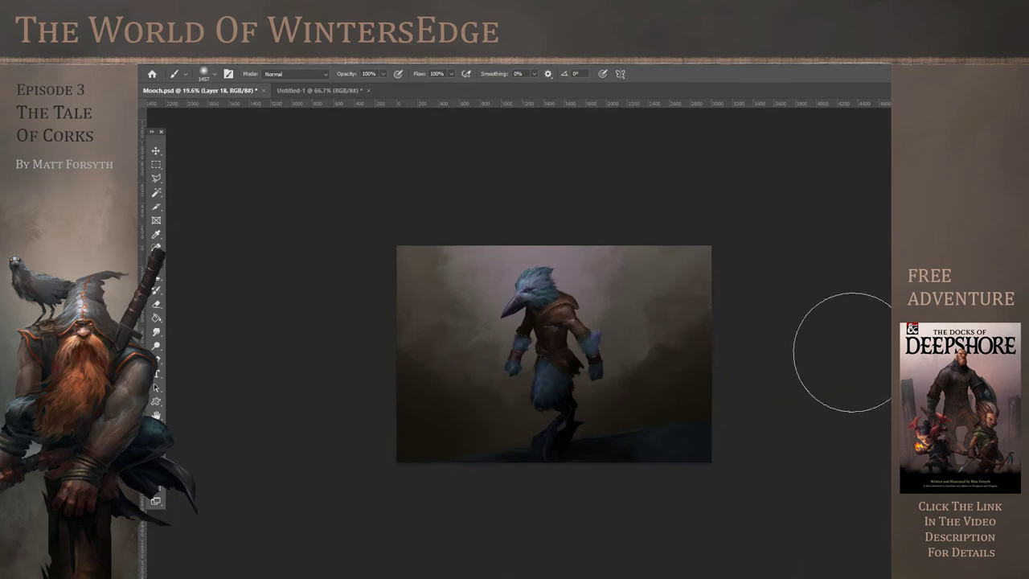
pyautogui.scroll(4, 792, 364)
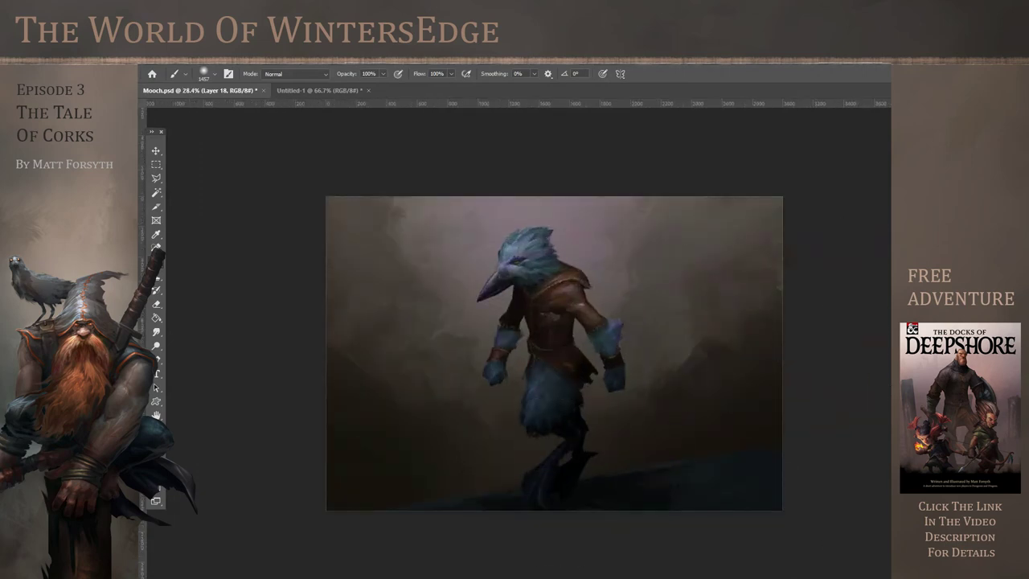
pyautogui.click(156, 234)
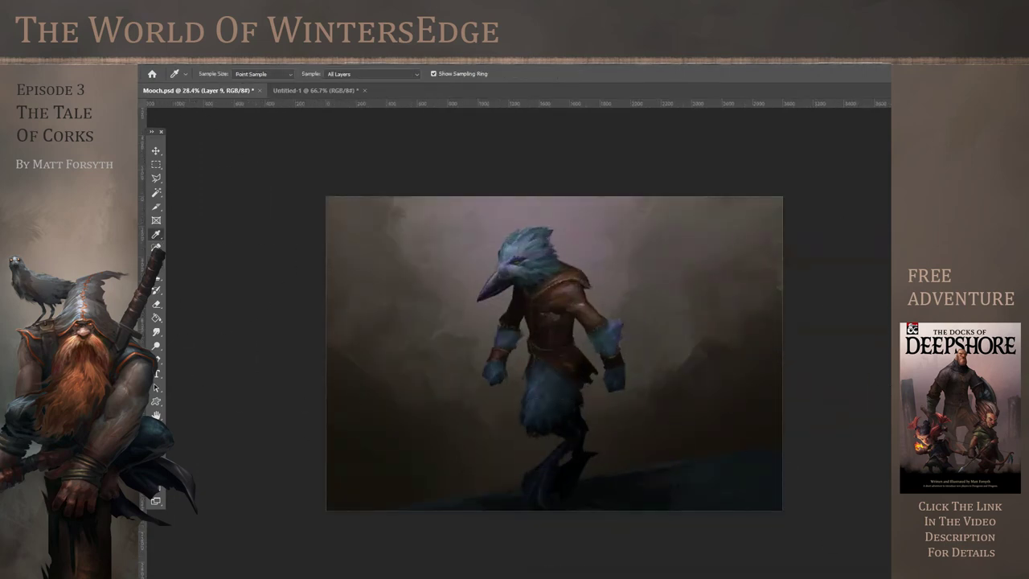
pyautogui.press('b')
pyautogui.moveTo(523, 475); pyautogui.dragTo(587, 473)
pyautogui.hotkey('ctrl', 'z')
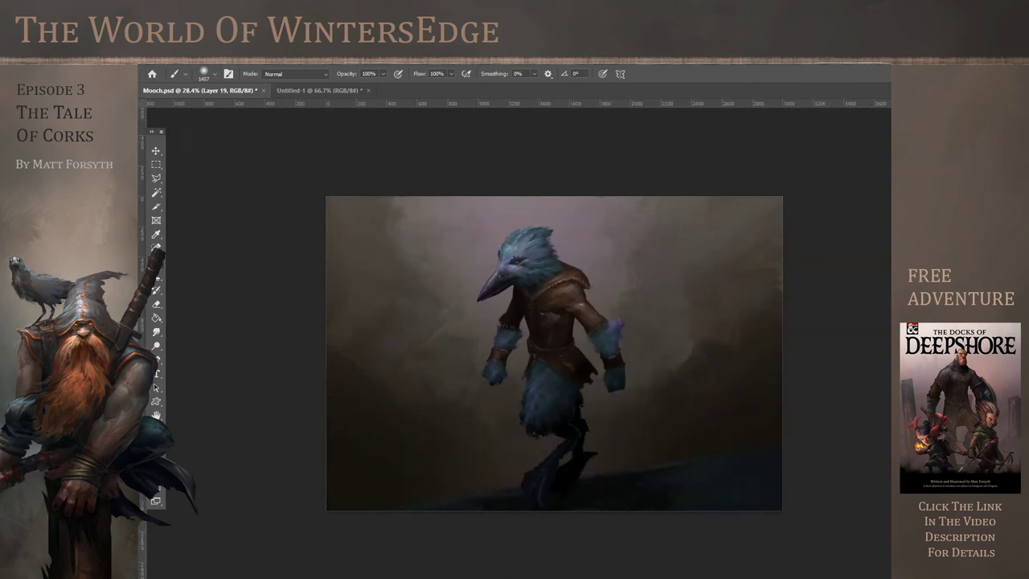
# Smudge the paint on Layer 19 with a 124 px brush at 100% strength and merge it into Layer 18
pyautogui.scroll(-5, 721, 261)
pyautogui.click(156, 332)
pyautogui.click(215, 74)
pyautogui.click(614, 403)
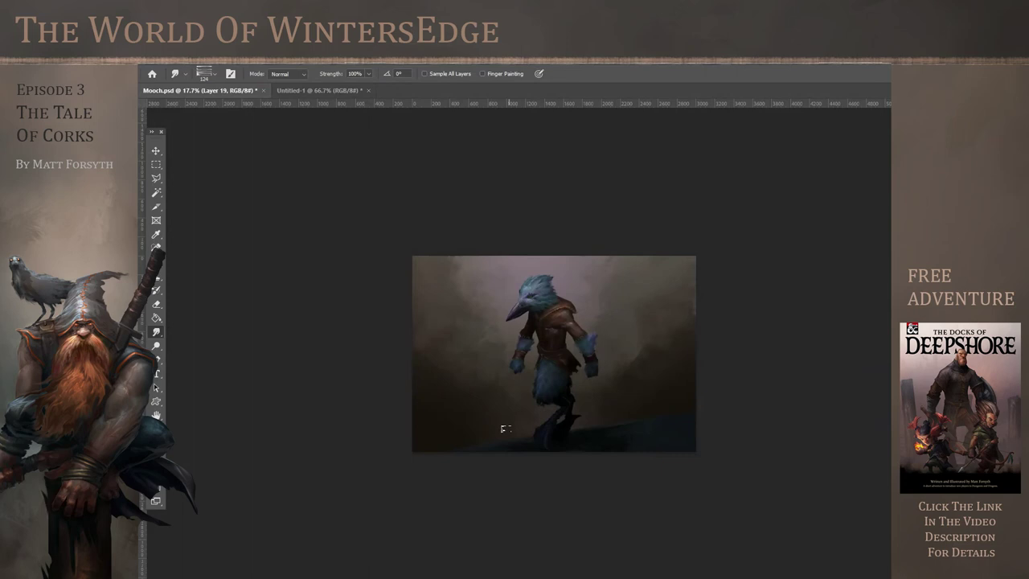
pyautogui.scroll(7, 634, 351)
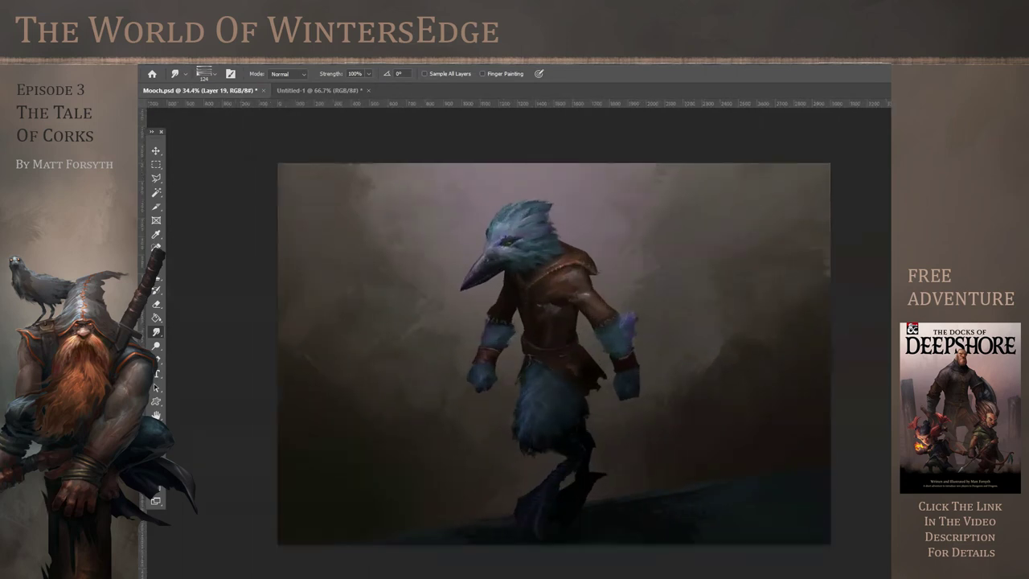
pyautogui.hotkey('ctrl', 'e')
# Save the Mooch.psd painting
pyautogui.scroll(-2, 554, 330)
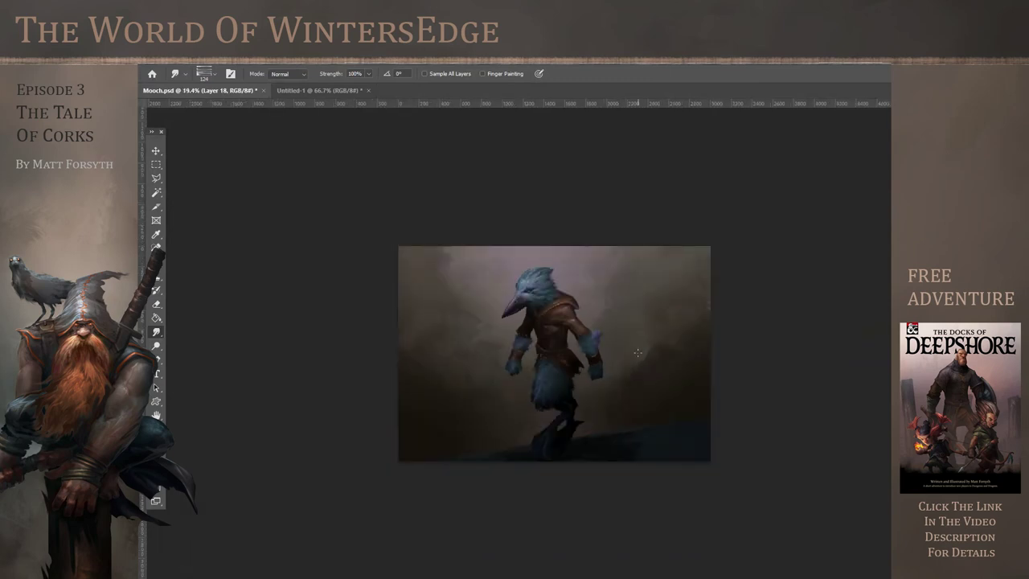
pyautogui.scroll(3, 556, 346)
pyautogui.scroll(2, 432, 297)
pyautogui.scroll(-2, 446, 310)
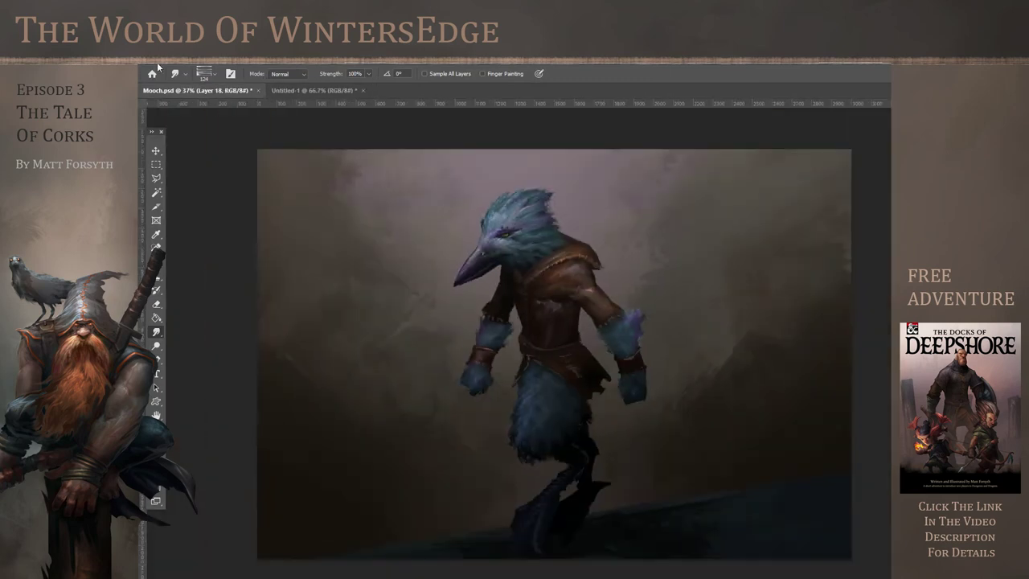
pyautogui.click(162, 59)
pyautogui.click(190, 177)
pyautogui.scroll(-1, 623, 287)
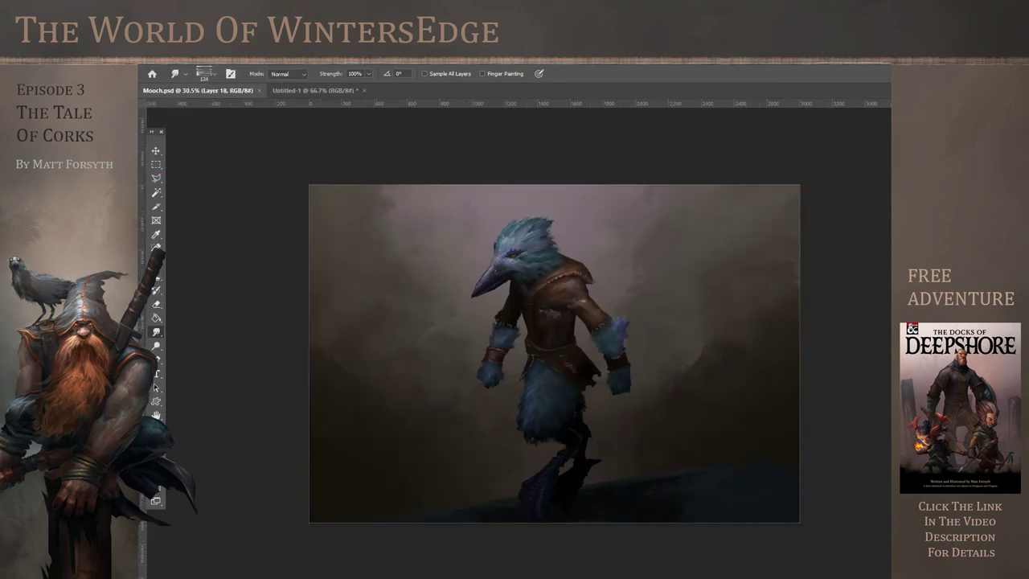
# Adjust the color of Layer 15 so the crow's leather turns redder and its feathers more purple
pyautogui.scroll(1, 554, 354)
pyautogui.click(192, 60)
pyautogui.moveTo(216, 85)
pyautogui.click(343, 143)
pyautogui.moveTo(961, 183); pyautogui.dragTo(989, 183)
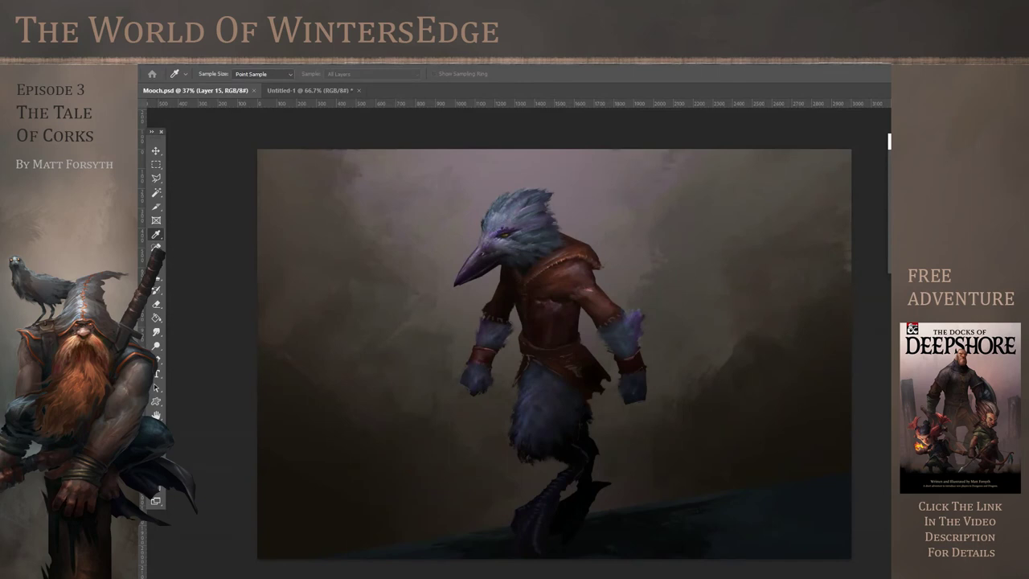
pyautogui.press('Return')
# Paint a dark band across the crow's waist on Layer 20, within the character's selection, using a 26 px hard round brush
pyautogui.scroll(-2, 555, 354)
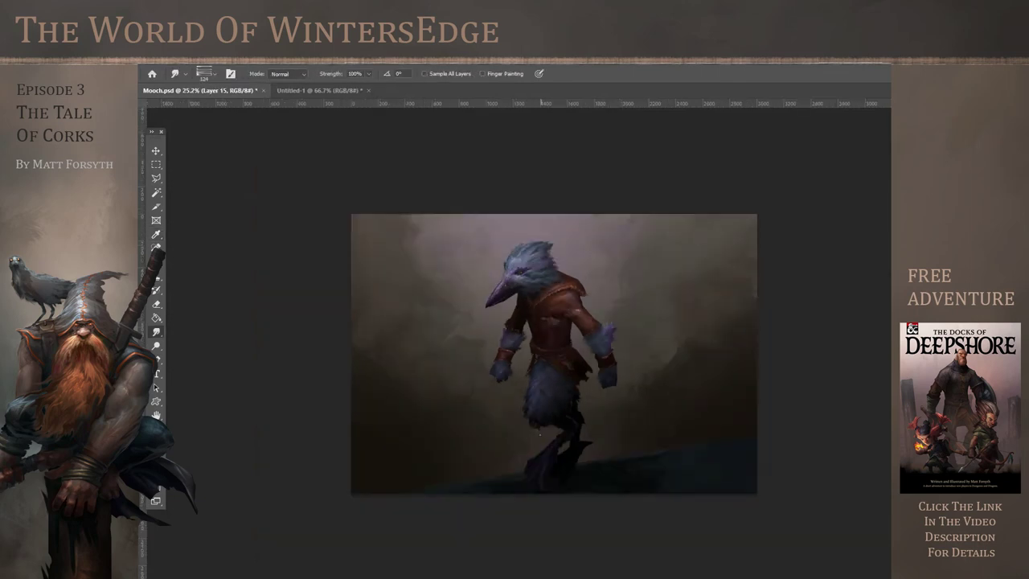
pyautogui.scroll(3, 540, 433)
pyautogui.scroll(-1, 520, 444)
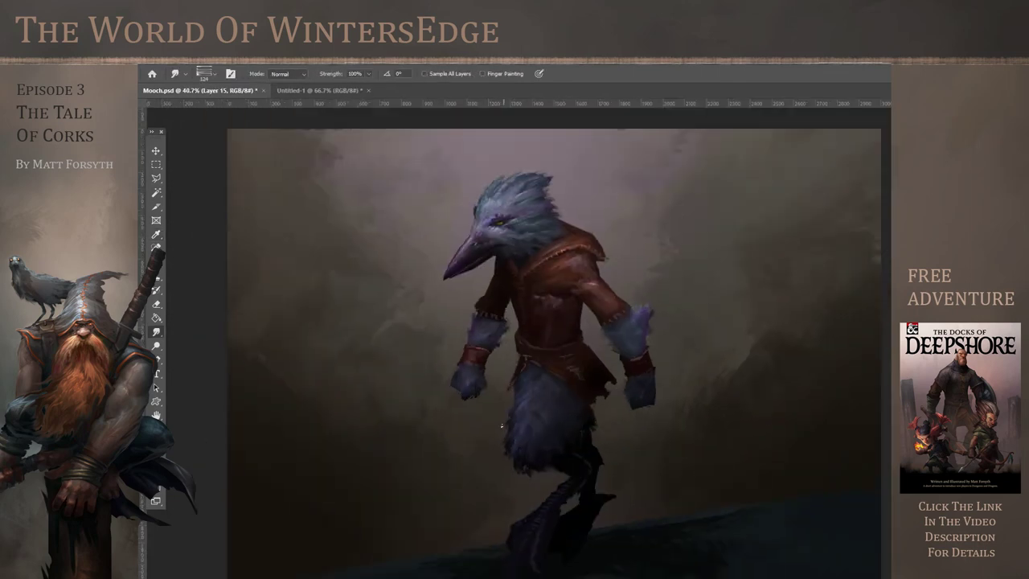
pyautogui.scroll(3, 466, 256)
pyautogui.scroll(-2, 519, 297)
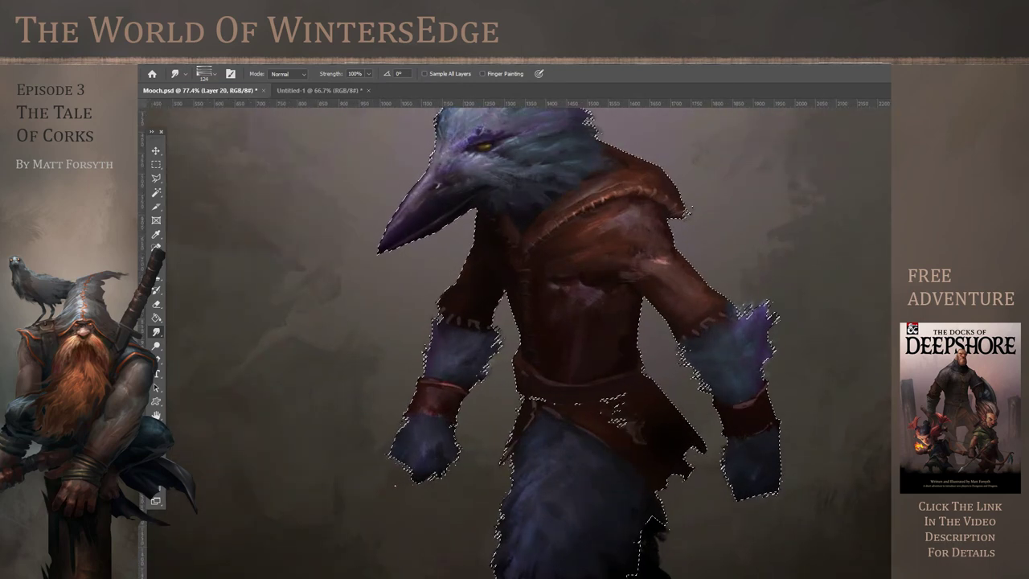
pyautogui.press('i')
pyautogui.click(682, 356)
pyautogui.press('Return')
pyautogui.press('b')
pyautogui.click(214, 74)
pyautogui.click(307, 288)
pyautogui.click(206, 109)
pyautogui.moveTo(516, 380)
pyautogui.mouseDown()
pyautogui.moveTo(564, 387)
pyautogui.moveTo(628, 379)
pyautogui.mouseUp()
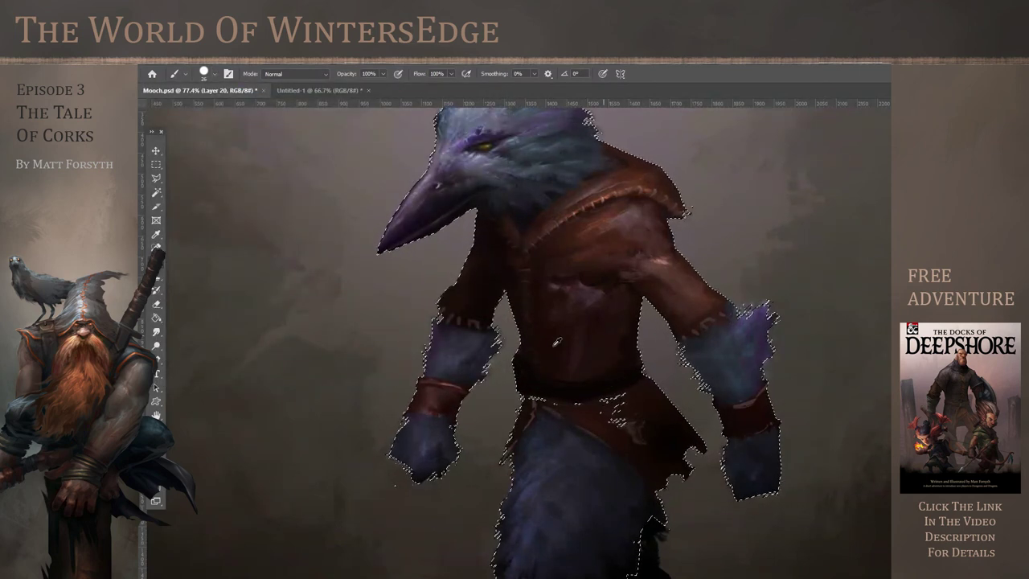
# Clear the selection and refine the waist band on Layer 20 with an 18 px hard round Eraser at 36% opacity
pyautogui.scroll(-3, 559, 344)
pyautogui.click(156, 164)
pyautogui.click(186, 168)
pyautogui.scroll(3, 572, 437)
pyautogui.click(156, 304)
pyautogui.click(215, 74)
pyautogui.click(308, 288)
pyautogui.click(205, 110)
pyautogui.click(531, 314)
pyautogui.scroll(-3, 804, 346)
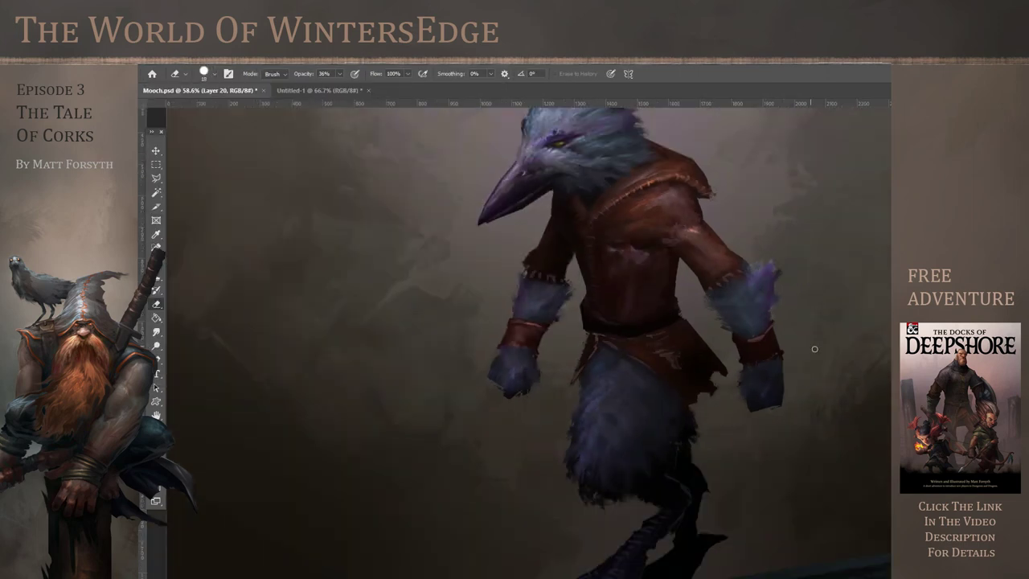
pyautogui.scroll(-3, 620, 392)
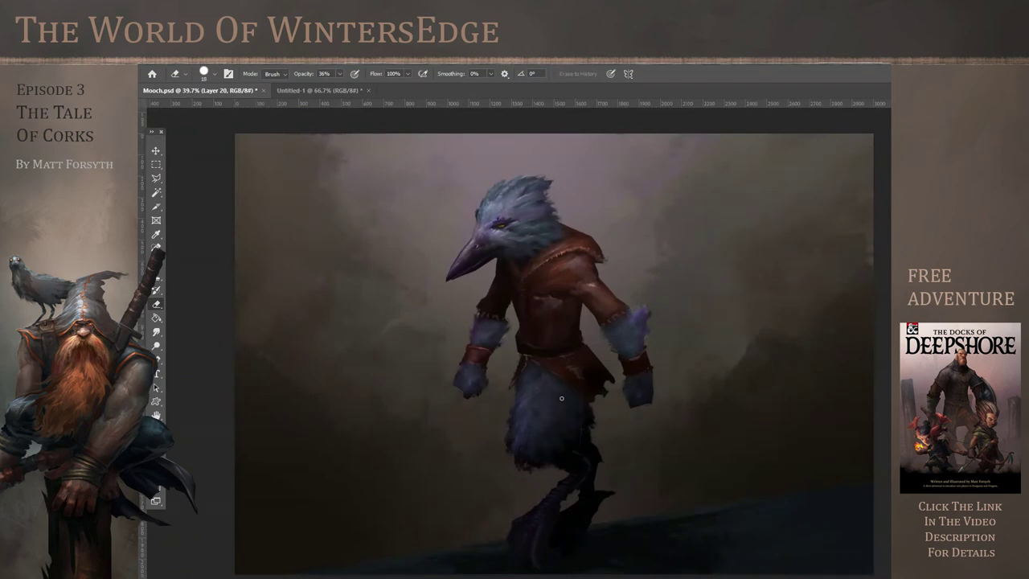
# Load the crow's outline as a selection for Layer 21 and pick a bright blue painting color
pyautogui.keyDown('ctrl'); pyautogui.click(917, 362); pyautogui.keyUp('ctrl')
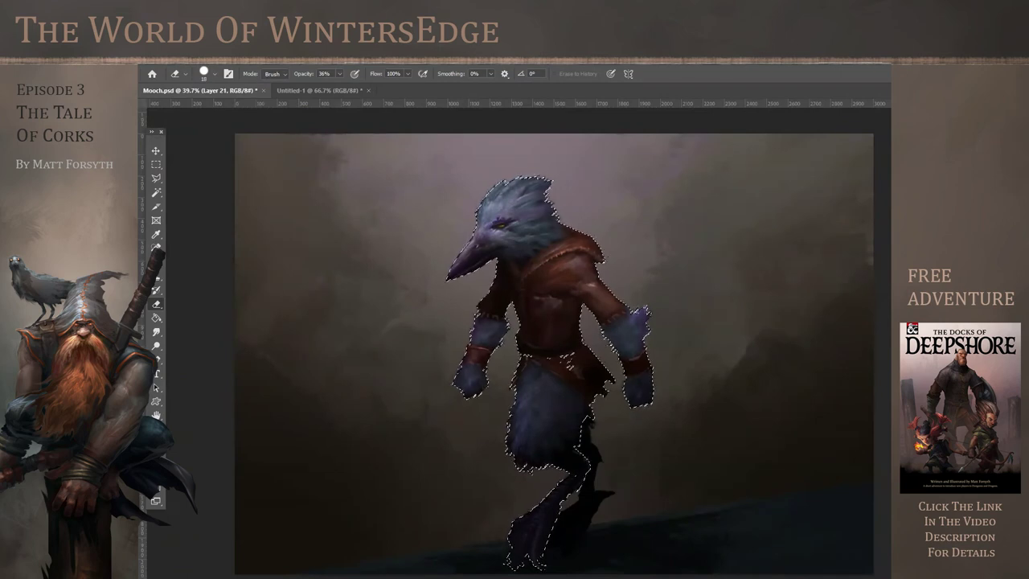
pyautogui.click(152, 465)
pyautogui.click(728, 310)
pyautogui.press('Return')
# Paint blue light on the front foot and thigh on Layer 21 with a soft round brush, undoing the stroke on the head
pyautogui.click(159, 262)
pyautogui.click(215, 75)
pyautogui.click(209, 287)
pyautogui.click(234, 110)
pyautogui.moveTo(537, 534); pyautogui.dragTo(600, 510)
pyautogui.moveTo(520, 444); pyautogui.dragTo(529, 376)
pyautogui.moveTo(493, 184); pyautogui.dragTo(517, 189)
pyautogui.hotkey('ctrl', 'z')
# Add a blue highlight to the crow's hand beside the thigh with a resized soft brush
pyautogui.click(215, 75)
pyautogui.click(212, 109)
pyautogui.click(599, 88)
pyautogui.moveTo(468, 385); pyautogui.dragTo(466, 374)
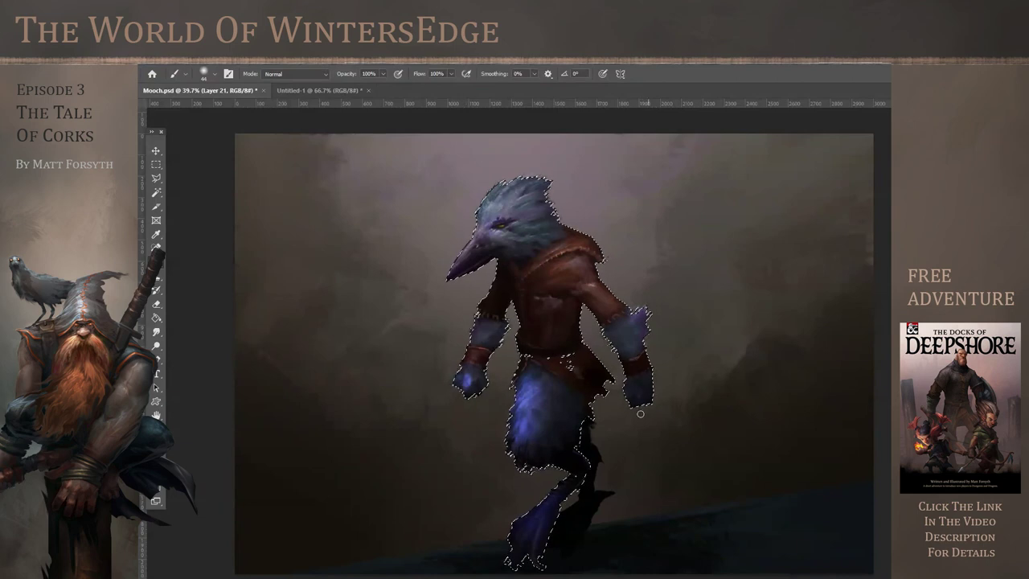
# Clear the selection and lower the opacity of Layer 21 to 30% to soften the blue highlights
pyautogui.hotkey('ctrl', 'd')
pyautogui.press('m')
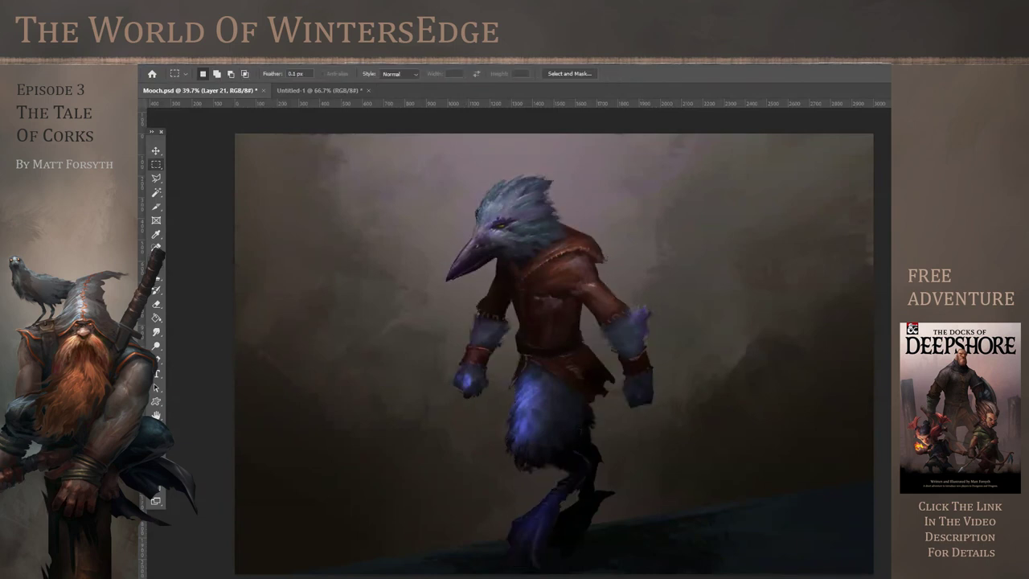
pyautogui.press('3')
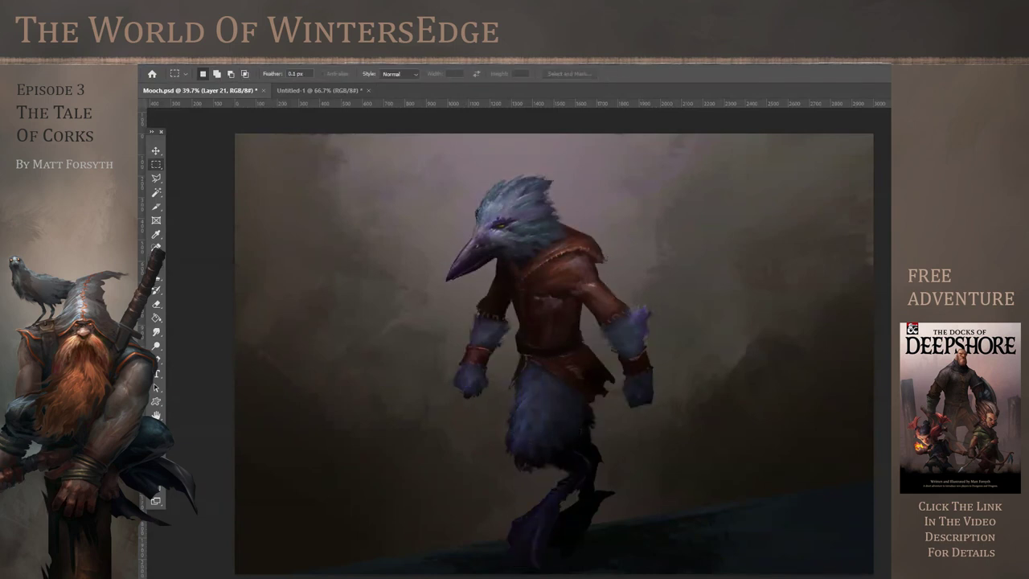
pyautogui.scroll(-3, 666, 375)
pyautogui.scroll(6, 516, 357)
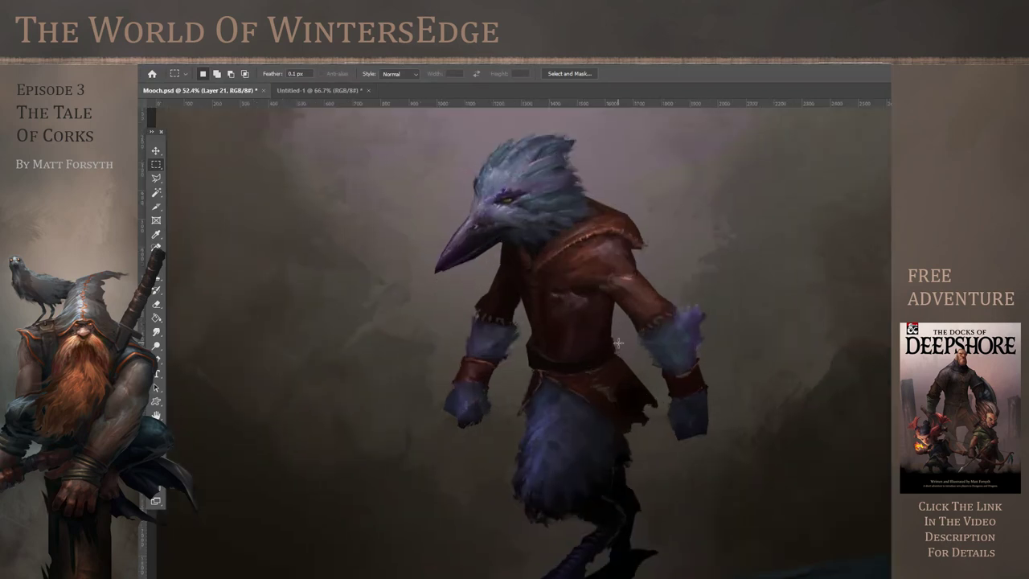
# Set the soft round Brush to 23 px with Layer 21 active
pyautogui.scroll(-1, 651, 354)
pyautogui.scroll(2, 635, 349)
pyautogui.press('b')
pyautogui.click(205, 74)
pyautogui.click(203, 108)
pyautogui.click(687, 73)
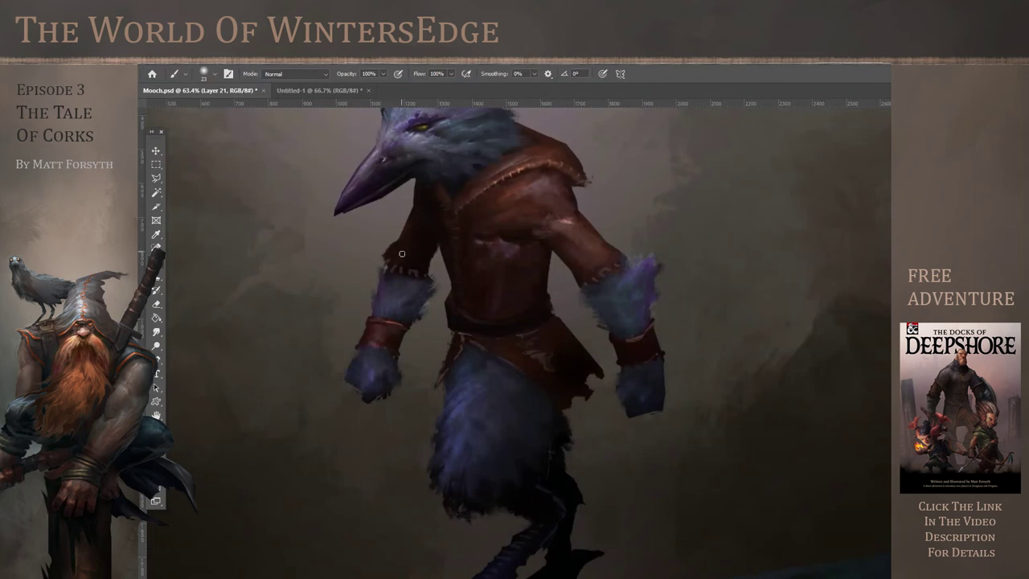
# Adjust the color of the Layer 3 background until it takes on a cooler grey-green tone
pyautogui.keyDown('alt'); pyautogui.scroll(-3, 646, 355); pyautogui.keyUp('alt')
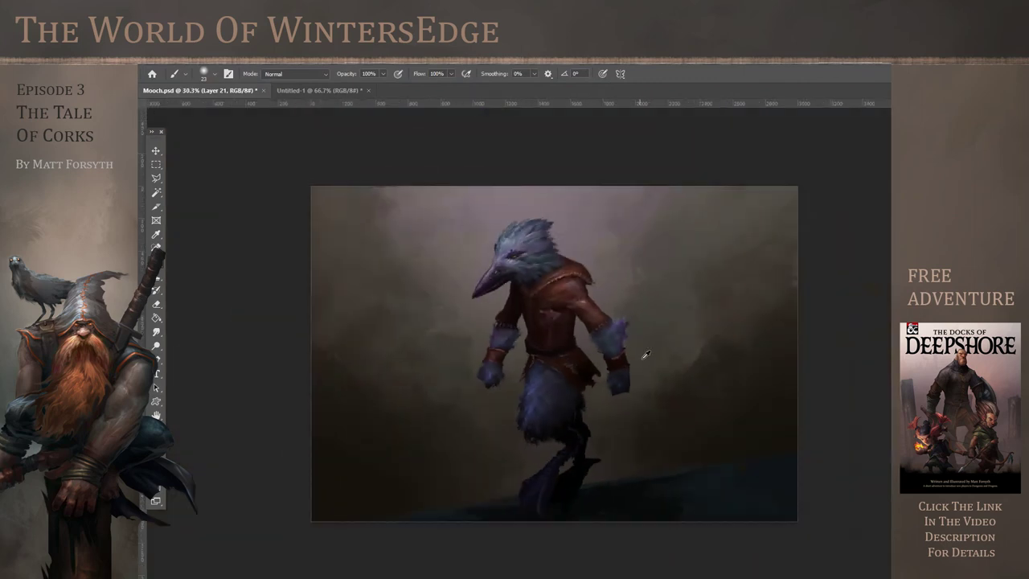
pyautogui.keyDown('alt'); pyautogui.scroll(3, 652, 427); pyautogui.keyUp('alt')
pyautogui.keyDown('alt'); pyautogui.scroll(-4, 699, 377); pyautogui.keyUp('alt')
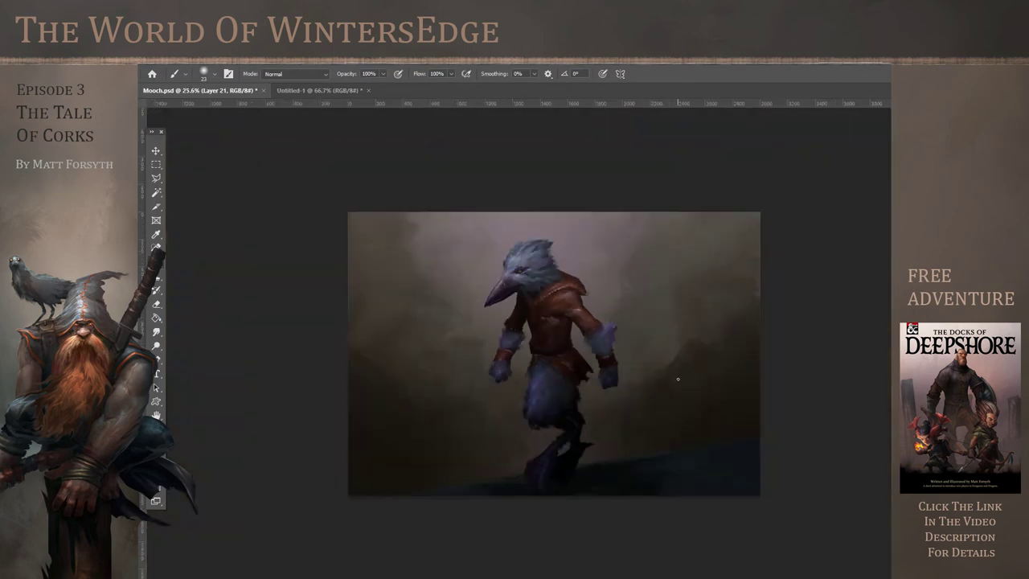
pyautogui.keyDown('alt'); pyautogui.scroll(2, 719, 415); pyautogui.keyUp('alt')
pyautogui.keyDown('alt'); pyautogui.scroll(-1, 423, 283); pyautogui.keyUp('alt')
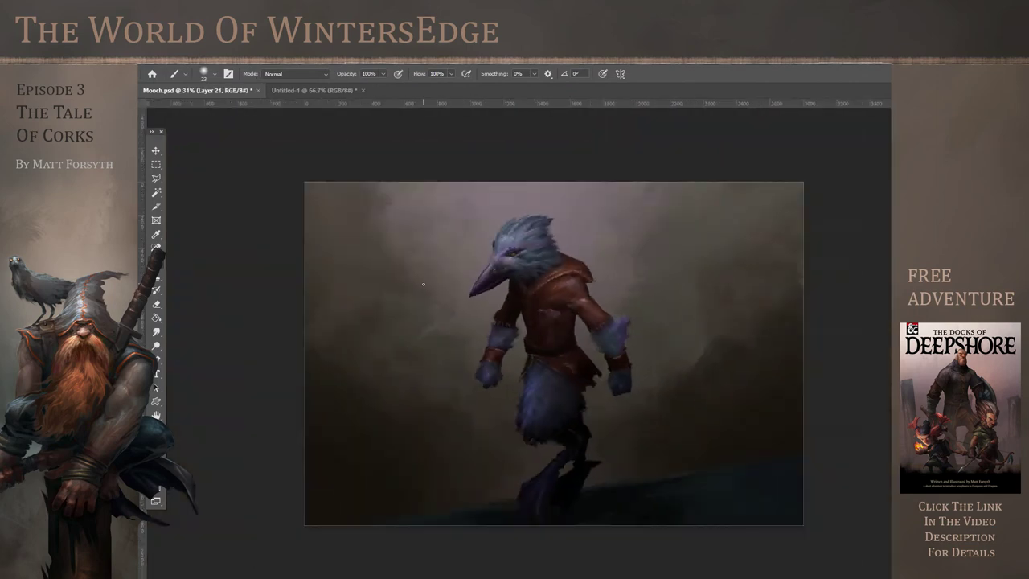
pyautogui.click(193, 61)
pyautogui.moveTo(233, 86)
pyautogui.click(345, 141)
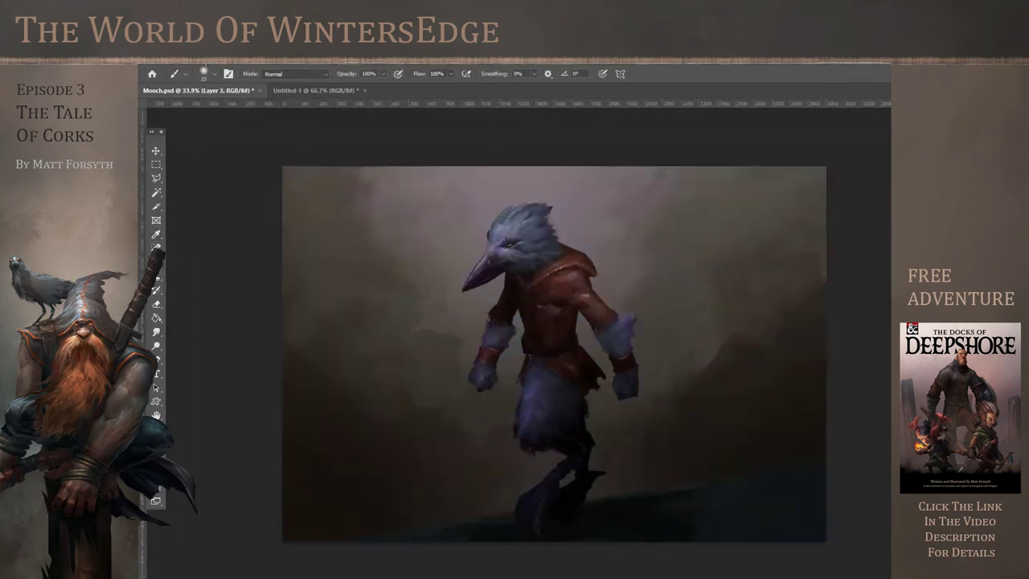
pyautogui.click(200, 57)
pyautogui.moveTo(241, 85)
pyautogui.click(351, 143)
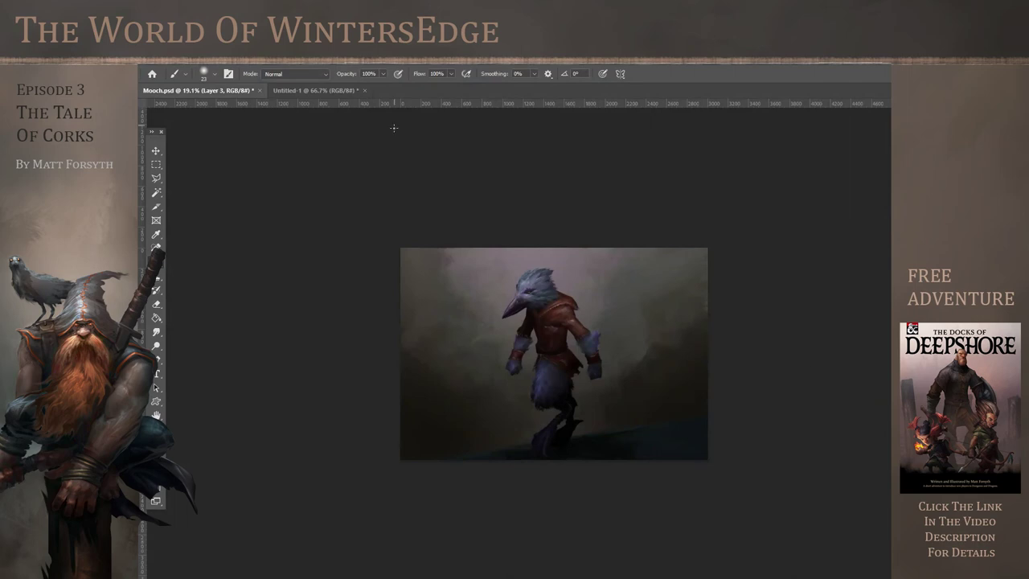
pyautogui.scroll(8, 394, 346)
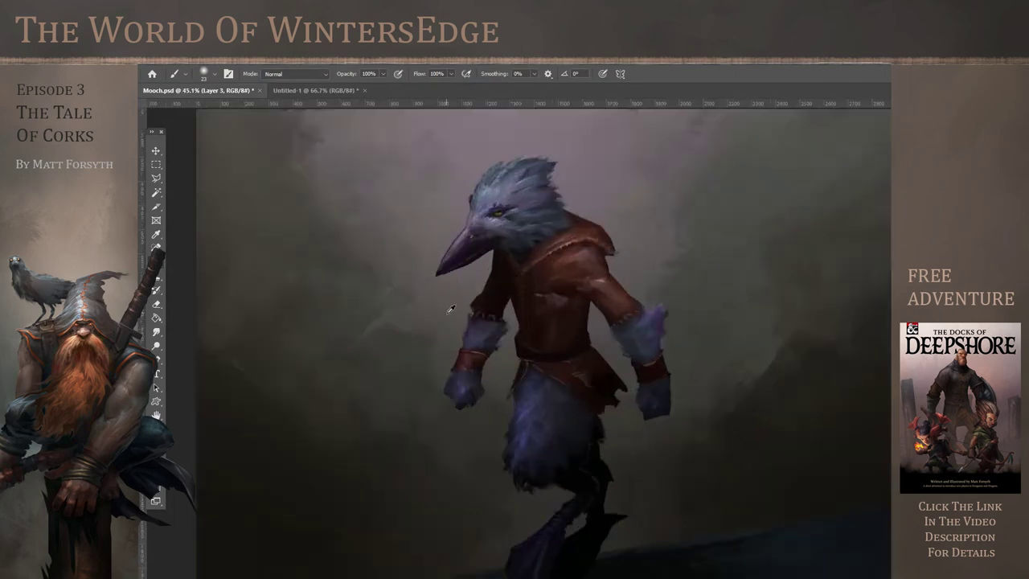
pyautogui.scroll(-3, 514, 338)
# Save the painting with the recolored background
pyautogui.click(160, 64)
pyautogui.click(183, 178)
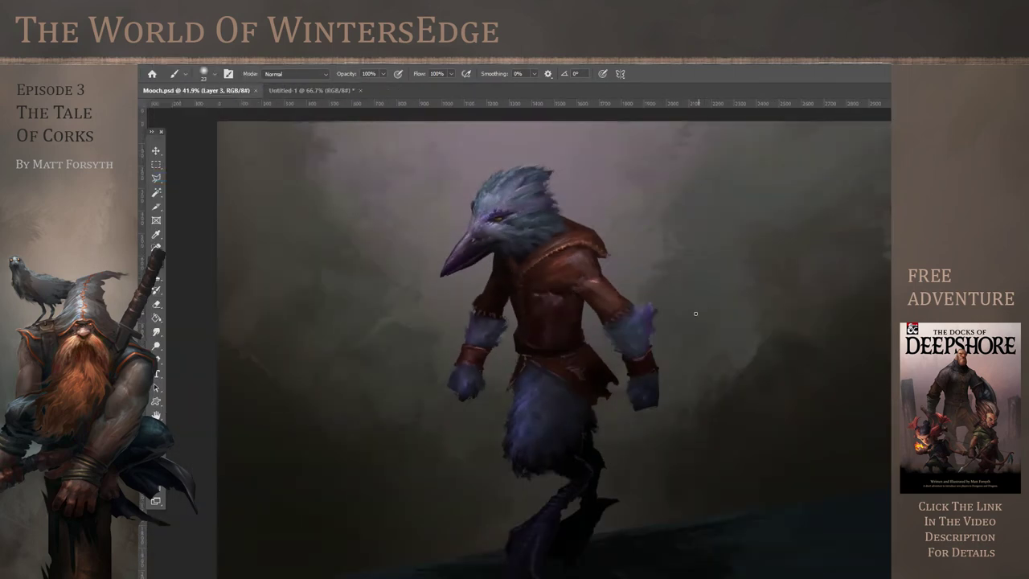
pyautogui.scroll(-2, 704, 311)
pyautogui.scroll(3, 478, 299)
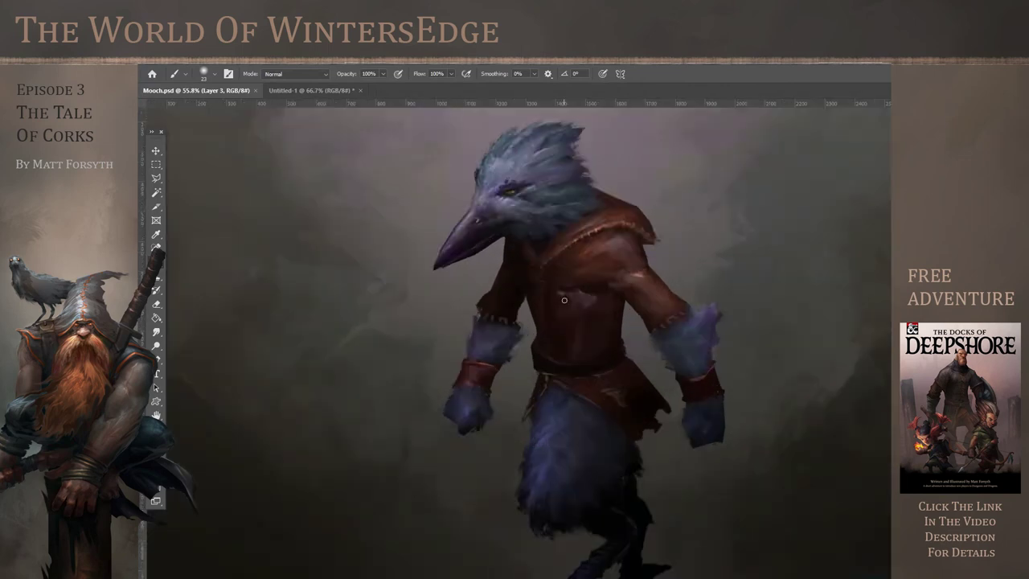
pyautogui.scroll(-2, 593, 311)
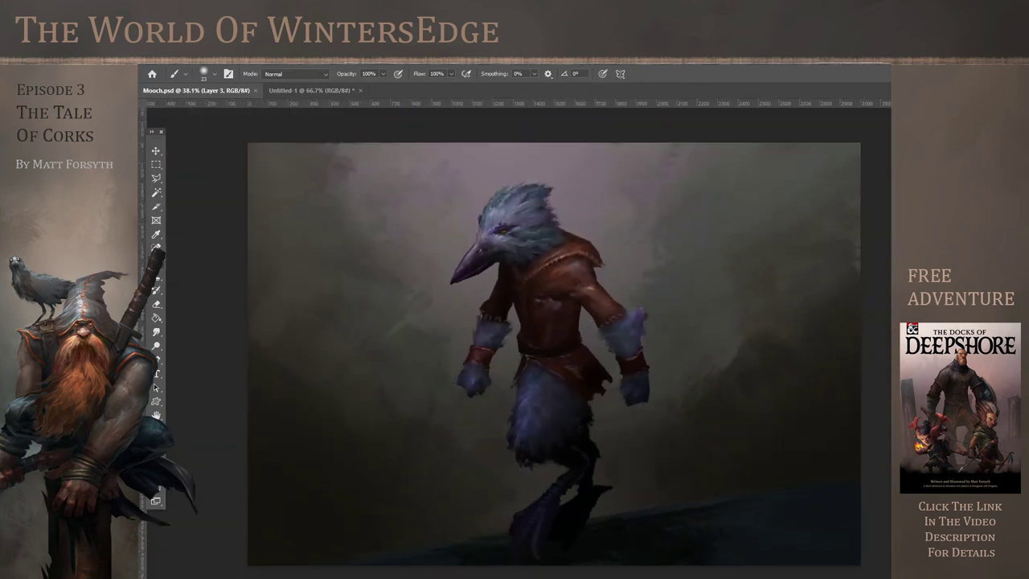
# Paint fine light feather strokes on the wrists, hand and thigh on a new Layer 22 with a 9 px brush
pyautogui.scroll(3, 636, 360)
pyautogui.hotkey('ctrl', 'shift', 'alt', 'n')
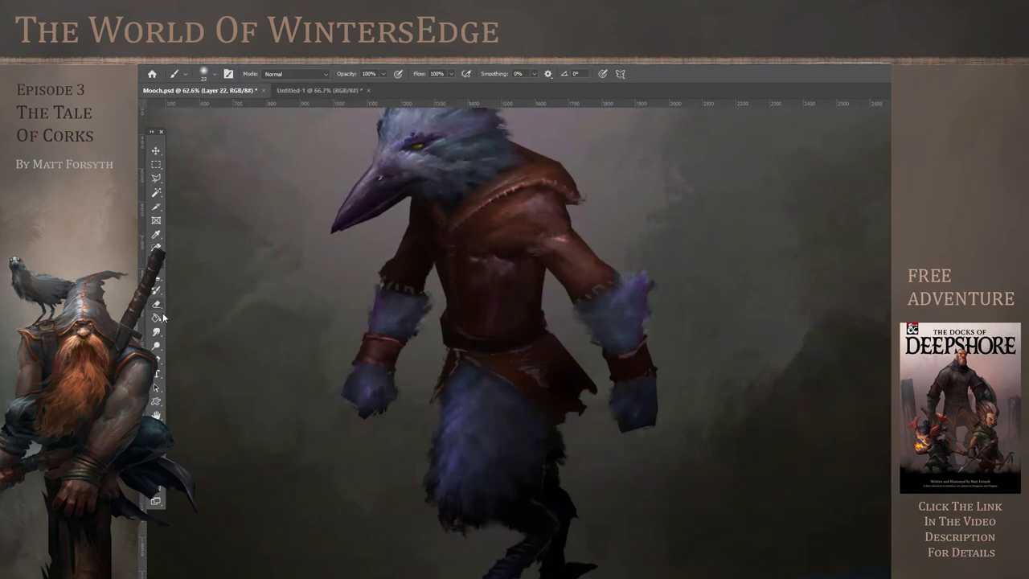
pyautogui.click(214, 74)
pyautogui.click(291, 287)
pyautogui.moveTo(199, 110); pyautogui.dragTo(199, 113)
pyautogui.moveTo(632, 287); pyautogui.dragTo(627, 309)
pyautogui.moveTo(640, 282); pyautogui.dragTo(632, 308)
pyautogui.moveTo(416, 326); pyautogui.dragTo(426, 305)
pyautogui.moveTo(441, 493)
pyautogui.mouseDown()
pyautogui.moveTo(444, 468)
pyautogui.moveTo(433, 454)
pyautogui.moveTo(430, 473)
pyautogui.moveTo(441, 429)
pyautogui.mouseUp()
pyautogui.moveTo(641, 296); pyautogui.dragTo(643, 285)
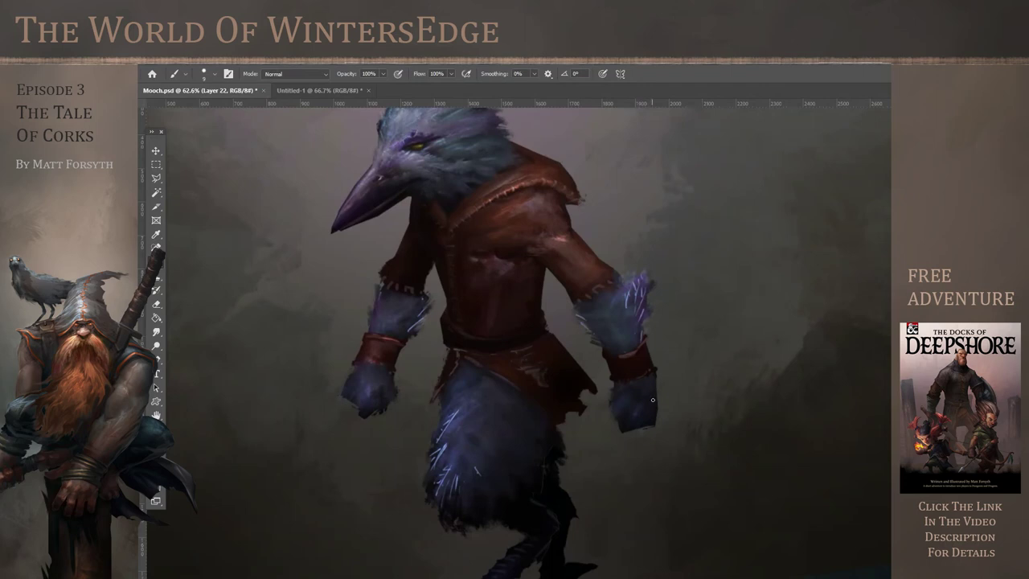
pyautogui.moveTo(348, 387); pyautogui.dragTo(343, 400)
pyautogui.moveTo(511, 493); pyautogui.dragTo(511, 482)
# Darken the feather strokes on Layer 22 using the Burn tool with a 180 px soft brush, Midtones range and 61% exposure
pyautogui.click(156, 304)
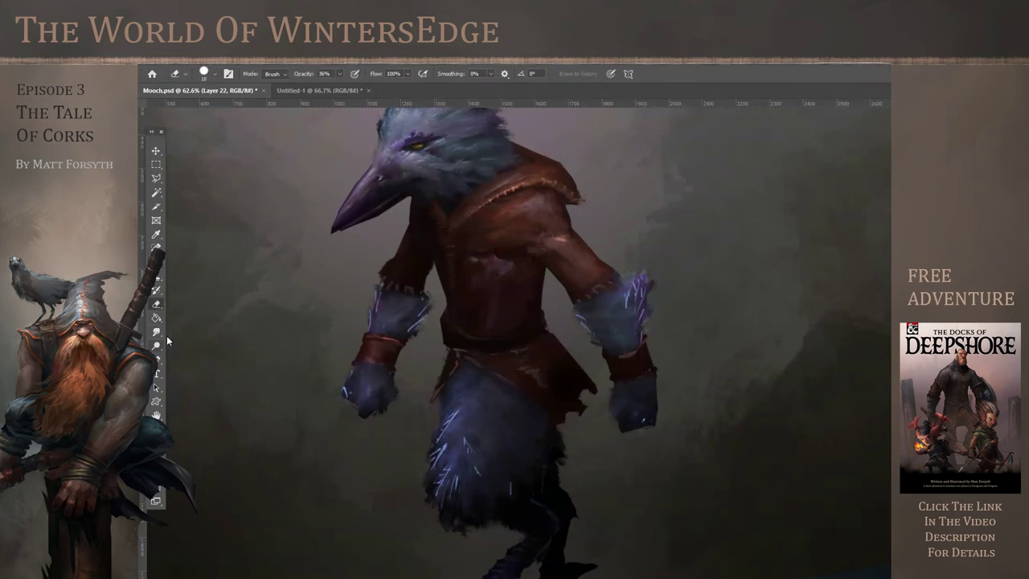
pyautogui.click(157, 345)
pyautogui.click(192, 356)
pyautogui.click(215, 74)
pyautogui.click(219, 108)
pyautogui.click(440, 469)
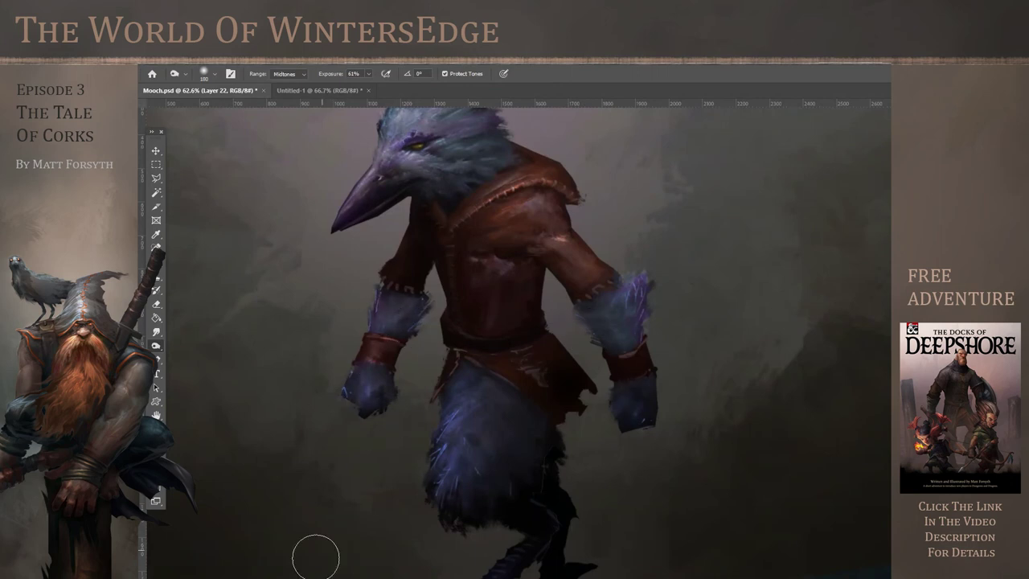
# Paint light stitches along the sleeve cuffs and tunic hem on a new Layer 23, and darken them with the Burn tool at 61% exposure
pyautogui.scroll(-5, 527, 392)
pyautogui.scroll(5, 563, 354)
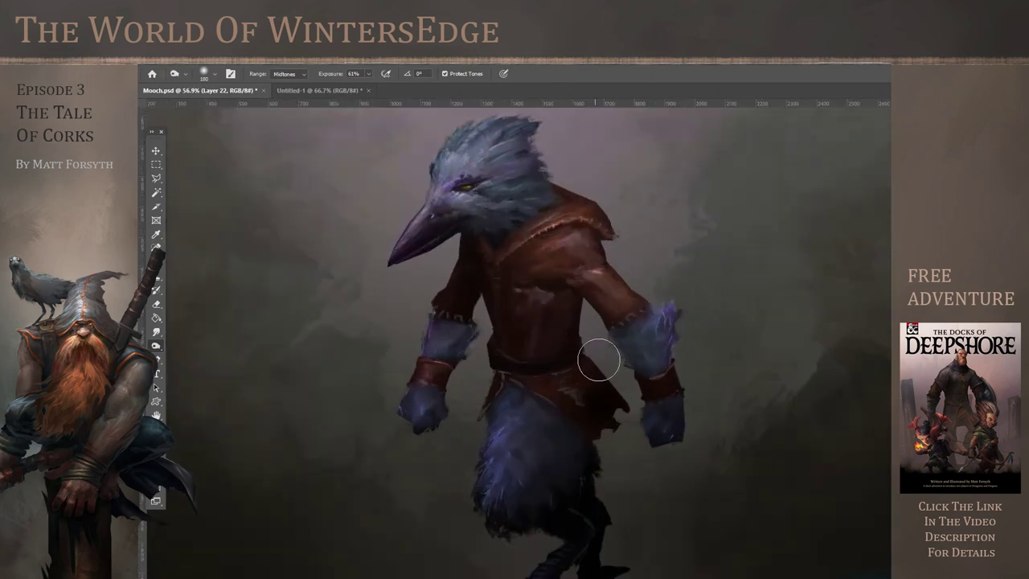
pyautogui.scroll(4, 386, 367)
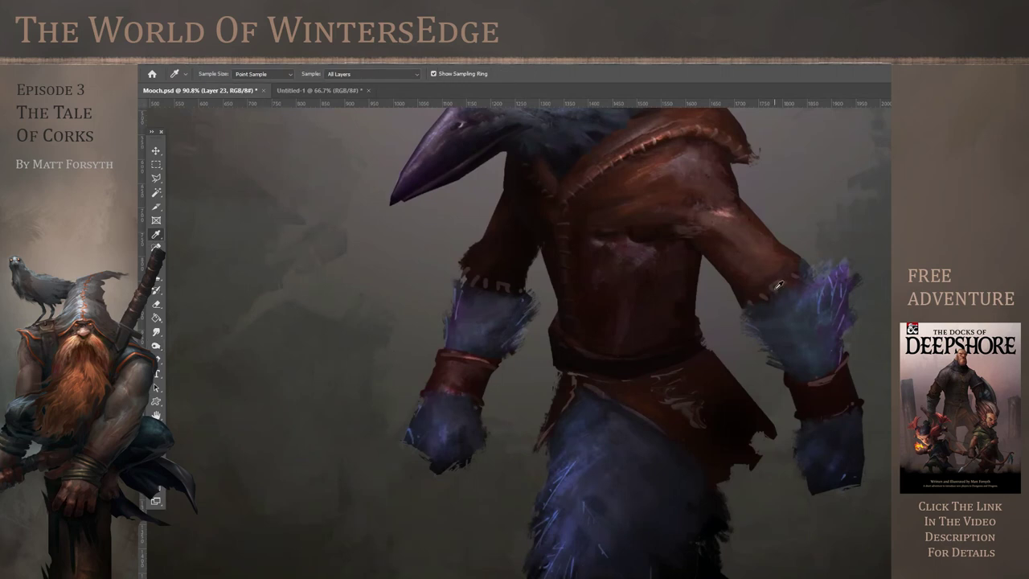
pyautogui.press('b')
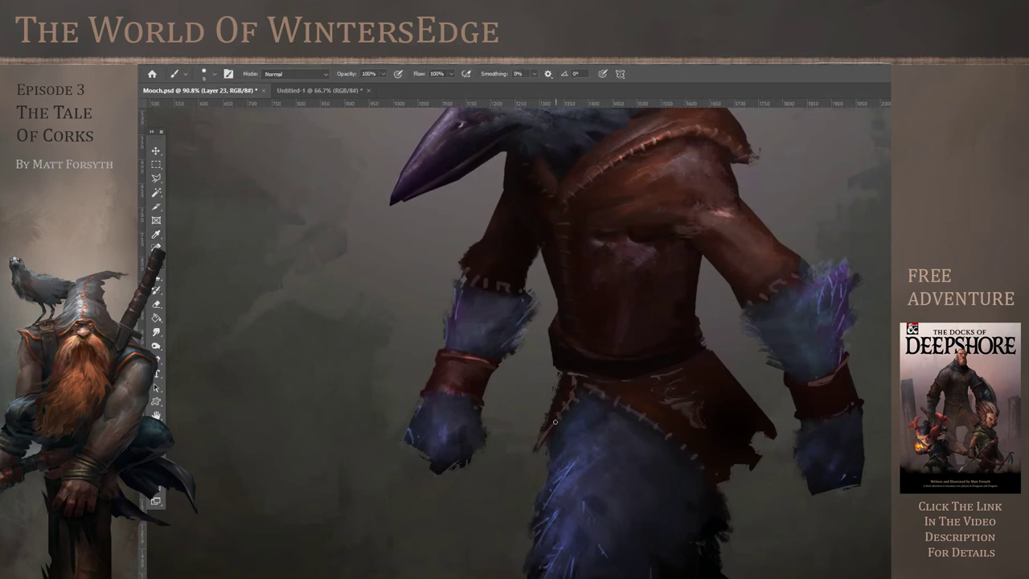
pyautogui.scroll(-2, 721, 487)
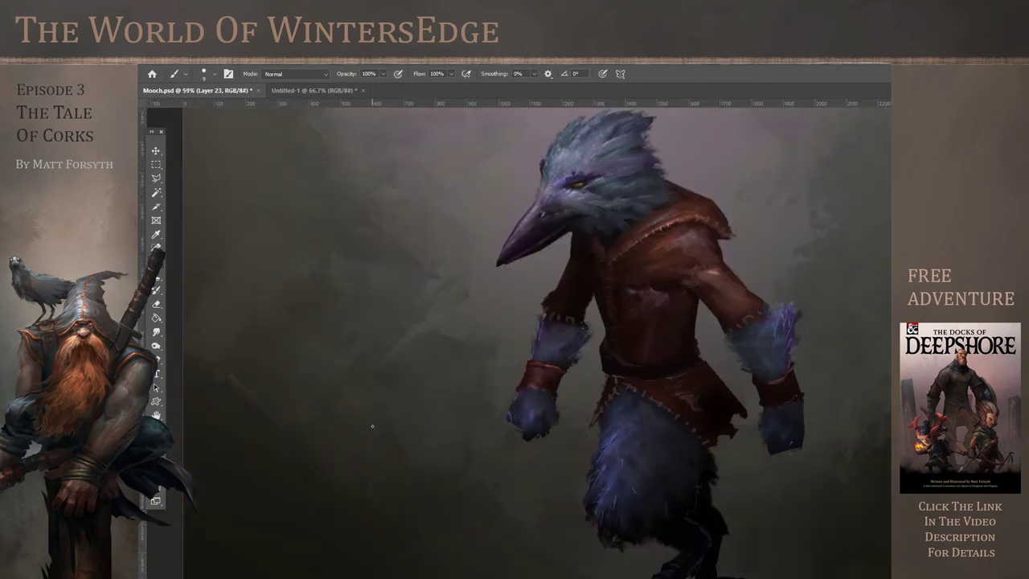
pyautogui.press('o')
pyautogui.scroll(-2, 733, 470)
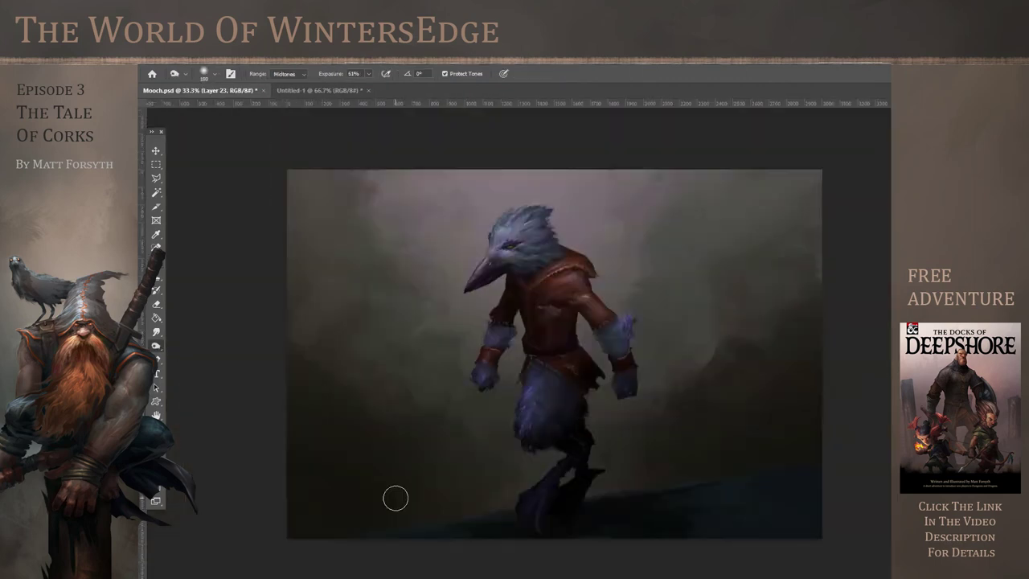
# Paint pale highlights on the lower legs and dusty pink bands around both ankles on a new Layer 24
pyautogui.scroll(2, 625, 451)
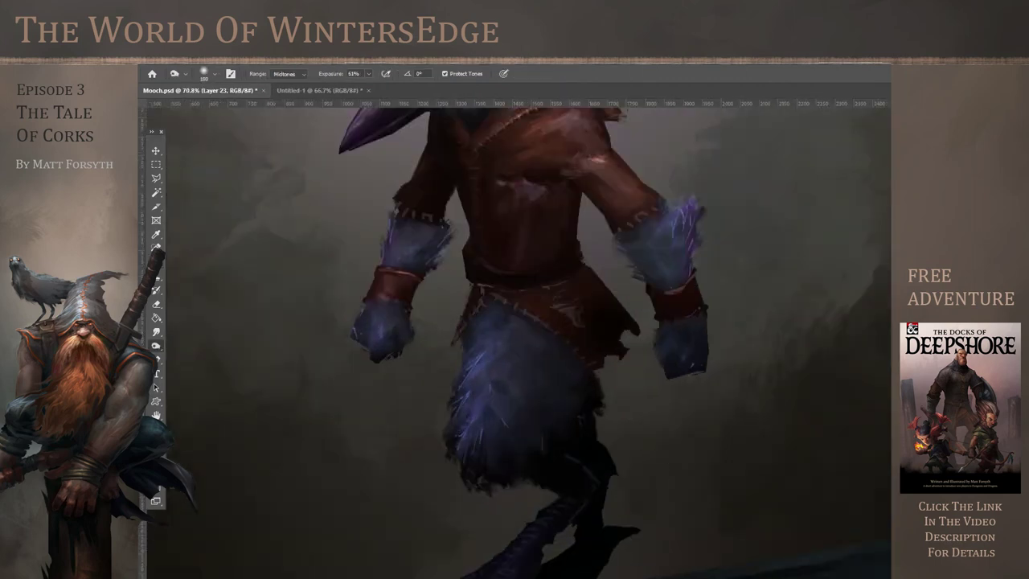
pyautogui.scroll(2, 523, 375)
pyautogui.press('b')
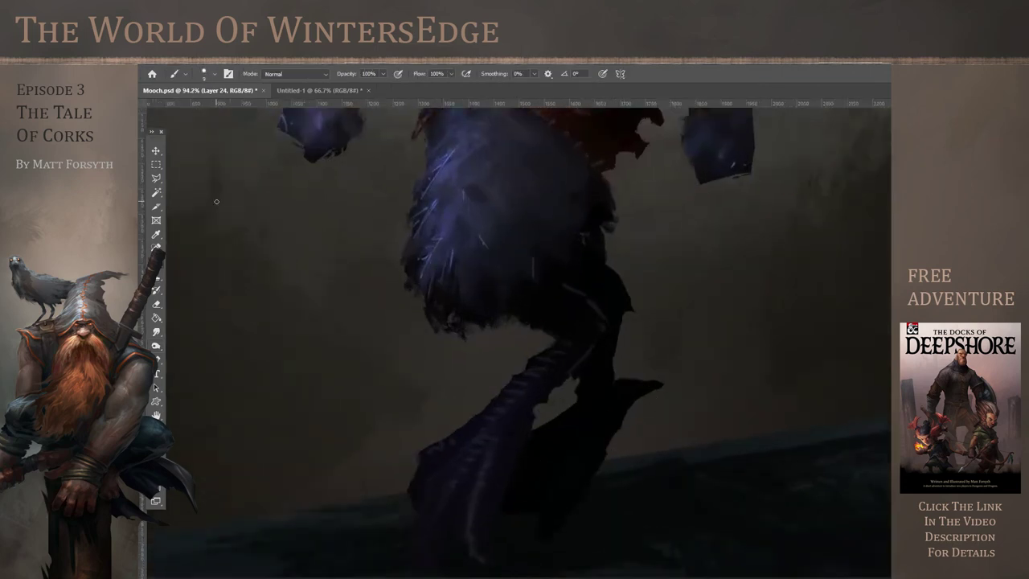
pyautogui.moveTo(523, 375)
pyautogui.mouseDown()
pyautogui.moveTo(548, 398)
pyautogui.moveTo(565, 384)
pyautogui.moveTo(538, 370)
pyautogui.mouseUp()
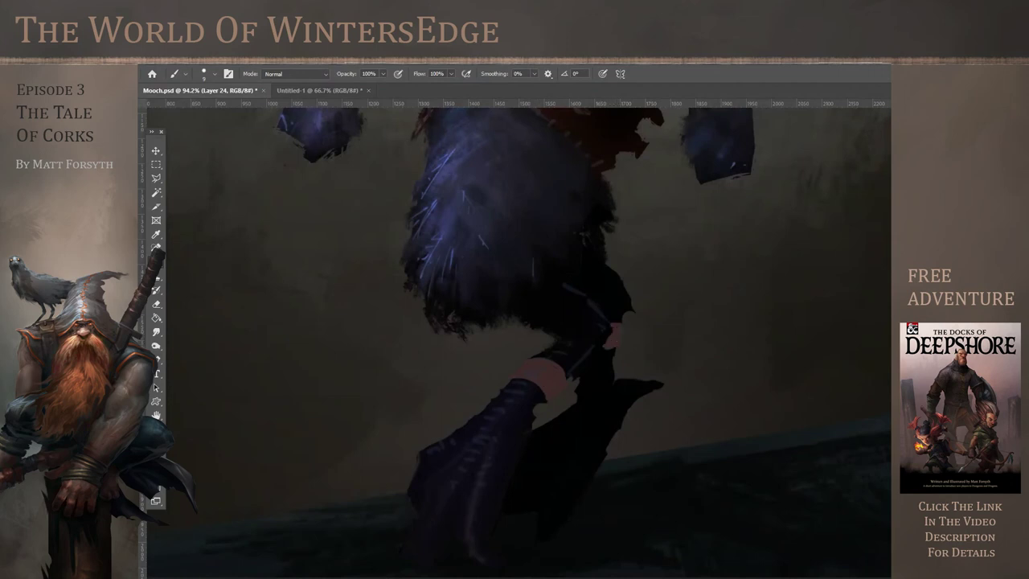
# Shade the edges of the ankle bands on Layer 24 using the Burn tool with a 10 px brush, Midtones range and 61% exposure
pyautogui.scroll(-5, 599, 450)
pyautogui.scroll(10, 578, 278)
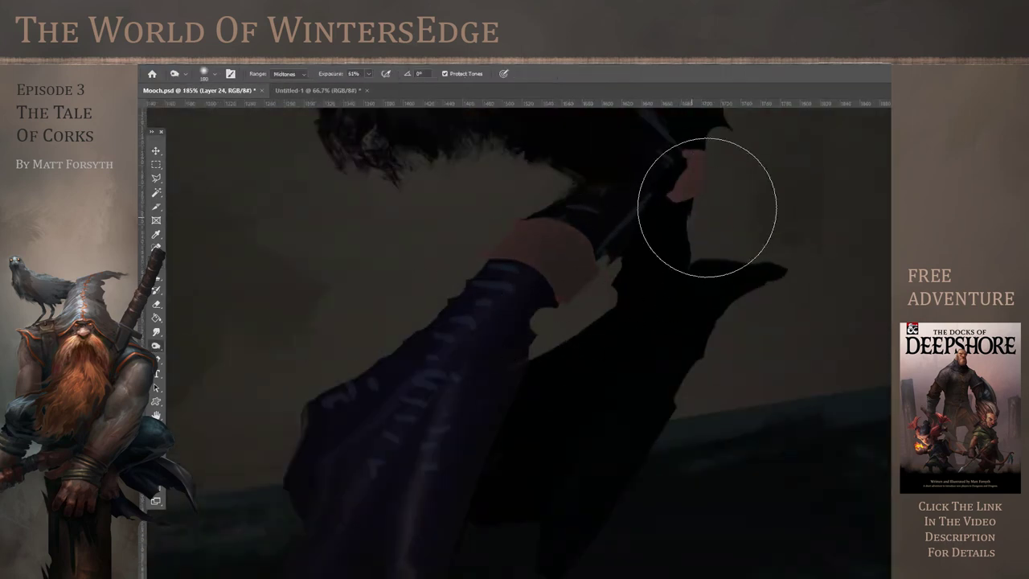
pyautogui.click(156, 347)
pyautogui.click(181, 355)
pyautogui.click(213, 73)
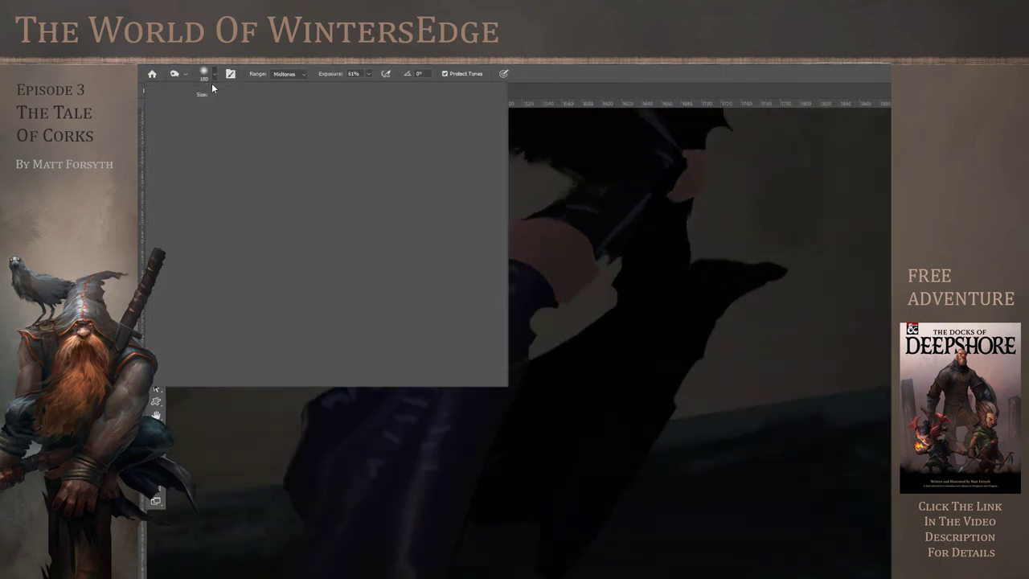
pyautogui.click(555, 296)
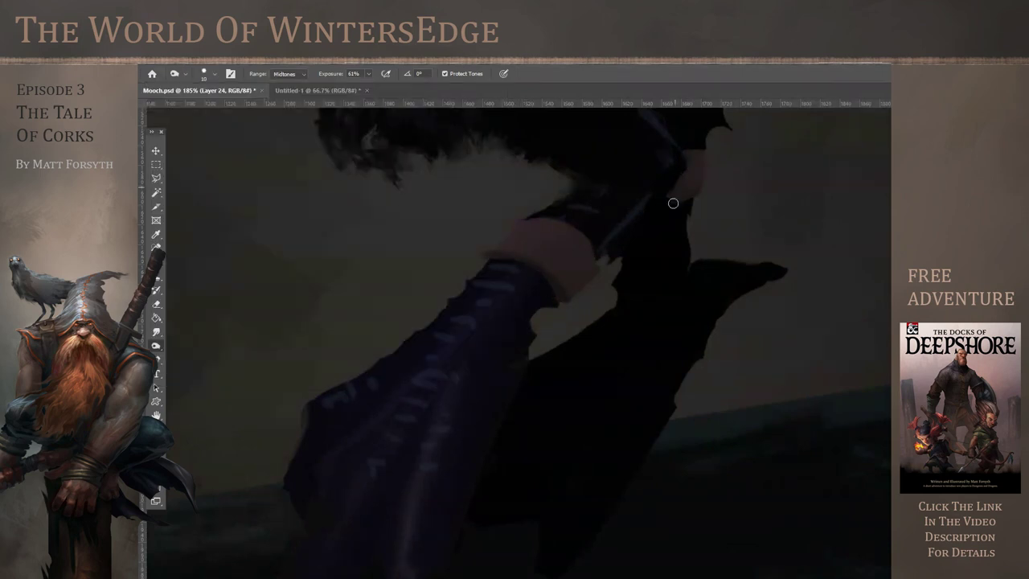
# Lighten parts of the ankle bands using the Dodge tool with a 15 px brush, Midtones range and 21% exposure
pyautogui.scroll(-5, 675, 300)
pyautogui.scroll(3, 643, 185)
pyautogui.rightClick(157, 345)
pyautogui.click(189, 347)
pyautogui.moveTo(571, 353)
pyautogui.mouseDown()
pyautogui.moveTo(614, 324)
pyautogui.moveTo(636, 368)
pyautogui.mouseUp()
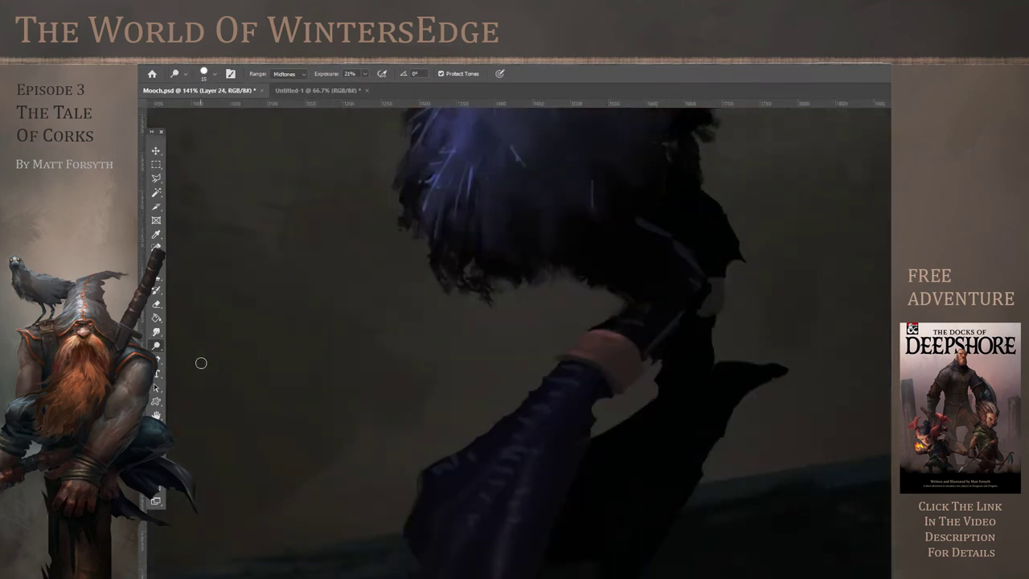
# Apply a Levels adjustment to Layer 24 to deepen the tone of the ankle bands
pyautogui.hotkey('ctrl', '0')
pyautogui.click(196, 58)
pyautogui.moveTo(263, 86)
pyautogui.click(320, 94)
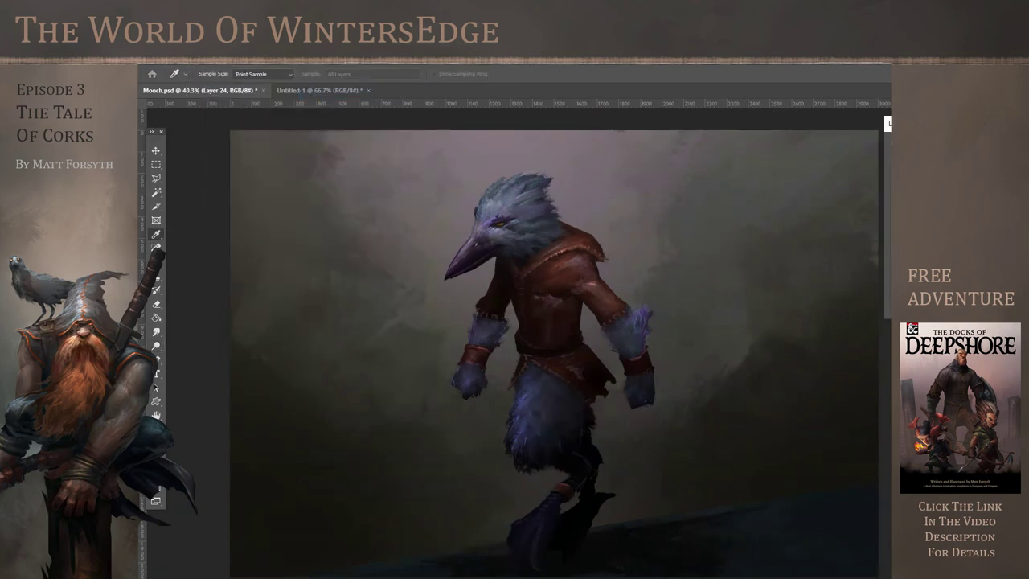
pyautogui.press('Return')
# Apply a Levels adjustment to Layer 15
pyautogui.scroll(-3, 618, 394)
pyautogui.scroll(6, 619, 393)
pyautogui.scroll(-4, 618, 393)
pyautogui.scroll(4, 617, 395)
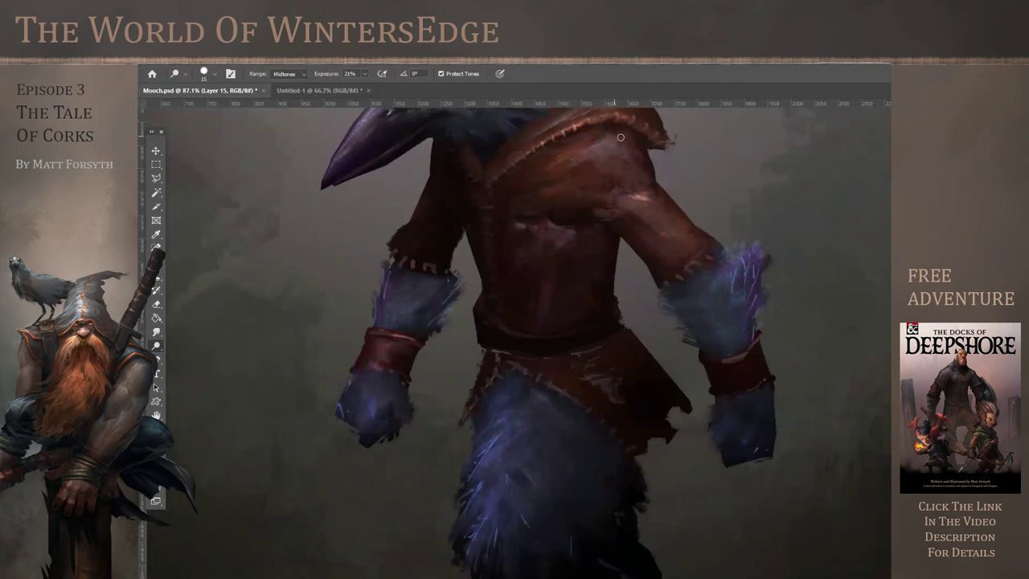
pyautogui.scroll(5, 447, 243)
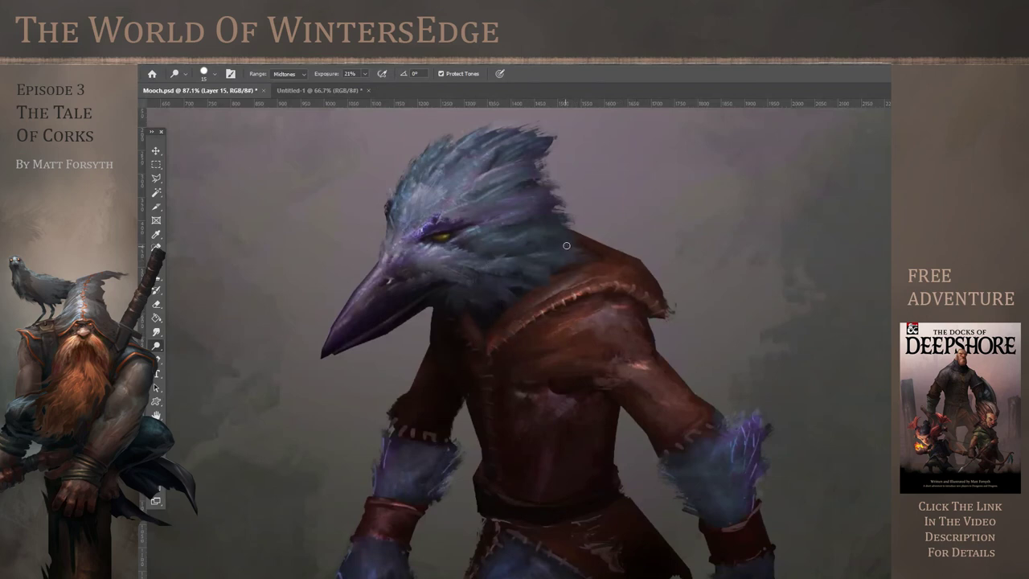
pyautogui.scroll(-6, 586, 217)
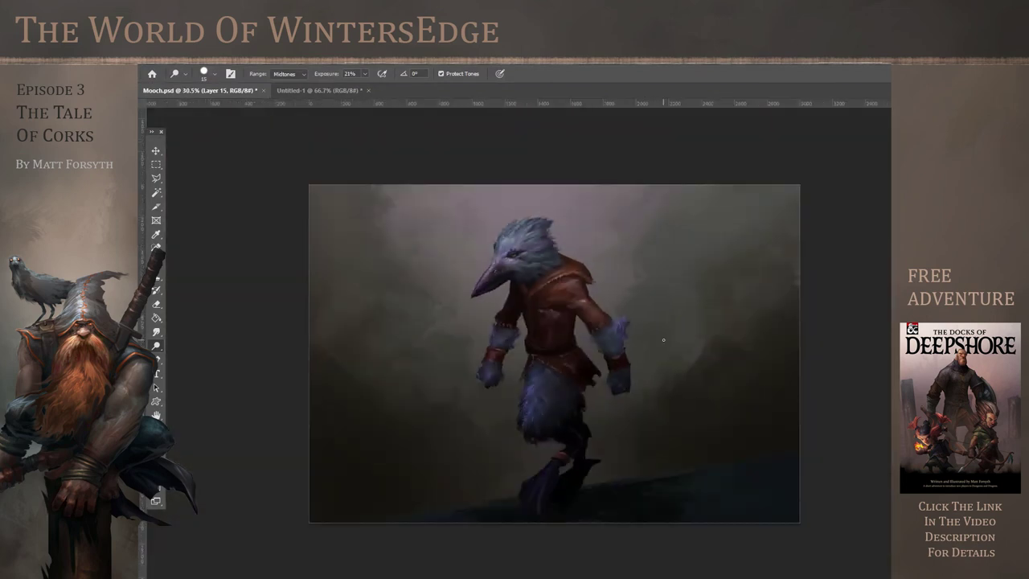
pyautogui.click(199, 58)
pyautogui.moveTo(286, 87)
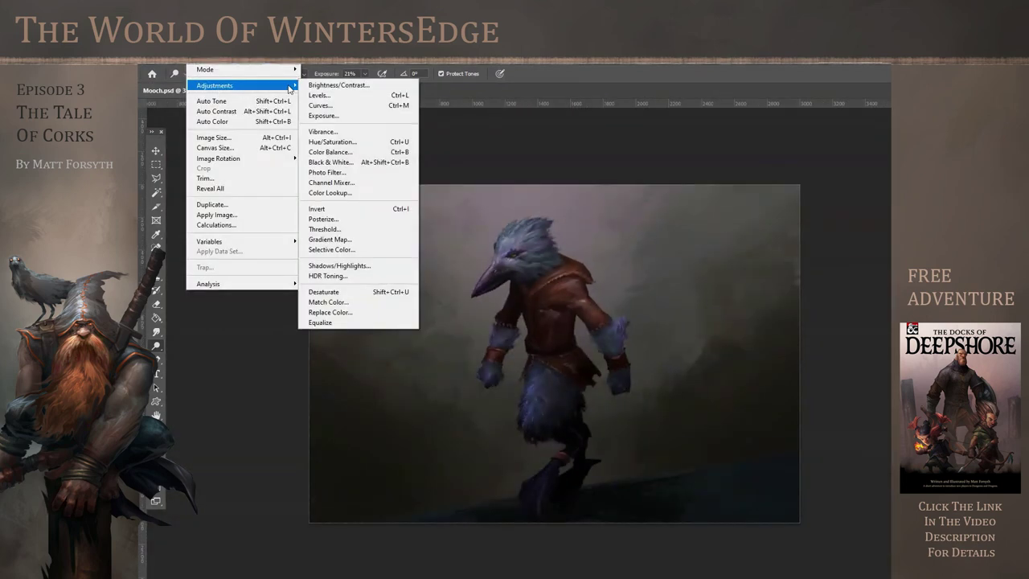
pyautogui.click(333, 97)
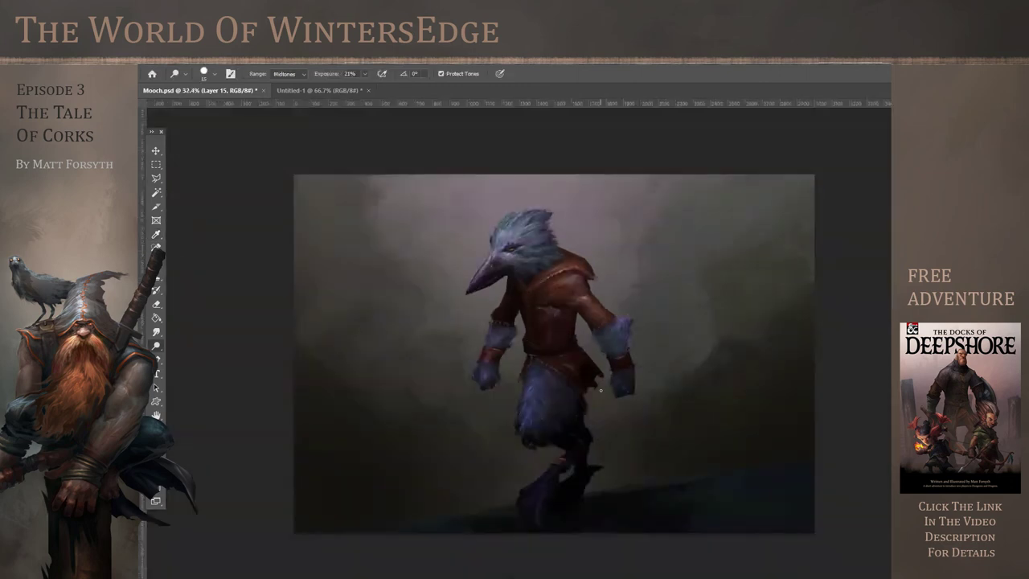
# Reshape the waist contour of the leather tunic on Layer 20 with Liquify, using a reduced brush size
pyautogui.scroll(6, 577, 392)
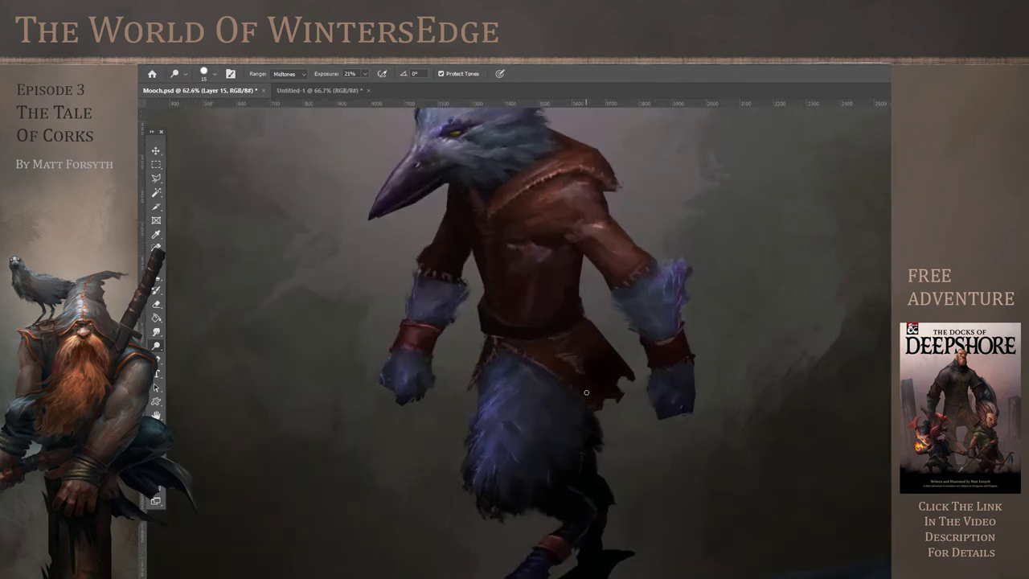
pyautogui.scroll(-2, 600, 426)
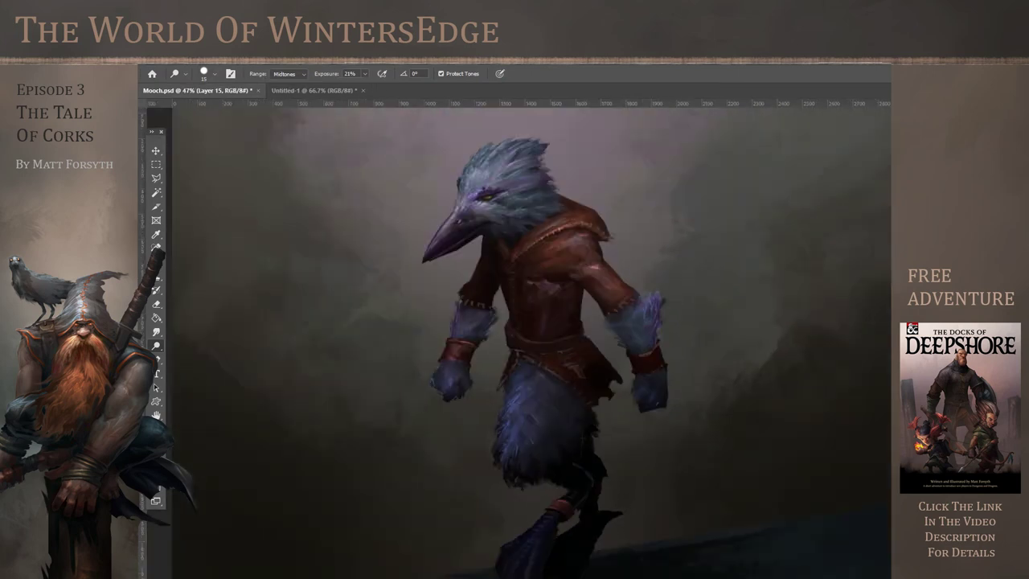
pyautogui.click(283, 59)
pyautogui.click(321, 157)
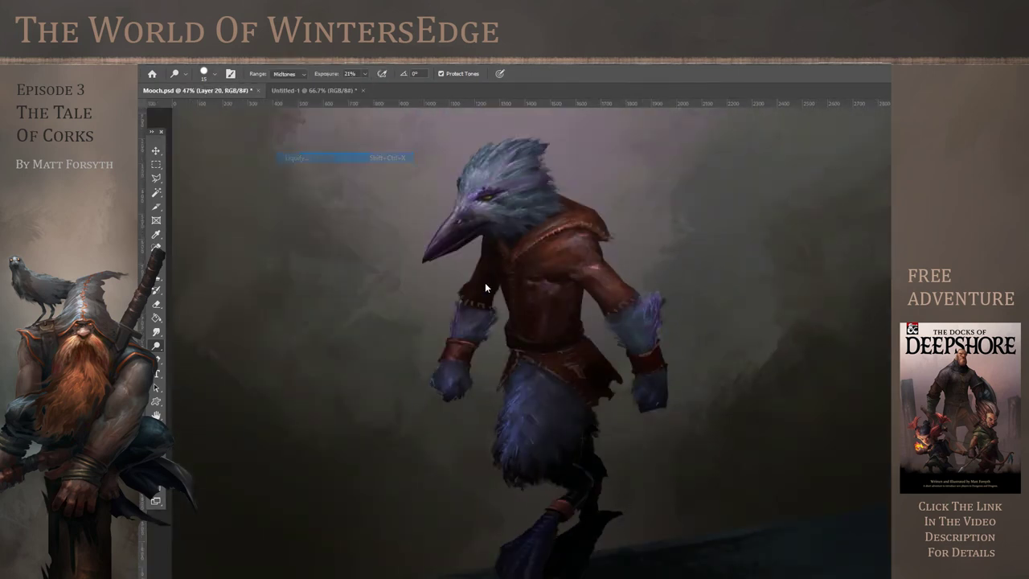
pyautogui.hotkey('ctrl', '+')
pyautogui.hotkey('ctrl', '+')
pyautogui.hotkey('ctrl', '+')
pyautogui.press('[')
pyautogui.press('[')
pyautogui.press('[')
pyautogui.press('[')
pyautogui.press('[')
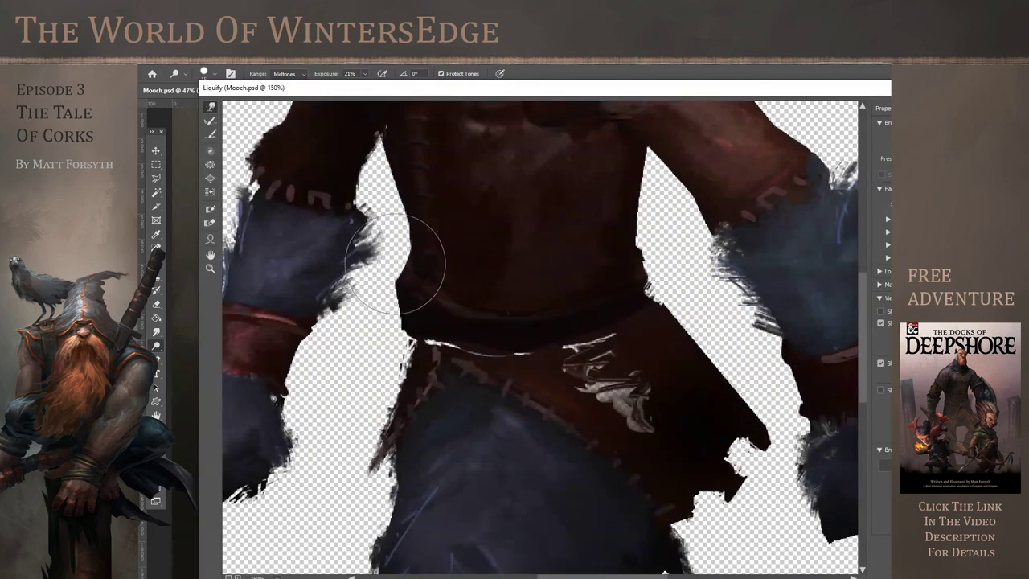
pyautogui.press('[')
pyautogui.press('[')
pyautogui.press('[')
pyautogui.press('[')
pyautogui.press('[')
pyautogui.moveTo(404, 262); pyautogui.dragTo(404, 275)
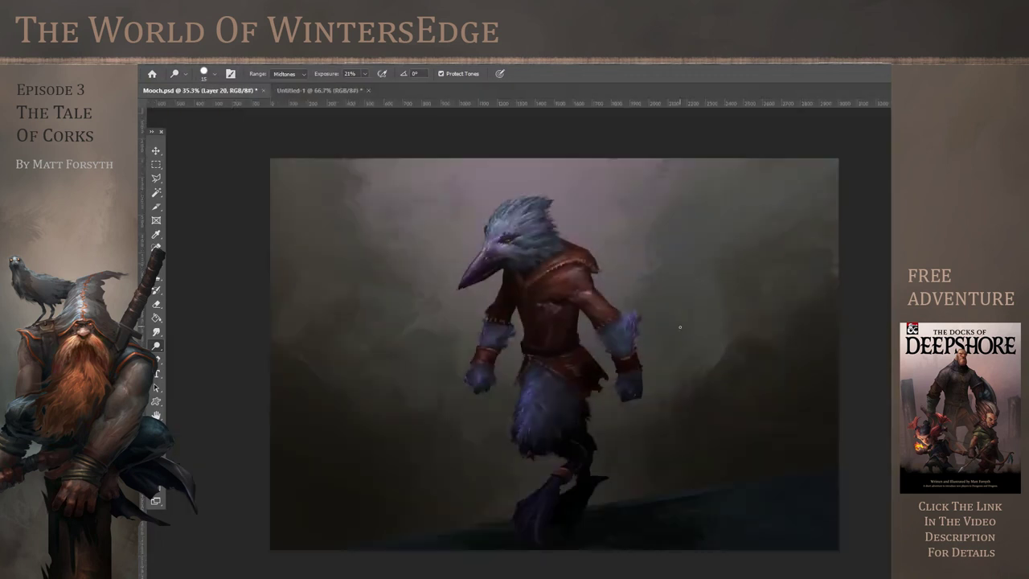
# Trim the lower edge of the beak on Layer 20 by deleting a polygonal lasso selection beneath it
pyautogui.scroll(-2, 644, 370)
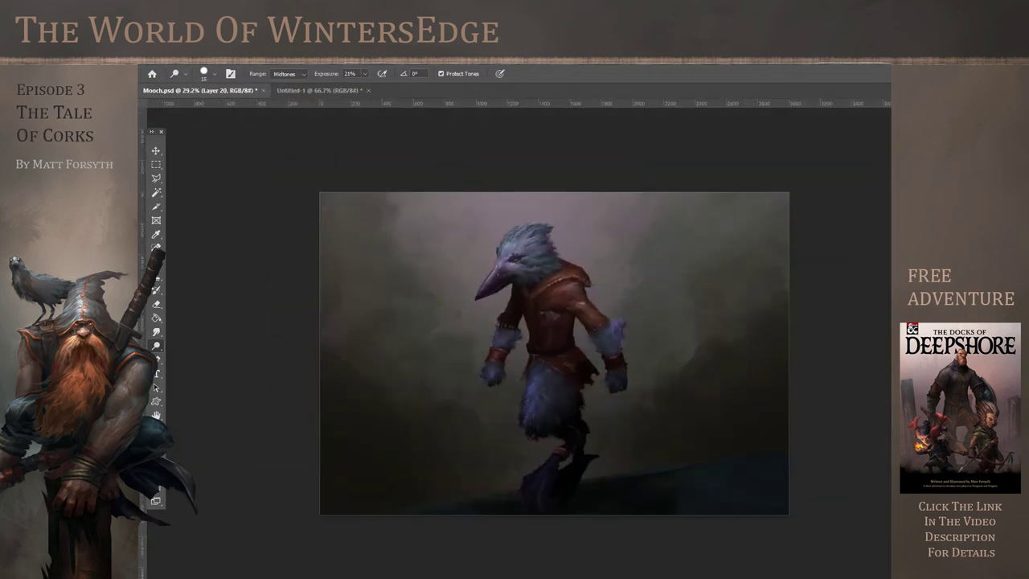
pyautogui.scroll(-2, 638, 384)
pyautogui.scroll(10, 504, 312)
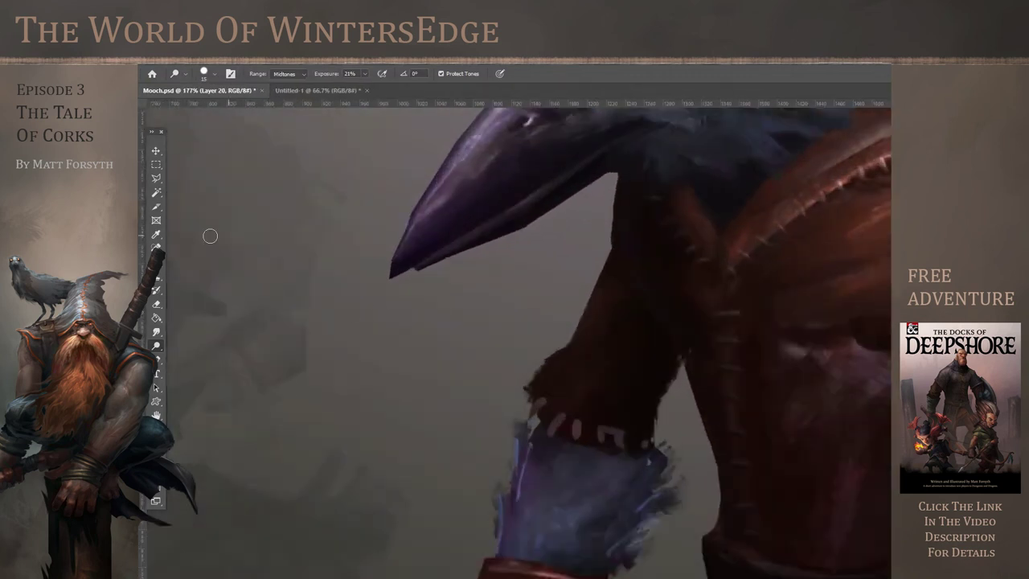
pyautogui.press('l')
pyautogui.click(417, 269)
pyautogui.click(574, 208)
pyautogui.click(561, 251)
pyautogui.doubleClick(403, 320)
pyautogui.press('Delete')
pyautogui.hotkey('ctrl', 'd')
# Trim the upper edge of the beak tip by deleting a polygonal lasso selection along its outer side
pyautogui.click(390, 275)
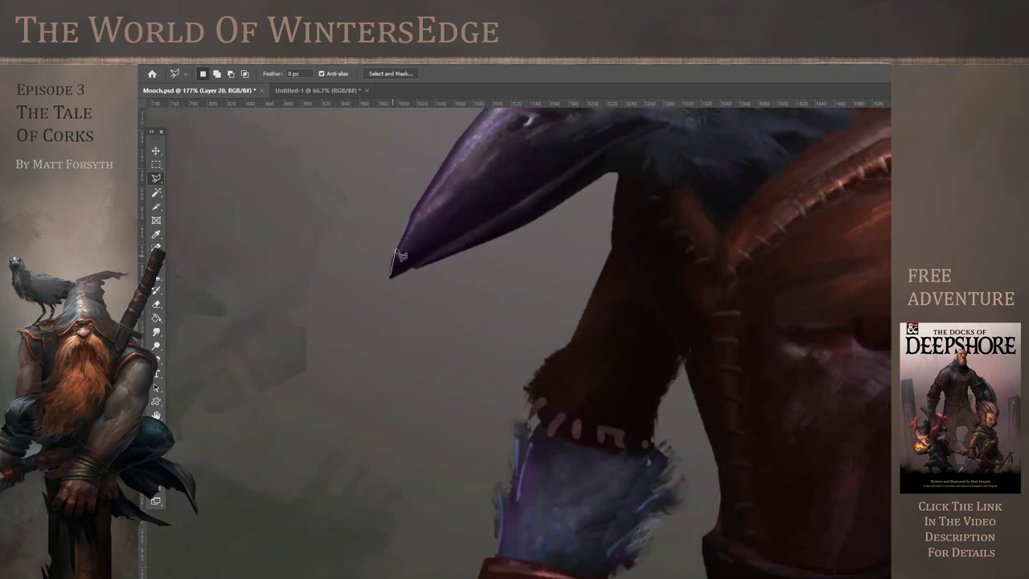
pyautogui.click(441, 162)
pyautogui.click(399, 162)
pyautogui.click(317, 263)
pyautogui.doubleClick(355, 336)
pyautogui.press('Delete')
pyautogui.hotkey('ctrl', 'd')
pyautogui.hotkey('ctrl', '0')
pyautogui.scroll(5, 602, 399)
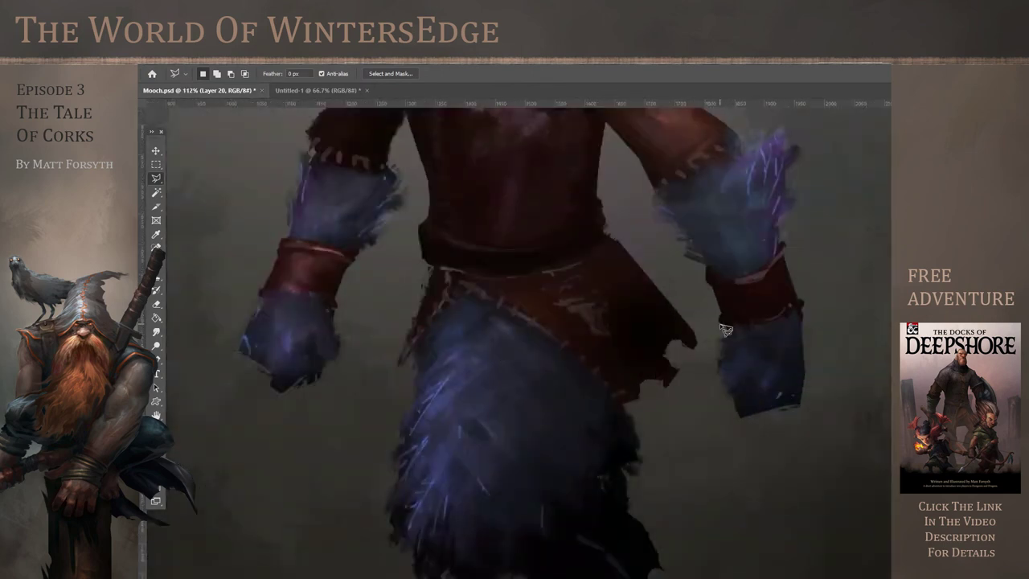
pyautogui.hotkey('ctrl', 'd')
pyautogui.scroll(-6, 748, 434)
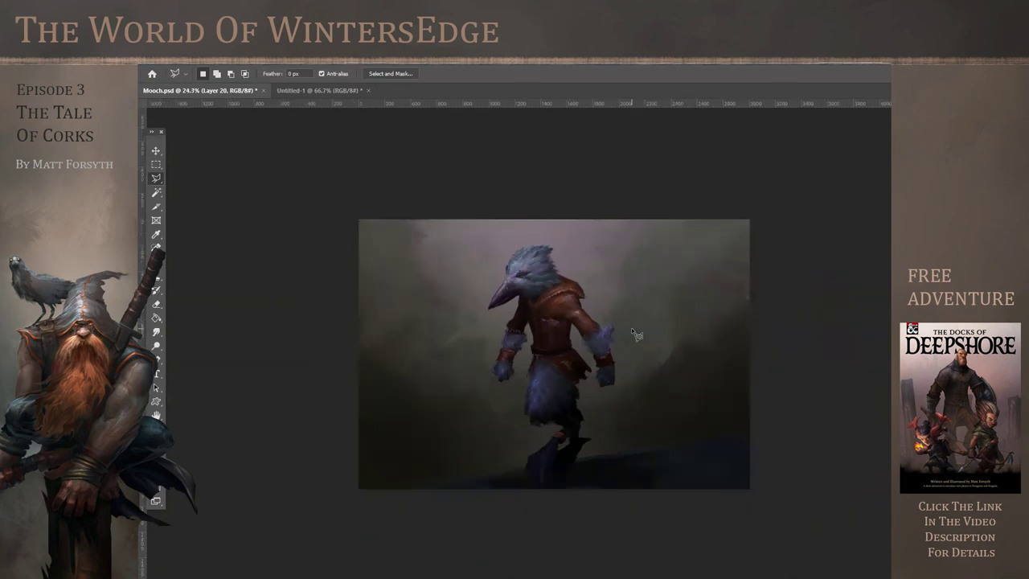
pyautogui.scroll(4, 563, 338)
pyautogui.scroll(-2, 508, 313)
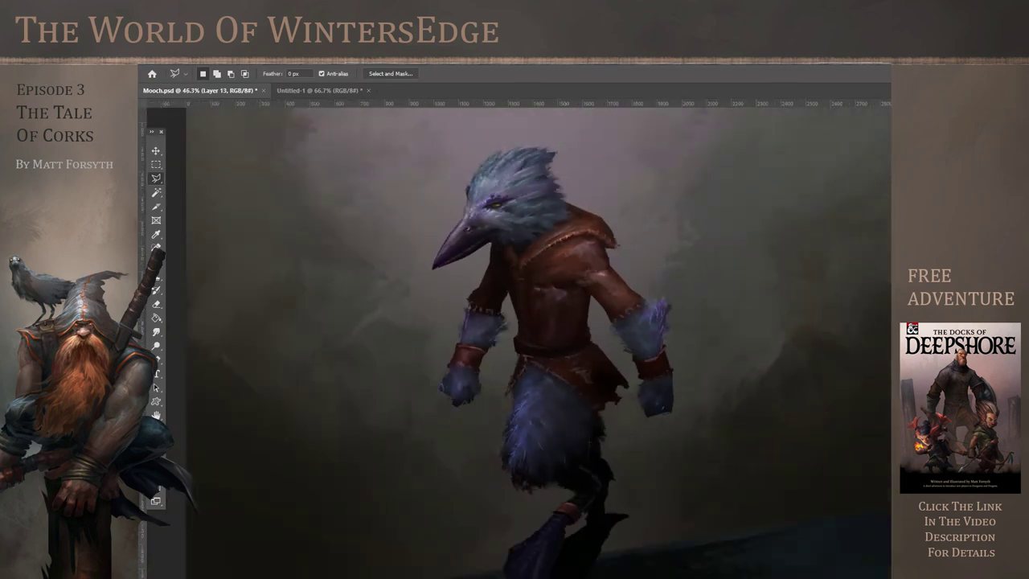
# Paint soft background color over the ground and rear foot on a new Layer 25 with a 495 px soft brush at 31% opacity
pyautogui.scroll(-2, 500, 474)
pyautogui.press('i')
pyautogui.press('b')
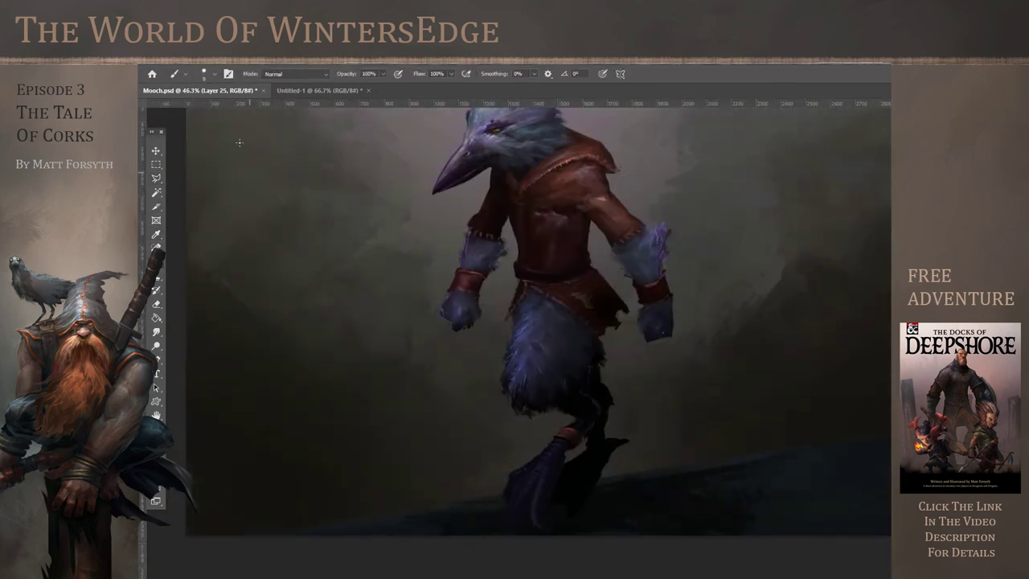
pyautogui.click(214, 74)
pyautogui.click(211, 290)
pyautogui.click(255, 106)
pyautogui.moveTo(258, 110); pyautogui.dragTo(260, 110)
pyautogui.click(384, 74)
pyautogui.click(349, 86)
pyautogui.moveTo(298, 507)
pyautogui.mouseDown()
pyautogui.moveTo(593, 469)
pyautogui.moveTo(502, 482)
pyautogui.mouseUp()
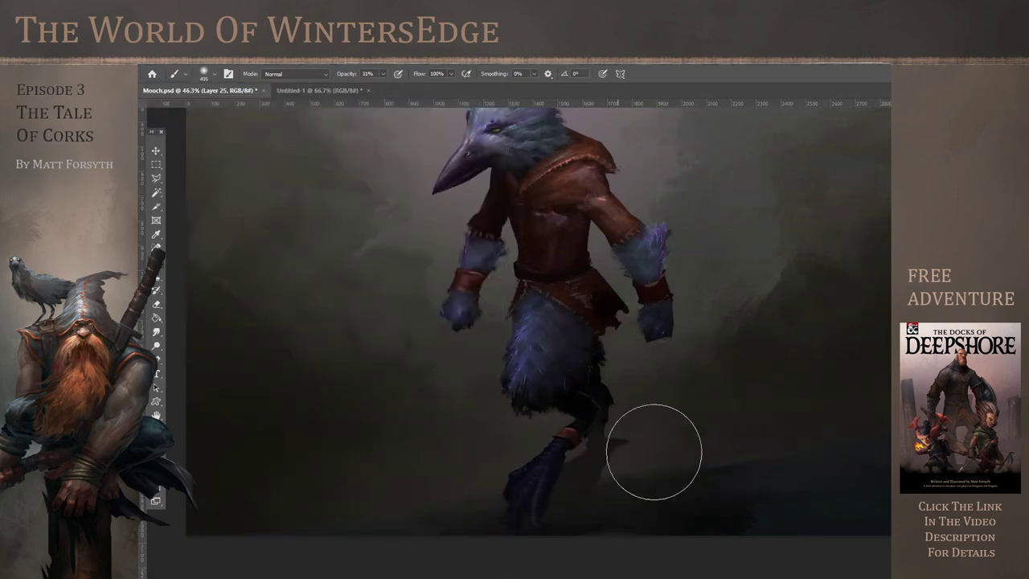
# Brush a dark haze over the ground and lower legs on a new Layer 26 with a 1457 px soft brush at 31% opacity
pyautogui.scroll(-2, 731, 483)
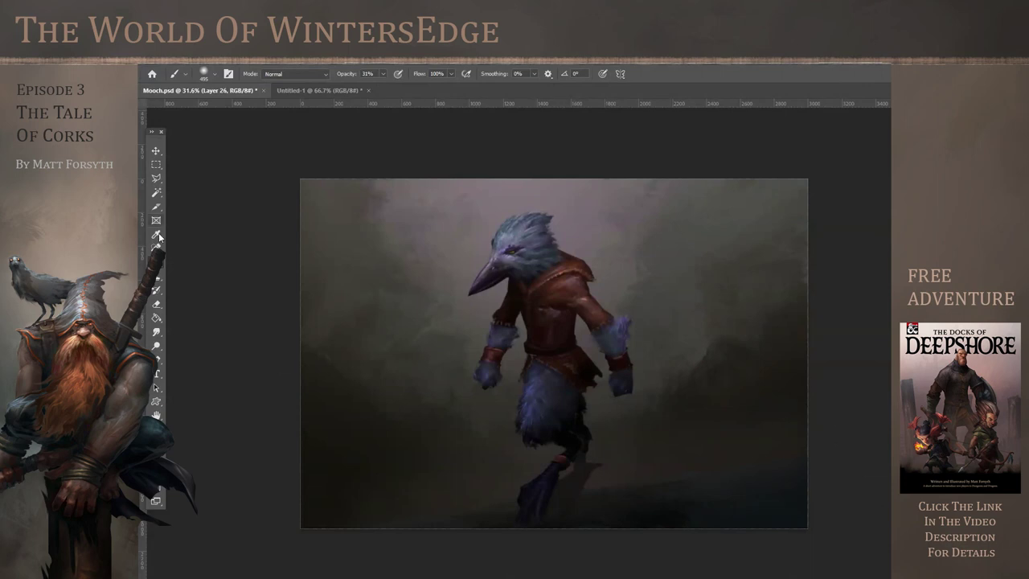
pyautogui.click(215, 74)
pyautogui.moveTo(259, 108); pyautogui.dragTo(260, 108)
pyautogui.moveTo(374, 515); pyautogui.dragTo(833, 441)
pyautogui.moveTo(525, 513); pyautogui.dragTo(912, 489)
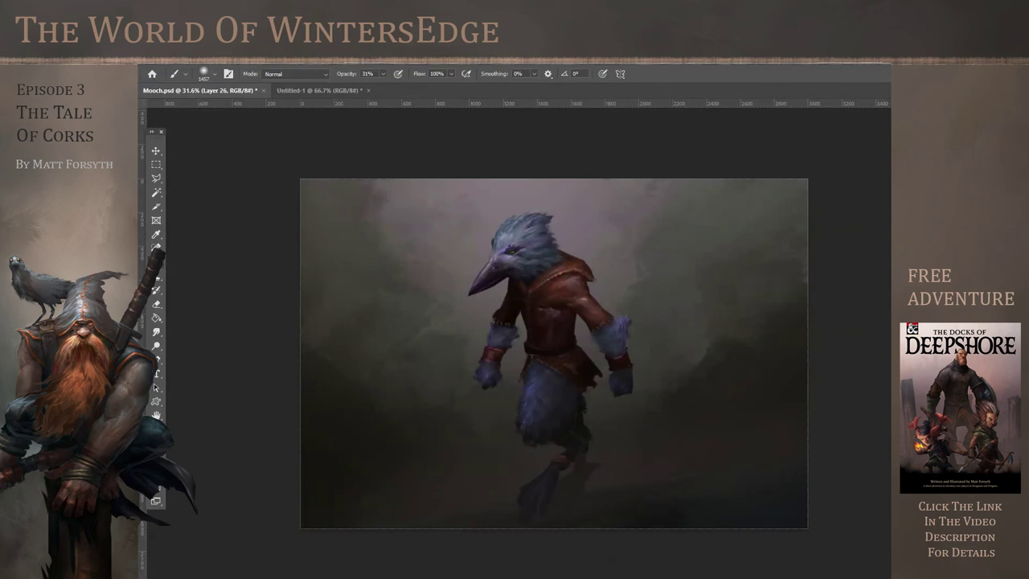
pyautogui.scroll(-4, 702, 398)
pyautogui.scroll(4, 749, 377)
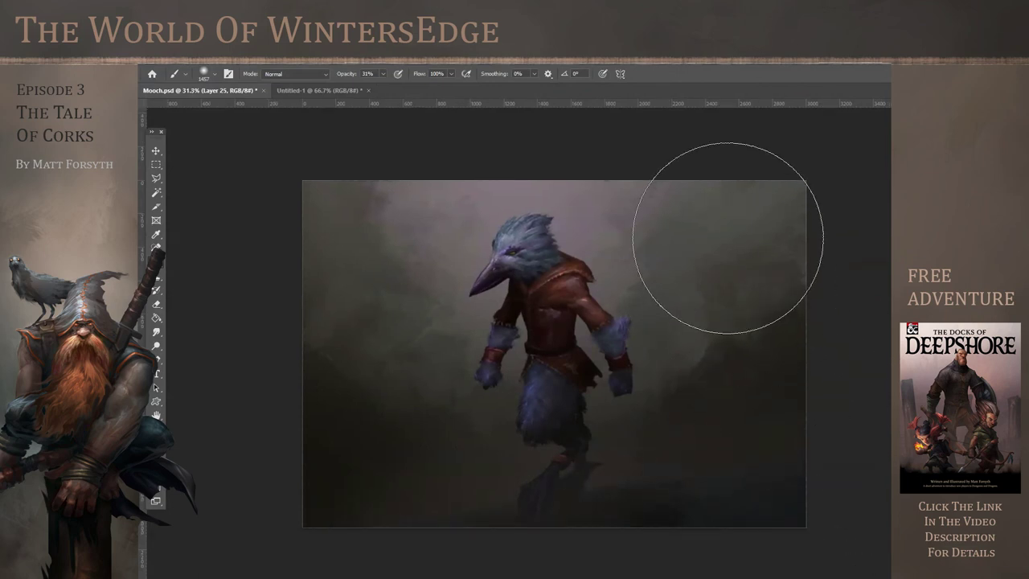
# Brush a soft haze around the crow's head on a new Layer 27 with the sampled background color, using a 259 px soft brush
pyautogui.scroll(3, 613, 231)
pyautogui.hotkey('ctrl', 'shift', 'alt', 'n')
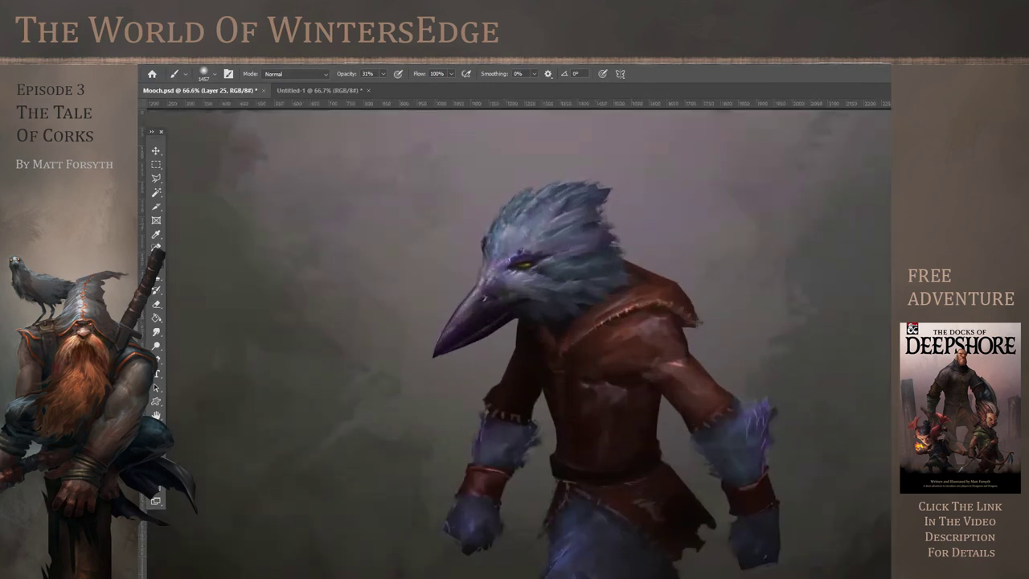
pyautogui.keyDown('alt'); pyautogui.click(589, 160); pyautogui.keyUp('alt')
pyautogui.click(215, 74)
pyautogui.moveTo(266, 108); pyautogui.dragTo(252, 108)
pyautogui.click(591, 179)
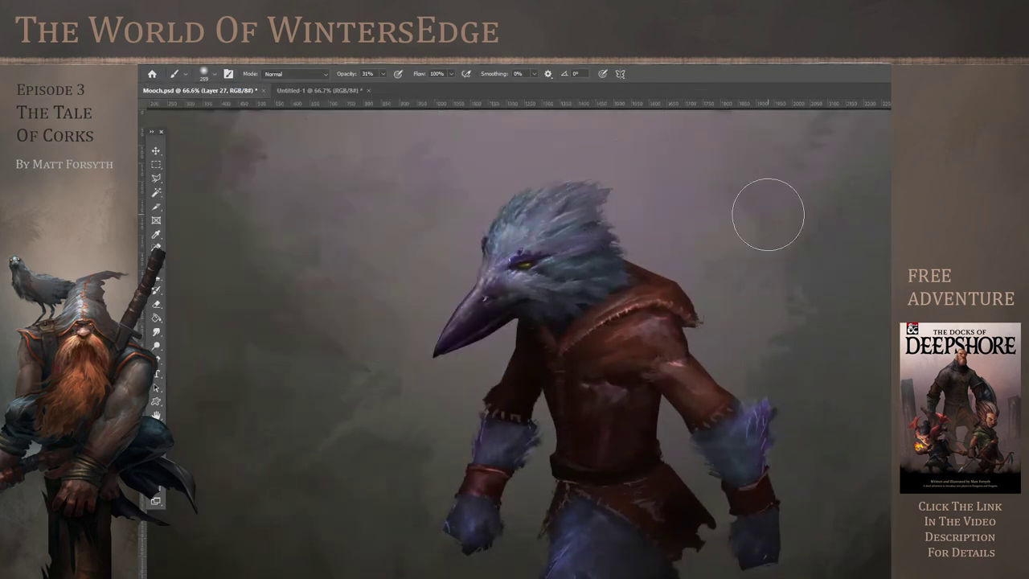
# Paint sampled background haze over the rear sleeve on Layer 27 with a 127 px soft brush at 31% opacity
pyautogui.scroll(-2, 784, 210)
pyautogui.scroll(2, 508, 441)
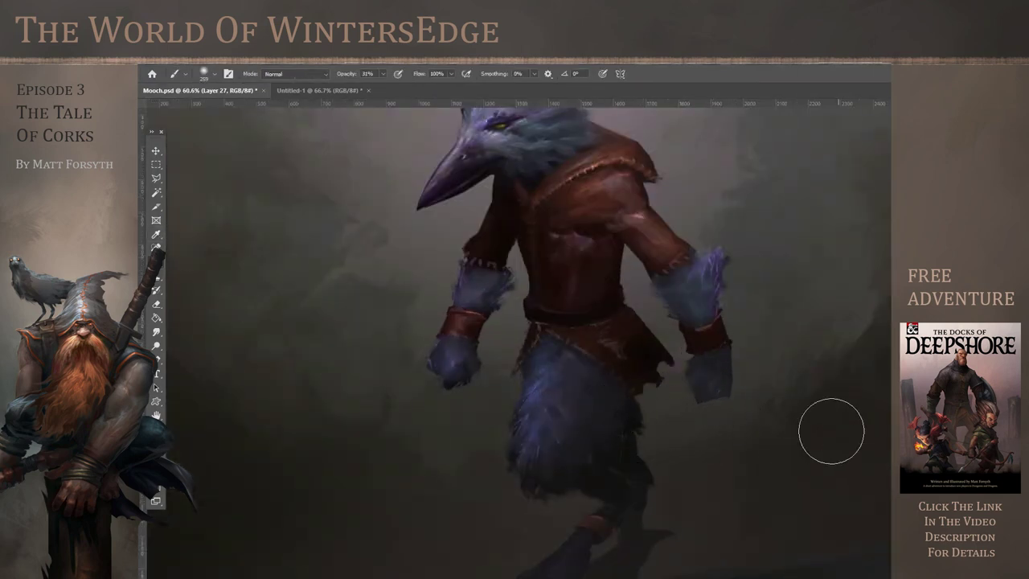
pyautogui.scroll(-2, 726, 406)
pyautogui.scroll(3, 660, 402)
pyautogui.press('i')
pyautogui.click(473, 268)
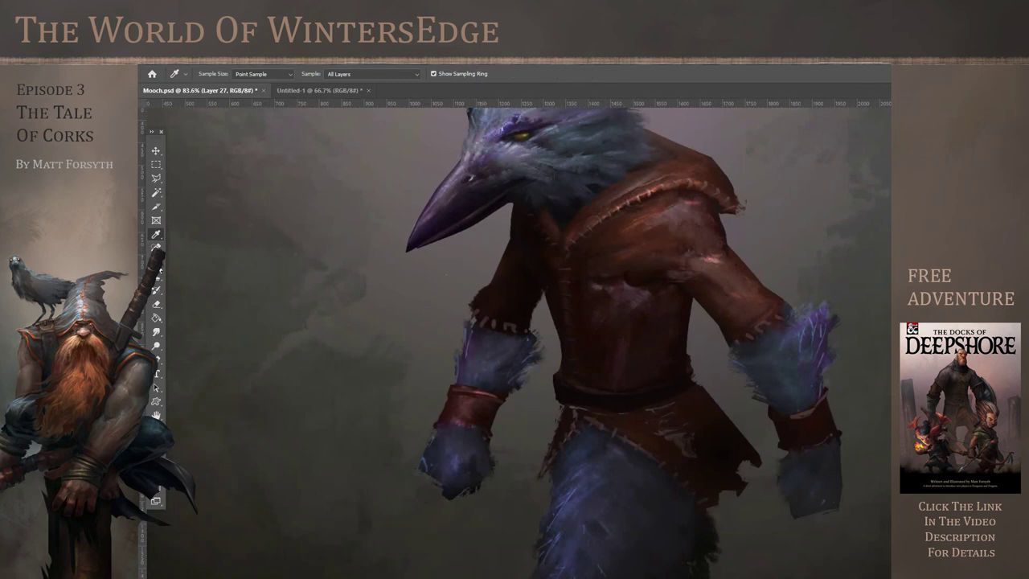
pyautogui.press('b')
pyautogui.moveTo(482, 269)
pyautogui.mouseDown()
pyautogui.moveTo(514, 297)
pyautogui.moveTo(502, 265)
pyautogui.mouseUp()
pyautogui.click(214, 74)
pyautogui.moveTo(248, 109); pyautogui.dragTo(240, 109)
pyautogui.moveTo(538, 312); pyautogui.dragTo(533, 334)
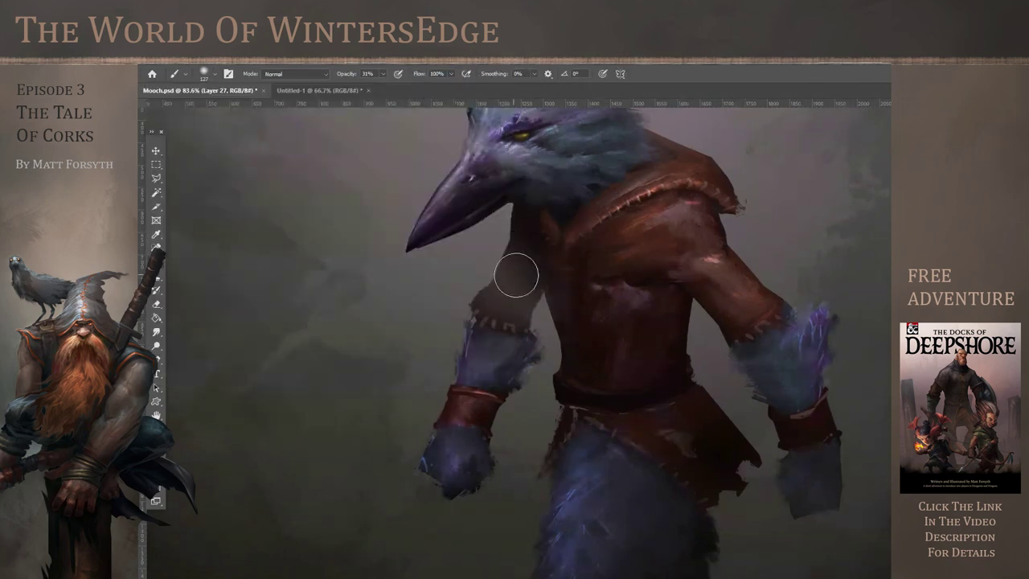
# Erase the haze overlapping the front of the tunic on Layer 27 with a 73 px hard eraser at 61% opacity
pyautogui.scroll(-3, 602, 443)
pyautogui.press('e')
pyautogui.click(215, 74)
pyautogui.moveTo(222, 109); pyautogui.dragTo(228, 110)
pyautogui.click(340, 74)
pyautogui.moveTo(340, 87); pyautogui.dragTo(353, 87)
pyautogui.click(578, 333)
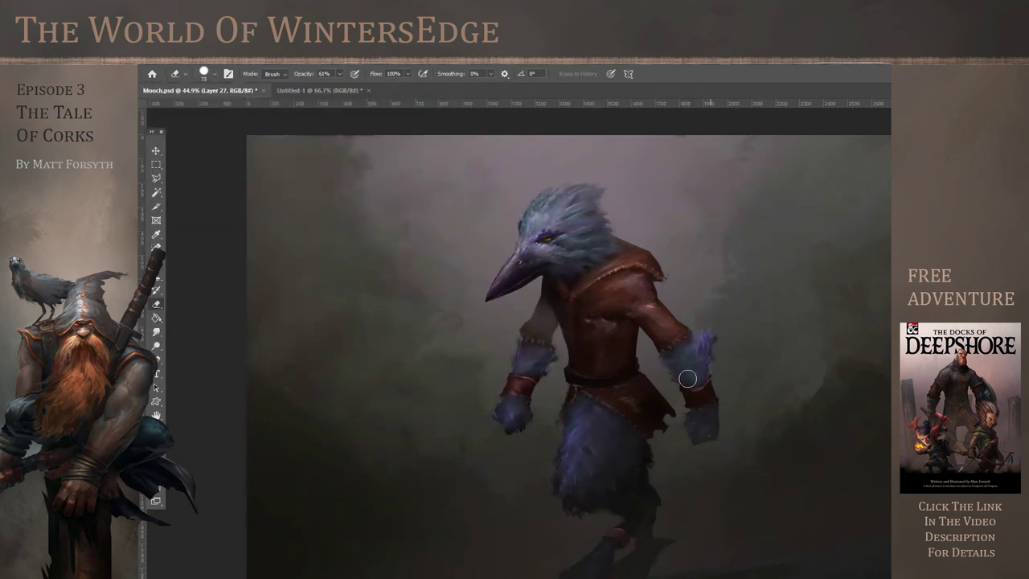
# Thin the remaining haze over the tunic and rear arm on Layer 27 with a 202 px soft eraser at 23% opacity
pyautogui.scroll(3, 425, 312)
pyautogui.click(215, 73)
pyautogui.click(247, 109)
pyautogui.click(340, 74)
pyautogui.moveTo(343, 87); pyautogui.dragTo(322, 87)
pyautogui.moveTo(643, 338)
pyautogui.mouseDown()
pyautogui.moveTo(669, 312)
pyautogui.moveTo(636, 338)
pyautogui.mouseUp()
pyautogui.scroll(-4, 747, 407)
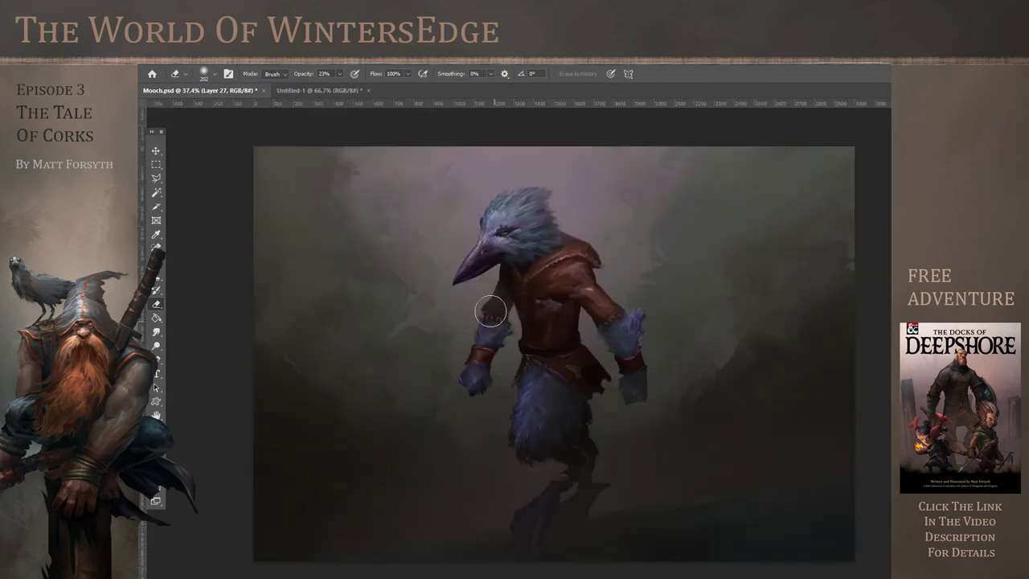
# Examine how the hazed rear arm and figure read within the full composition at different zoom levels
pyautogui.scroll(-1, 643, 430)
pyautogui.scroll(3, 460, 328)
pyautogui.scroll(-2, 460, 328)
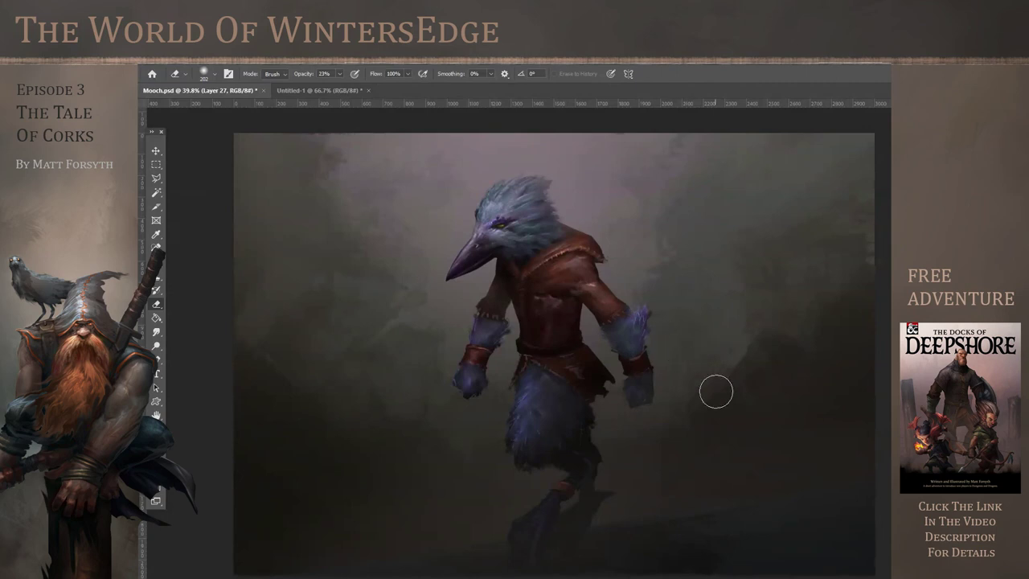
pyautogui.scroll(-1, 705, 384)
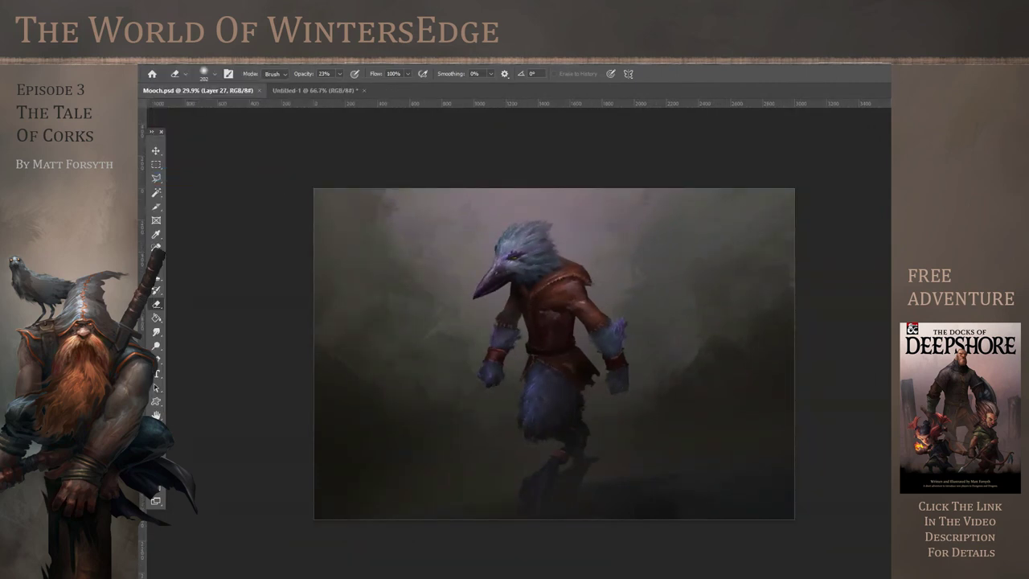
pyautogui.scroll(1, 724, 439)
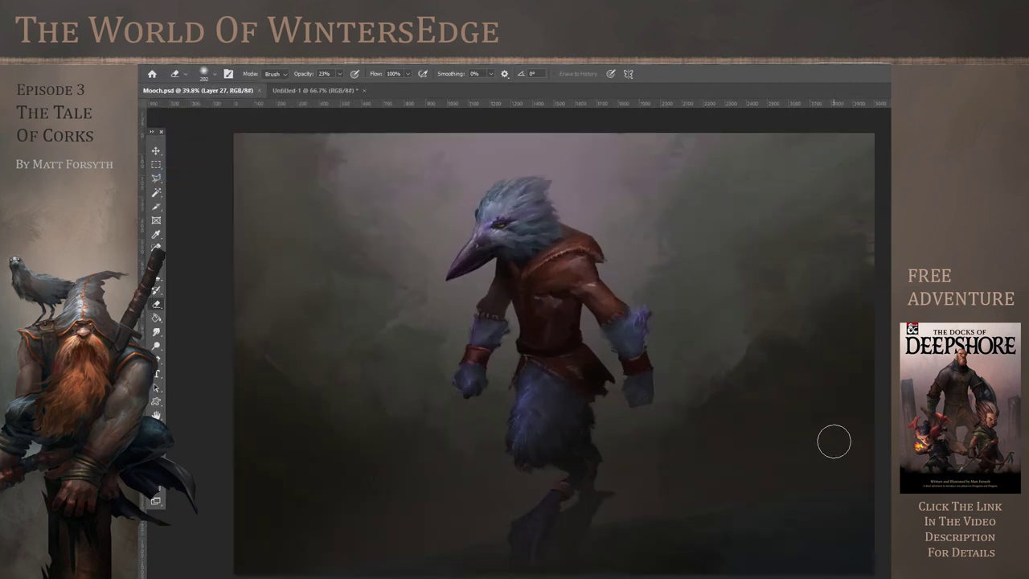
pyautogui.scroll(-1, 790, 446)
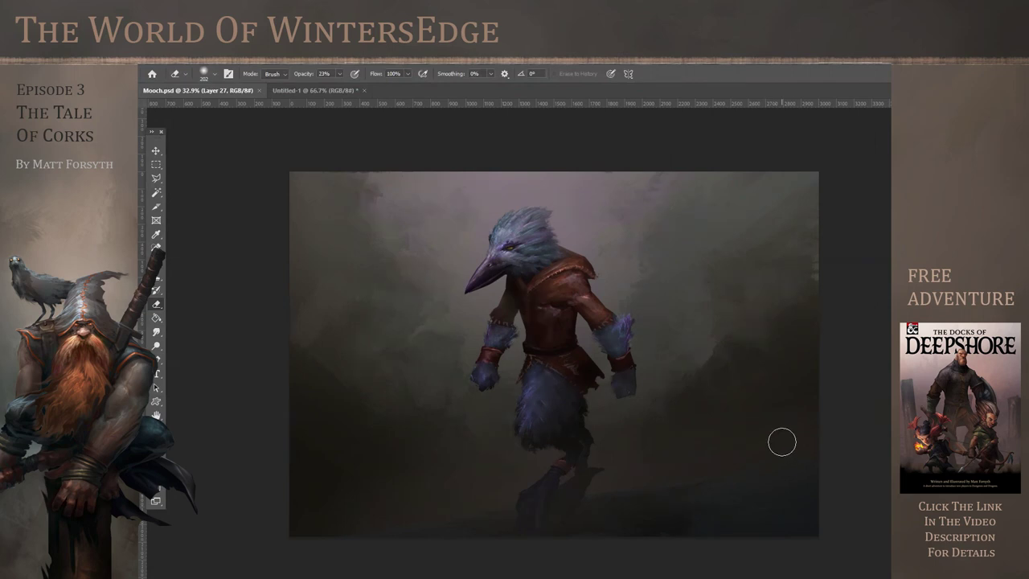
pyautogui.scroll(1, 758, 355)
pyautogui.scroll(-1, 757, 355)
pyautogui.click(160, 58)
pyautogui.click(849, 65)
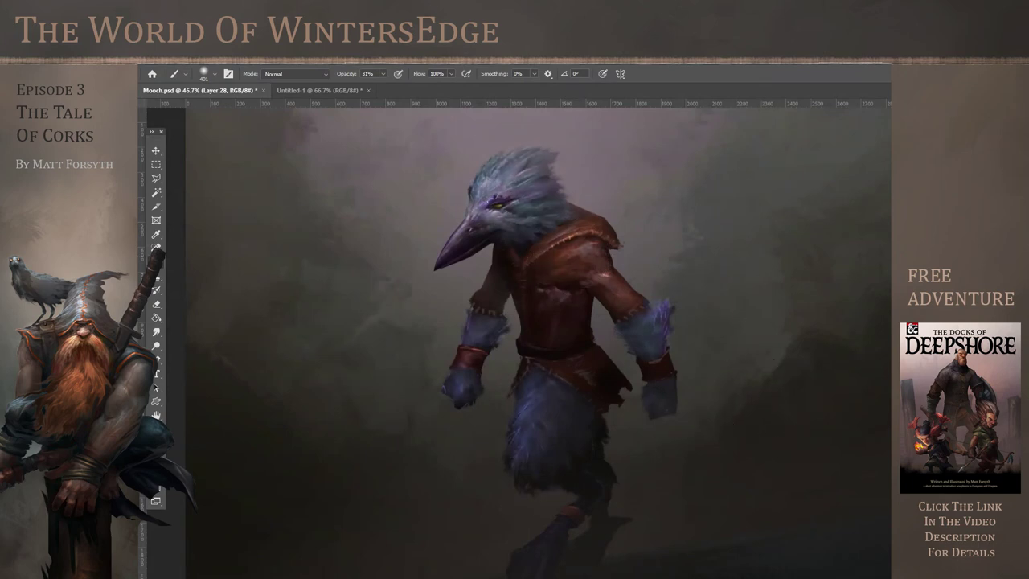
# Check the whole composition and save the Mooch.psd document
pyautogui.scroll(-3, 735, 416)
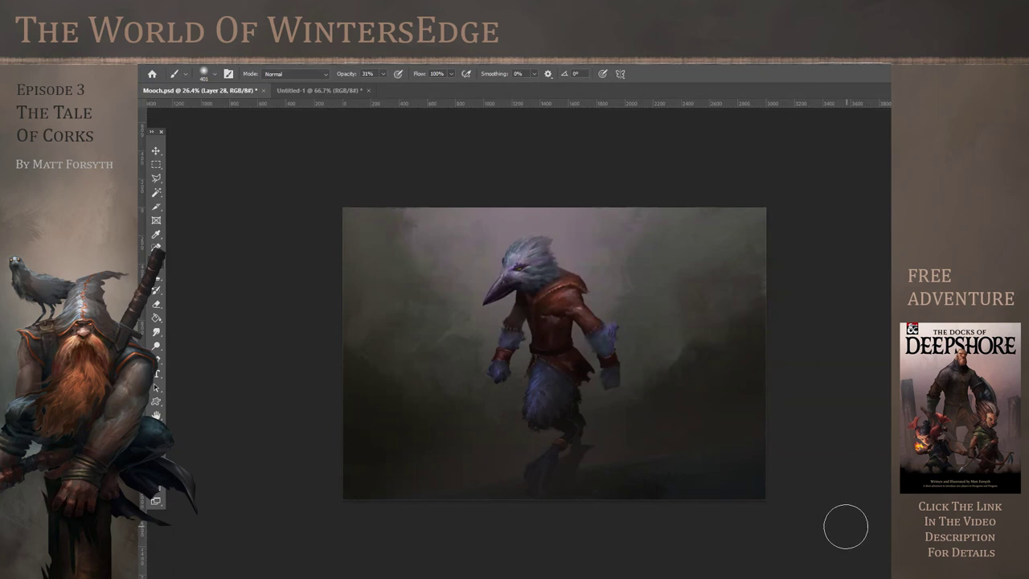
pyautogui.scroll(-1, 733, 517)
pyautogui.scroll(3, 563, 338)
pyautogui.scroll(-1, 534, 274)
pyautogui.click(160, 58)
pyautogui.click(167, 177)
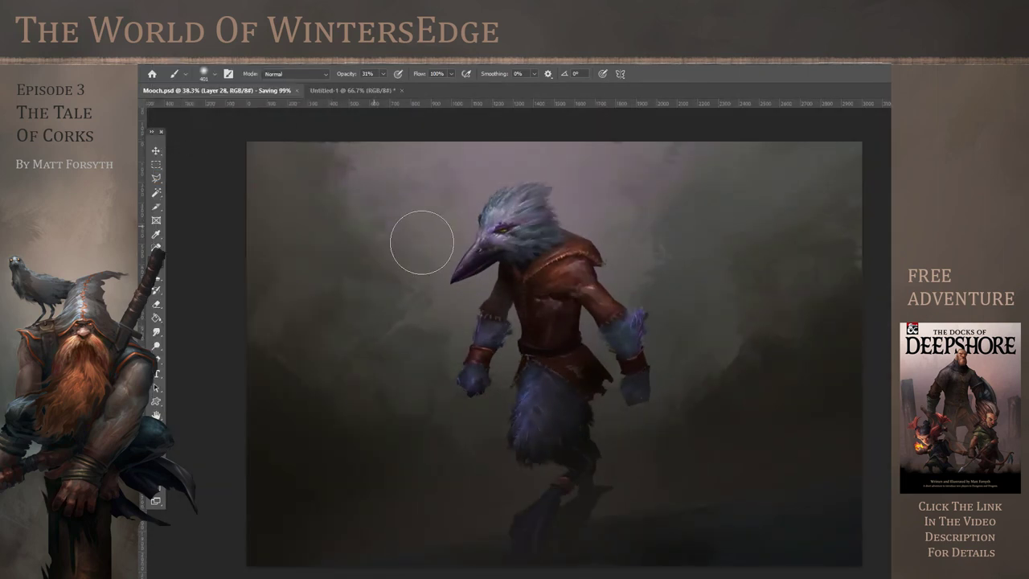
# Smudge a curved armhole seam around the near shoulder on Layer 20 with a 31 px hard round brush at 100% strength
pyautogui.scroll(1, 555, 349)
pyautogui.scroll(3, 599, 328)
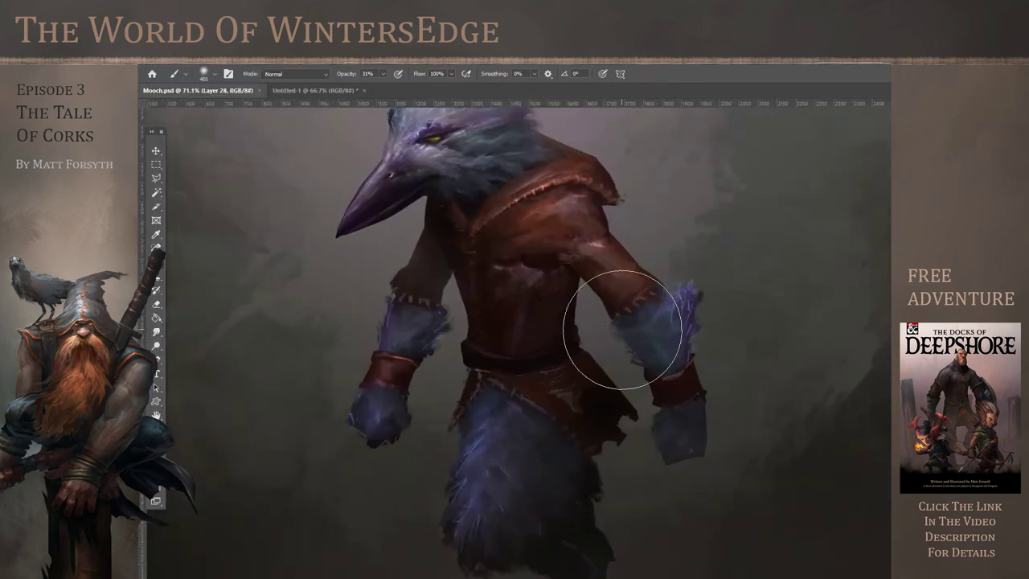
pyautogui.click(156, 332)
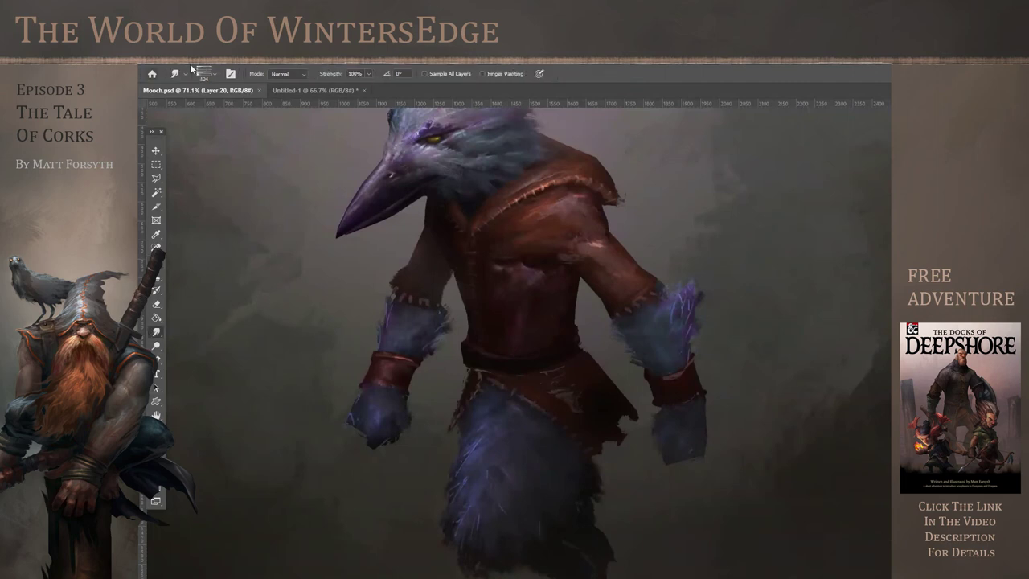
pyautogui.click(207, 74)
pyautogui.click(298, 294)
pyautogui.moveTo(541, 257)
pyautogui.mouseDown()
pyautogui.moveTo(561, 214)
pyautogui.moveTo(596, 197)
pyautogui.moveTo(620, 217)
pyautogui.moveTo(566, 216)
pyautogui.moveTo(575, 204)
pyautogui.moveTo(547, 231)
pyautogui.moveTo(546, 255)
pyautogui.moveTo(538, 241)
pyautogui.moveTo(581, 208)
pyautogui.moveTo(570, 221)
pyautogui.moveTo(599, 225)
pyautogui.mouseUp()
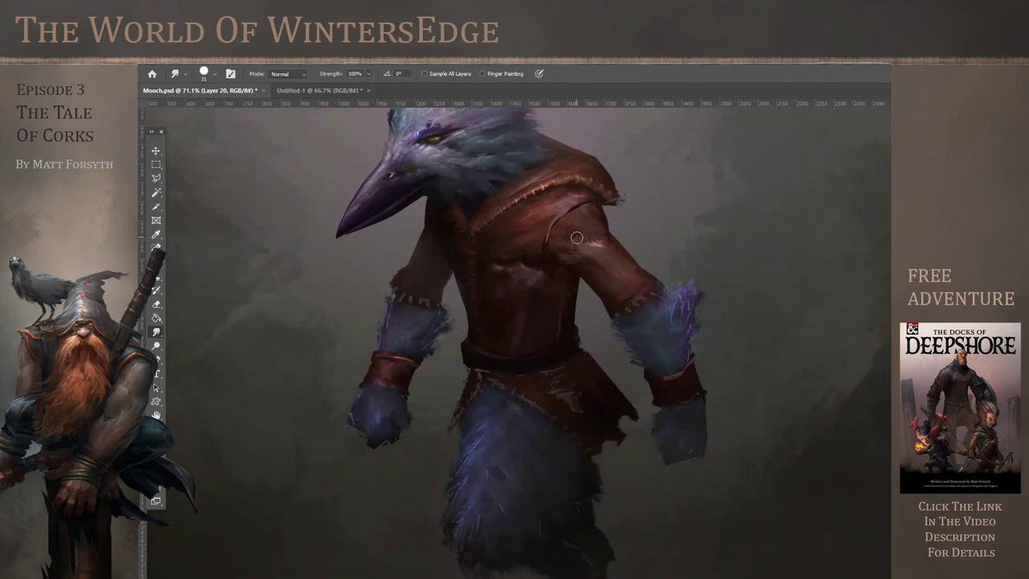
# Reshape the feather crest at the back of the crow's head on Layer 20 with the Liquify filter
pyautogui.scroll(-2, 376, 269)
pyautogui.click(285, 59)
pyautogui.click(323, 160)
pyautogui.moveTo(531, 160); pyautogui.dragTo(540, 151)
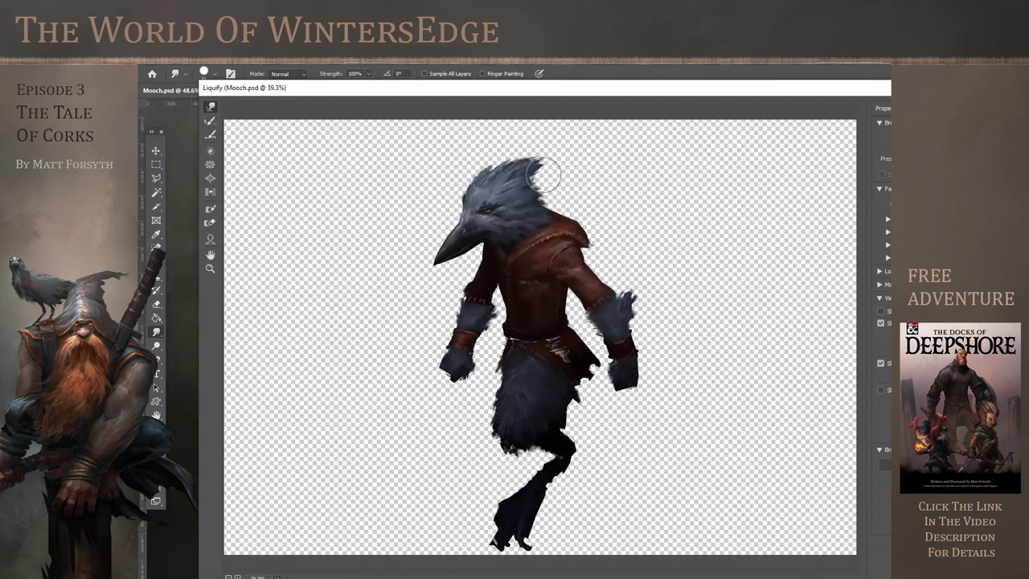
pyautogui.press('Return')
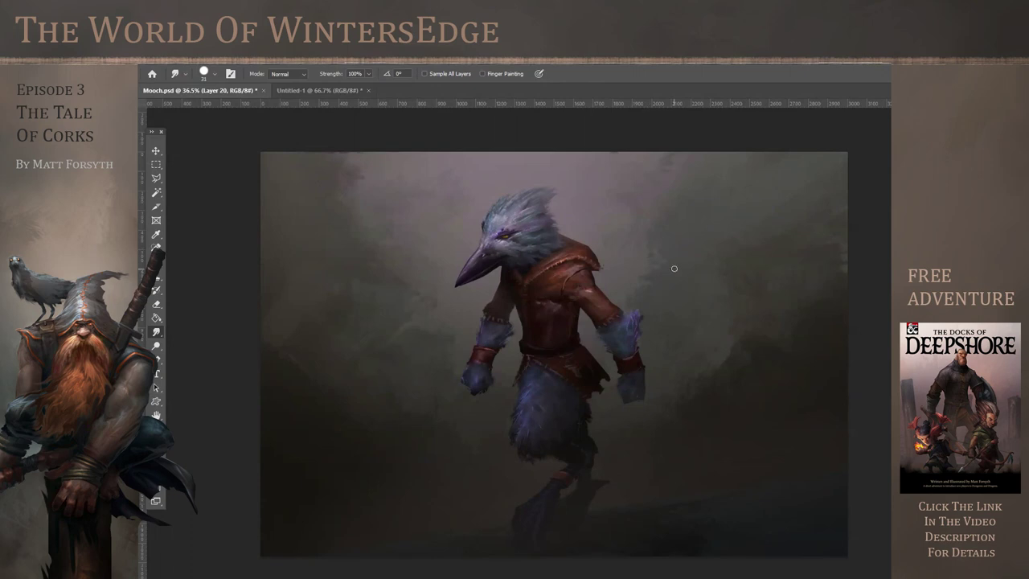
# Paint small stitches along the tunic's side seam on a new Layer 29 with a 9 px Hard Round Pressure Size brush at 100% opacity
pyautogui.scroll(-1, 676, 259)
pyautogui.scroll(4, 678, 256)
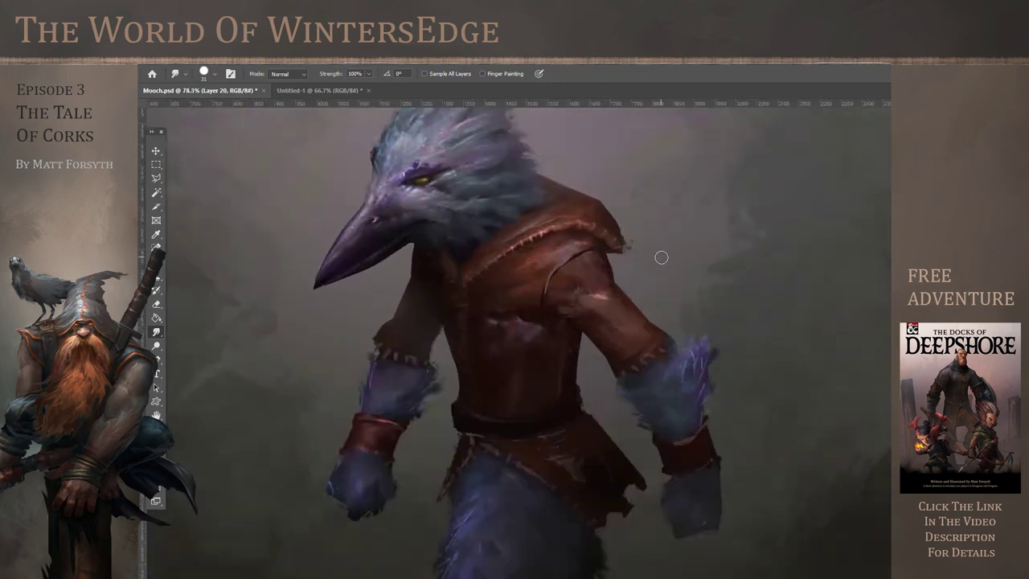
pyautogui.scroll(-1, 655, 258)
pyautogui.scroll(3, 593, 405)
pyautogui.press('b')
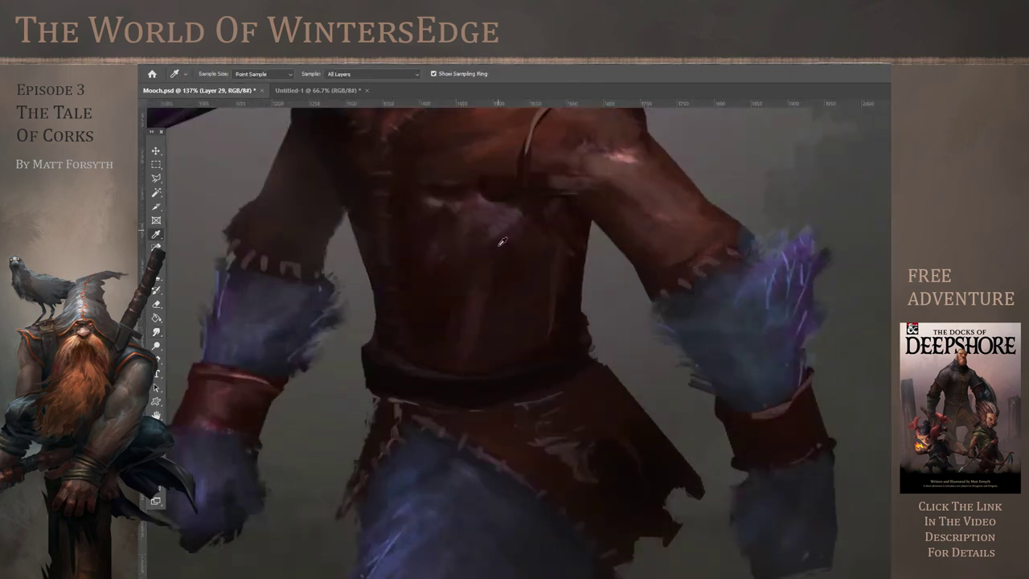
pyautogui.rightClick(272, 241)
pyautogui.click(311, 287)
pyautogui.moveTo(255, 109); pyautogui.dragTo(199, 109)
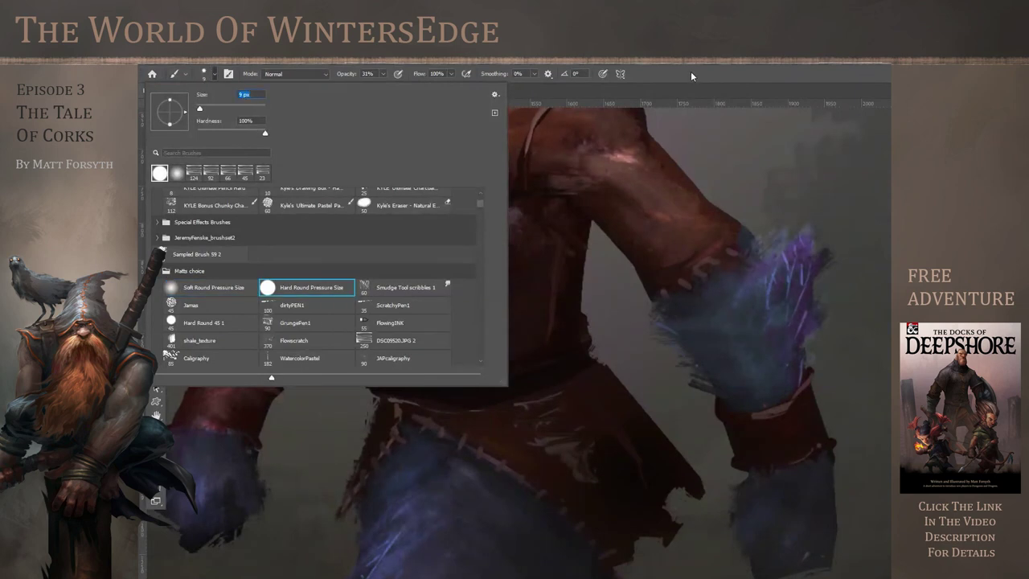
pyautogui.click(694, 76)
pyautogui.click(384, 74)
pyautogui.moveTo(383, 86); pyautogui.dragTo(647, 89)
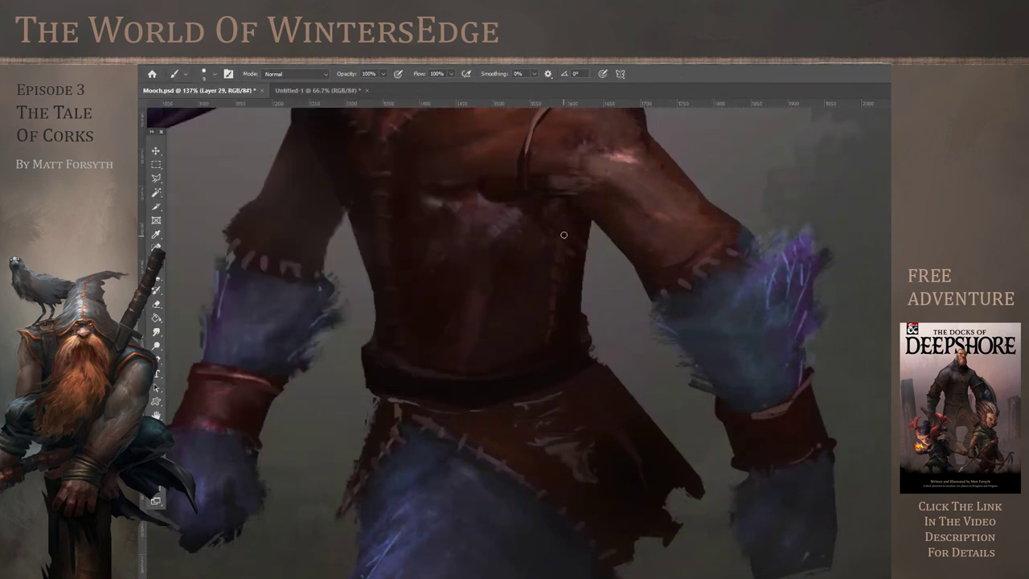
pyautogui.moveTo(656, 198); pyautogui.dragTo(721, 255)
# Darken the tunic's side stitches on Layer 29 with a 58 px Burn tool set to Midtones at 61% exposure
pyautogui.click(160, 347)
pyautogui.click(196, 358)
pyautogui.click(213, 76)
pyautogui.click(590, 385)
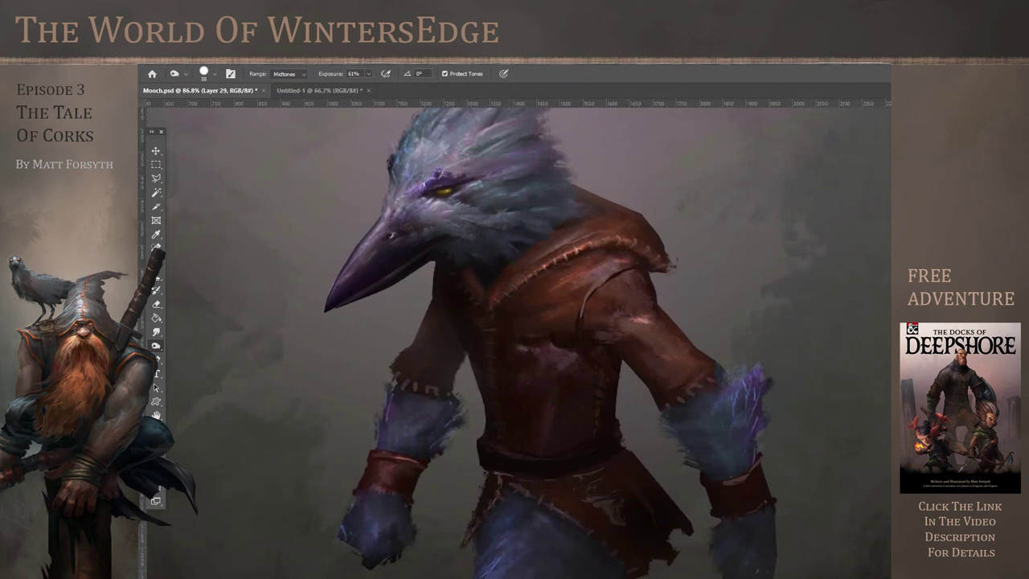
# Paint leather highlights on the shoulder, sleeve and hood on a new Layer 30 with a 45 px textured brush, and smudge them smooth
pyautogui.press('b')
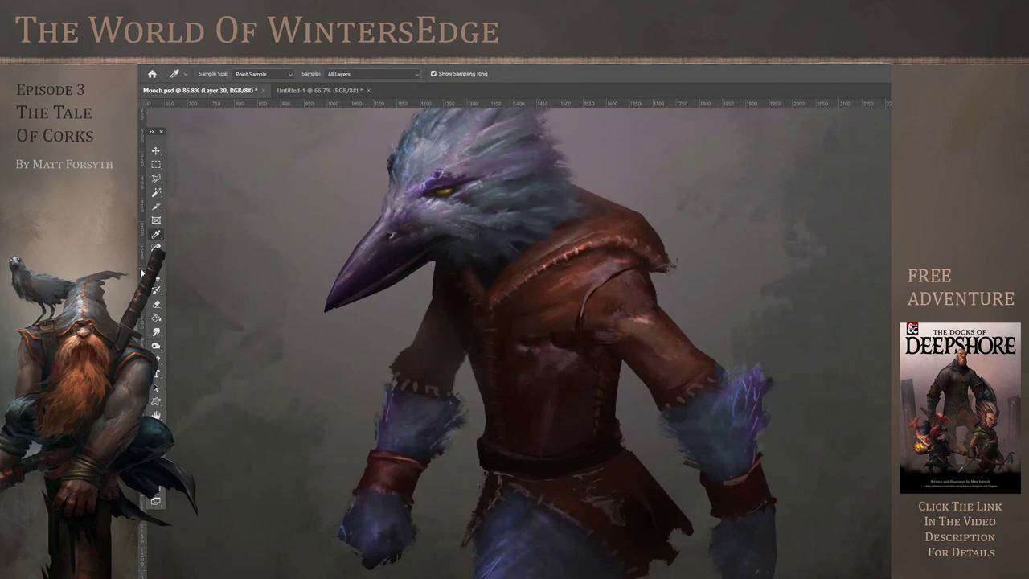
pyautogui.click(213, 73)
pyautogui.click(193, 173)
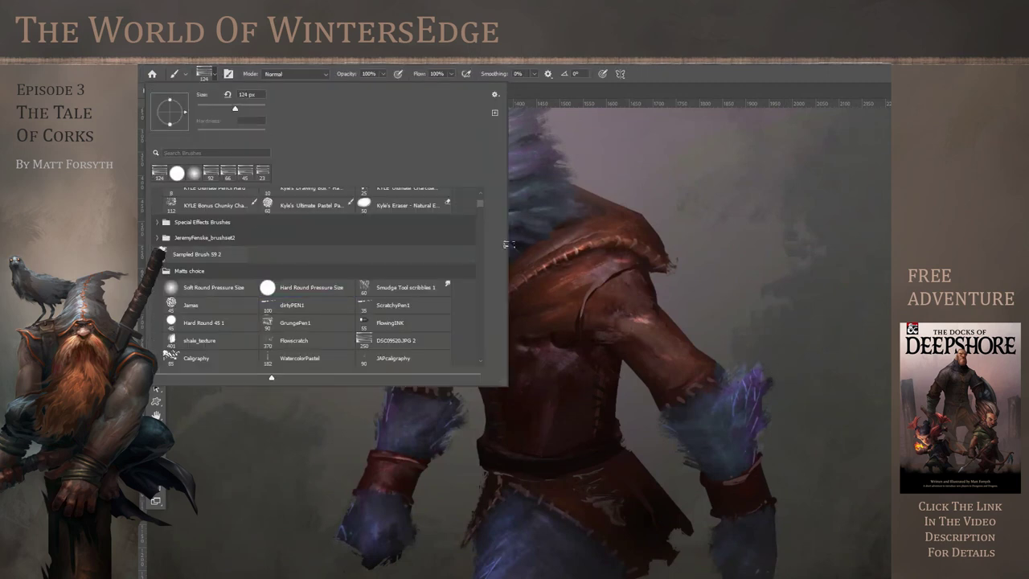
pyautogui.moveTo(555, 280); pyautogui.dragTo(590, 275)
pyautogui.hotkey('ctrl', 'z')
pyautogui.click(214, 73)
pyautogui.moveTo(234, 108); pyautogui.dragTo(211, 108)
pyautogui.moveTo(587, 278)
pyautogui.mouseDown()
pyautogui.moveTo(632, 256)
pyautogui.moveTo(600, 261)
pyautogui.mouseUp()
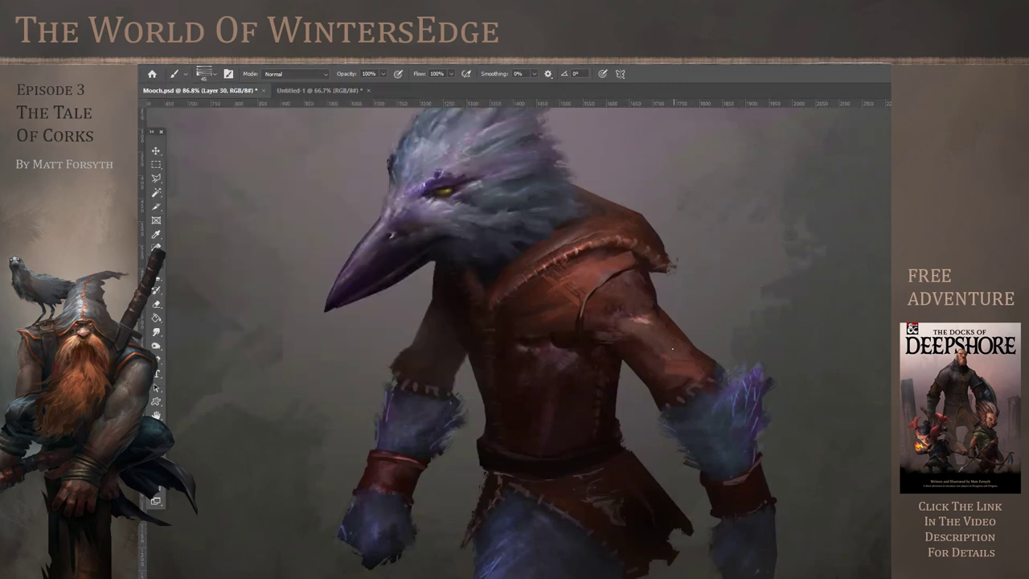
pyautogui.moveTo(566, 239); pyautogui.dragTo(610, 223)
pyautogui.click(156, 332)
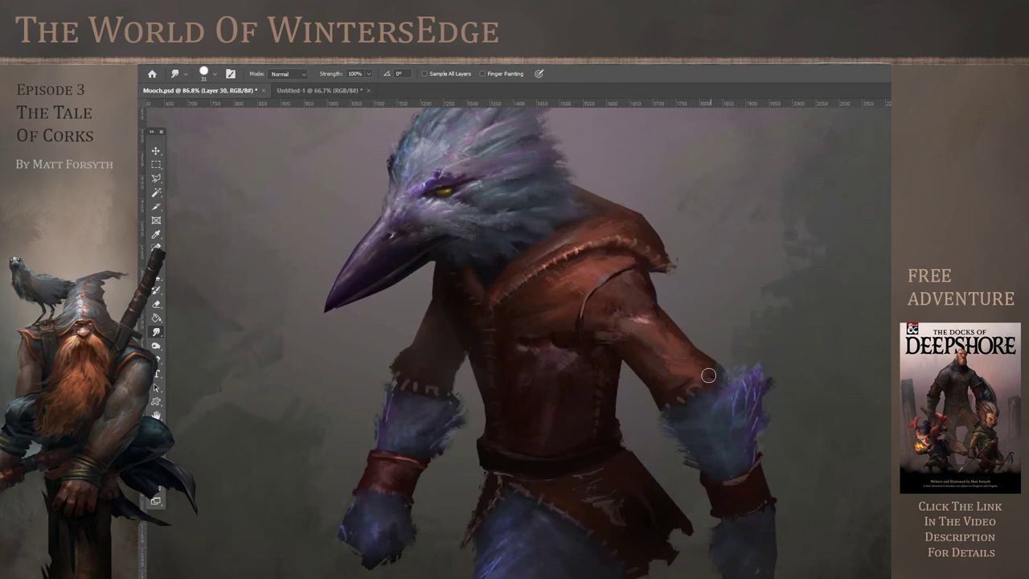
# Apply a color adjustment to the leather highlights on Layer 30
pyautogui.scroll(-5, 856, 320)
pyautogui.click(197, 58)
pyautogui.moveTo(216, 86)
pyautogui.click(338, 142)
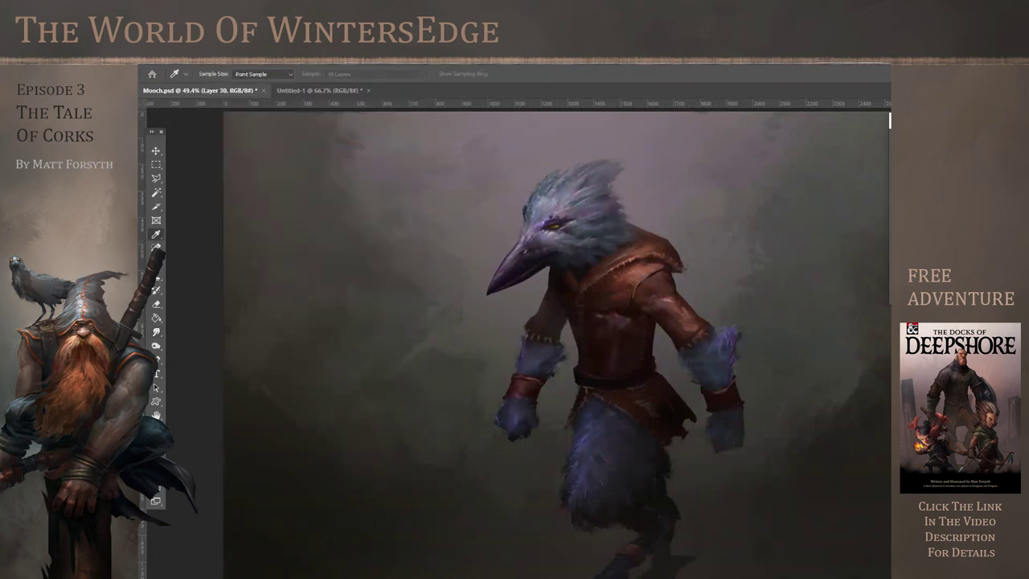
pyautogui.press('Return')
pyautogui.scroll(-1, 575, 301)
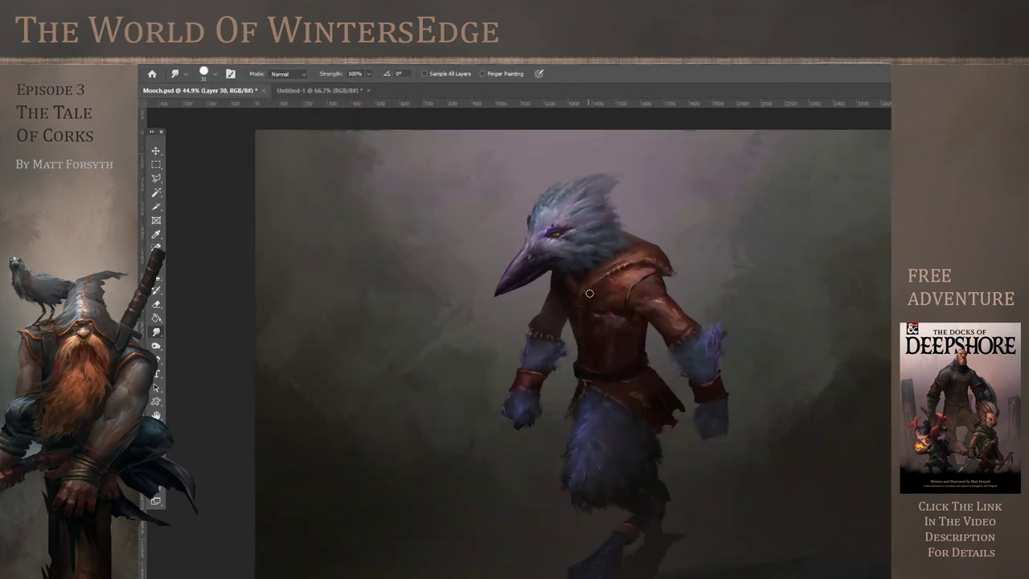
# Apply a color adjustment to the crow figure on Layer 20
pyautogui.scroll(-2, 591, 291)
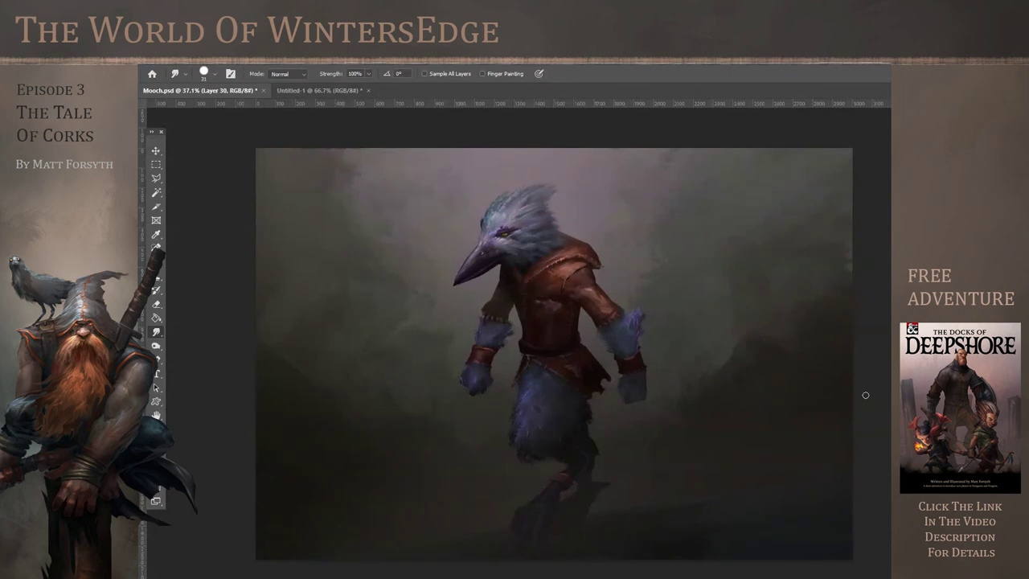
pyautogui.scroll(2, 486, 343)
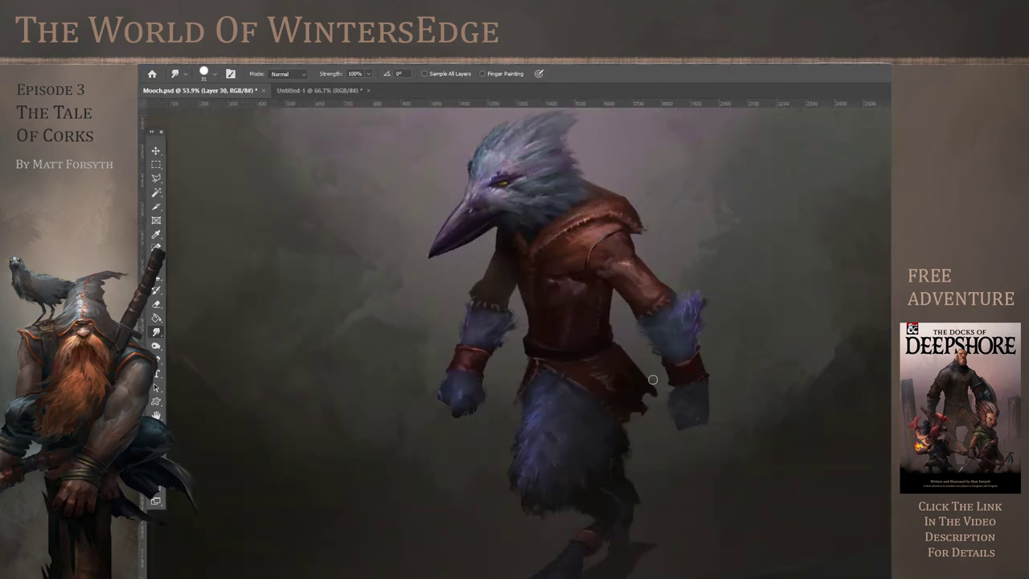
pyautogui.scroll(-3, 655, 374)
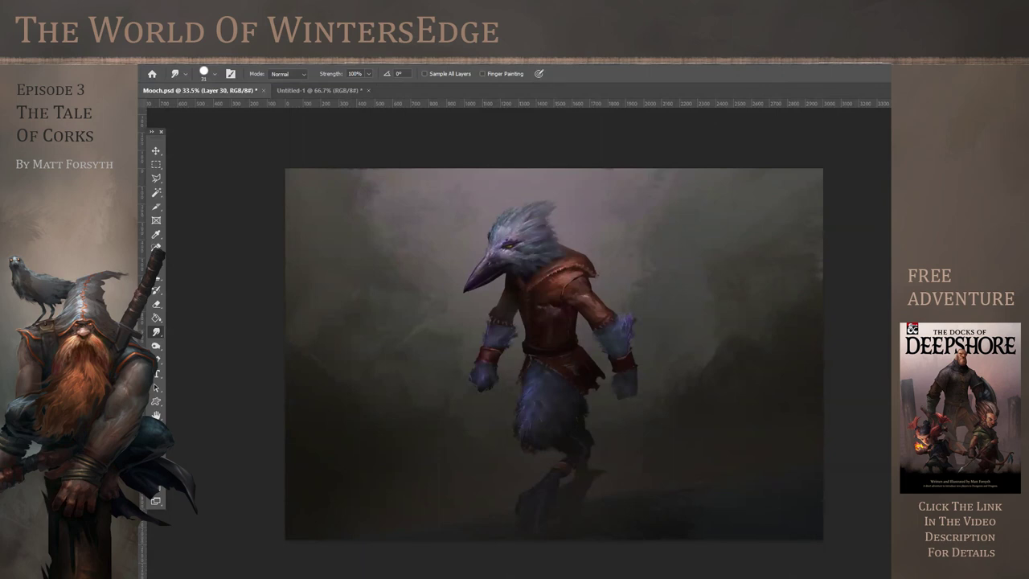
pyautogui.click(200, 62)
pyautogui.moveTo(217, 85)
pyautogui.click(333, 152)
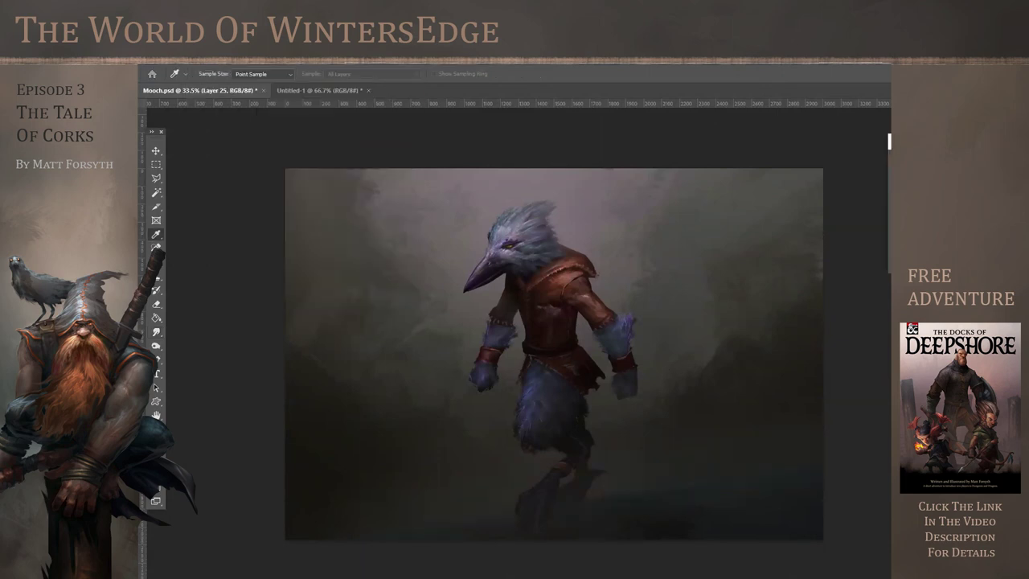
pyautogui.press('r')
pyautogui.scroll(4, 515, 273)
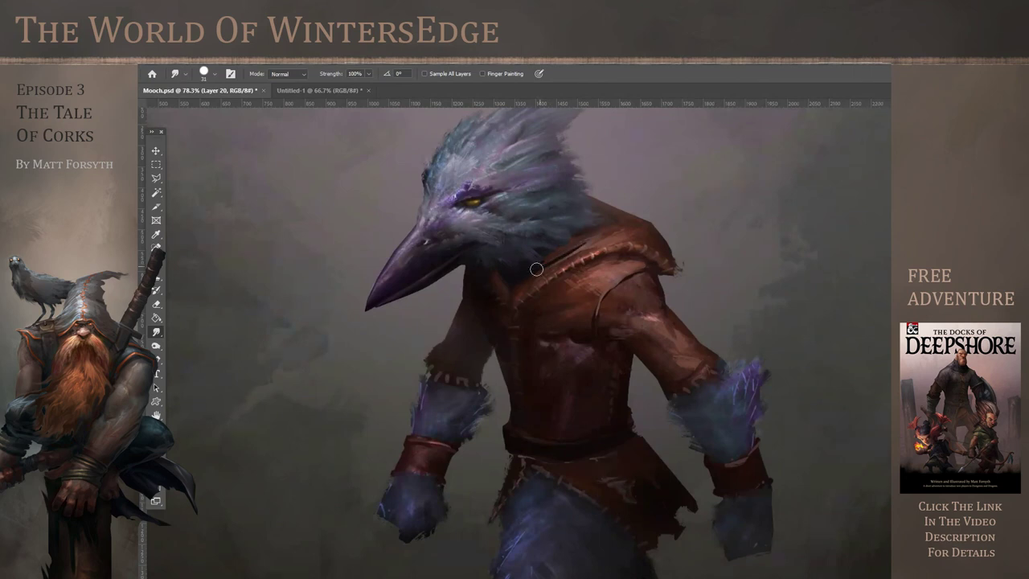
# Smudge the neck feathers over the collar on Layer 20, and switch the Smudge tool to the 45 px textured brush
pyautogui.moveTo(548, 259); pyautogui.dragTo(574, 246)
pyautogui.click(210, 75)
pyautogui.click(397, 341)
pyautogui.click(581, 73)
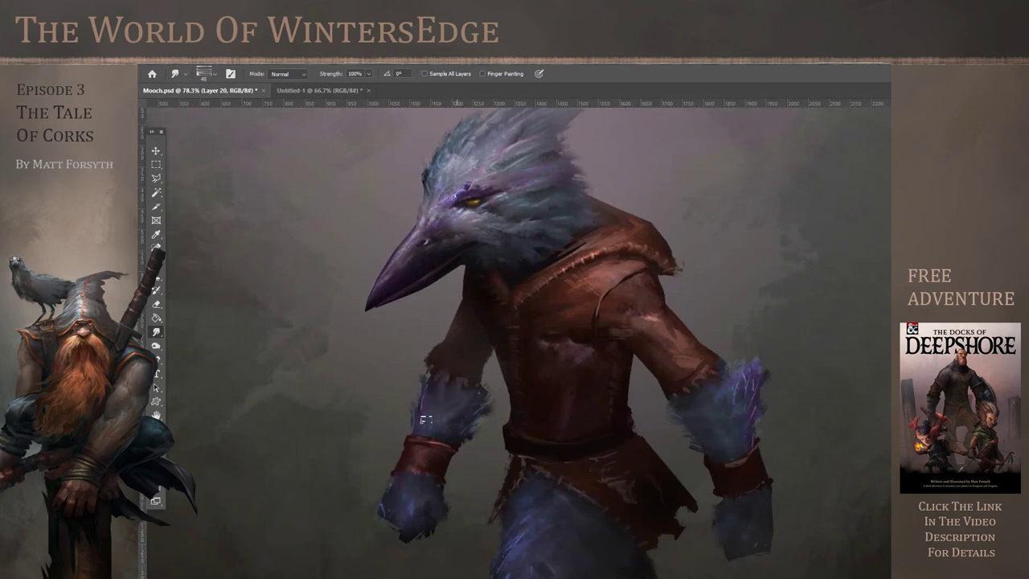
pyautogui.scroll(-9, 532, 276)
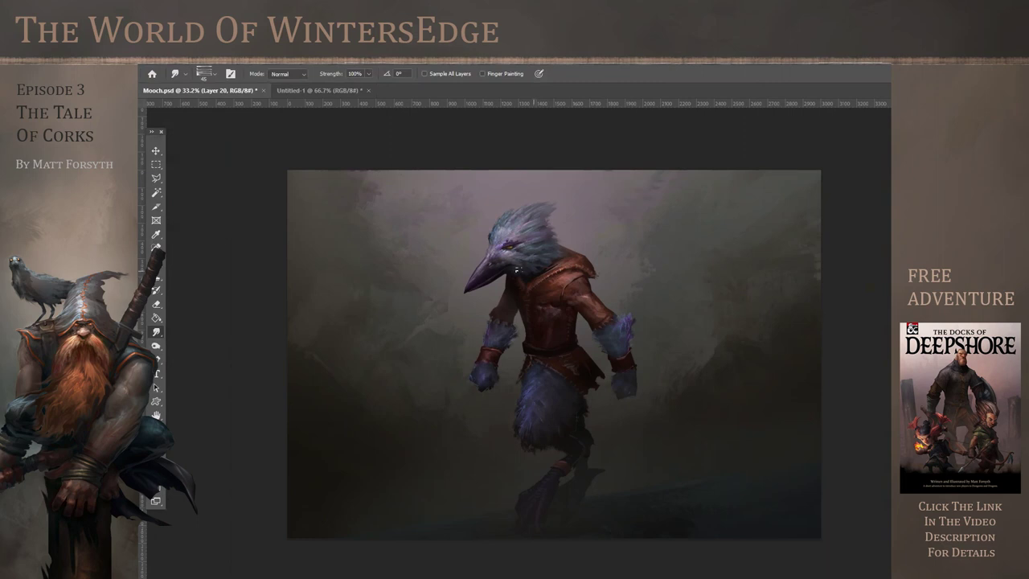
# Save the Mooch.psd painting
pyautogui.scroll(3, 511, 273)
pyautogui.click(160, 57)
pyautogui.click(185, 177)
pyautogui.scroll(-7, 518, 291)
pyautogui.scroll(14, 513, 269)
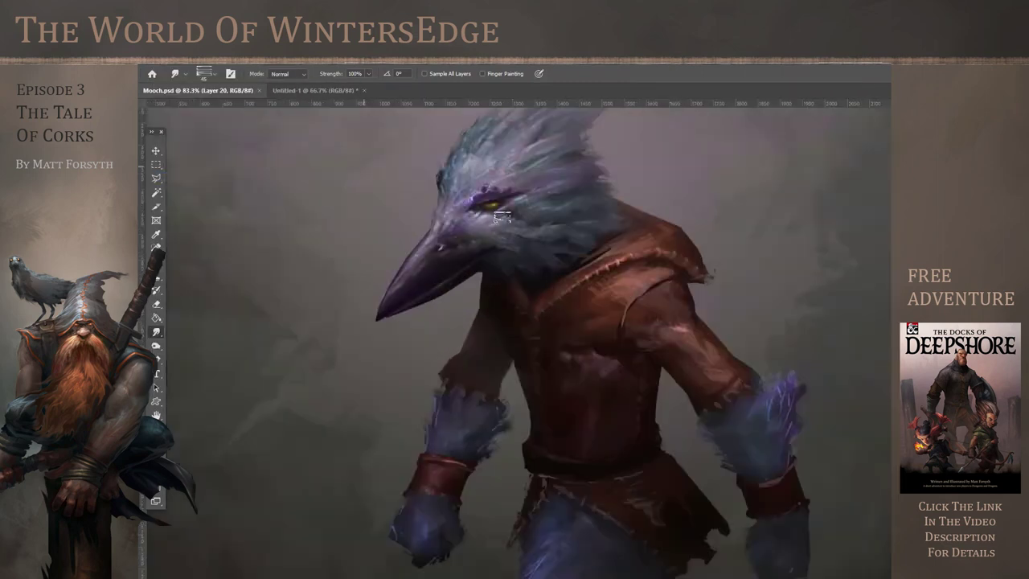
pyautogui.scroll(-3, 542, 225)
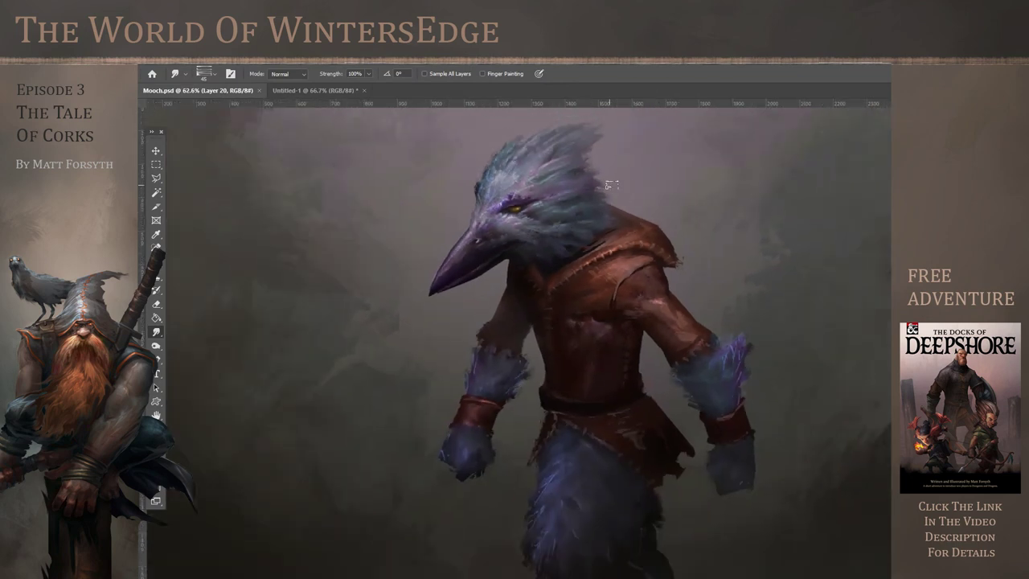
# Nudge the feathers at the back of the crow's head on Layer 20 outward using Liquify with a reduced brush size
pyautogui.click(283, 58)
pyautogui.click(368, 161)
pyautogui.scroll(2, 597, 296)
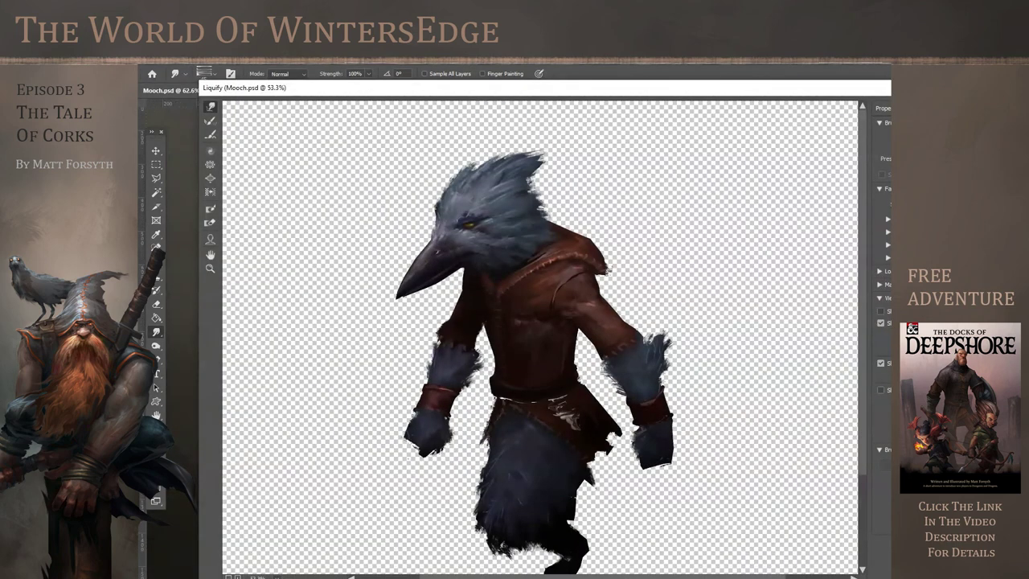
pyautogui.press('[')
pyautogui.press('[')
pyautogui.press('[')
pyautogui.press('[')
pyautogui.press('[')
pyautogui.moveTo(535, 198); pyautogui.dragTo(552, 200)
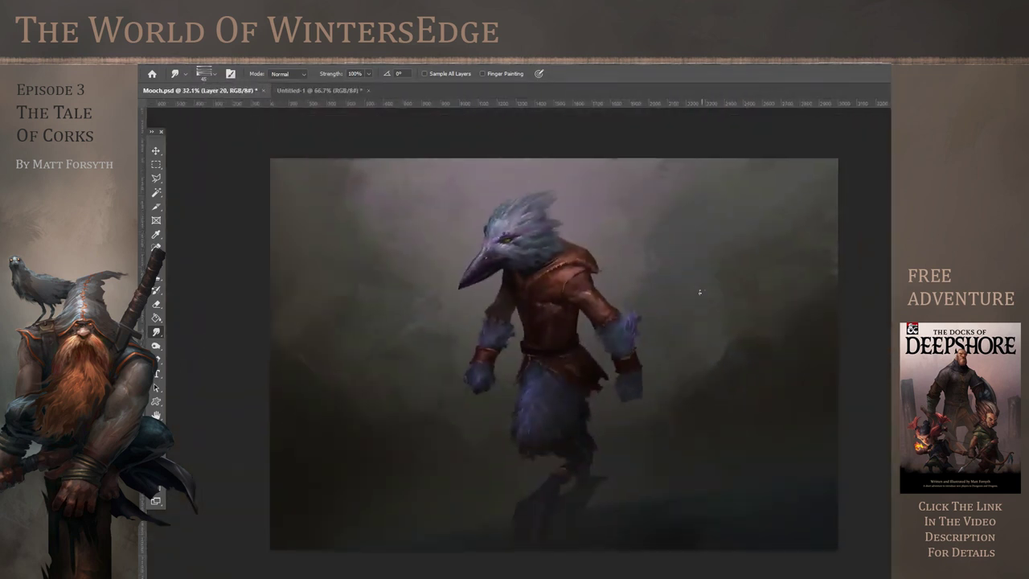
pyautogui.hotkey('ctrl', '-')
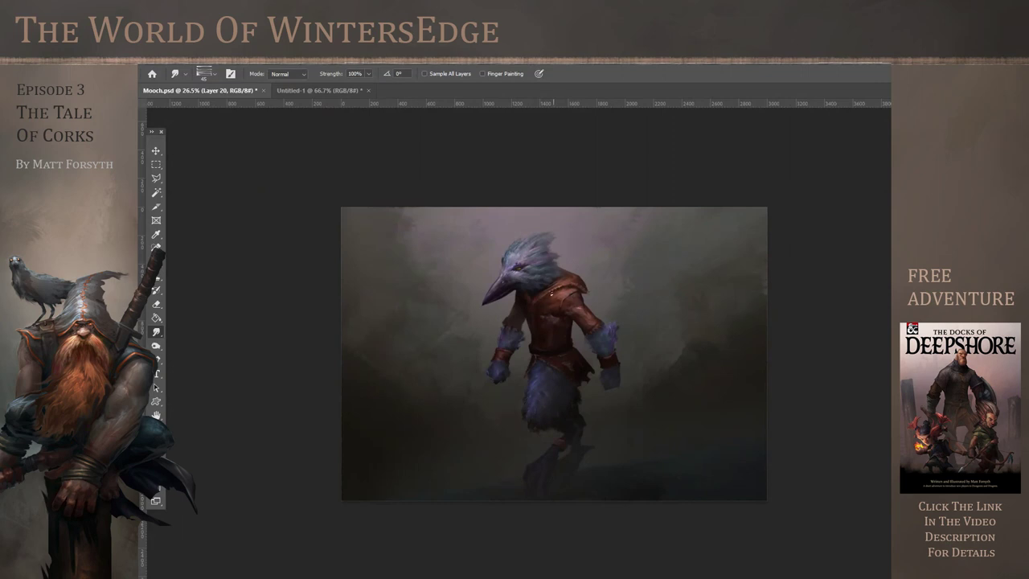
pyautogui.scroll(3, 534, 347)
pyautogui.scroll(-1, 562, 332)
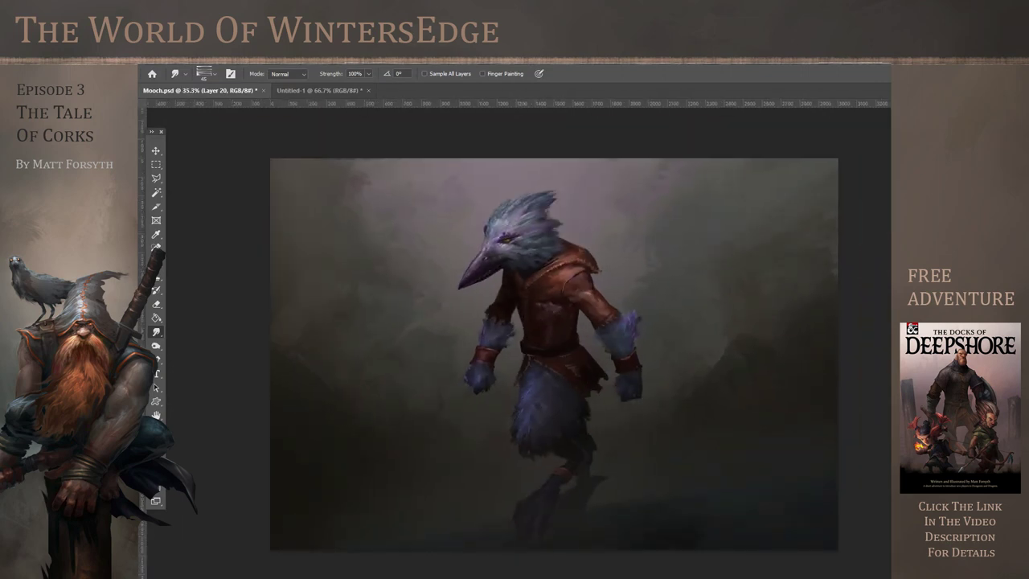
# Try erasing part of Layer 27 over the crow's head with a soft 330 px Eraser at 23% opacity
pyautogui.click(159, 306)
pyautogui.click(214, 74)
pyautogui.click(253, 109)
pyautogui.click(680, 193)
pyautogui.moveTo(533, 222); pyautogui.dragTo(512, 234)
pyautogui.hotkey('ctrl', 'z')
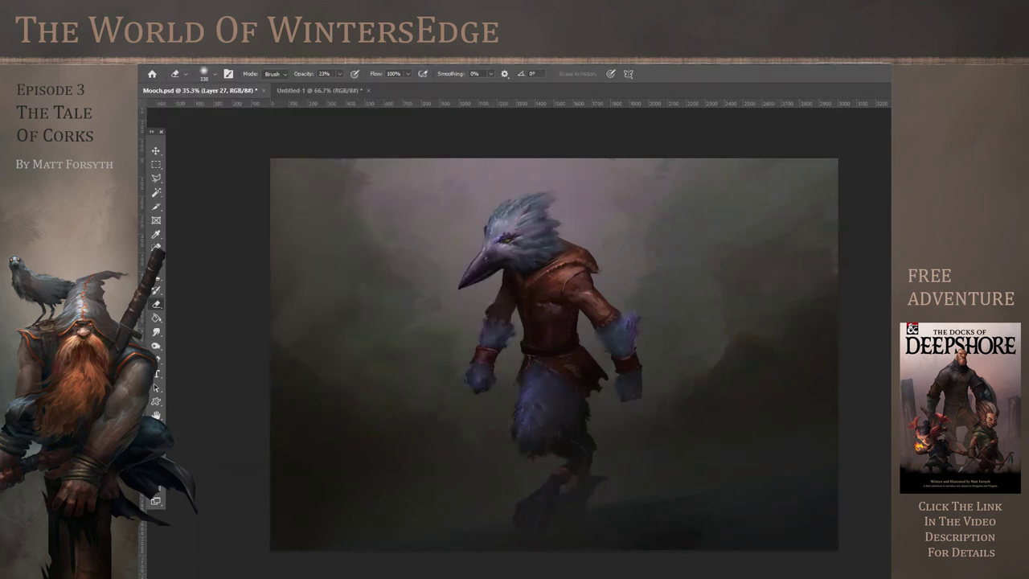
pyautogui.hotkey('ctrl', 'shift', 'z')
pyautogui.hotkey('ctrl', 'z')
# Save the document with Layer 27 still active
pyautogui.scroll(-2, 796, 410)
pyautogui.scroll(6, 671, 396)
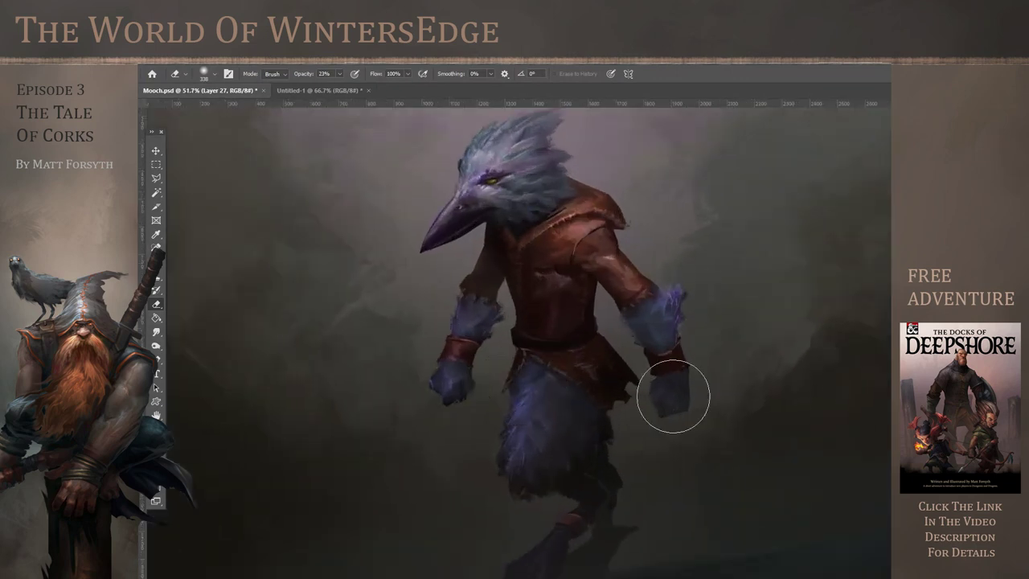
pyautogui.hotkey('ctrl', '-')
pyautogui.click(160, 57)
pyautogui.click(176, 177)
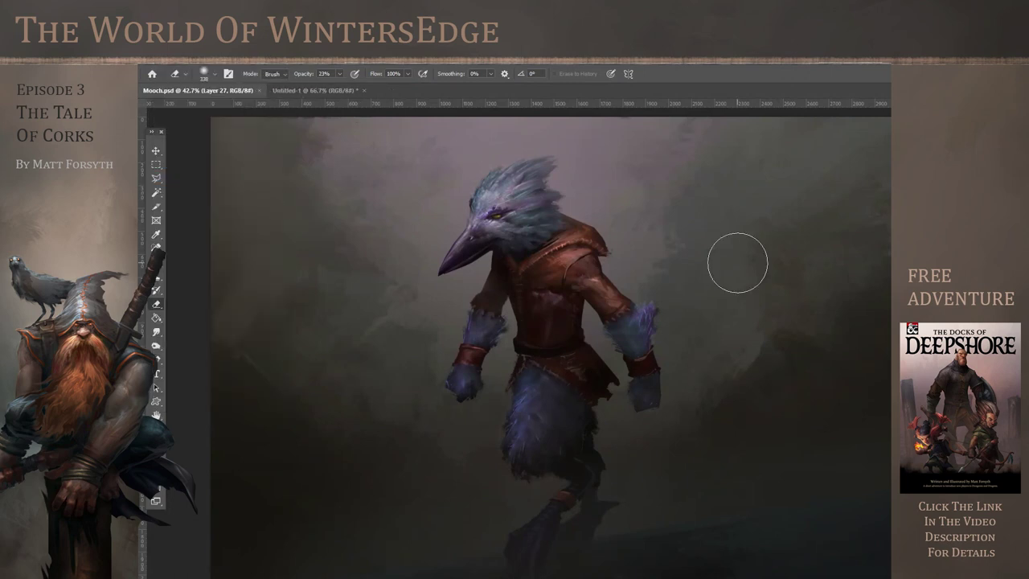
# Smudge the details around the crow's eye on Layer 20 with a very small round brush
pyautogui.hotkey('ctrl', '-')
pyautogui.moveTo(519, 319); pyautogui.dragTo(611, 319)
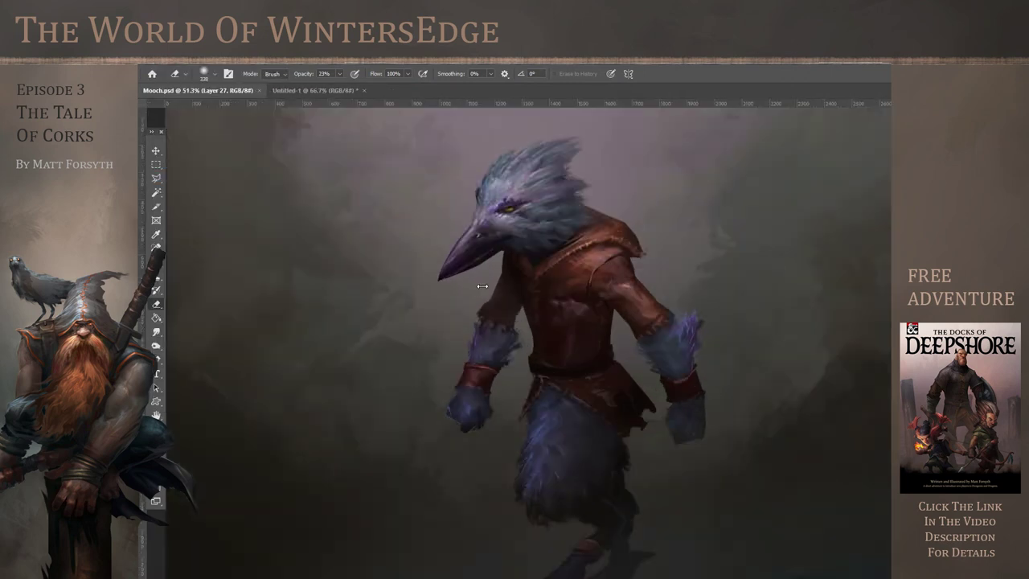
pyautogui.moveTo(505, 211); pyautogui.dragTo(688, 283)
pyautogui.click(157, 331)
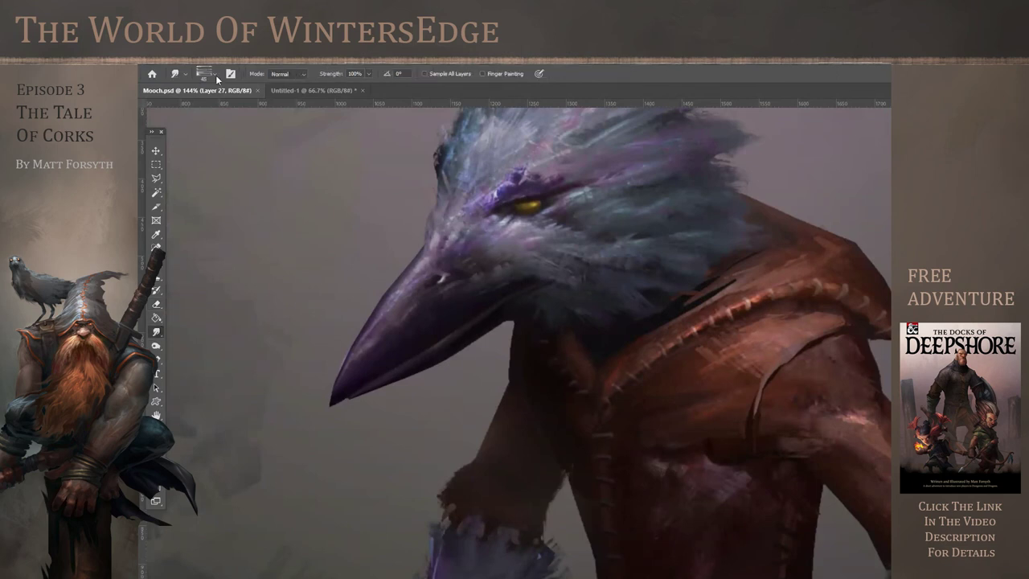
pyautogui.click(214, 73)
pyautogui.click(523, 201)
pyautogui.scroll(-6, 660, 352)
pyautogui.scroll(-1, 626, 411)
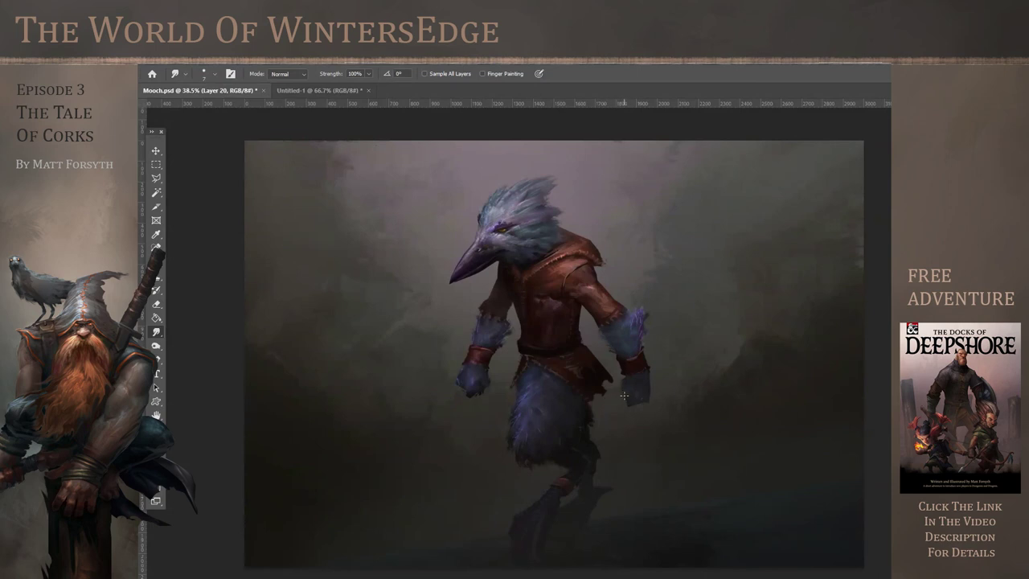
# Reshape the crow's eye and brow on Layer 20 with Liquify, using an adjusted brush size, and apply the result
pyautogui.scroll(-1, 524, 277)
pyautogui.scroll(2, 577, 276)
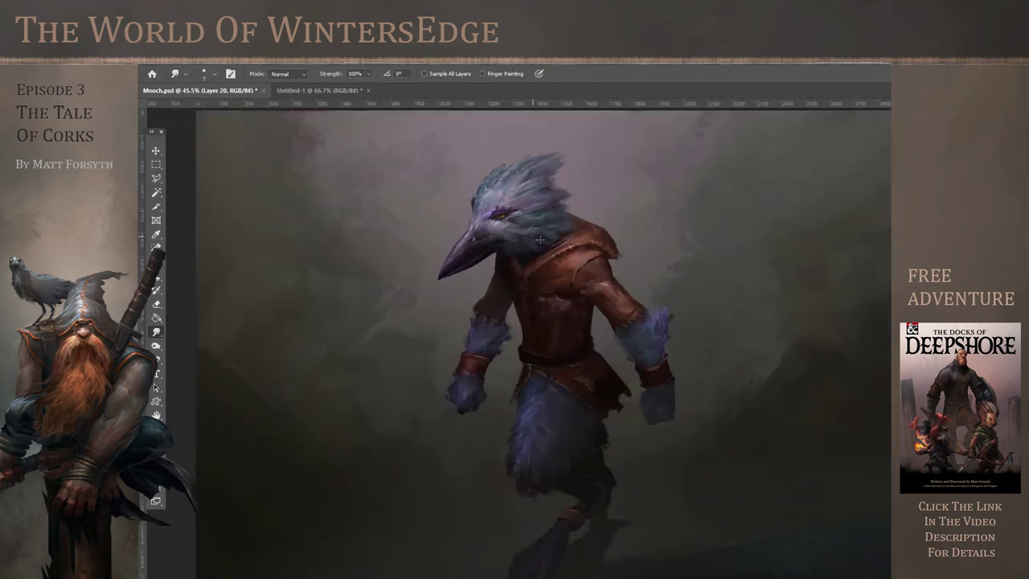
pyautogui.scroll(-2, 703, 384)
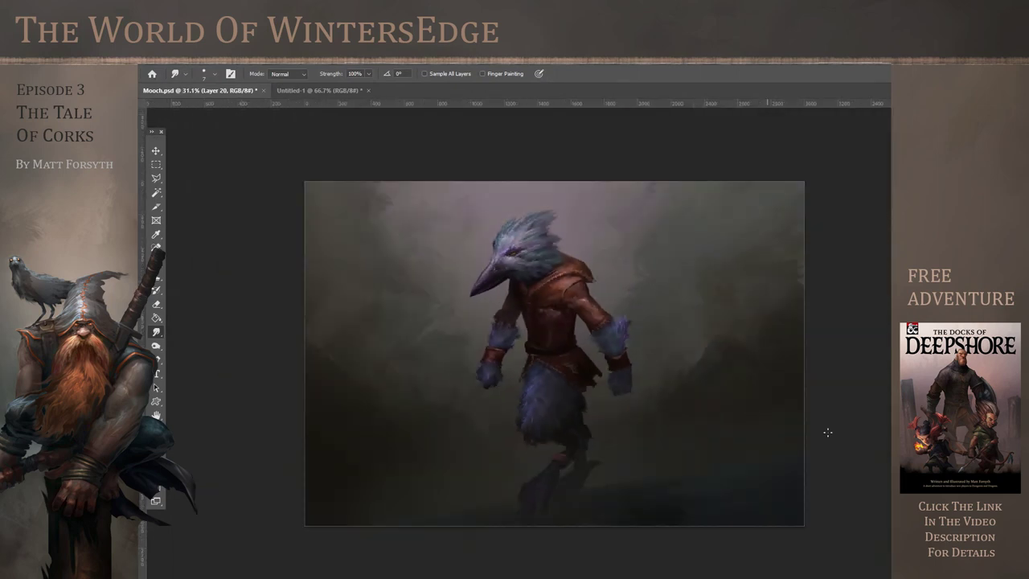
pyautogui.scroll(3, 529, 302)
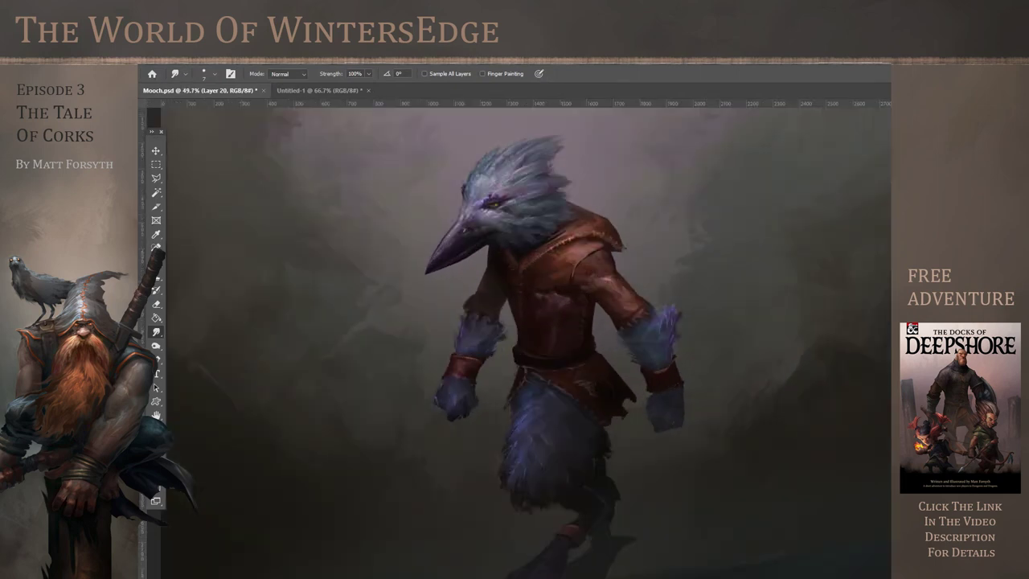
pyautogui.scroll(-2, 653, 272)
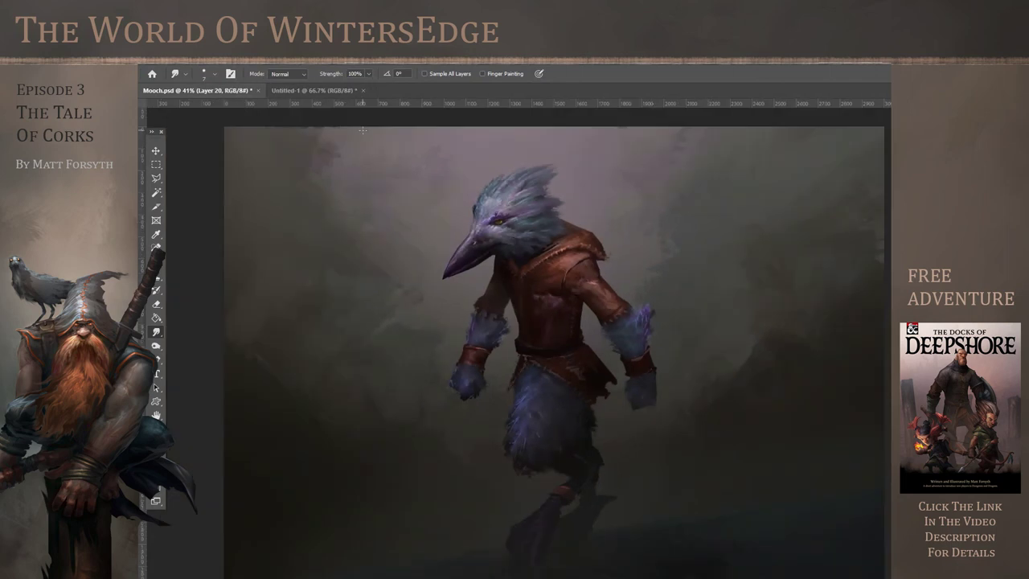
pyautogui.click(285, 57)
pyautogui.click(310, 158)
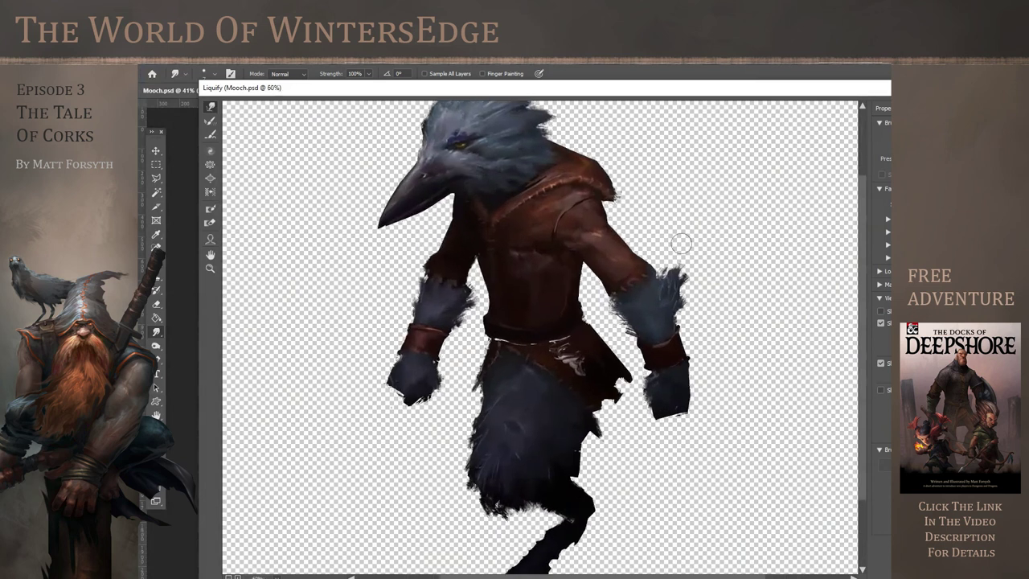
pyautogui.scroll(2, 499, 184)
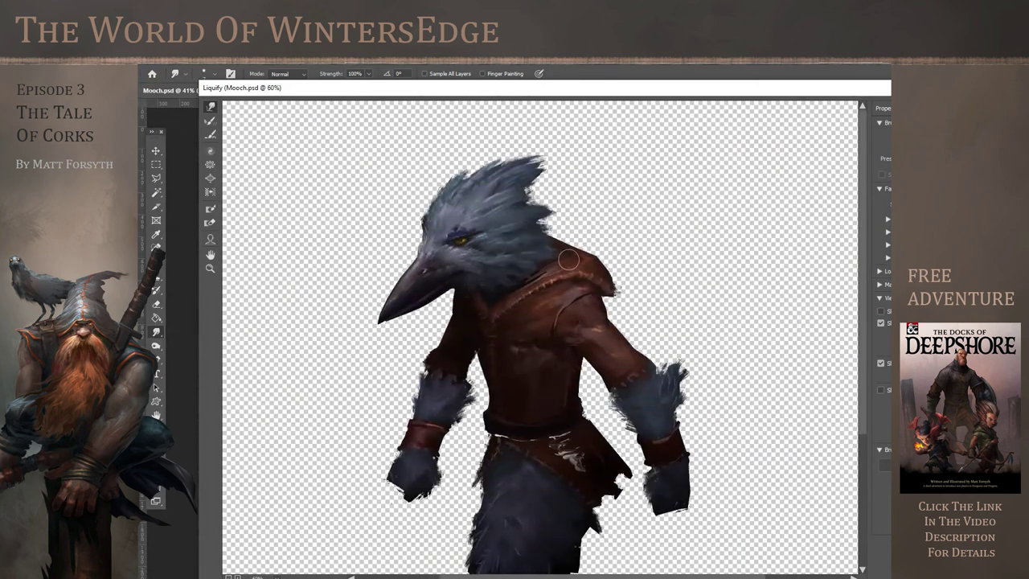
pyautogui.moveTo(925, 142); pyautogui.dragTo(939, 142)
pyautogui.moveTo(460, 234); pyautogui.dragTo(477, 234)
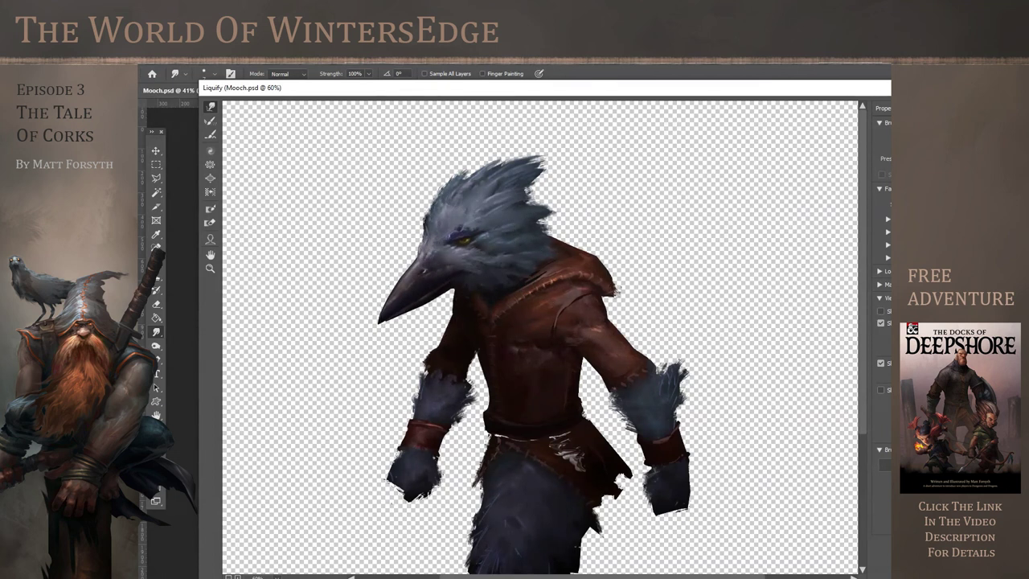
pyautogui.press('Return')
pyautogui.scroll(-3, 706, 323)
pyautogui.scroll(5, 706, 324)
pyautogui.scroll(-4, 648, 292)
pyautogui.scroll(5, 648, 292)
pyautogui.scroll(-5, 657, 310)
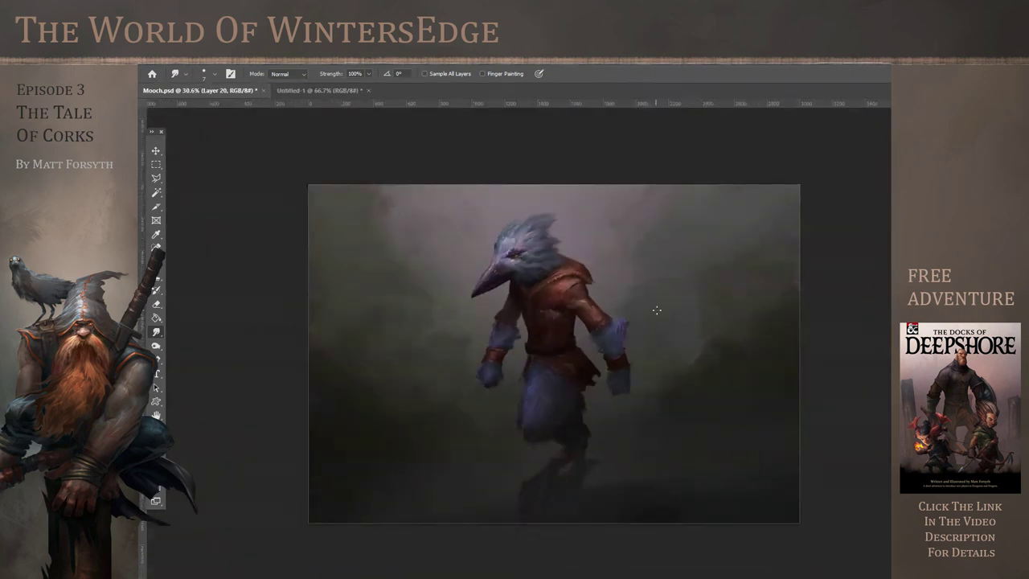
pyautogui.scroll(2, 706, 318)
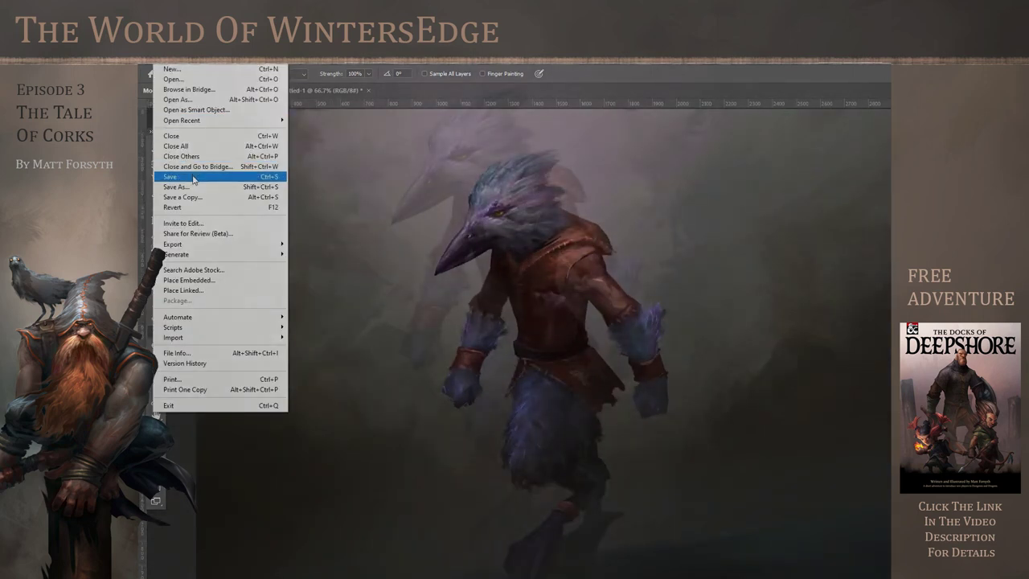